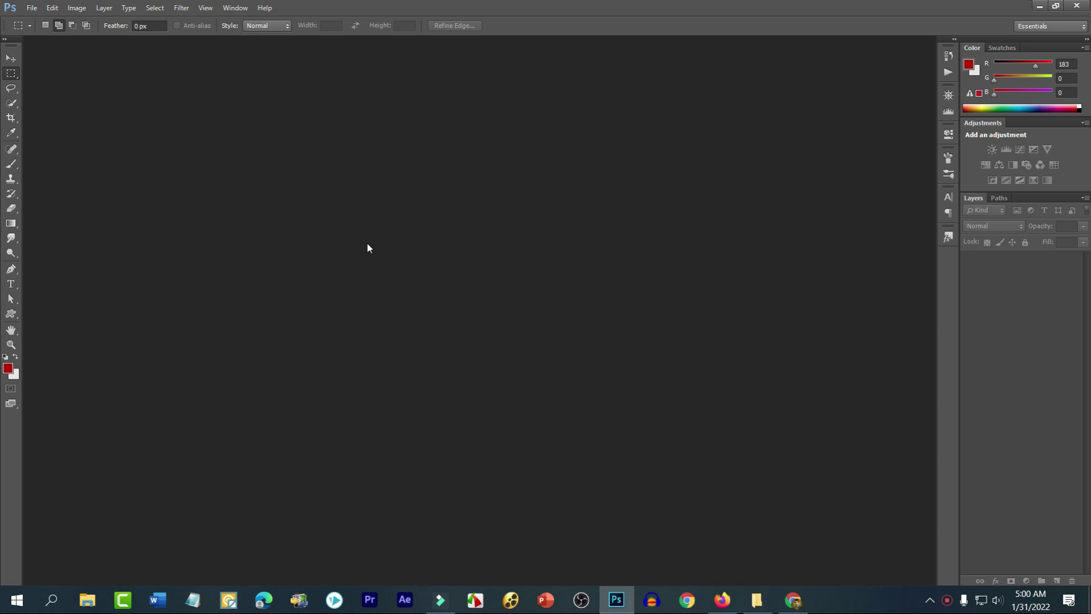
- Create a new white 720 x 1280 px, 72 ppi RGB document from the Mobile & Devices preset
left_click(31, 6)
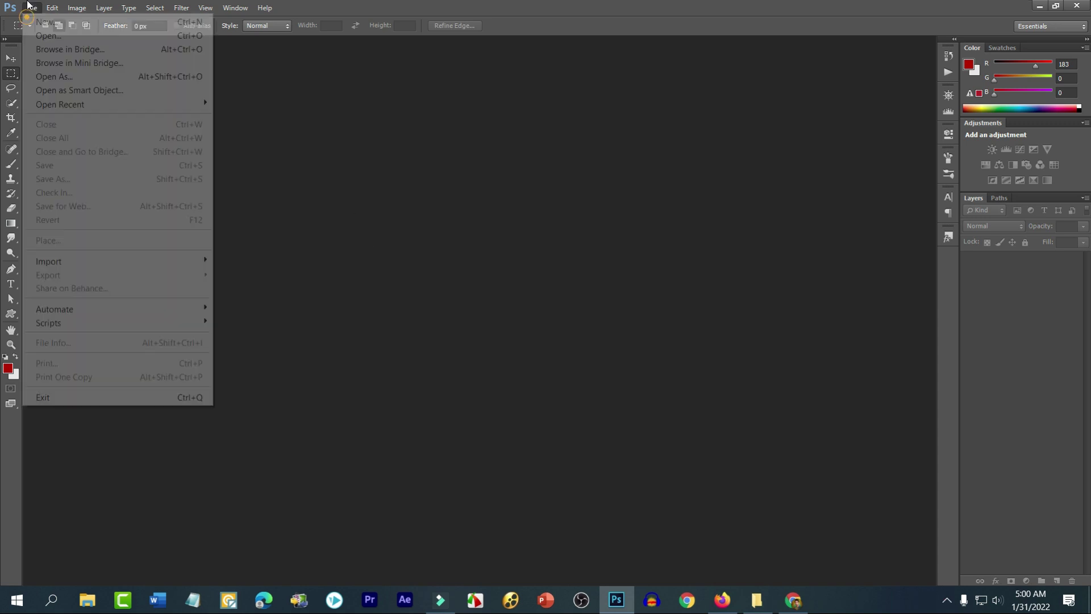
left_click(32, 6)
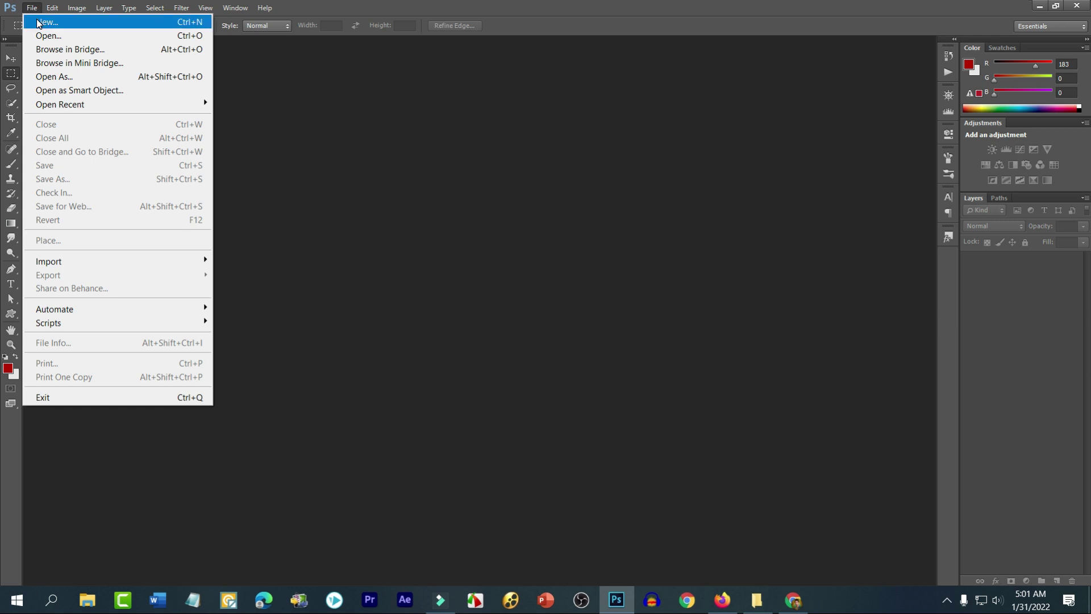
left_click(40, 24)
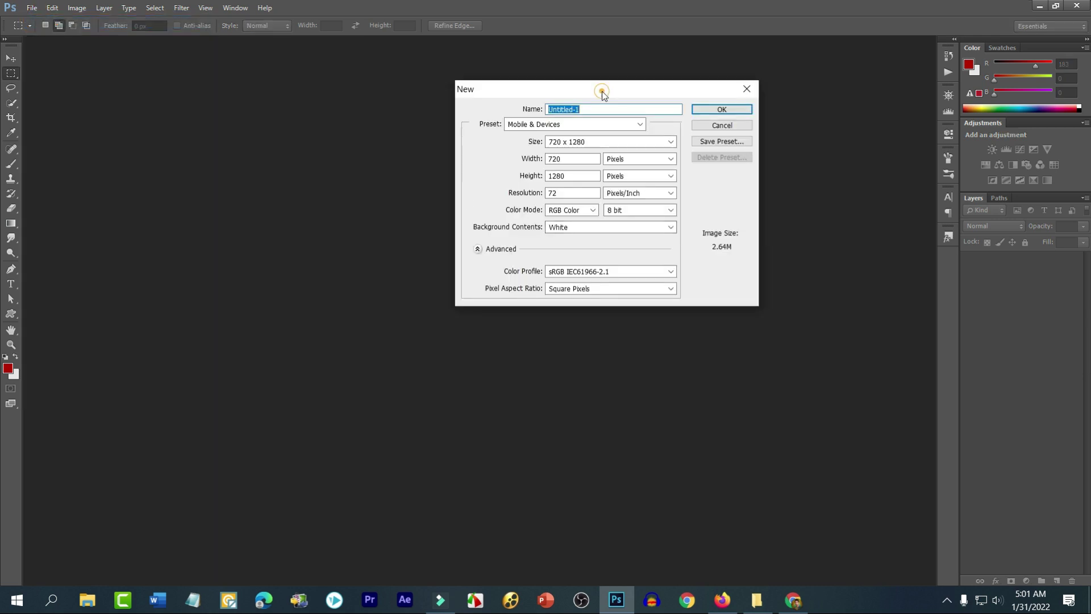
left_click_drag(602, 91, 361, 91)
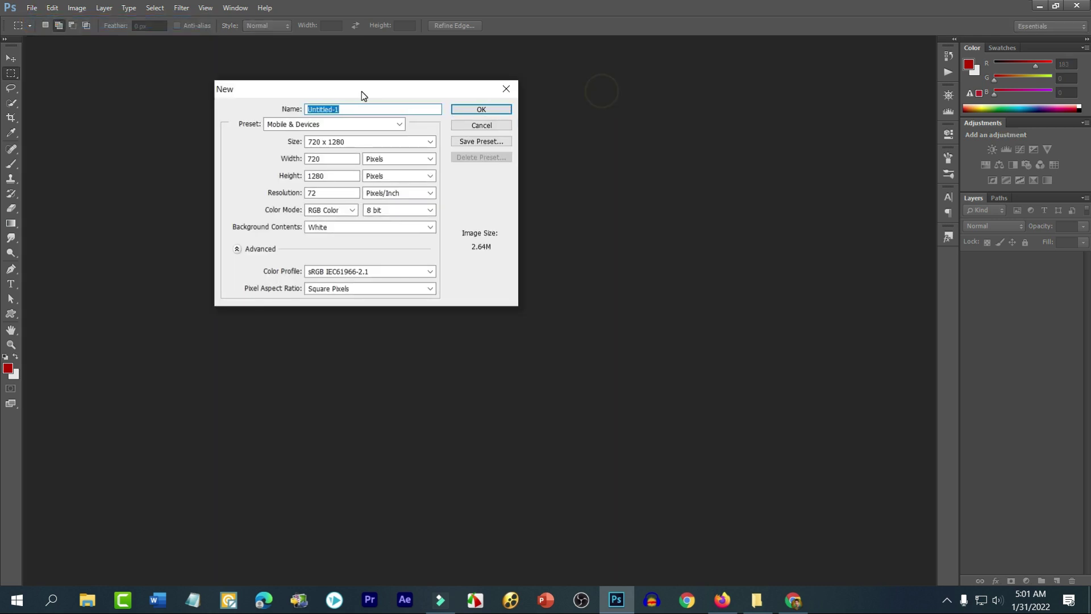
left_click(310, 126)
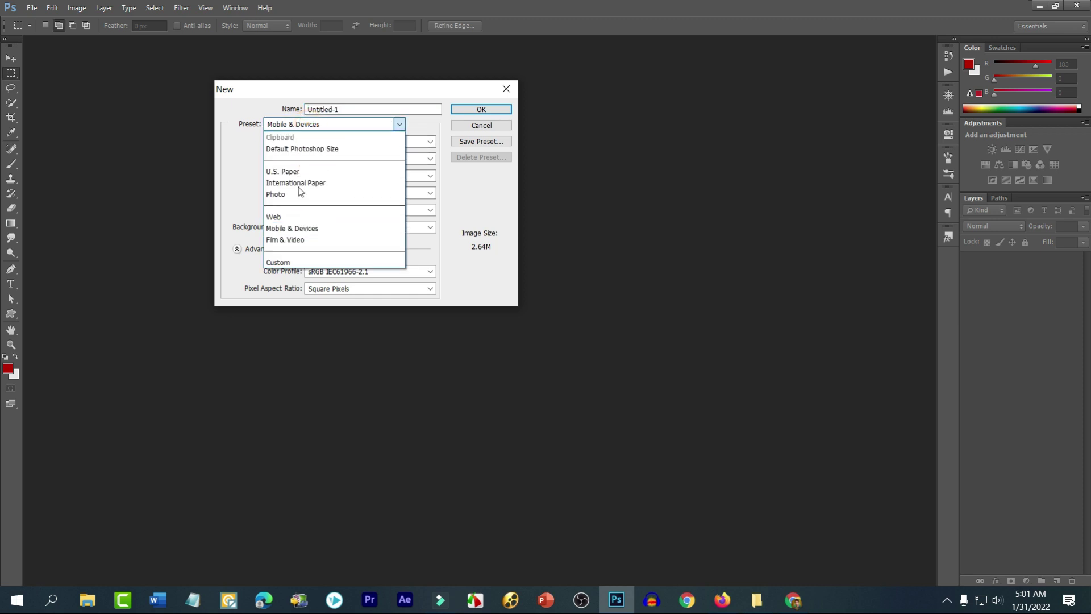
left_click(316, 229)
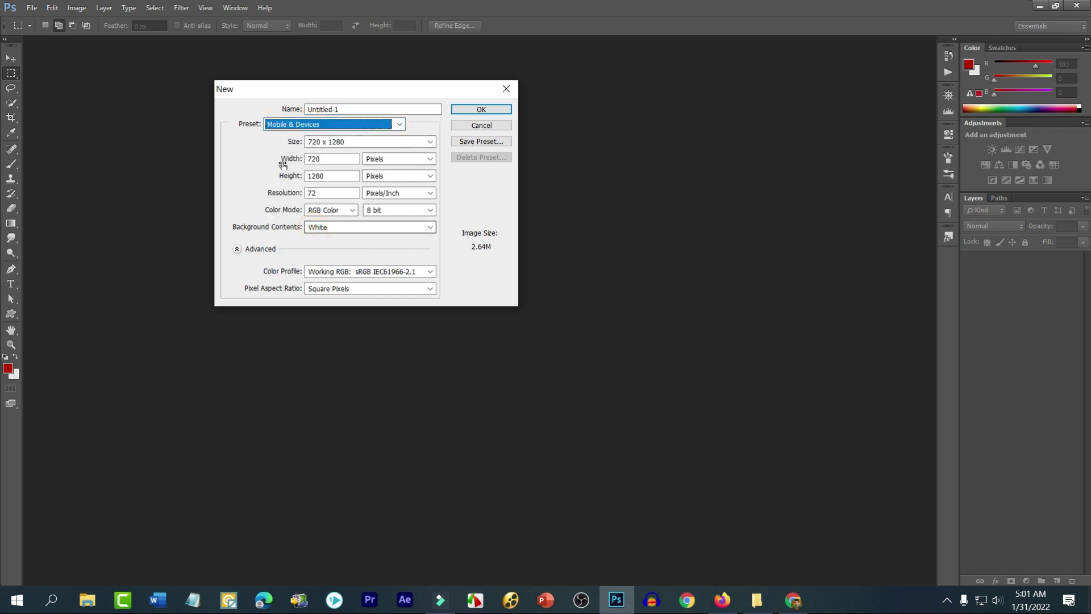
left_click(348, 142)
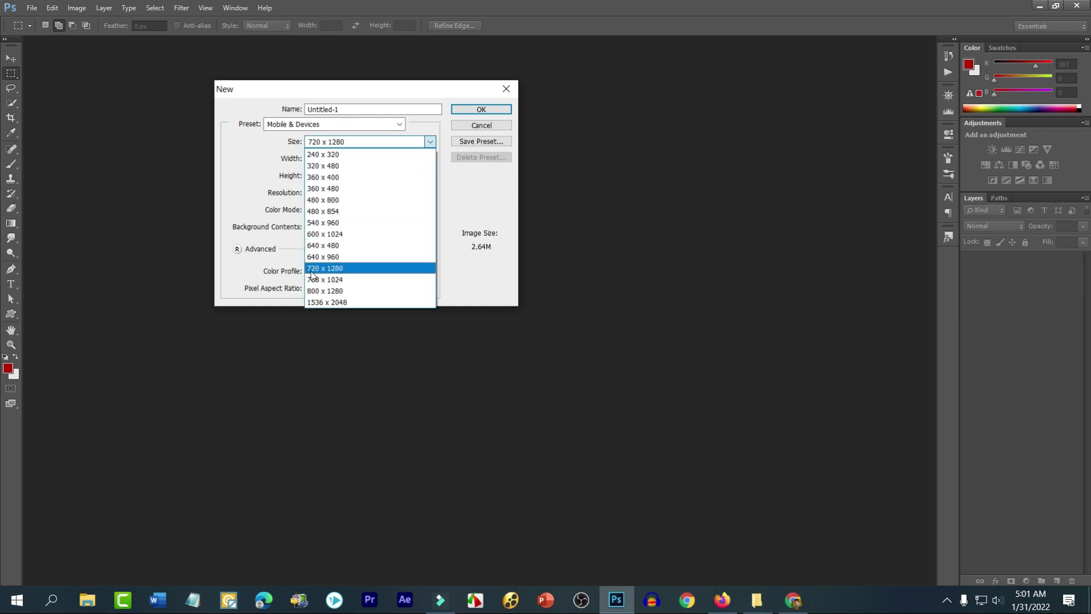
left_click(356, 270)
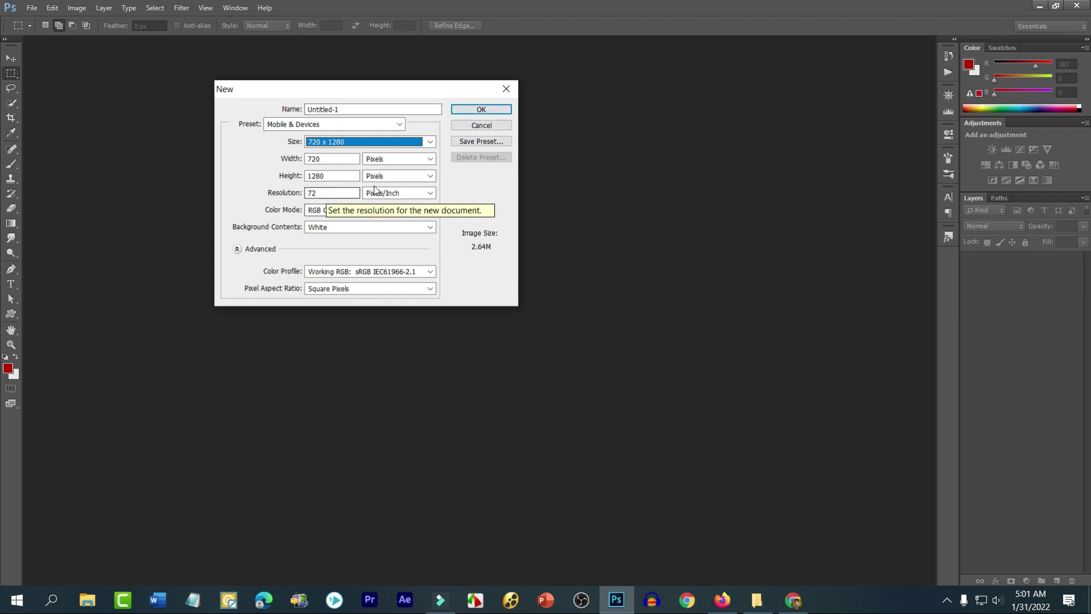
left_click(489, 111)
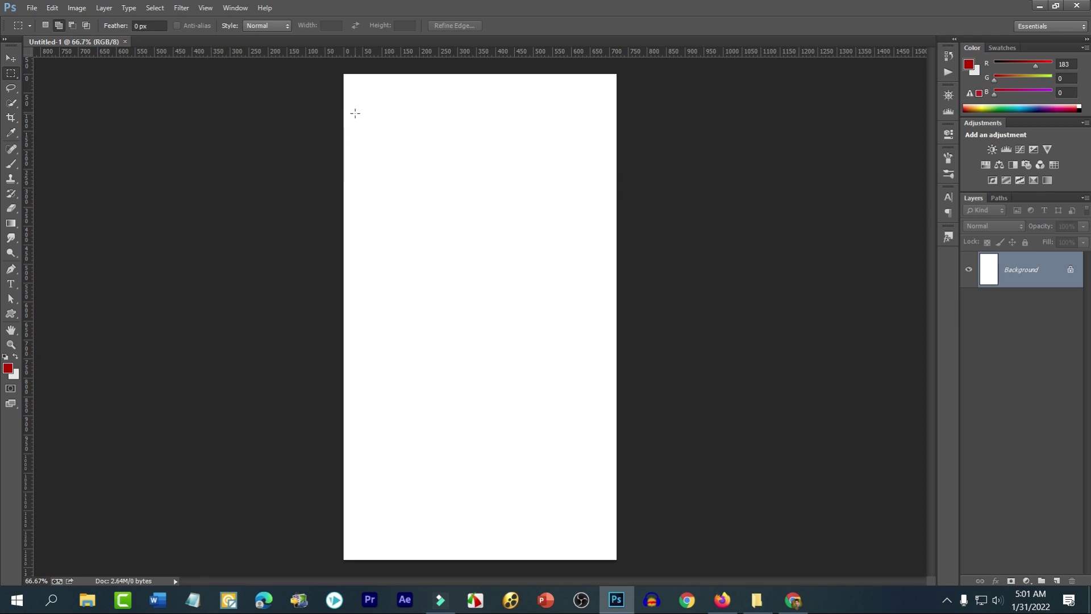
- Select the whole canvas and add horizontal guides at its top and bottom edges
scroll(392, 139, "down", 2)
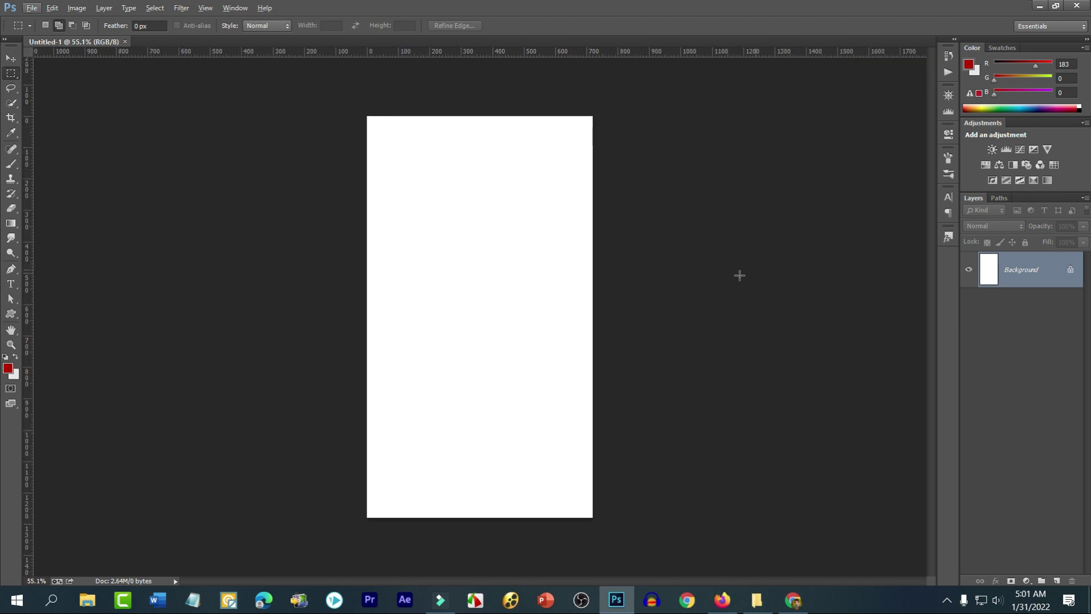
key("ctrl+a")
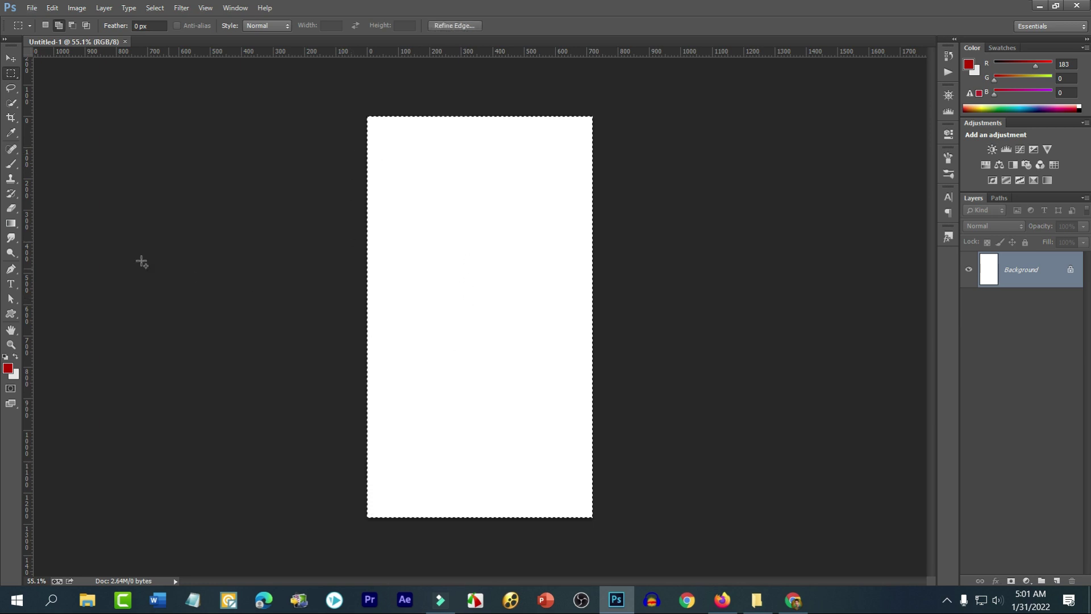
mouse_move(227, 50)
left_mouse_down()
mouse_move(406, 101)
mouse_move(421, 116)
left_mouse_up()
left_click_drag(444, 51, 479, 516)
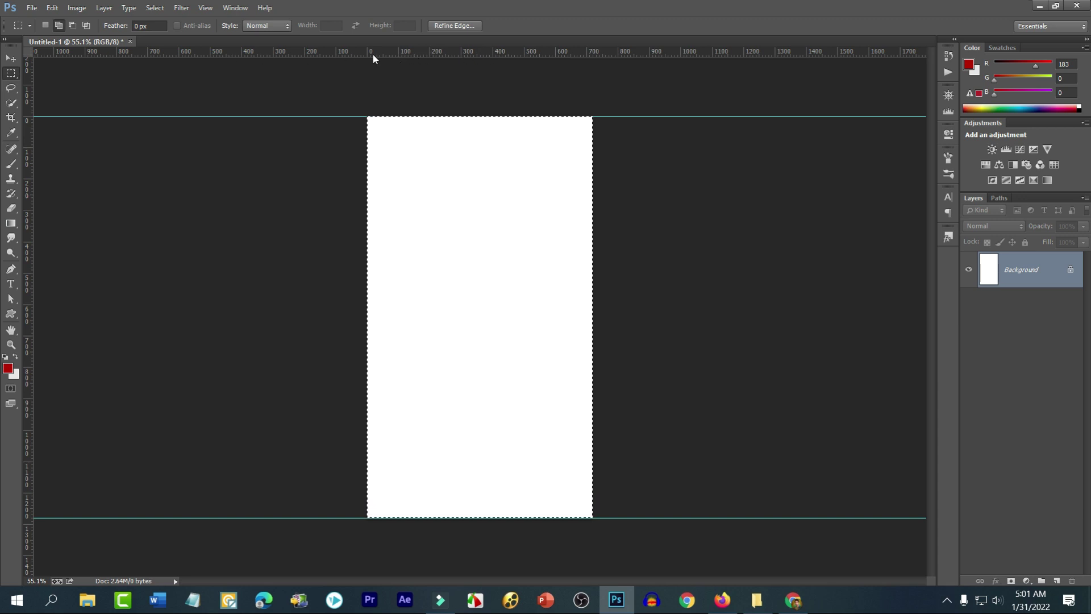
key("ctrl+r")
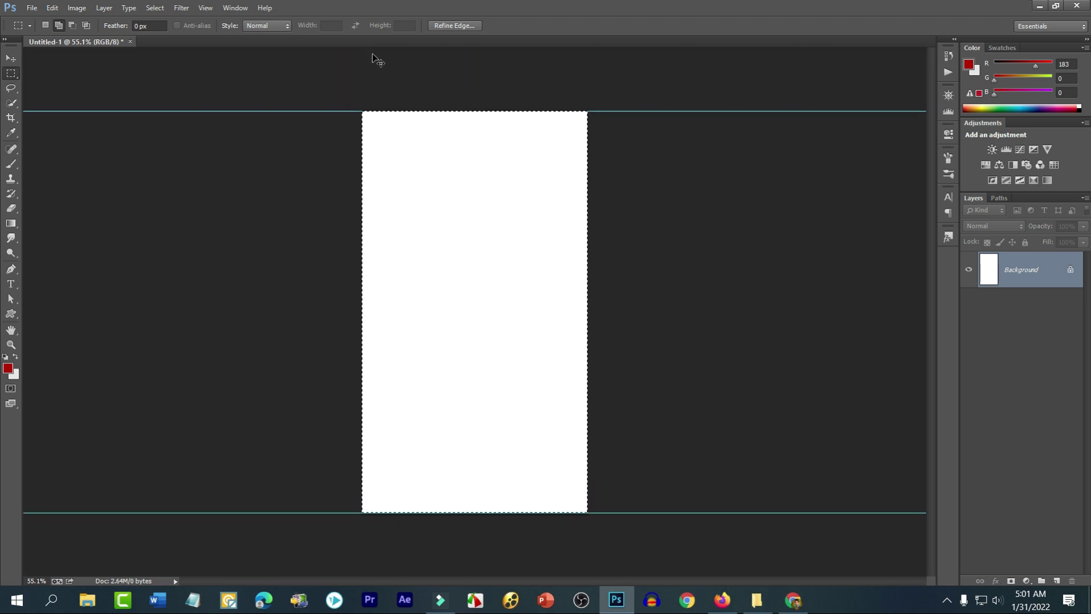
key("ctrl+r")
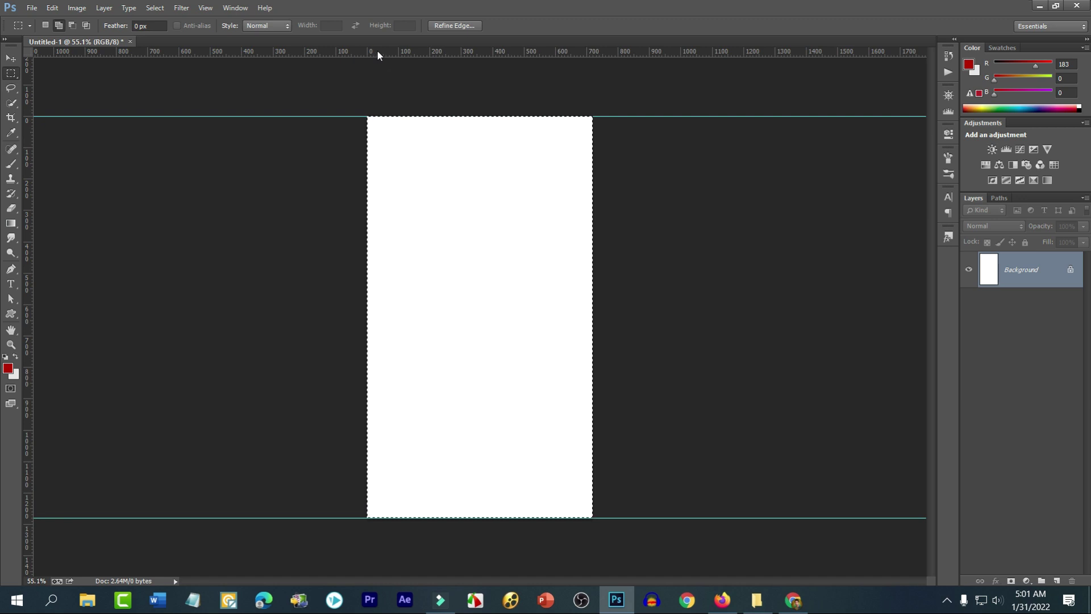
- Add vertical guides at the canvas left and right edges (0 and 720 px), then deselect
left_click(26, 199)
left_click_drag(27, 200, 367, 250)
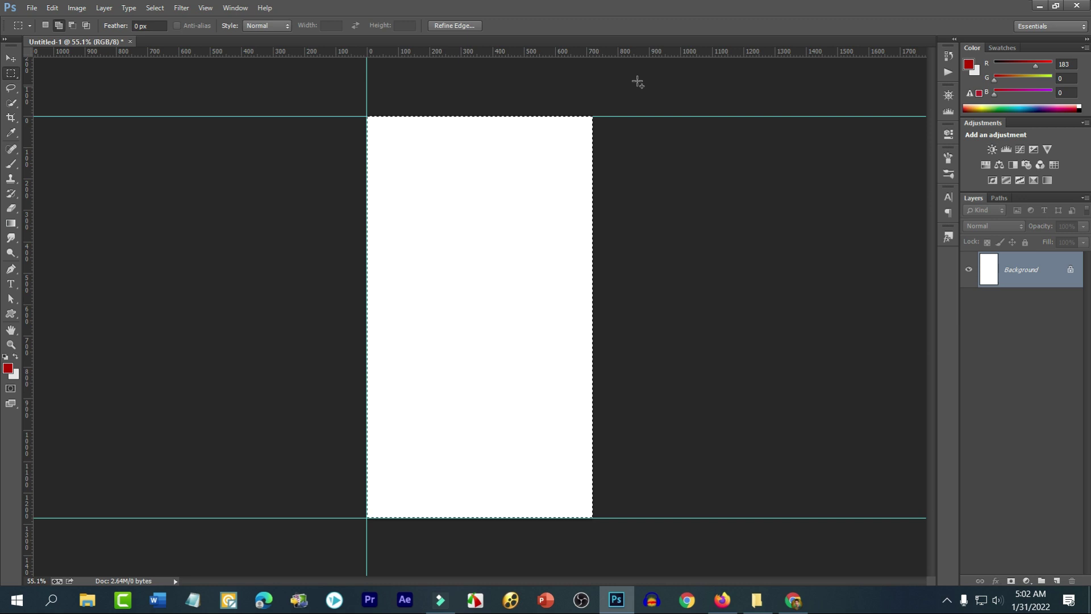
left_click_drag(29, 161, 591, 254)
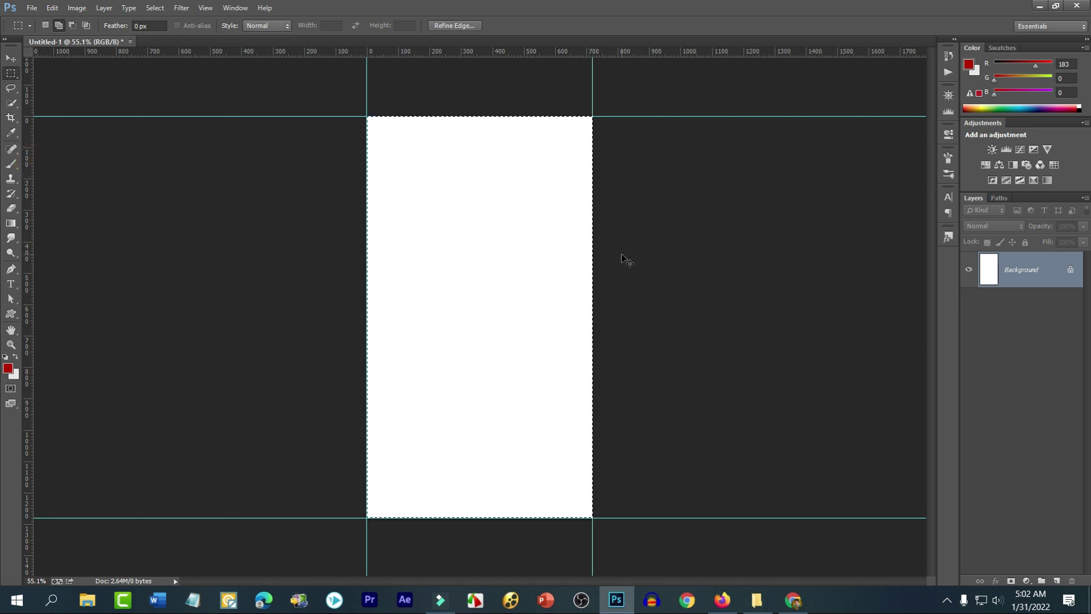
left_click(480, 139)
left_click(11, 314)
right_click(15, 319)
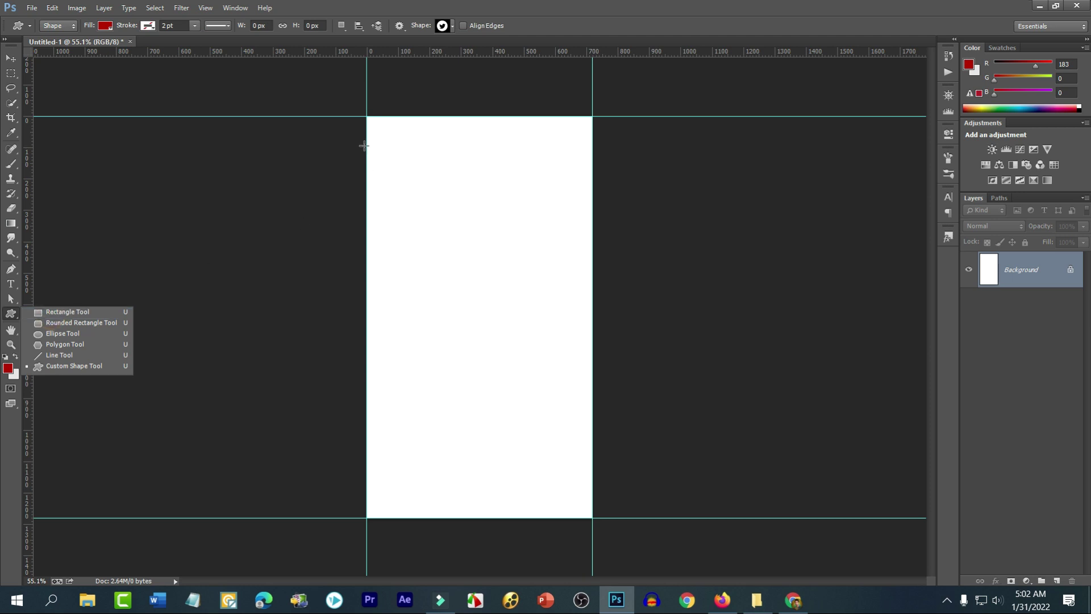
- Draw a red rectangle covering the whole 720 x 1280 canvas
left_click(74, 313)
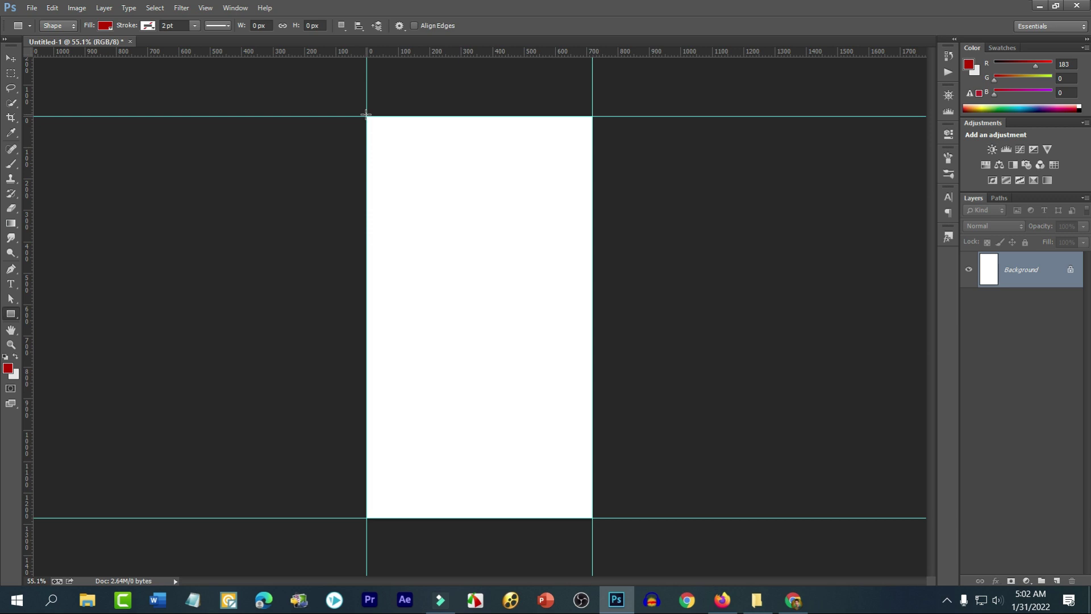
mouse_move(367, 116)
left_mouse_down()
mouse_move(598, 482)
mouse_move(587, 505)
left_mouse_up()
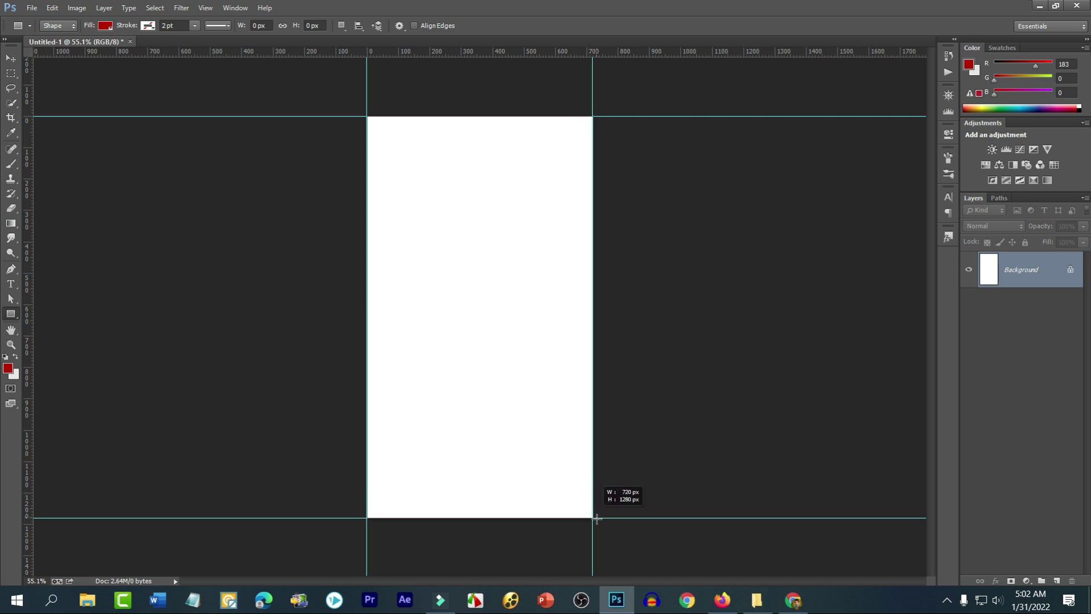
left_click_drag(587, 505, 593, 518)
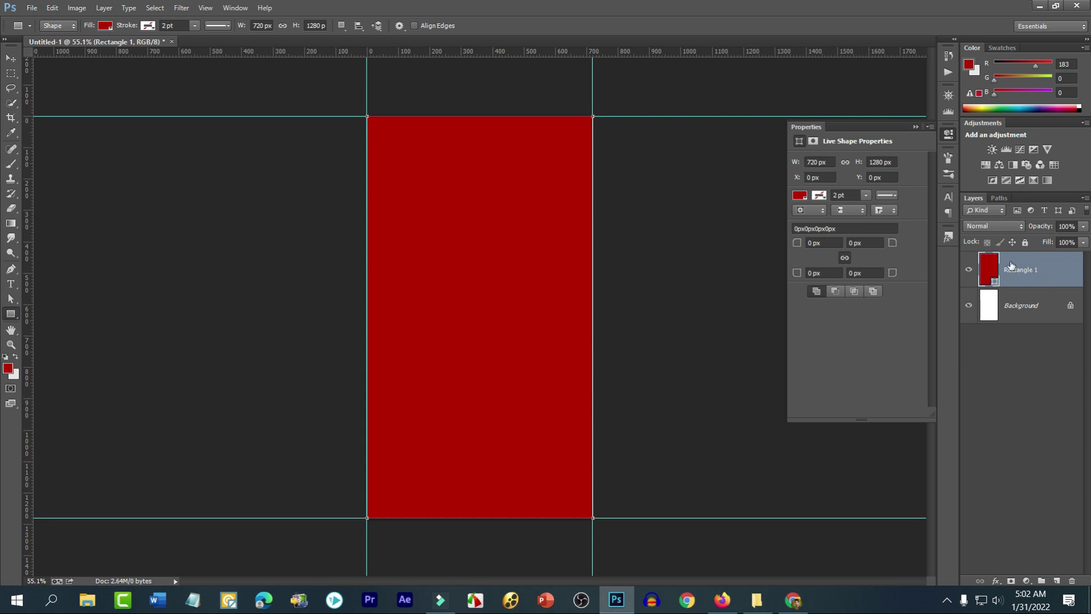
- Duplicate the rectangle and recolour the copy light grey f2f2f2
key("ctrl+j")
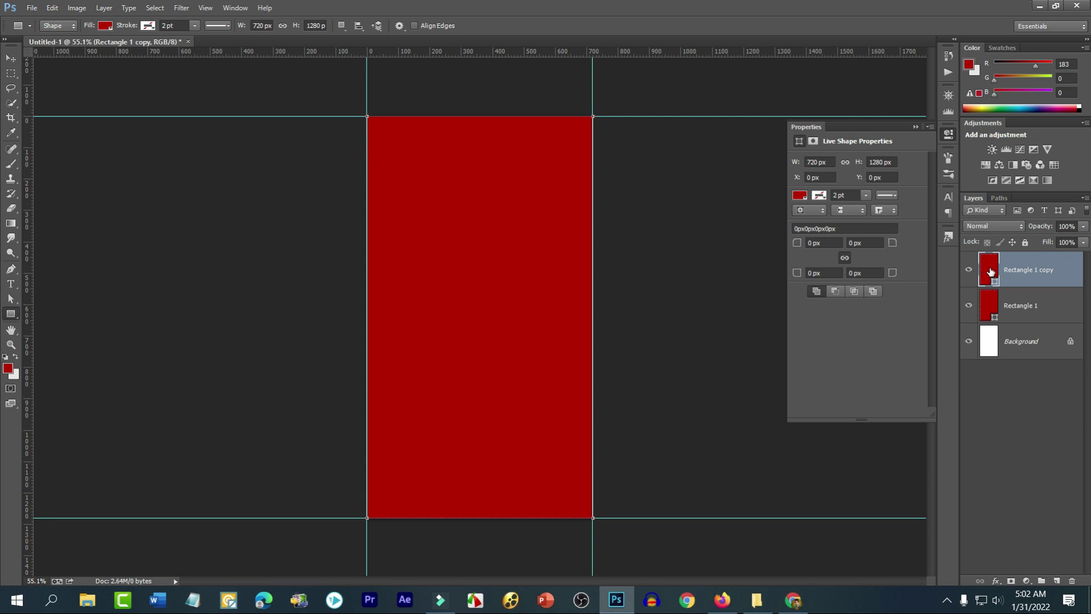
double_click(992, 272)
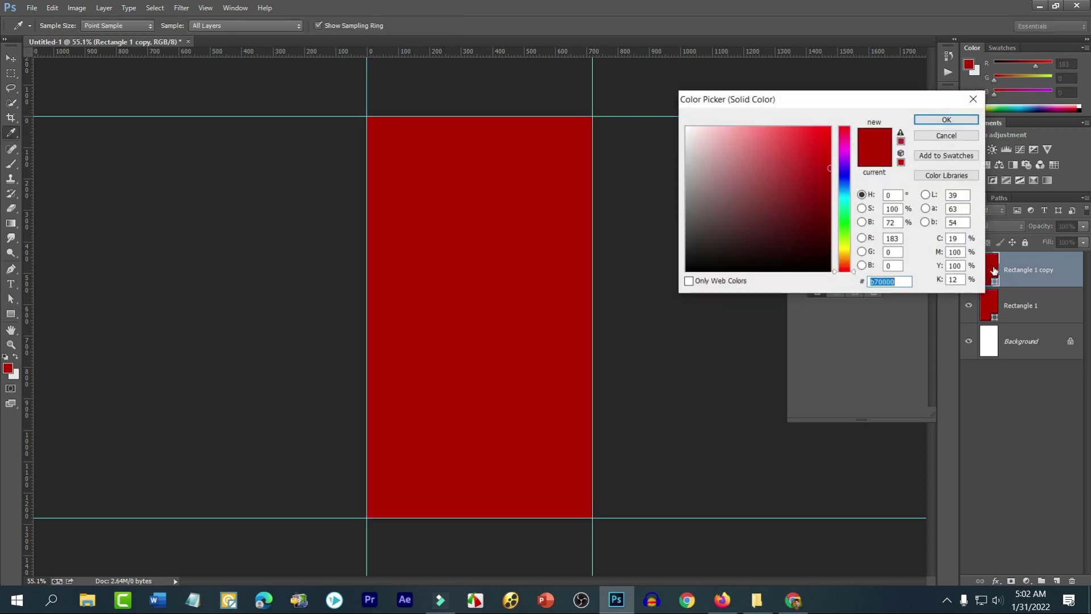
left_click_drag(750, 163, 663, 134)
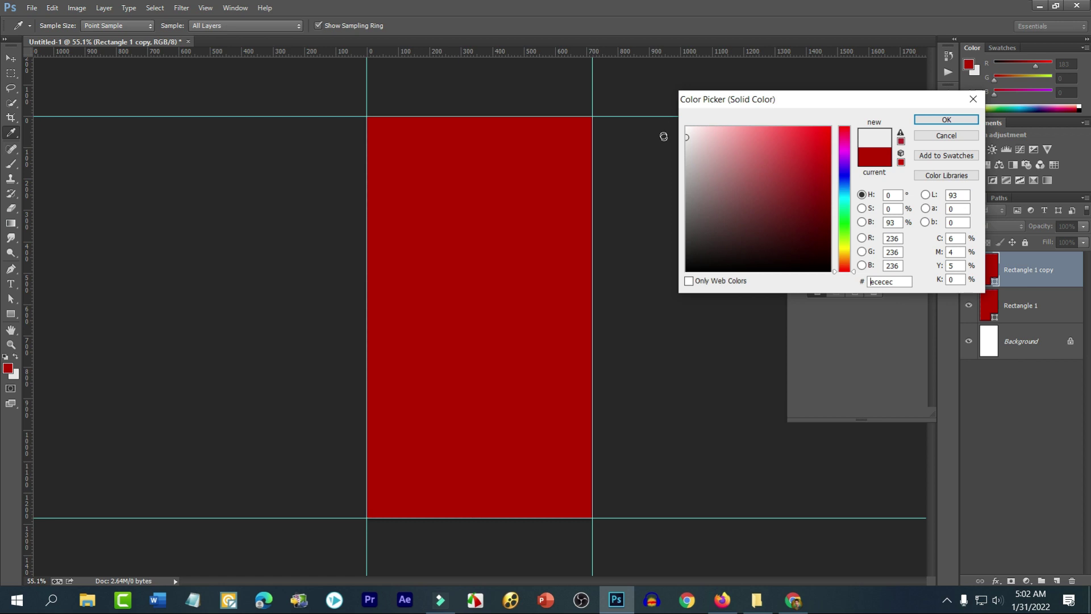
left_click(945, 120)
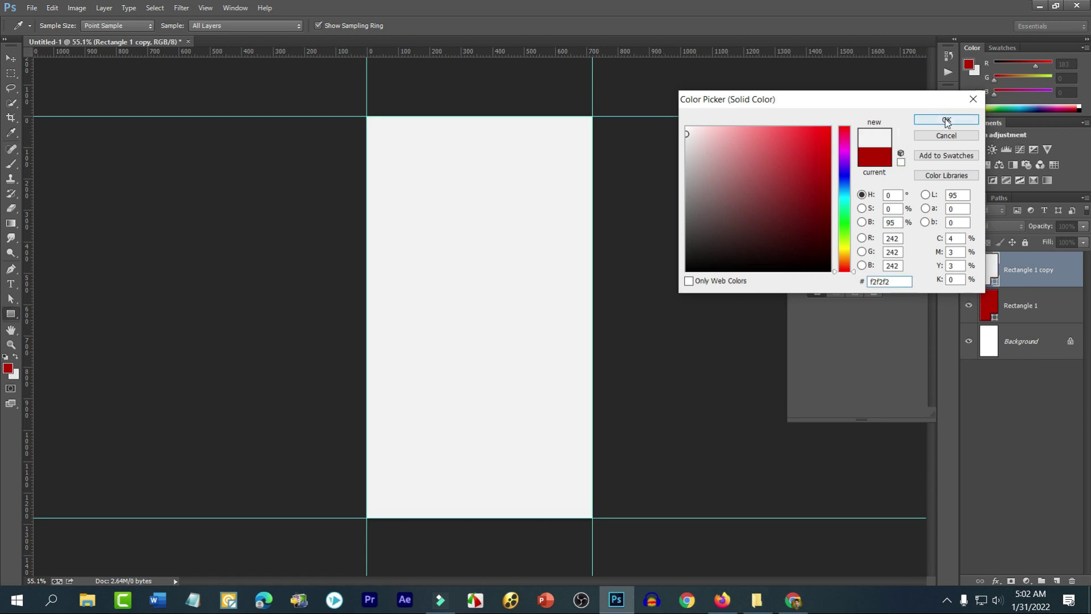
left_click(10, 58)
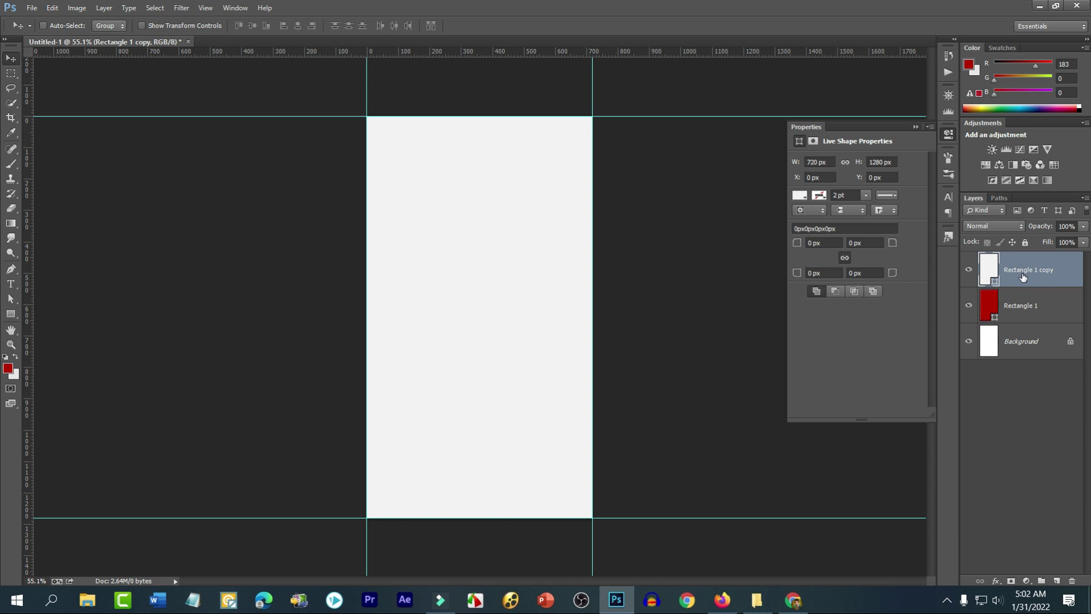
- Shrink the grey rectangle copy to 615 x 1178 px, exposing a red border
key("ctrl+t")
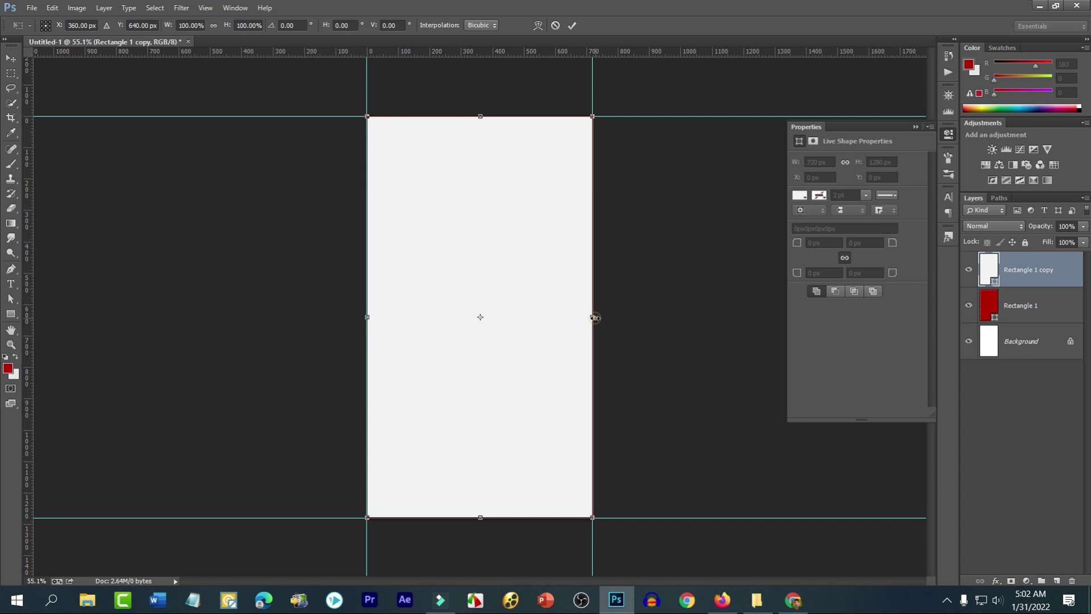
left_click_drag(594, 317, 579, 317)
left_click_drag(579, 318, 578, 318)
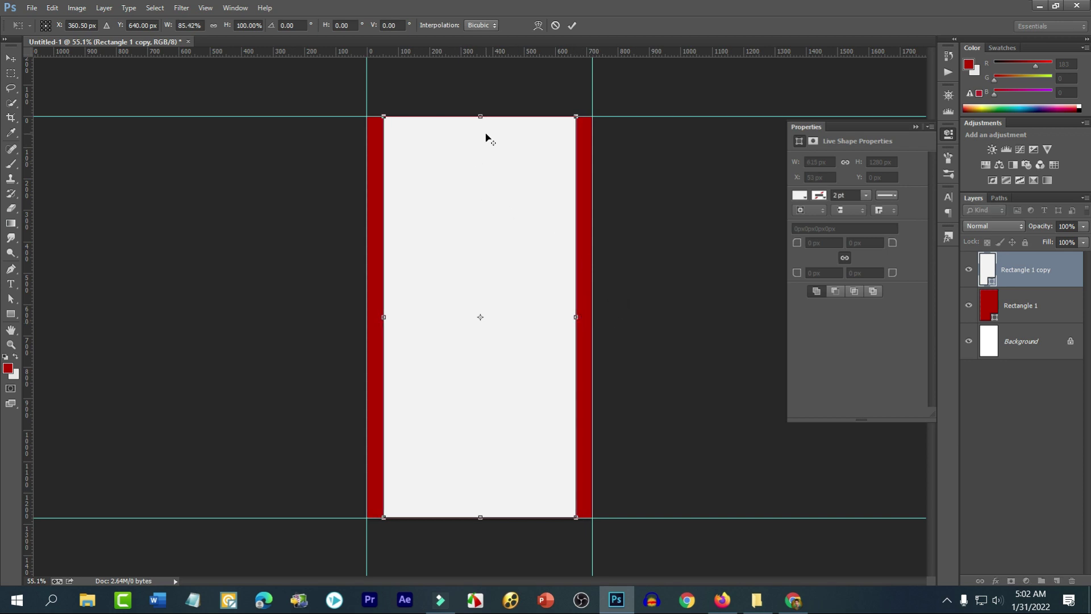
left_click_drag(480, 117, 480, 133)
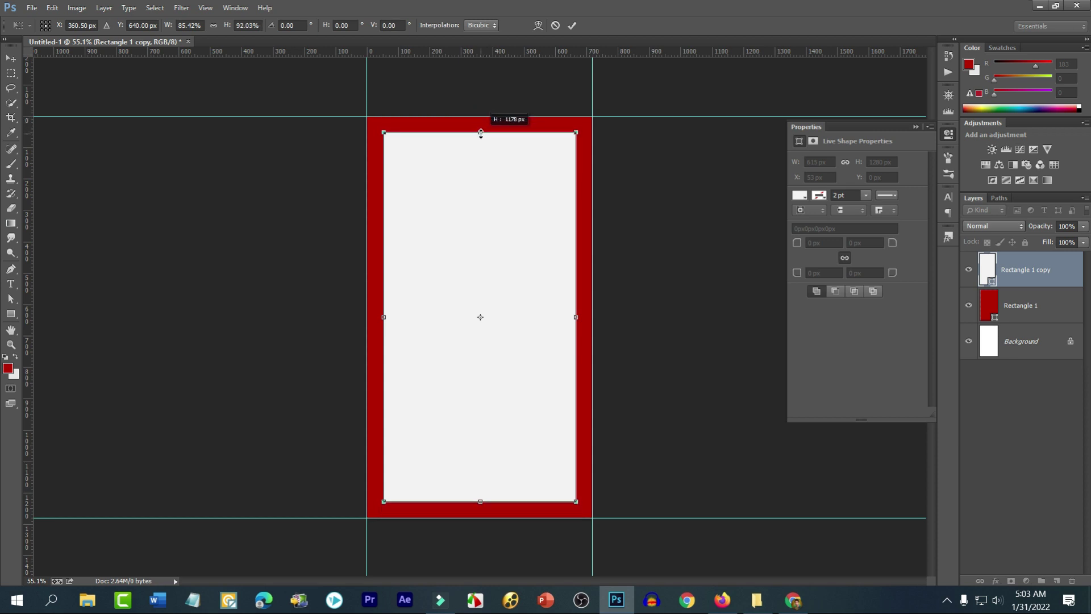
left_click_drag(480, 134, 481, 134)
key("Return")
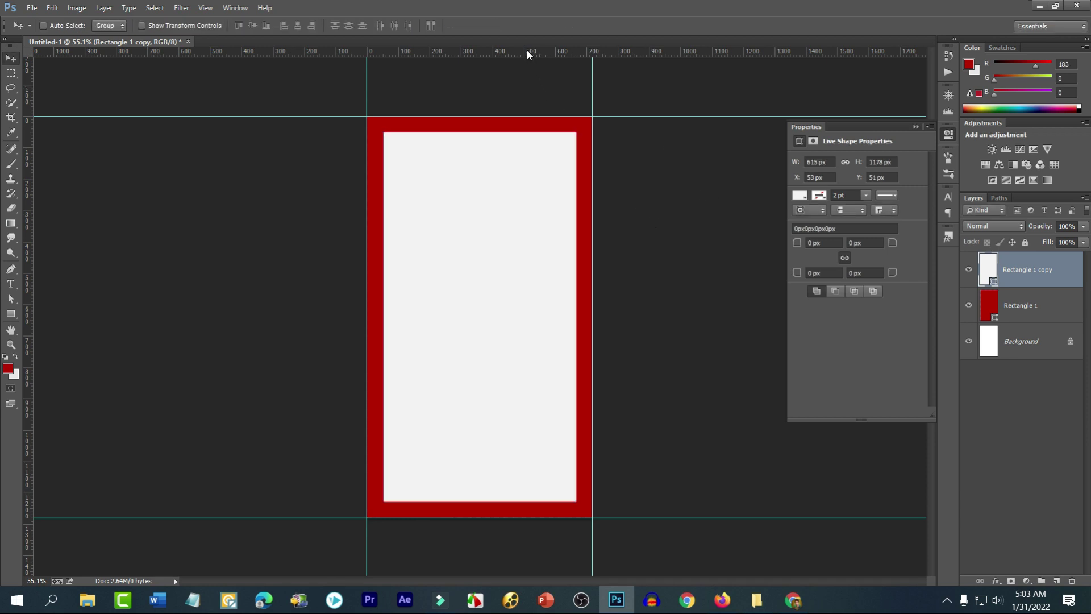
- Add guides along the grey rectangle's four edges, the right one at 668 px
left_click_drag(527, 54, 525, 133)
left_click_drag(499, 53, 519, 501)
mouse_move(31, 271)
left_mouse_down()
mouse_move(393, 328)
mouse_move(384, 324)
left_mouse_up()
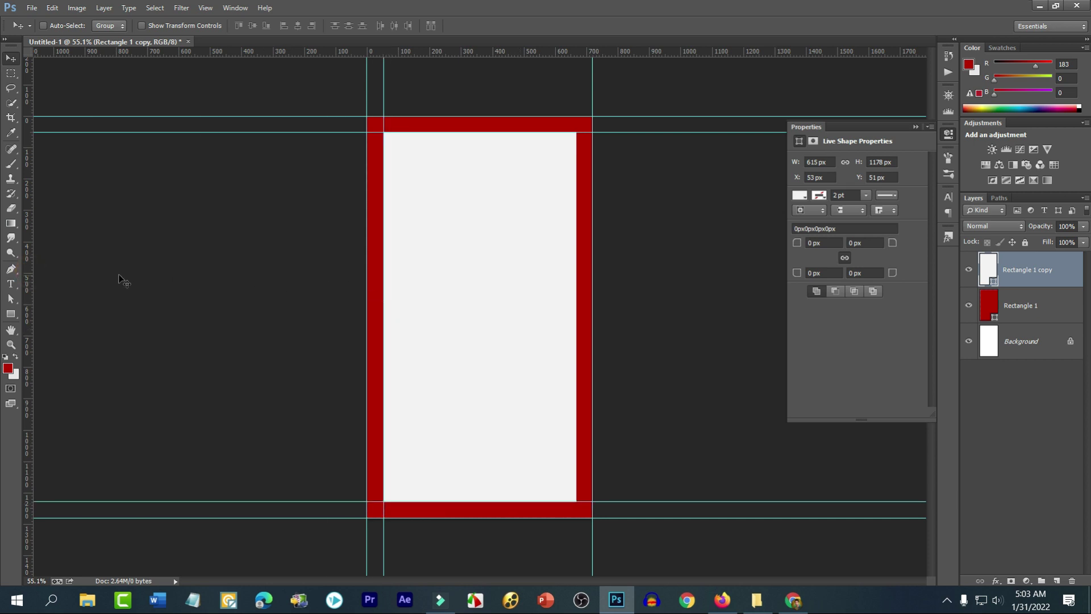
left_click_drag(31, 270, 576, 335)
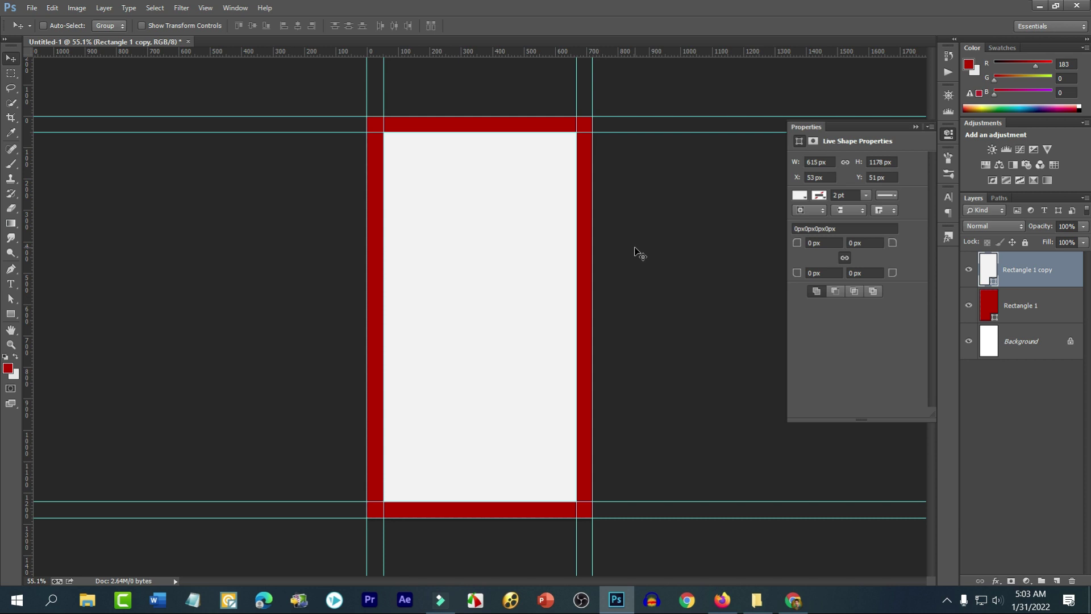
scroll(636, 251, "up", 1)
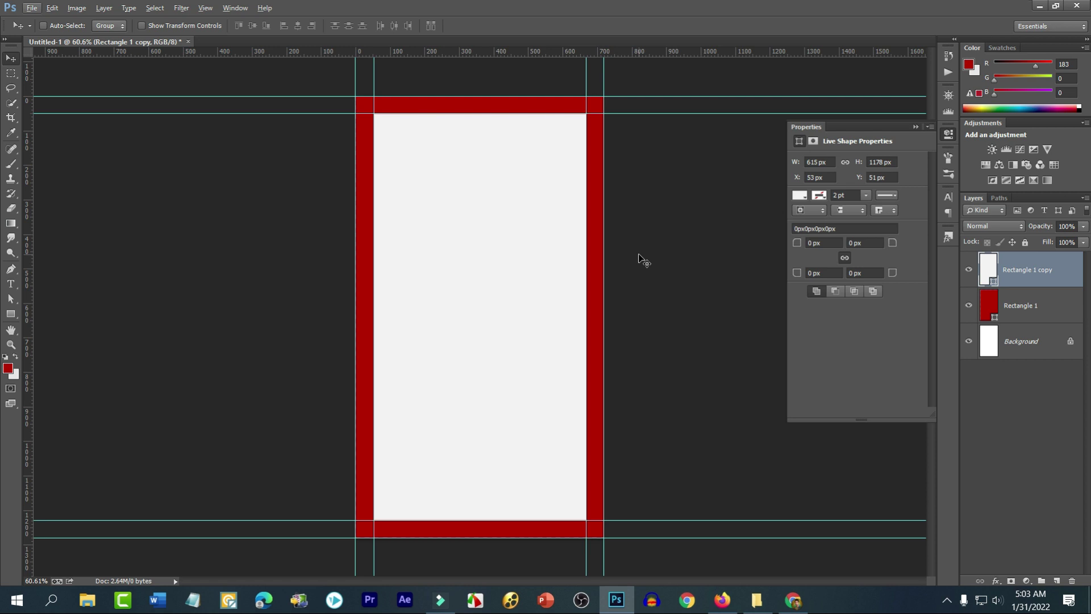
- Hide Rectangle 1 copy and change Rectangle 1's fill from red to white
left_click(915, 128)
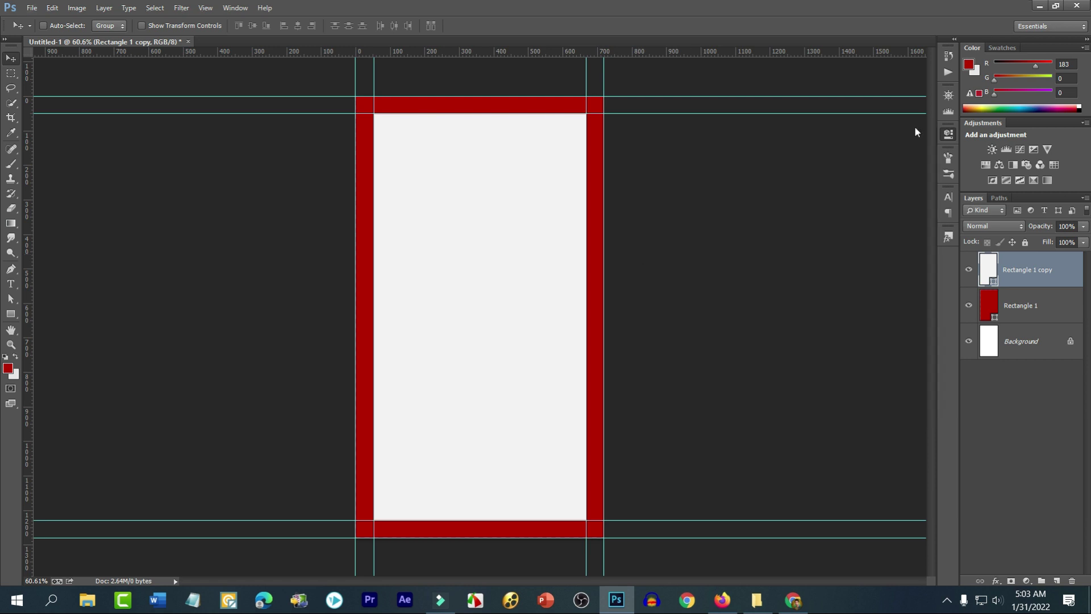
left_click(967, 271)
left_click(1025, 308)
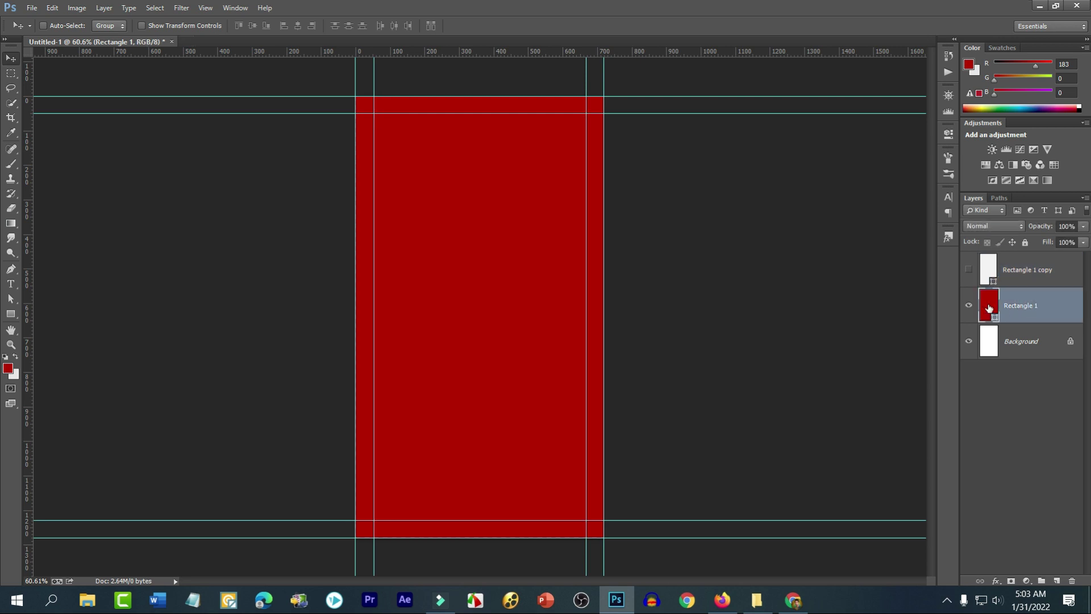
double_click(989, 307)
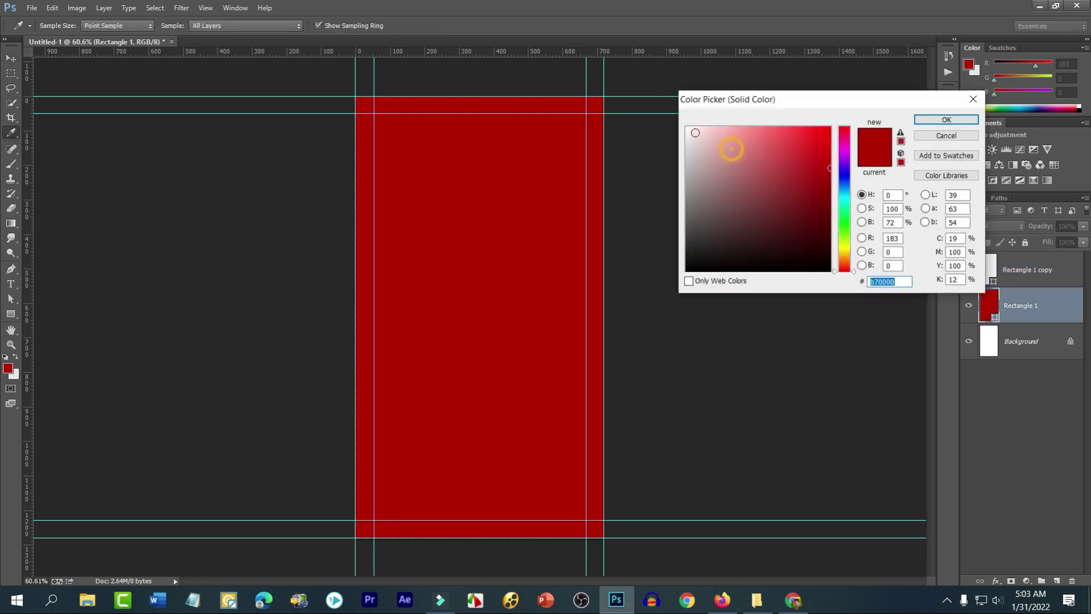
left_click_drag(732, 149, 632, 104)
left_click(943, 119)
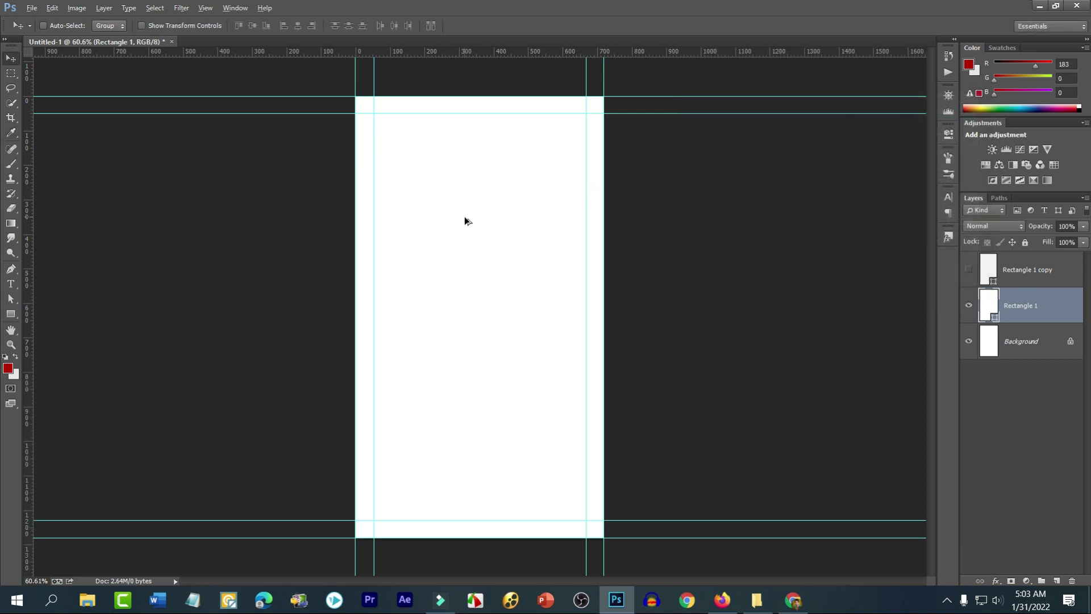
scroll(469, 217, "down", 2)
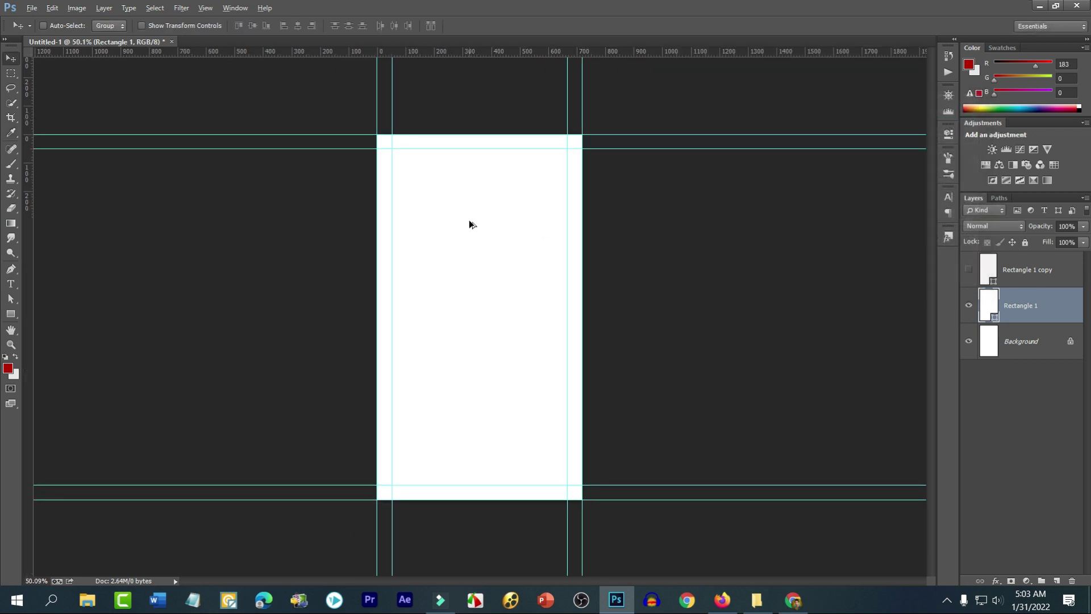
left_click(9, 316)
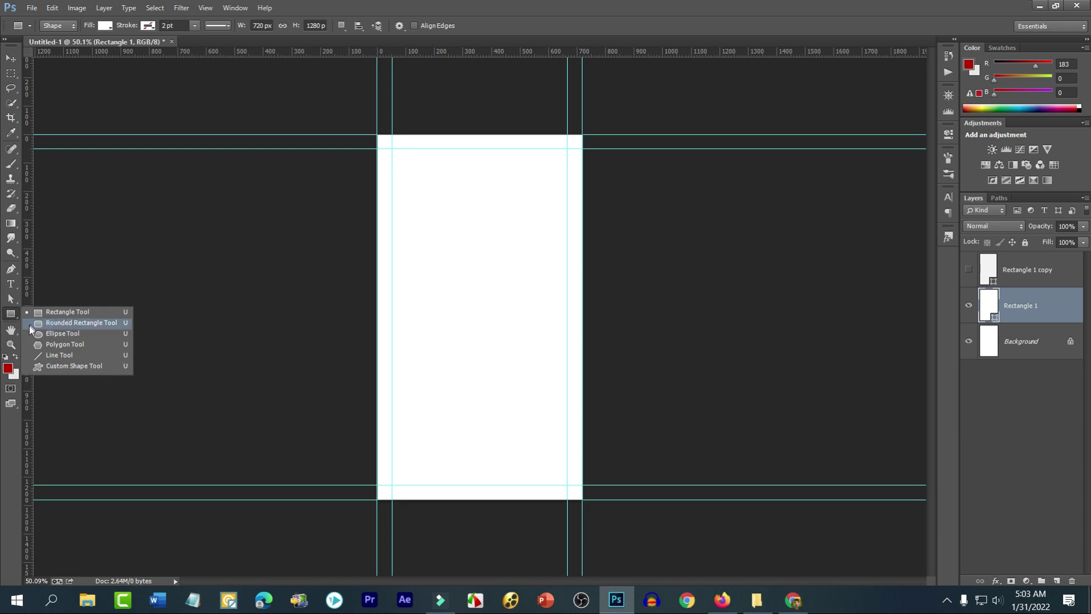
- Draw a 700 px circle with light grey e7e7e7 fill
left_click(56, 333)
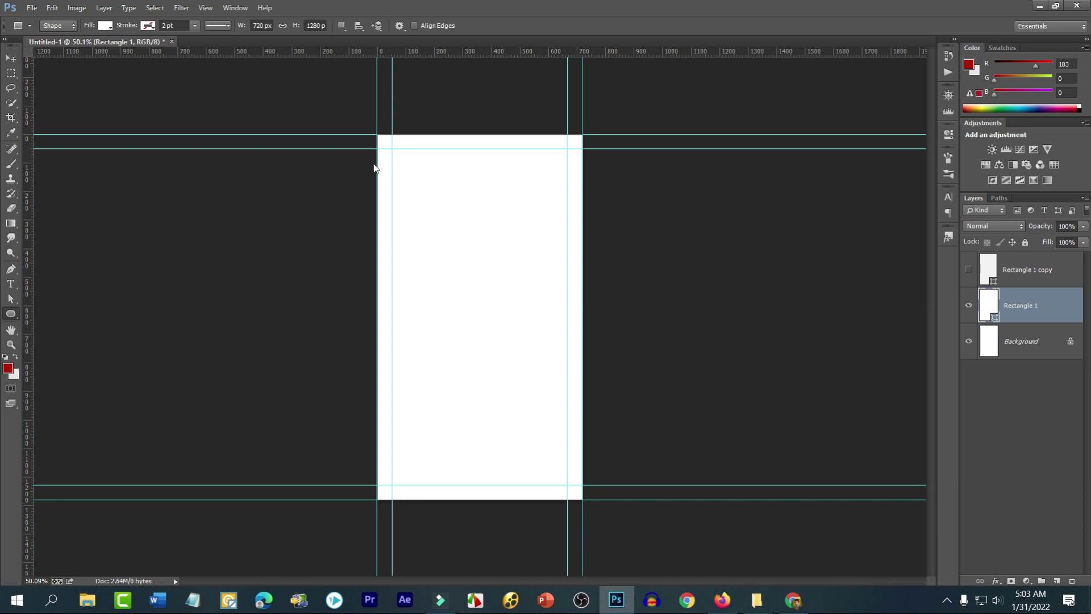
mouse_move(417, 183)
left_mouse_down()
mouse_move(527, 295)
mouse_move(575, 365)
mouse_move(588, 359)
mouse_move(617, 393)
left_mouse_up()
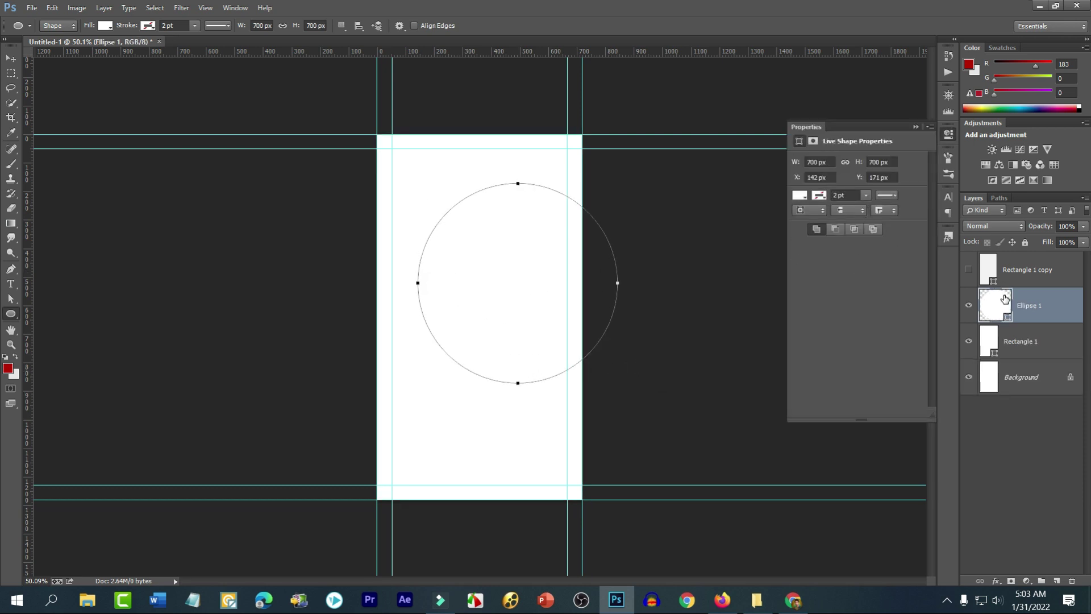
double_click(1004, 300)
left_click(686, 139)
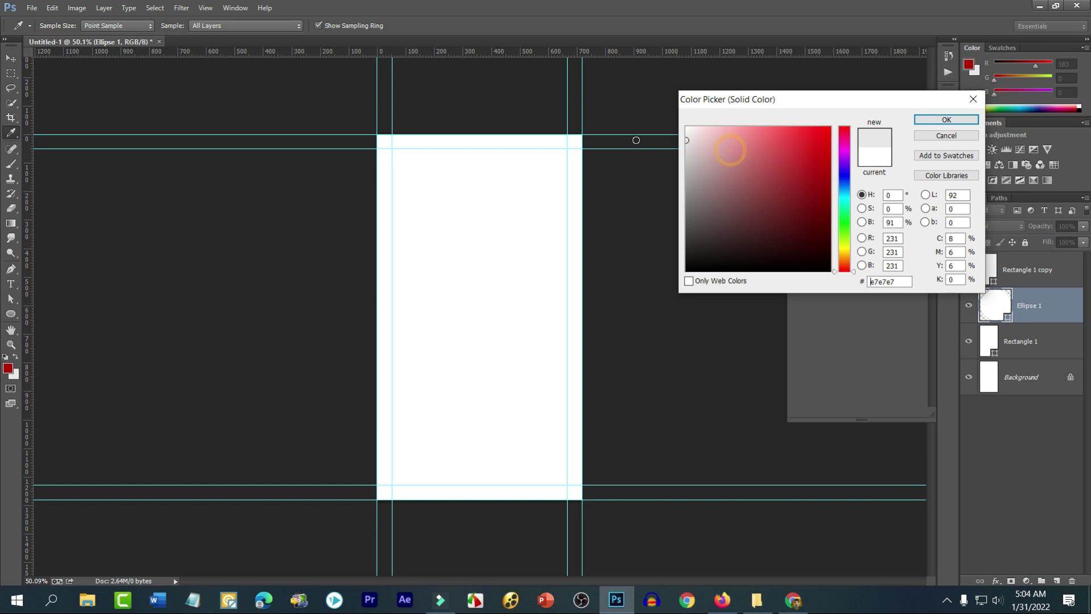
left_click(949, 120)
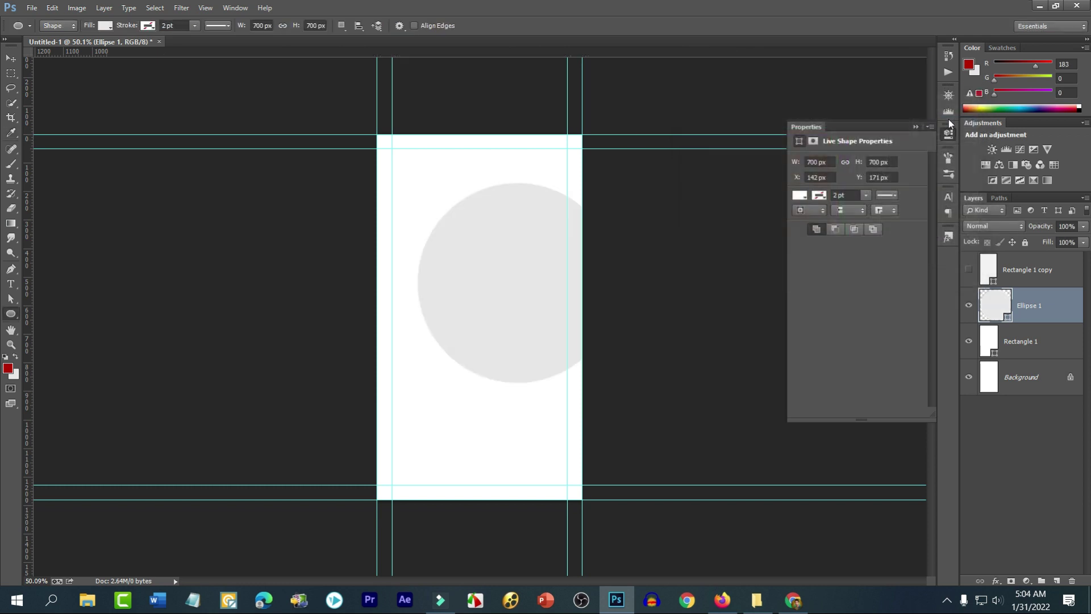
- Centre the grey circle vertically and horizontally on the canvas
left_click(11, 58)
left_click_drag(510, 249, 475, 193)
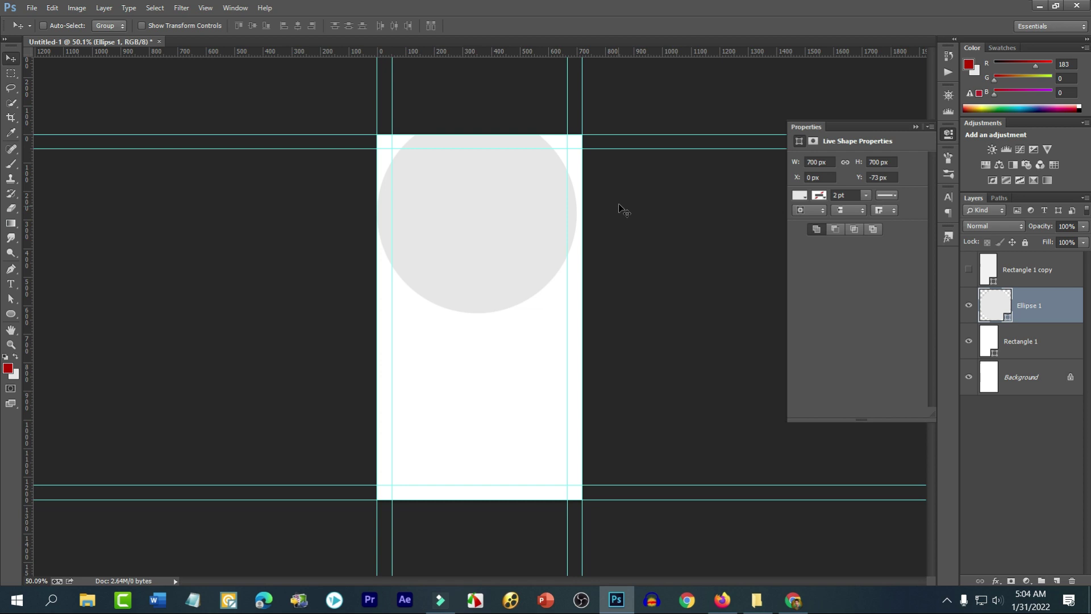
key("ctrl+a")
left_click(255, 26)
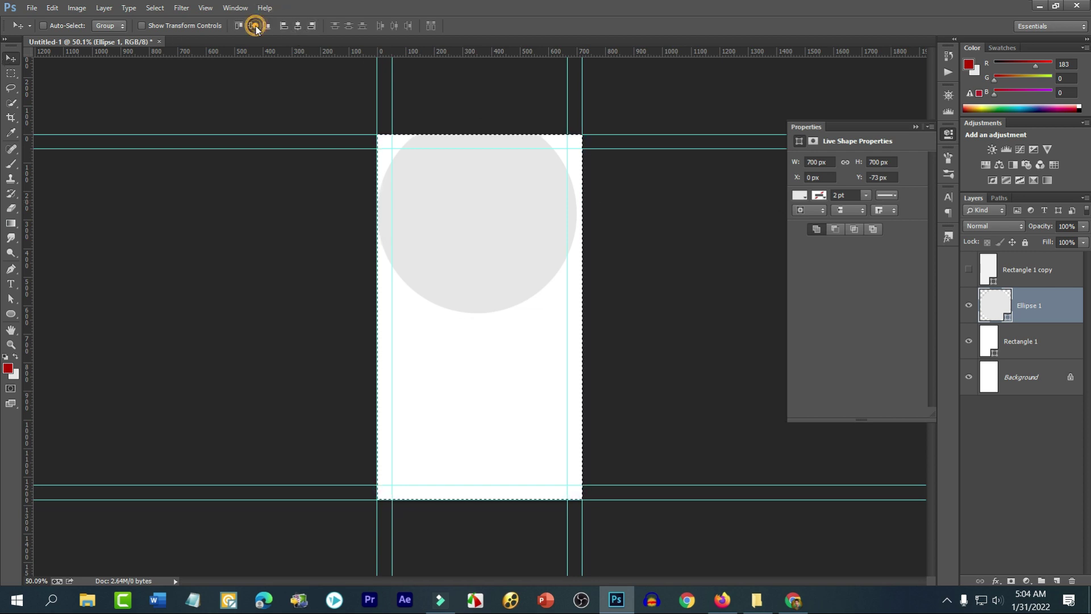
left_click(298, 26)
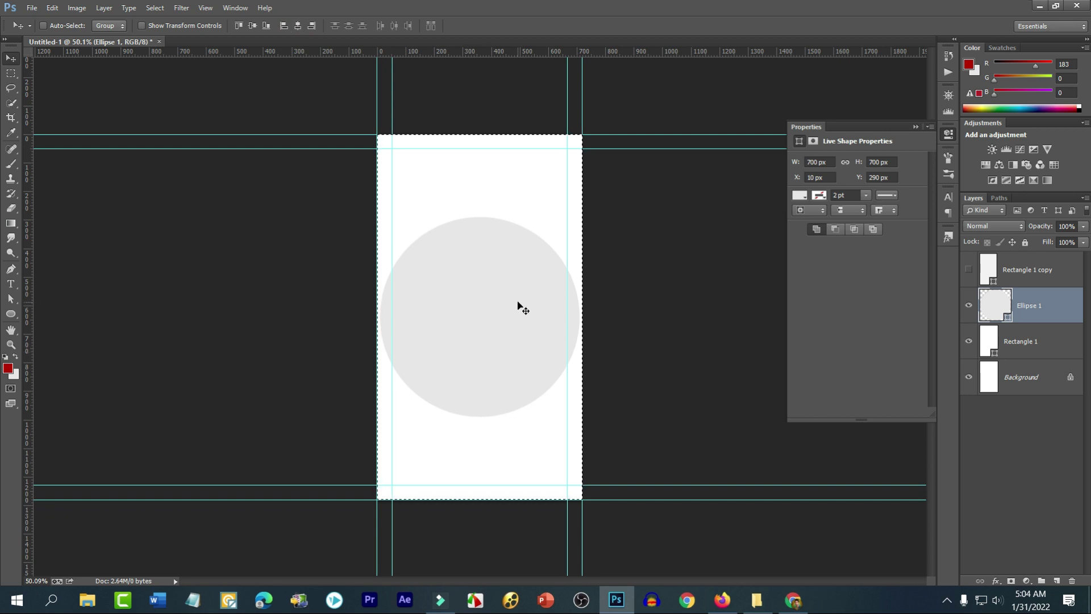
- Move Ellipse 1 over the top edge and stretch it to 1055 x 700 px at X -168, Y -278
key("ctrl+d")
mouse_move(475, 304)
left_mouse_down()
mouse_move(470, 250)
mouse_move(481, 248)
left_mouse_up()
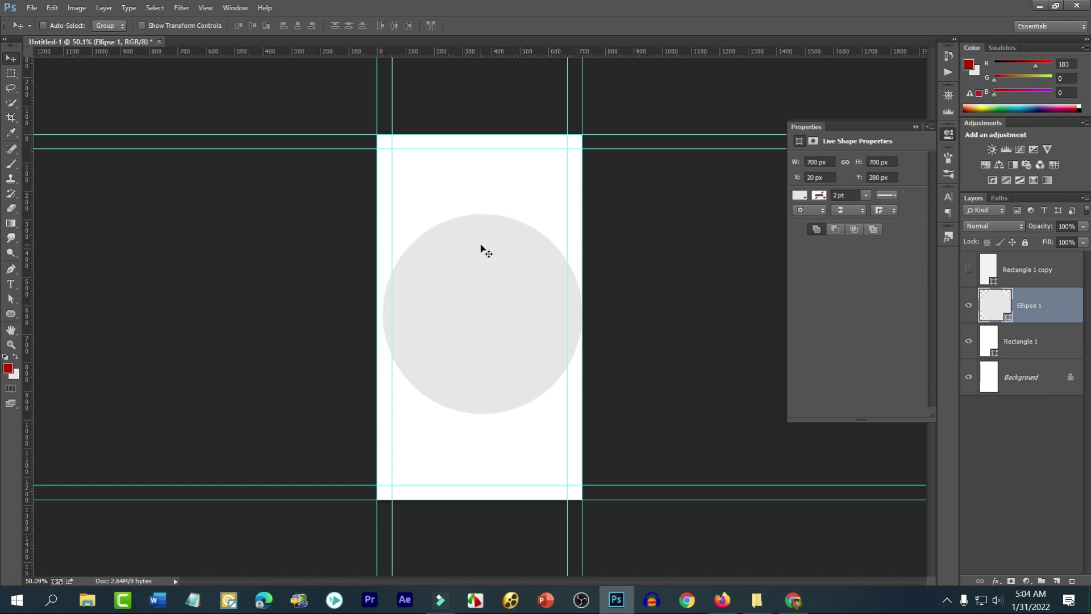
left_click_drag(483, 287, 478, 130)
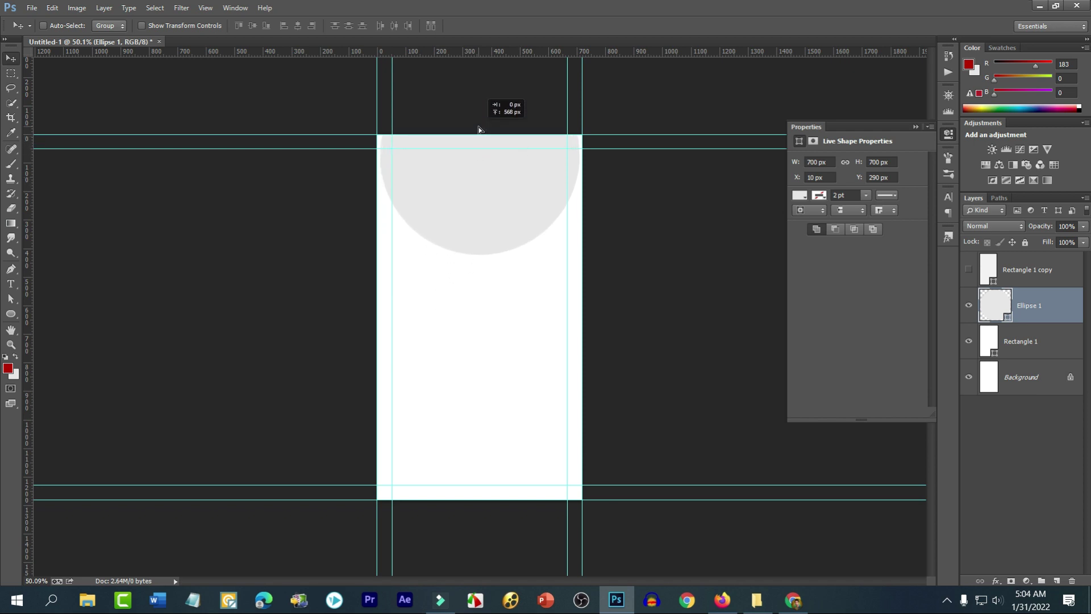
key("ctrl+t")
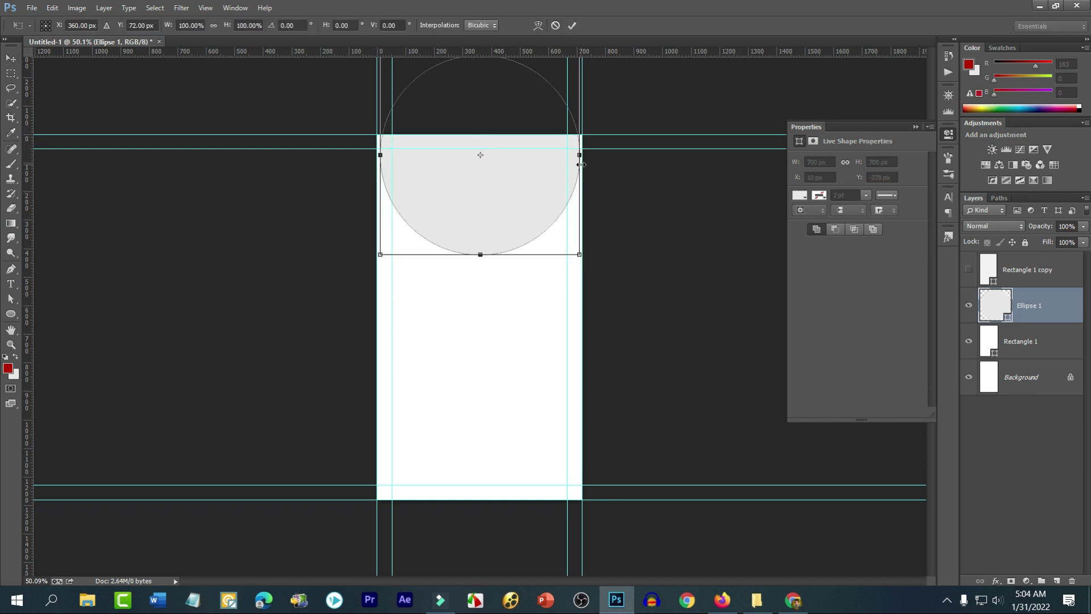
left_click_drag(582, 148, 632, 145)
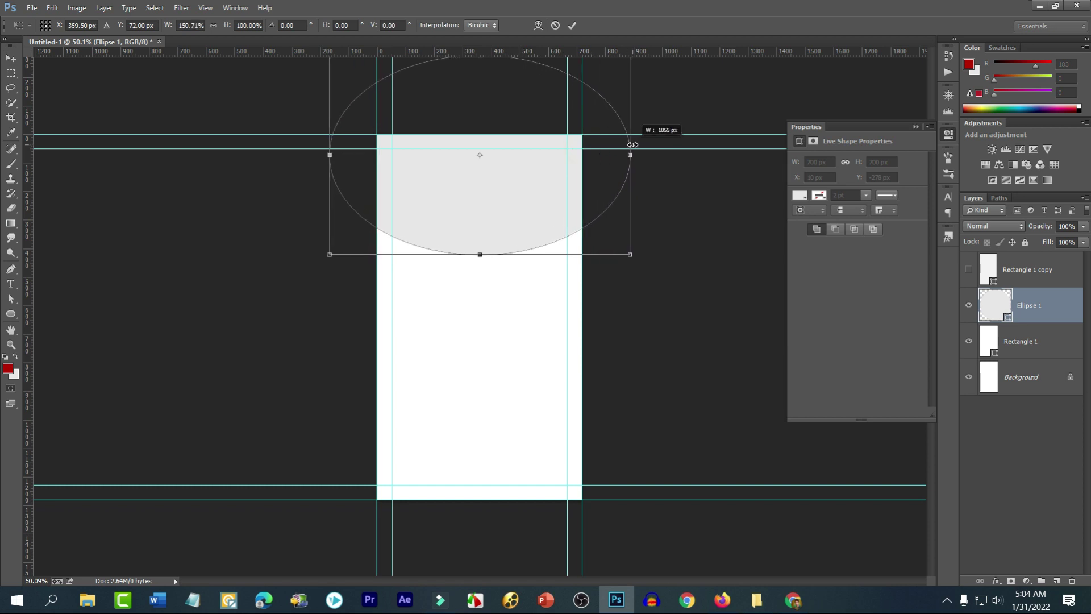
key("Return")
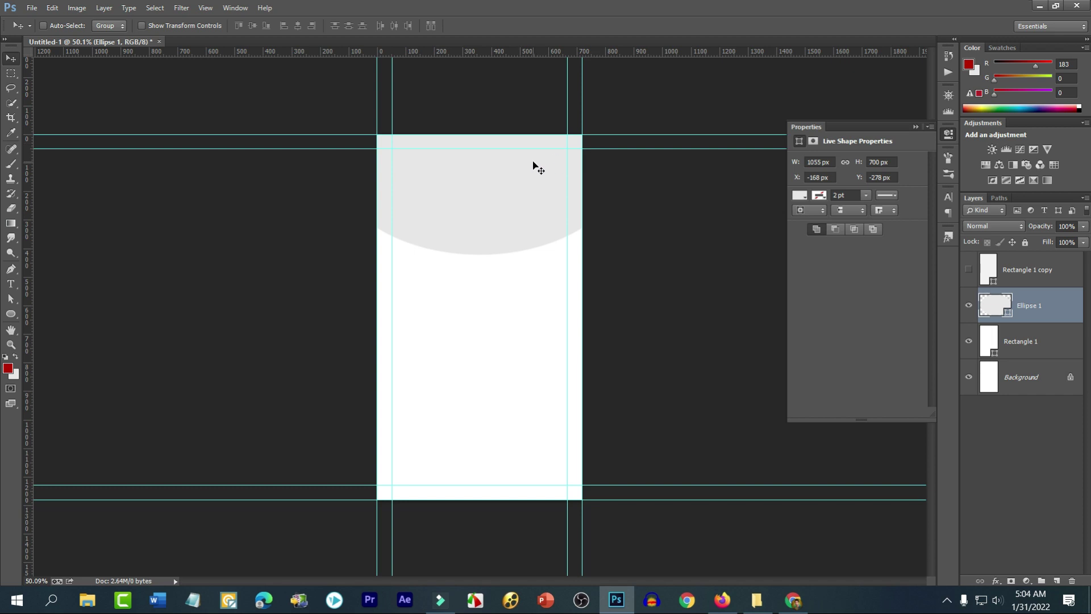
key("ctrl+plus")
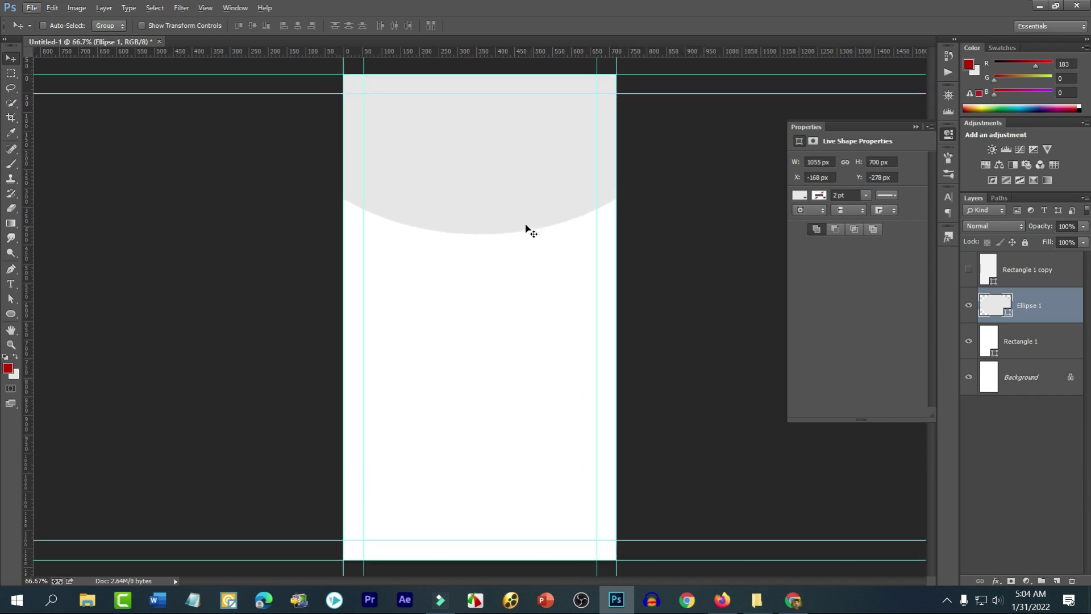
- Duplicate the grey oval, fill Ellipse 1 blue 006cff and lower it 19 px
left_click_drag(1048, 316, 1056, 579)
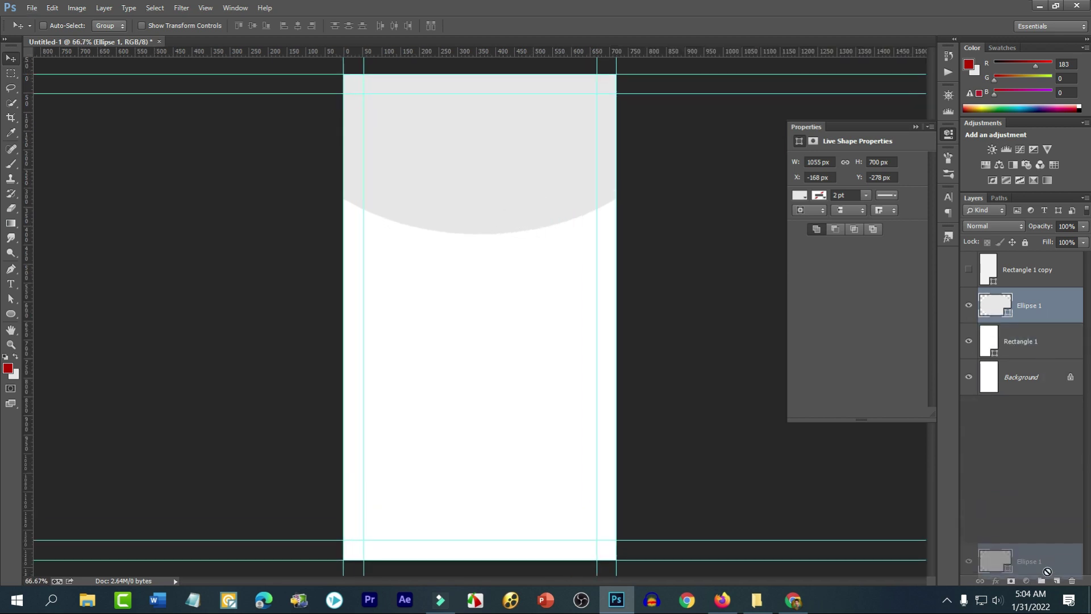
left_click(996, 341)
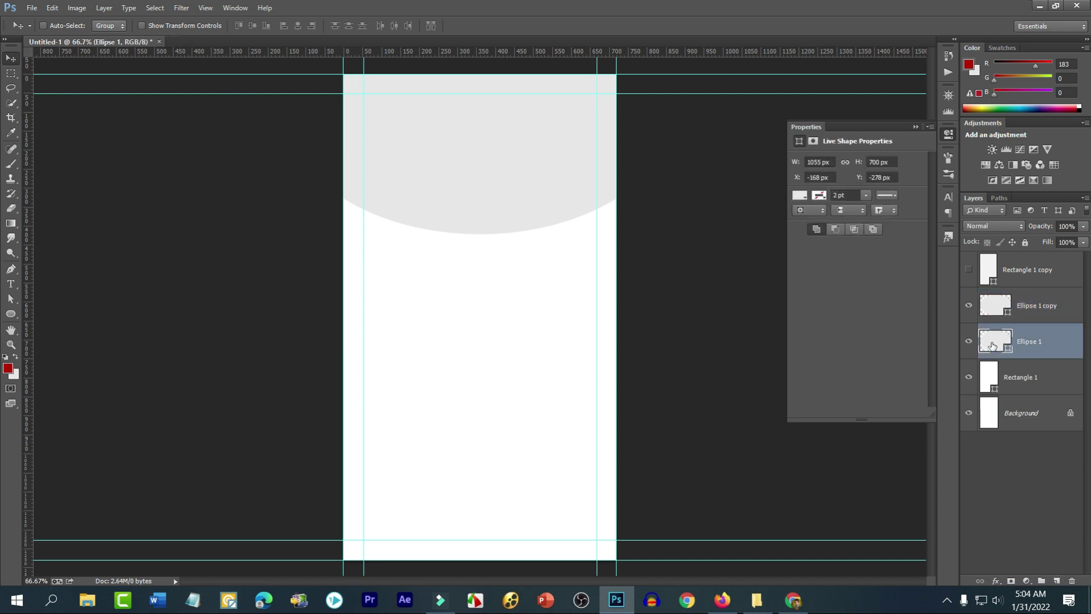
double_click(992, 345)
left_click(844, 184)
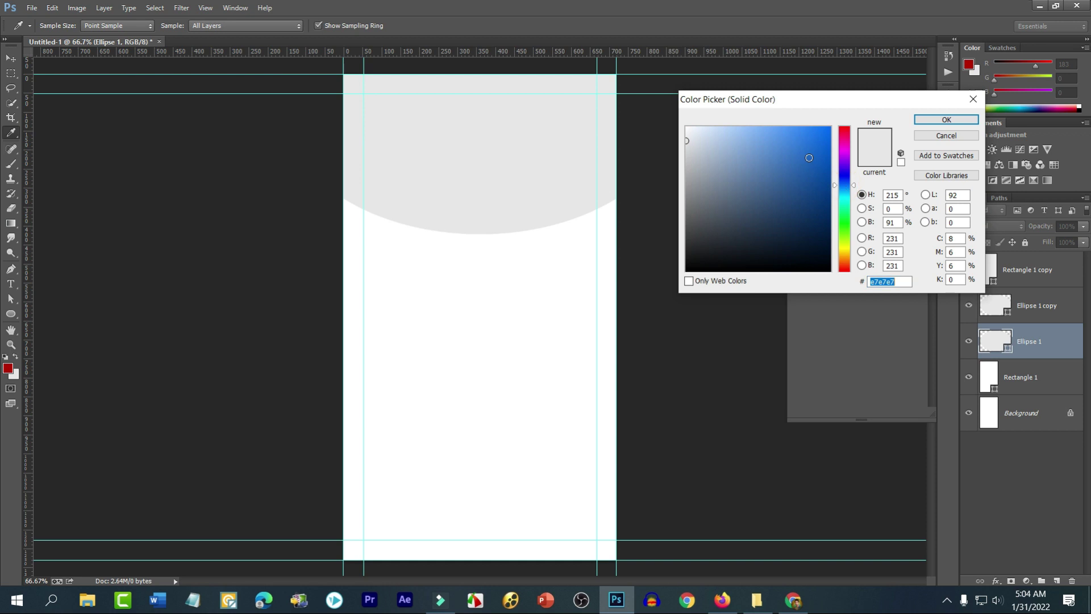
left_click_drag(809, 158, 846, 121)
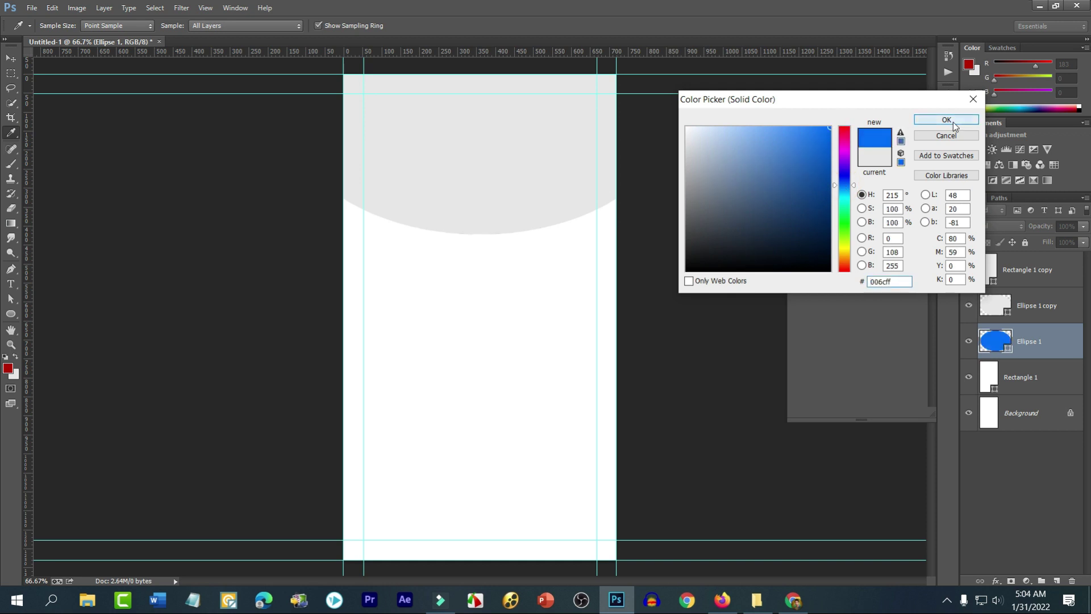
left_click(946, 120)
left_click_drag(510, 270, 509, 276)
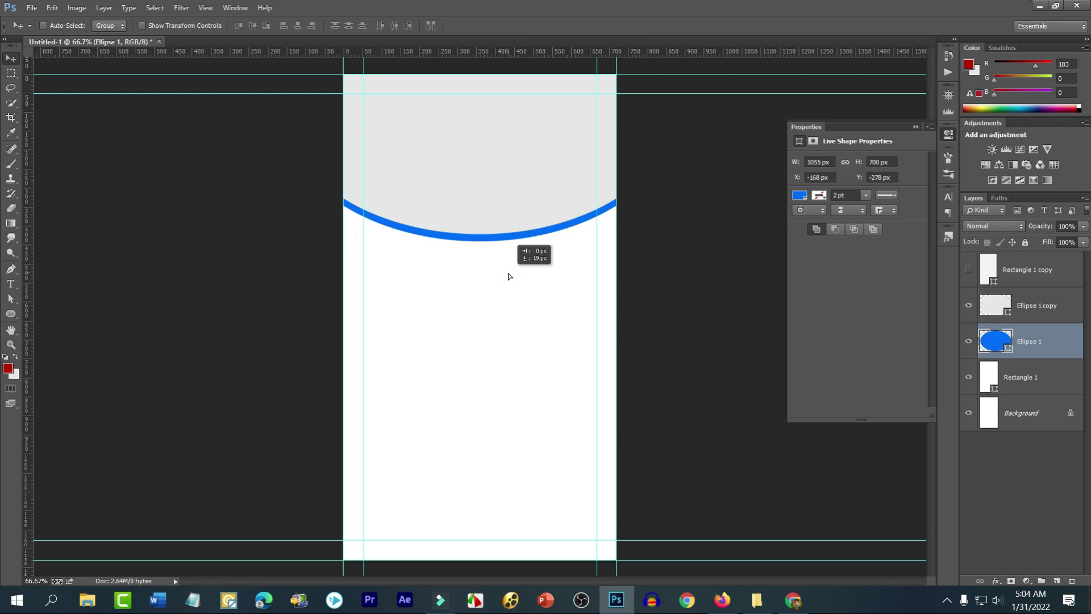
- Duplicate the blue oval, make Ellipse 1 white and move it down to Y -184
left_click_drag(1038, 345, 1060, 578)
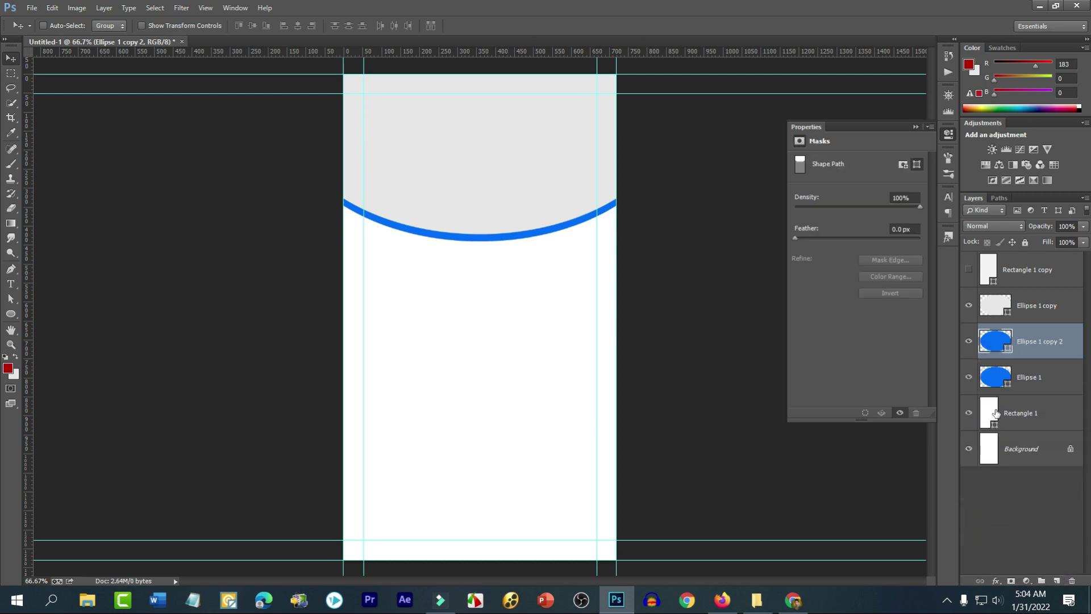
left_click(997, 378)
double_click(995, 377)
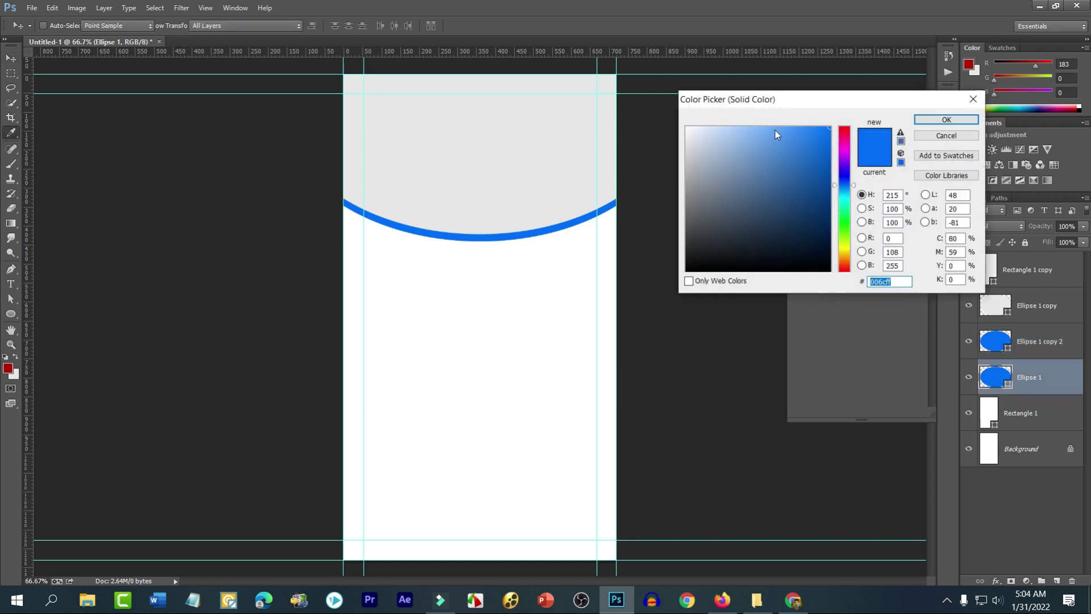
left_click_drag(711, 136, 653, 97)
left_click(946, 119)
left_click_drag(515, 267, 524, 297)
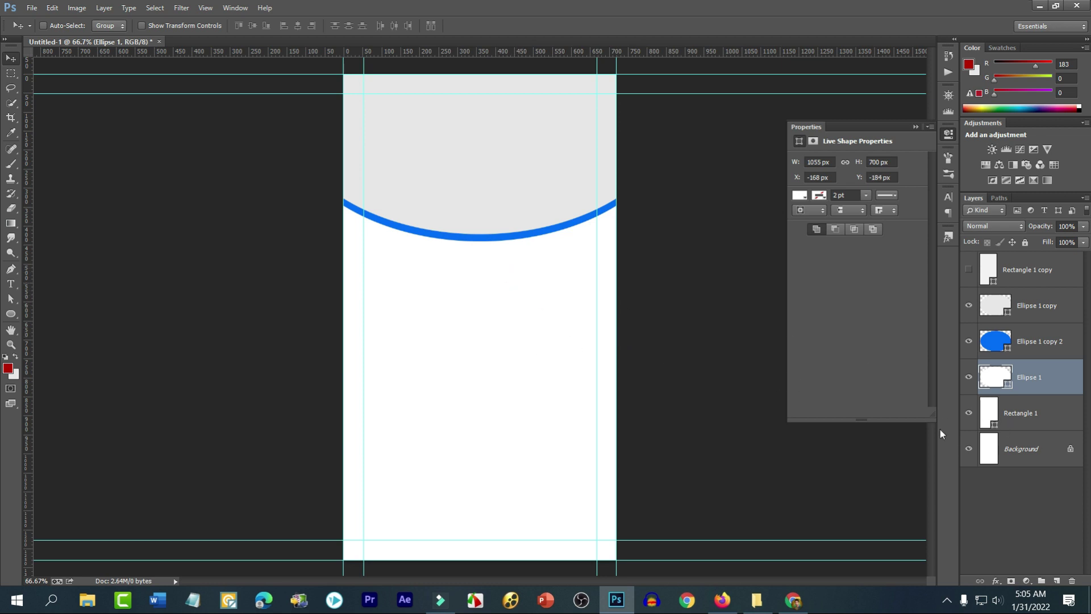
- Set Rectangle 1 to light grey dadada and raise white Ellipse 1 45 px to Y -237
double_click(990, 413)
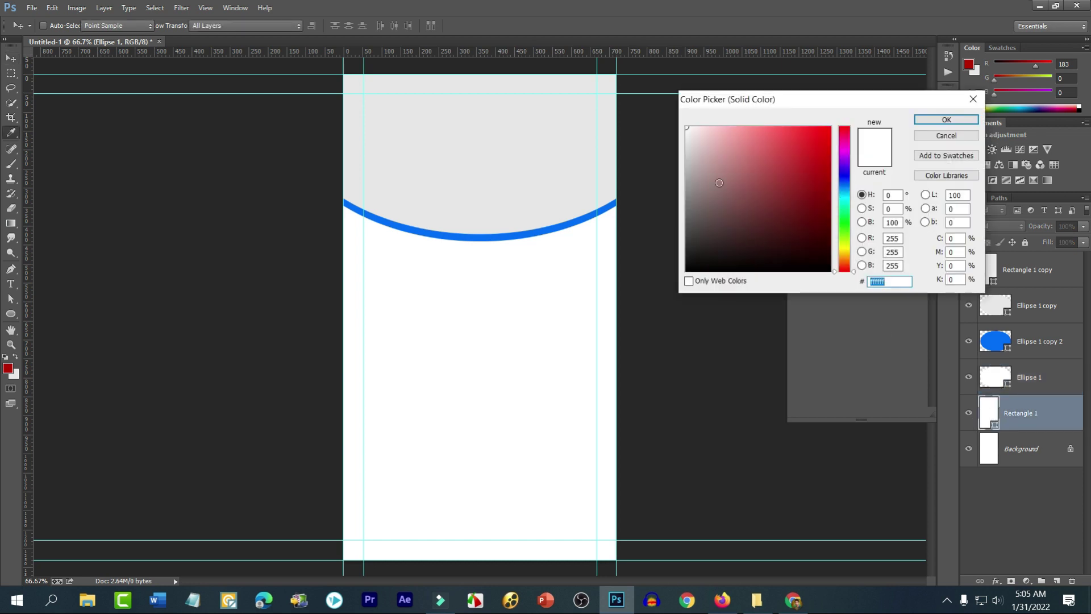
left_click(946, 119)
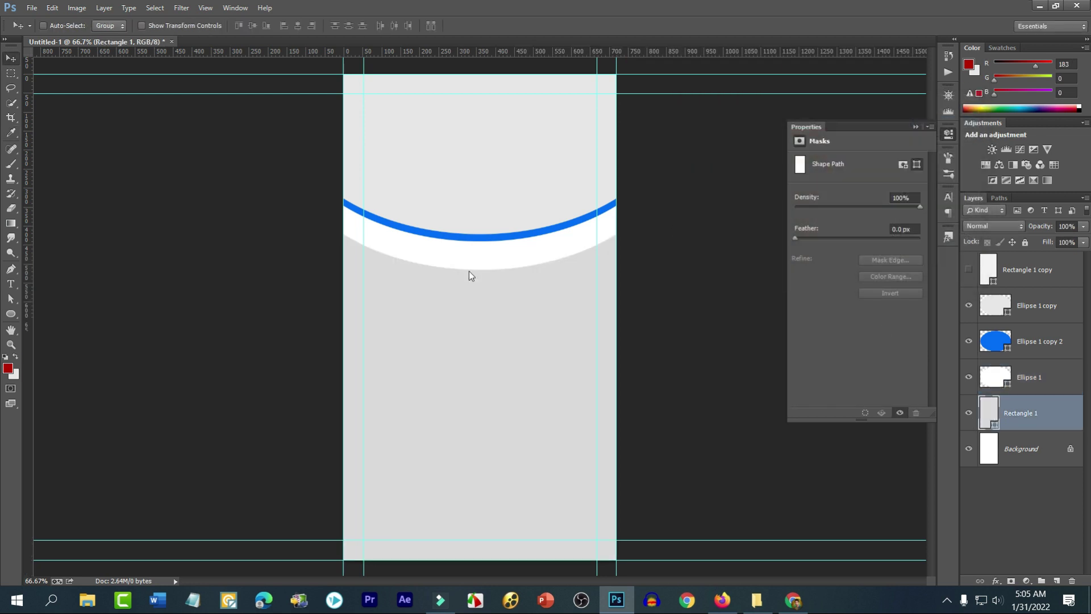
left_click(1022, 384)
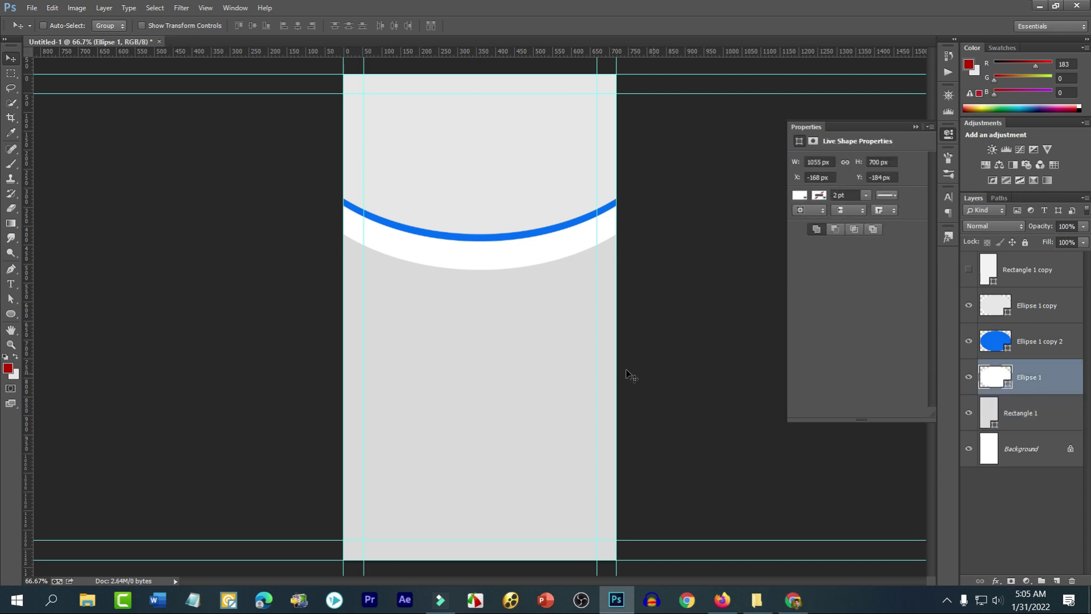
left_click_drag(467, 319, 467, 300)
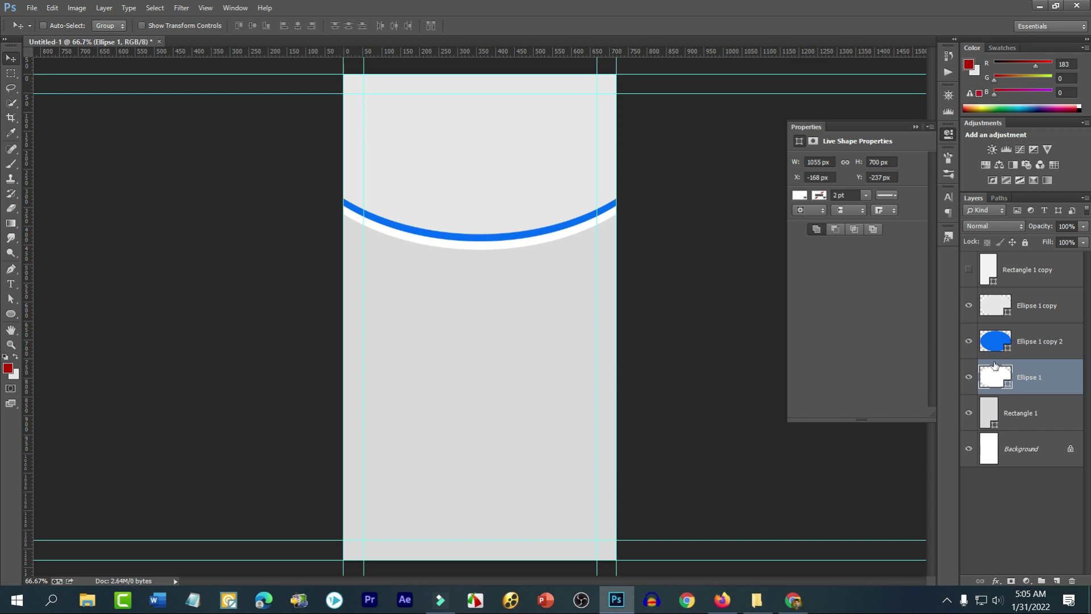
- Widen the blue and white ellipses together to about 121% (1277 px) and nudge them up 1 px
left_click(1034, 343, "shift")
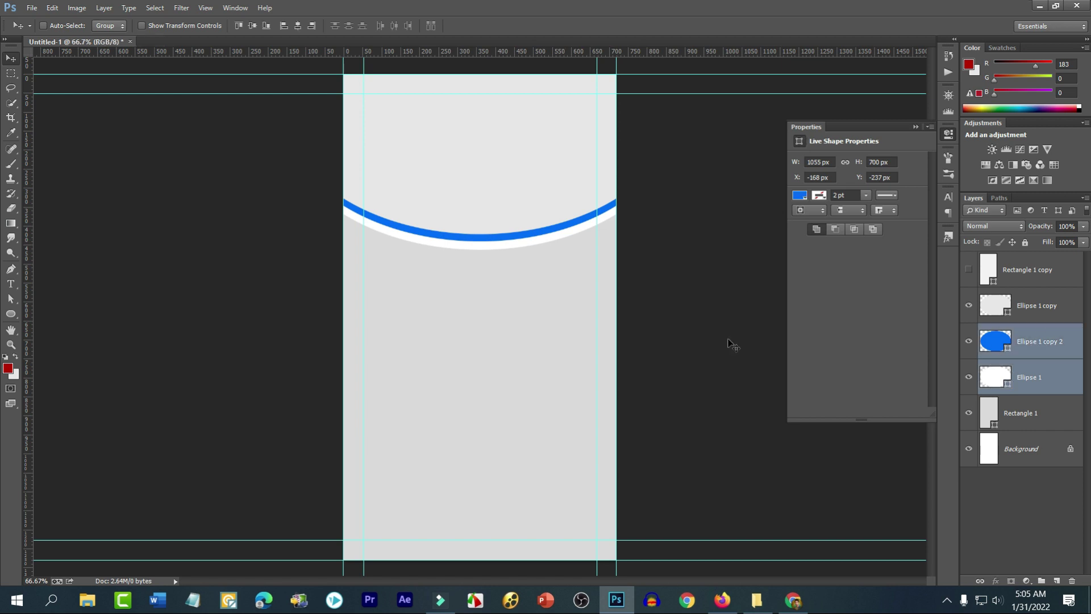
key("ctrl+t")
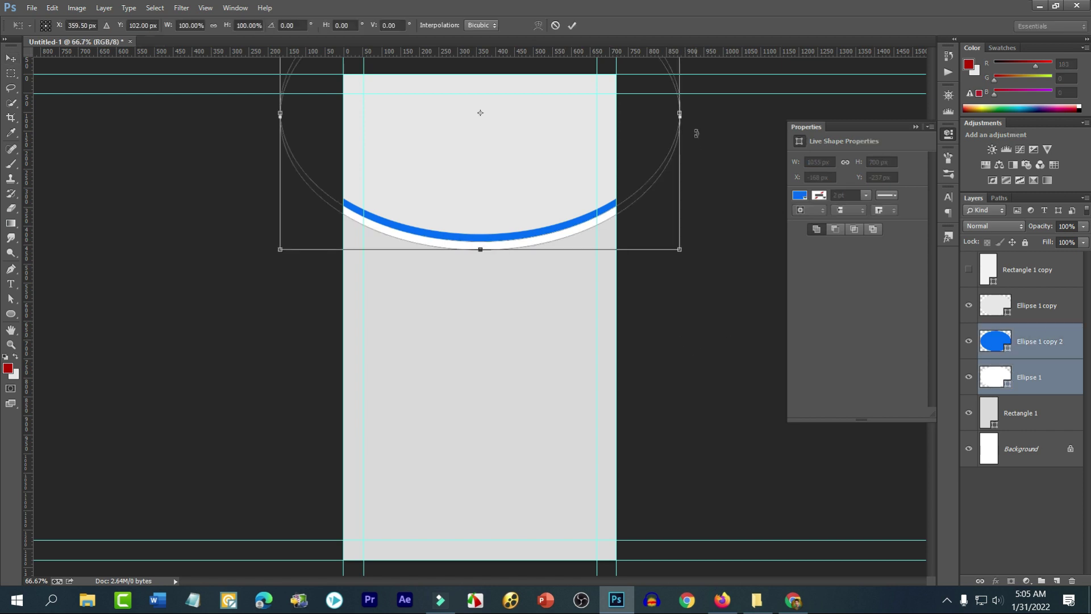
left_click(680, 113)
left_click_drag(681, 113, 710, 112)
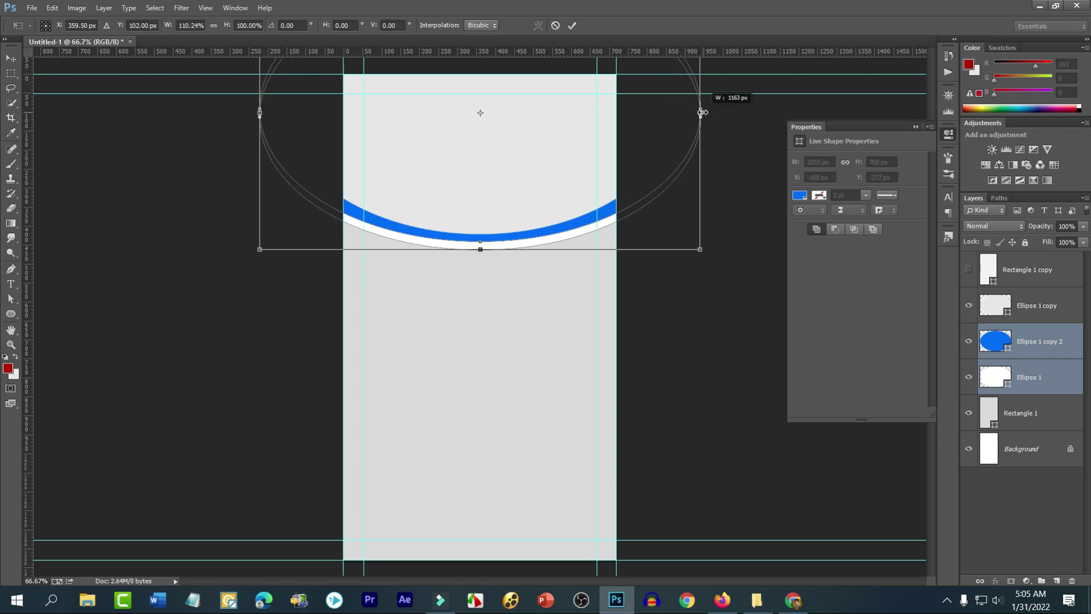
left_click_drag(710, 112, 723, 112)
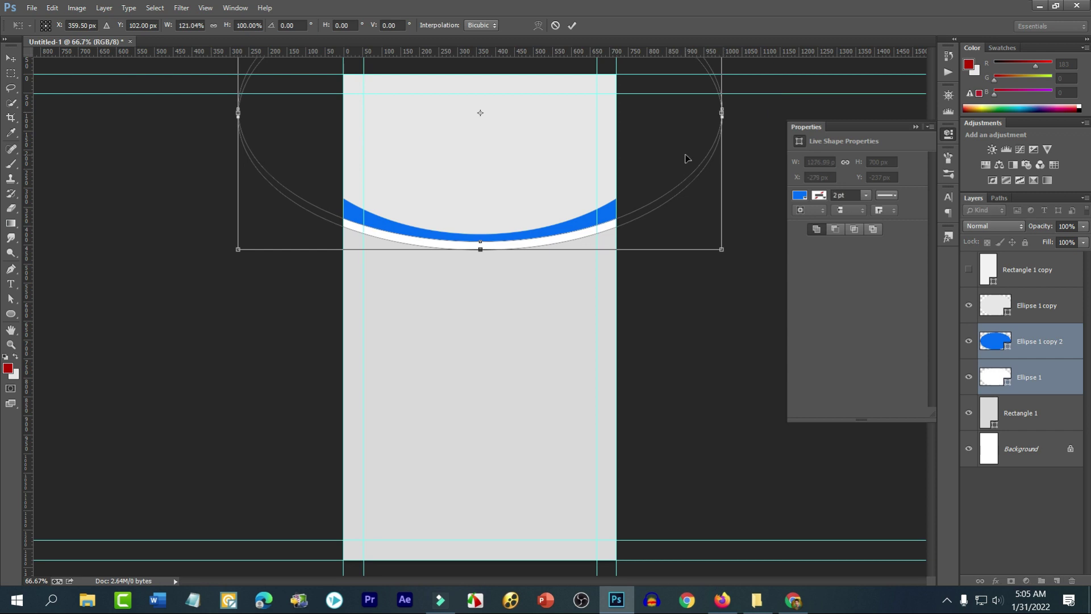
key("Up")
key("Up")
key("Up")
key("Up")
key("Up")
key("Up")
key("Up")
key("Up")
key("Up")
key("Return")
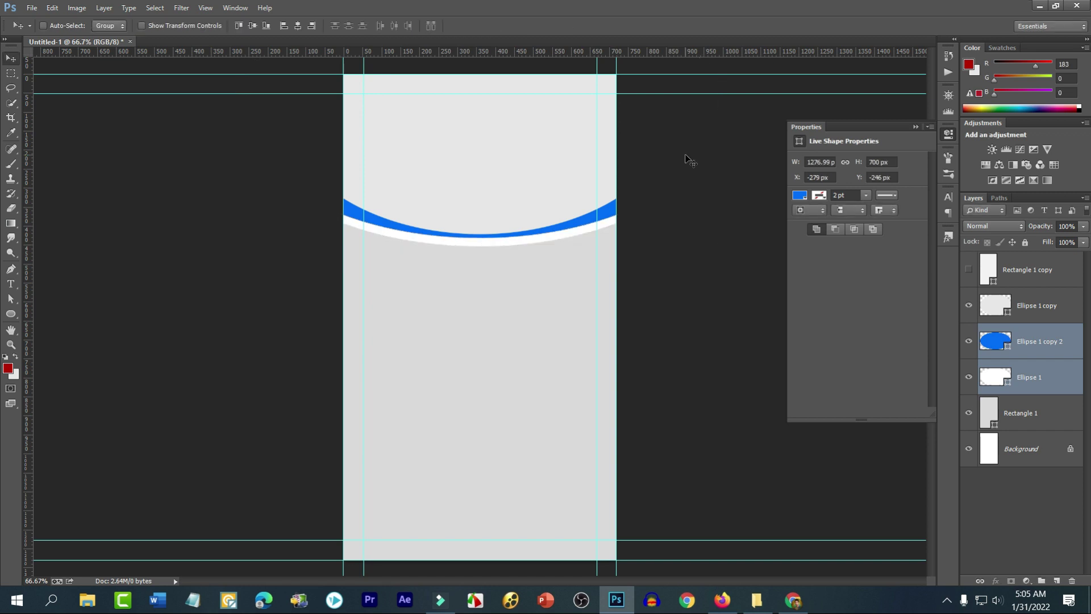
scroll(575, 161, "up", 1)
scroll(548, 186, "down", 1)
scroll(493, 146, "down", 1)
scroll(517, 182, "down", 1)
scroll(534, 256, "up", 1)
scroll(517, 460, "up", 1)
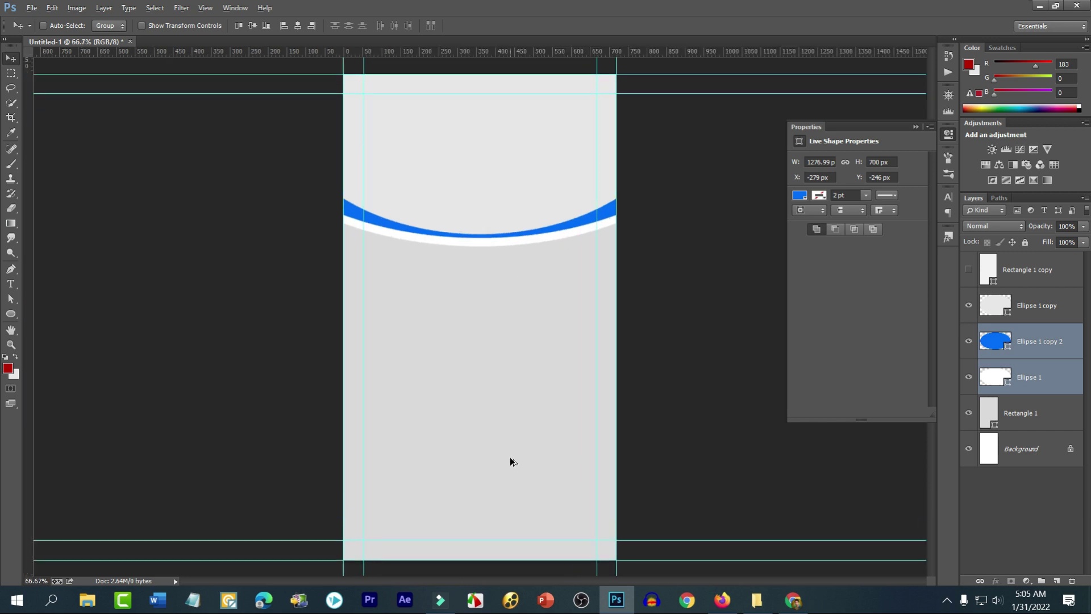
scroll(507, 443, "up", 1)
scroll(506, 438, "up", 2)
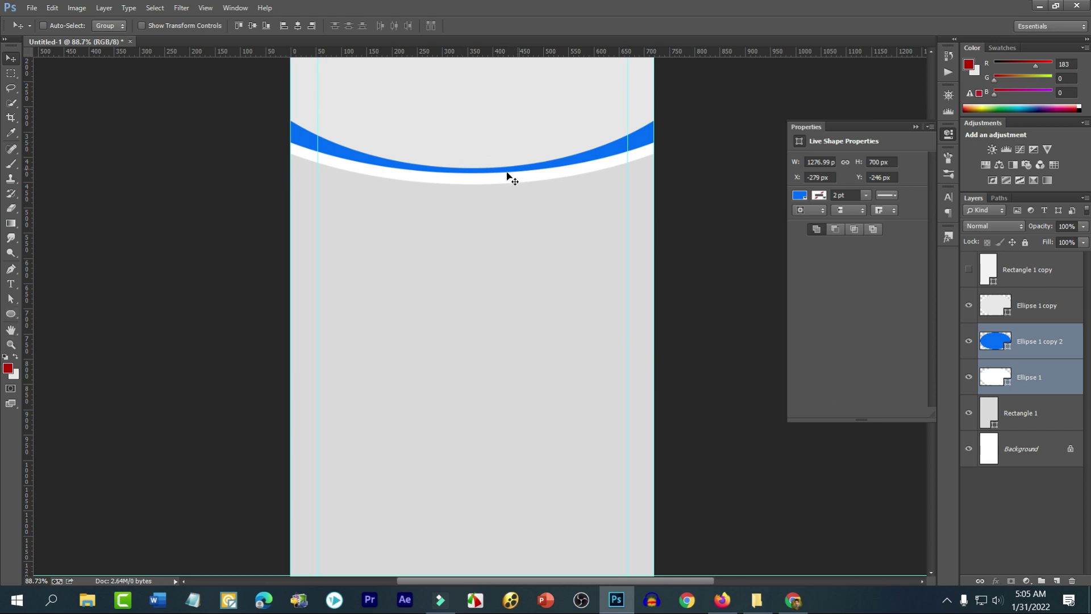
scroll(496, 182, "down", 1)
scroll(496, 183, "down", 3)
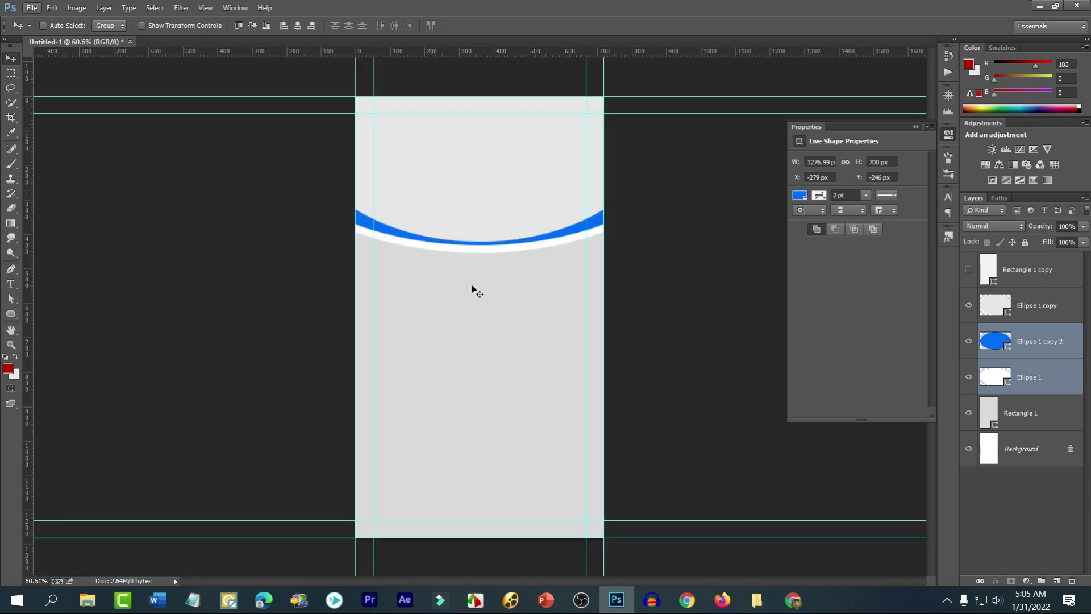
- Draw a 333 × 333 px circle above Ellipse 1 copy and move it onto the blue arc
left_click(14, 313)
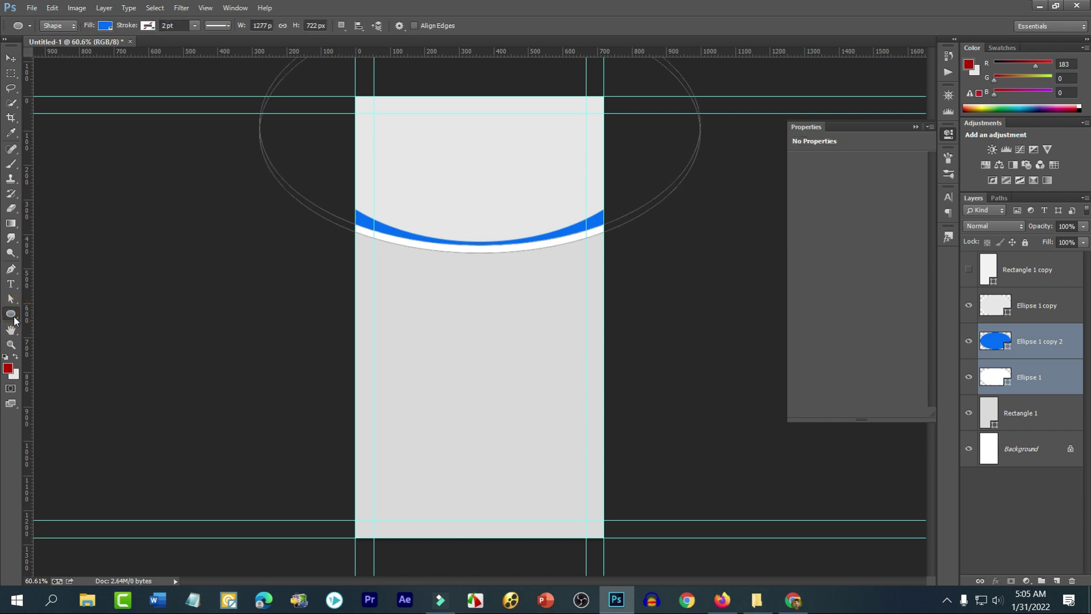
left_click(1032, 298)
left_click_drag(410, 279, 581, 395)
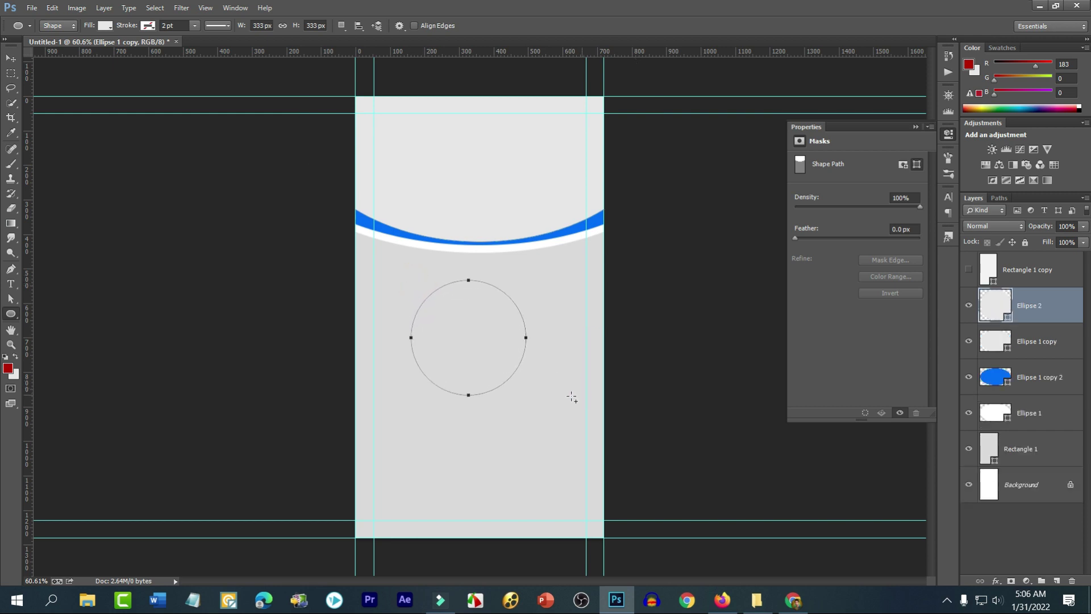
left_click(10, 58)
left_click_drag(479, 342, 489, 250)
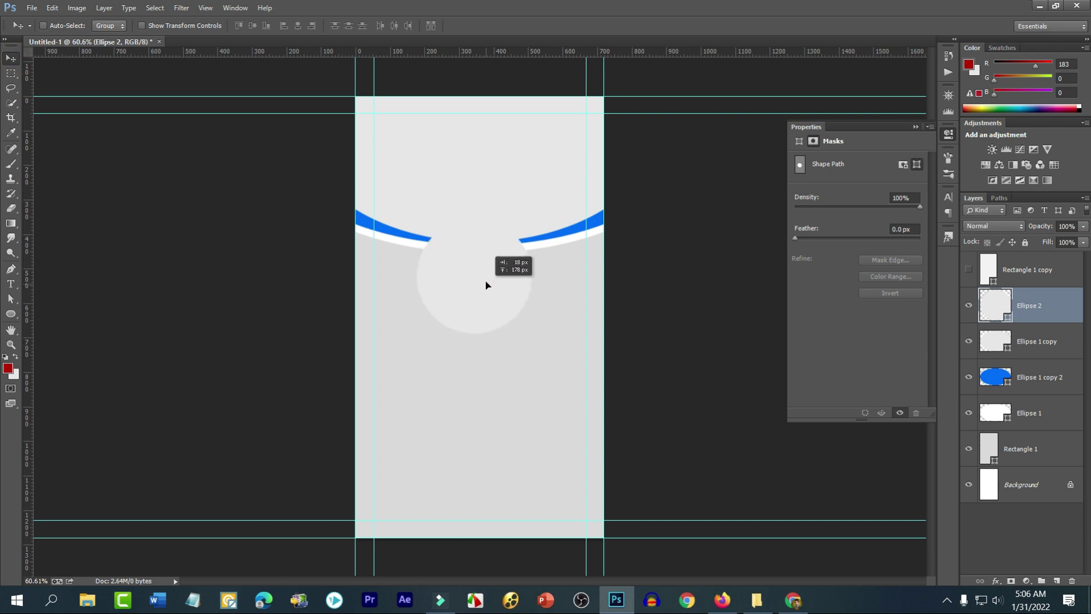
- Set the new circle's fill colour to white
double_click(991, 311)
left_click_drag(692, 127, 685, 126)
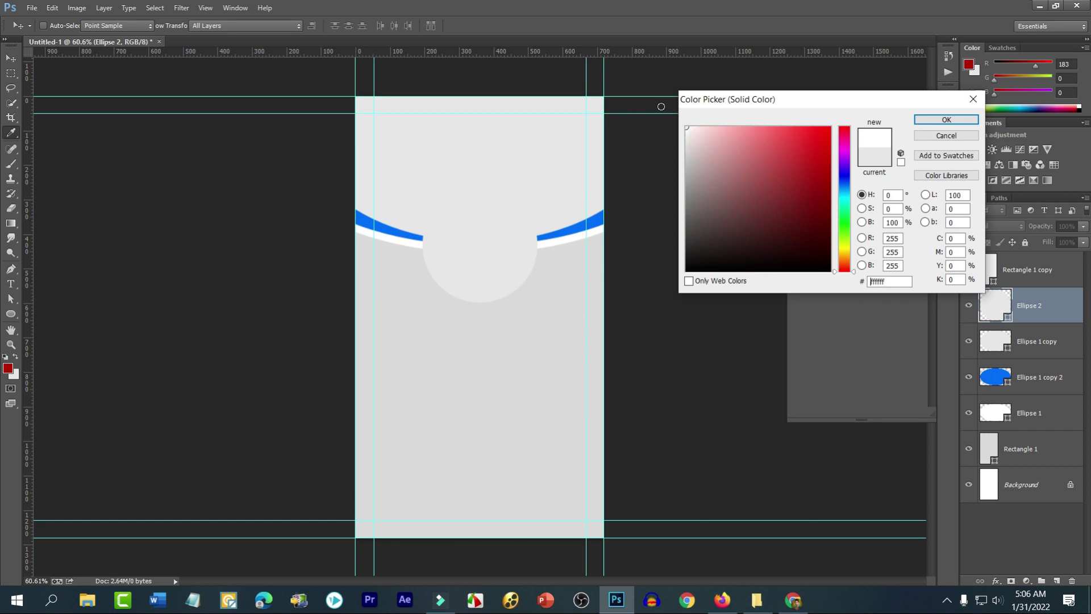
left_click(954, 120)
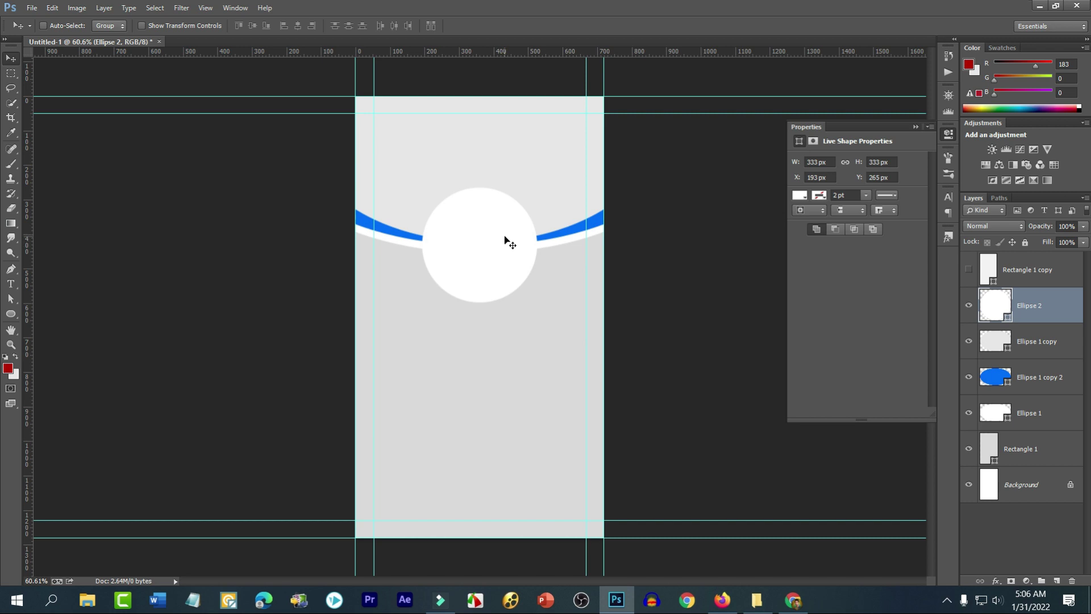
- Centre the circle horizontally on the canvas, then deselect
key("ctrl+a")
left_click(299, 24)
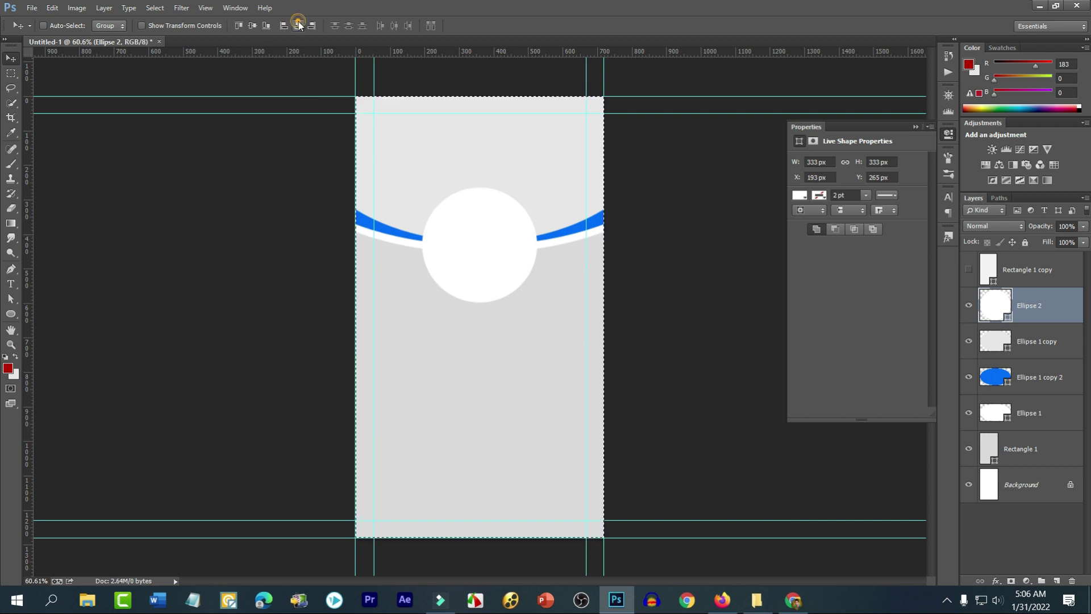
left_click(298, 24)
key("ctrl+d")
scroll(503, 254, "up", 3)
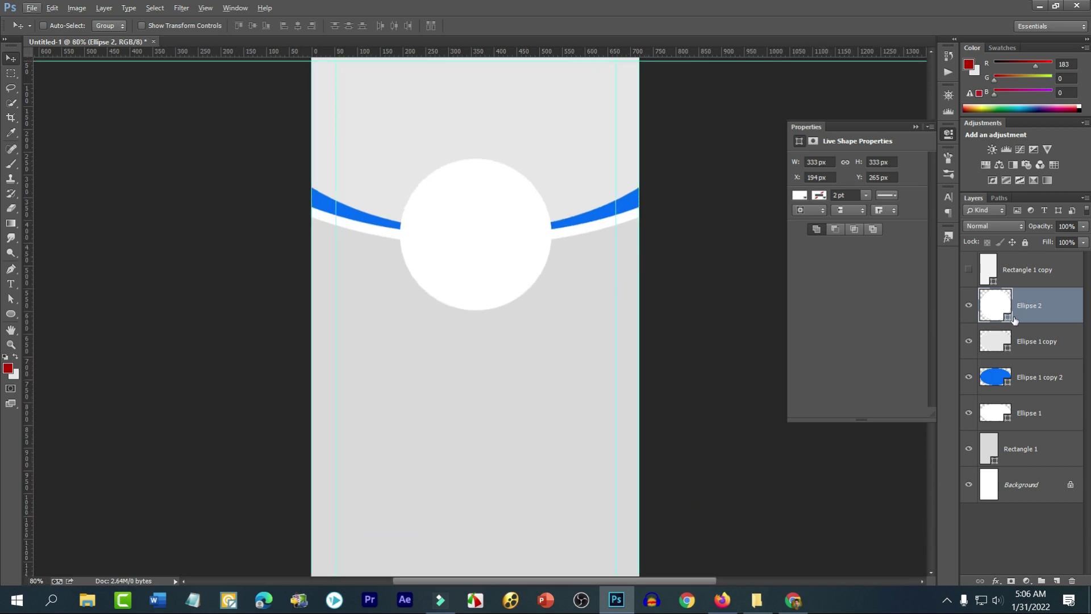
- Fill Ellipse 2 with the arc's blue (#006cff), sampled from the canvas
double_click(1000, 307)
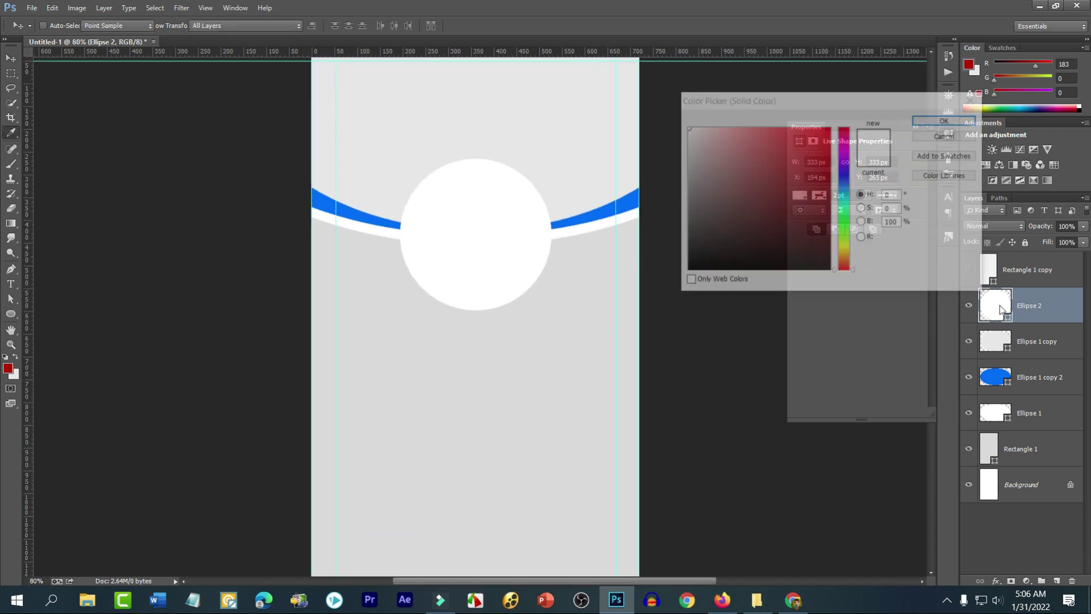
left_click(359, 206)
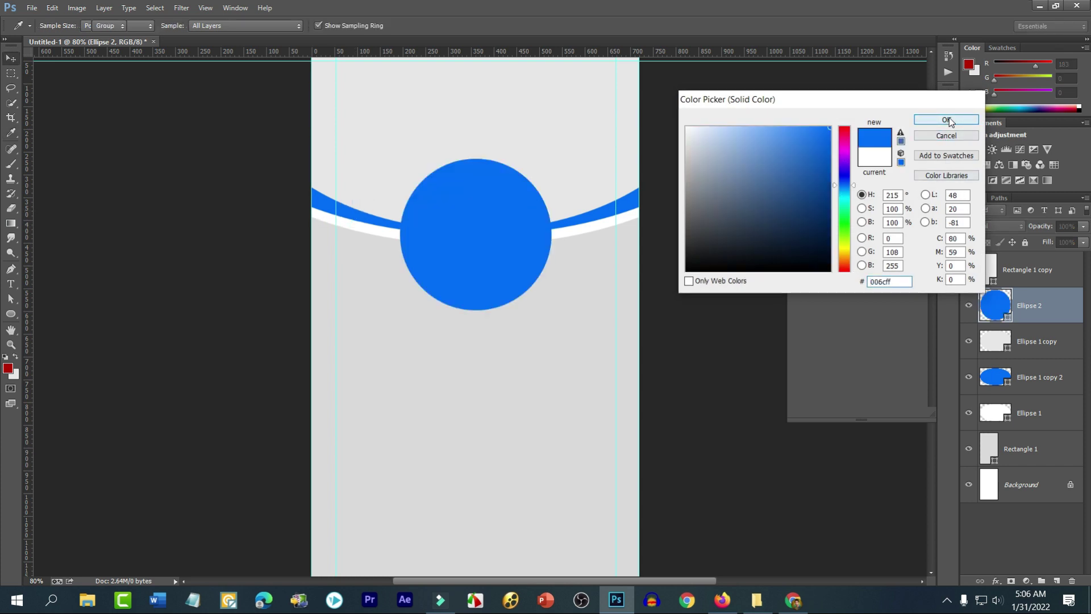
left_click(946, 120)
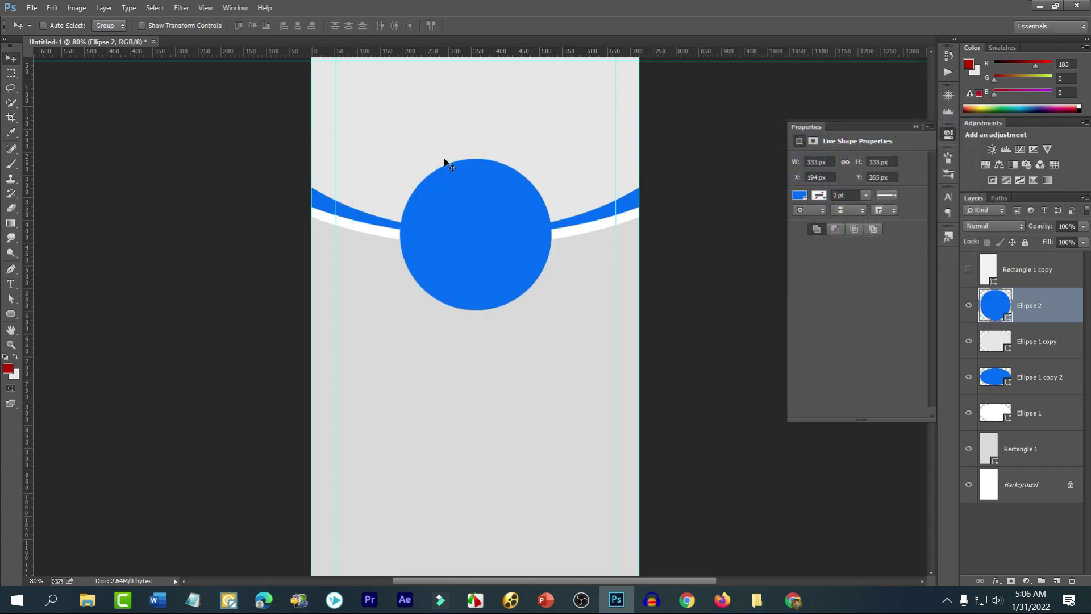
- Give the circle a white 13 pt stroke
left_click(10, 313)
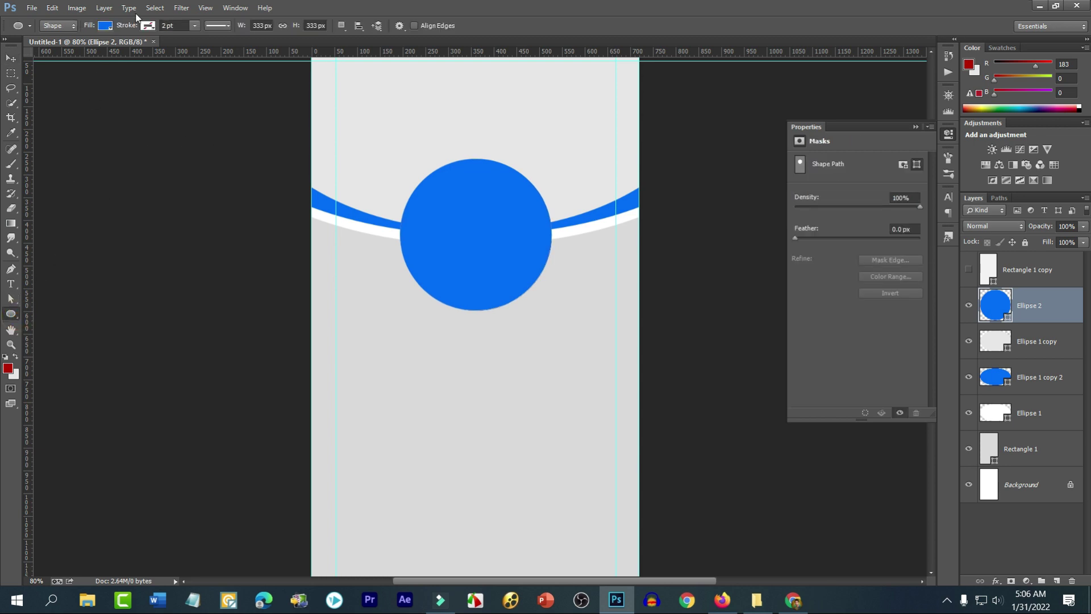
left_click(148, 26)
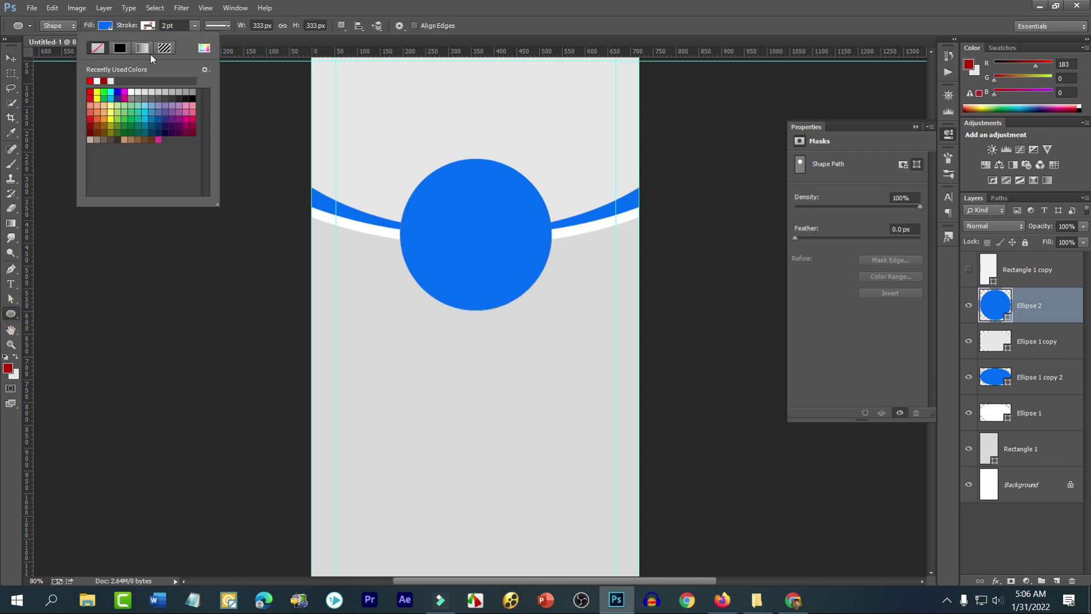
left_click(132, 92)
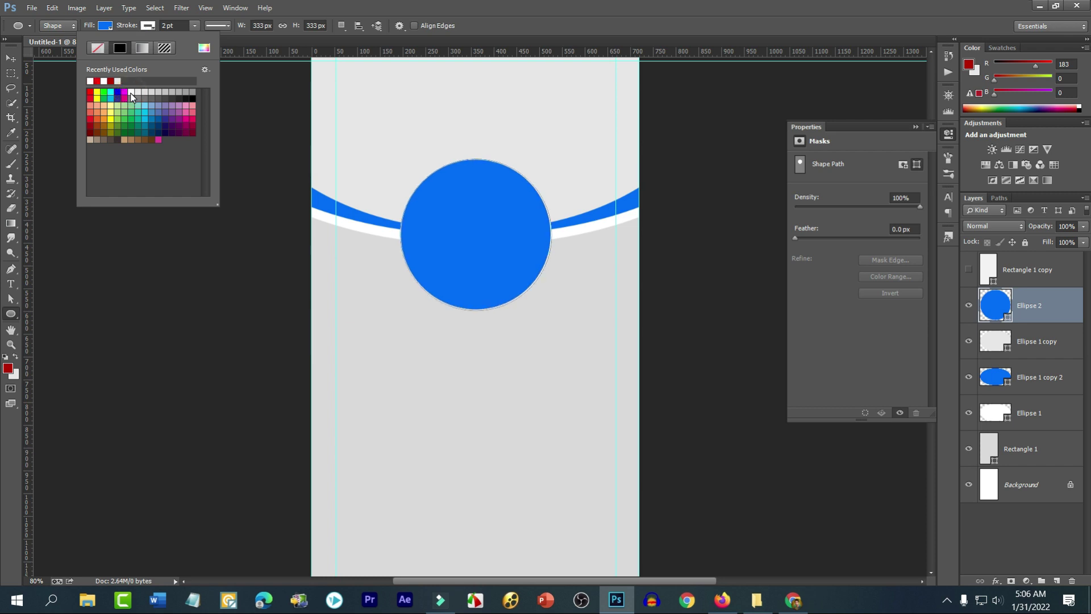
left_click(167, 25)
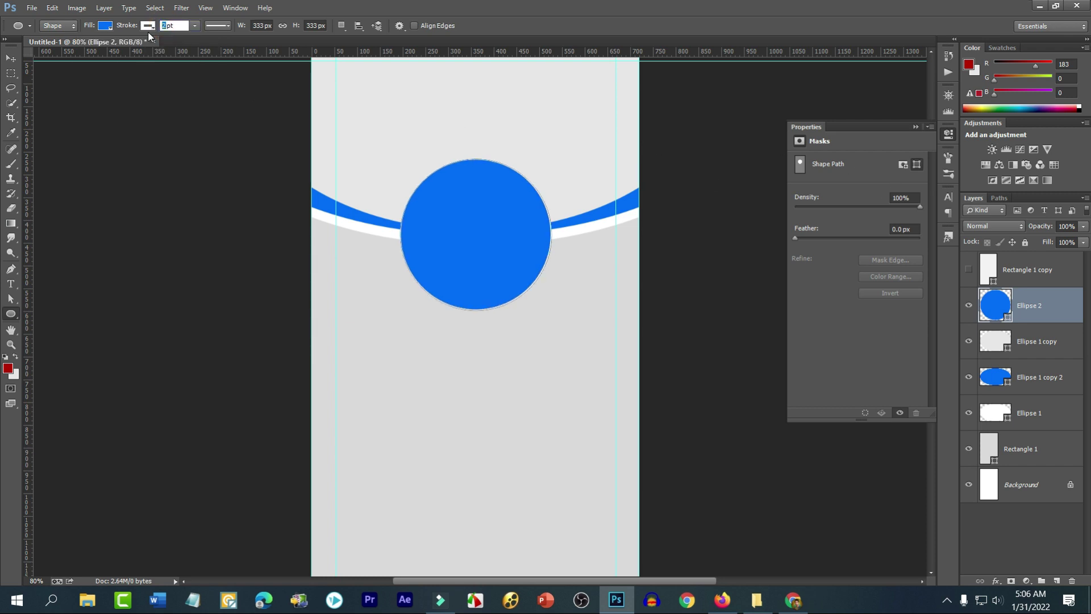
type("10")
key("Return")
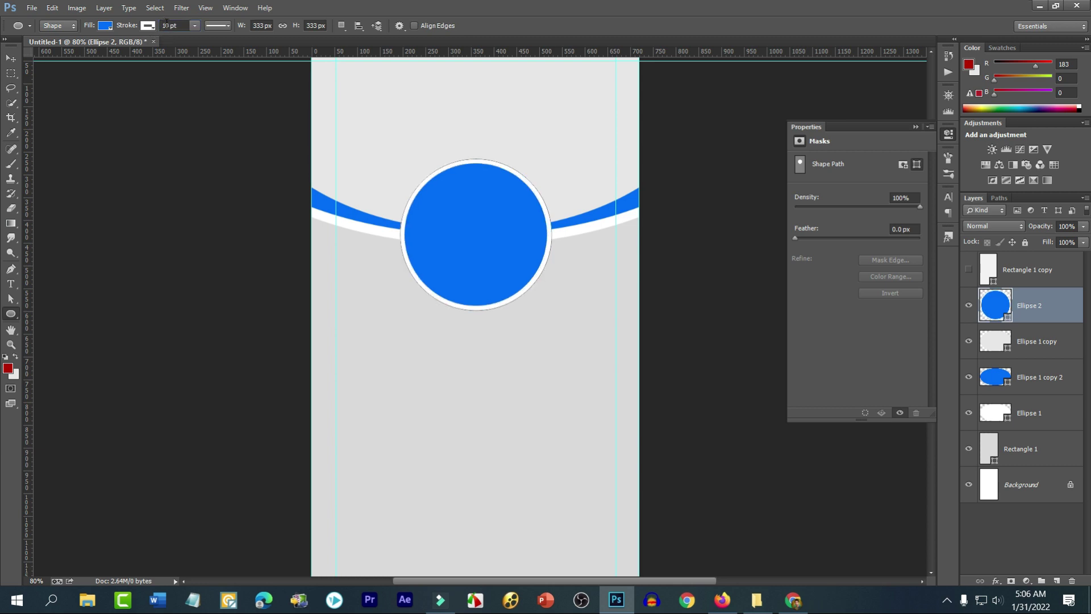
left_click(169, 25)
type("1")
key("Return")
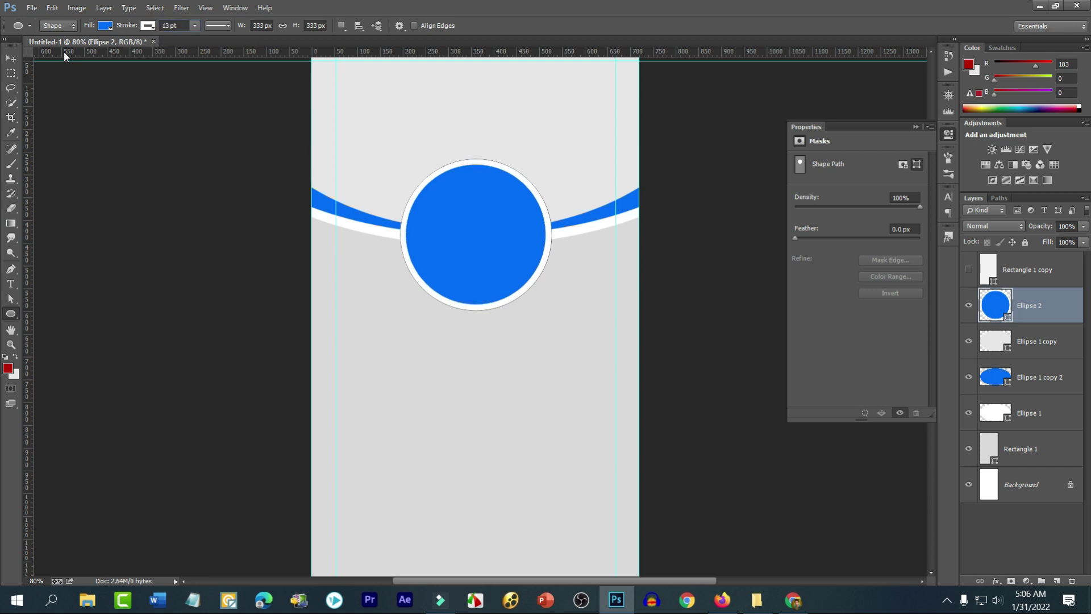
- Return to the Move tool and collapse the floating Properties panel
left_click(11, 58)
scroll(455, 199, "down", 1)
scroll(449, 239, "down", 1)
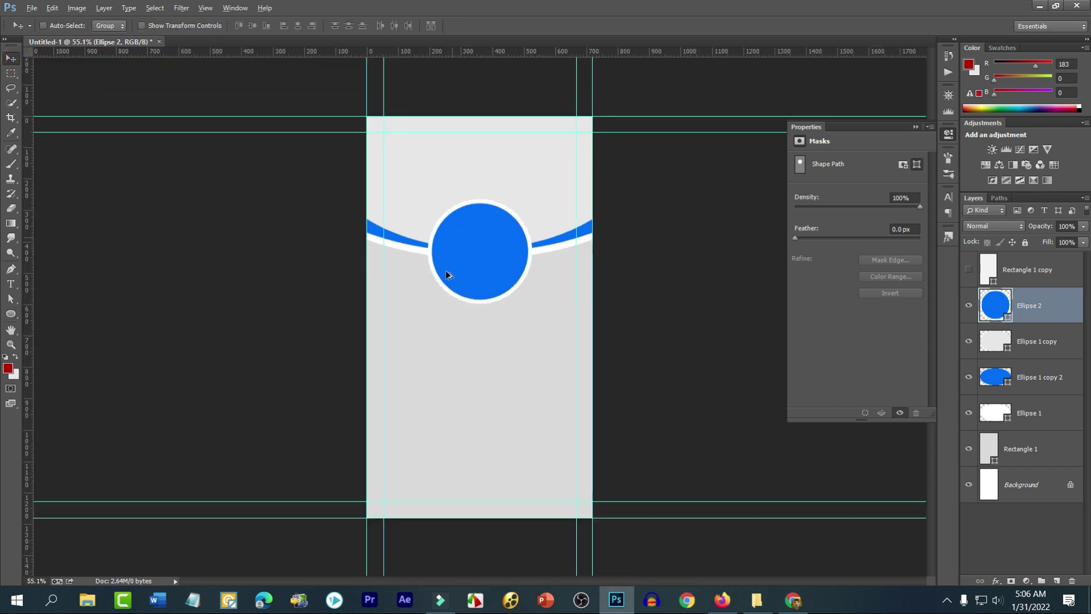
scroll(482, 318, "up", 1)
scroll(512, 380, "down", 1)
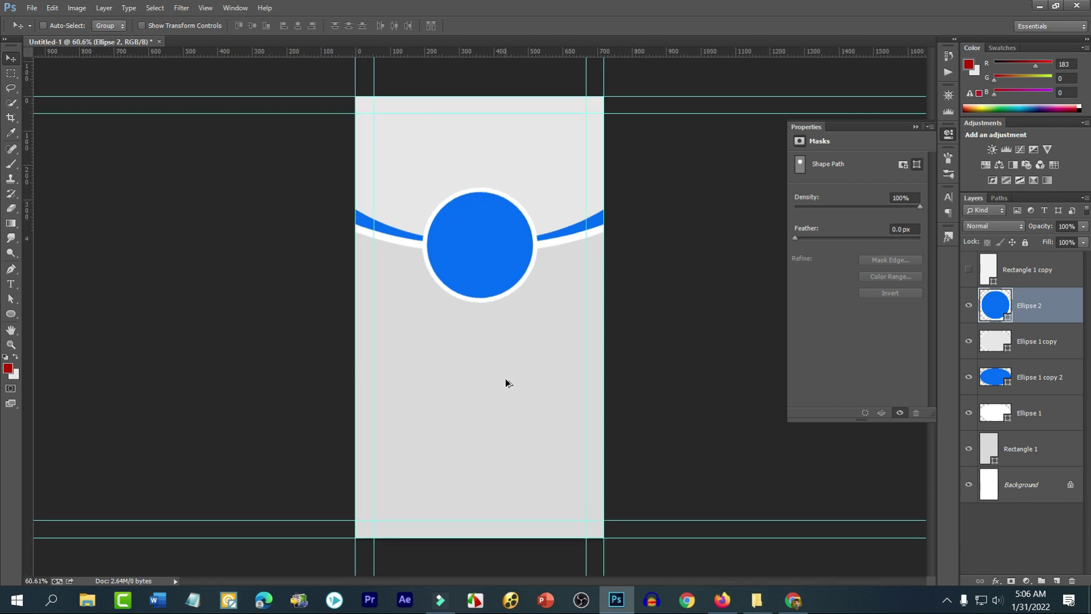
scroll(506, 379, "down", 1)
left_click(914, 127)
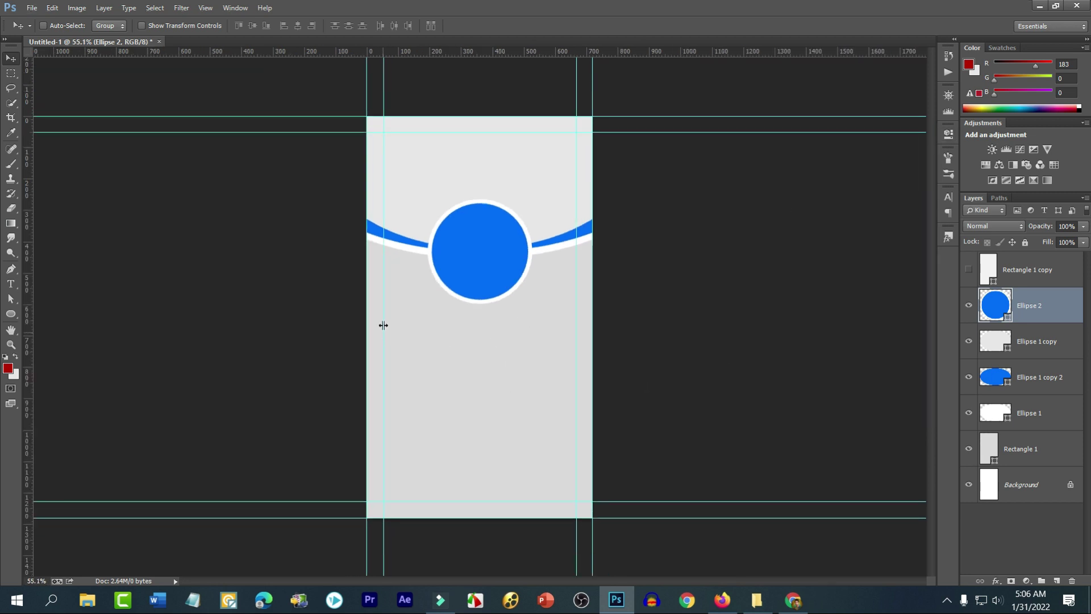
- Draw a 615 × 75 px blue rectangle across the page below the circle
scroll(444, 405, "up", 1)
scroll(445, 405, "up", 1)
scroll(472, 400, "up", 1)
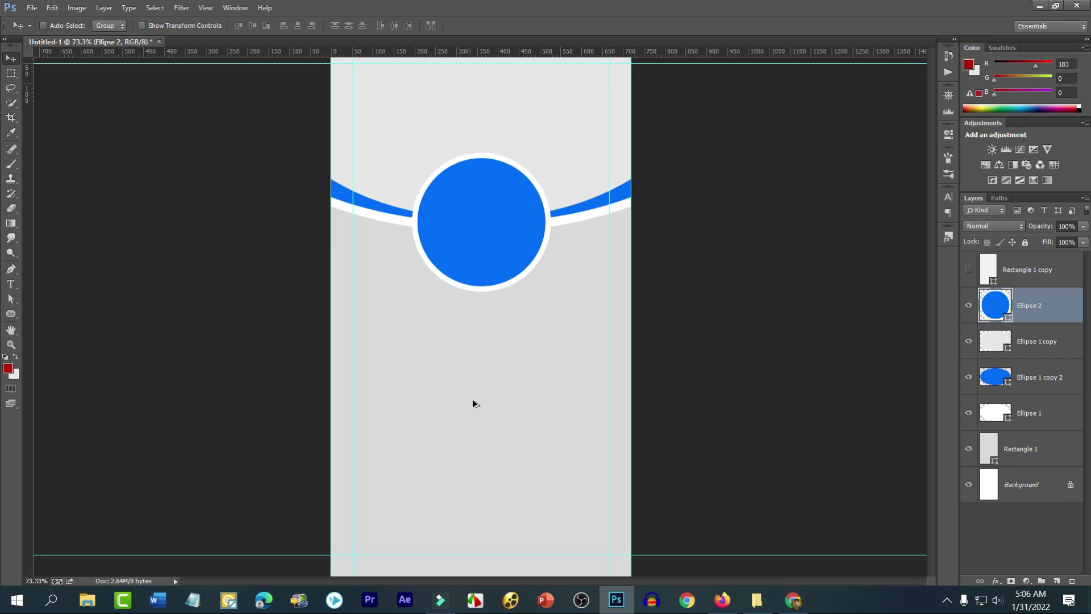
scroll(469, 393, "up", 1)
scroll(468, 387, "down", 1)
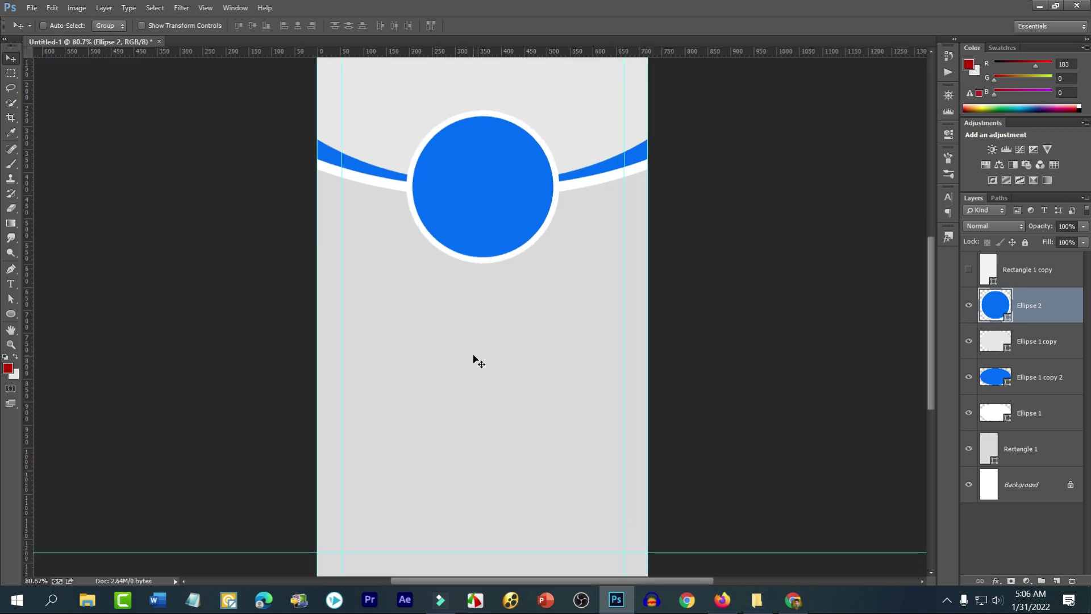
scroll(477, 357, "down", 1)
left_click(11, 314)
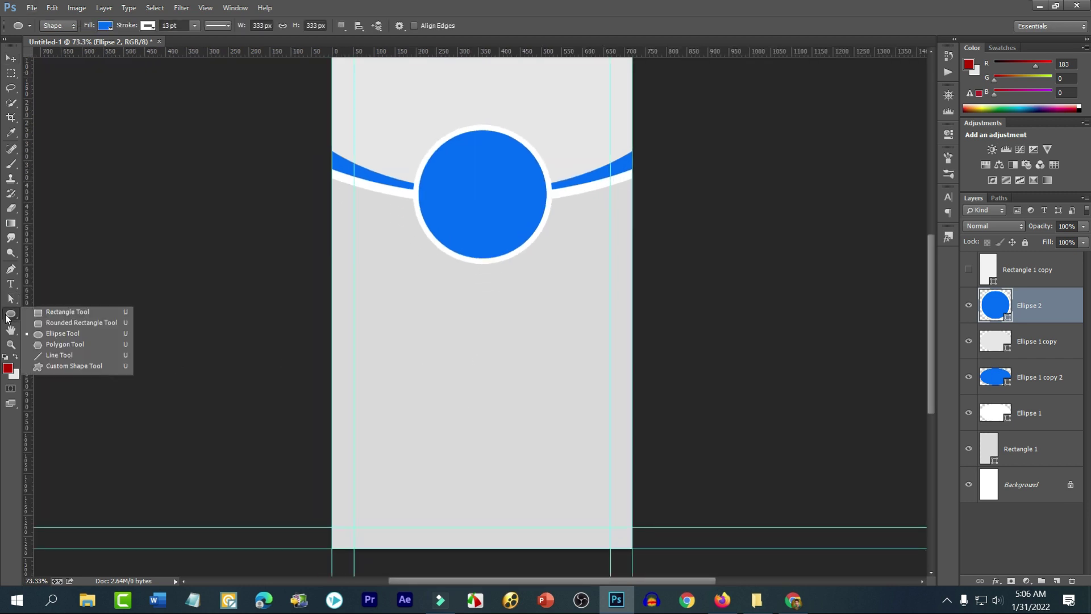
left_click(42, 312)
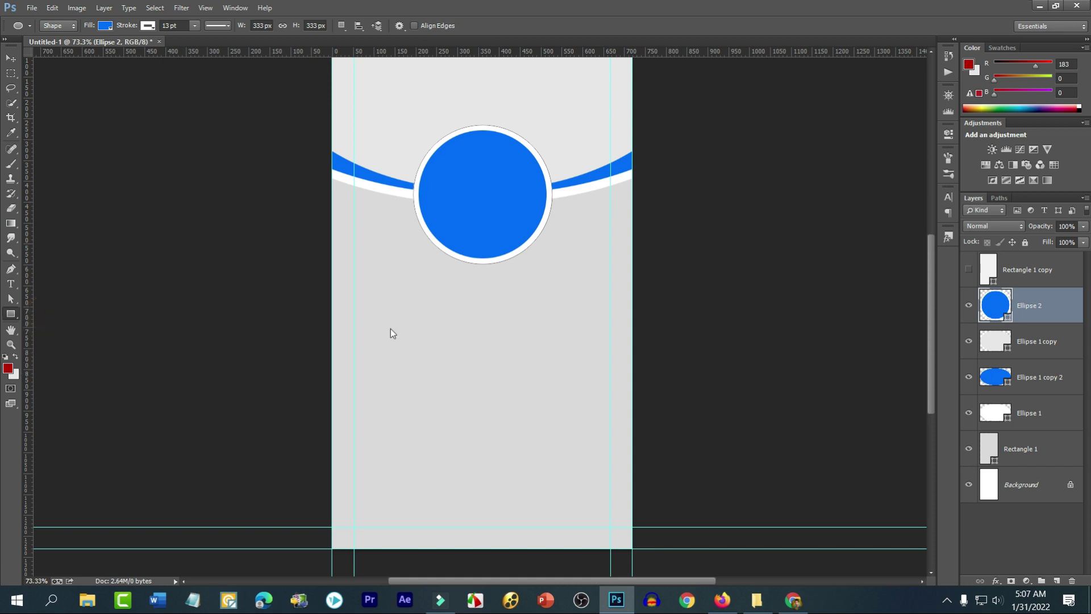
left_click_drag(354, 302, 610, 333)
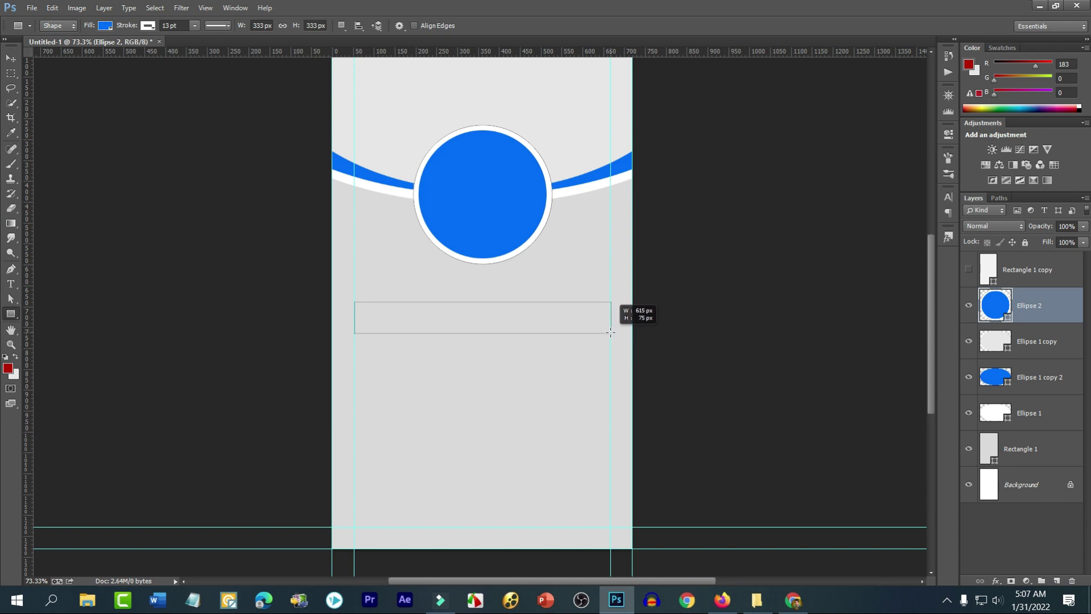
left_click_drag(610, 332, 610, 332)
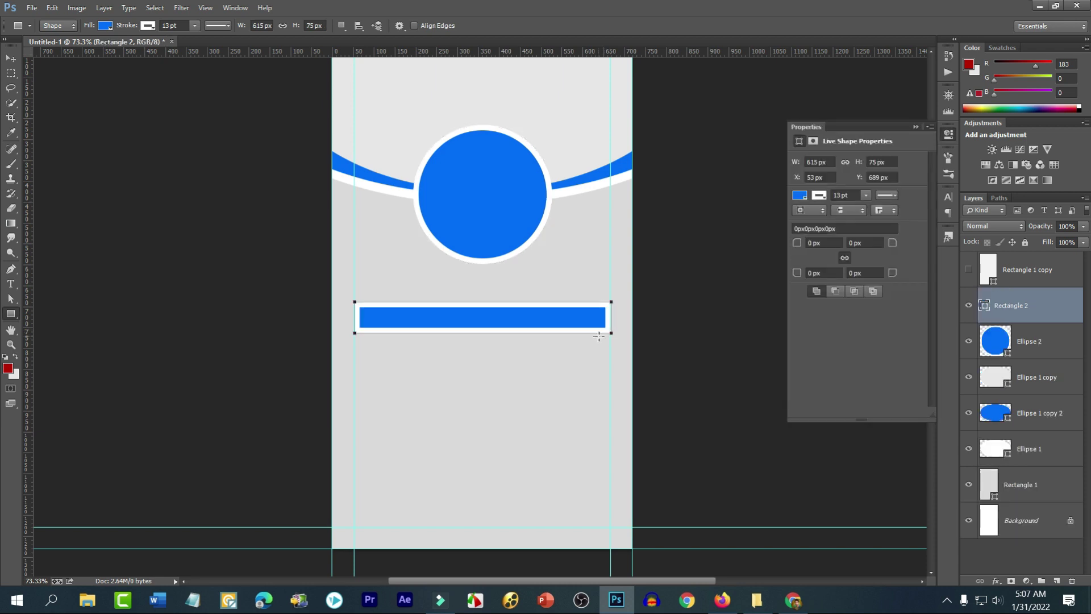
- Set the bar's stroke to No Color, removing its white outline
left_click(817, 196)
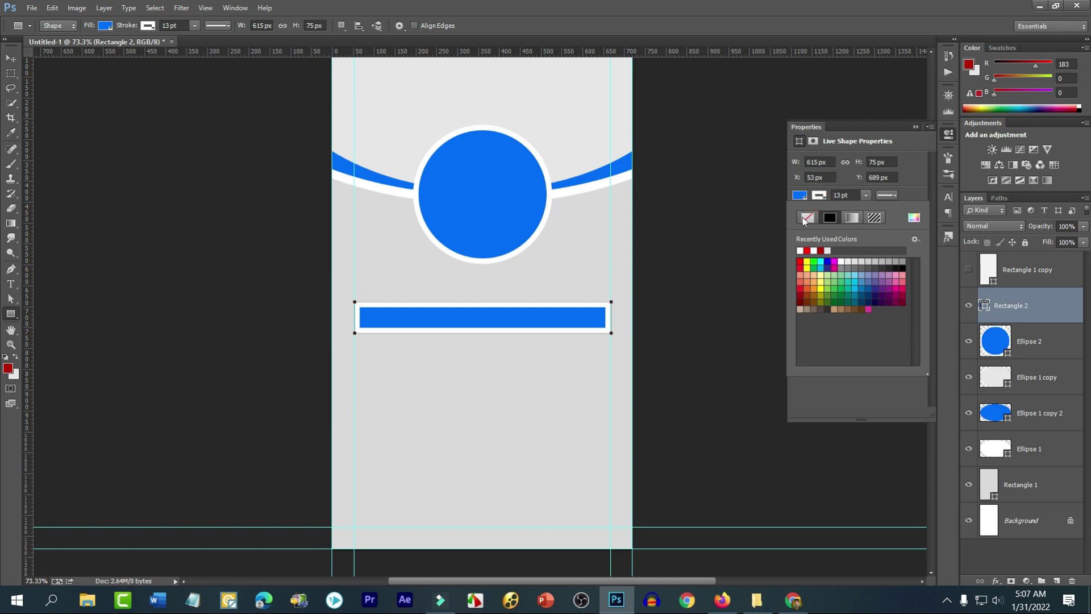
left_click(806, 220)
left_click(12, 58)
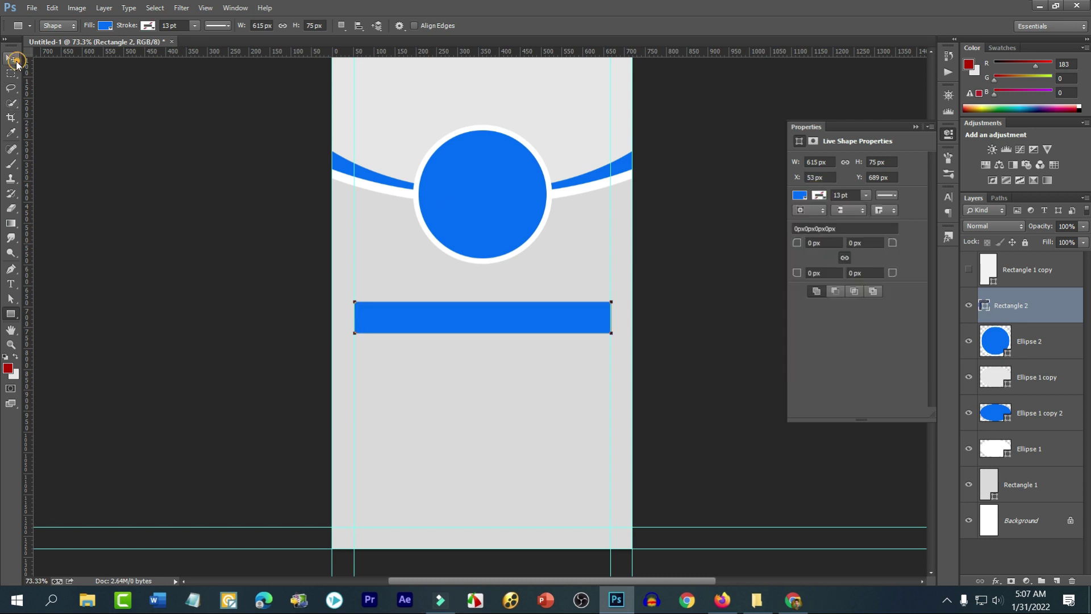
scroll(490, 407, "up", 1)
scroll(513, 400, "up", 1)
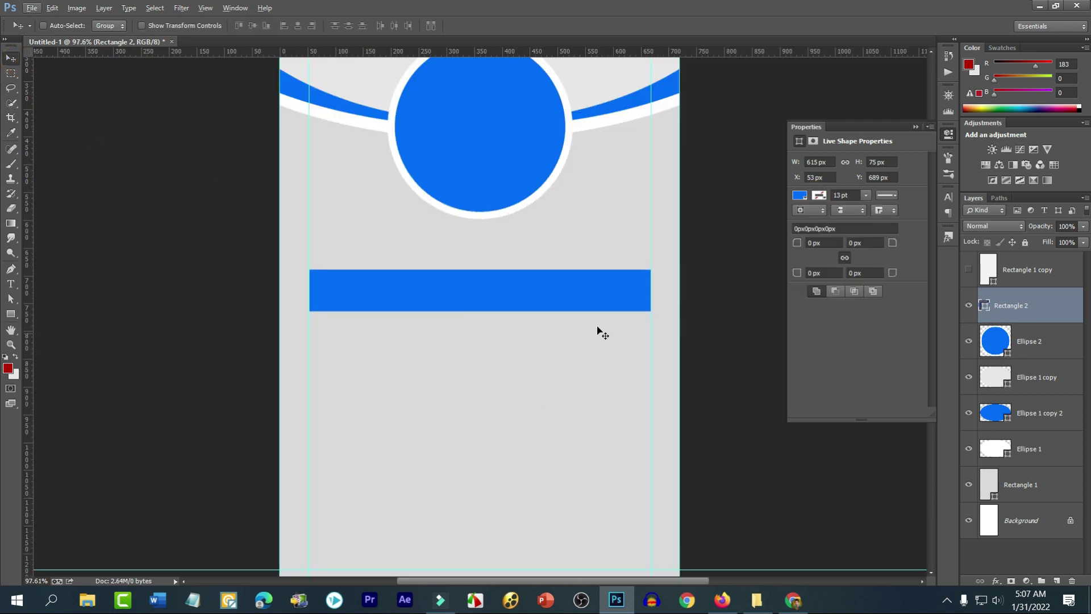
- Narrow the bar evenly to 502 × 75 px and lower it to X 109, Y 732
key("ctrl+t")
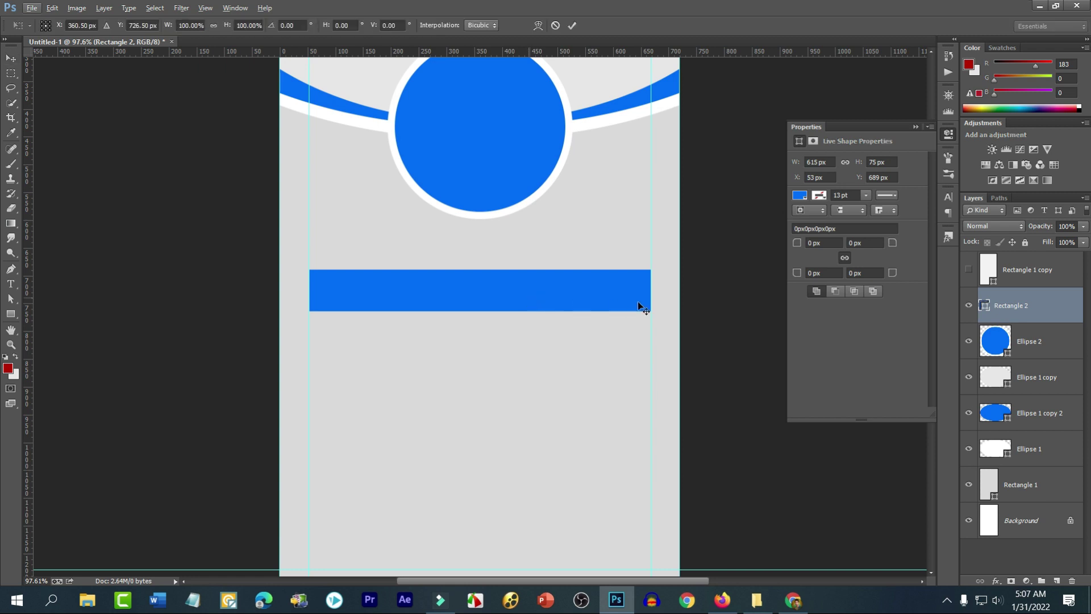
left_click_drag(651, 291, 619, 292)
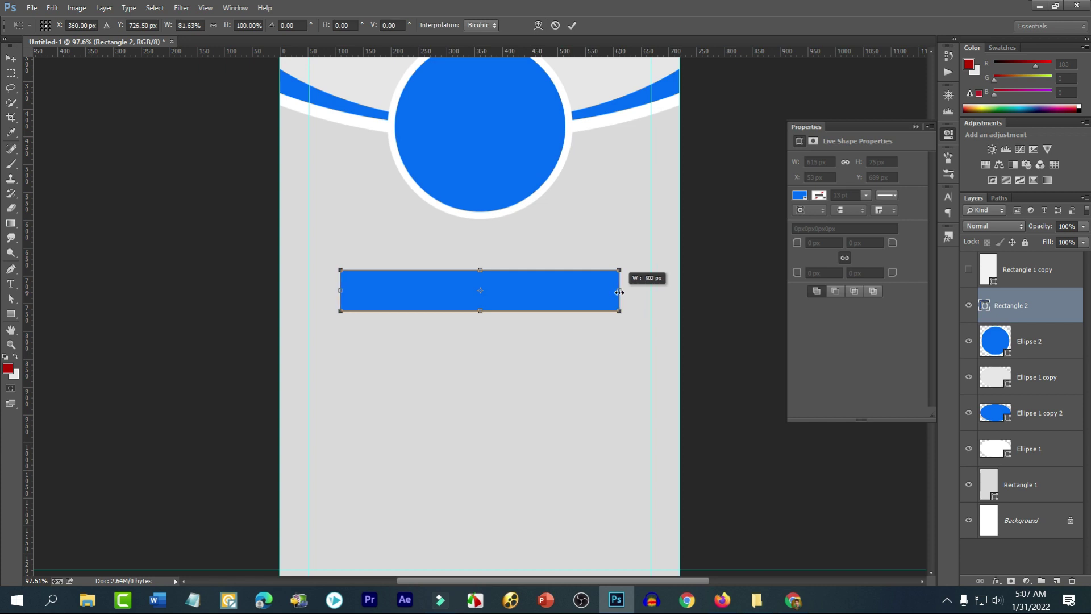
key("Return")
key("ctrl+0")
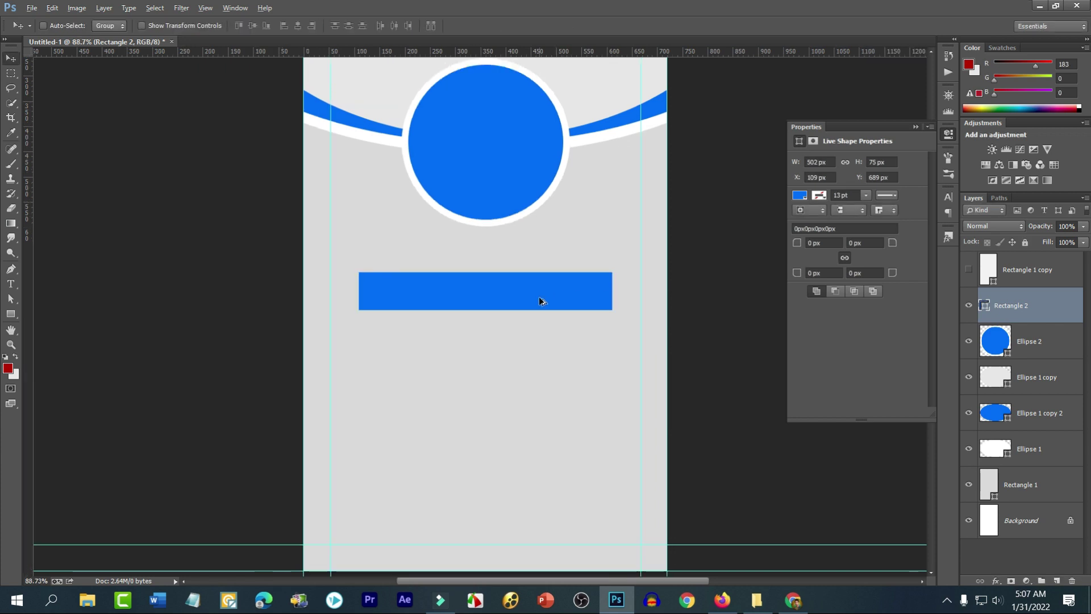
scroll(539, 296, "down", 2)
left_click_drag(520, 293, 523, 312)
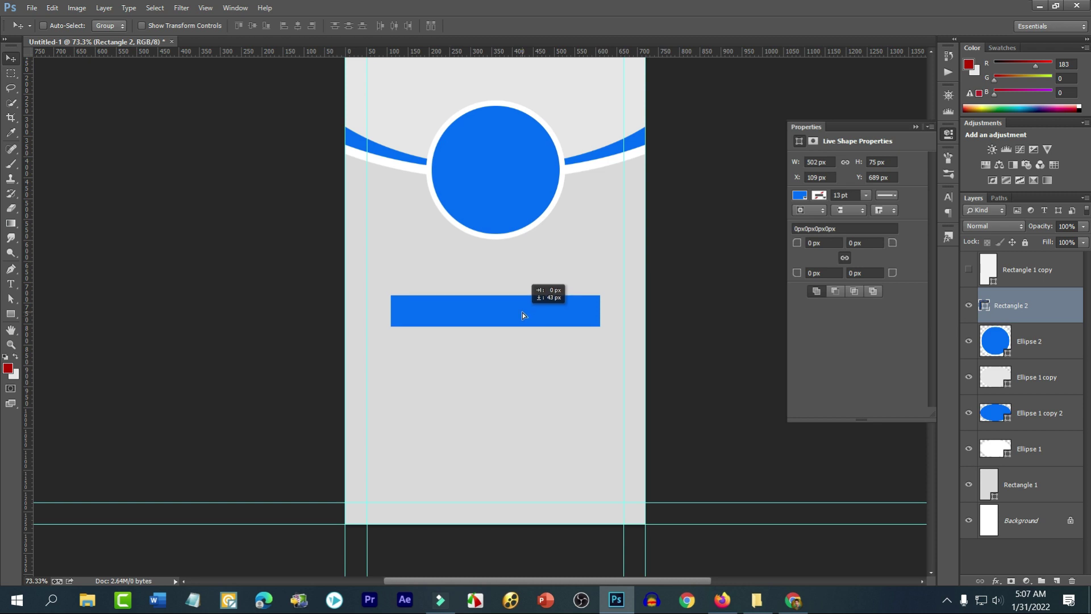
scroll(522, 312, "up", 2)
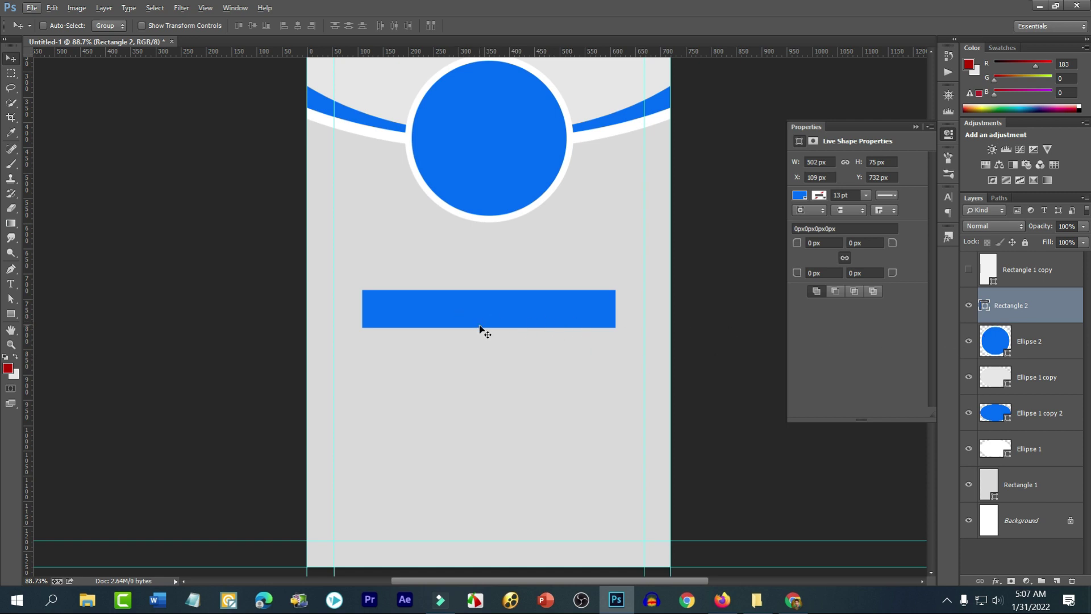
- Add Bevel & Emboss to Rectangle 2: Size 8 px, Soften 6 px, Shadow Opacity 41%
double_click(1048, 310)
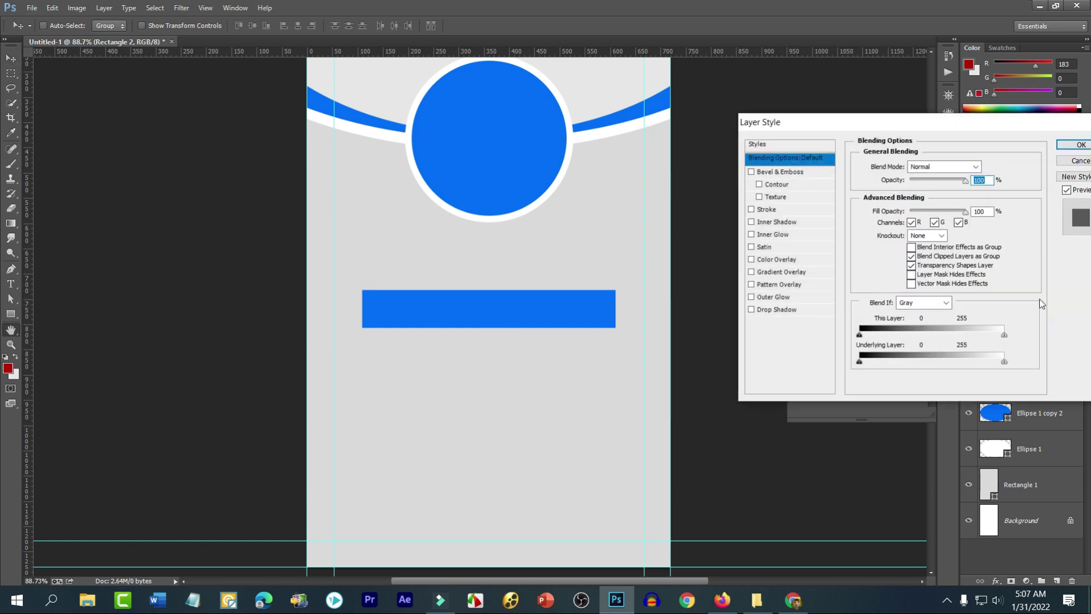
left_click(789, 172)
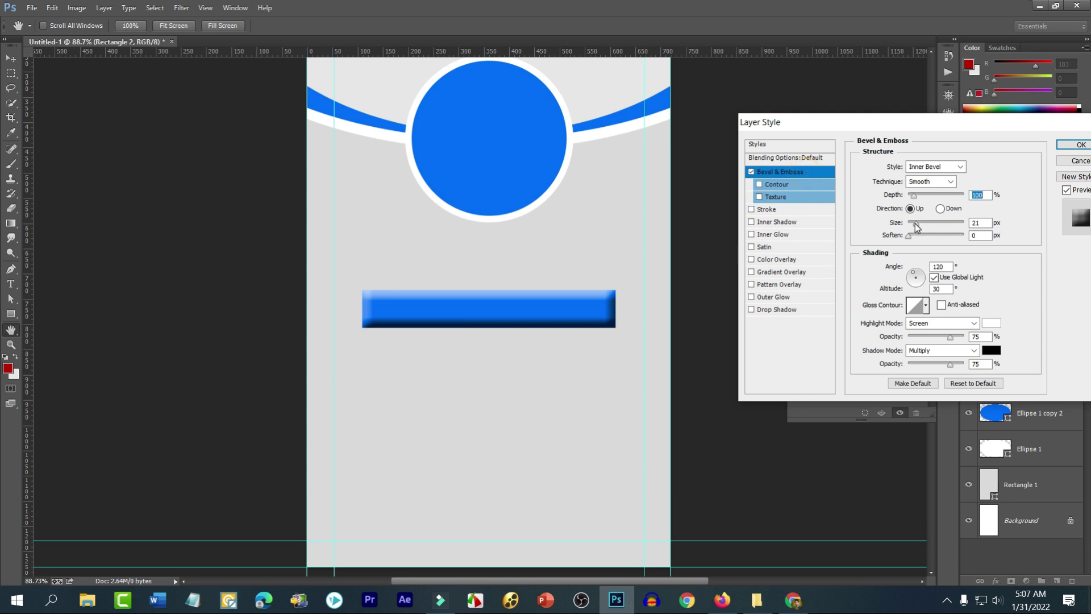
left_click_drag(915, 223, 913, 223)
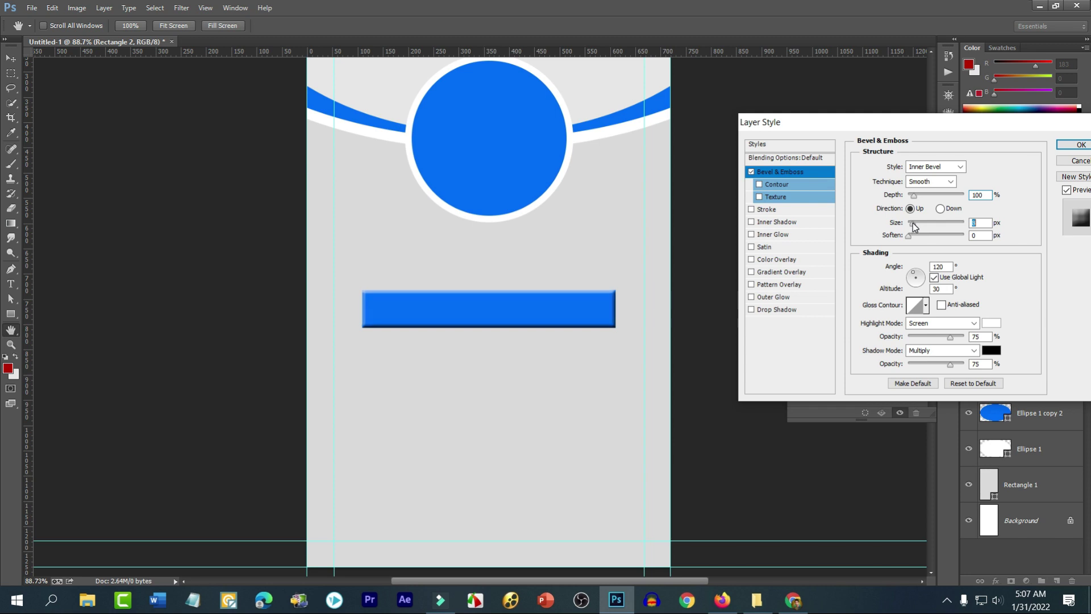
left_click(910, 235)
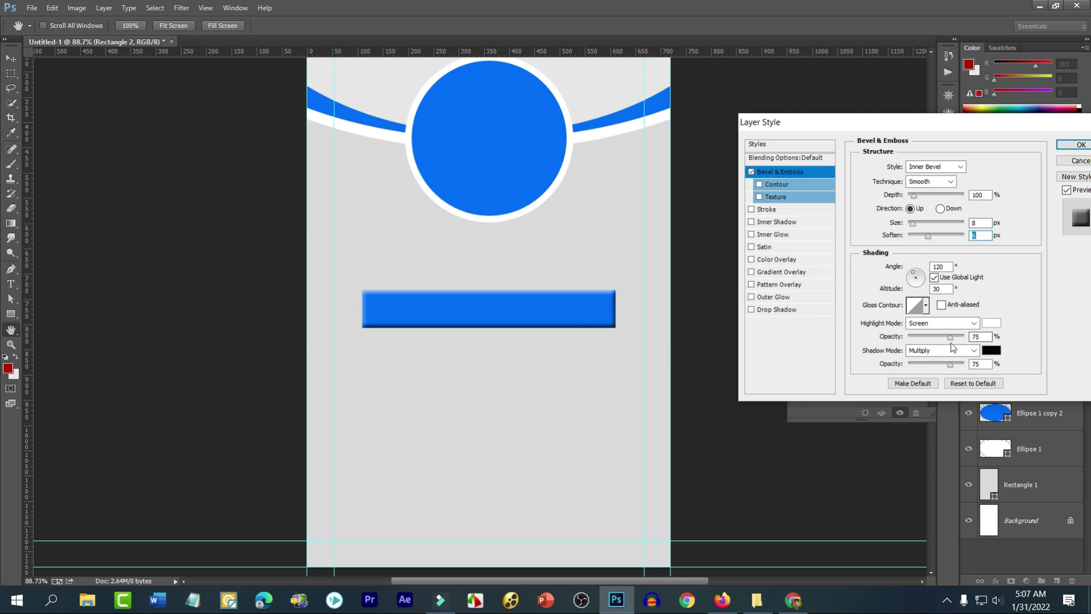
left_click_drag(950, 364, 930, 367)
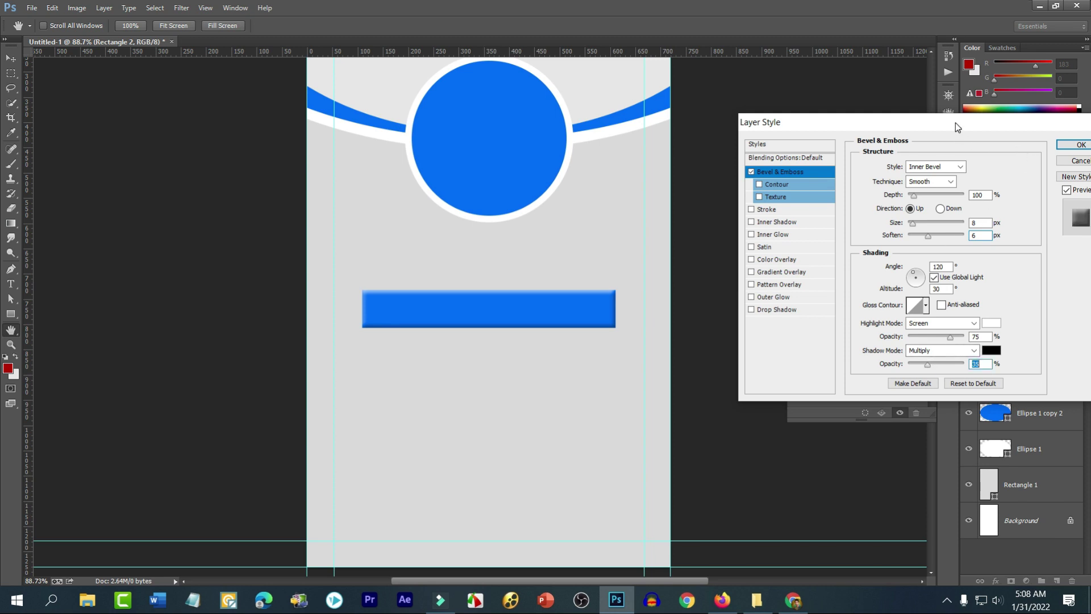
left_click_drag(955, 123, 870, 128)
left_click(997, 150)
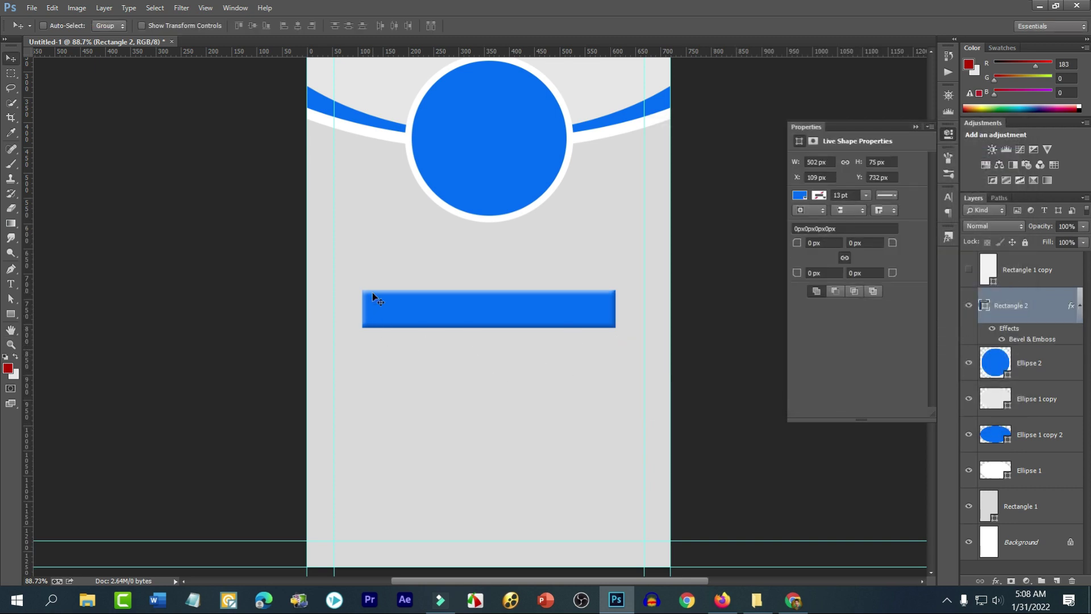
- Set a 15 px corner radius on the bar, then collapse Properties and its effects list
left_click(811, 244)
key("Return")
scroll(571, 339, "up", 2)
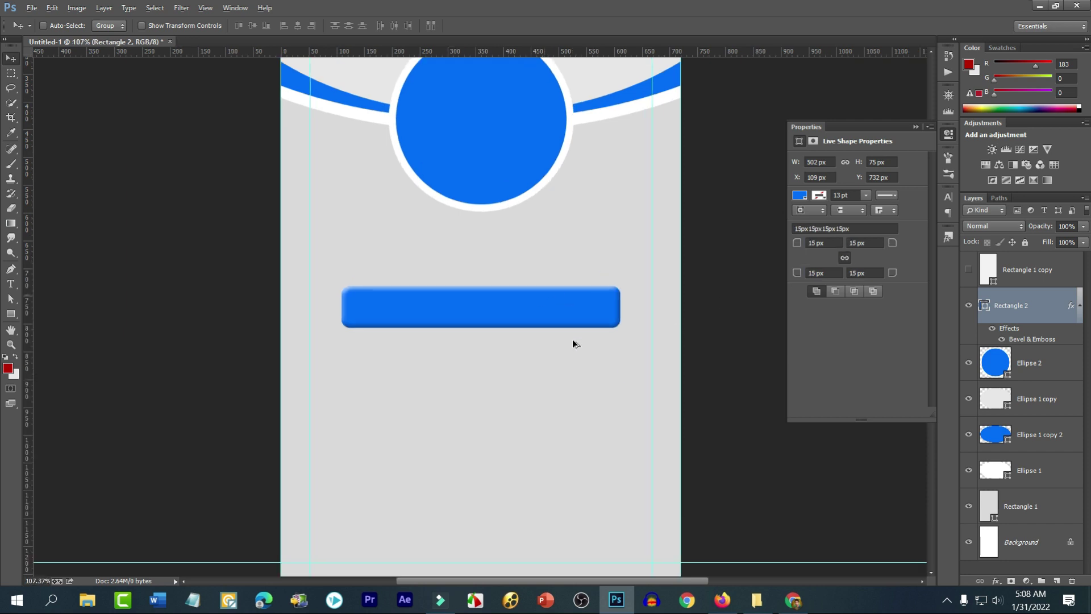
scroll(571, 339, "up", 2)
scroll(476, 339, "up", 2)
scroll(476, 338, "up", 2)
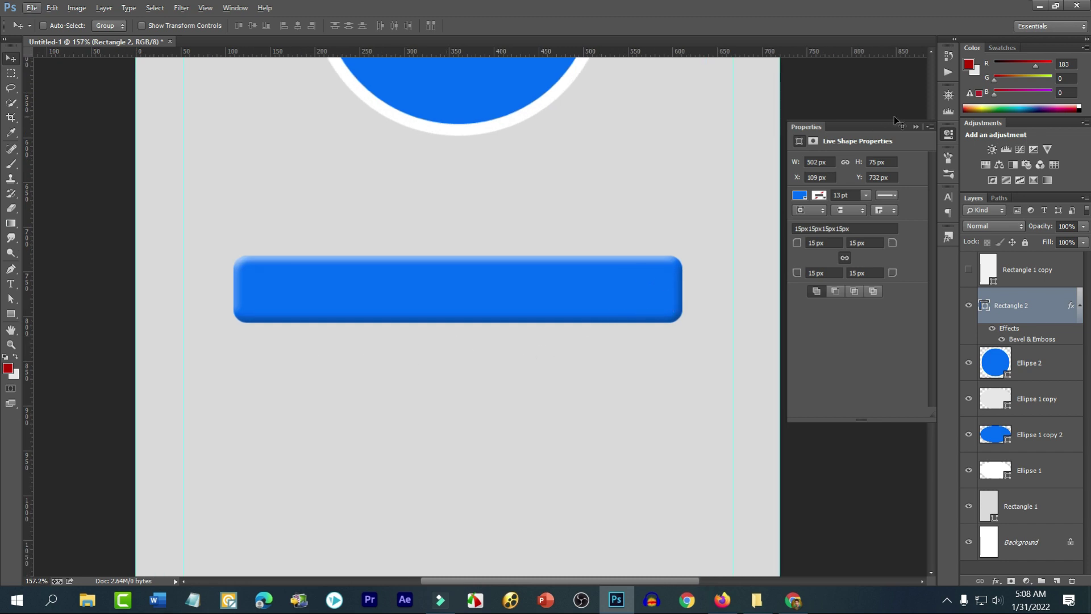
left_click(915, 128)
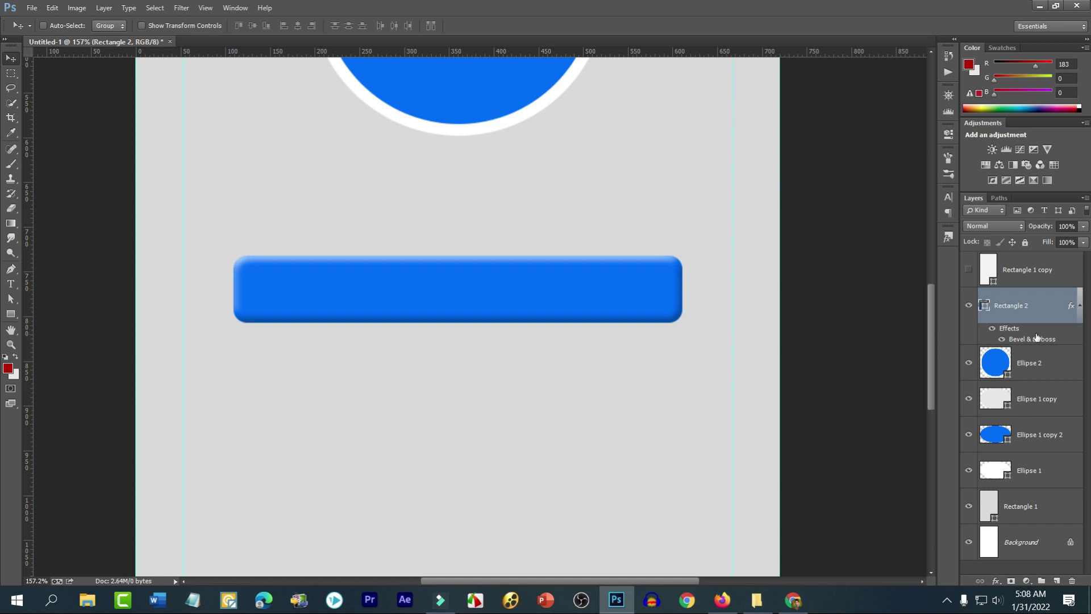
left_click(1080, 309)
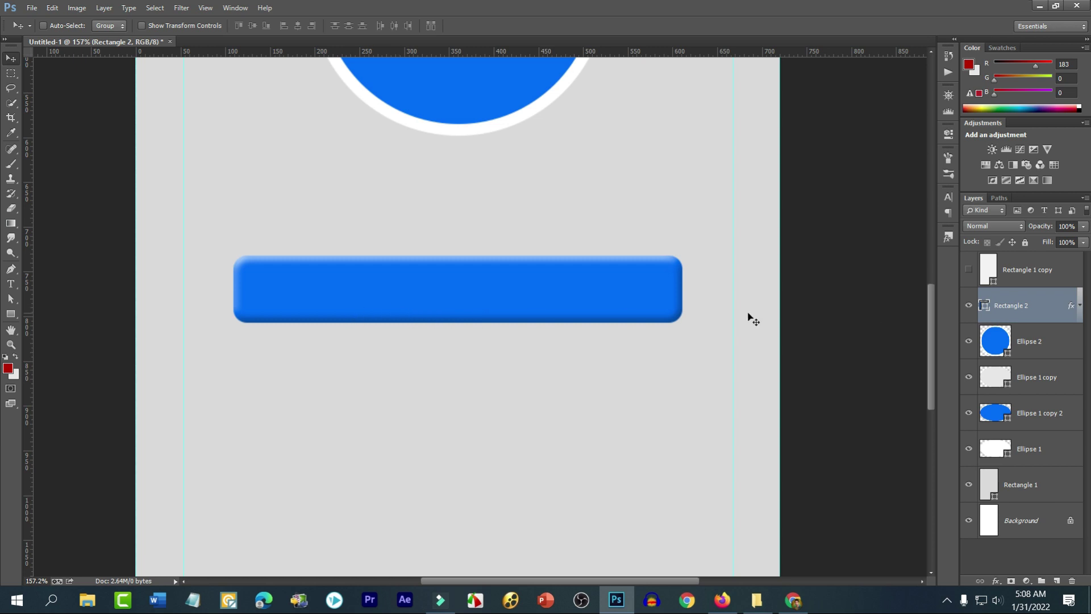
scroll(407, 335, "up", 2)
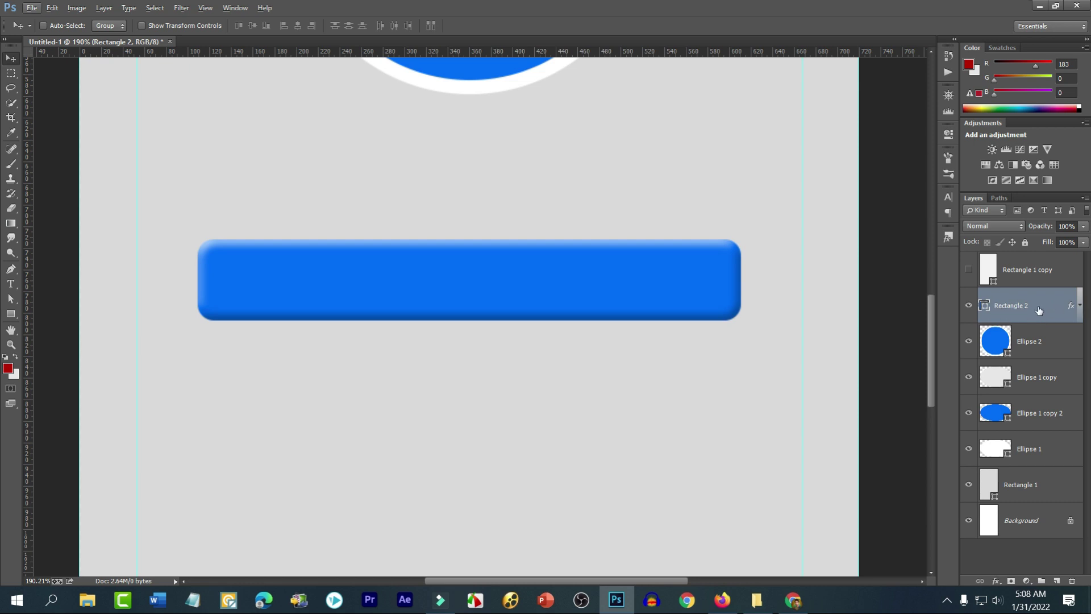
- Group the bar as Group 1 and add a lighter drop shadow: 17 px distance, 16 px size
key("ctrl+g")
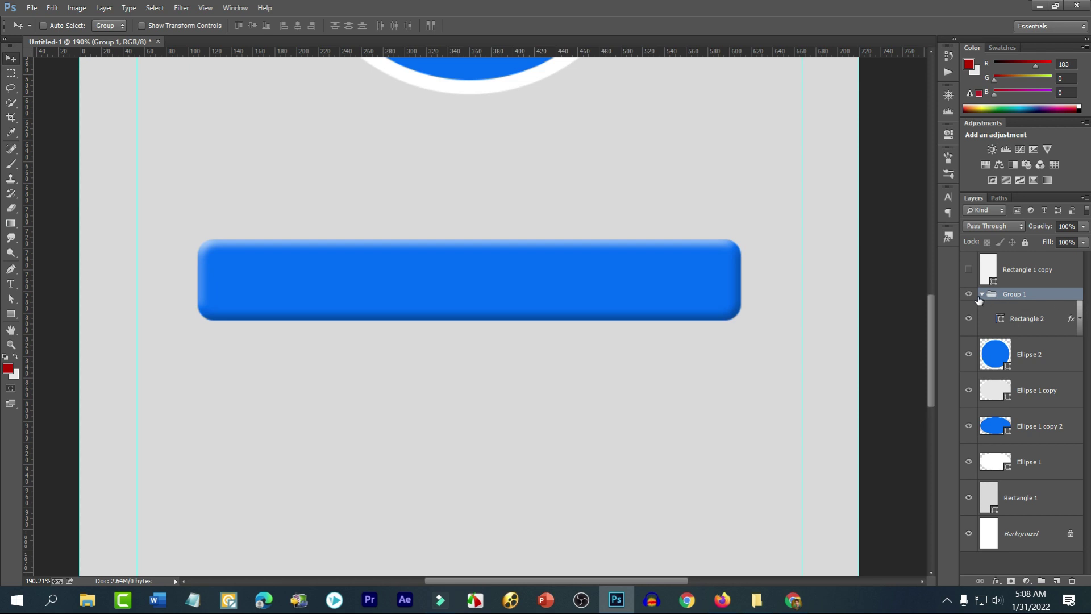
left_click(981, 294)
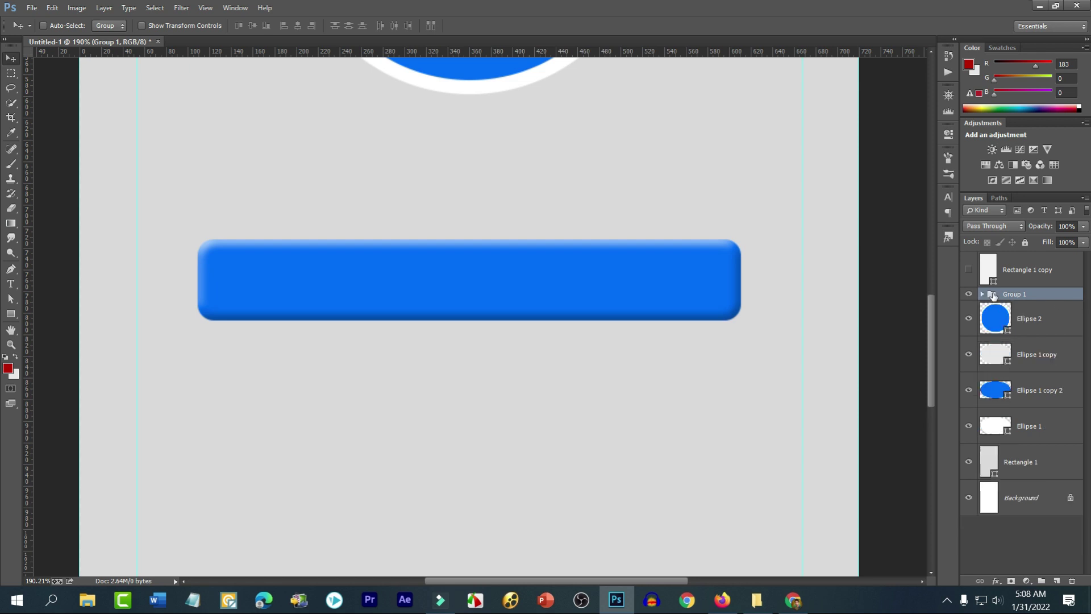
double_click(1043, 295)
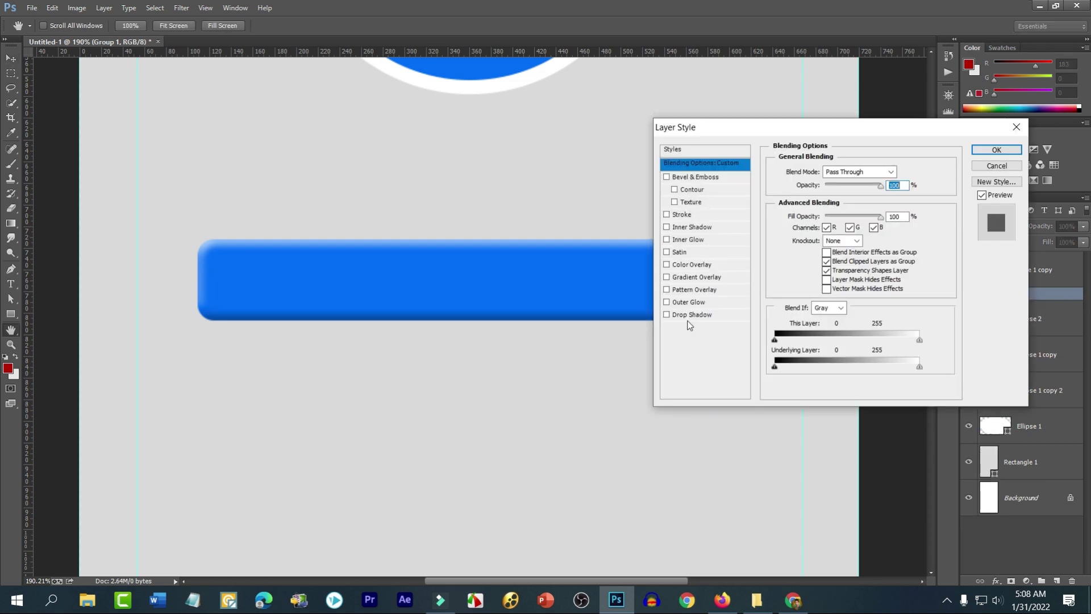
left_click(692, 315)
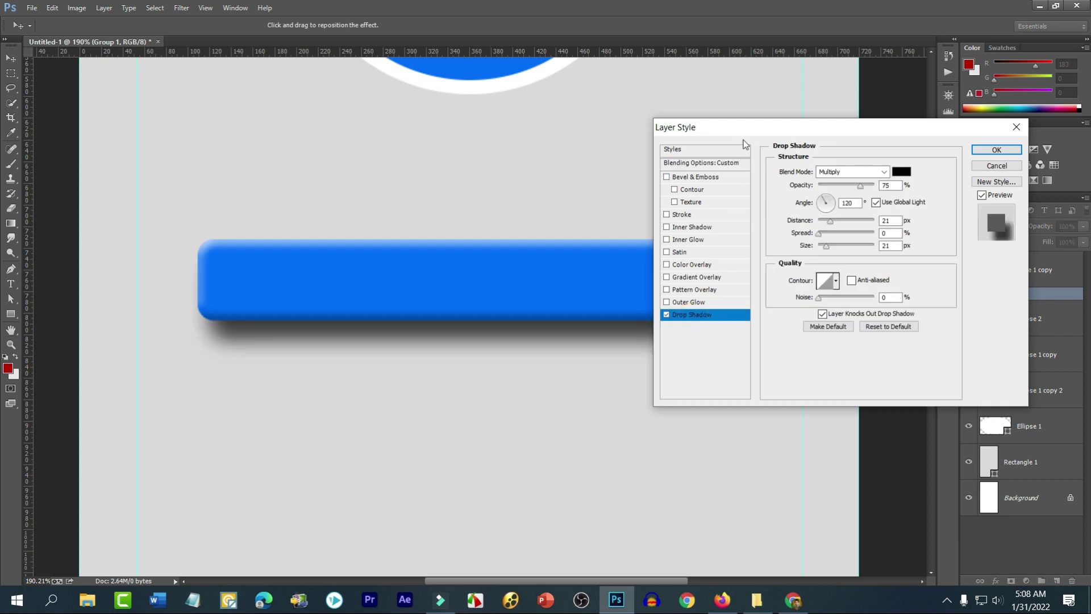
left_click_drag(744, 129, 877, 146)
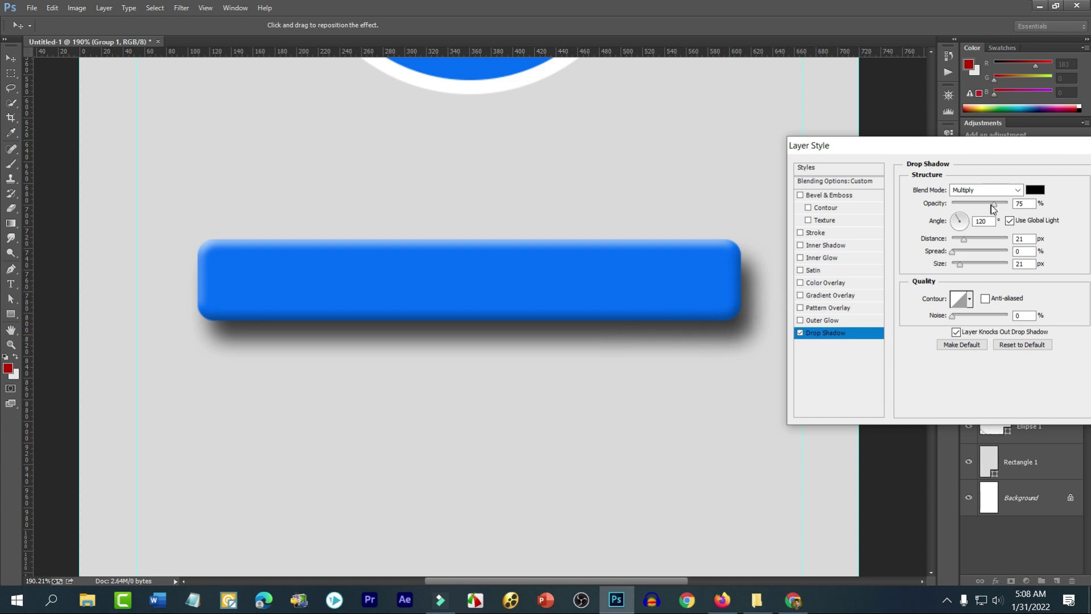
left_click_drag(960, 264, 958, 265)
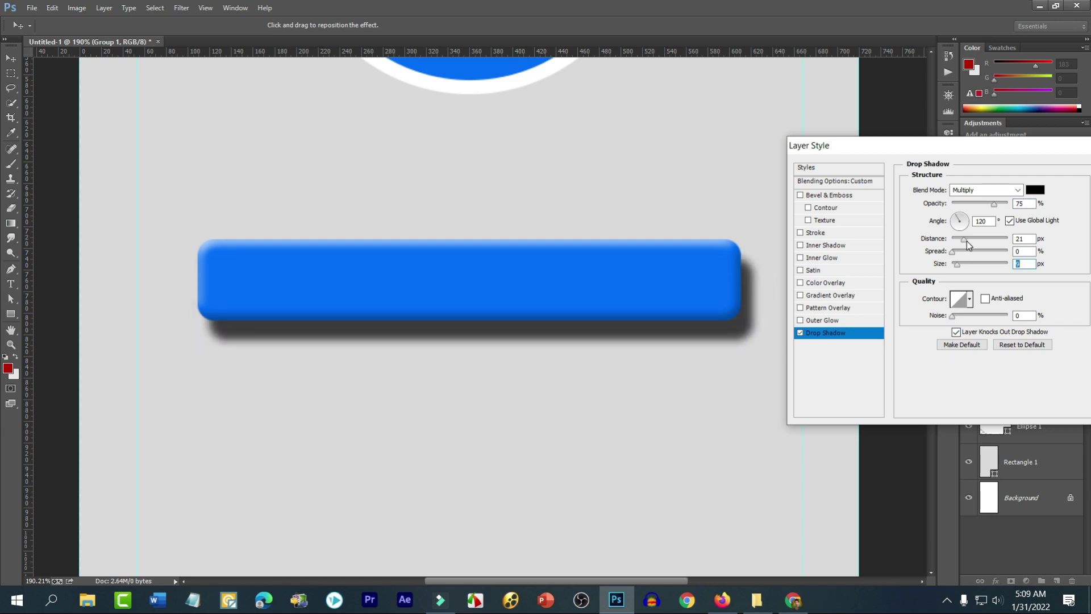
left_click_drag(964, 240, 958, 265)
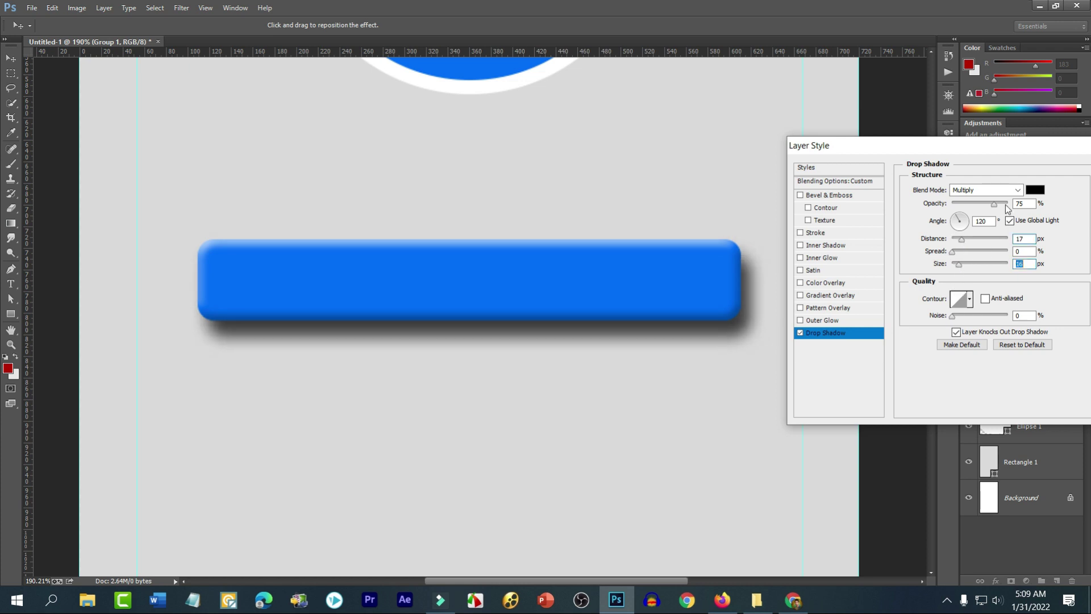
left_click_drag(995, 205, 985, 205)
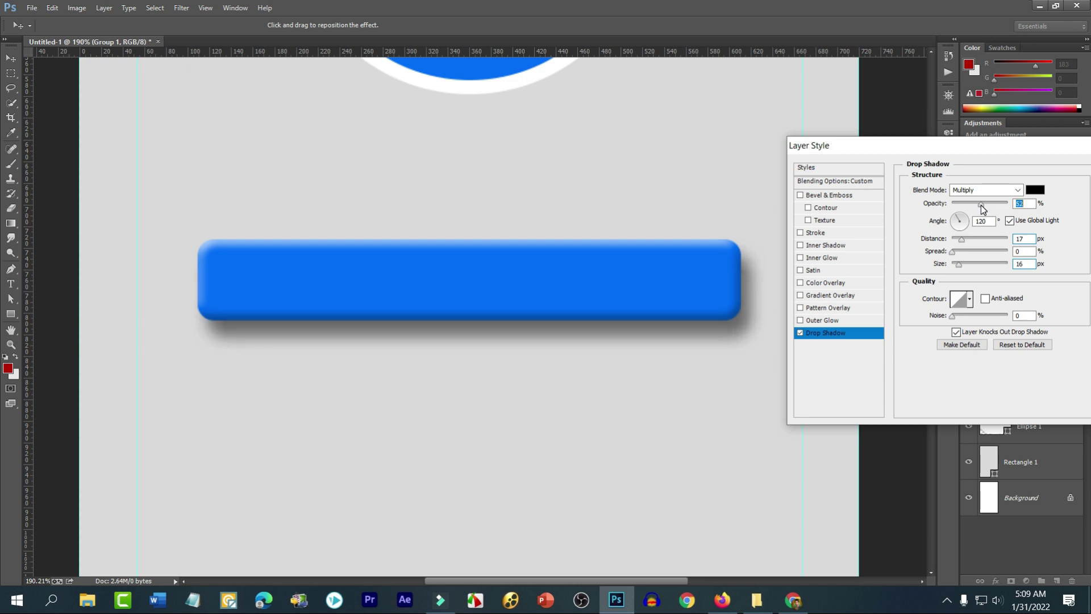
left_click_drag(971, 151, 739, 157)
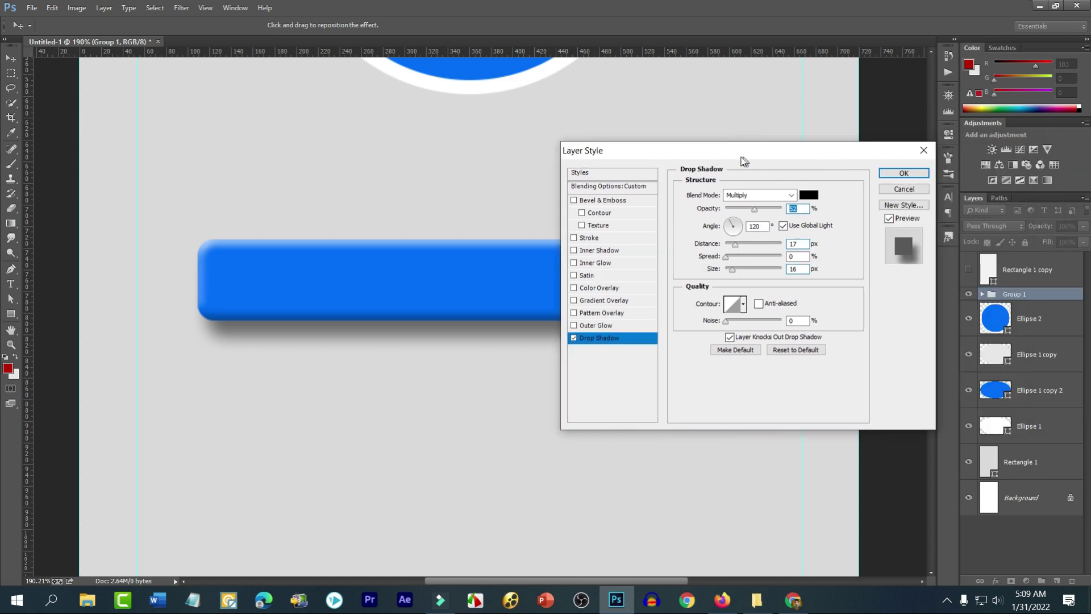
left_click(920, 176)
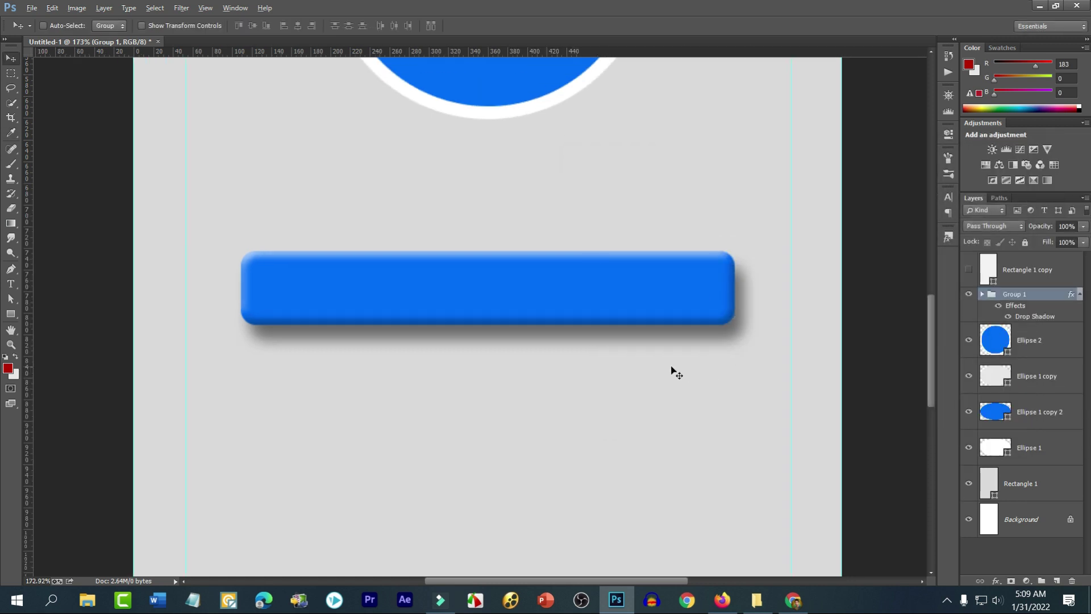
scroll(670, 375, "down", 2)
scroll(672, 385, "down", 2)
scroll(636, 414, "down", 1)
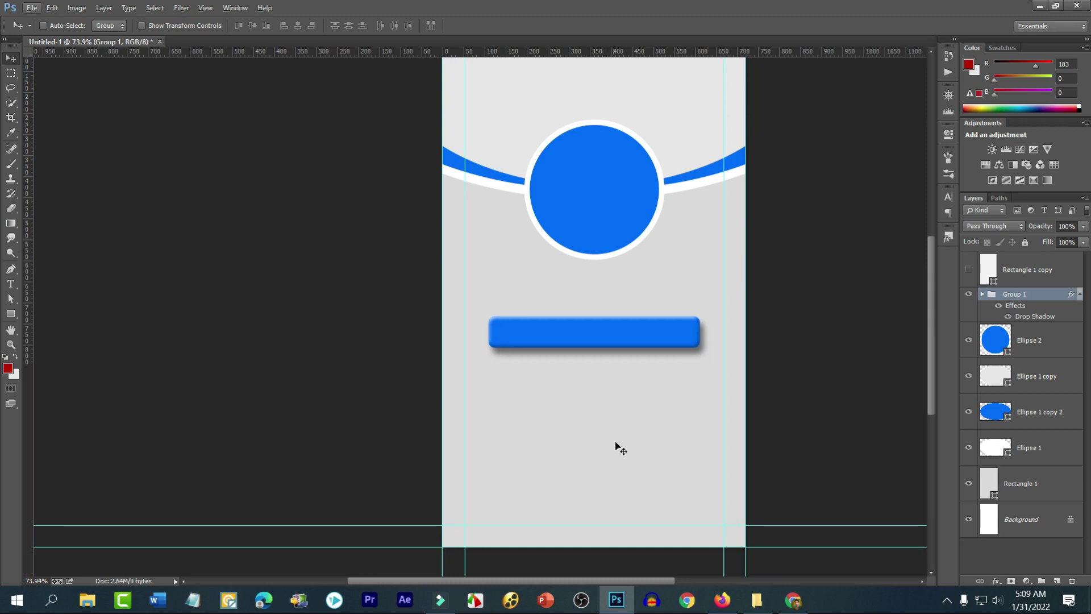
scroll(573, 380, "up", 1)
scroll(529, 347, "up", 1)
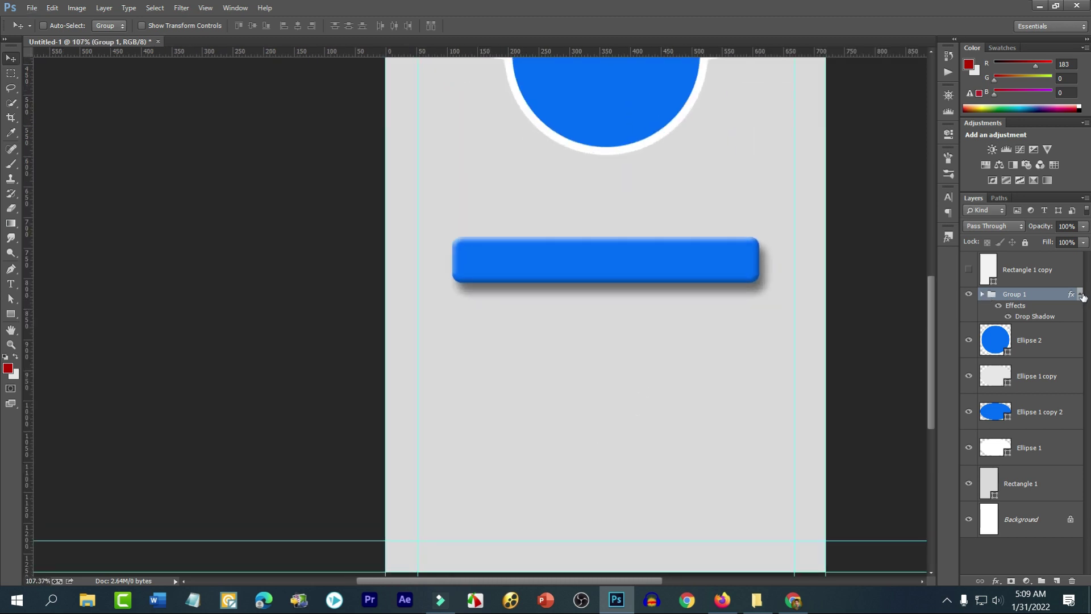
left_click(1079, 294)
scroll(574, 292, "down", 1)
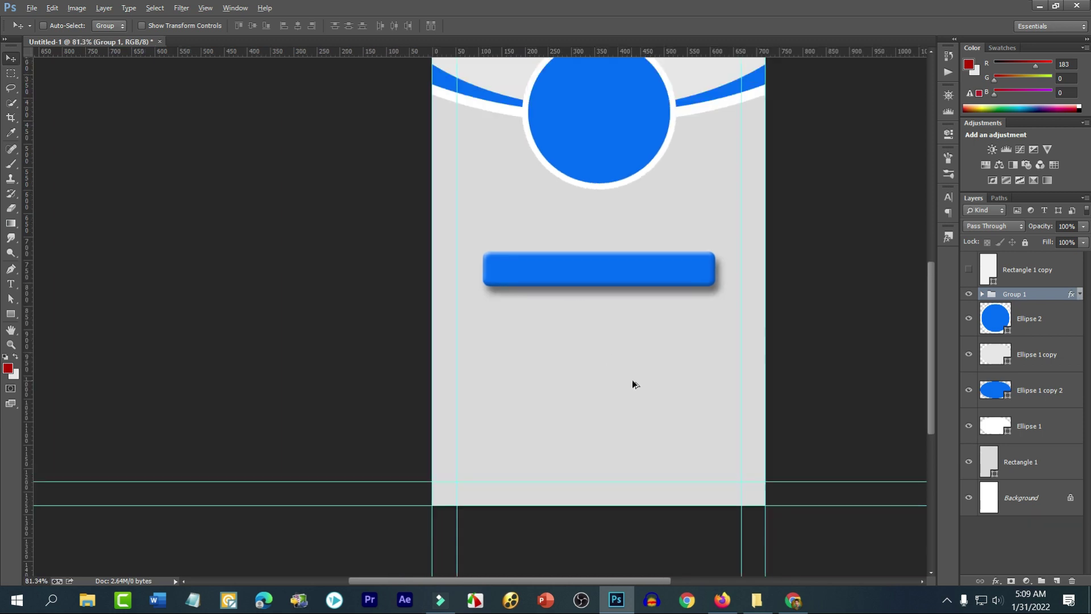
scroll(634, 376, "up", 1)
scroll(585, 310, "up", 1)
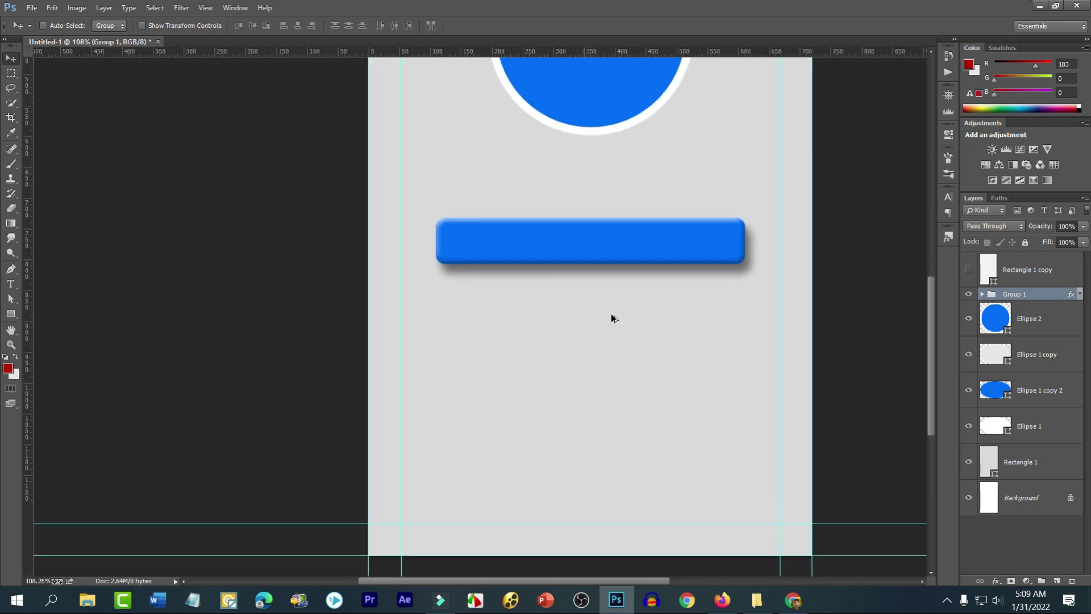
scroll(612, 317, "up", 1)
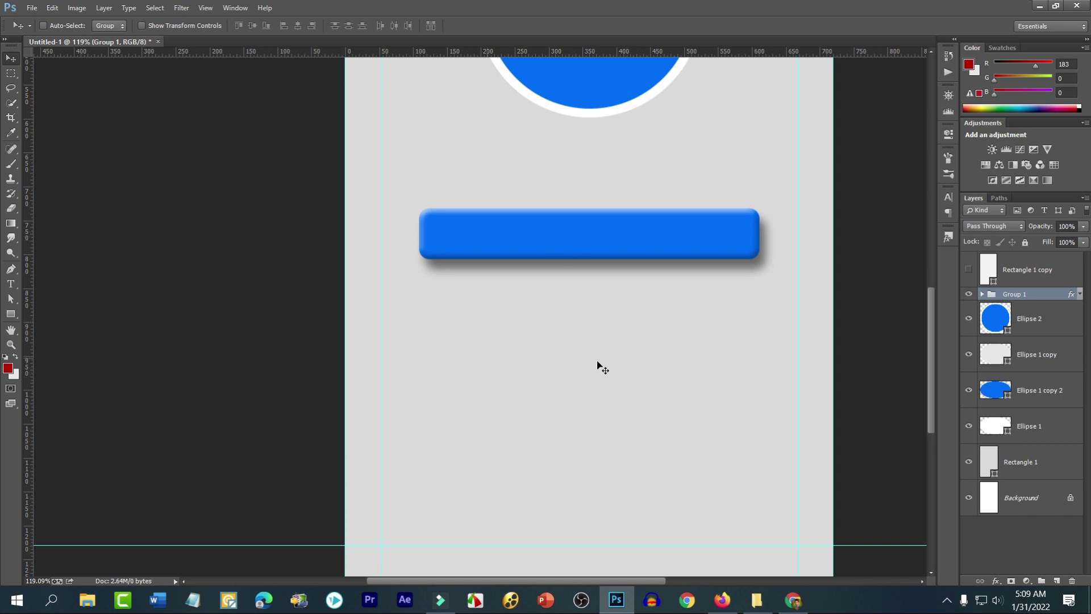
scroll(562, 315, "down", 1)
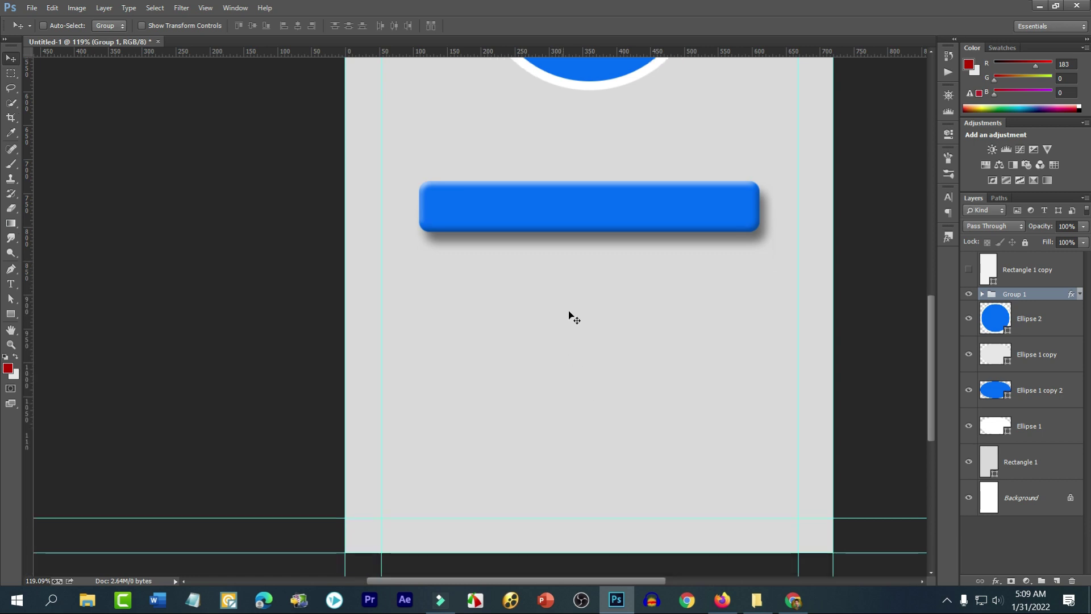
left_click(590, 245)
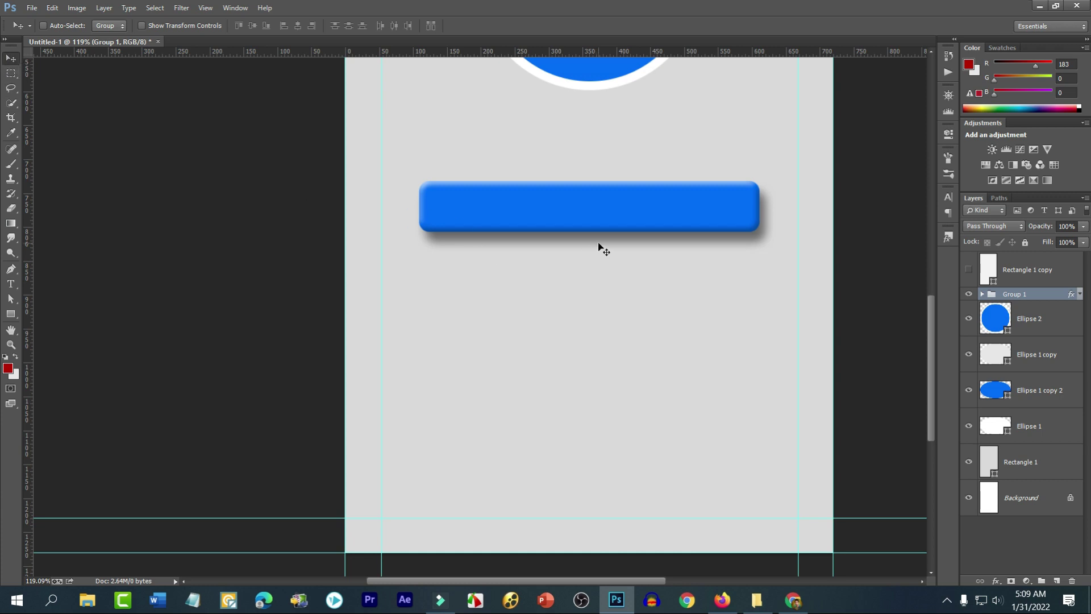
- Alt-drag the bar group down three times to make four evenly stacked blue bars
left_click(602, 224)
left_click_drag(603, 228, 606, 298)
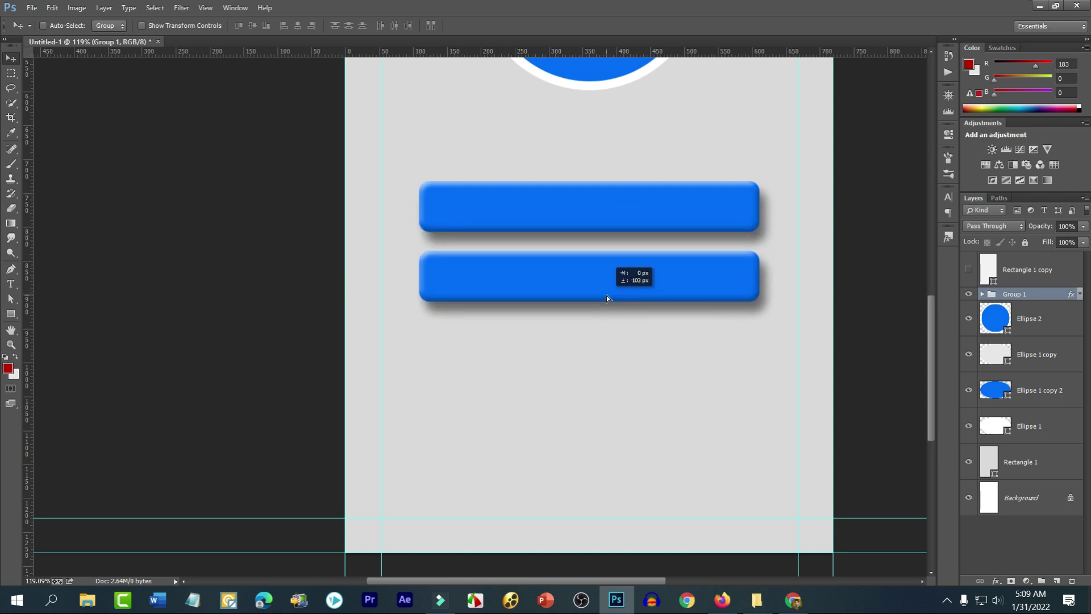
left_click_drag(607, 298, 608, 299)
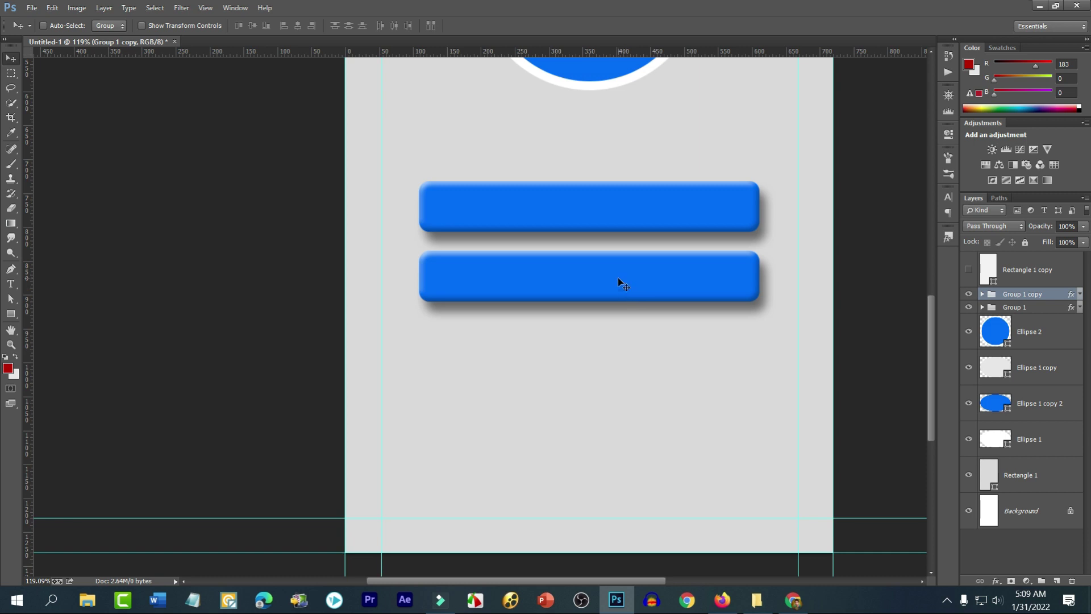
left_click_drag(618, 279, 609, 357)
scroll(638, 356, "down", 2)
left_click_drag(613, 310, 615, 383)
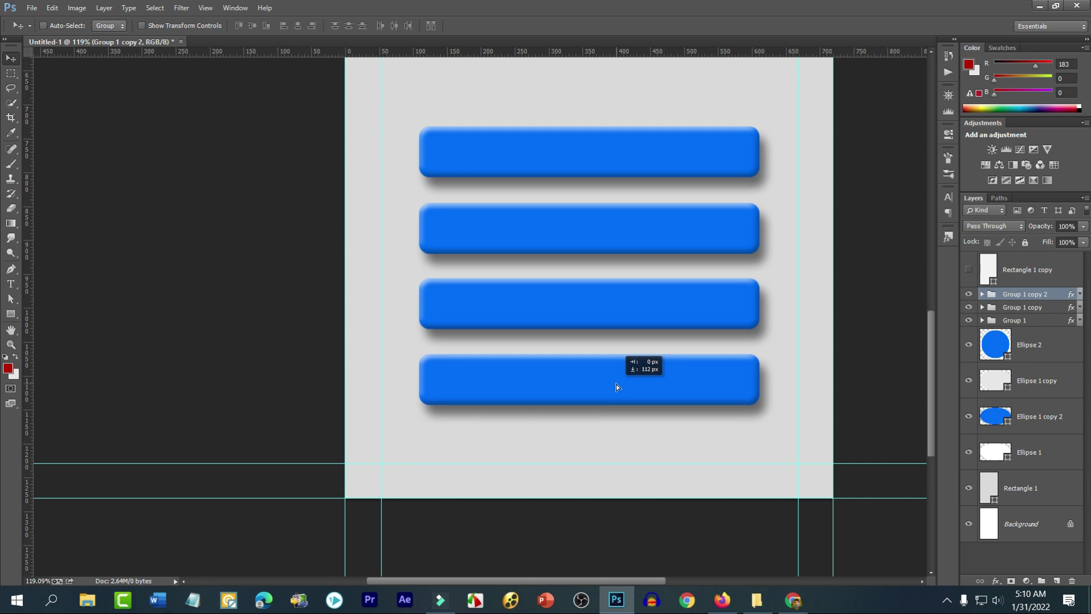
left_click_drag(616, 383, 616, 384)
scroll(570, 340, "down", 3)
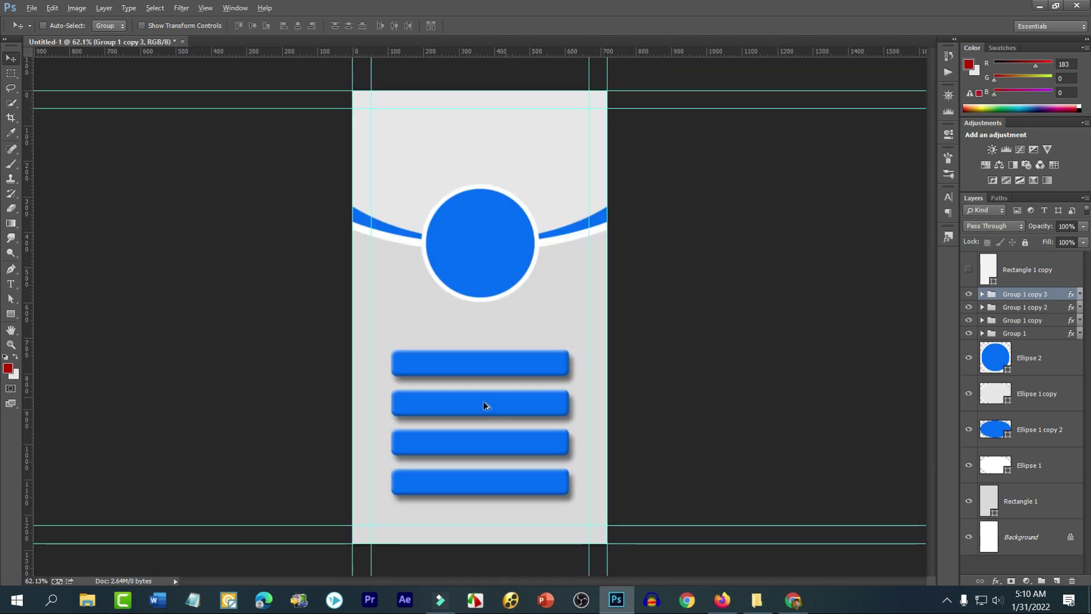
- Select all four bar groups and move the stack up 37 px
left_click(1021, 337, "shift")
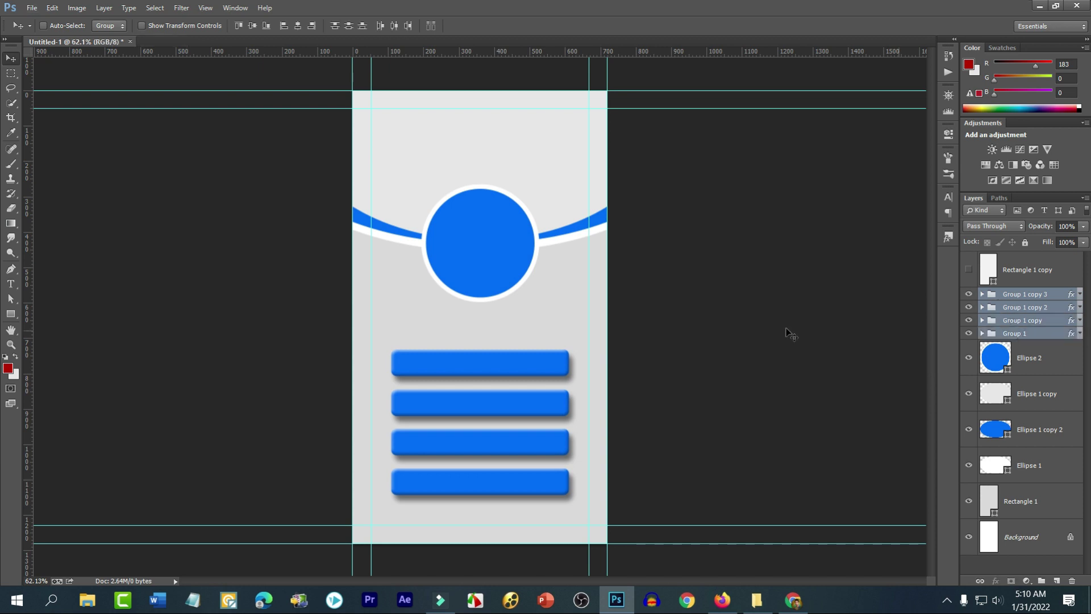
scroll(499, 344, "up", 1)
scroll(506, 358, "up", 2)
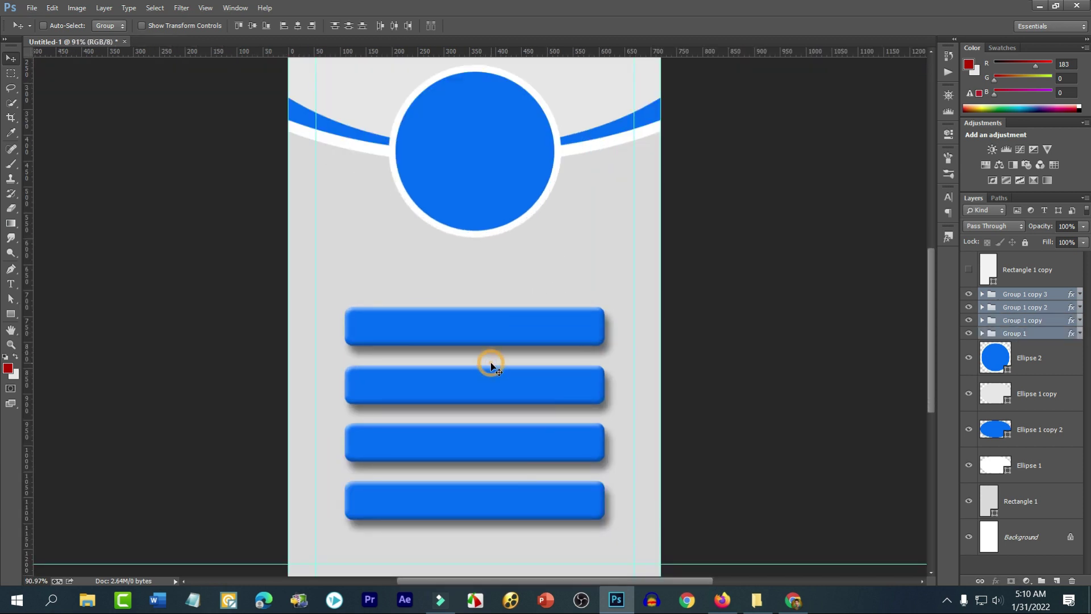
left_click_drag(491, 367, 490, 344)
scroll(442, 364, "down", 1)
scroll(457, 392, "down", 2)
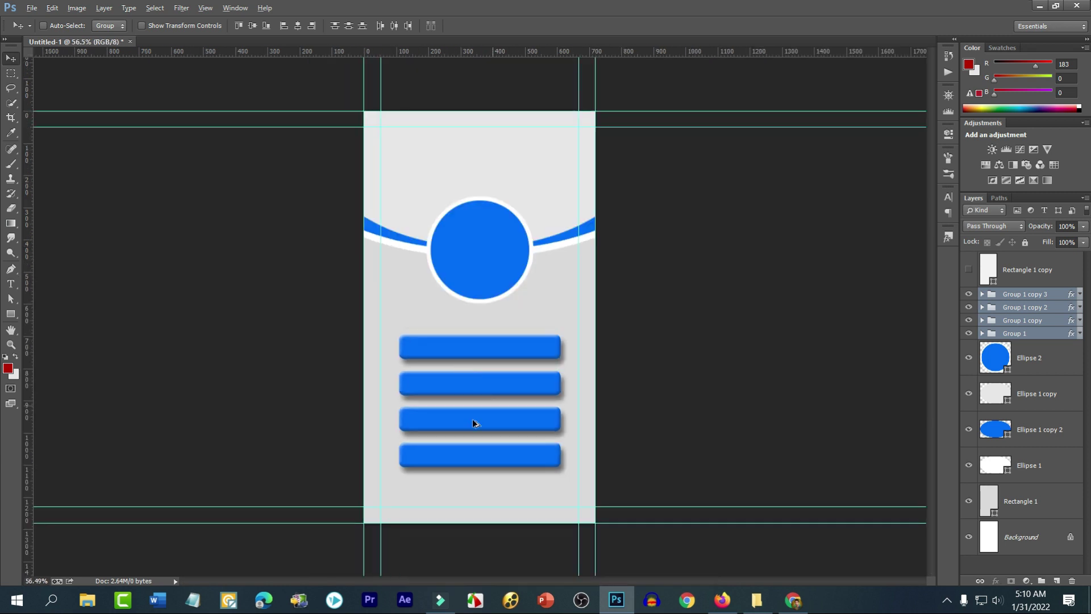
scroll(493, 438, "up", 1)
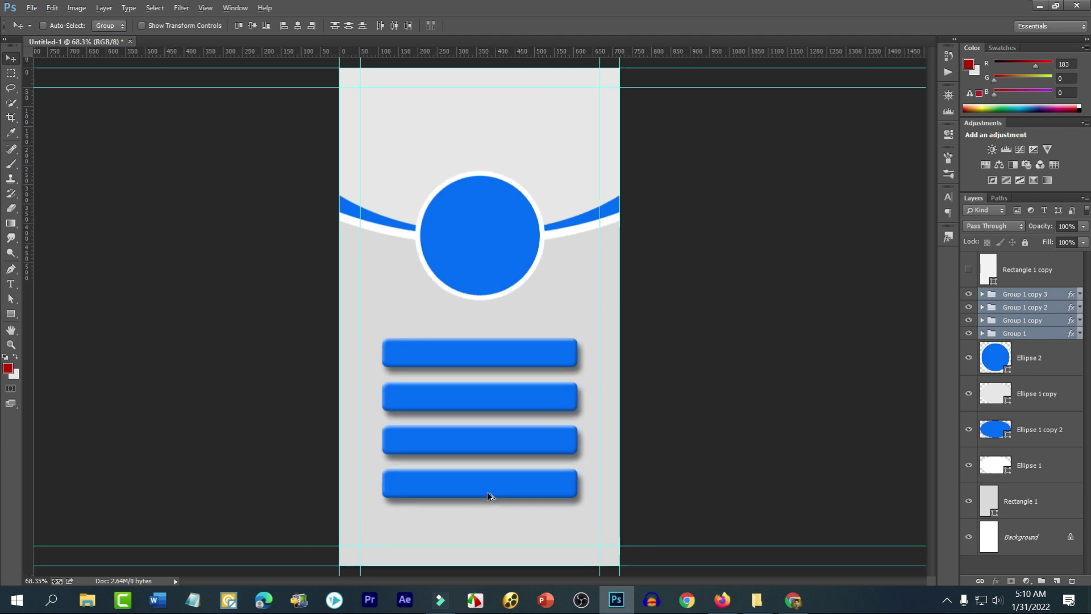
scroll(487, 492, "up", 4)
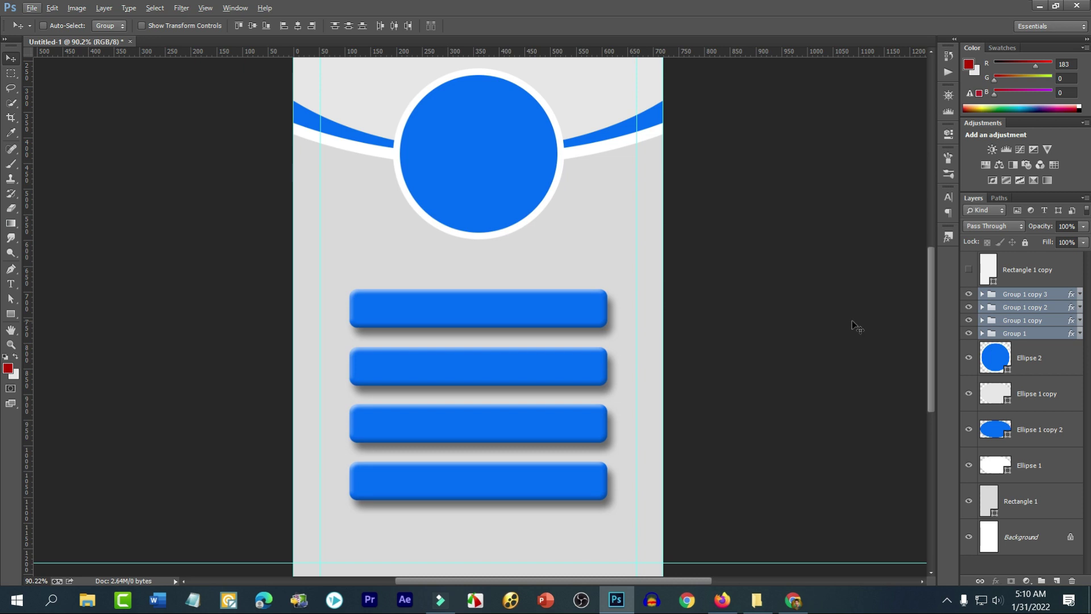
- Set Group 1 copy 3's drop shadow to 10 px distance, 10 px size and 57% opacity
left_click(1079, 296)
scroll(471, 459, "up", 3)
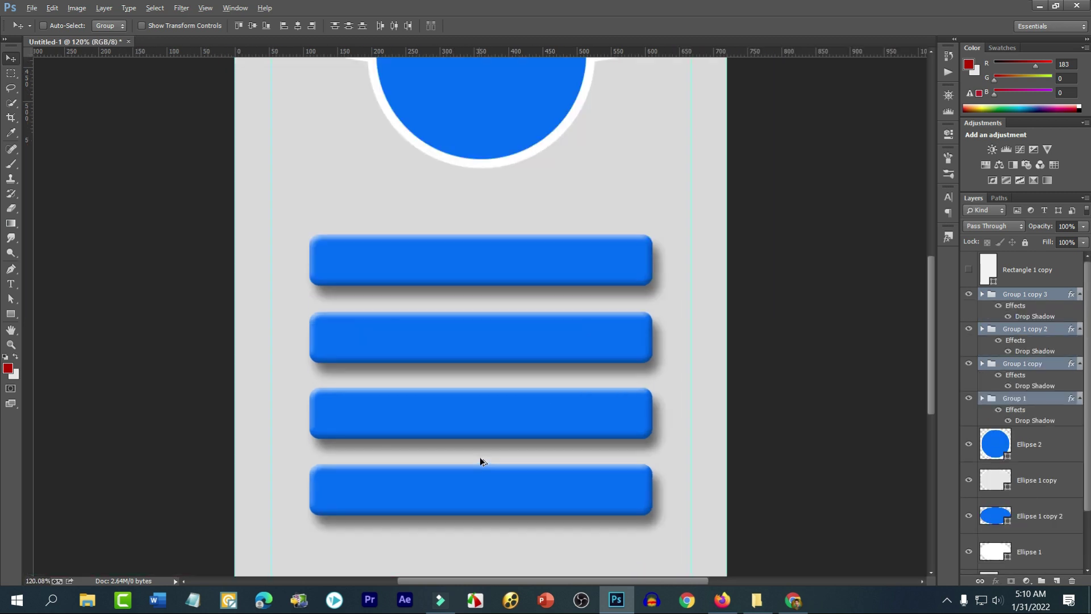
scroll(480, 460, "up", 1)
left_click(1060, 316)
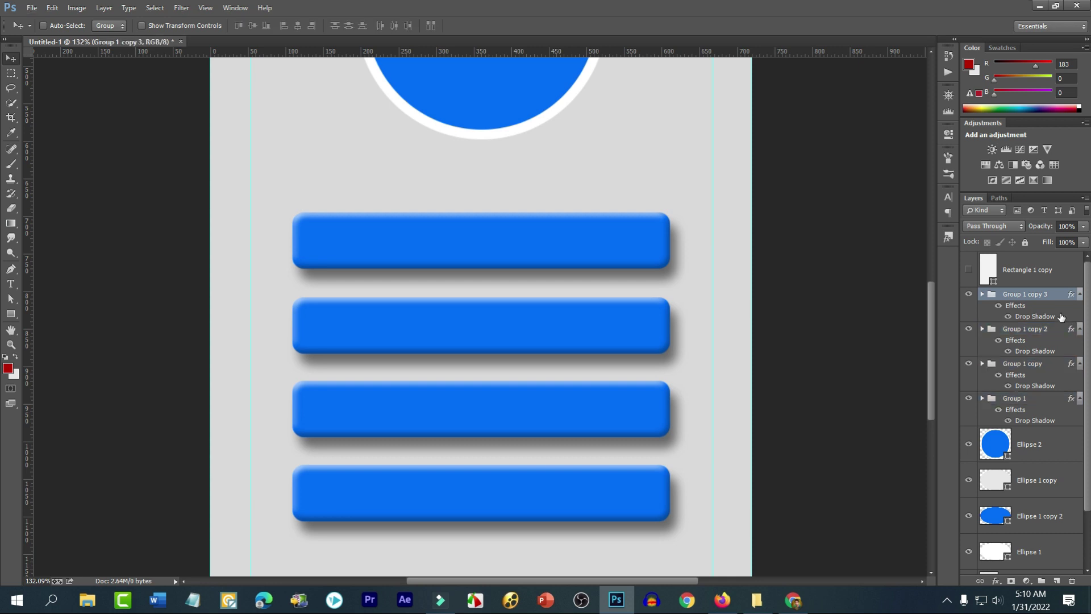
double_click(1066, 316)
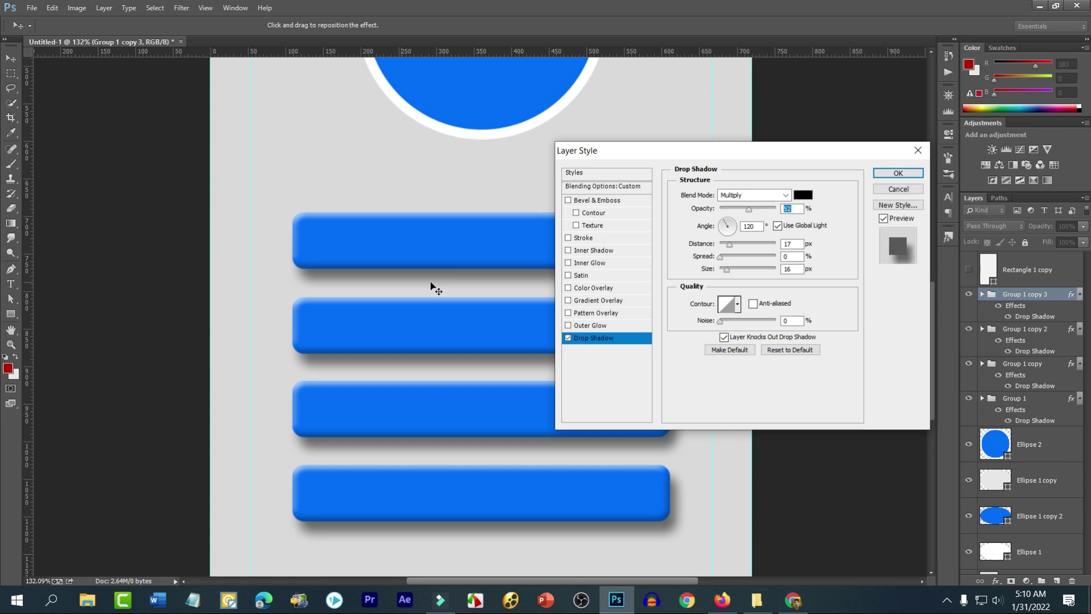
left_click_drag(621, 150, 724, 151)
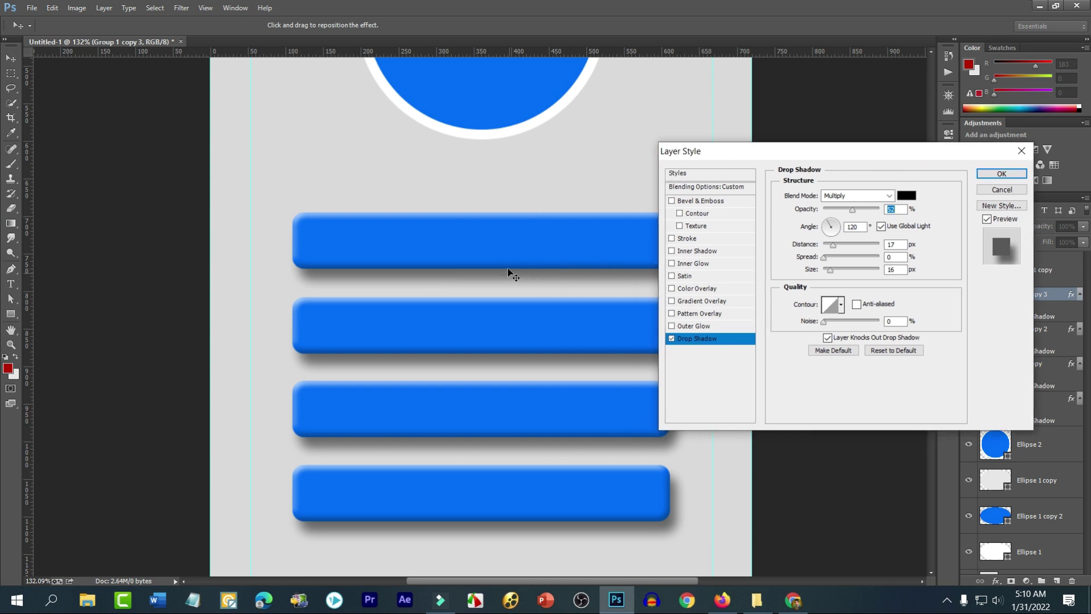
left_click_drag(829, 272, 829, 251)
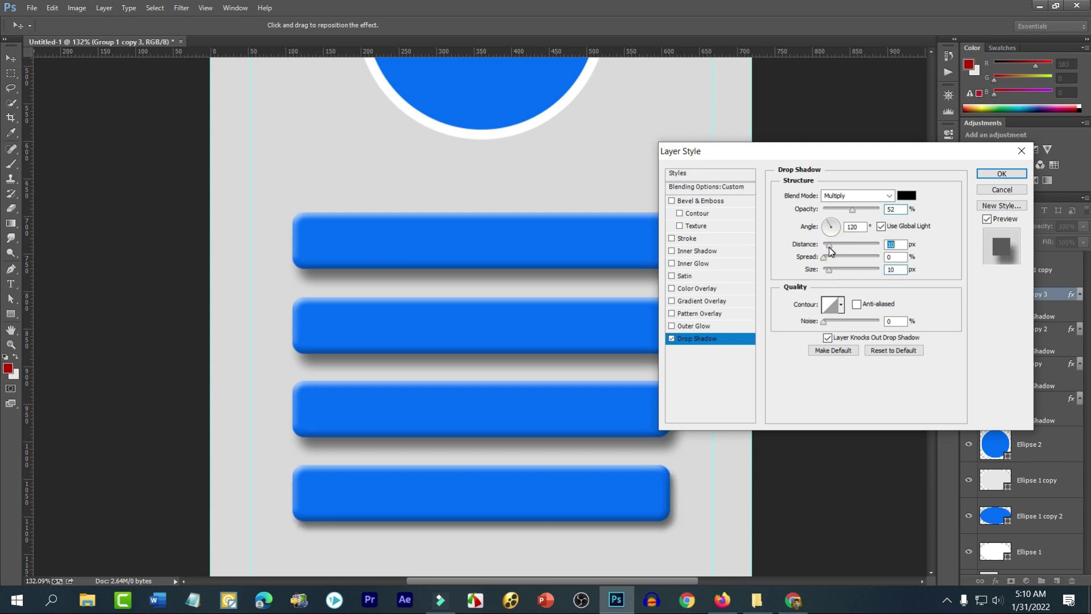
left_click_drag(853, 210, 855, 214)
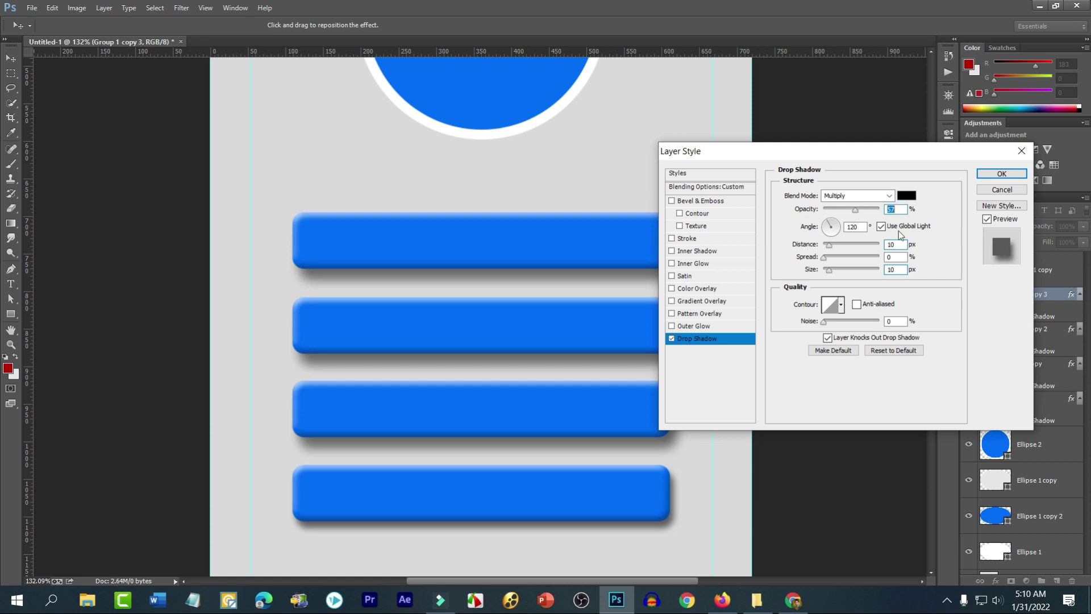
left_click(830, 271)
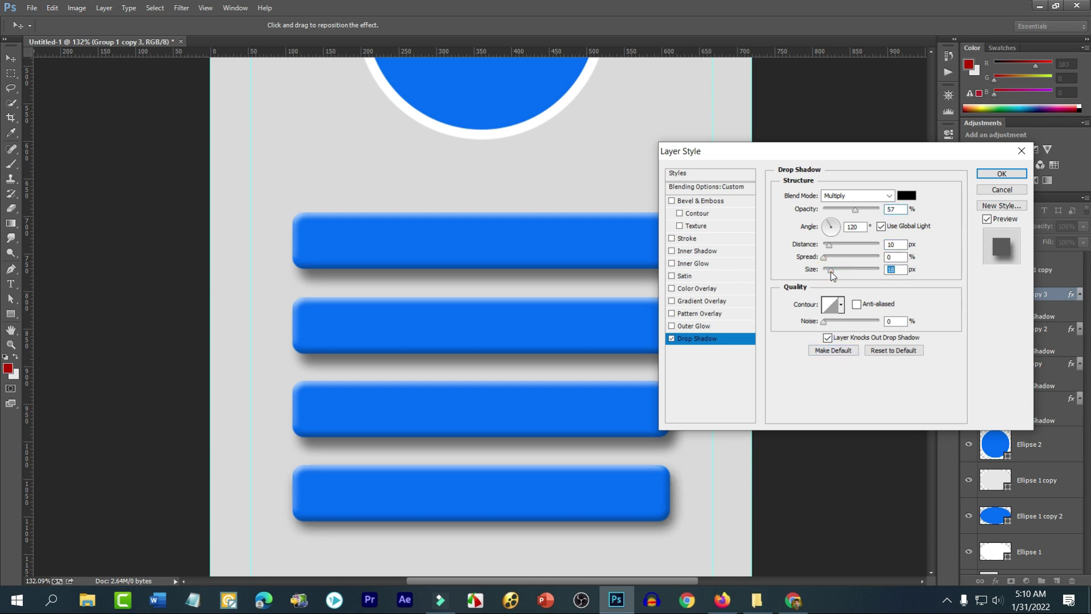
left_click(1001, 174)
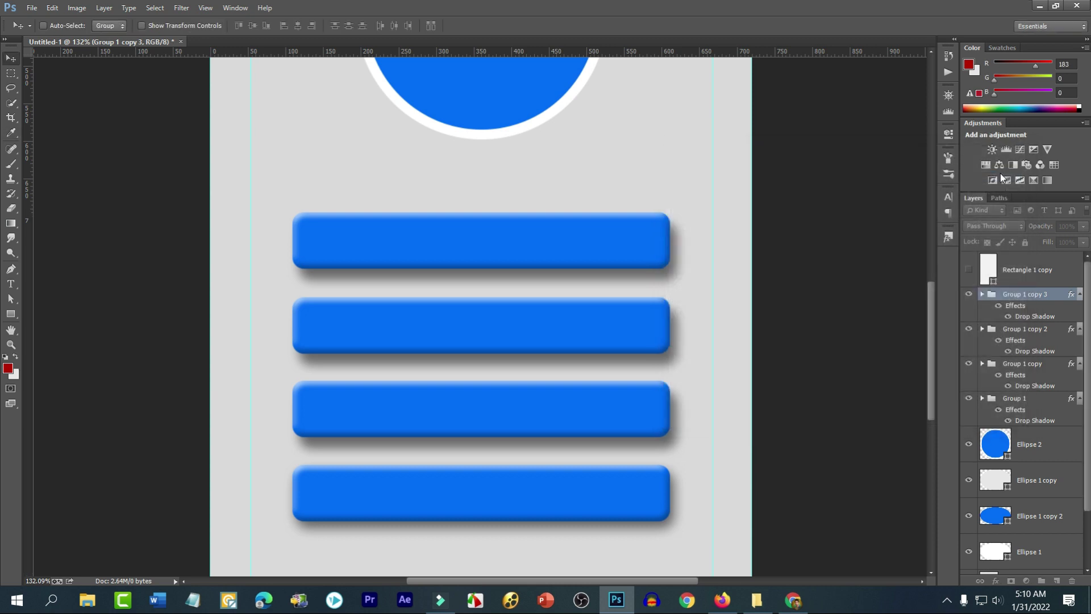
- Copy Group 1 copy 3's layer style and paste it onto Group 1 copy 2, Group 1 copy and Group 1
right_click(1064, 314)
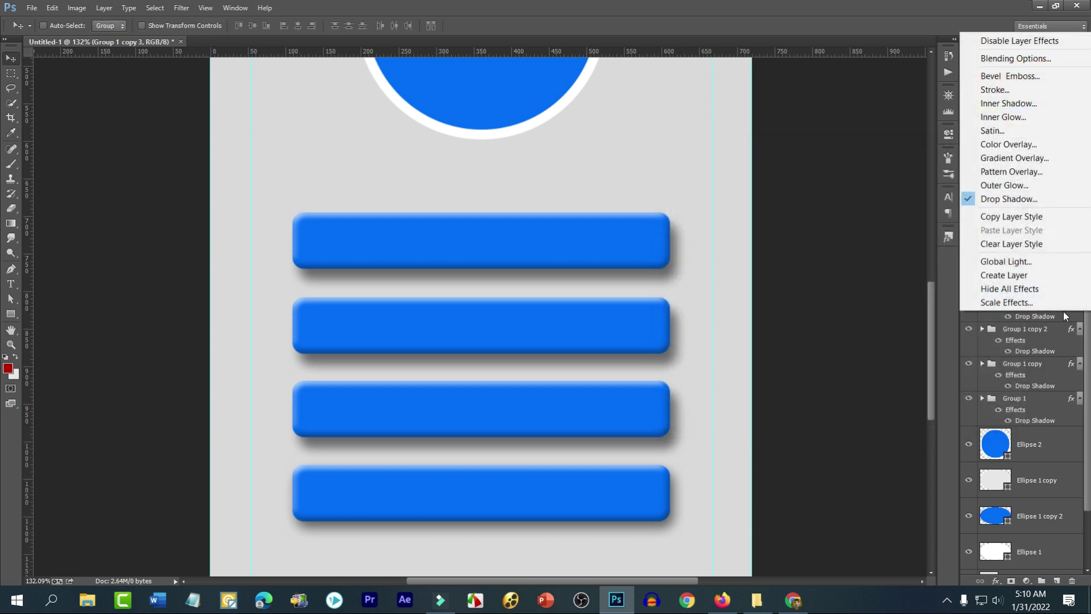
left_click(1009, 217)
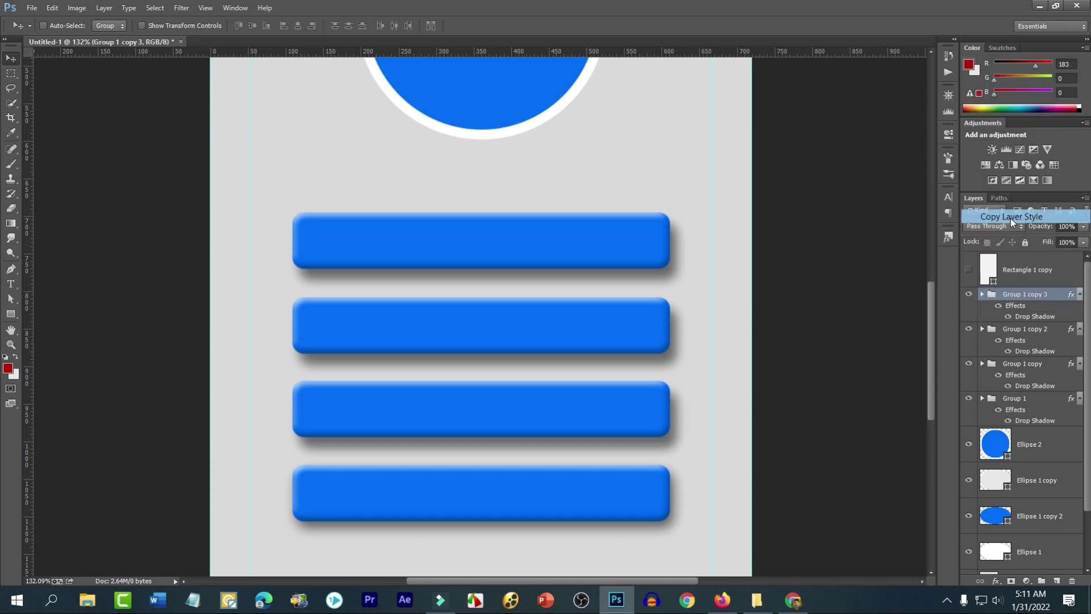
left_click(1033, 331)
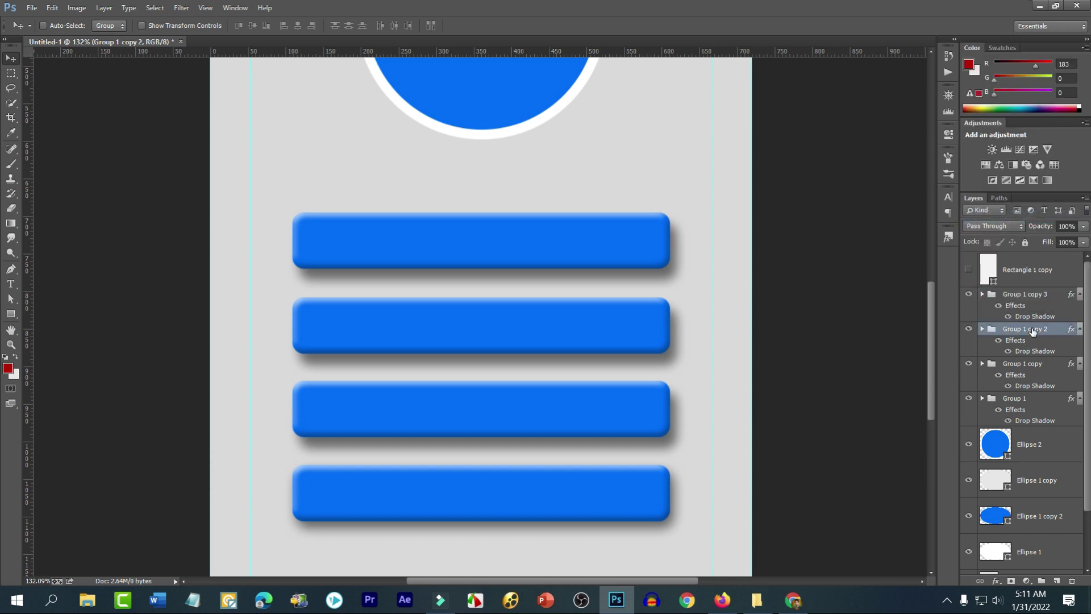
left_click(1029, 367, "ctrl")
left_click(1043, 405, "ctrl")
right_click(1044, 406)
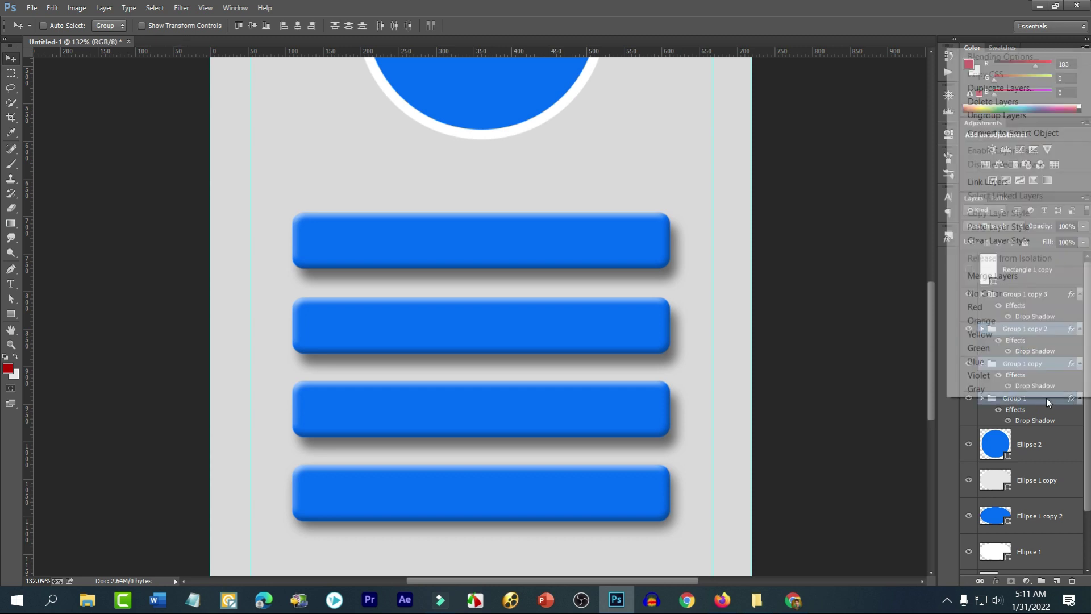
left_click(1012, 227)
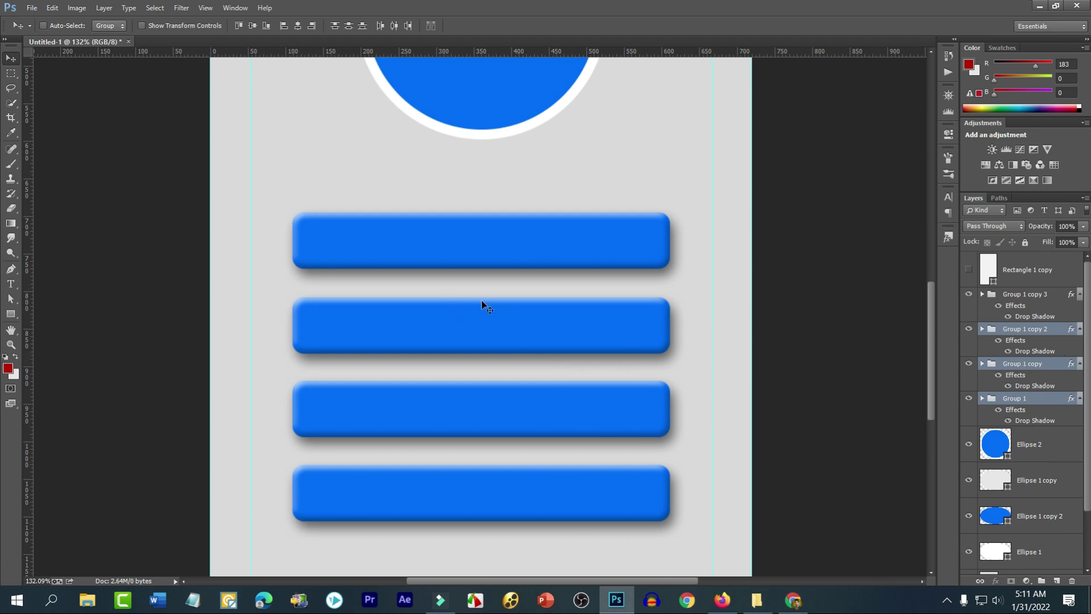
- Move the upper three buttons down slightly, then the top two down about 8 px
scroll(480, 316, "up", 2)
left_click_drag(503, 322, 499, 337)
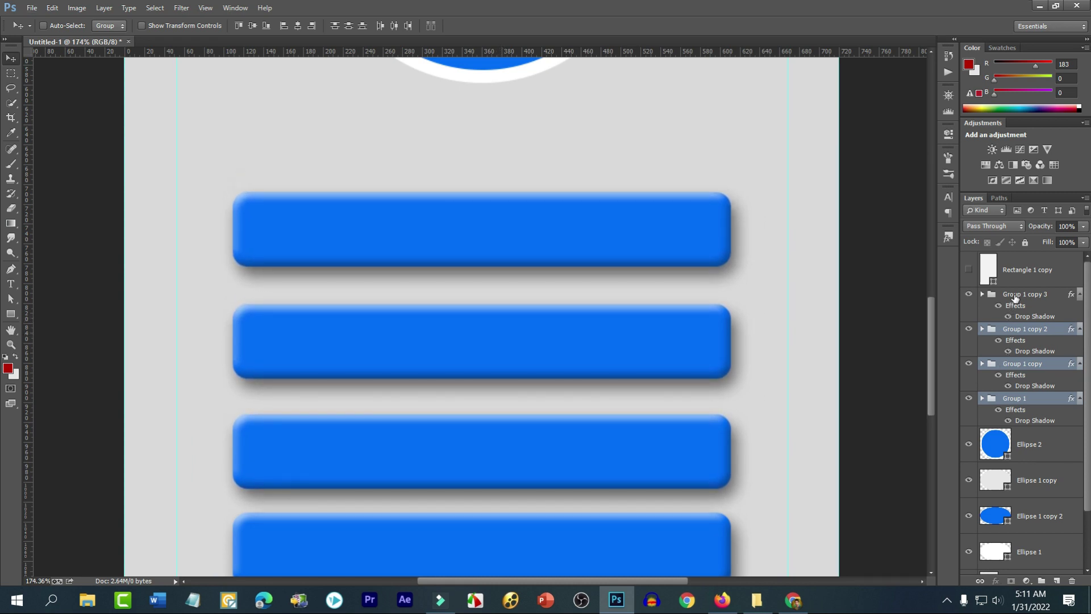
left_click(968, 329)
left_click(1023, 331, "ctrl")
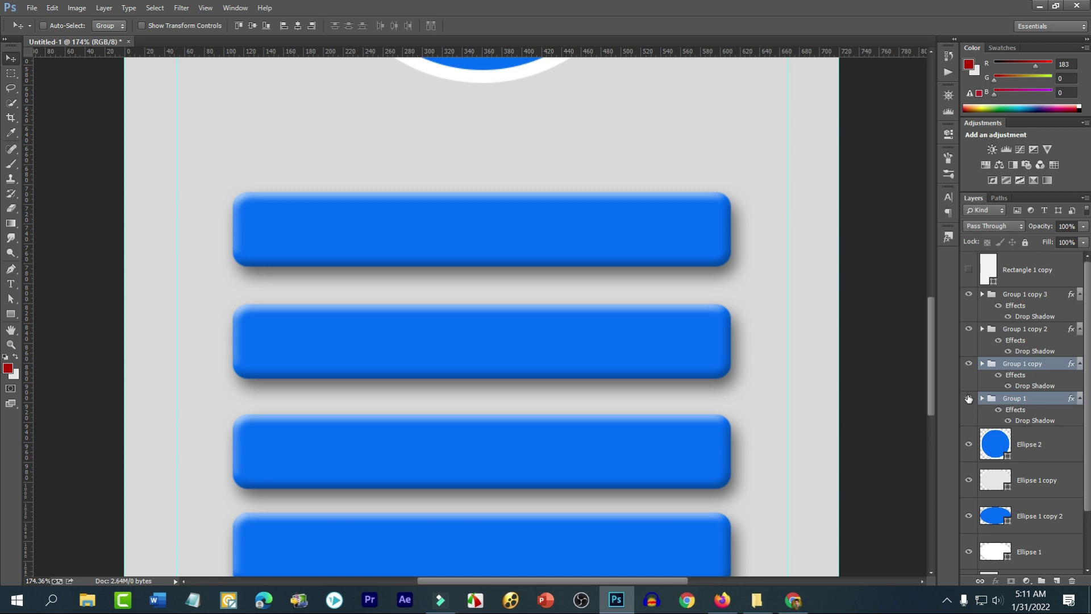
left_click_drag(500, 286, 501, 298)
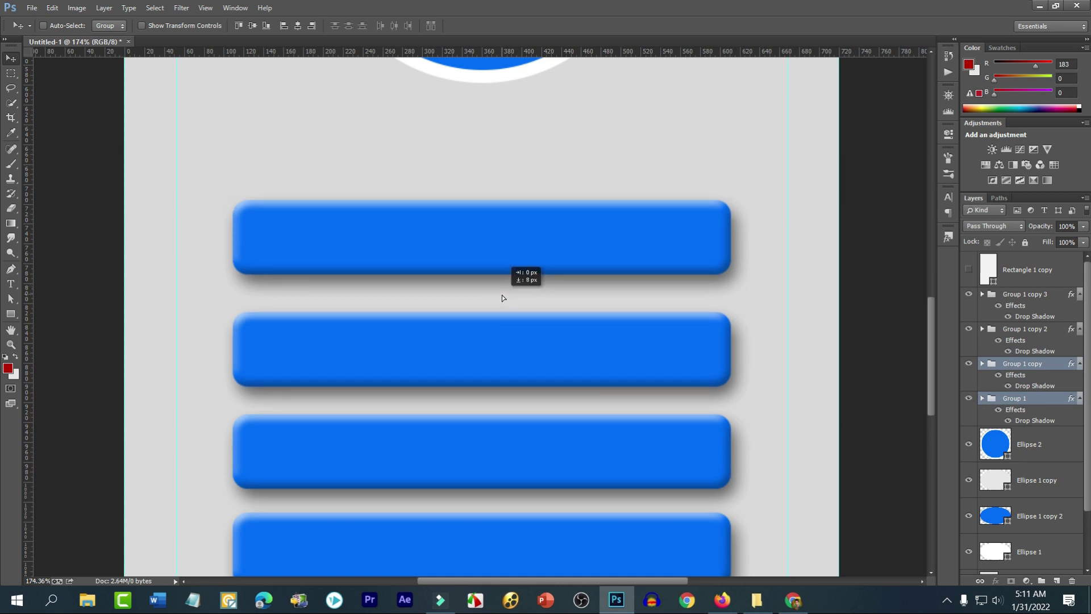
- Move the Group 1 top button down 8 px to even out the gaps
left_click(1039, 400)
left_click_drag(595, 267, 595, 270)
scroll(591, 295, "down", 5, "alt")
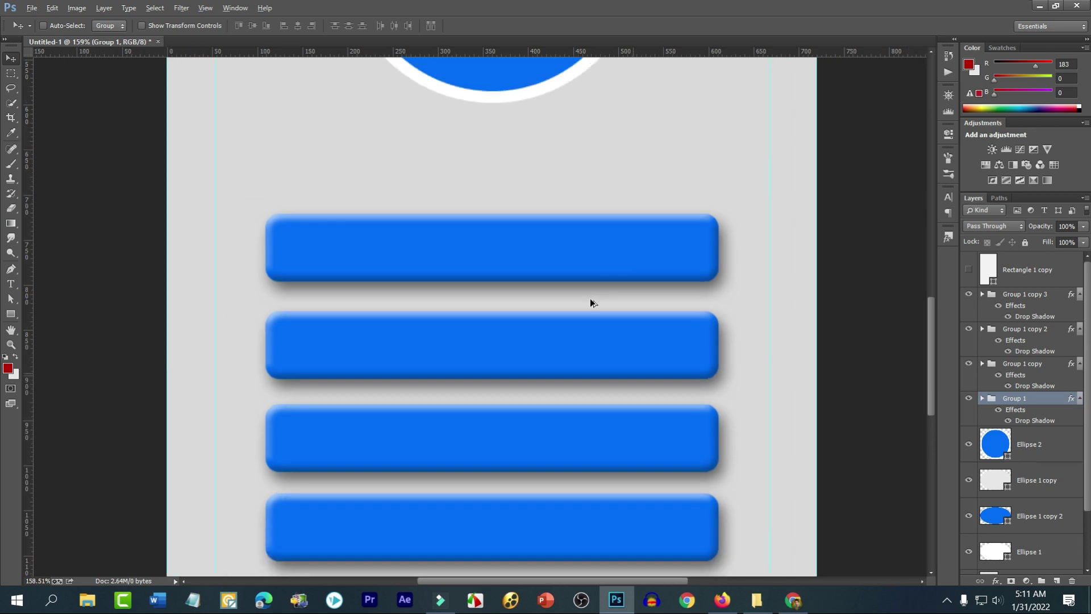
scroll(594, 314, "down", 2)
scroll(530, 426, "up", 2)
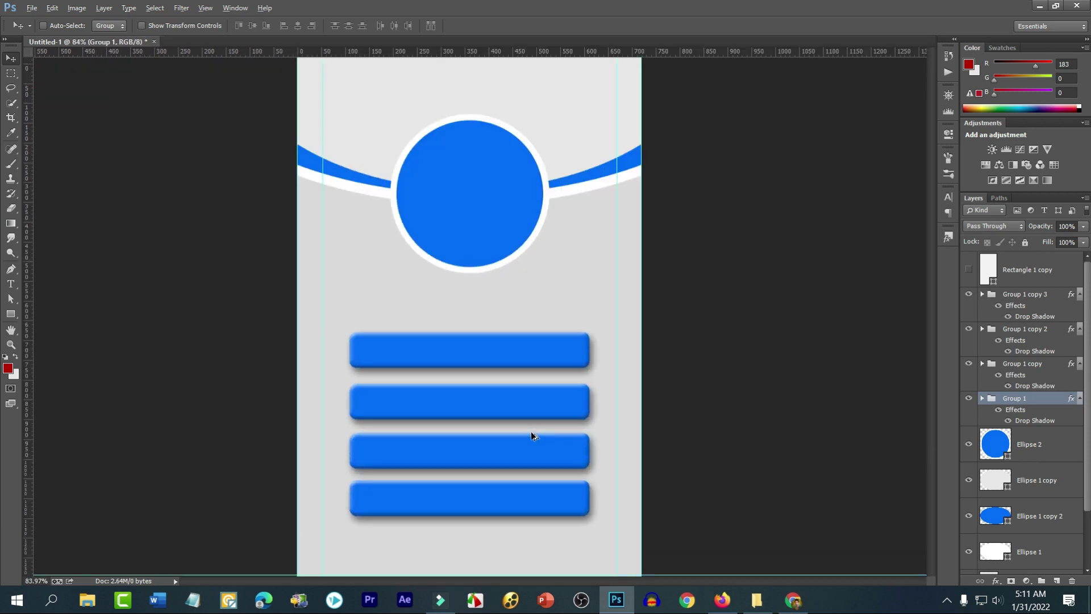
scroll(537, 423, "up", 1)
scroll(528, 413, "down", 1)
scroll(476, 407, "down", 1)
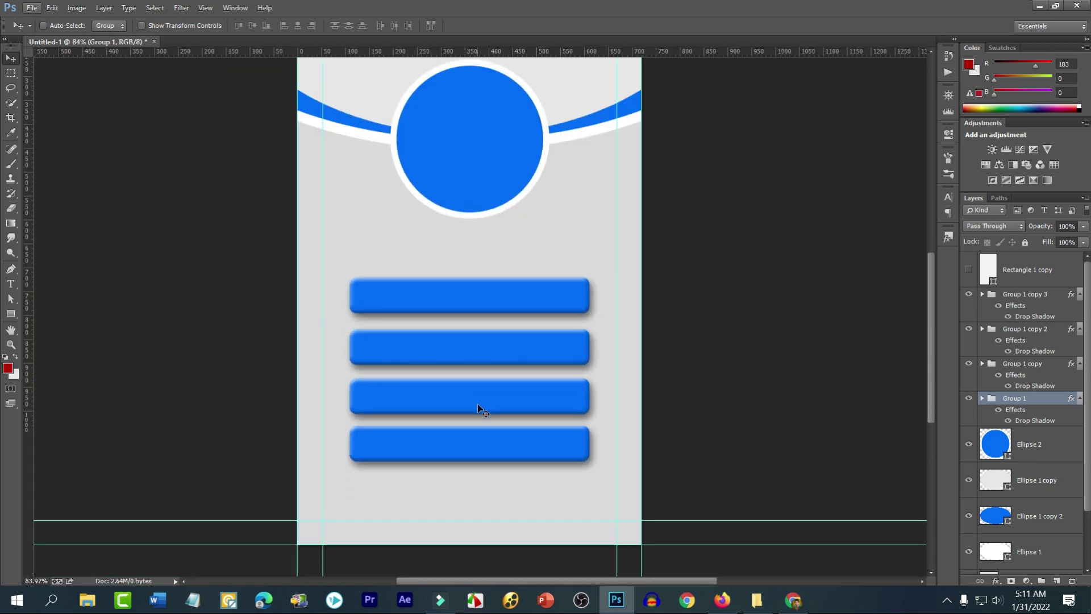
scroll(483, 412, "down", 1)
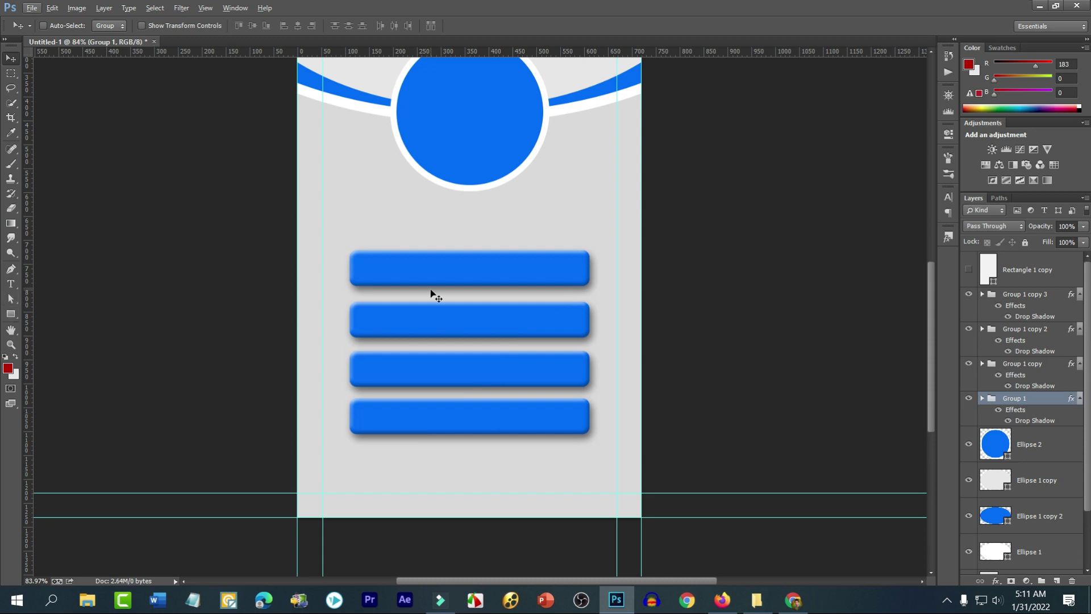
scroll(379, 265, "up", 1)
scroll(380, 266, "up", 1)
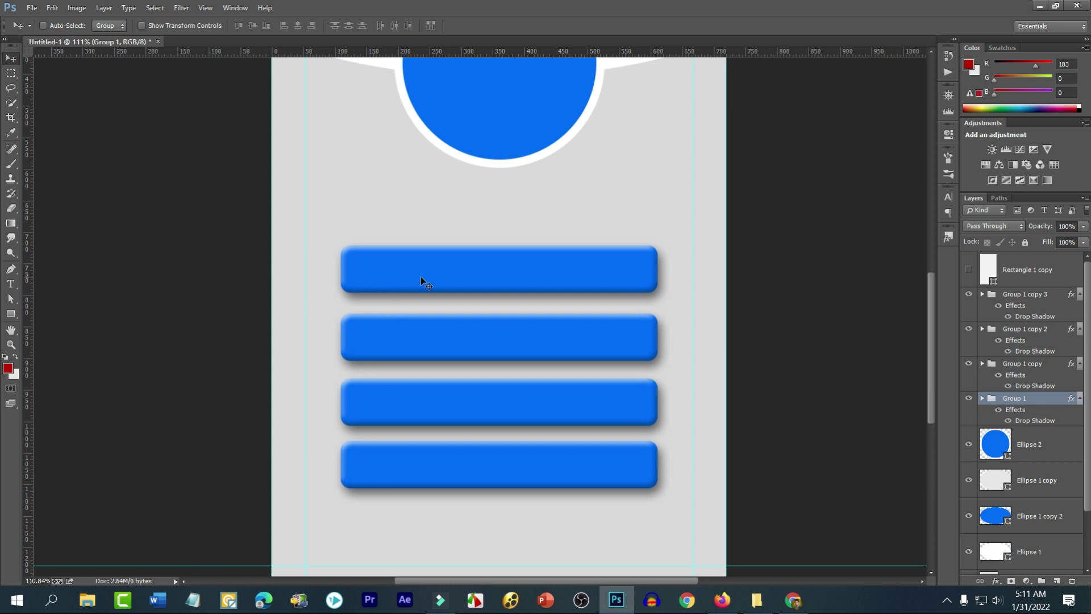
- Choose the phone custom shape, draw a trial phone on the top button, then undo it
left_click(10, 314)
left_click(52, 365)
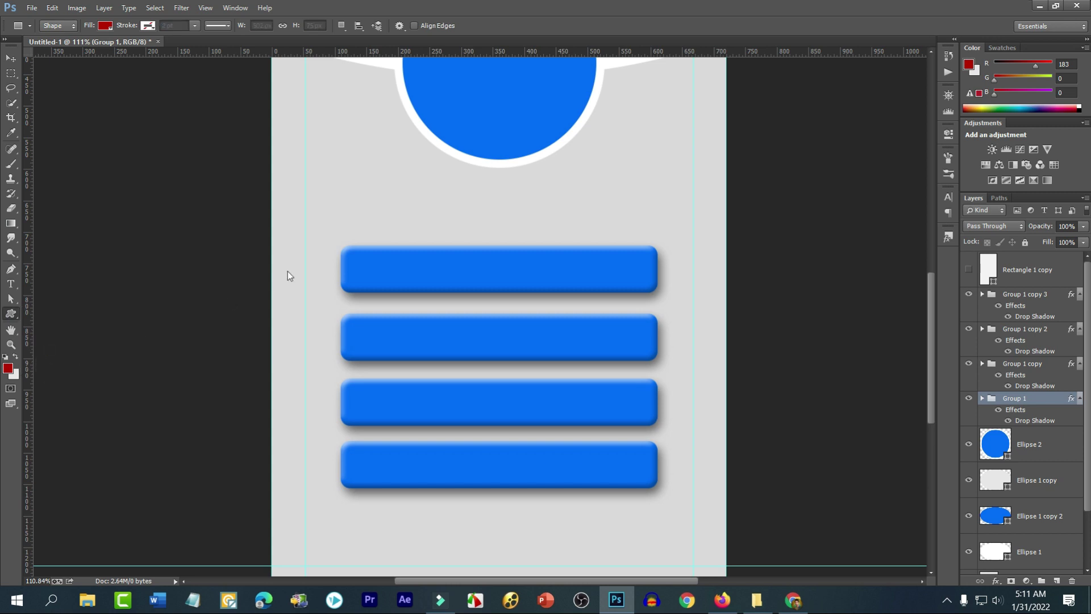
left_click(446, 26)
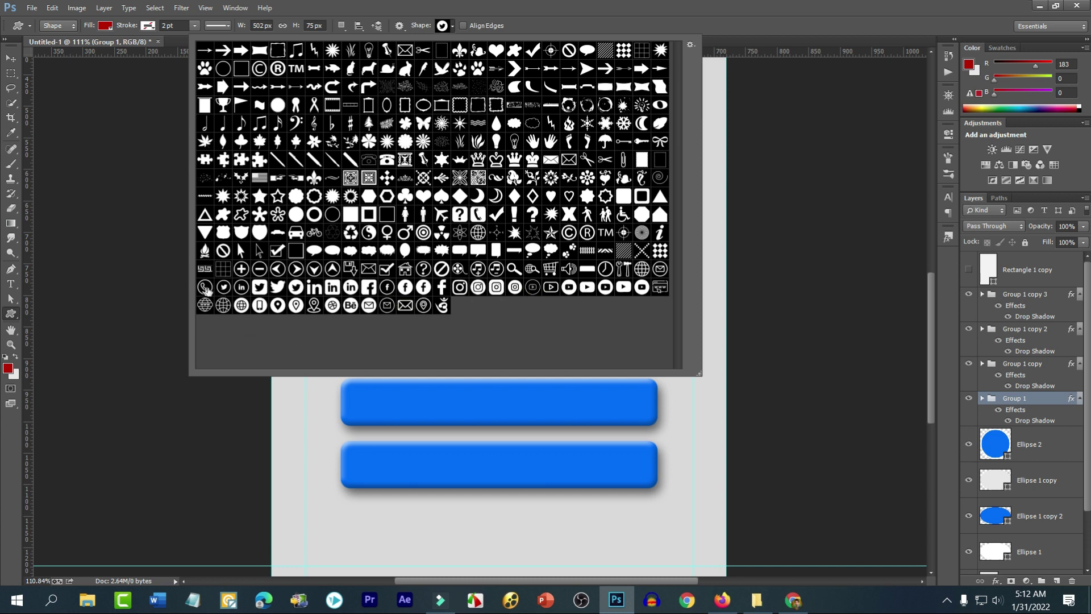
left_click(259, 306)
left_click(744, 17)
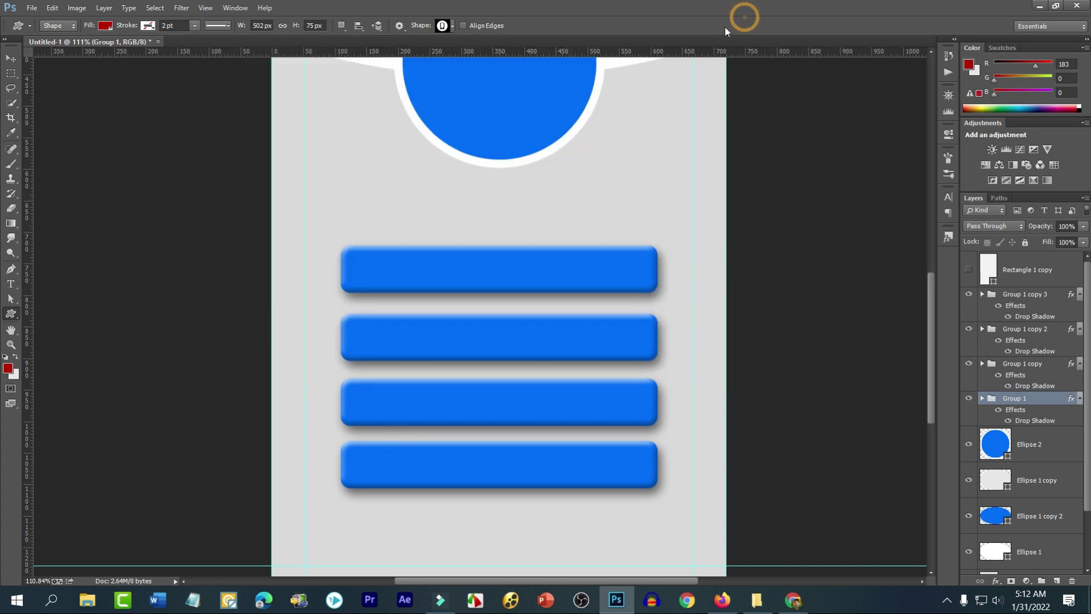
scroll(352, 282, "up", 5, "alt")
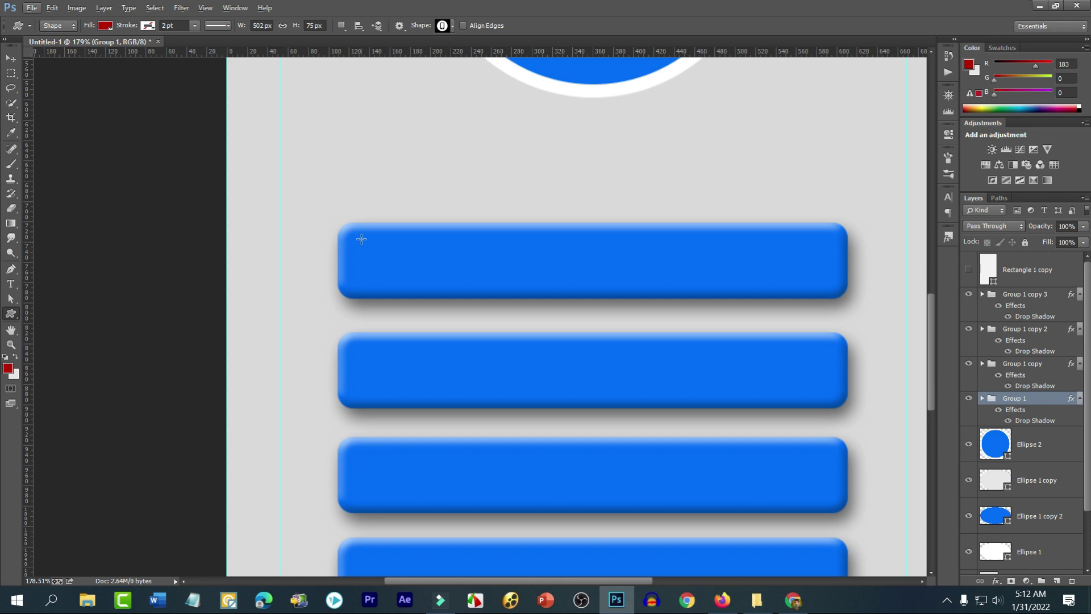
left_click_drag(357, 231, 413, 296)
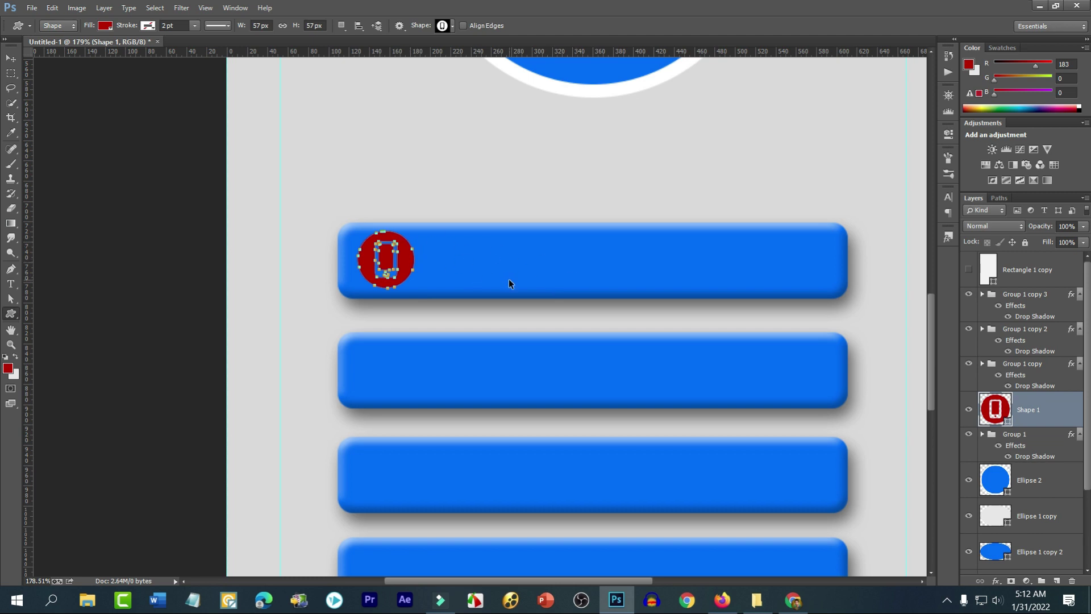
key("ctrl+z")
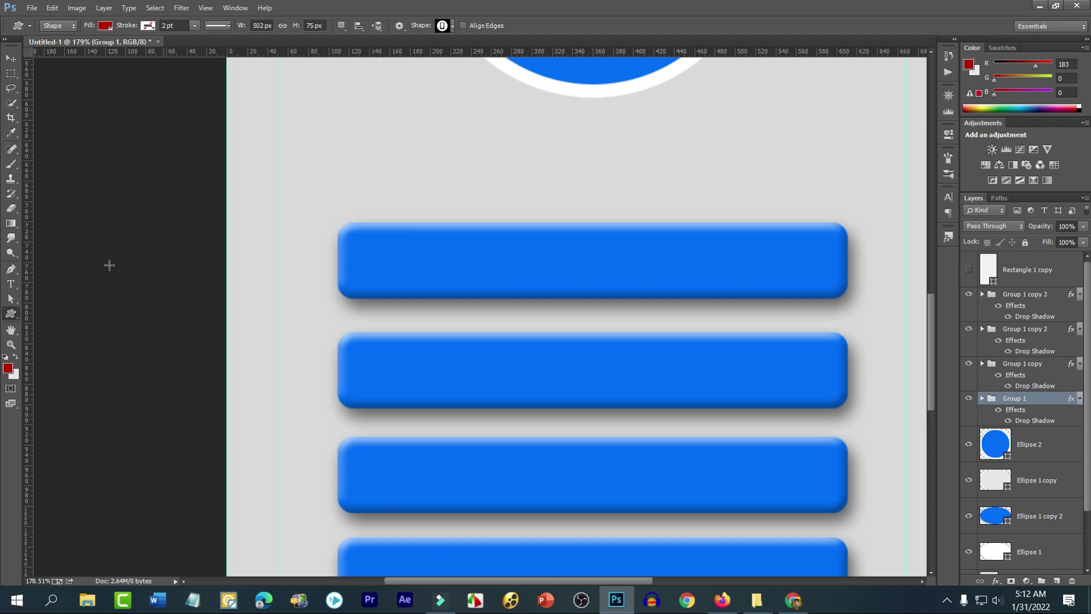
- Create a phone shape at a typed size, then undo the oversized result
left_click(462, 171)
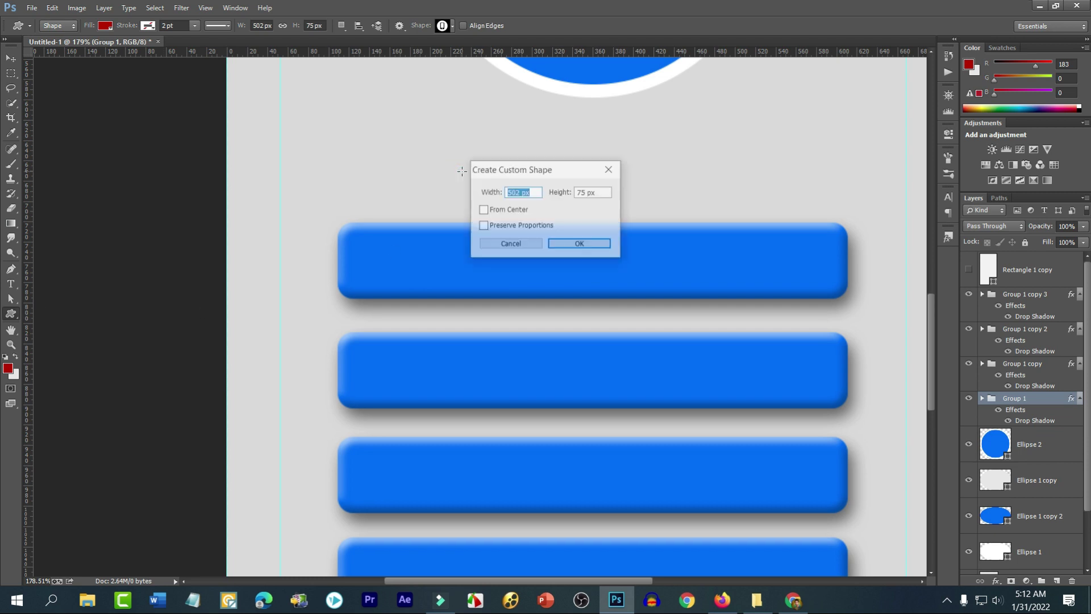
double_click(518, 193)
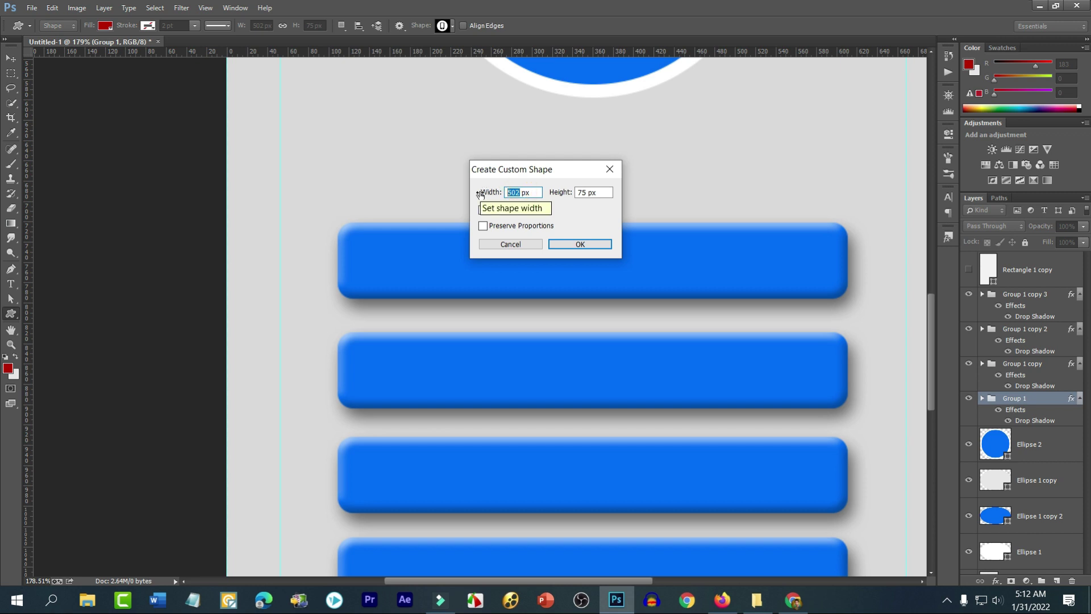
type("1")
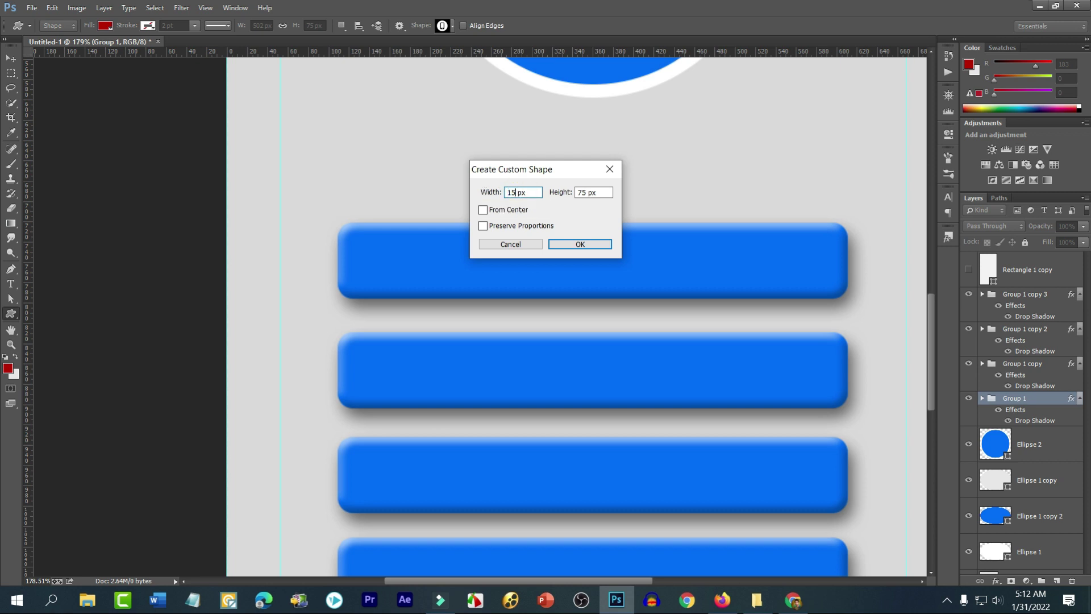
double_click(585, 193)
type("150")
left_click(588, 243)
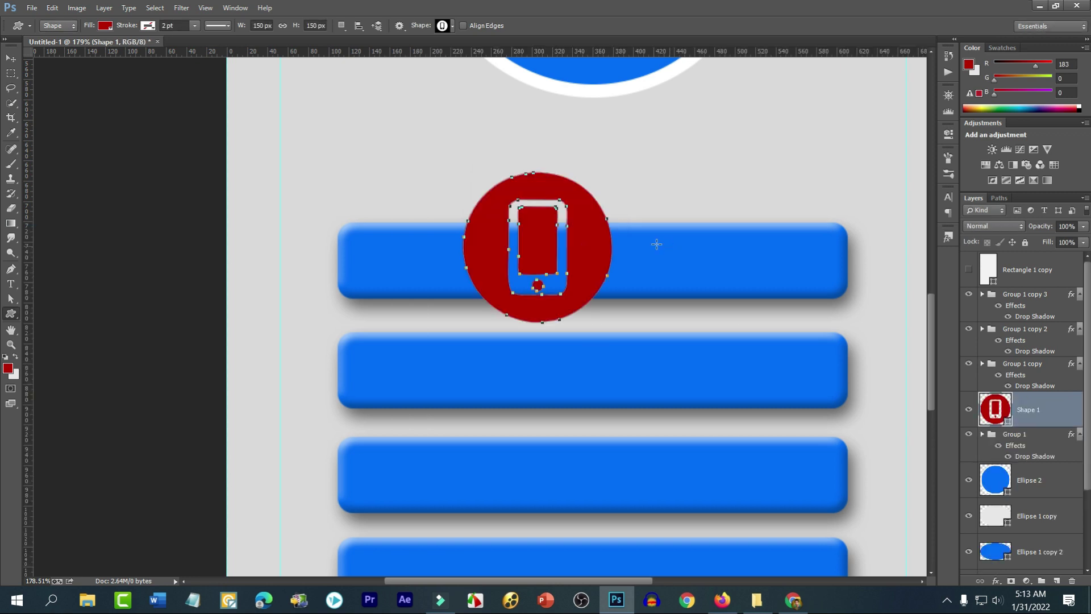
key("ctrl+z")
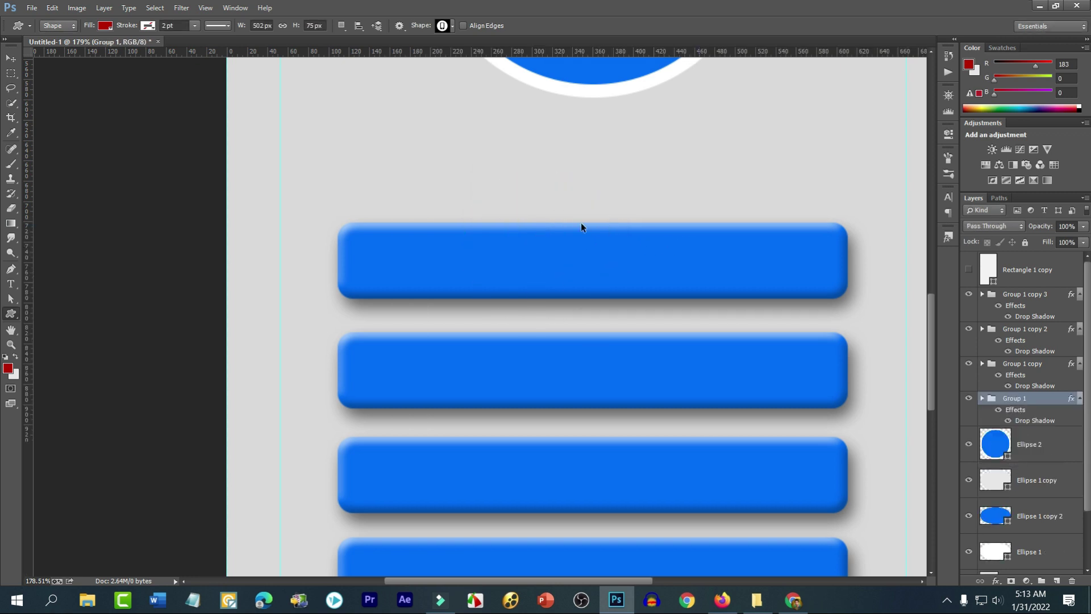
- Create an 85 x 85 px phone custom shape
left_click(551, 185)
double_click(520, 192)
type("1")
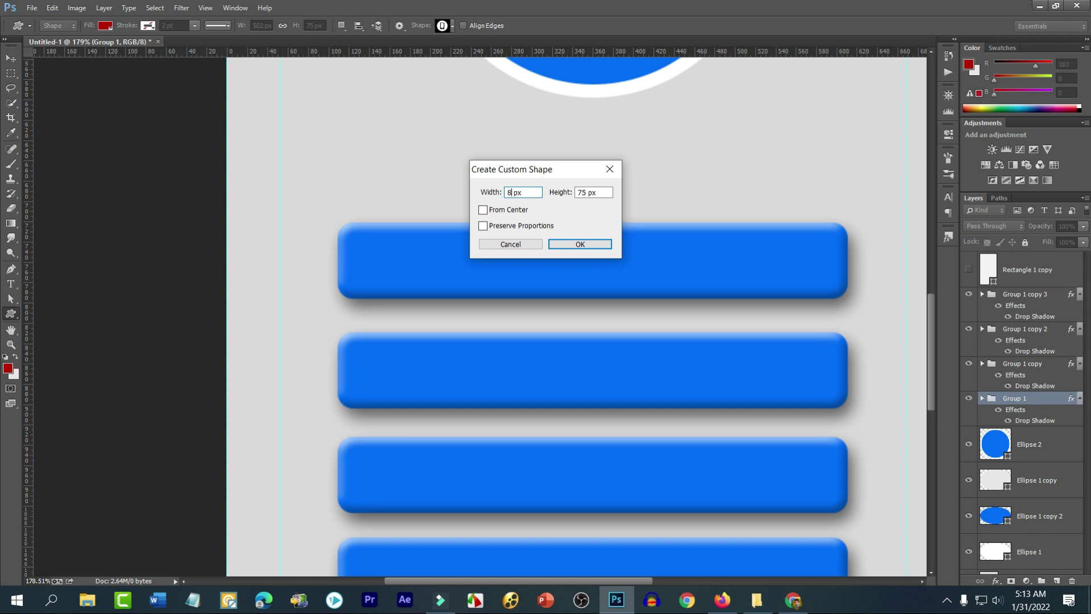
double_click(580, 192)
type("85")
left_click(574, 246)
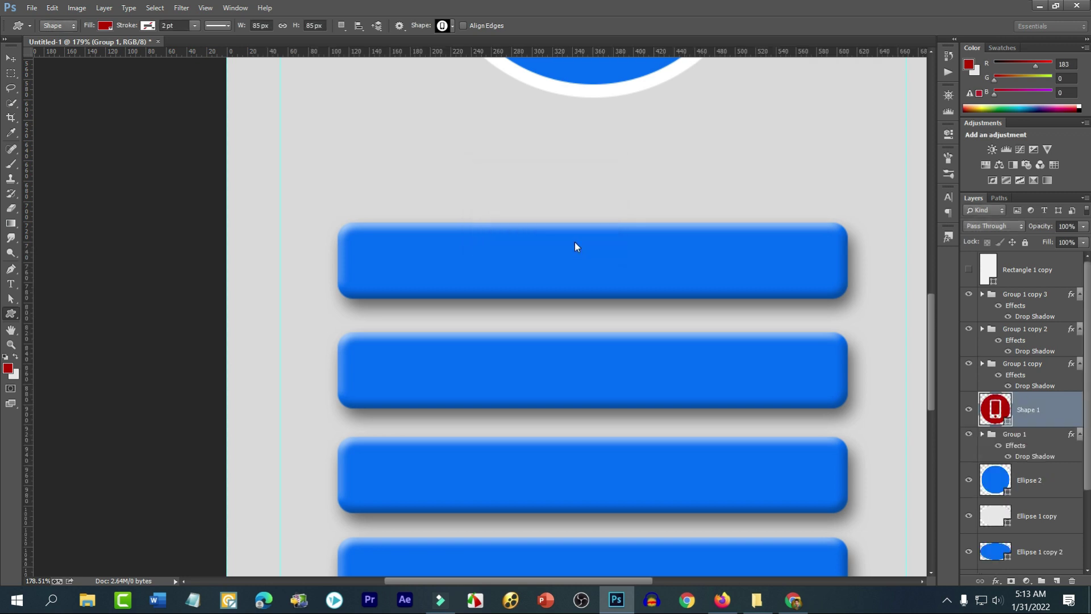
- Colour the phone shape white, move it onto the top button, then hide its layer
double_click(997, 410)
left_click_drag(747, 153, 667, 115)
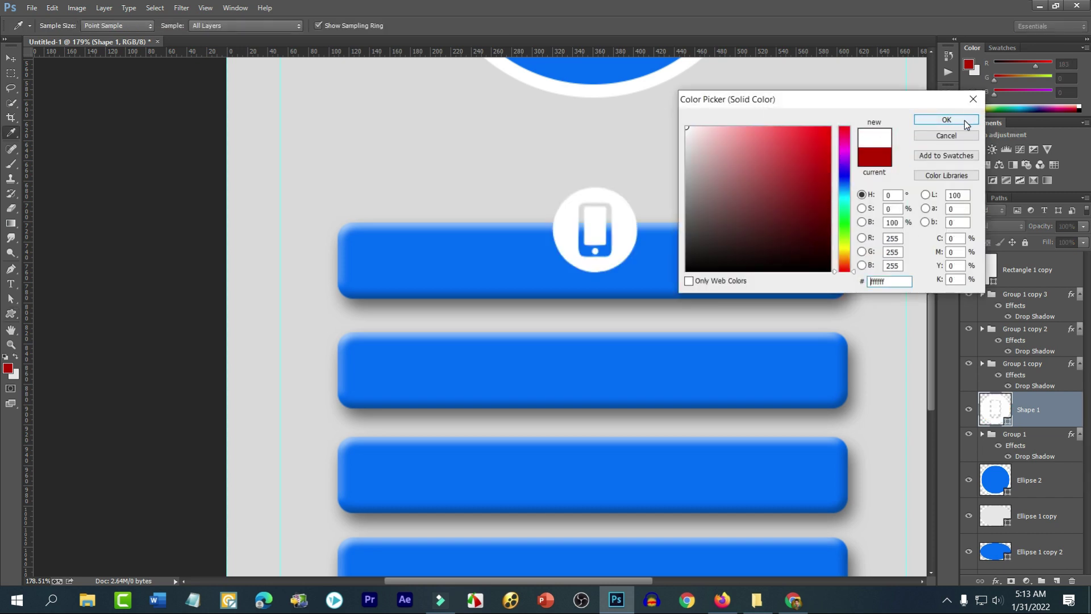
left_click(946, 119)
key("v")
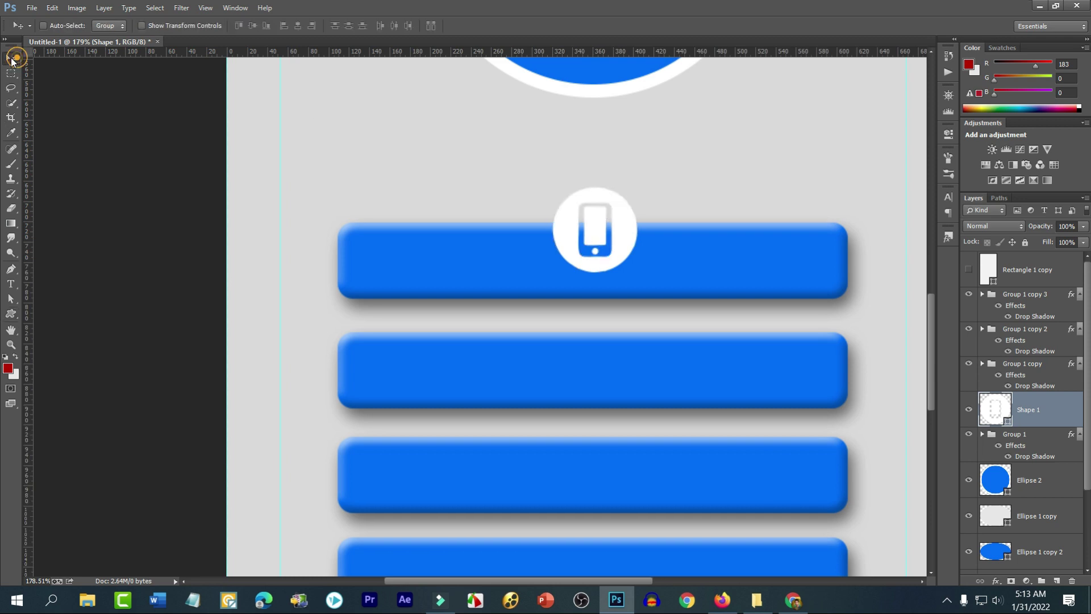
left_click_drag(630, 242, 417, 268)
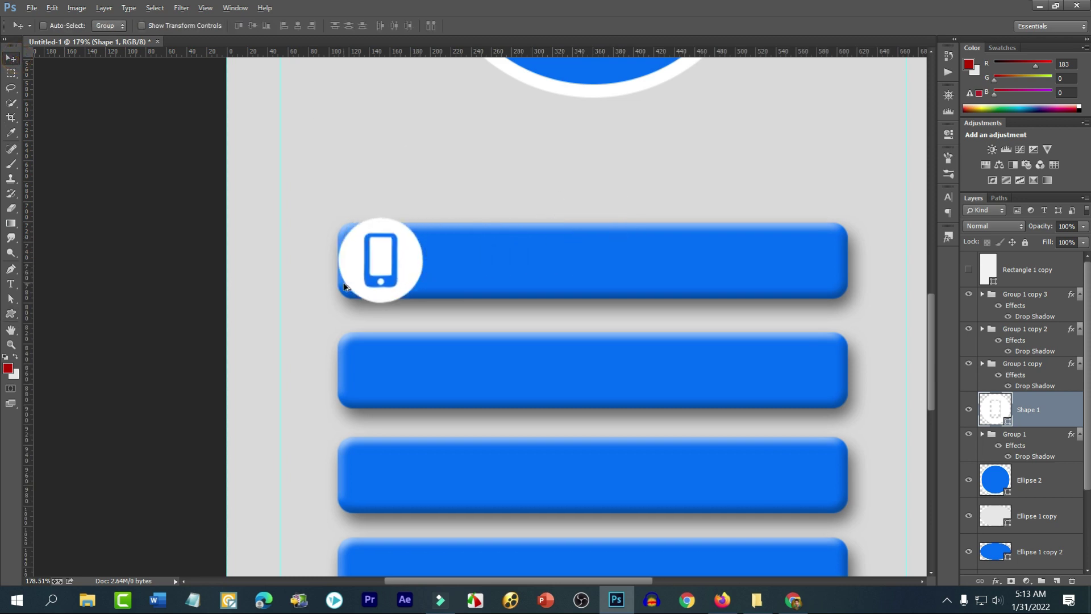
scroll(342, 283, "up", 3)
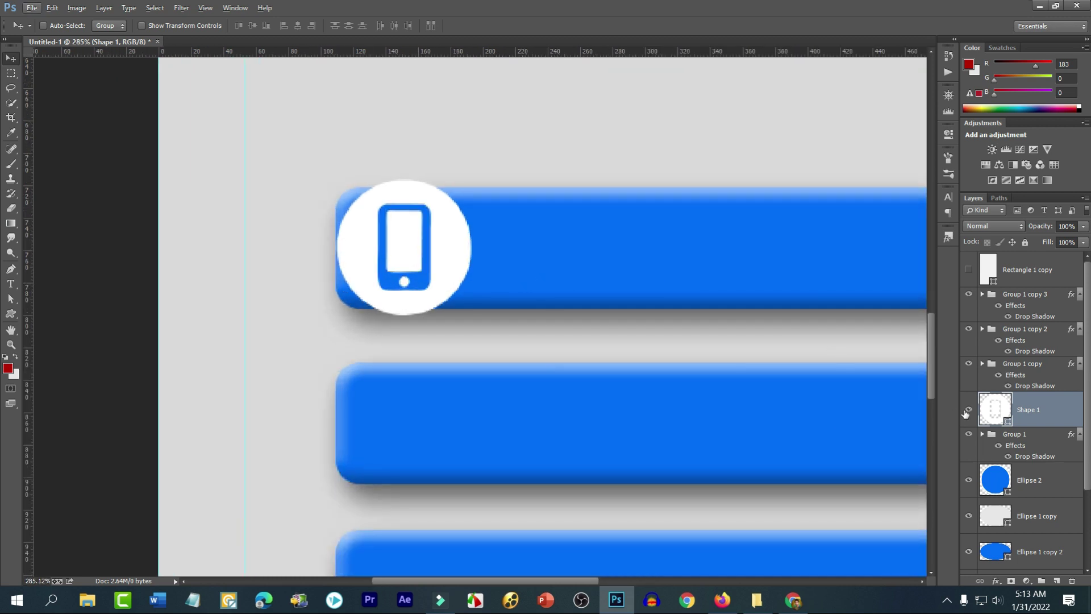
left_click(969, 410)
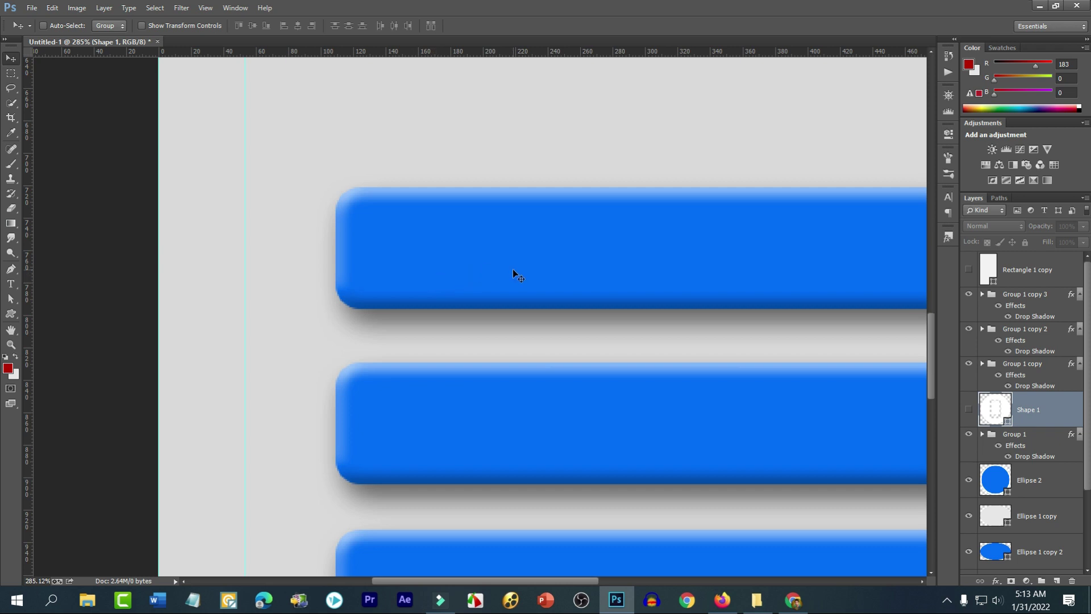
- Create a new 65 x 65 px phone badge custom shape
left_click_drag(11, 314, 78, 370)
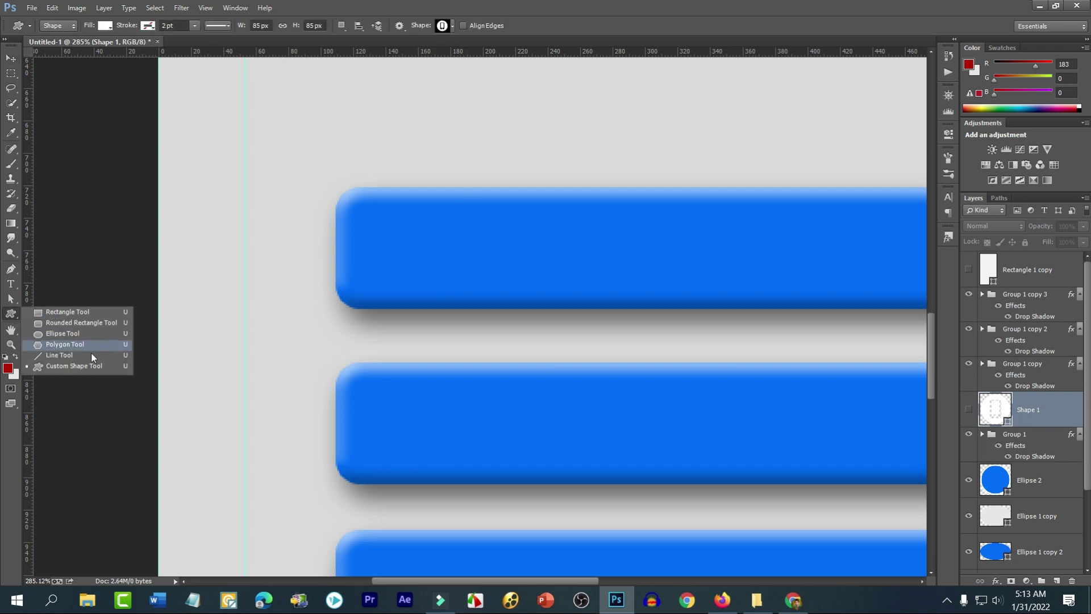
left_click(442, 130)
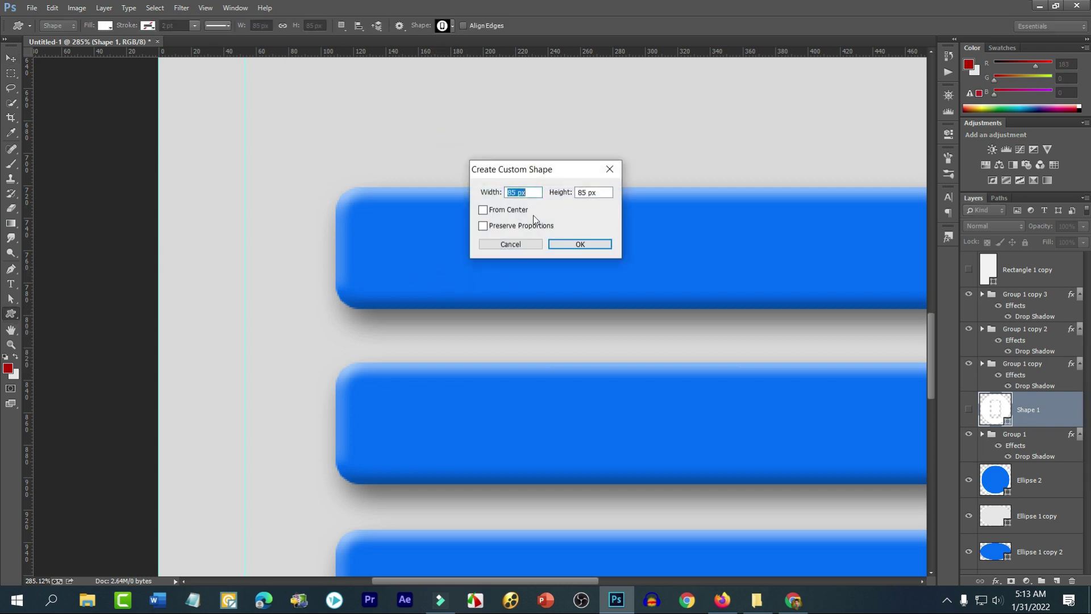
double_click(511, 193)
type("65")
double_click(584, 192)
type("6")
left_click(594, 243)
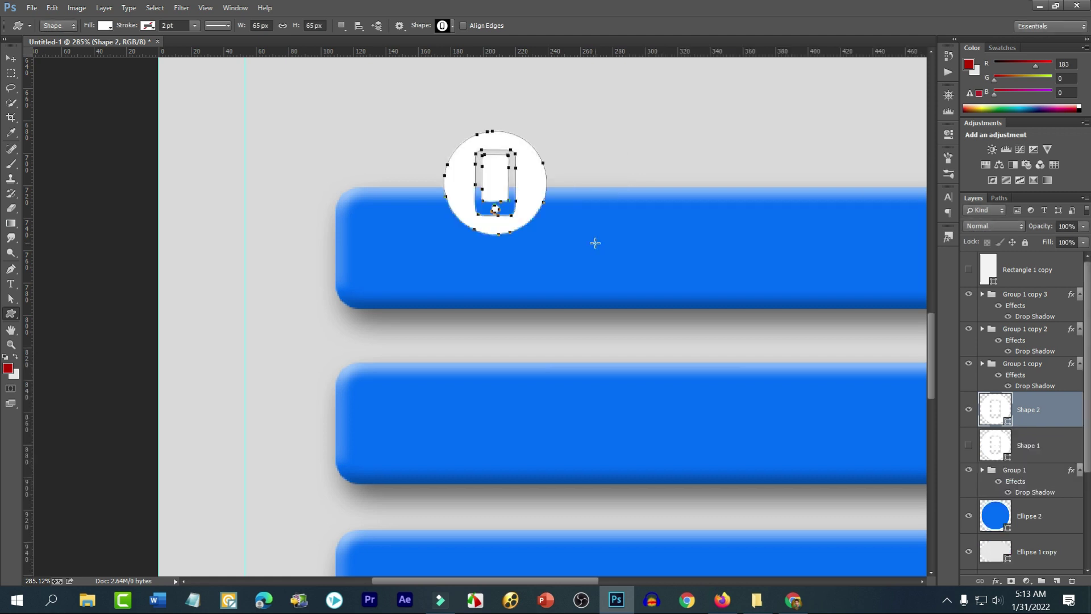
- Move the 65 px phone badge into the top button's left end
left_click(10, 58)
left_click_drag(500, 183, 416, 241)
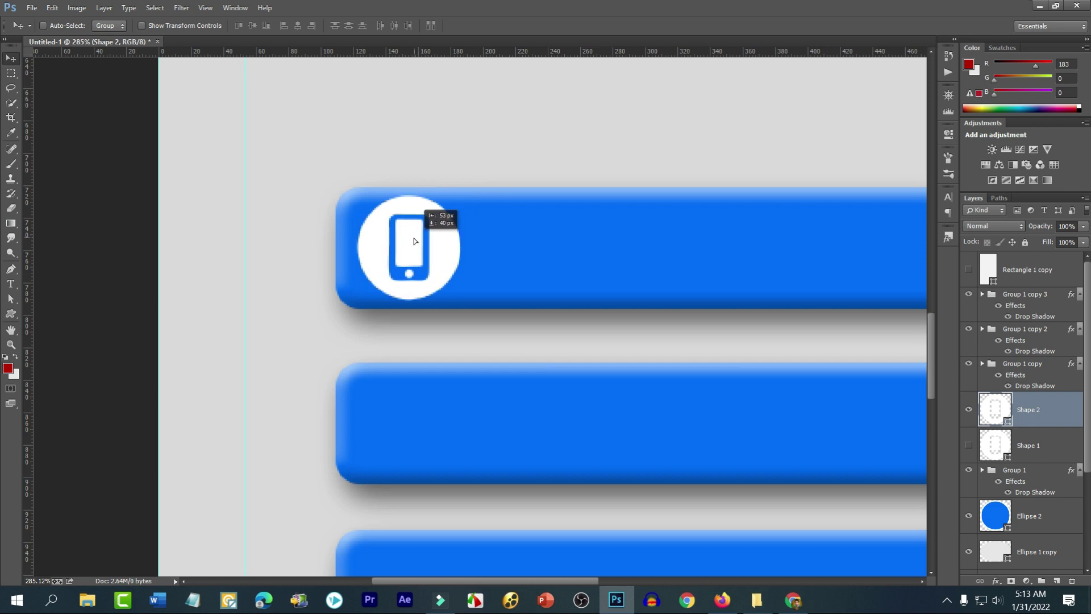
left_click_drag(417, 241, 415, 249)
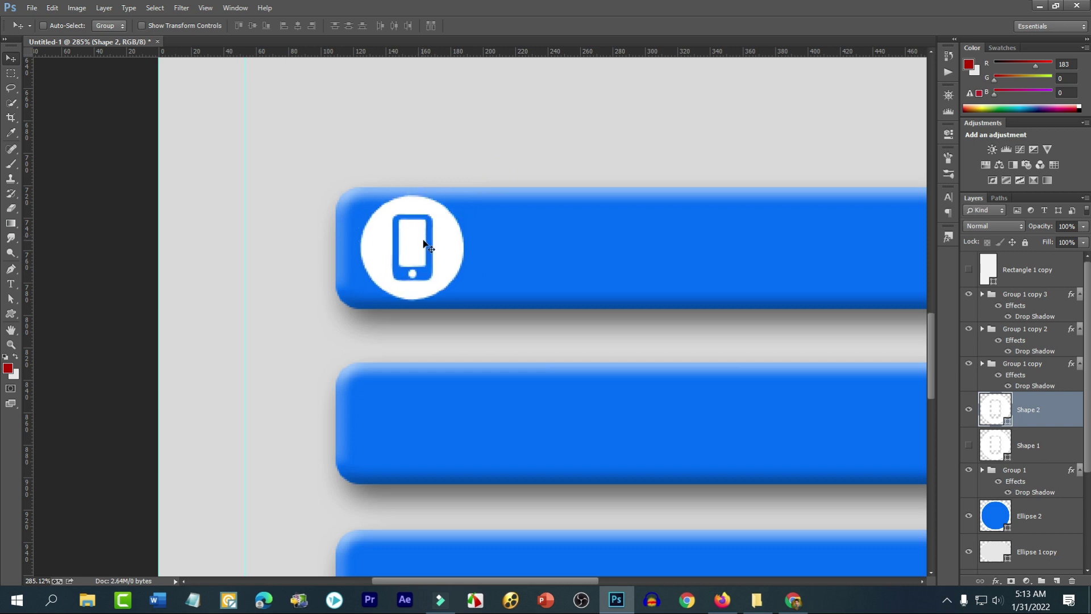
scroll(414, 250, "down", 1)
scroll(414, 250, "down", 3)
scroll(425, 325, "up", 2)
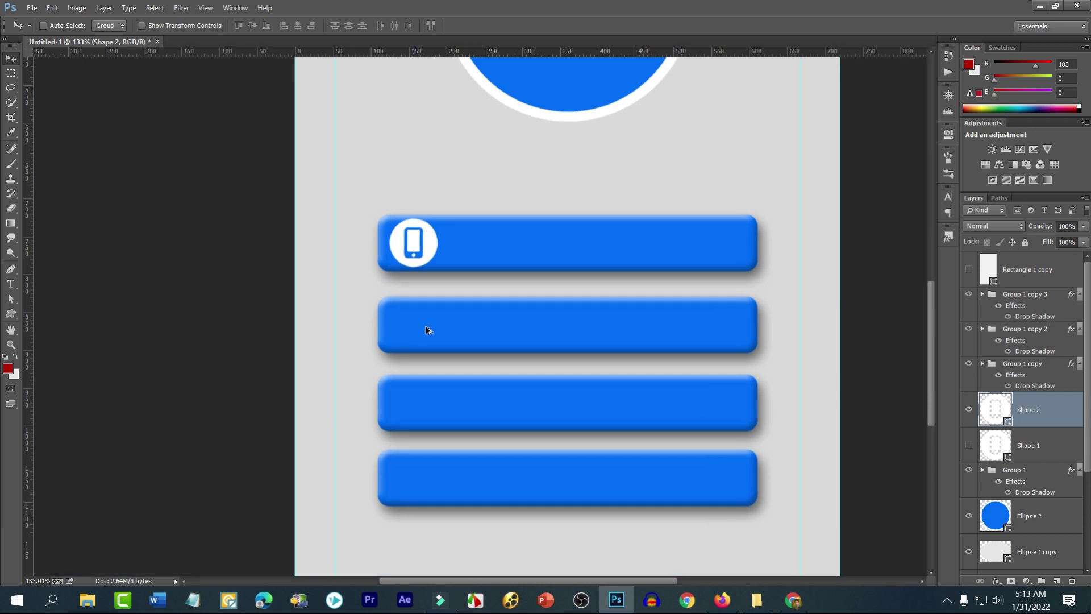
scroll(446, 324, "down", 1)
scroll(456, 295, "up", 2)
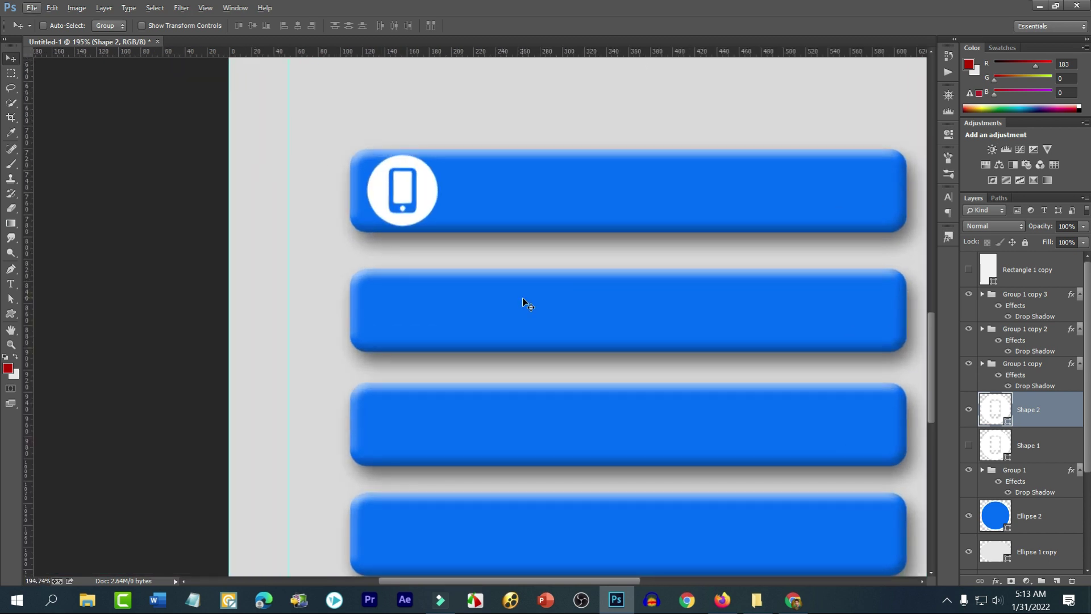
- Create a 65 px location-pin custom shape on the second button
left_click(11, 314)
right_click(11, 313)
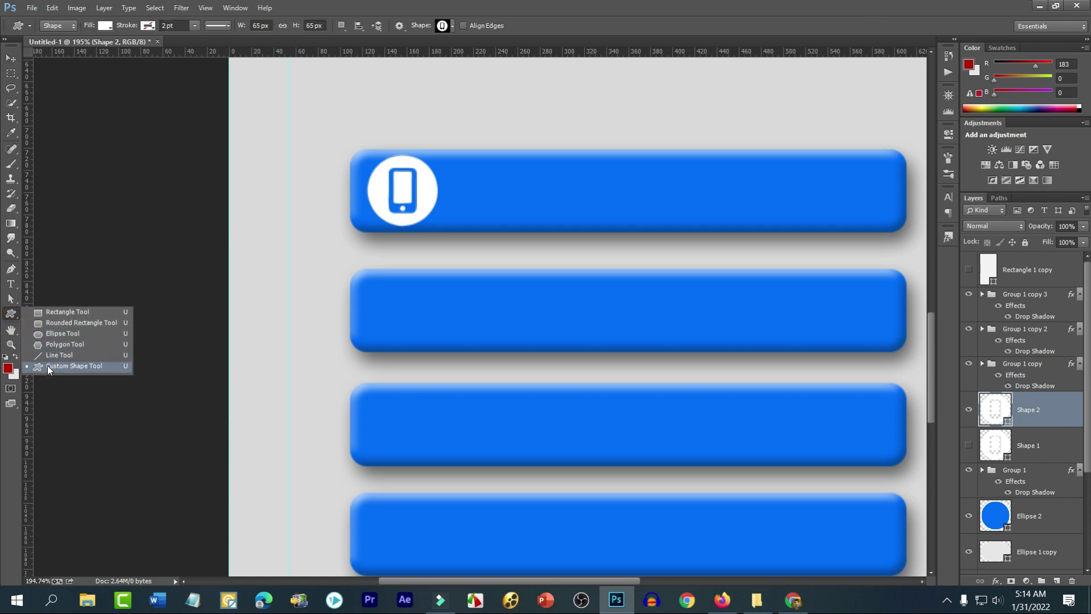
left_click(48, 367)
left_click(446, 30)
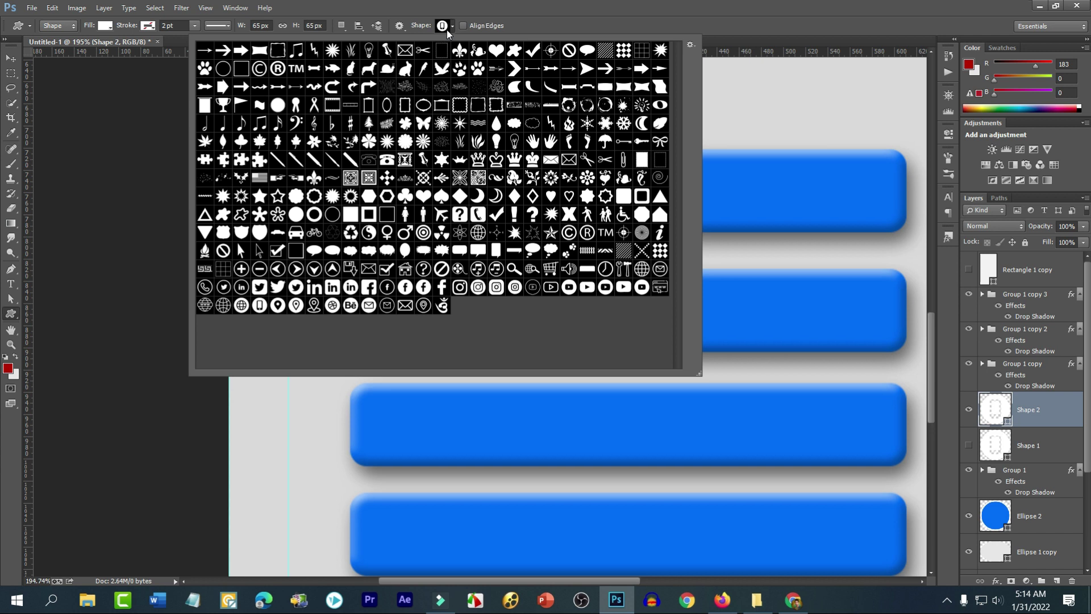
left_click(277, 307)
left_click(296, 307)
left_click(687, 5)
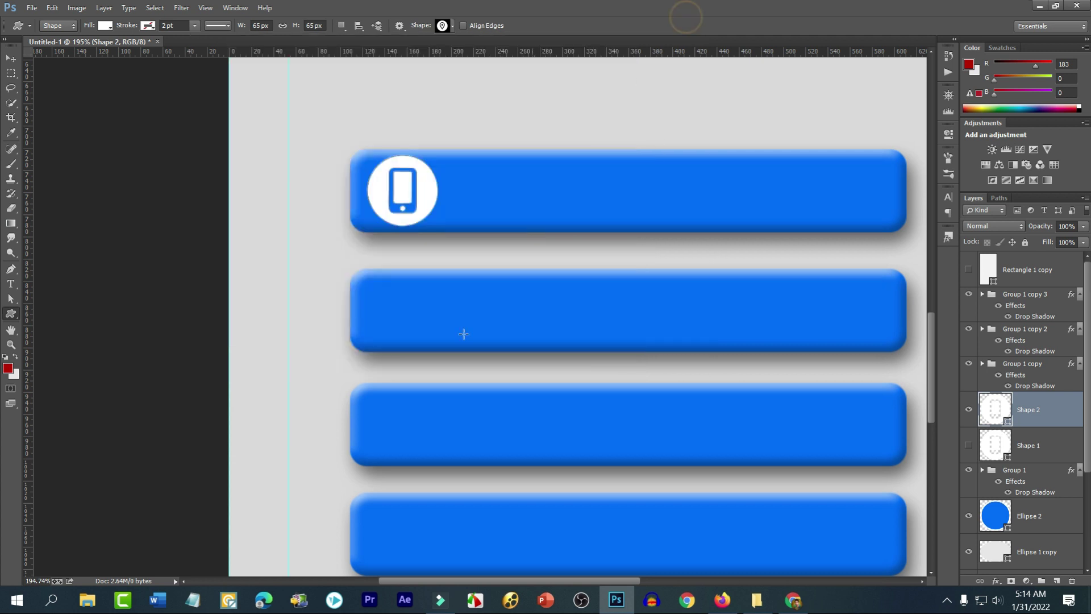
left_click(419, 302)
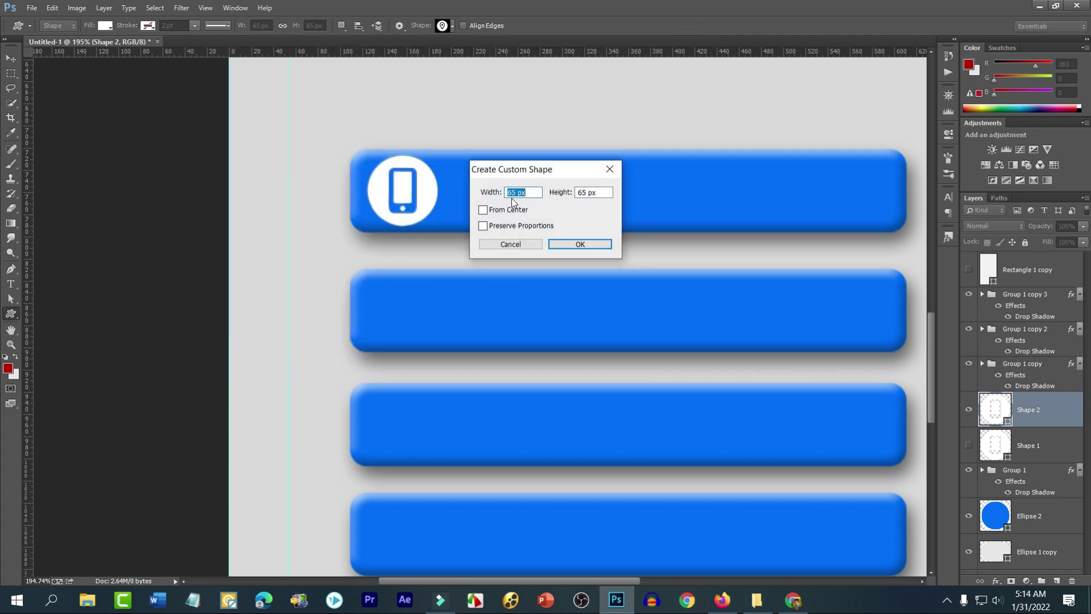
left_click(580, 243)
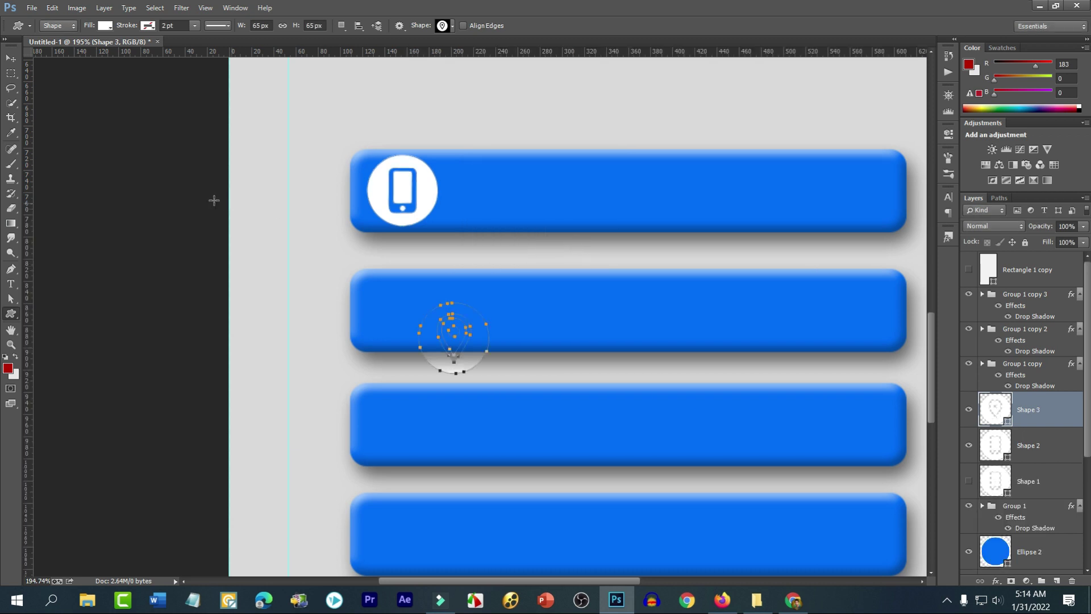
- Move both icon layers above the button groups and align the pin under the phone icon
left_click(10, 58)
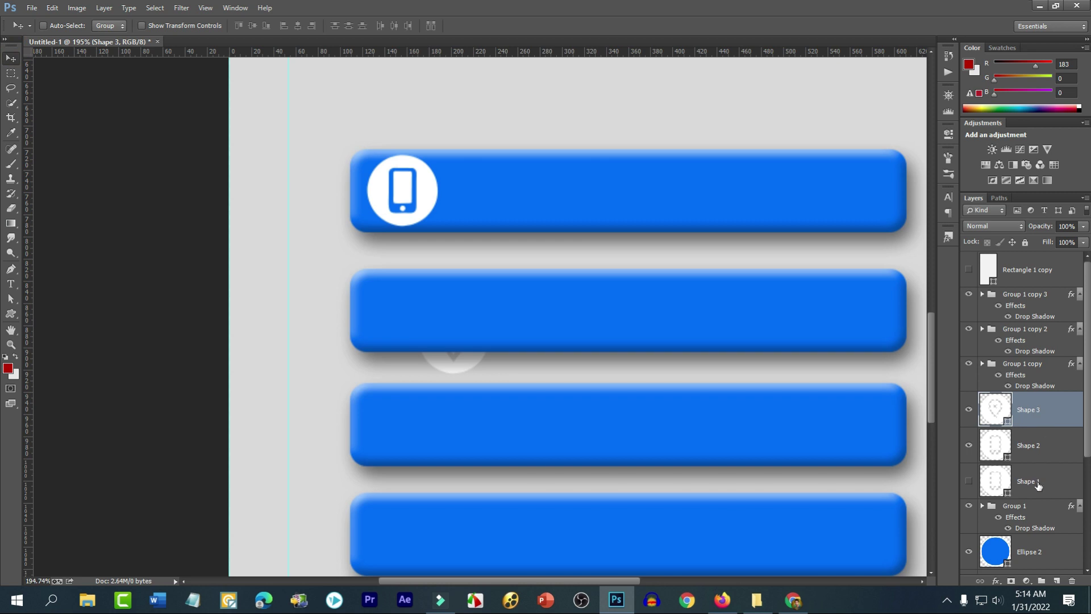
left_click(1029, 456, "shift")
left_click_drag(1033, 443, 1016, 286)
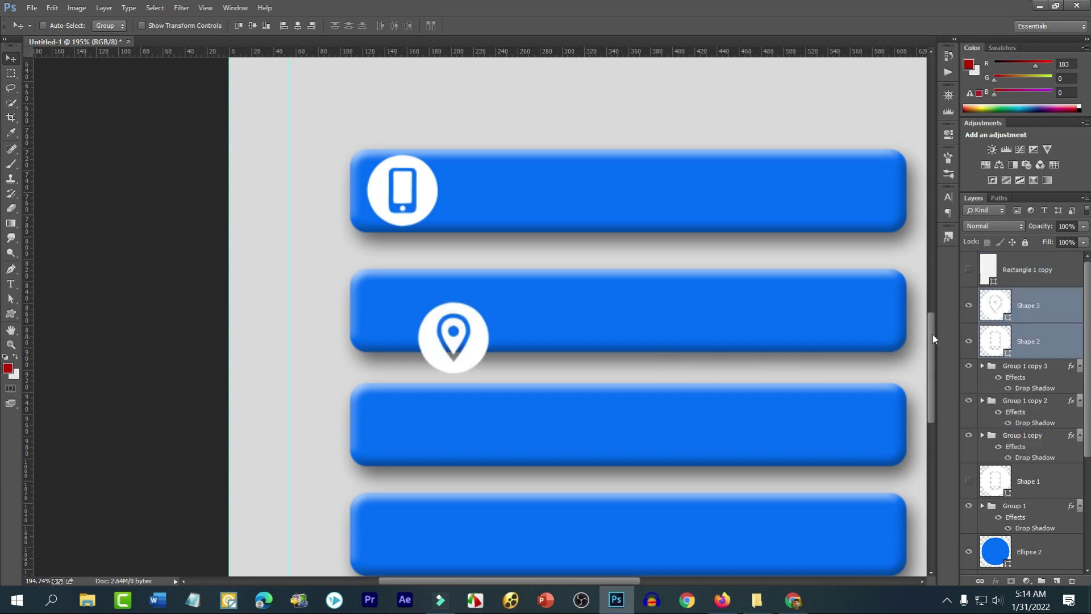
left_click(1028, 317)
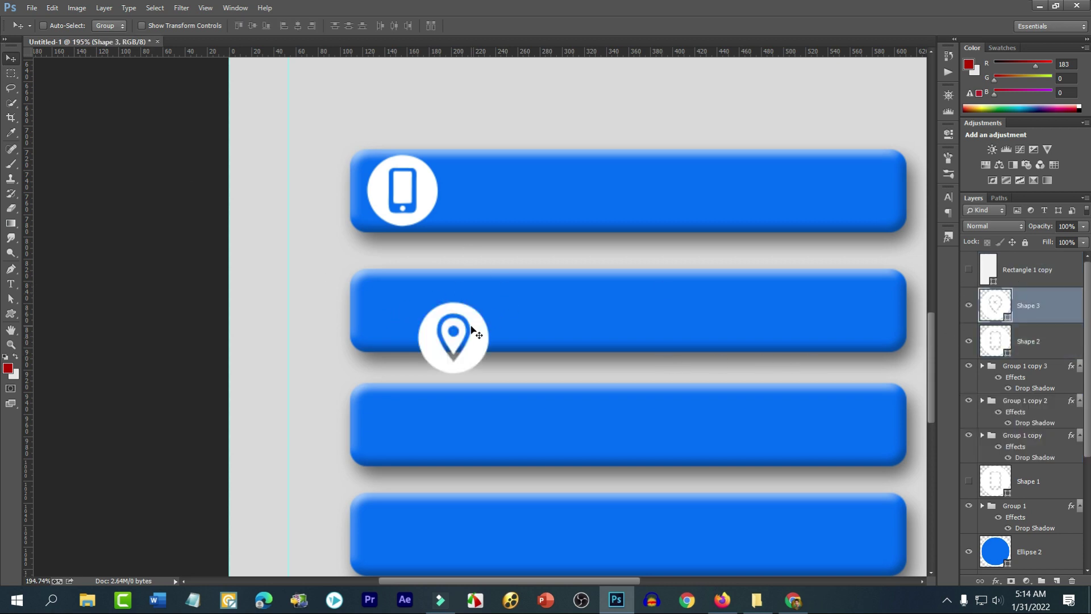
left_click_drag(472, 330, 419, 279)
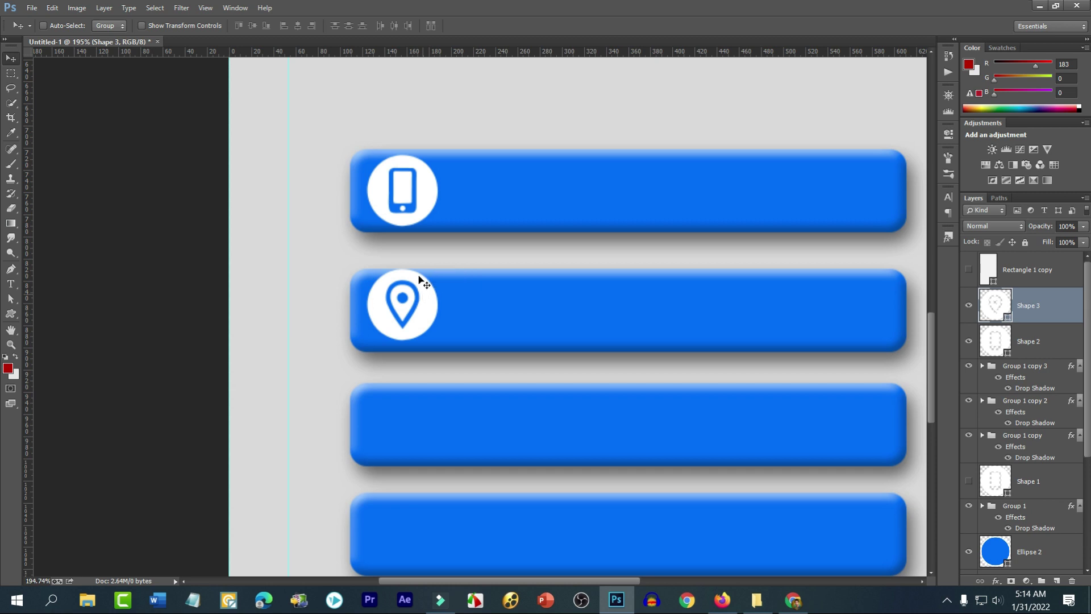
- Add vertical guides at 124 px and at the badges' right edge
left_click_drag(28, 294, 368, 305)
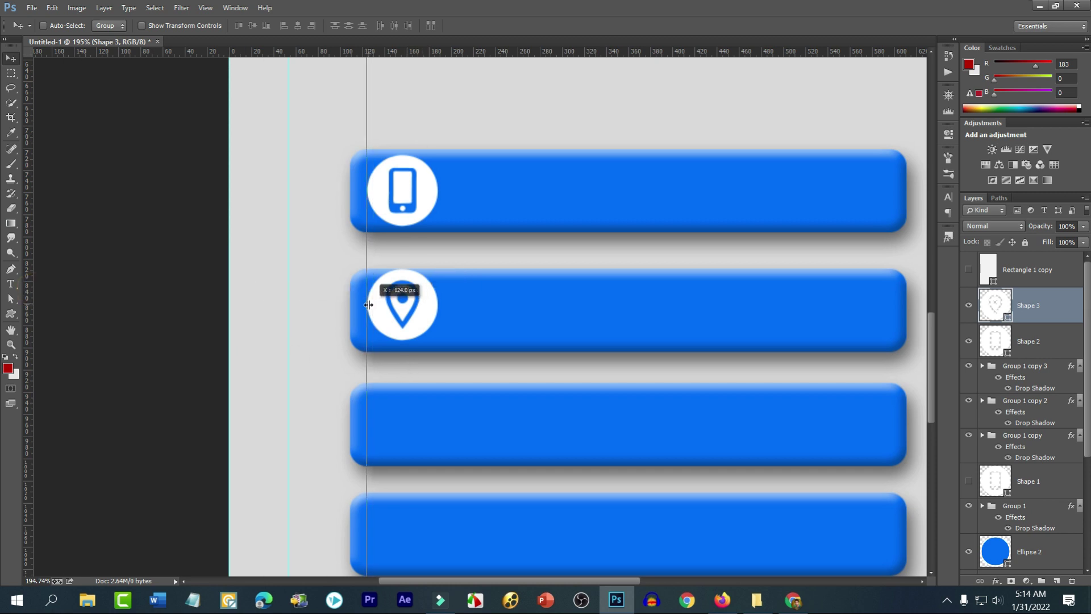
mouse_move(28, 258)
left_mouse_down()
mouse_move(466, 288)
mouse_move(432, 297)
left_mouse_up()
scroll(393, 285, "up", 3)
scroll(393, 285, "up", 3)
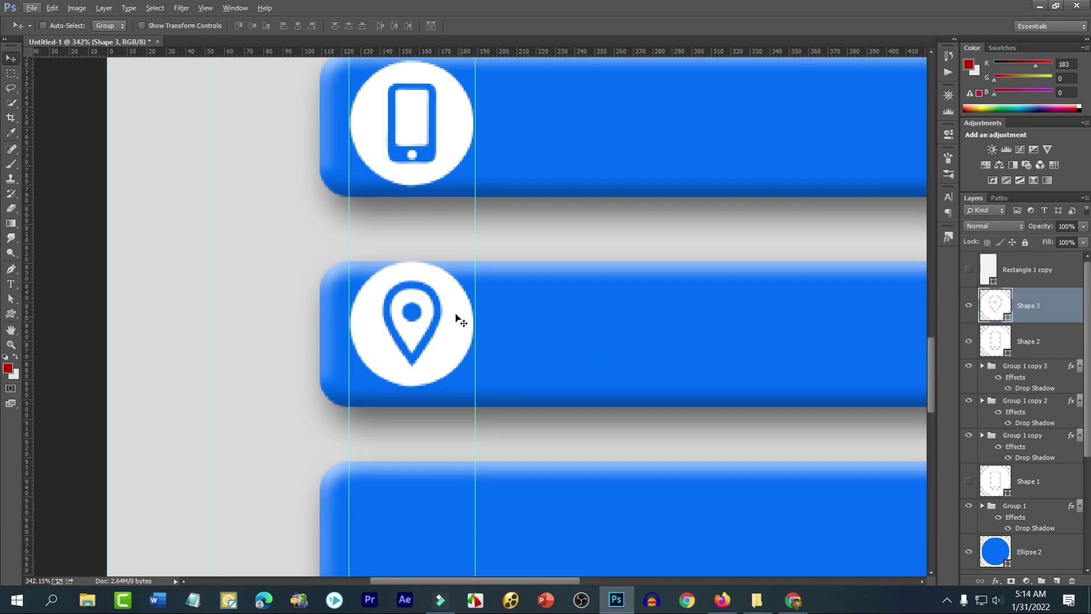
scroll(429, 338, "down", 1)
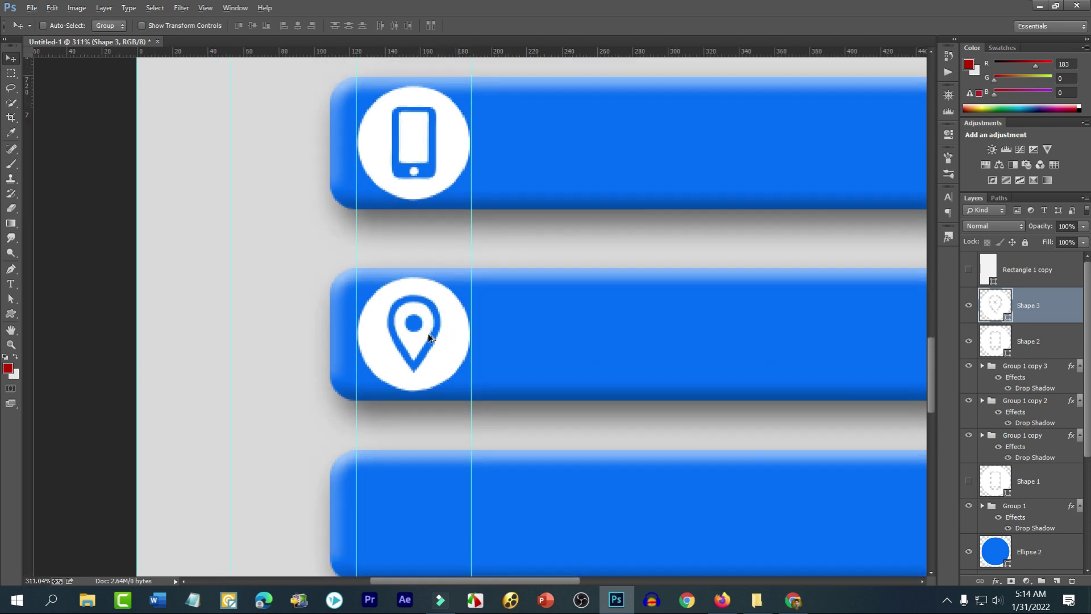
scroll(430, 338, "down", 5)
scroll(436, 339, "down", 2)
scroll(435, 339, "down", 3)
- Create a 65 px envelope custom shape
scroll(455, 341, "down", 1)
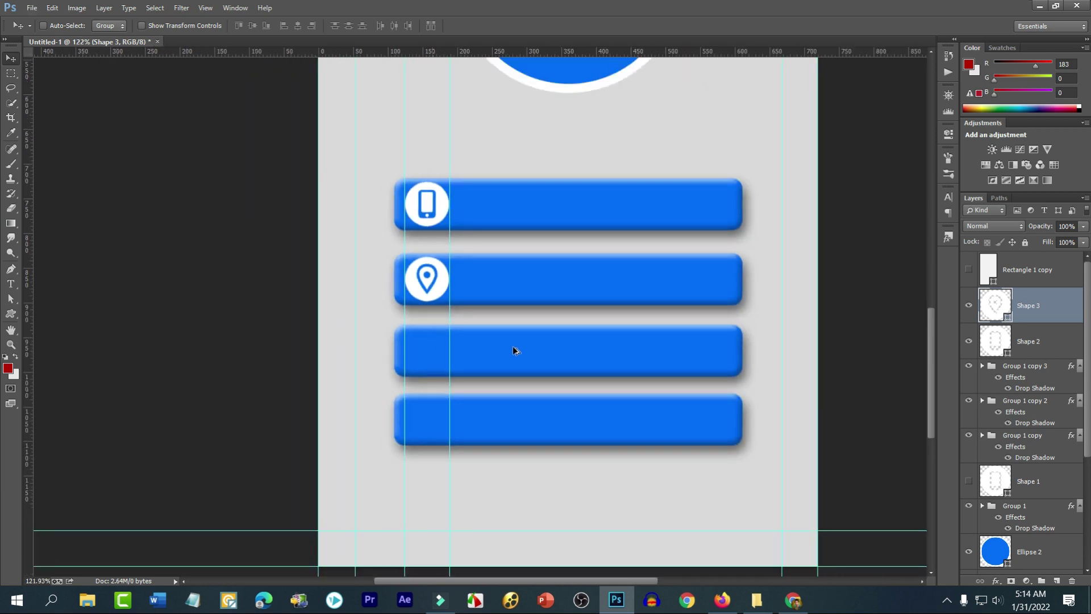
left_click(10, 313)
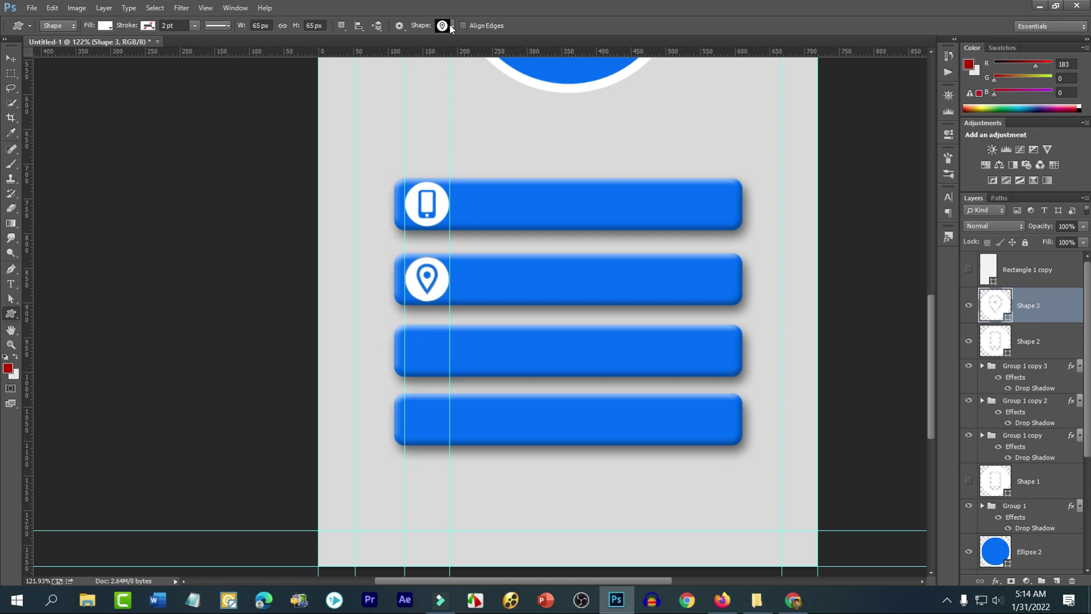
left_click(450, 27)
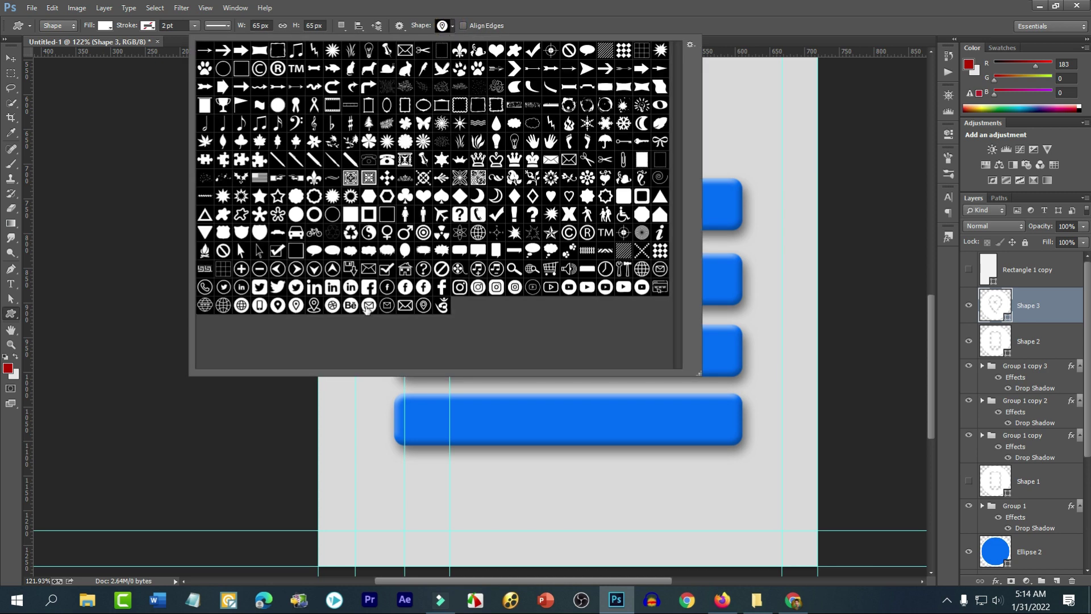
double_click(368, 307)
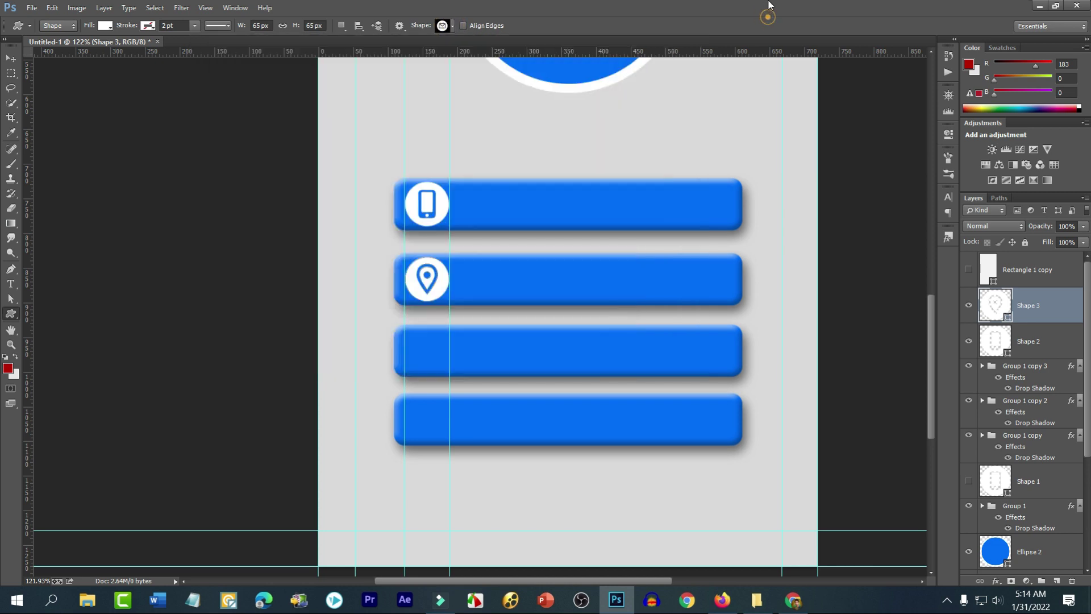
left_click(503, 340)
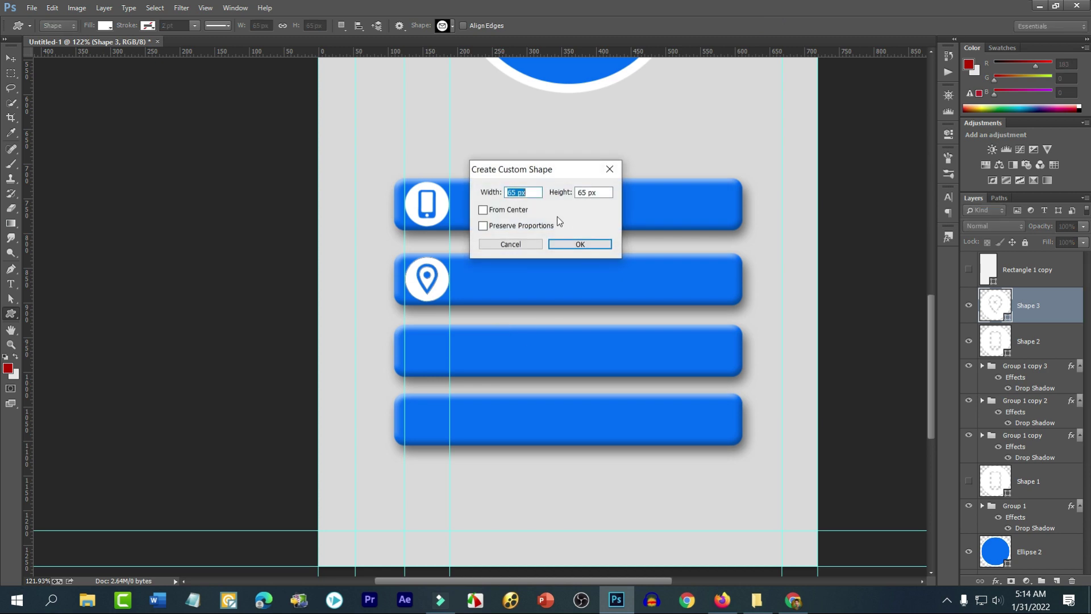
left_click(580, 243)
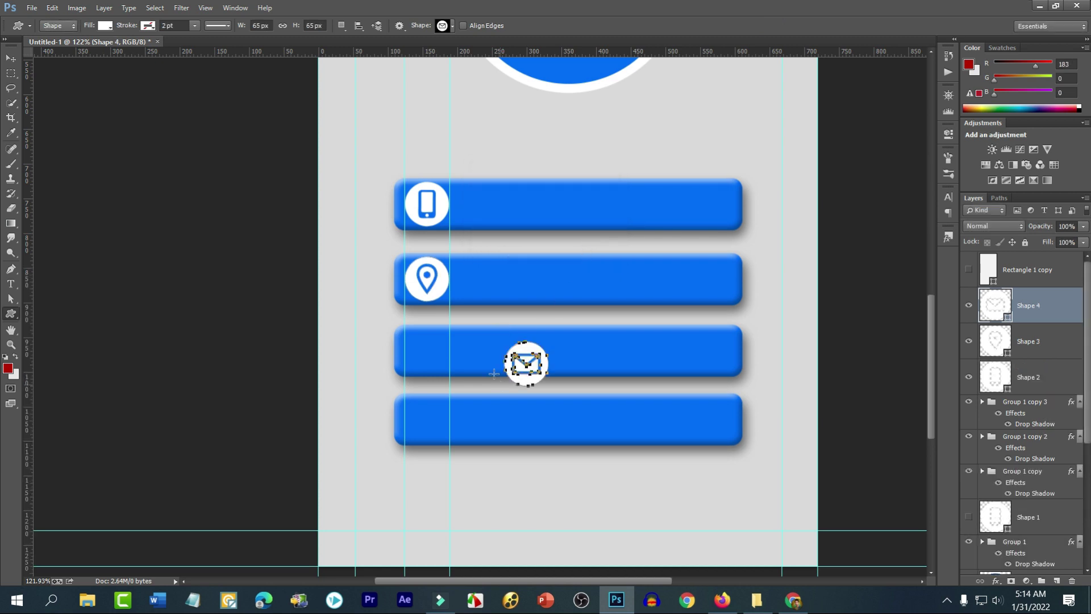
- Move the envelope badge to the third button's left end, under the pin
left_click(10, 58)
mouse_move(522, 374)
left_mouse_down()
mouse_move(422, 364)
mouse_move(431, 344)
mouse_move(448, 346)
left_mouse_up()
scroll(411, 369, "up", 5)
scroll(433, 357, "down", 3)
scroll(432, 360, "down", 3)
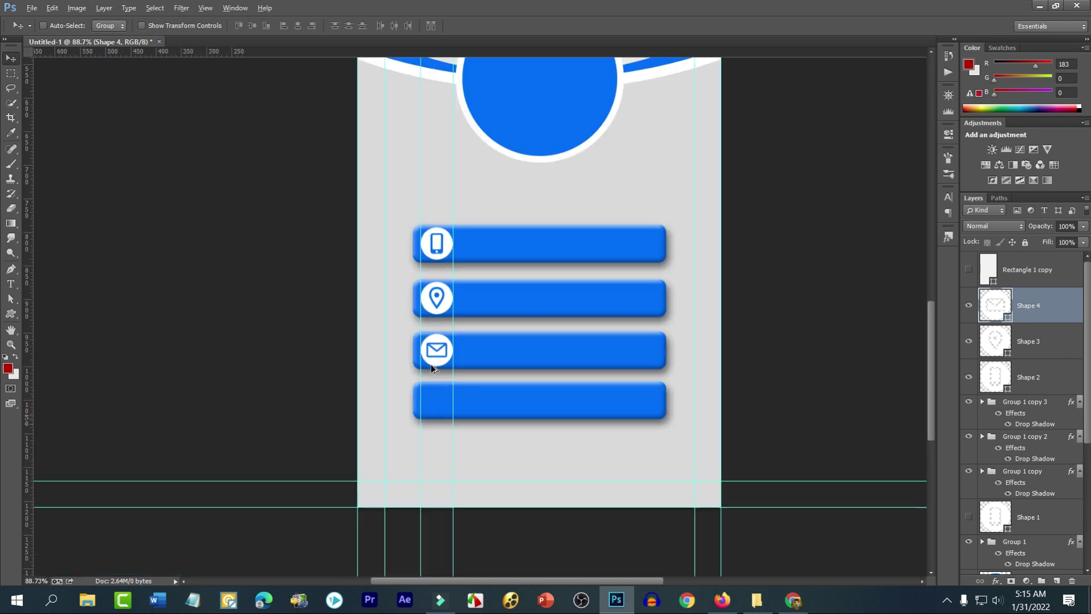
scroll(430, 363, "down", 1)
scroll(526, 435, "up", 1)
scroll(520, 429, "up", 1)
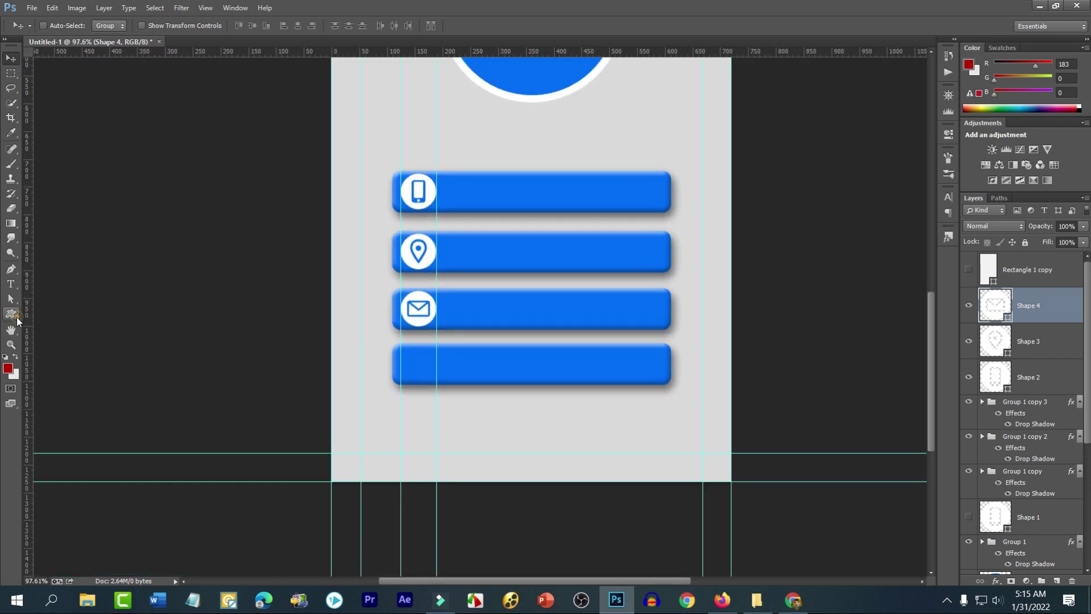
- Create a 65 x 65 px globe custom shape
left_click(17, 320)
right_click(16, 315)
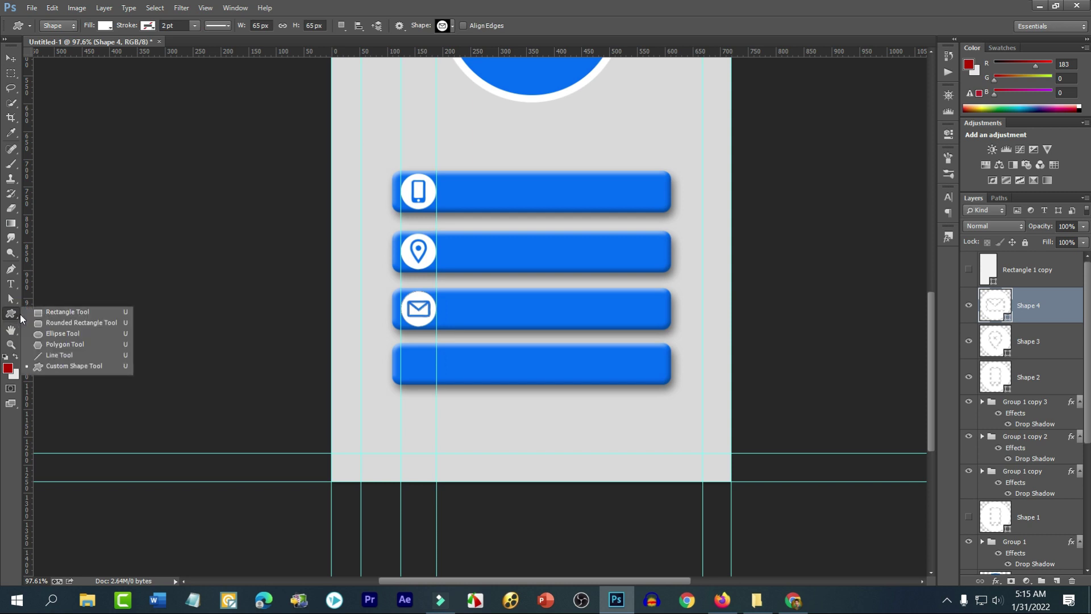
left_click(60, 366)
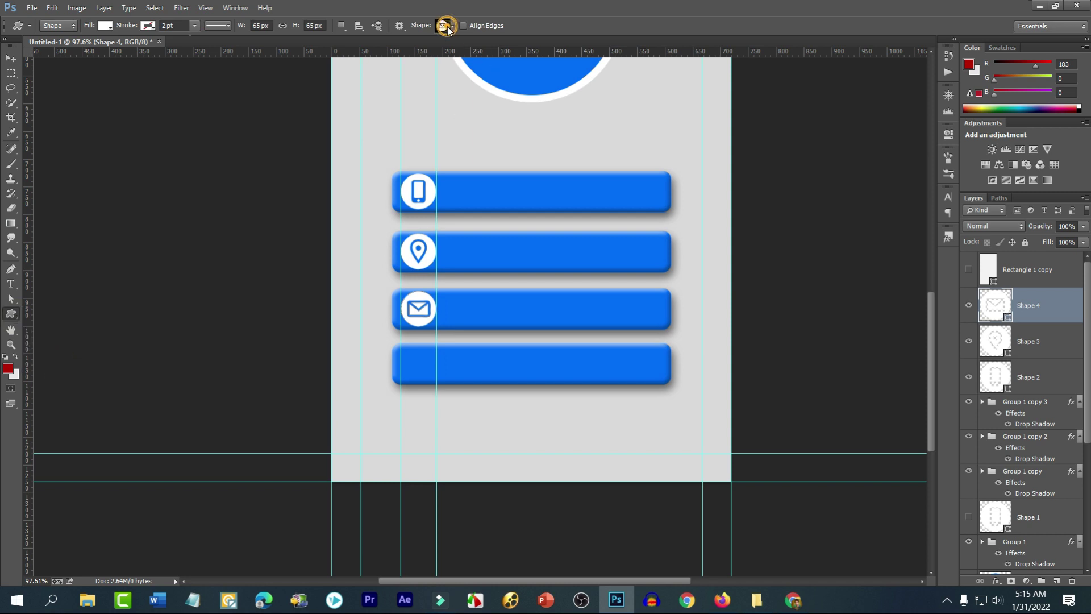
left_click(446, 26)
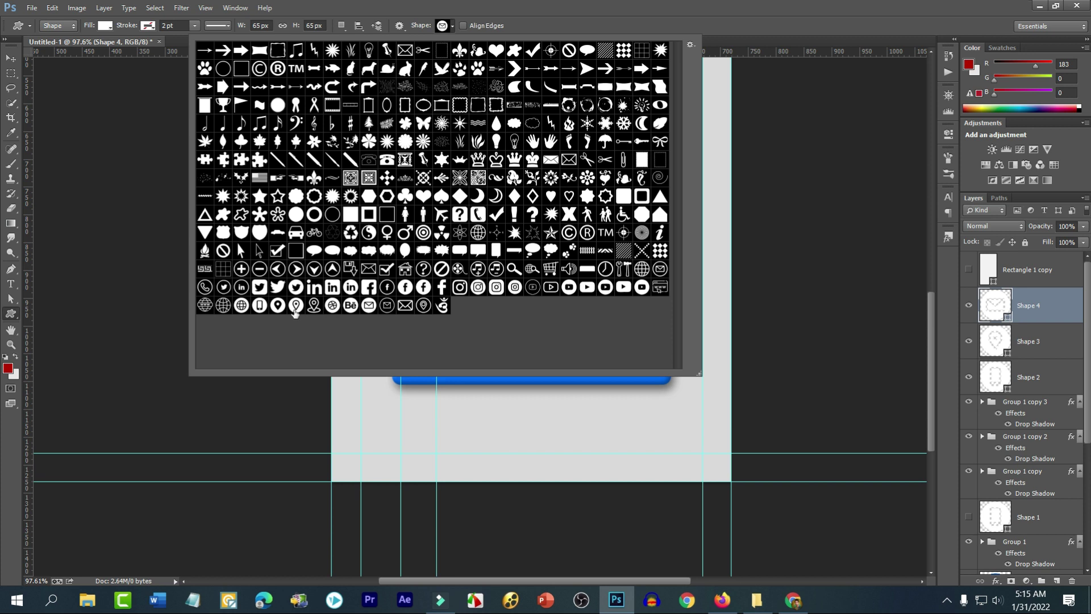
left_click(241, 306)
left_click(459, 409)
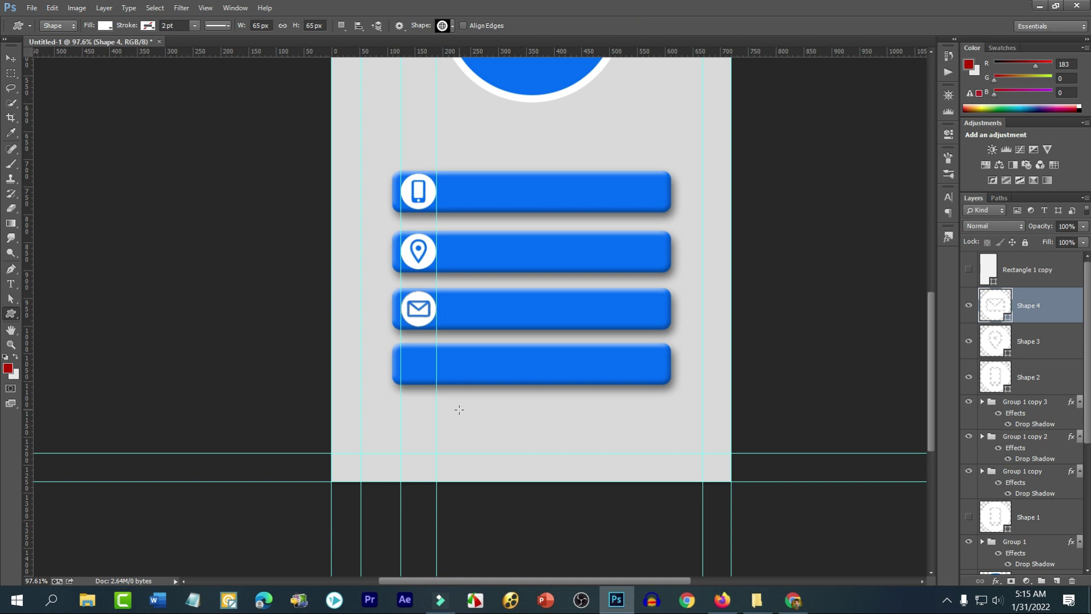
left_click(485, 364)
left_click(582, 242)
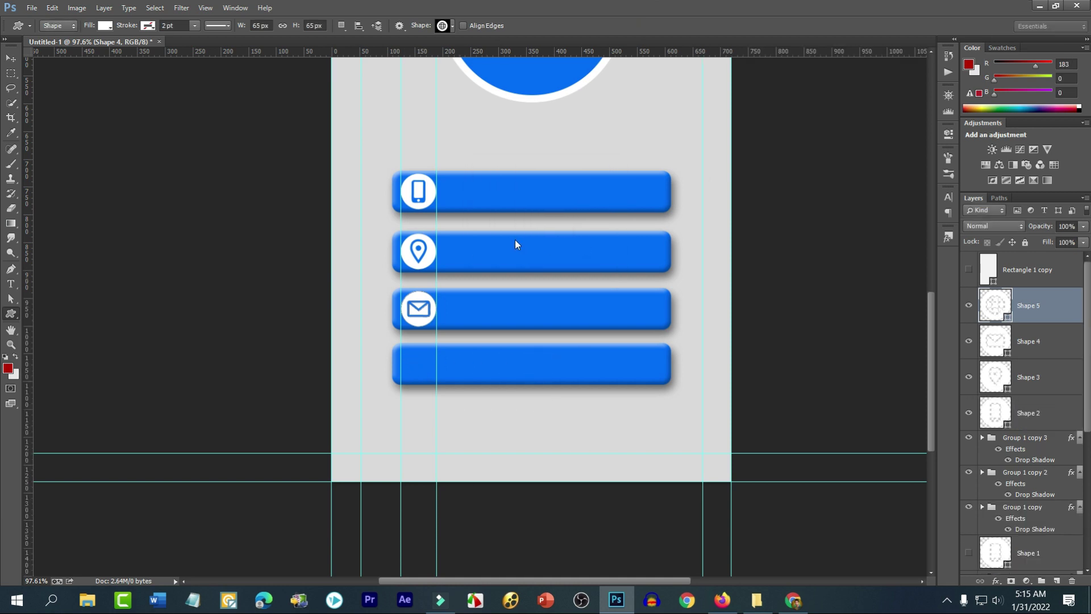
- Move the globe icon onto the fourth button's left end
key("v")
scroll(443, 433, "up", 2)
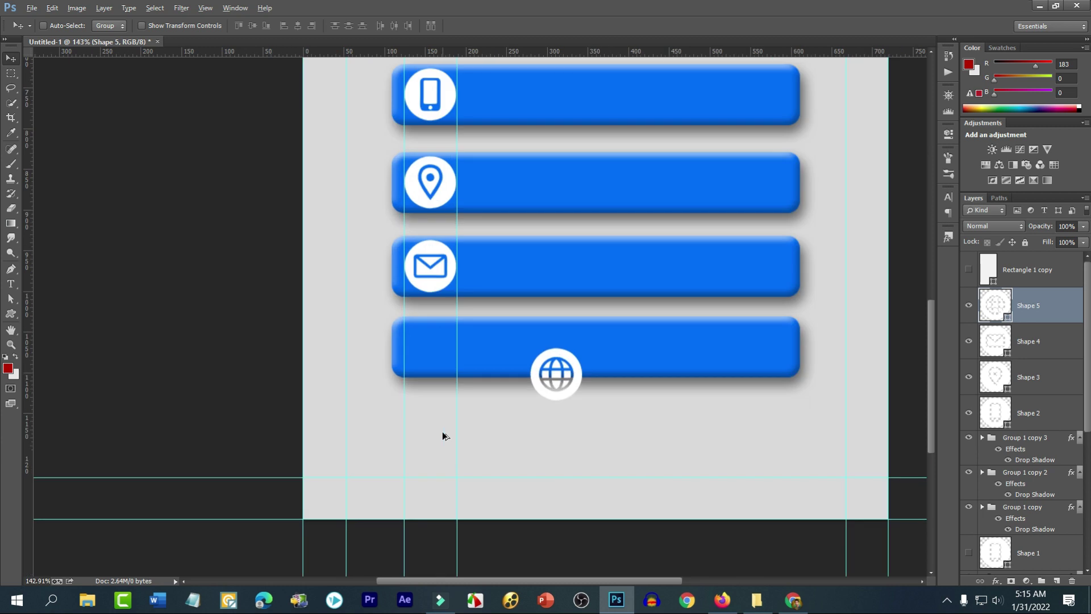
scroll(443, 432, "up", 1)
mouse_move(574, 364)
left_mouse_down()
mouse_move(433, 329)
mouse_move(445, 328)
left_mouse_up()
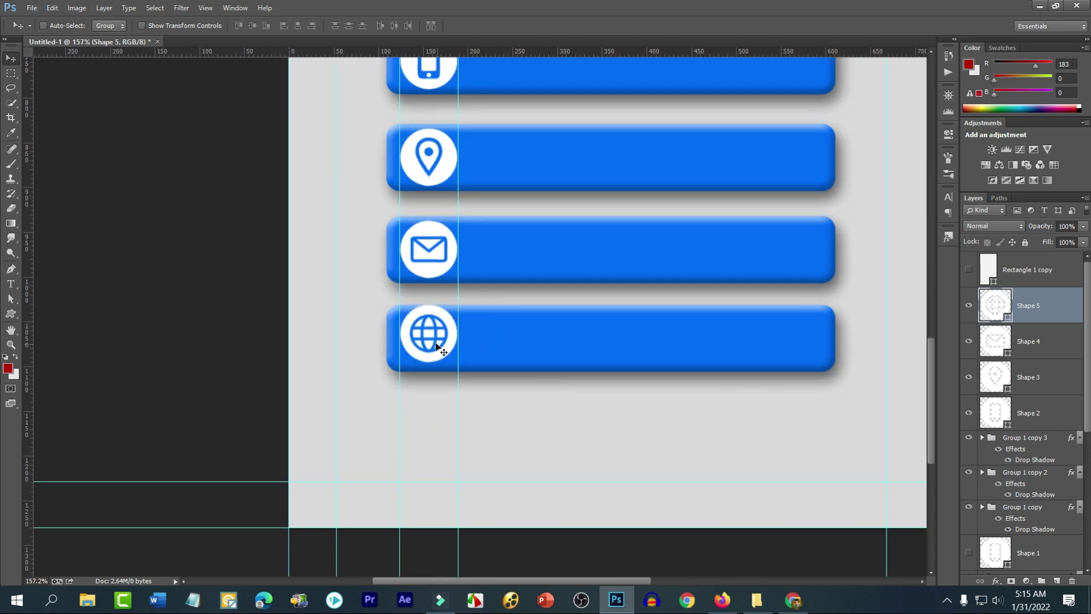
scroll(498, 372, "down", 2)
scroll(498, 371, "down", 1)
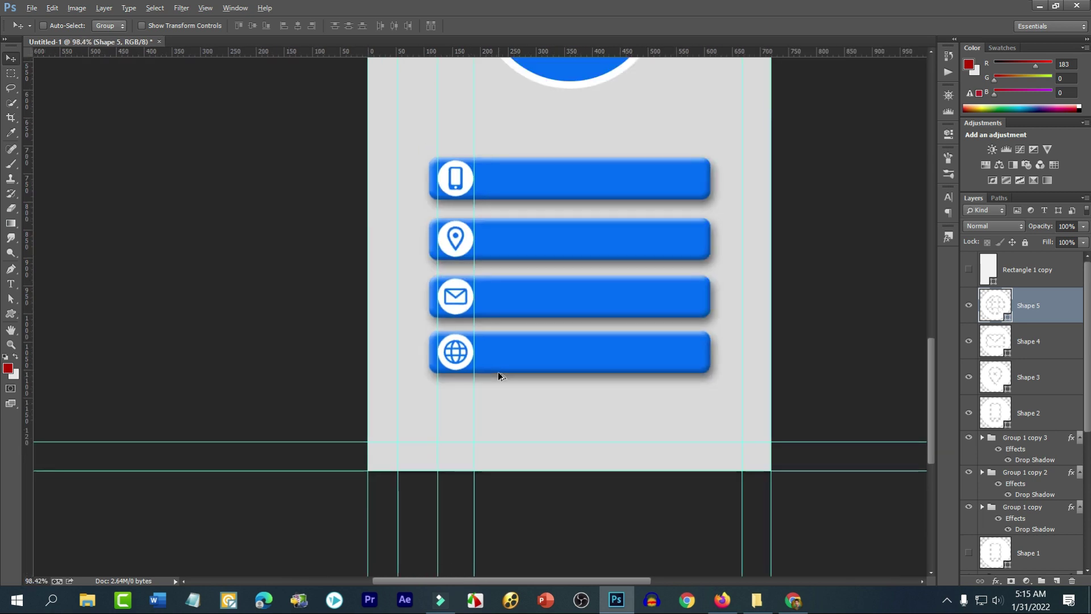
scroll(498, 372, "down", 2)
scroll(403, 443, "up", 1)
scroll(421, 442, "up", 1)
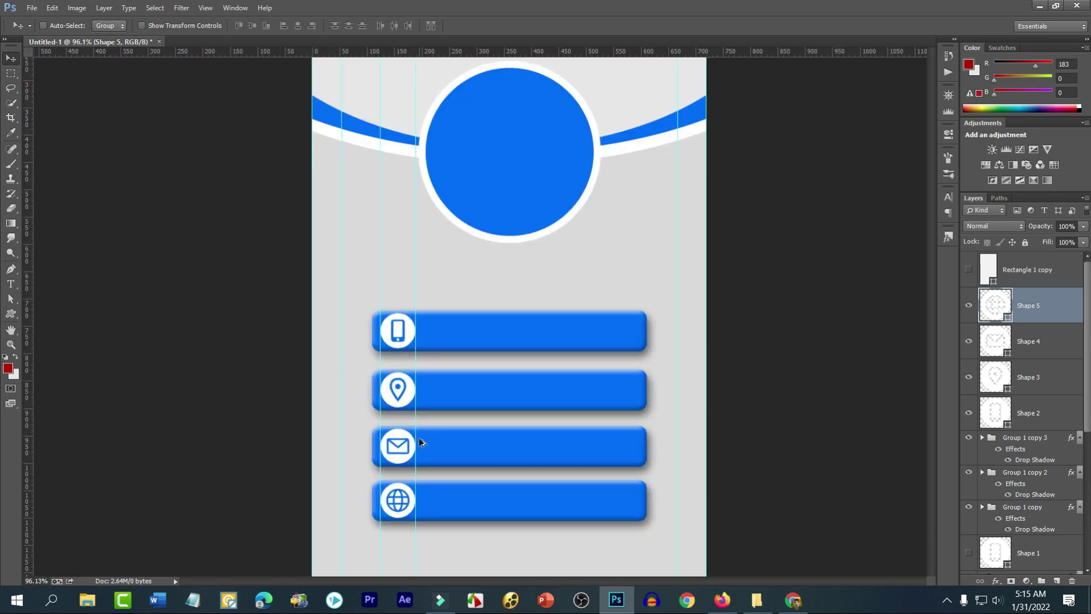
scroll(453, 424, "up", 1)
scroll(452, 343, "up", 1)
scroll(433, 277, "up", 1)
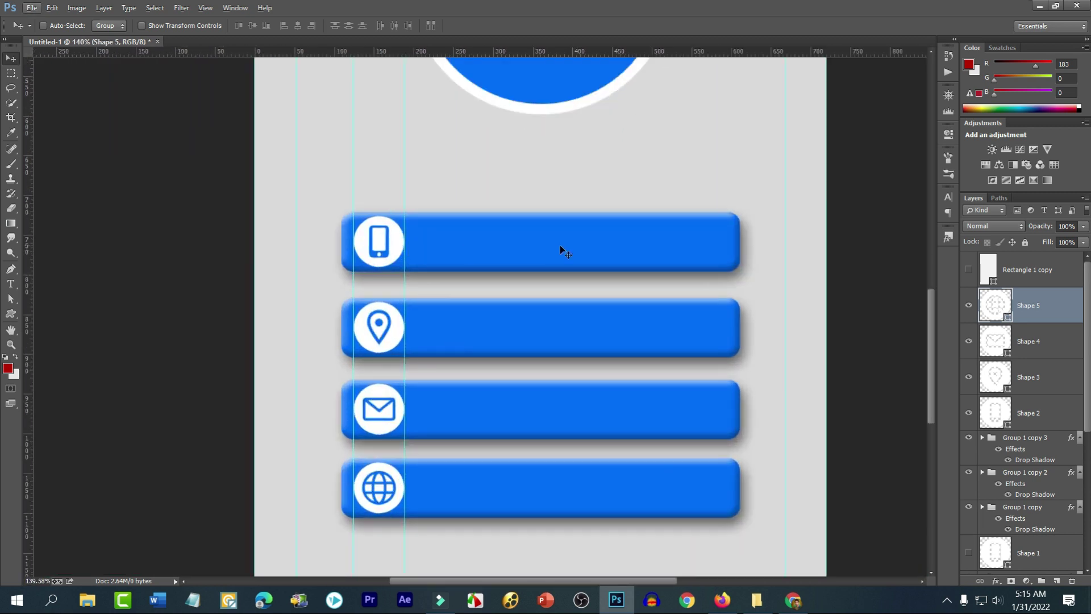
scroll(511, 279, "down", 1)
scroll(550, 343, "down", 1)
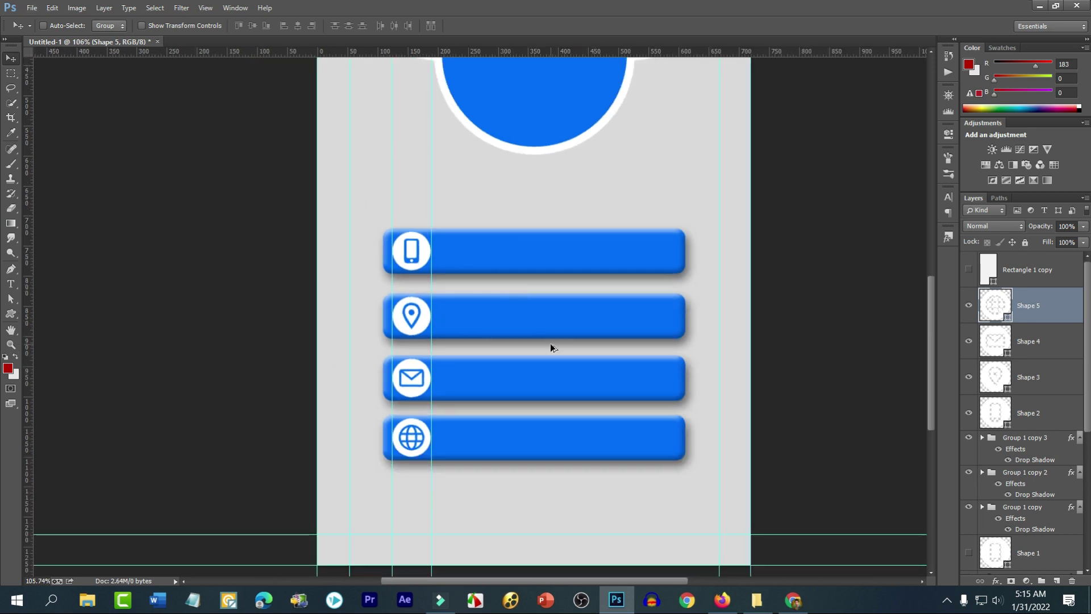
scroll(551, 344, "up", 1)
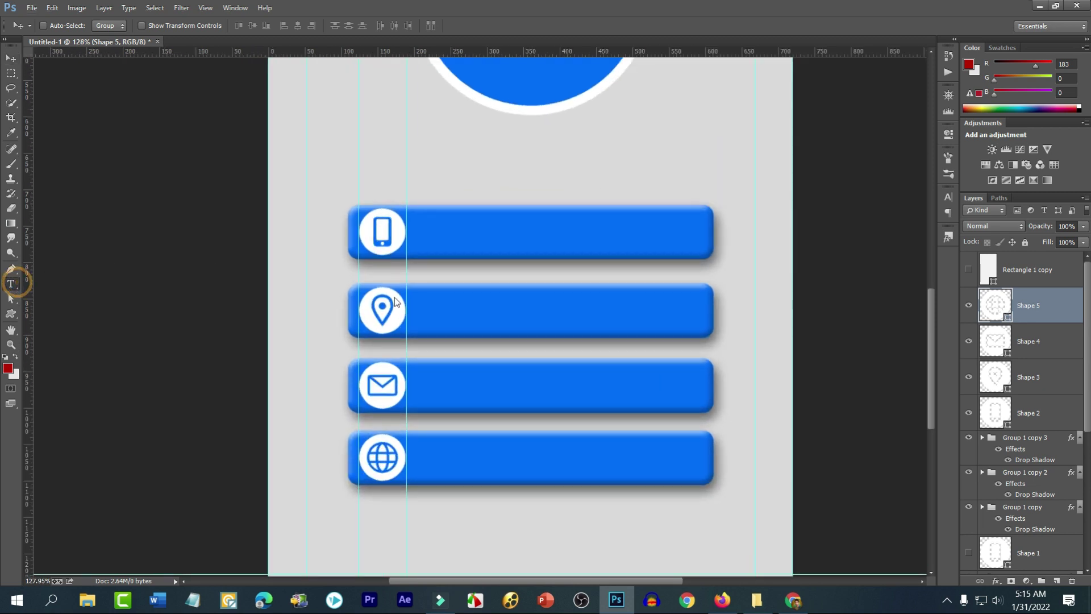
- Add a vertical text-alignment guide and start a text box beside the phone icon
left_click(11, 284)
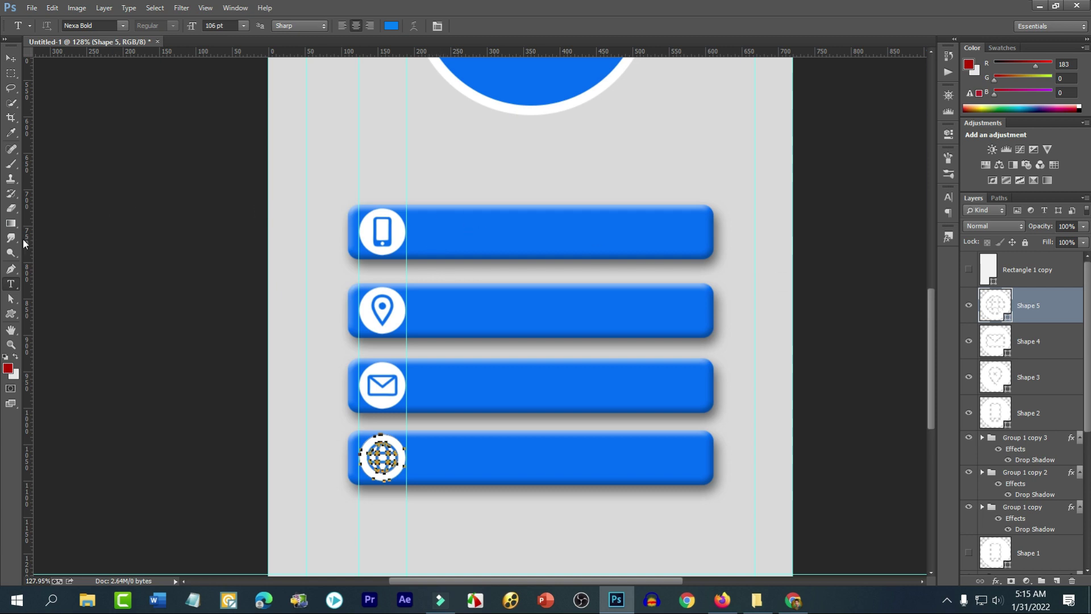
left_click_drag(29, 239, 418, 284)
scroll(425, 230, "up", 2)
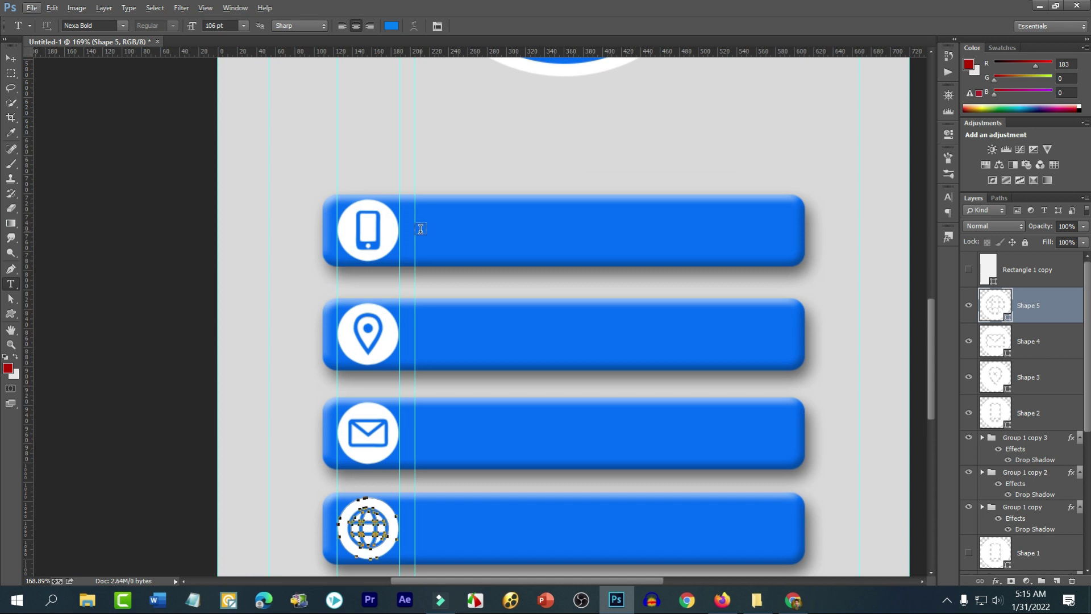
left_click(417, 231)
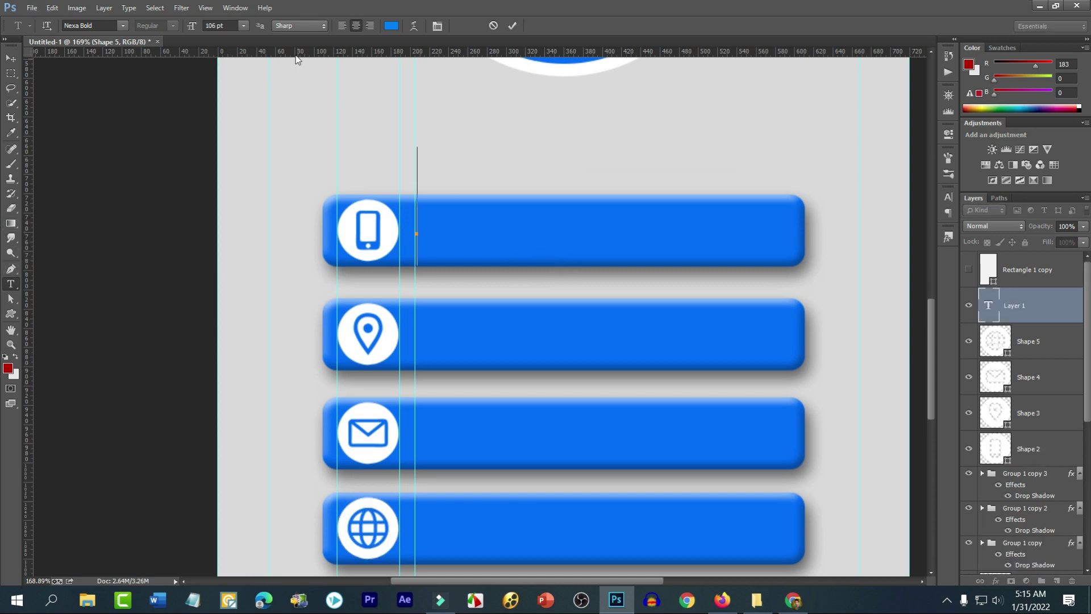
- Set 30 pt left-aligned text, type the phone number and commit it
left_click(243, 25)
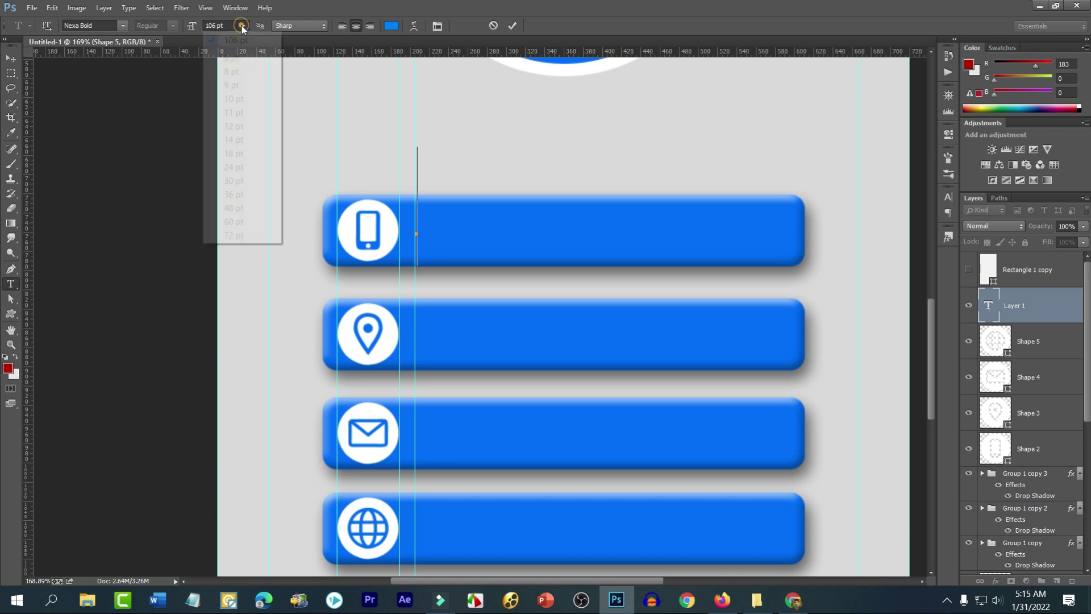
left_click(234, 167)
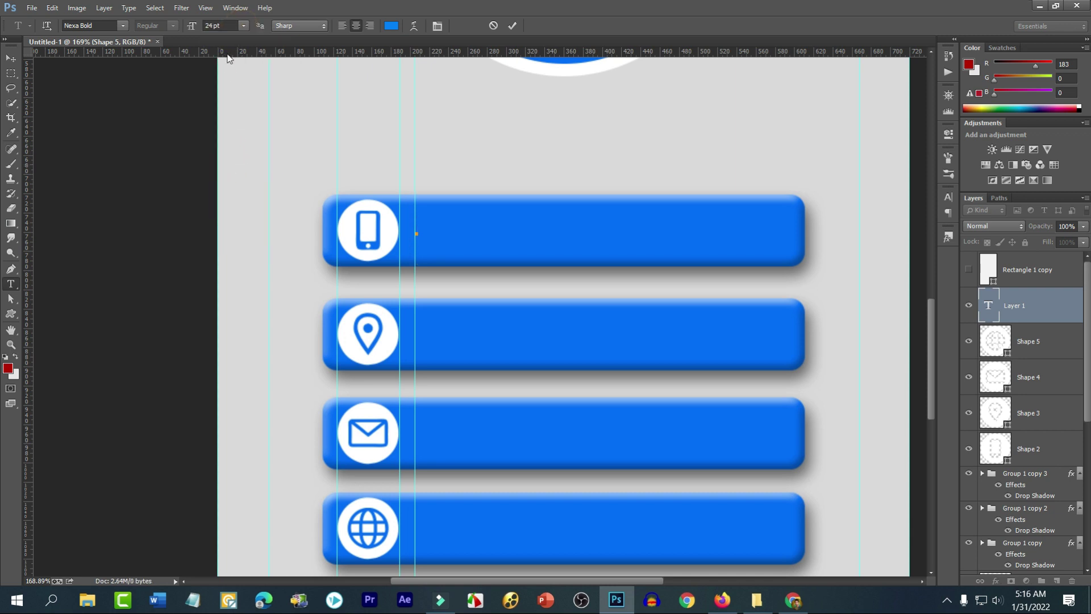
left_click(244, 25)
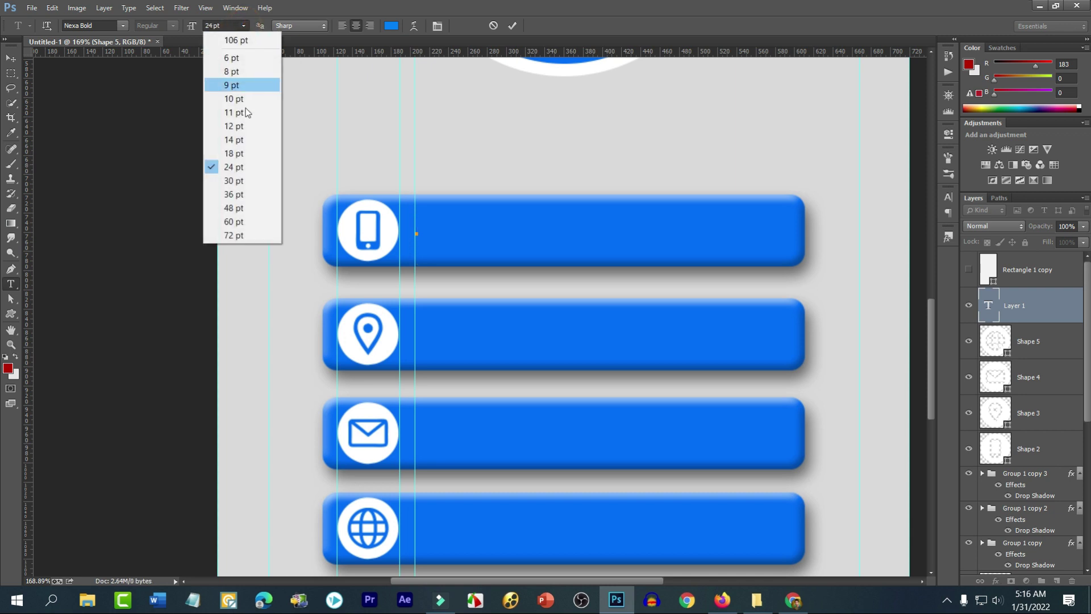
left_click(231, 181)
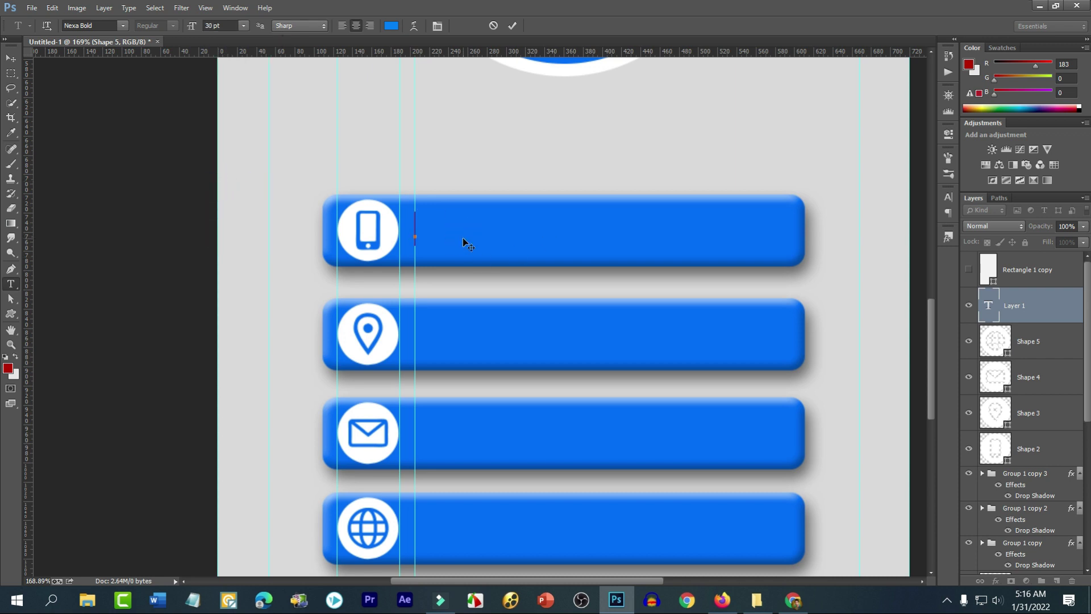
left_click(342, 25)
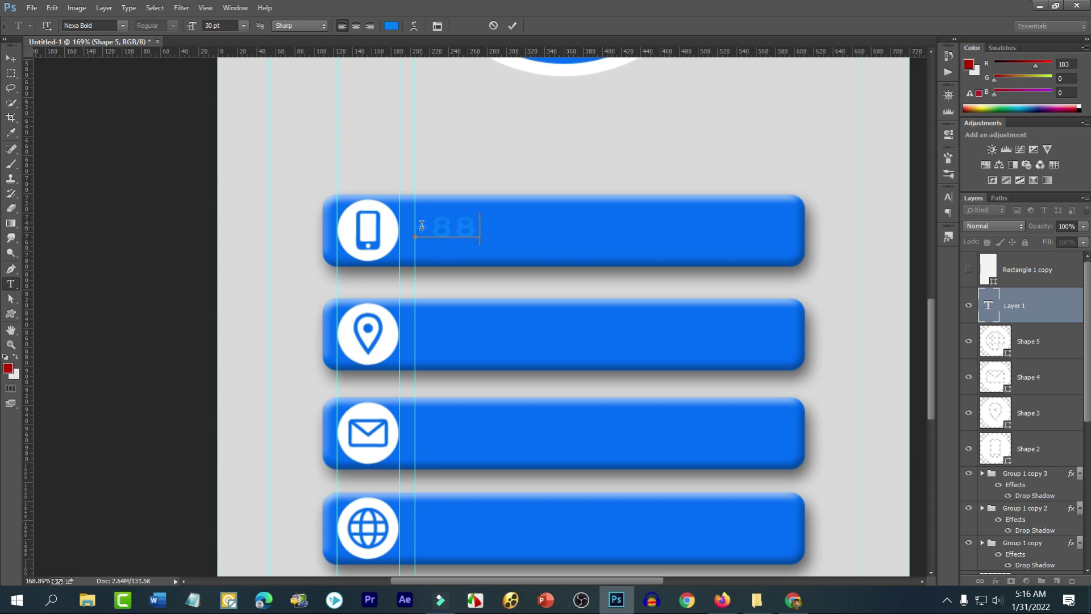
left_click(11, 59)
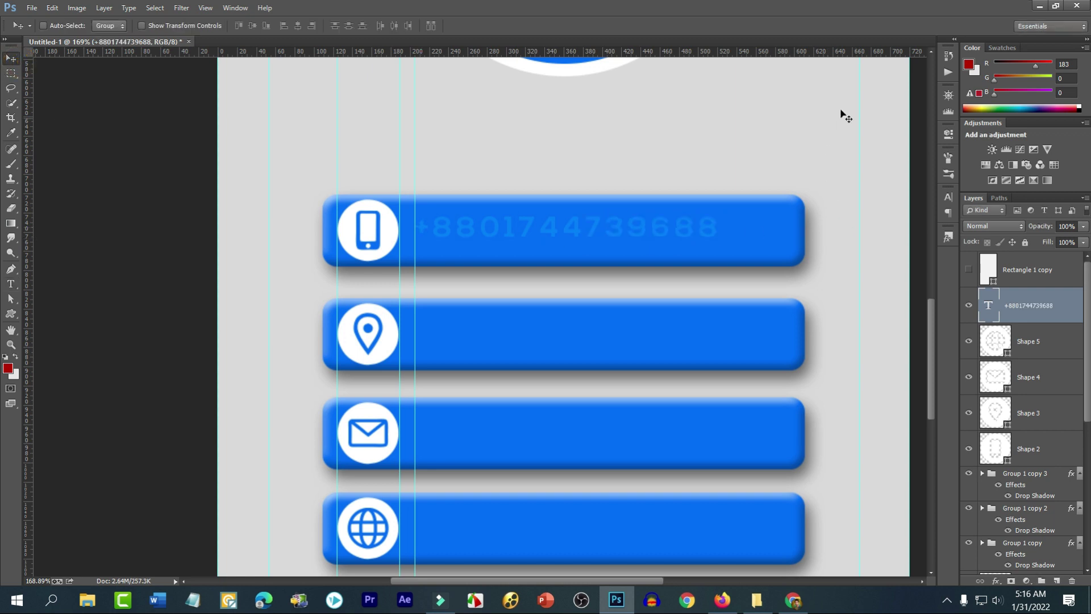
- Recolour the phone number text white (ffffff) via the Character panel colour swatch
left_click(947, 197)
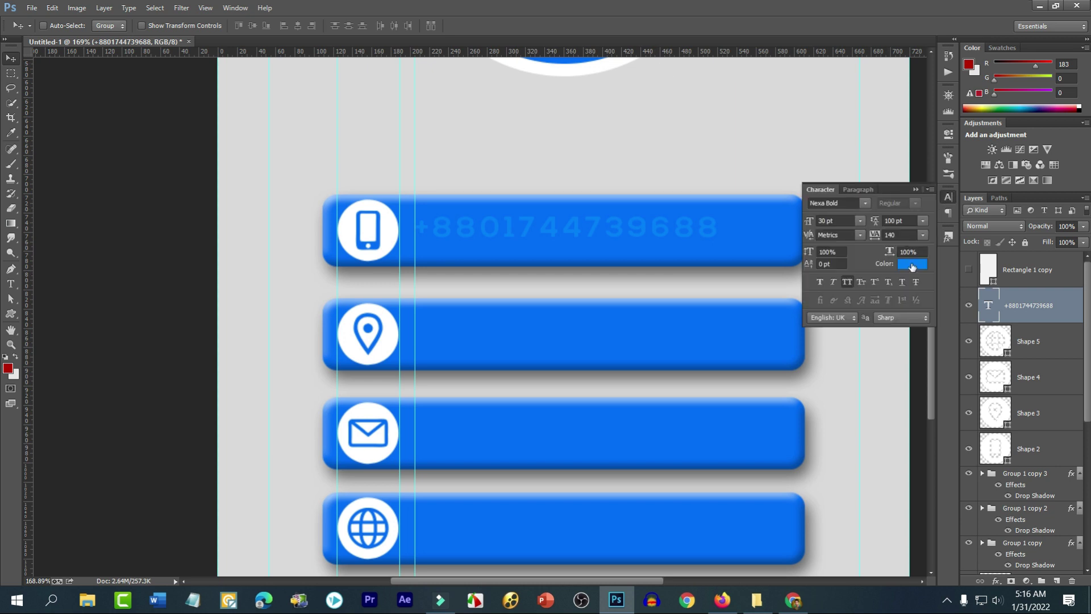
left_click(912, 265)
left_click_drag(755, 148, 646, 102)
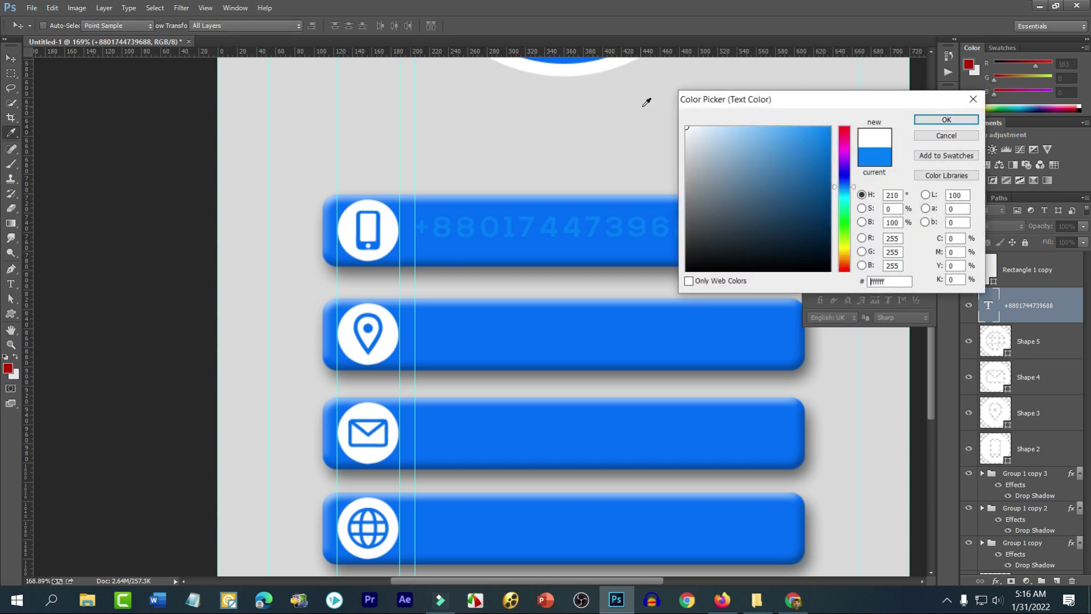
left_click(941, 119)
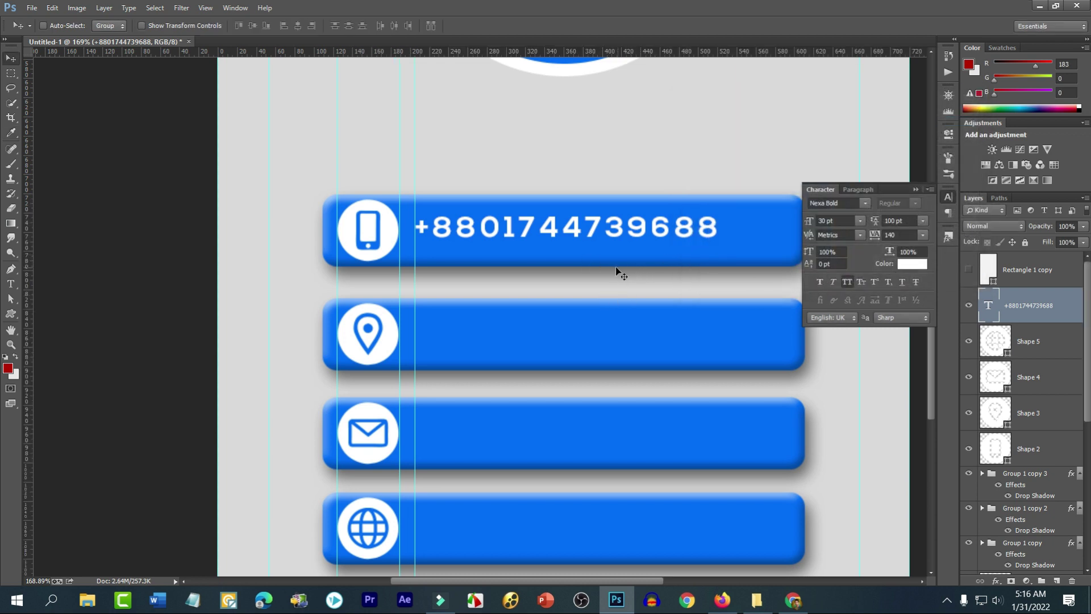
scroll(617, 268, "down", 2)
- Nudge the number down, then Alt-drag copies onto the second, third and fourth buttons
left_click_drag(587, 198, 587, 202)
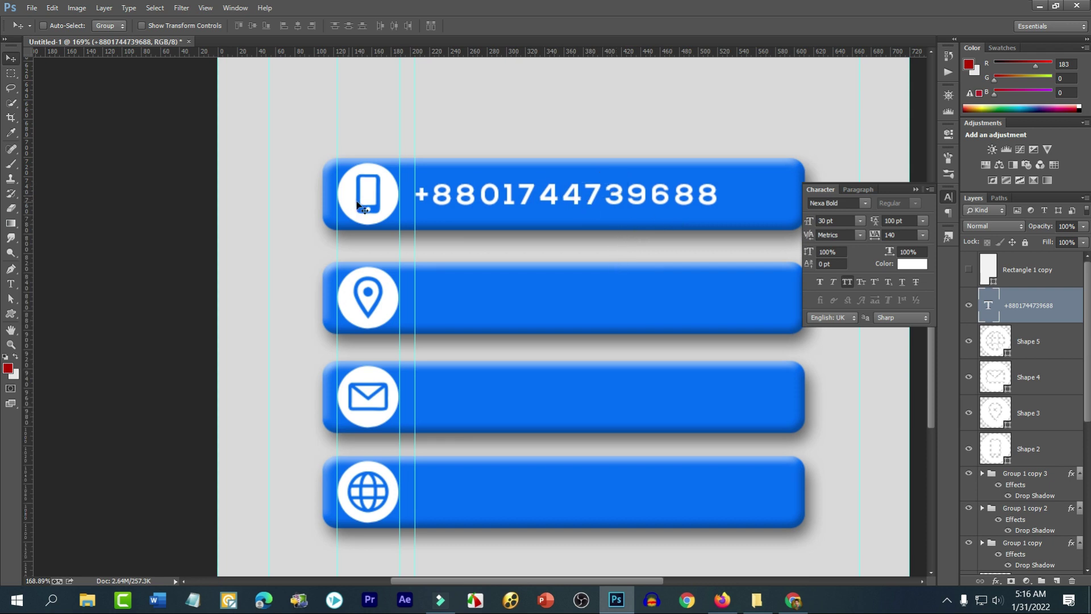
scroll(676, 209, "up", 1)
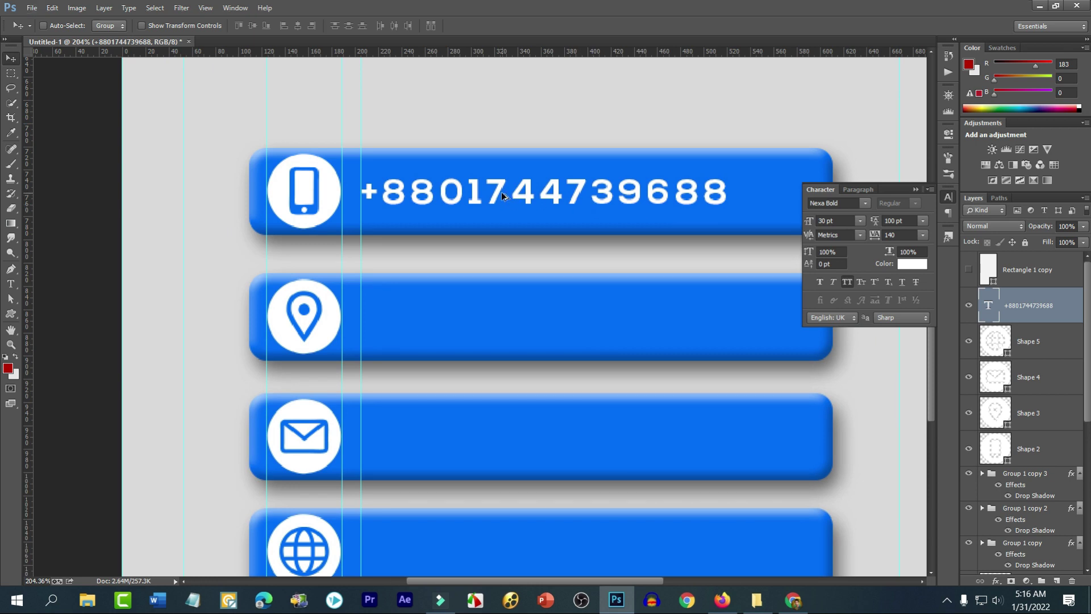
scroll(501, 192, "down", 1)
left_click_drag(571, 188, 576, 295, "alt")
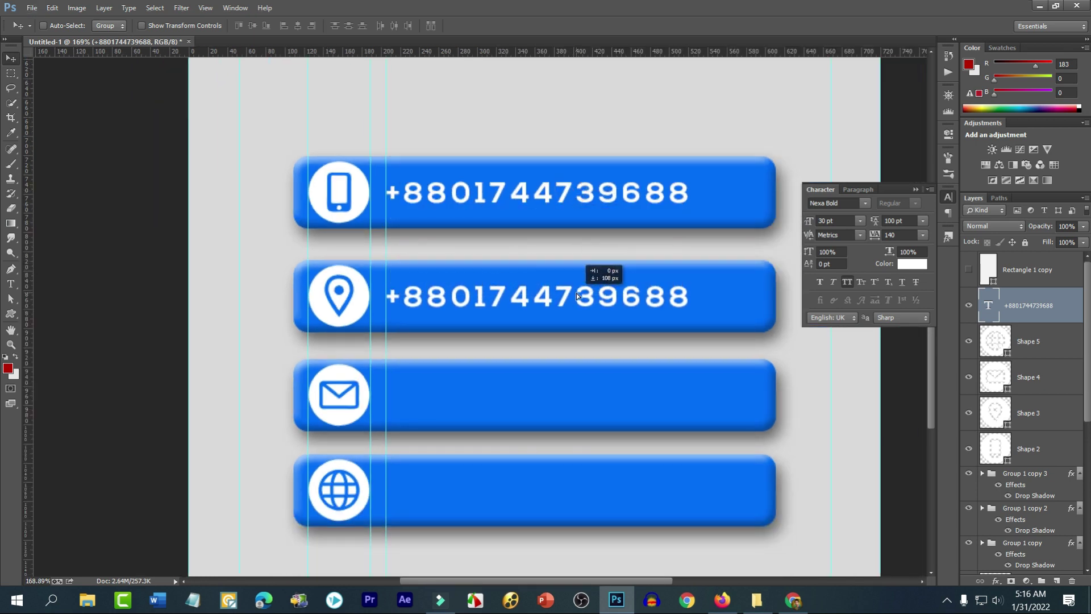
left_click_drag(576, 294, 577, 291, "alt")
scroll(585, 262, "down", 3)
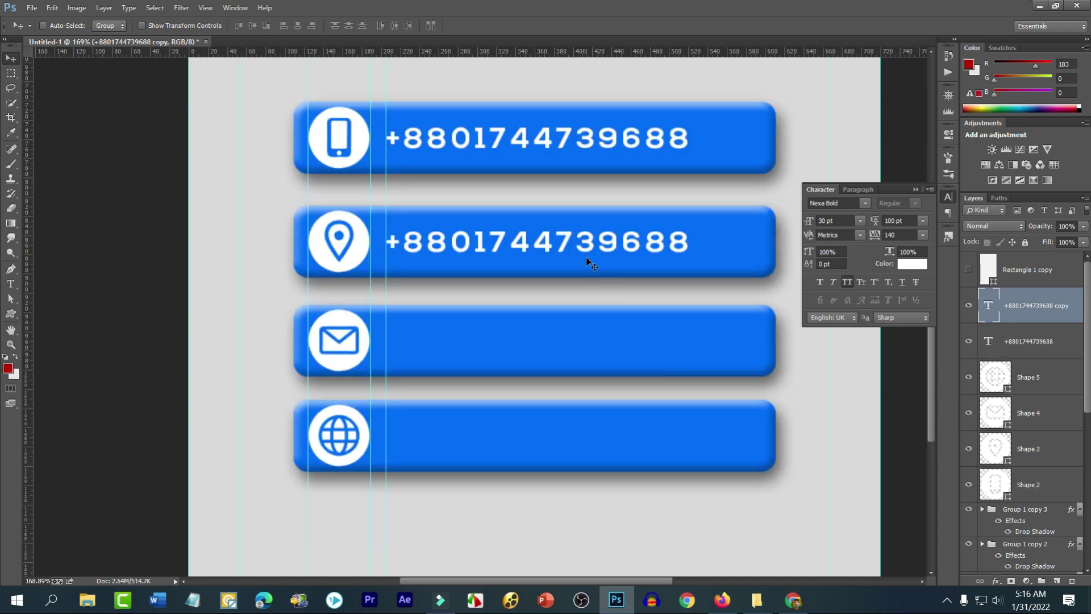
mouse_move(567, 238)
left_mouse_down("alt")
mouse_move(568, 338)
mouse_move(583, 397)
left_mouse_up("alt")
scroll(588, 332, "down", 1)
scroll(588, 332, "down", 2)
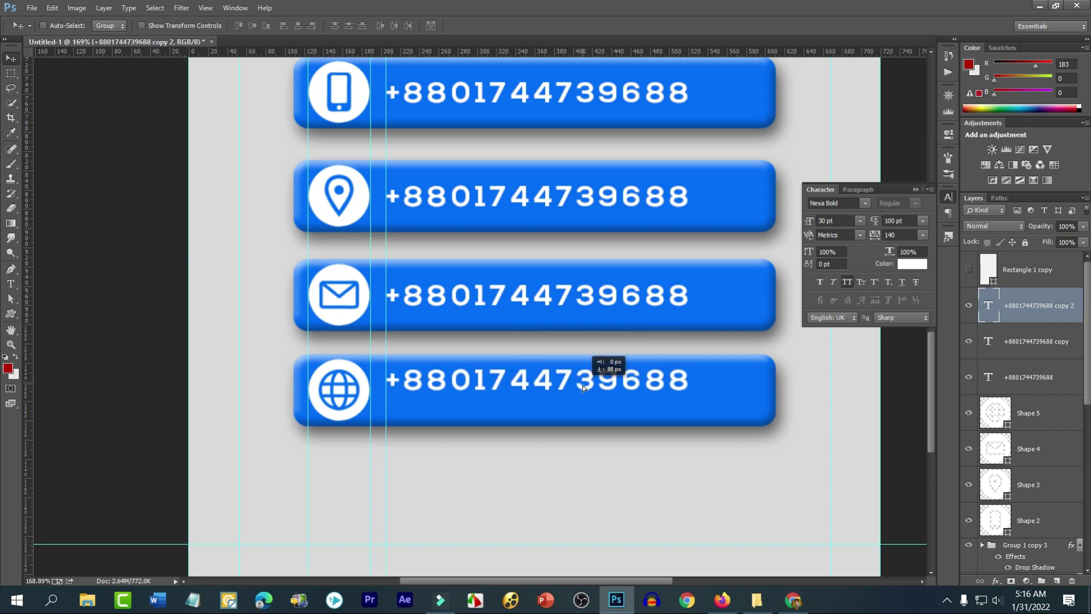
scroll(582, 398, "up", 3)
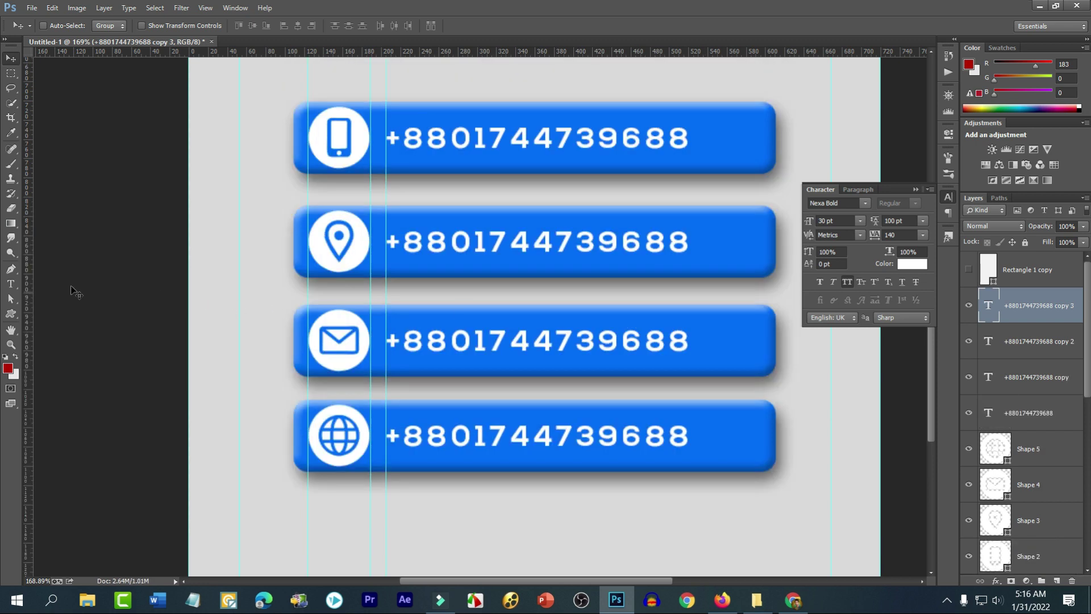
- Replace the second button's number with the city and district names, with All Caps off
left_click(13, 285)
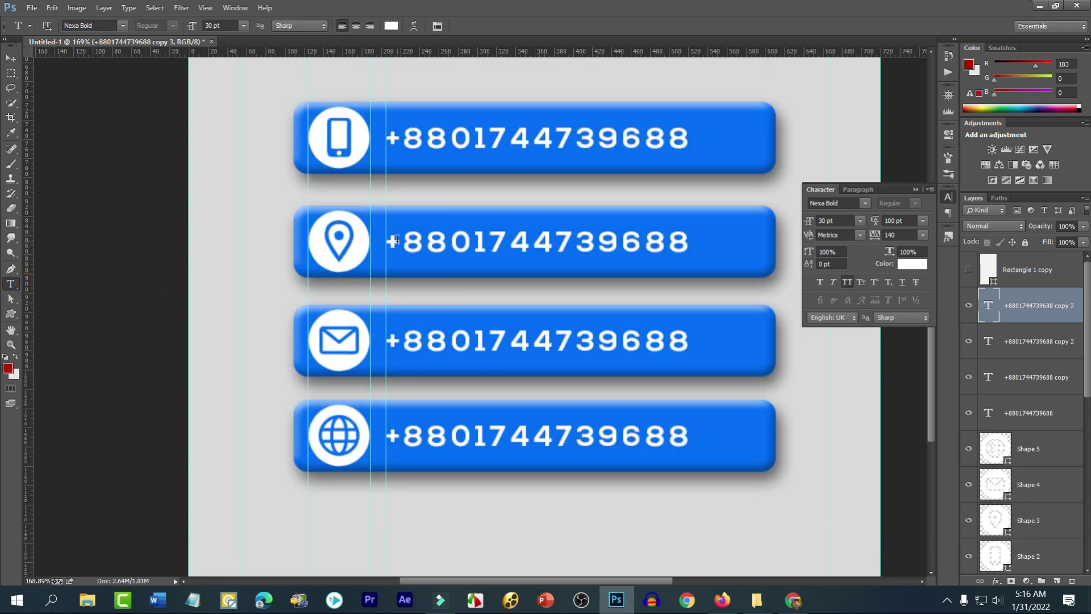
left_click_drag(390, 240, 725, 239)
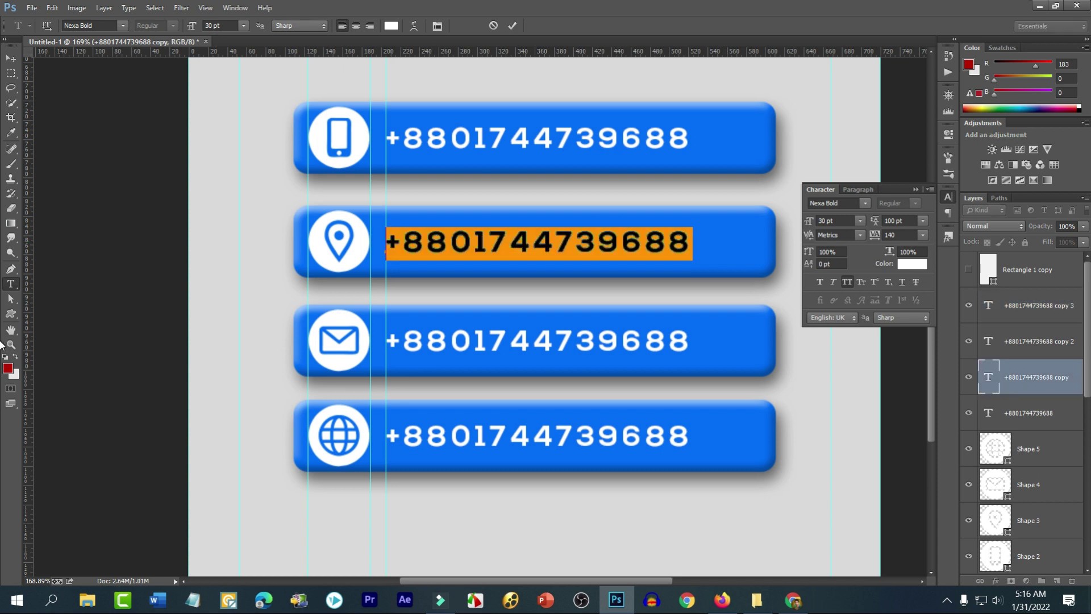
type("LA")
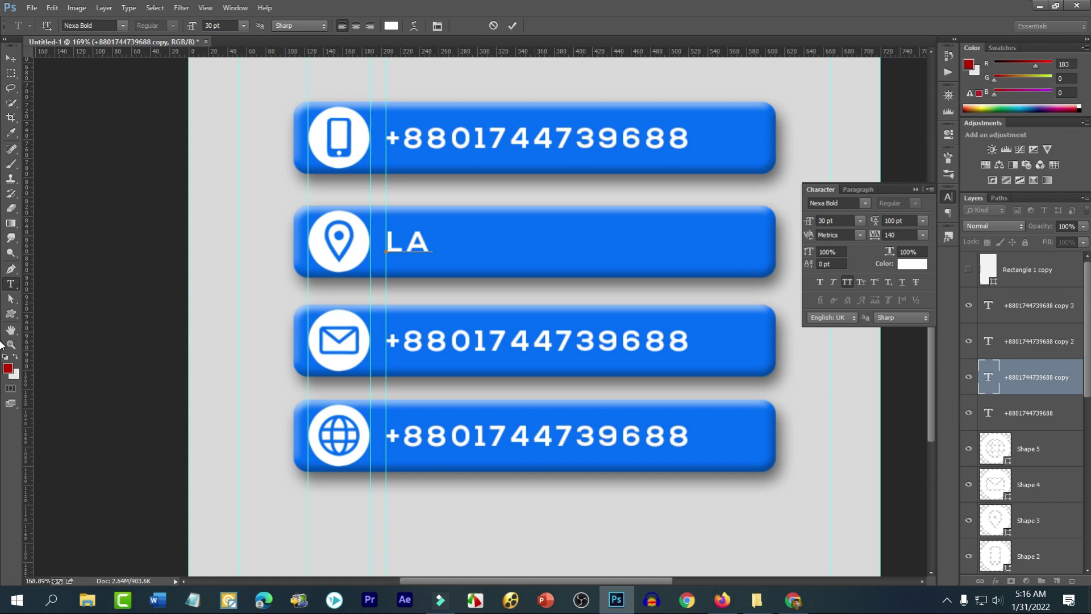
type("LMONIR")
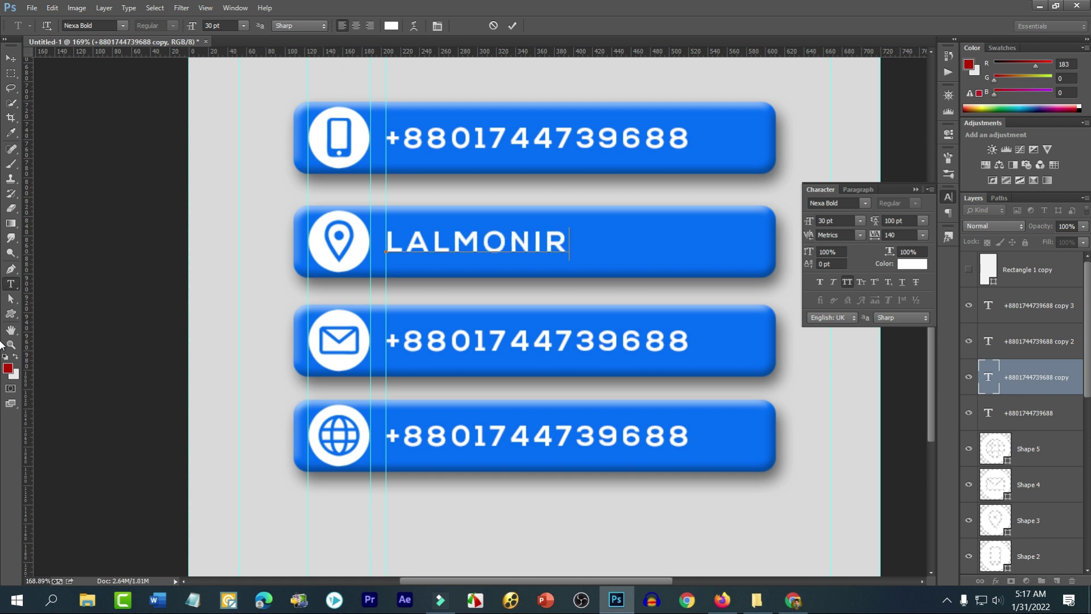
type("HAT.")
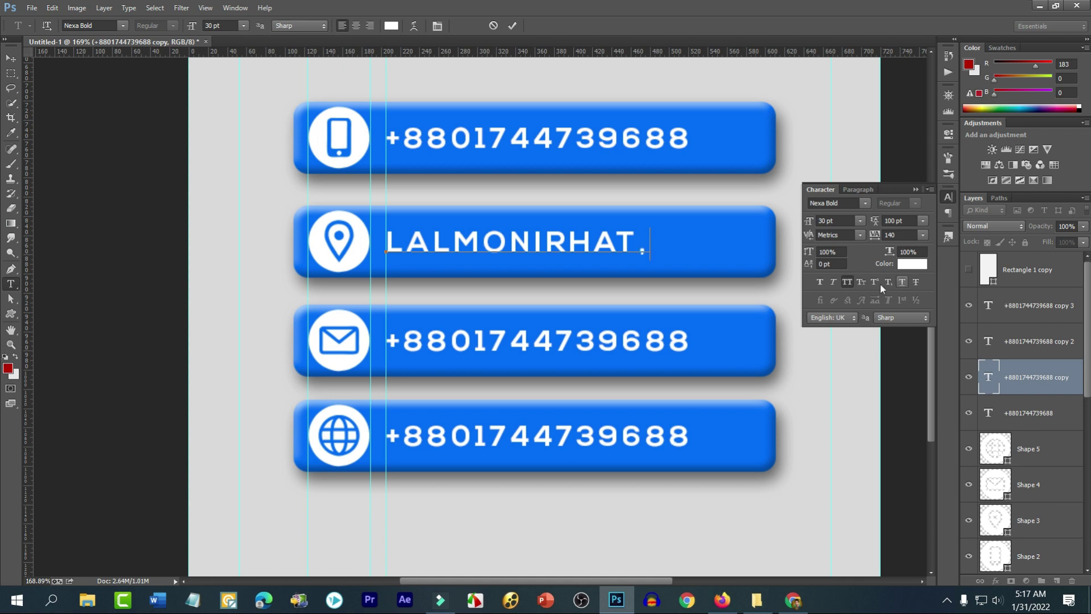
left_click(846, 282)
left_click_drag(645, 244, 365, 246)
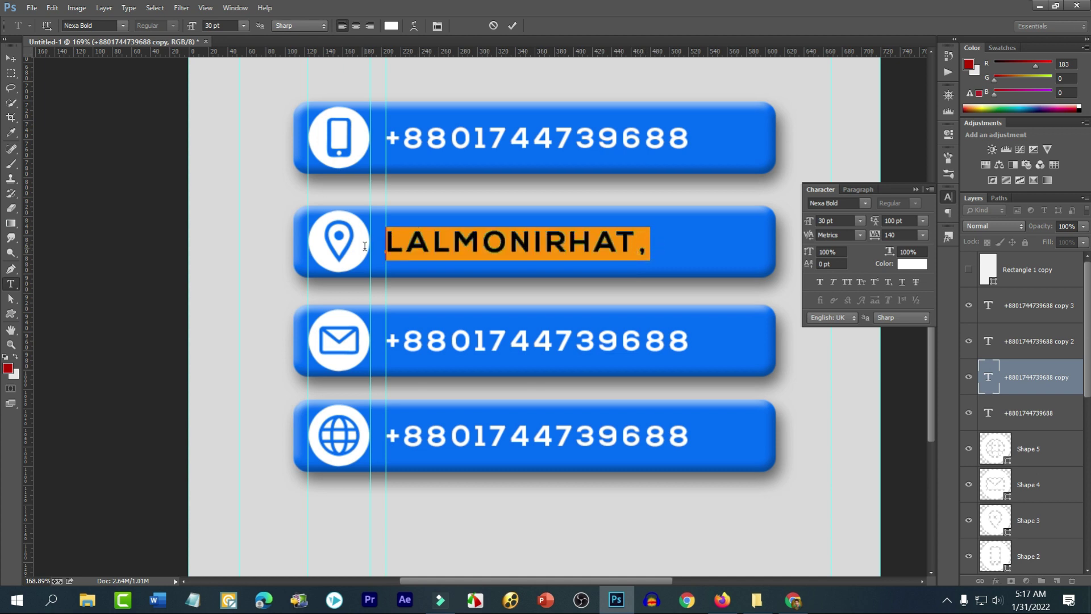
left_click(846, 281)
left_click(605, 245)
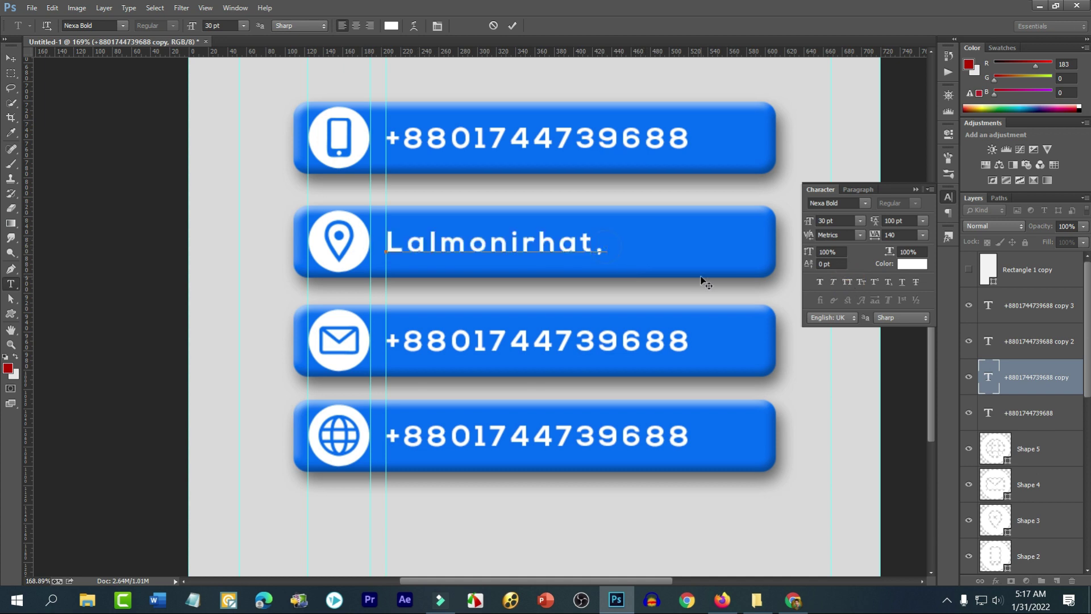
type("Rangpur")
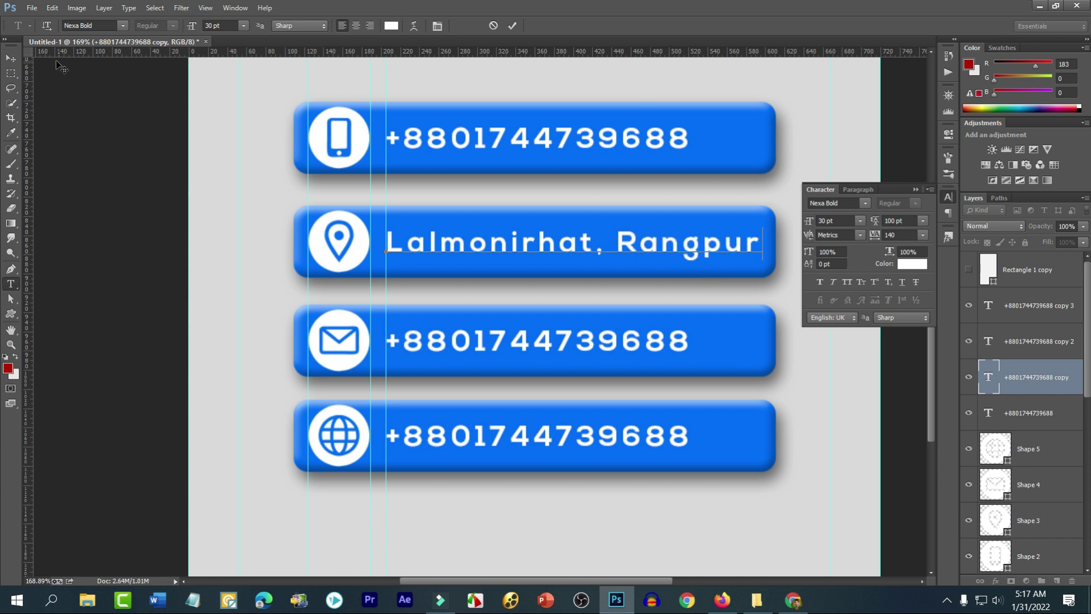
left_click(11, 58)
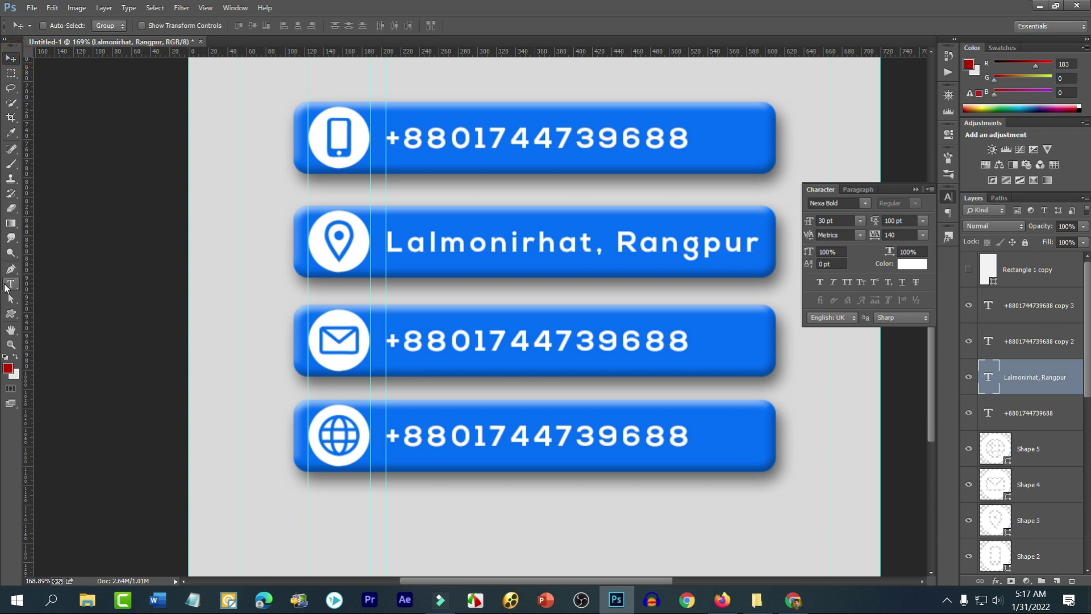
left_click(10, 284)
- Retype the envelope bar's phone-number text as the contact e-mail address and commit it
left_click(468, 334)
key("ctrl+a")
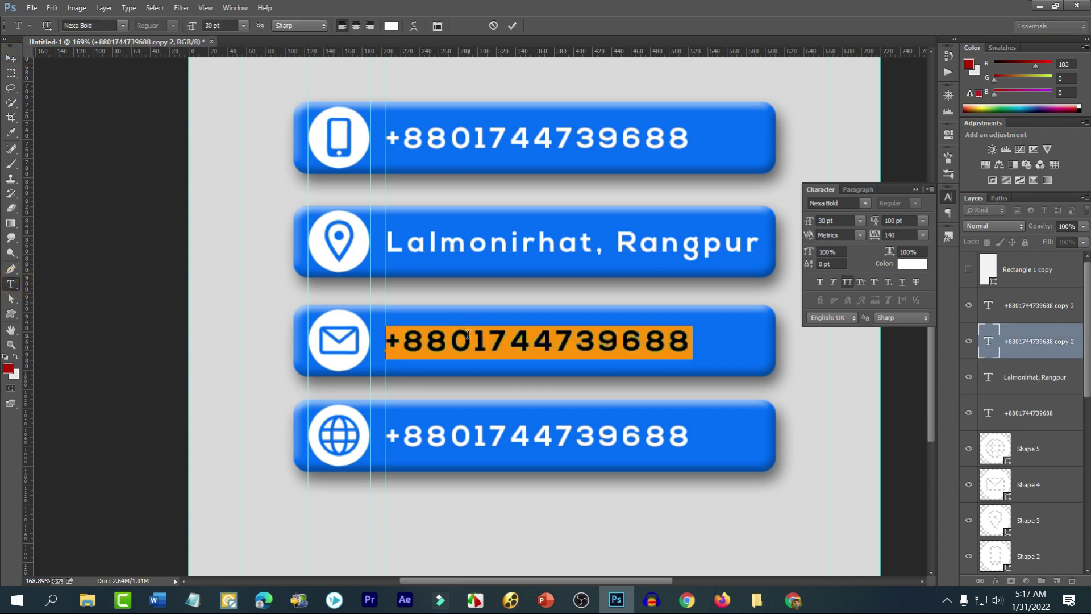
type("KA")
key("BackSpace")
key("BackSpace")
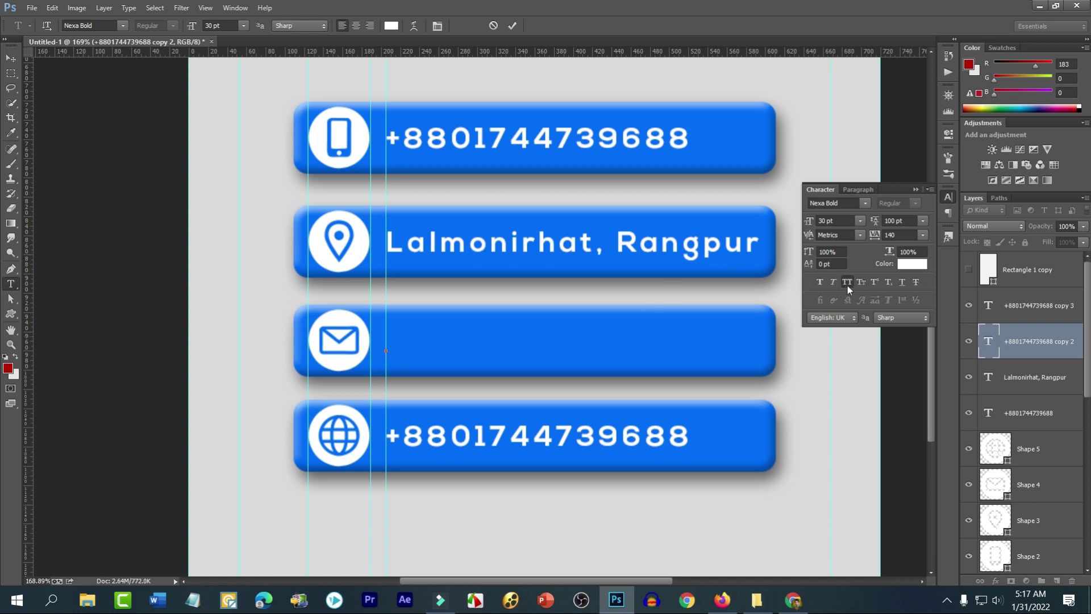
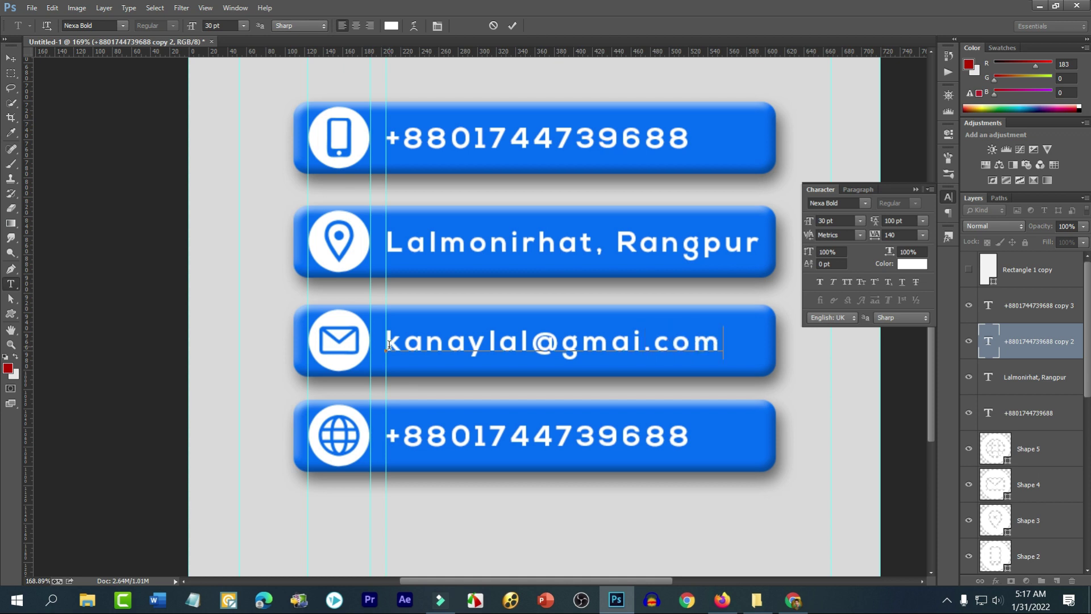
left_click(8, 65)
scroll(588, 358, "down", 2)
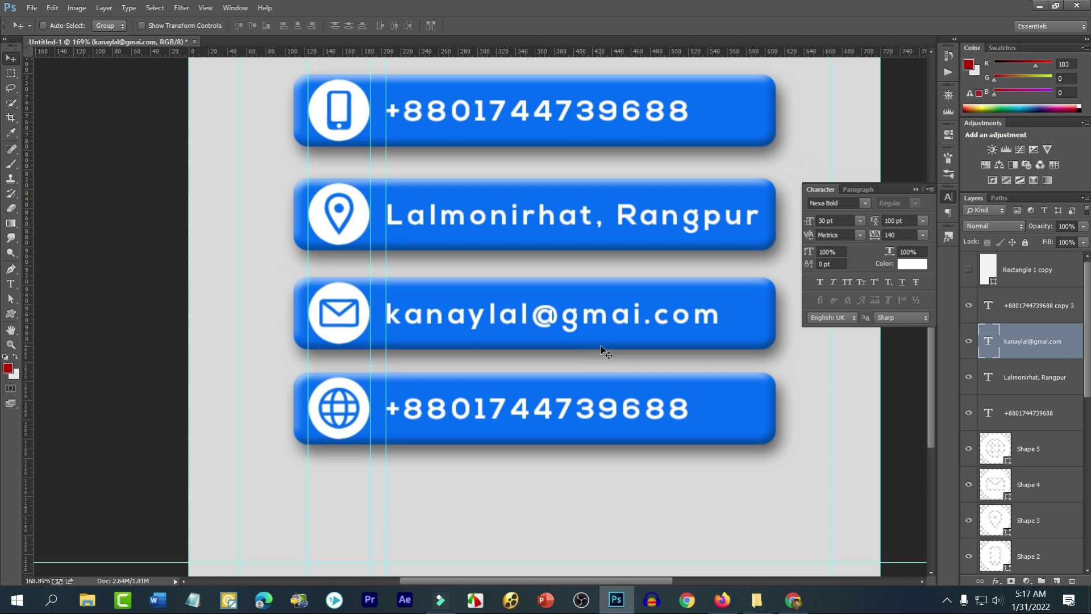
left_click(10, 284)
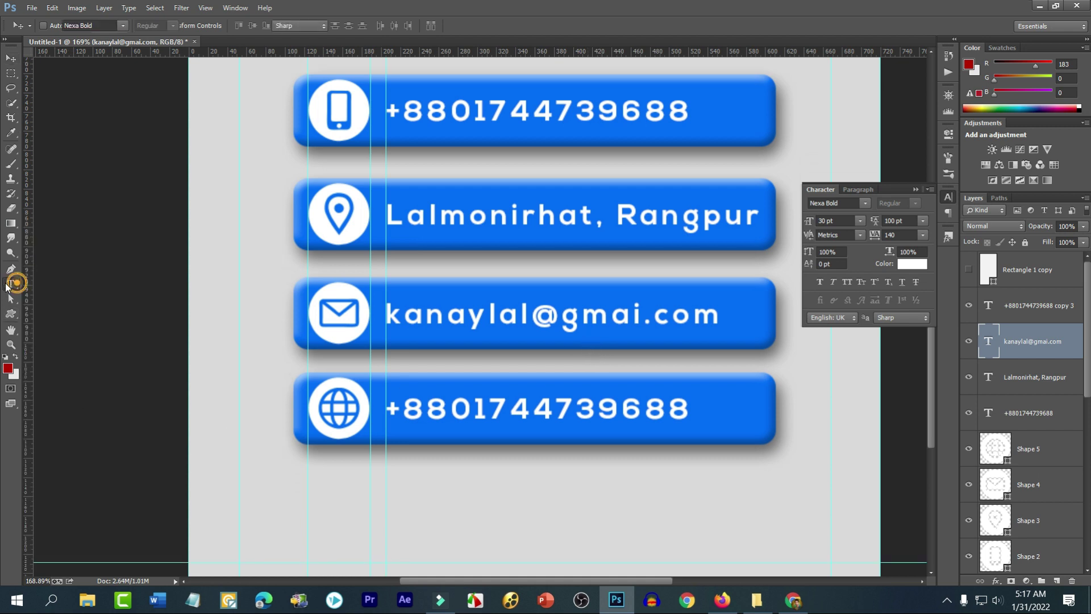
- Replace the bottom globe bar's phone number with the website address, All Caps turned off
double_click(411, 409)
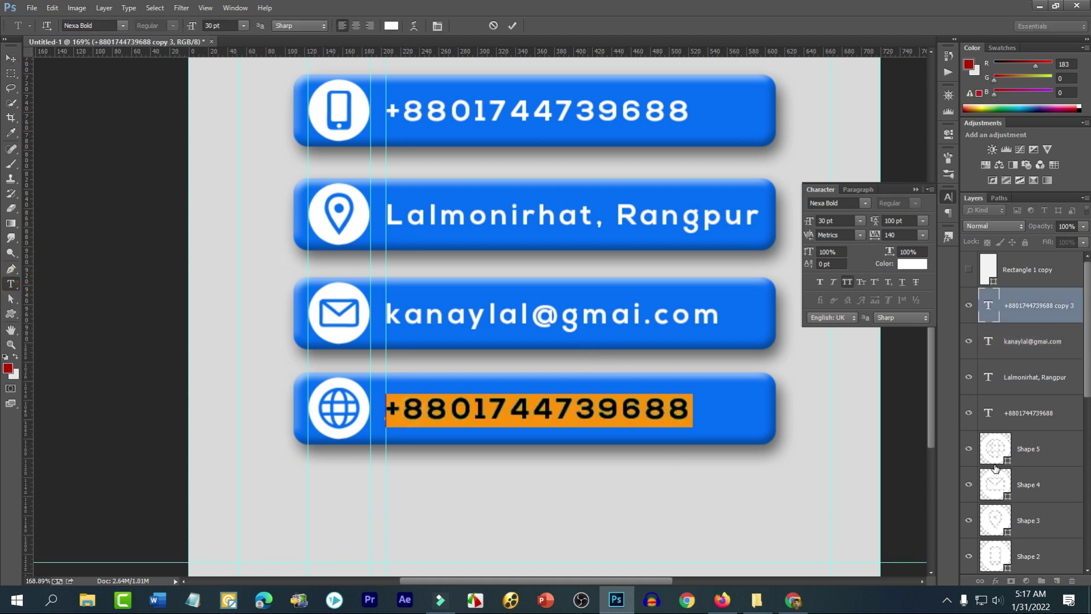
type("www")
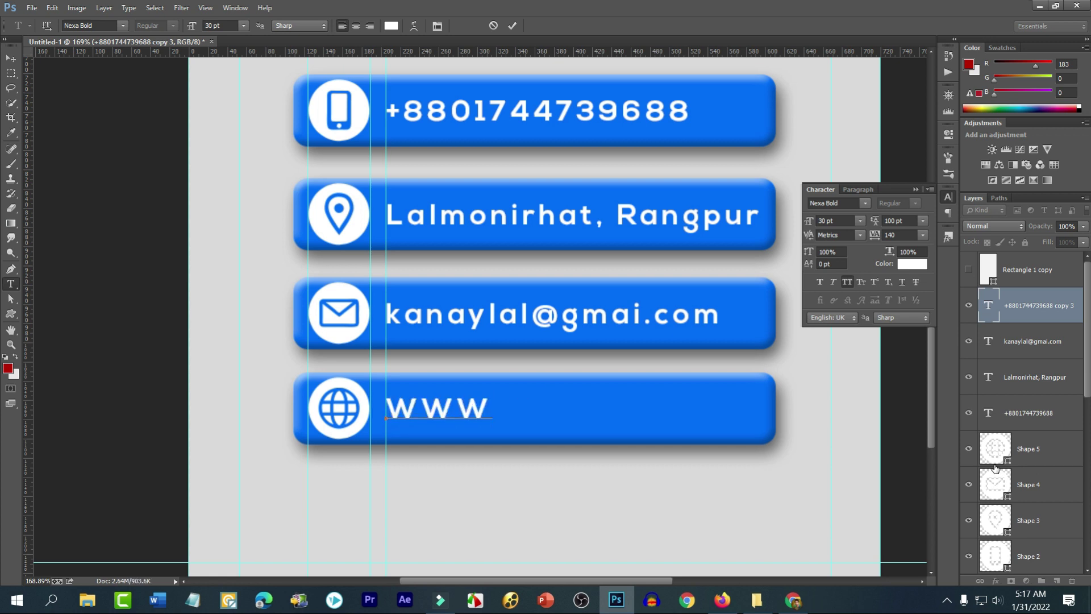
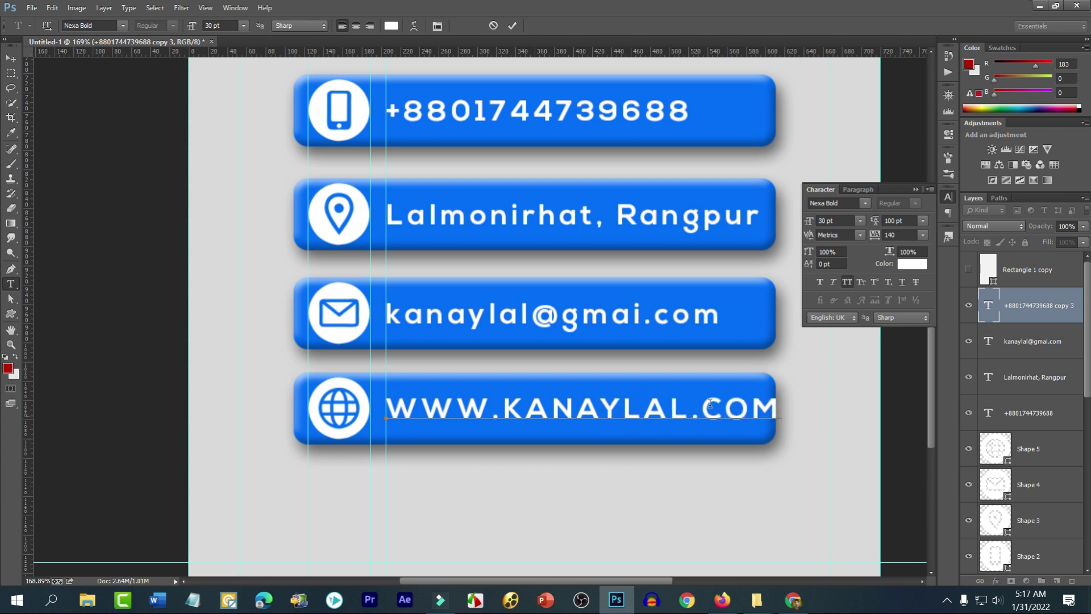
left_click_drag(776, 400, 342, 416)
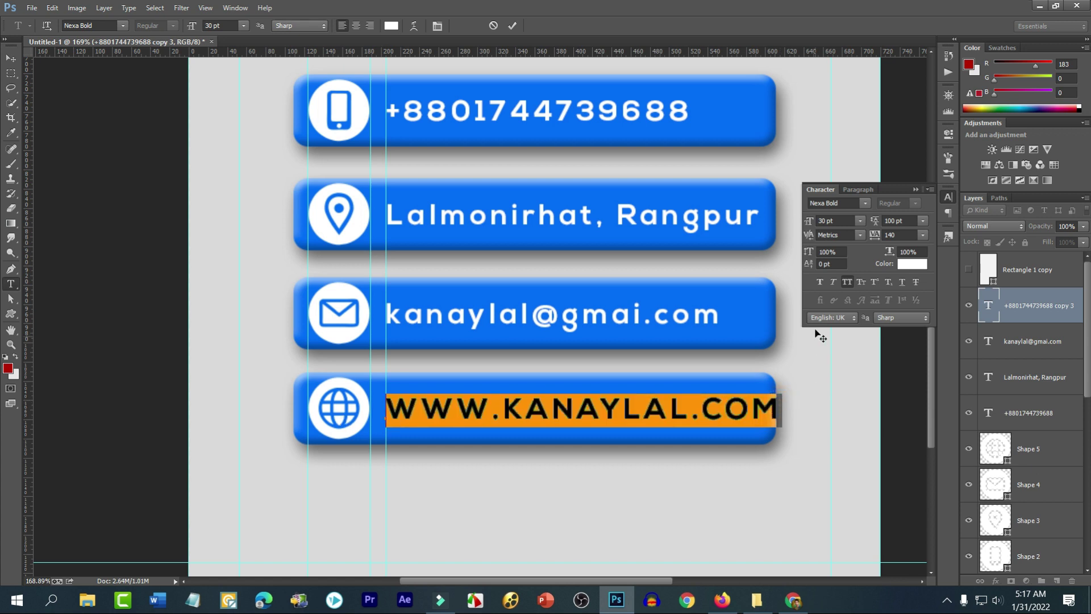
left_click(847, 281)
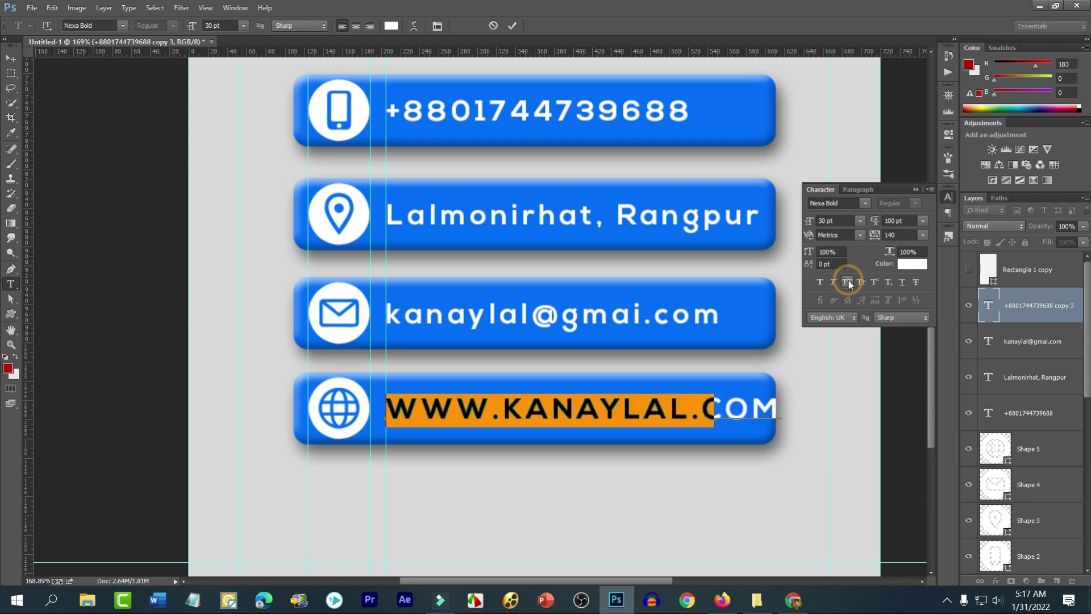
left_click(17, 59)
- Collapse the Character panel and bring up the shape tools flyout in the toolbox
scroll(407, 225, "down", 2)
scroll(420, 253, "down", 2)
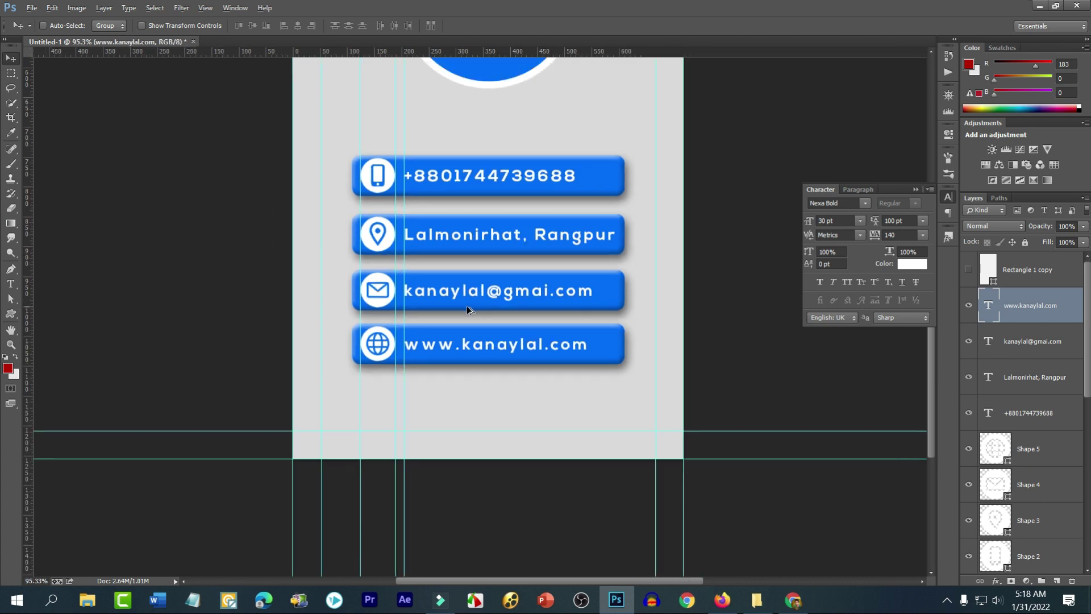
scroll(466, 306, "down", 2)
scroll(492, 316, "up", 1)
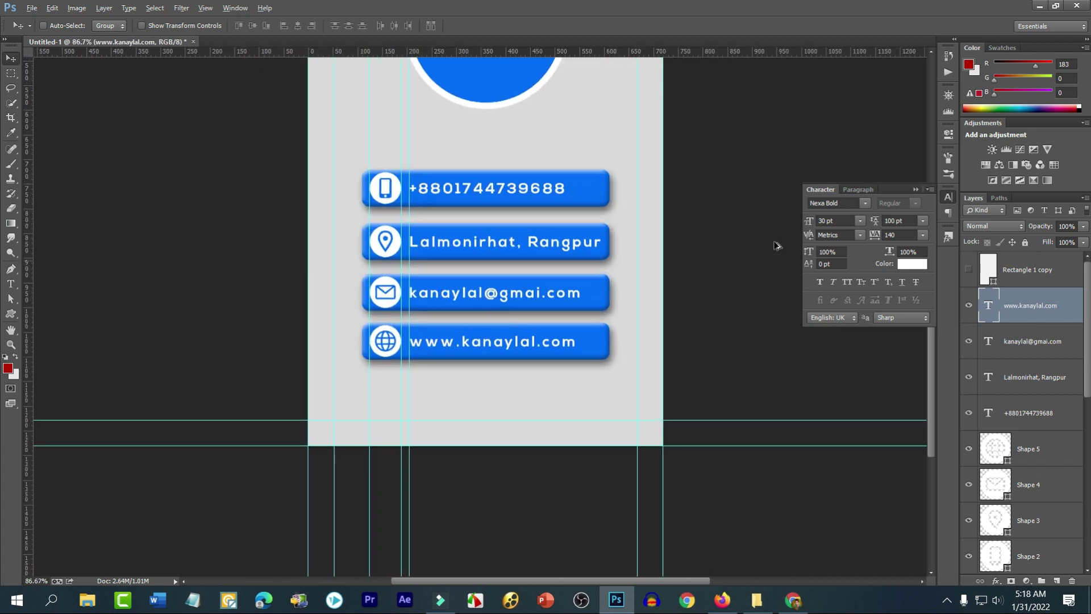
left_click(912, 191)
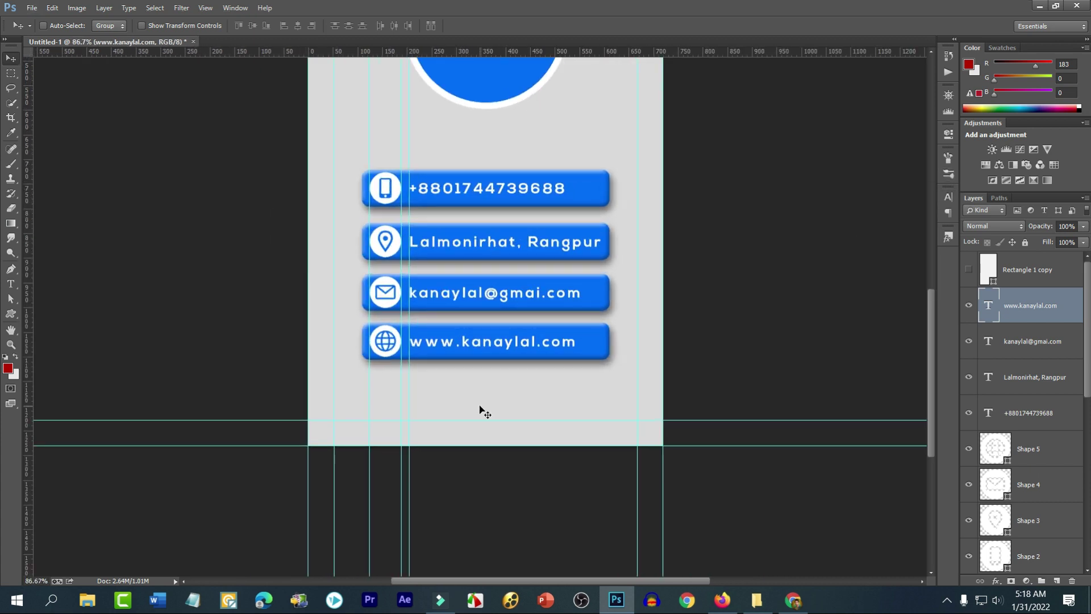
scroll(477, 407, "up", 1)
scroll(483, 406, "up", 2)
scroll(488, 406, "down", 2)
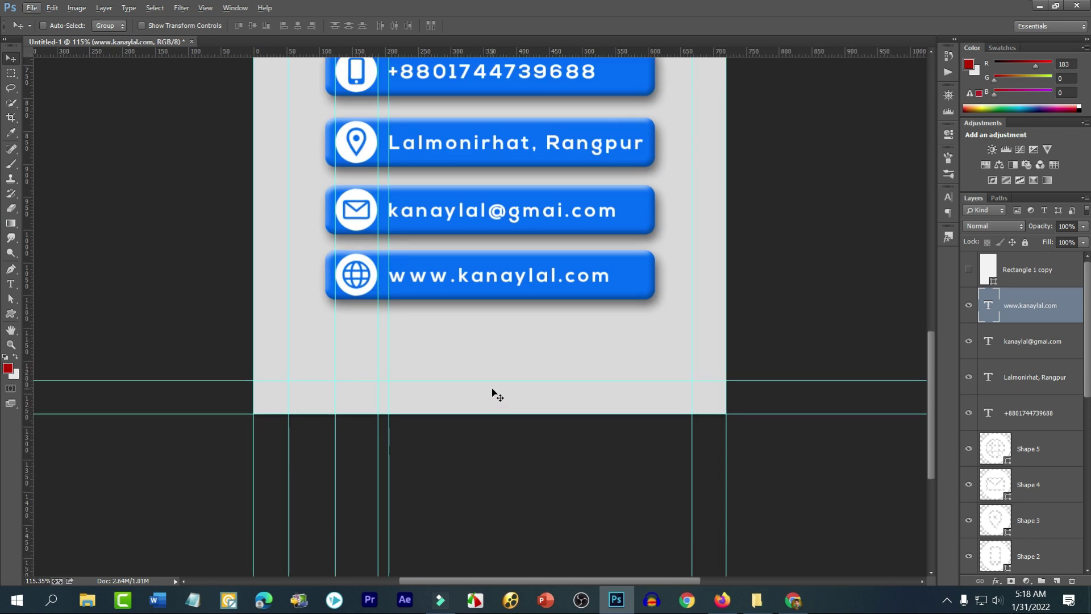
left_click(16, 316)
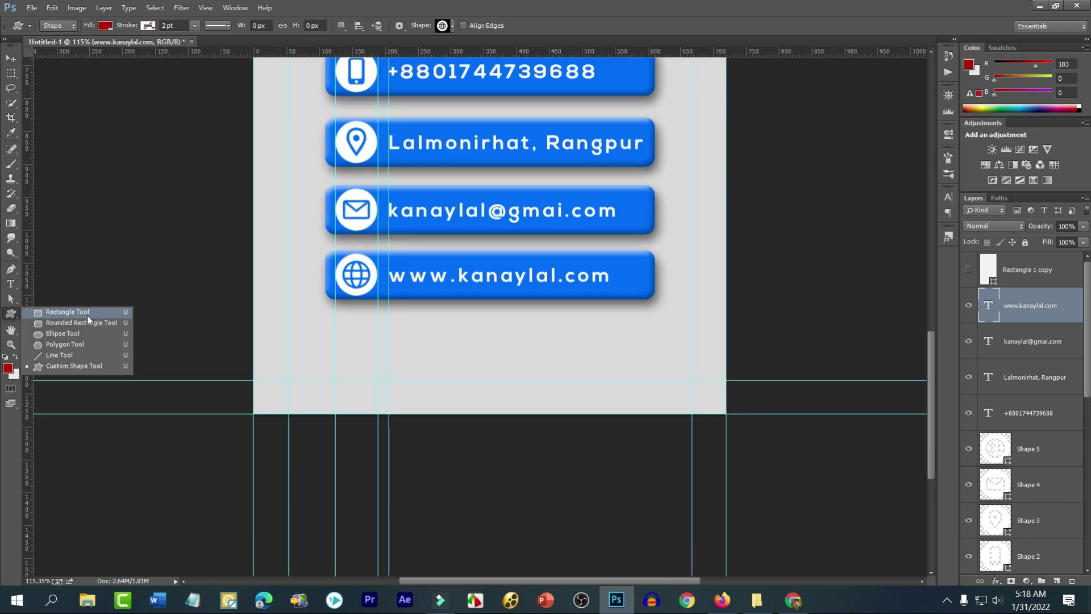
- Choose the Custom Shape Tool, add horizontal guides near Y 1154 and 1218 px, and open the Shape picker
left_click(70, 366)
scroll(335, 421, "up", 3)
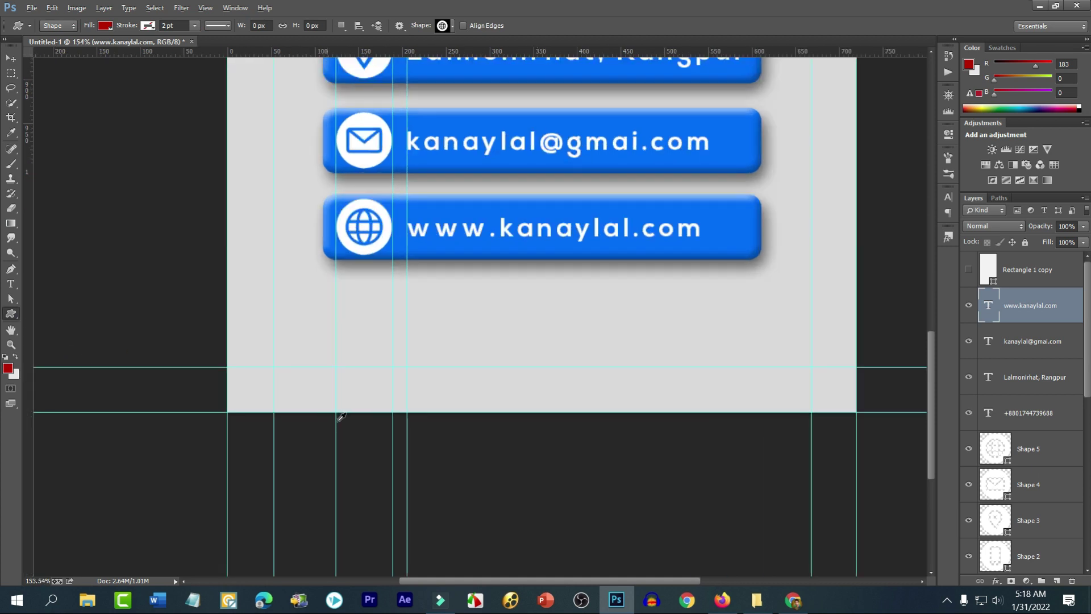
left_click_drag(463, 52, 479, 312)
left_click_drag(469, 50, 463, 358)
scroll(438, 341, "up", 1)
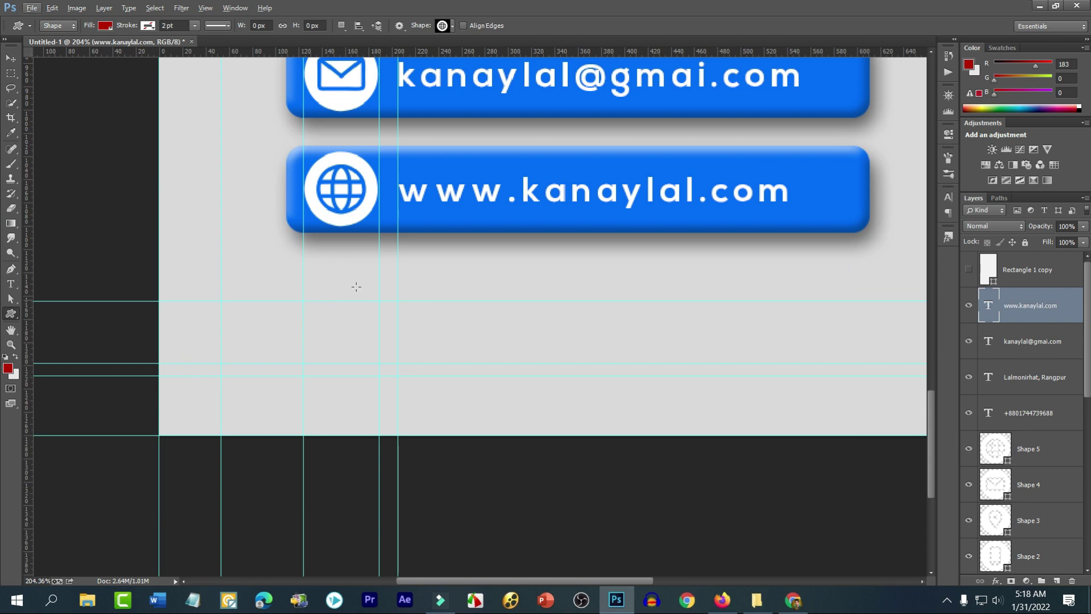
left_click(453, 26)
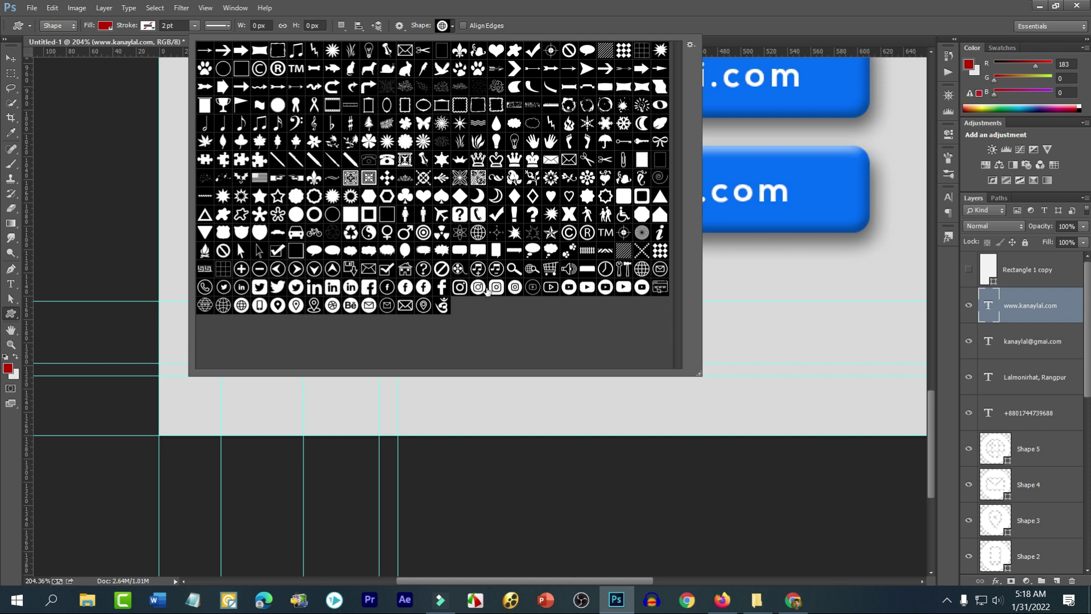
- Draw the YouTube custom shape below the website bar and recolor its fill from red to white
left_click(605, 290)
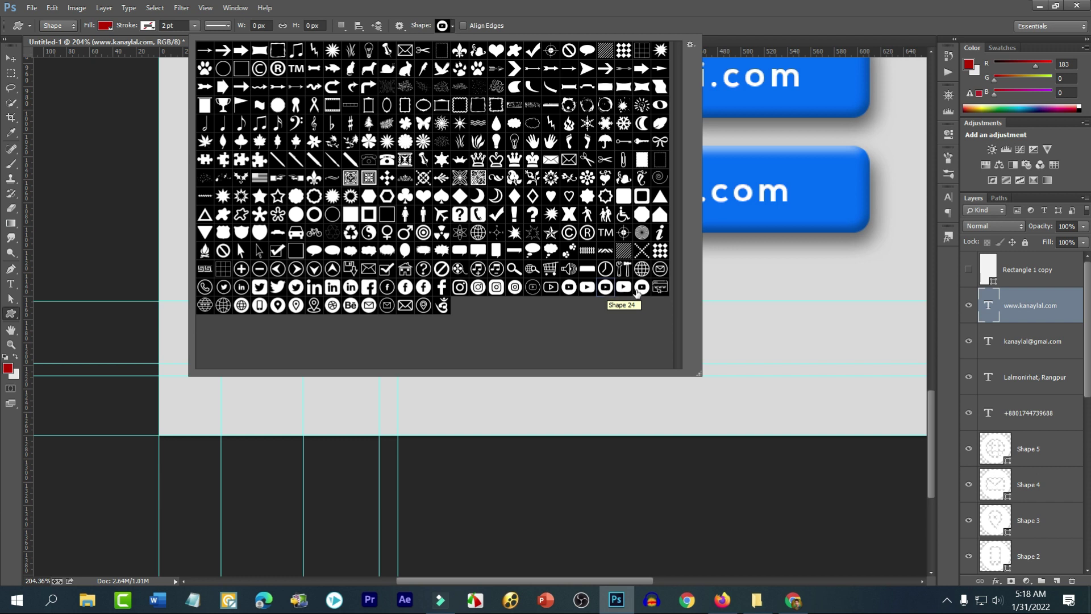
left_click(701, 17)
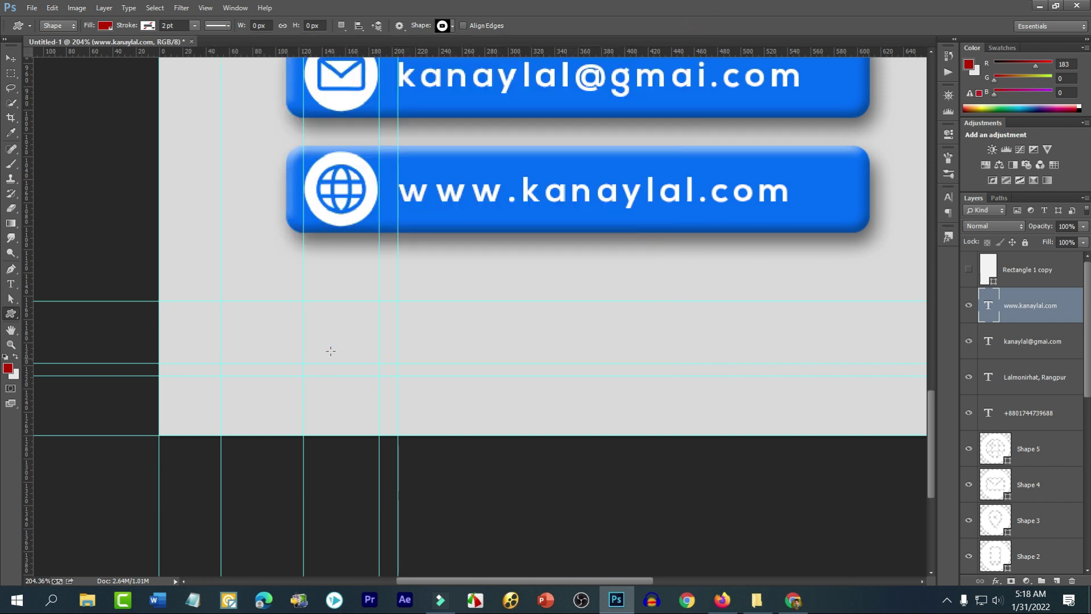
left_click_drag(312, 301, 384, 362)
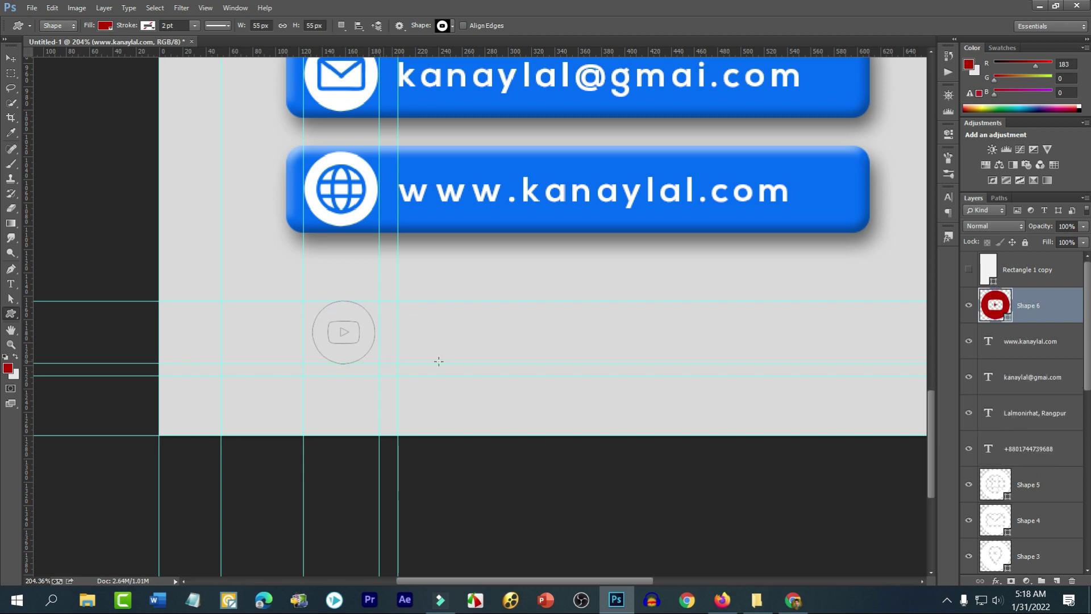
double_click(996, 305)
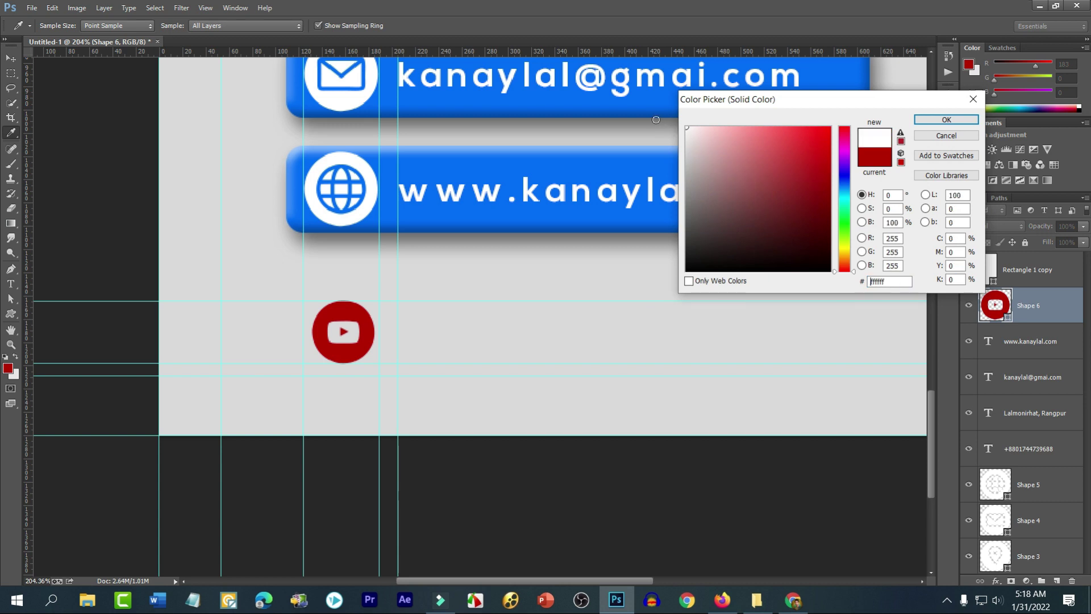
left_click(966, 121)
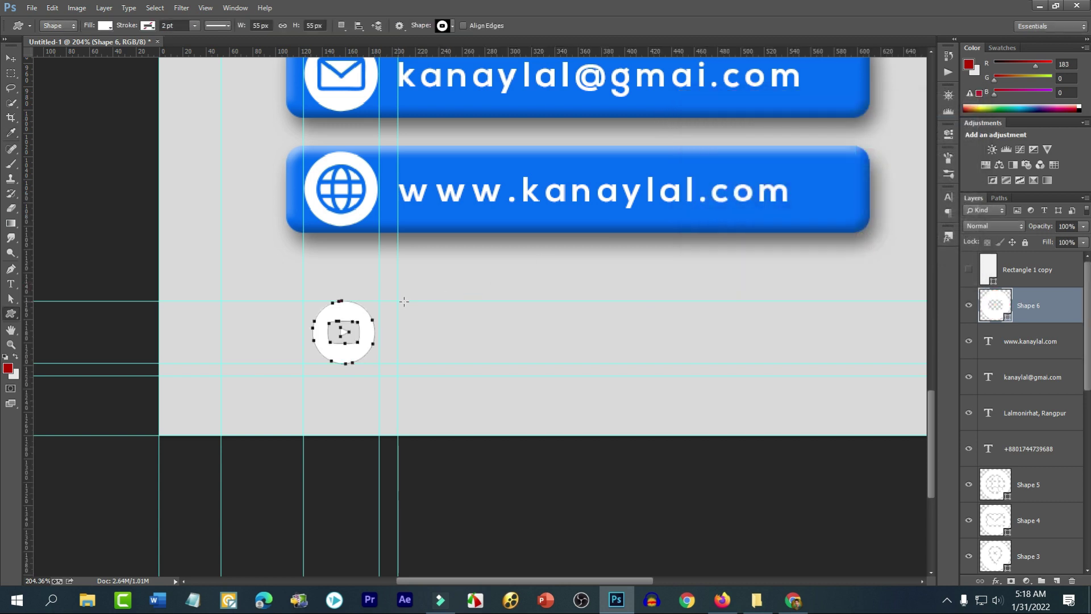
left_click(454, 25)
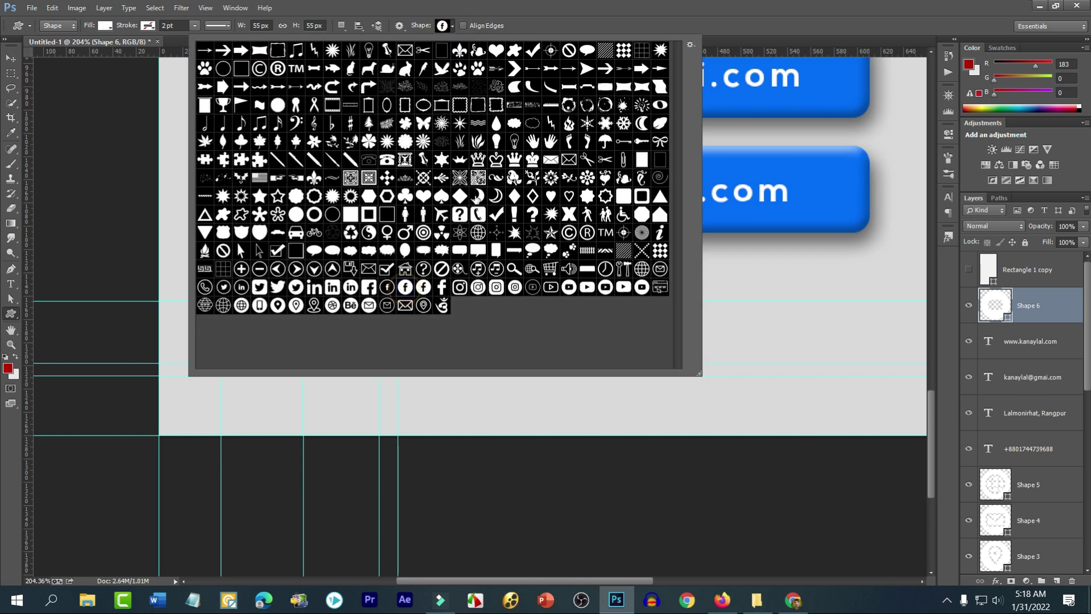
- Draw Facebook, Instagram and Twitter custom shapes in sequence to the right of the YouTube icon
double_click(405, 287)
left_click_drag(410, 301, 472, 363)
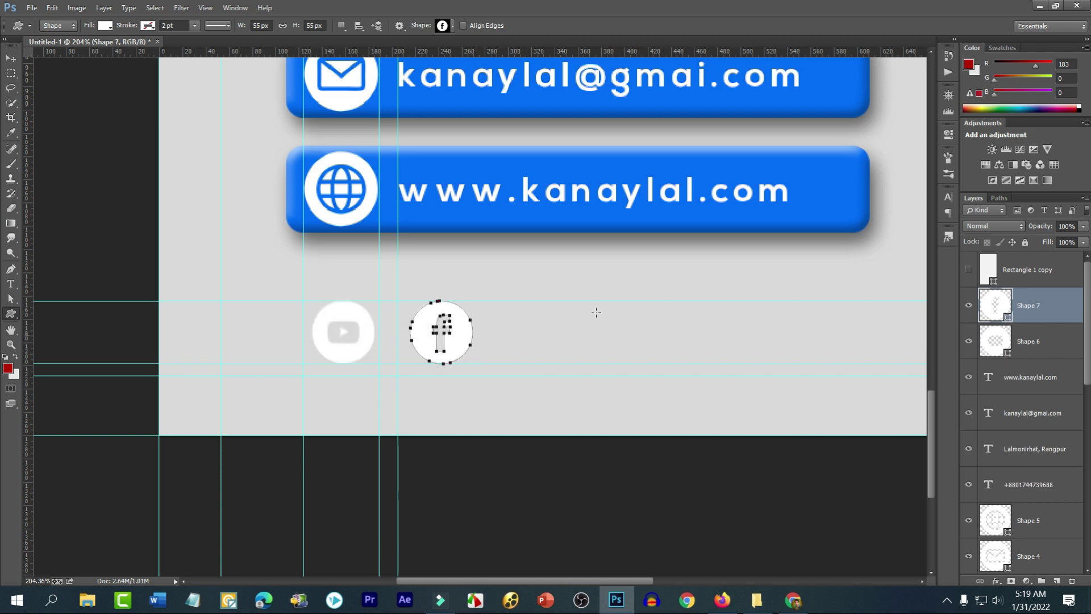
left_click(454, 28)
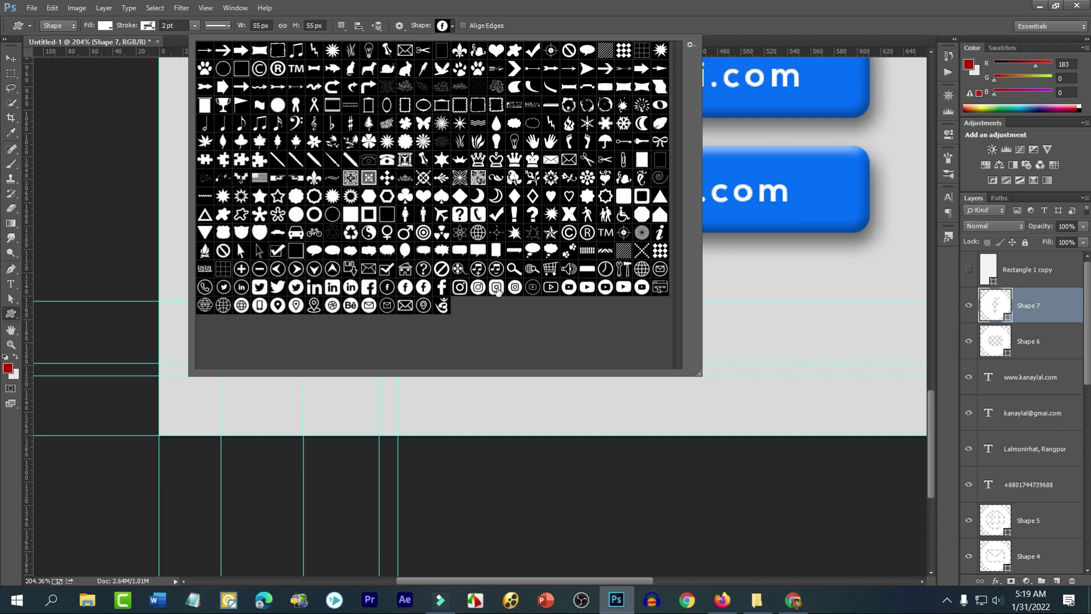
double_click(514, 290)
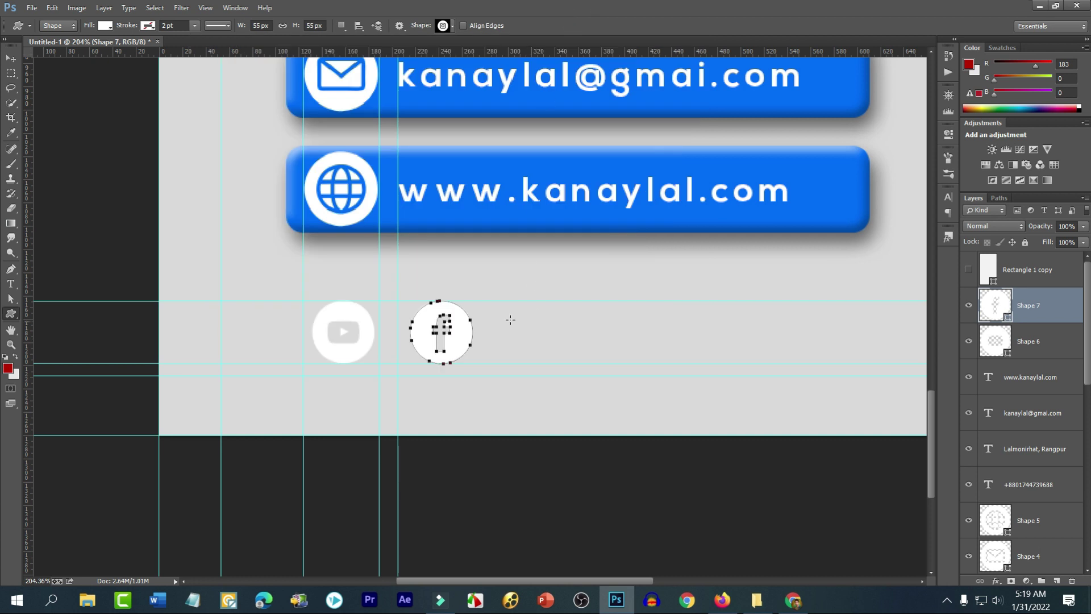
mouse_move(498, 301)
left_mouse_down()
mouse_move(590, 364)
mouse_move(643, 364)
left_mouse_up()
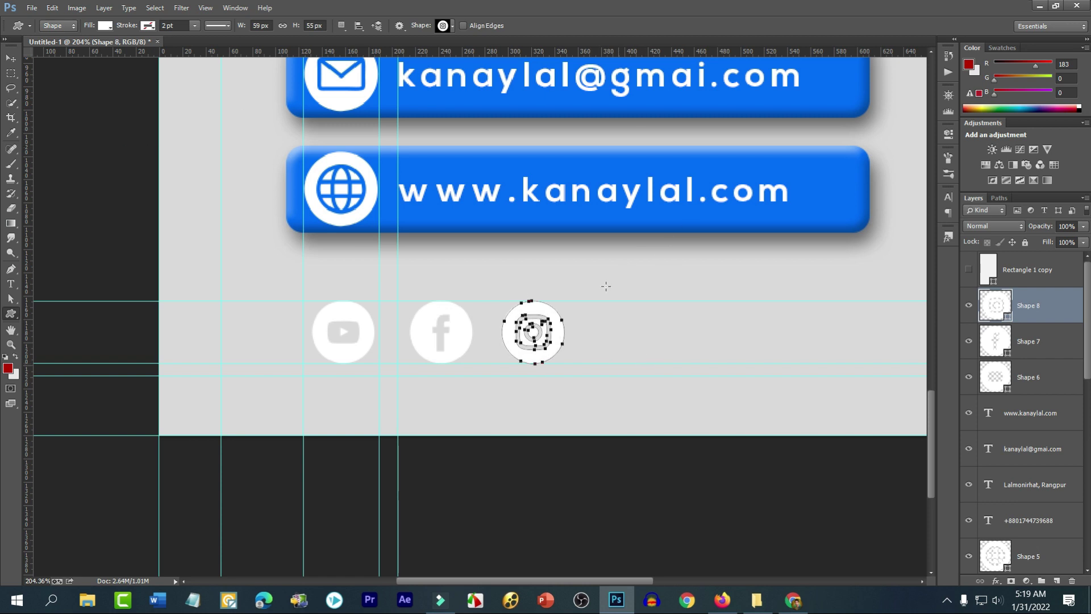
left_click(453, 26)
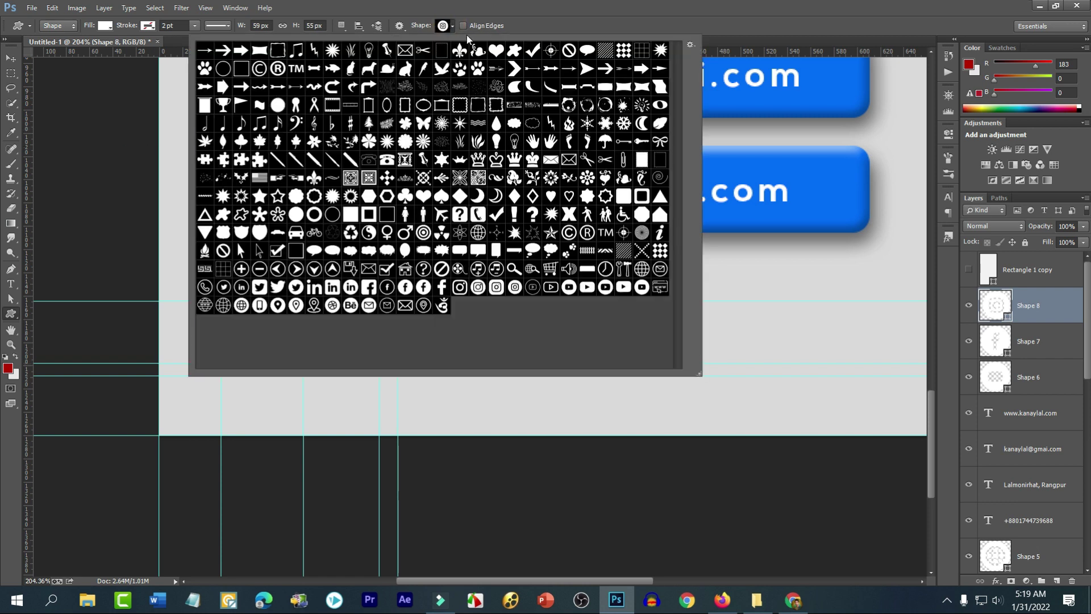
double_click(295, 288)
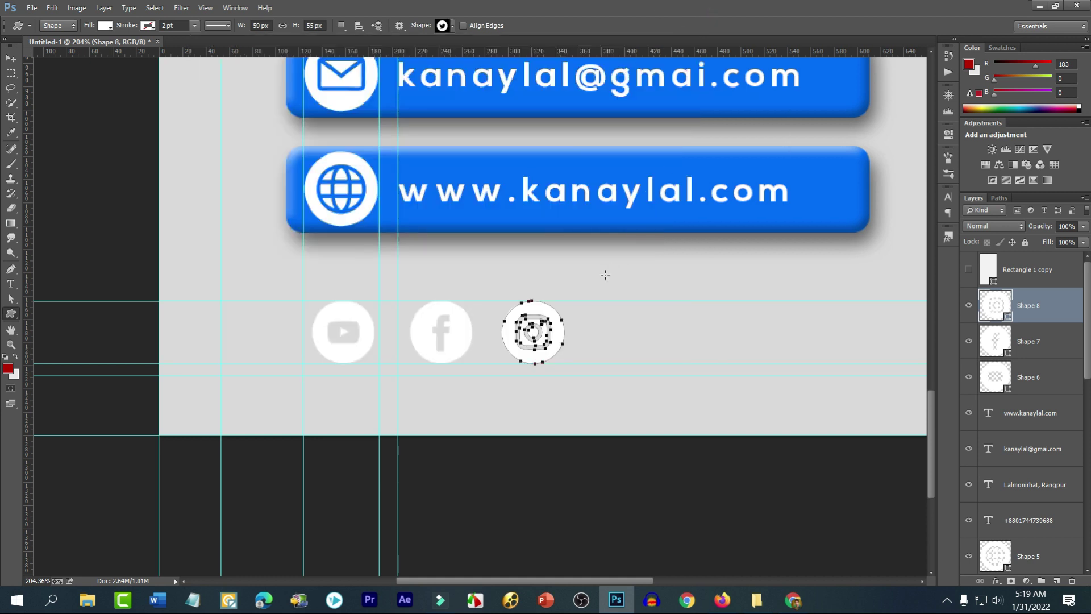
left_click_drag(593, 301, 668, 355)
scroll(722, 355, "up", 2)
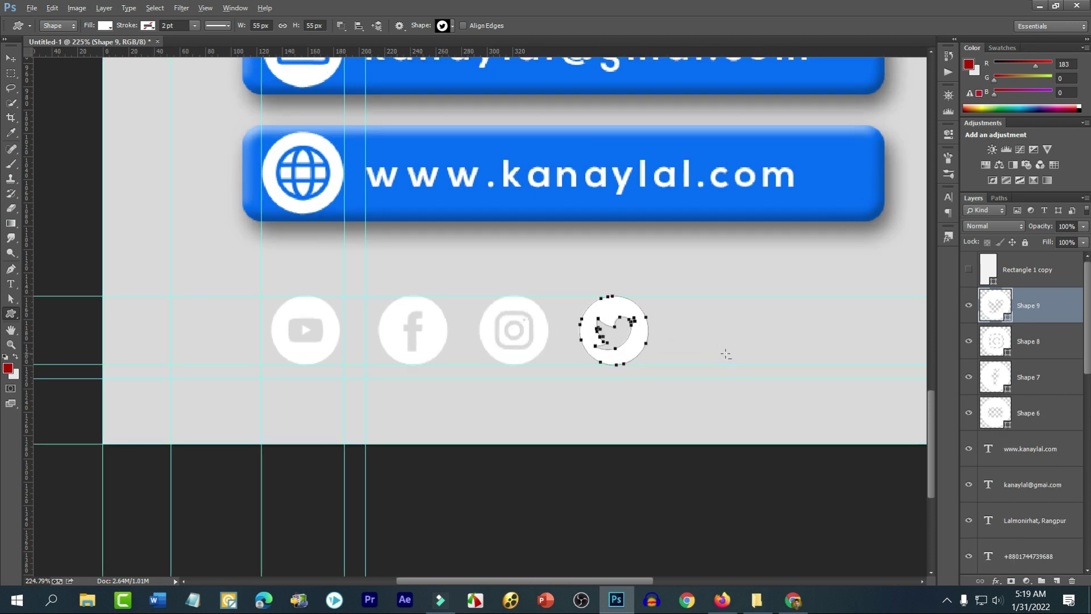
scroll(720, 344, "up", 2)
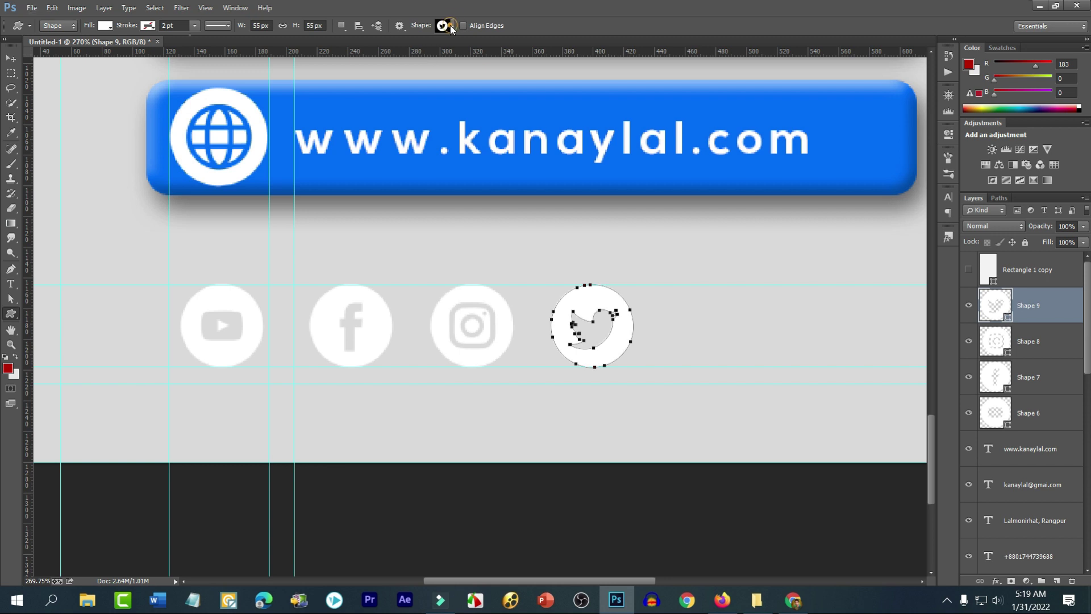
- Draw LinkedIn and then Dribbble custom shapes to the right of the Twitter icon
left_click(452, 25)
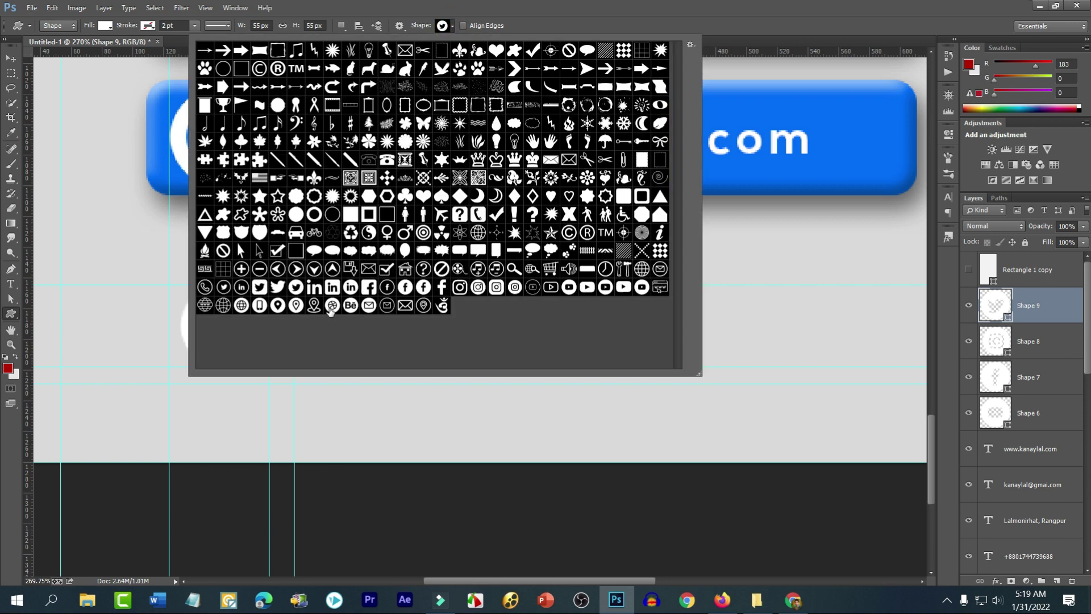
left_click(351, 288)
left_click(571, 10)
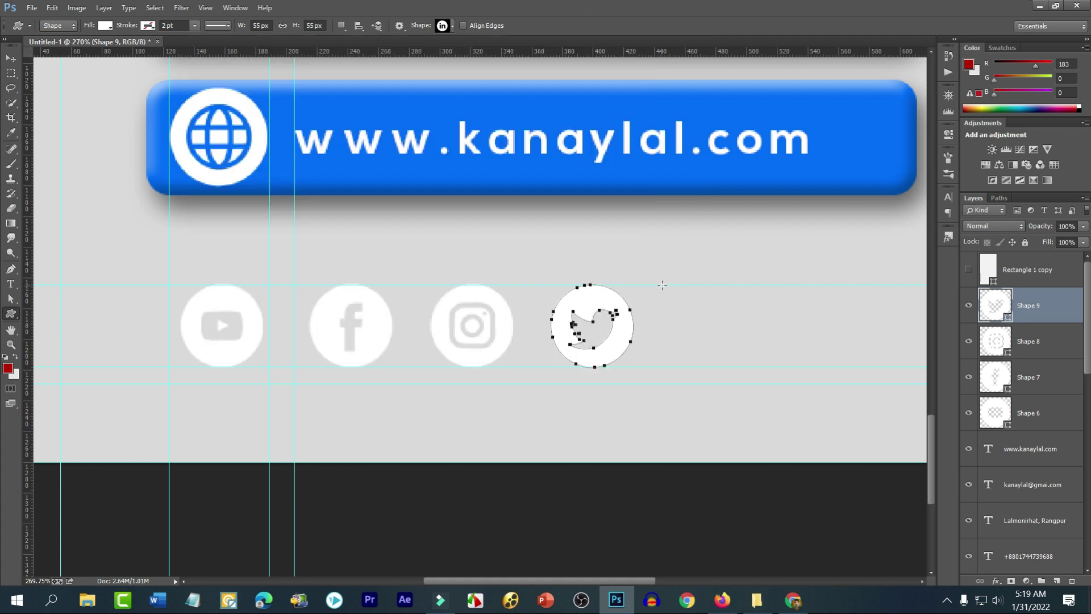
left_click_drag(662, 284, 751, 369)
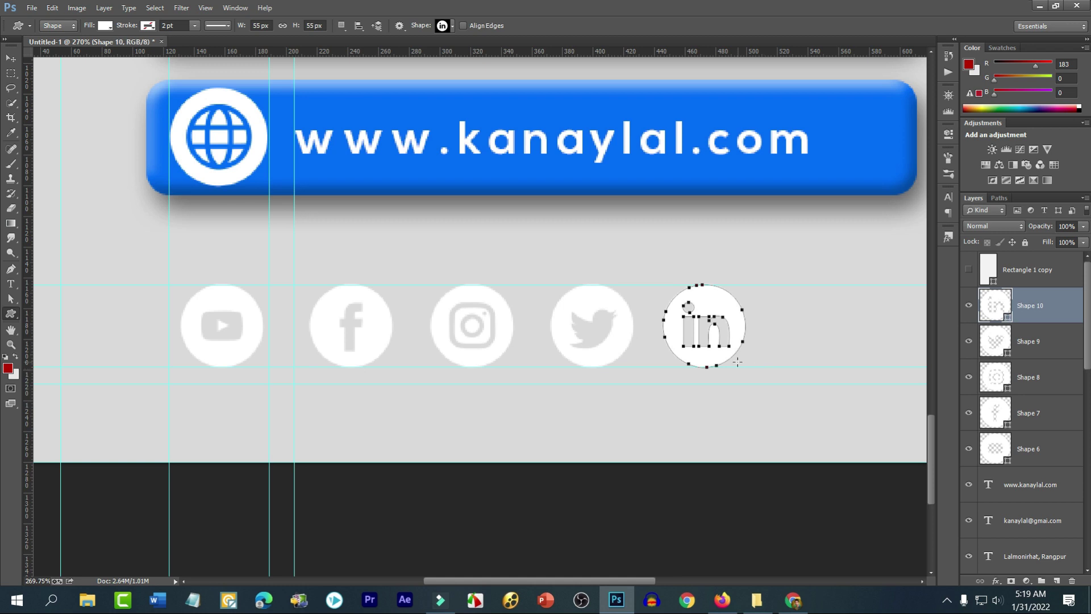
scroll(510, 264, "down", 3, "alt")
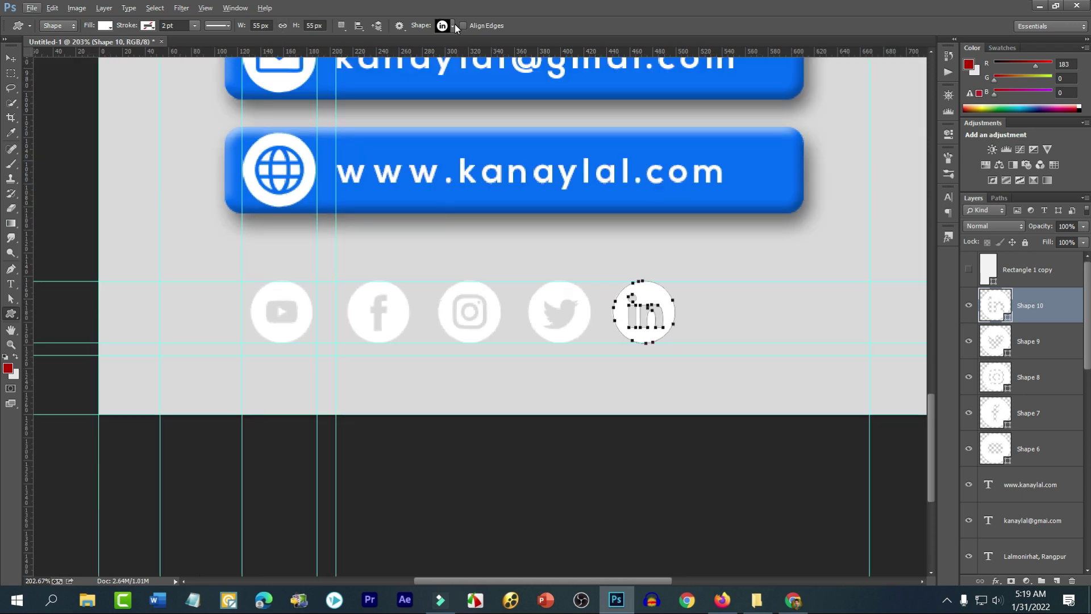
left_click(442, 27)
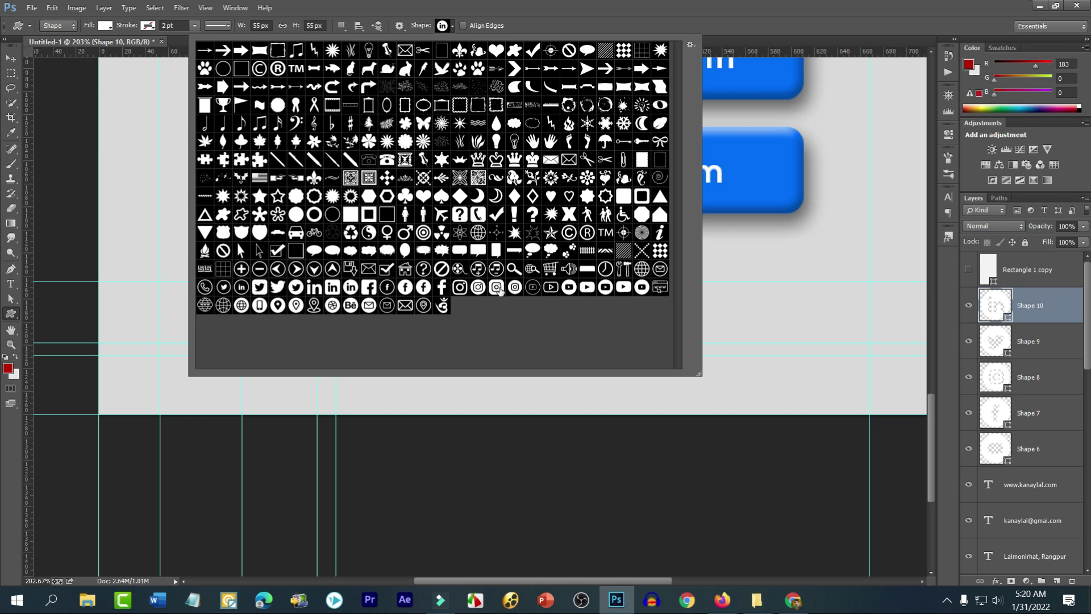
left_click(331, 307)
left_click(708, 314)
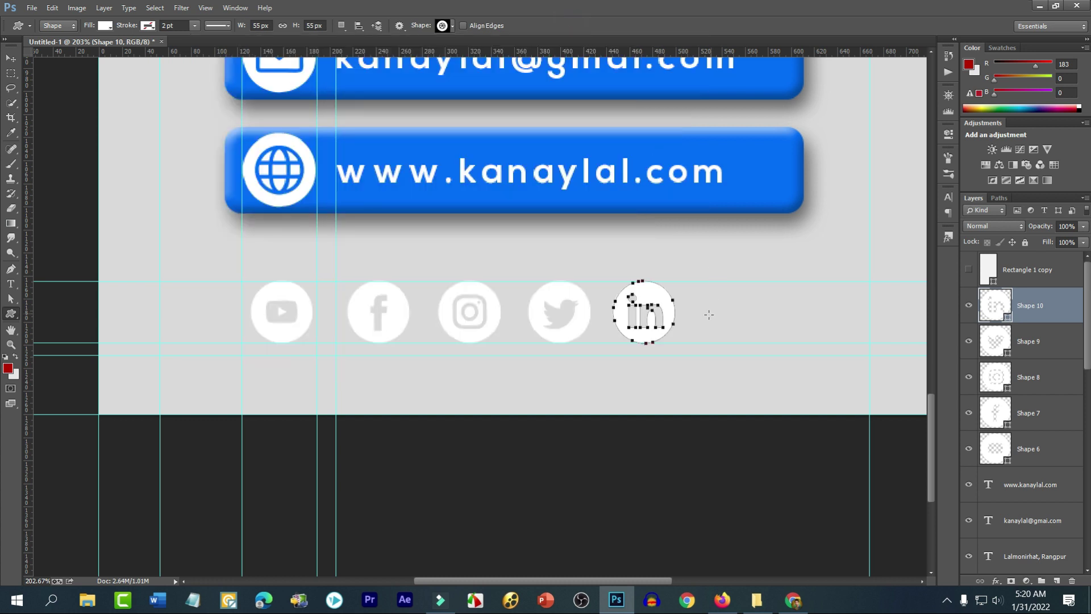
left_click_drag(692, 280, 754, 343)
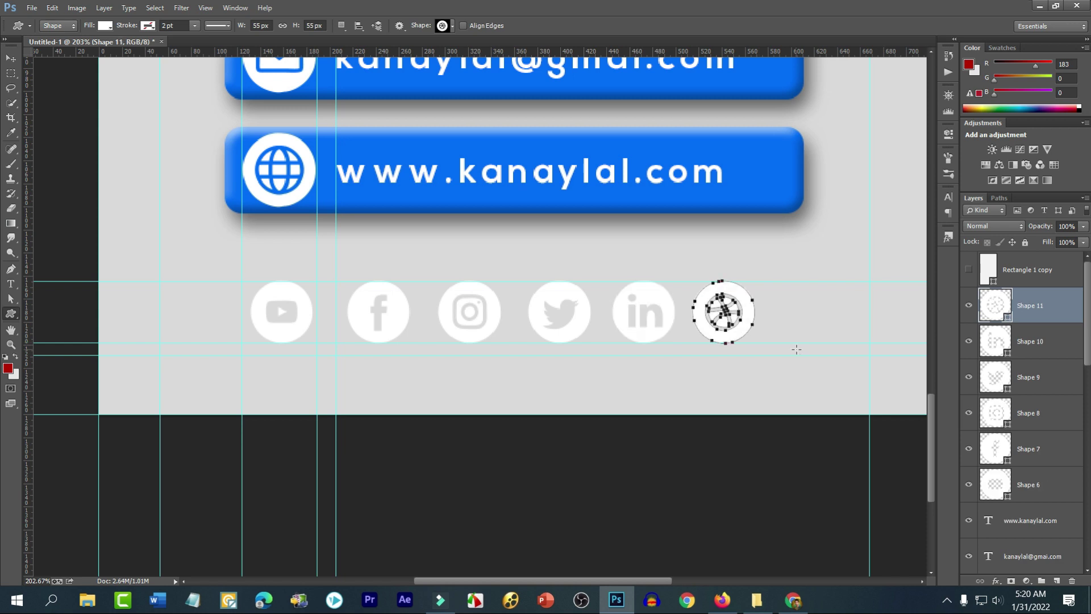
left_click(10, 58)
- Shift the Facebook-through-Dribbble icons left, then the Instagram-through-Dribbble icons, to close the gaps
scroll(835, 335, "up", 1)
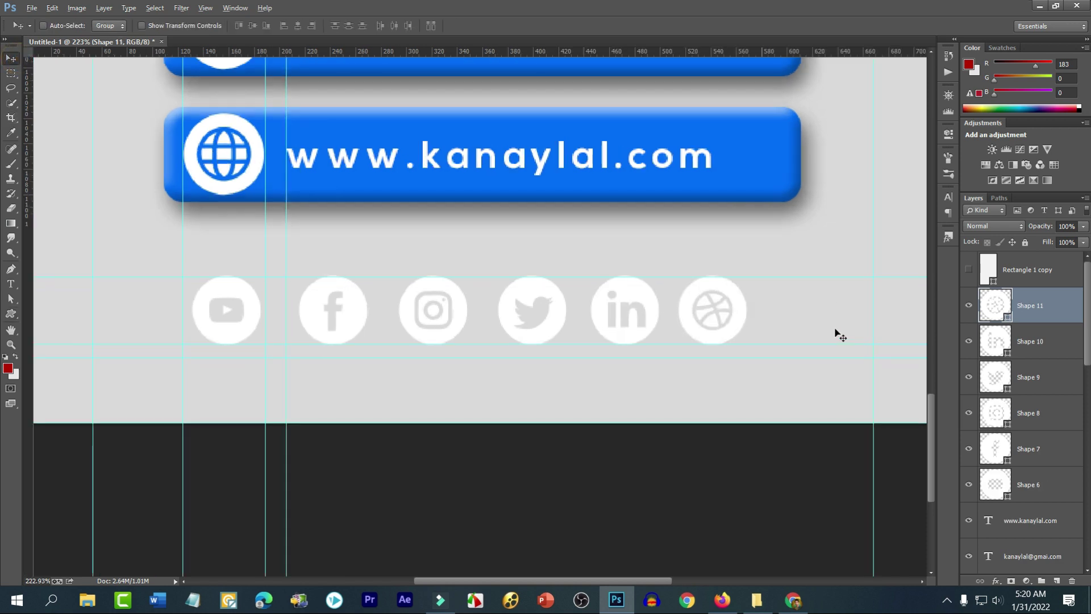
left_click(1037, 453, "shift")
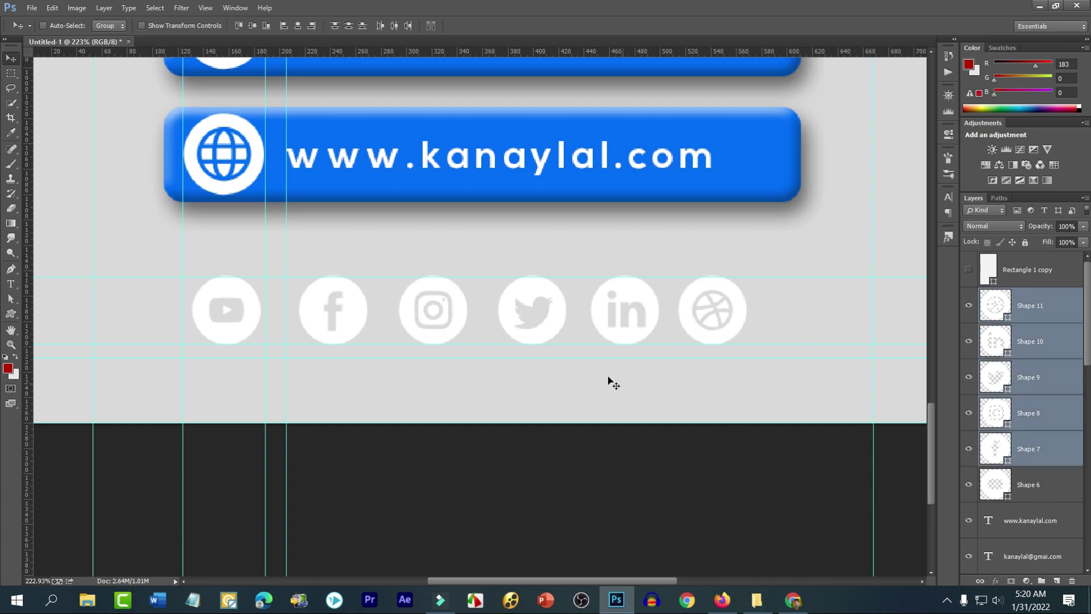
left_click_drag(480, 319, 468, 318)
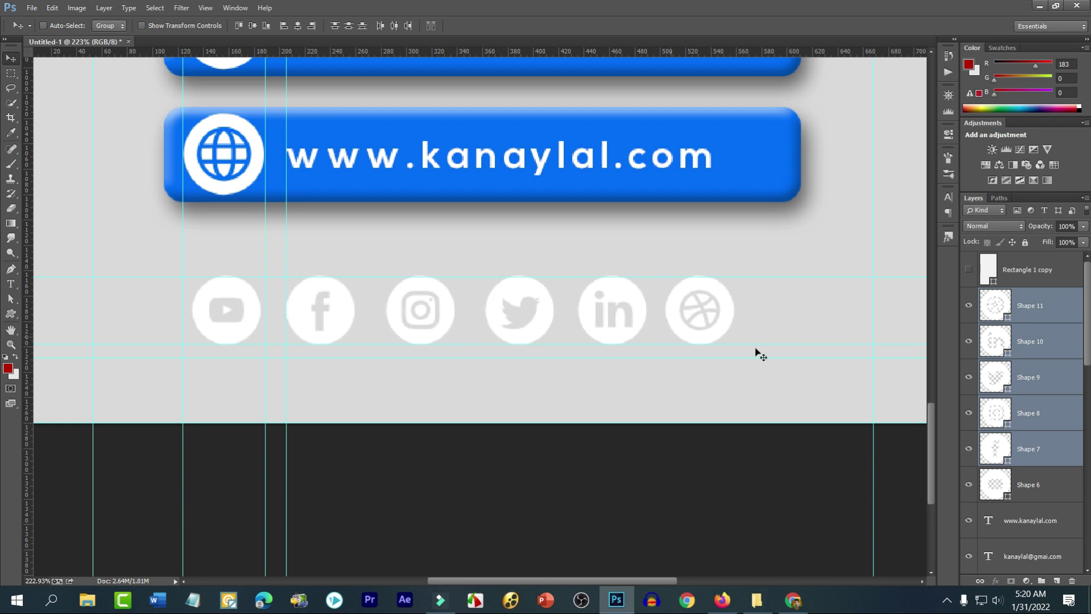
left_click(1039, 453, "ctrl")
left_click_drag(443, 317, 436, 316)
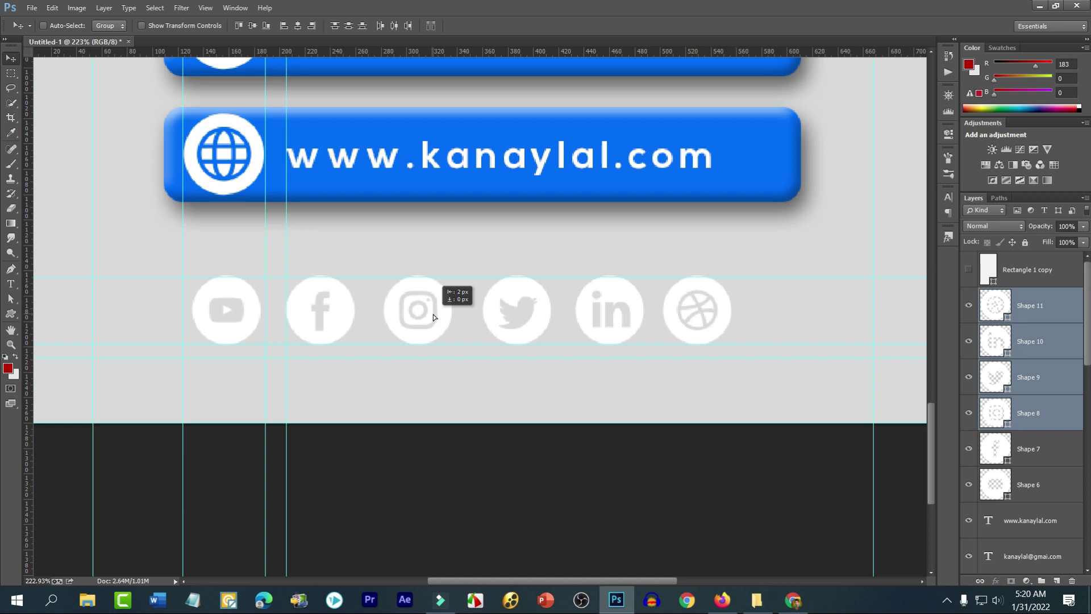
left_click_drag(436, 317, 431, 317)
key("Right")
key("Right")
key("Right")
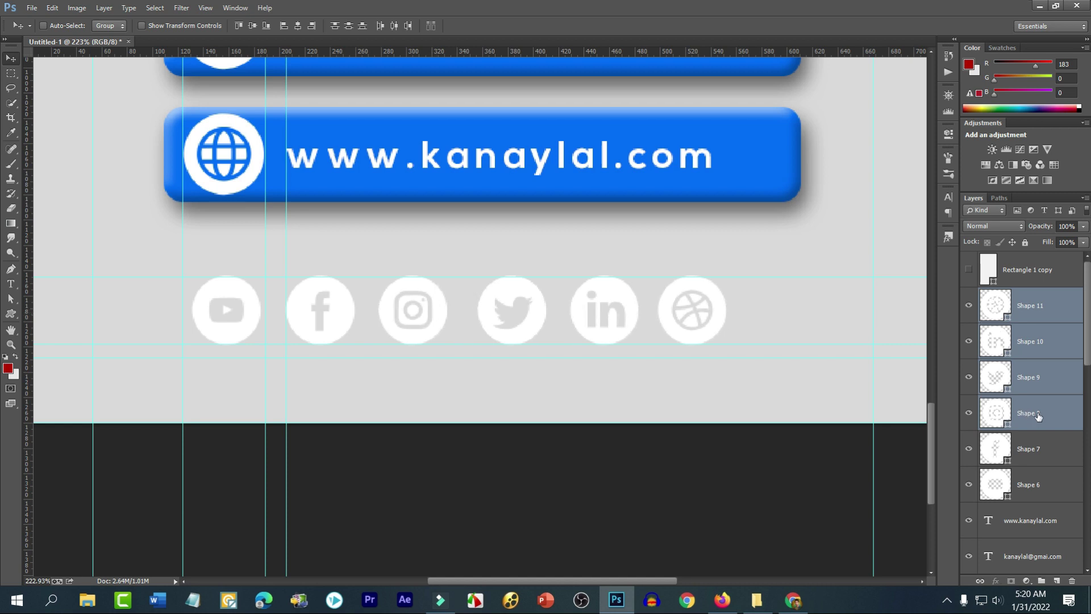
- Nudge the last icons to even out the gaps, then group all six shapes as Group 2
left_click(1037, 415, "ctrl")
key("Left")
key("Left")
key("Left")
key("Left")
key("Left")
key("Left")
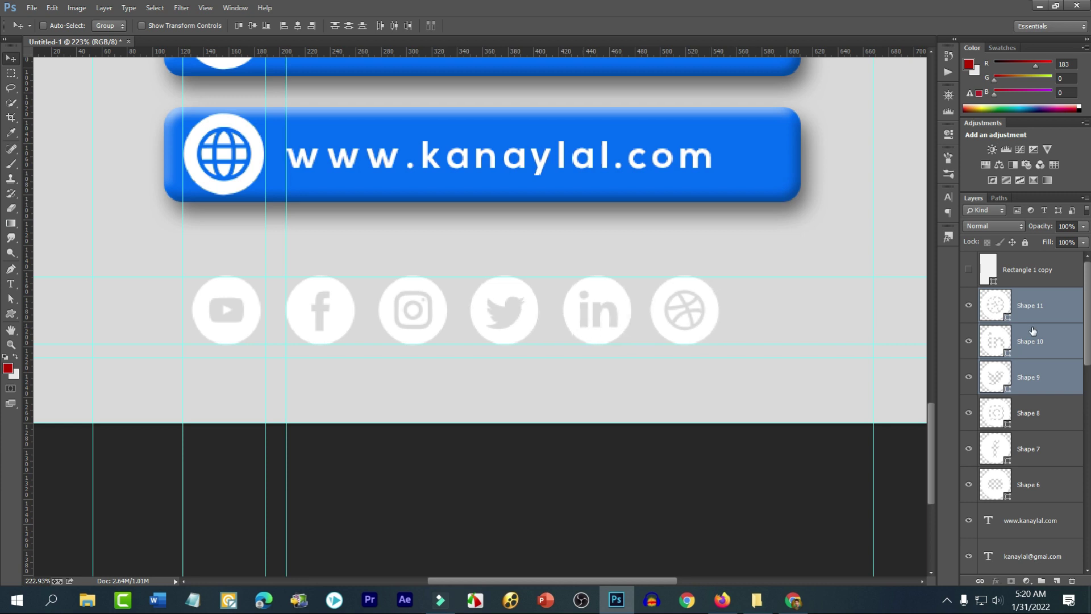
left_click(1051, 378, "ctrl")
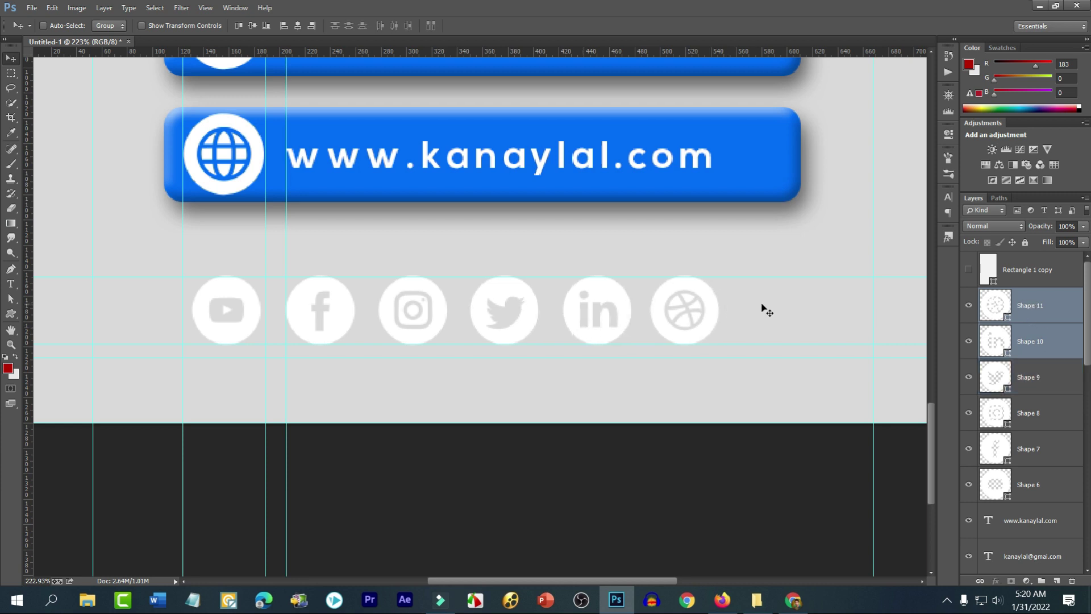
left_click(1040, 340, "ctrl")
key("Right")
key("Right")
key("Right")
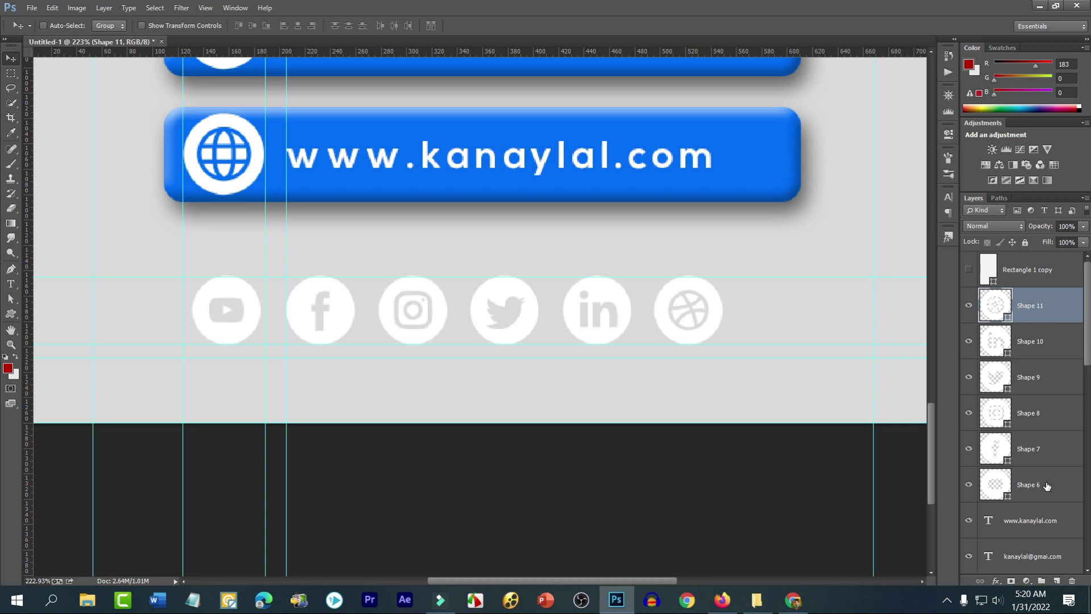
left_click(1046, 485, "shift")
key("ctrl+g")
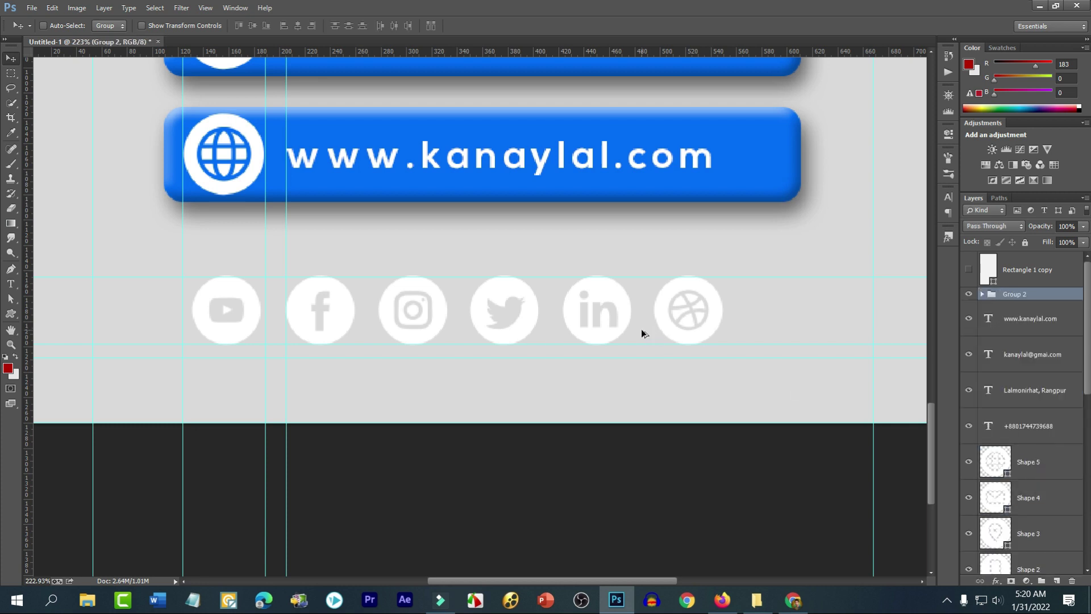
- Centre the social icon row horizontally on the card
scroll(588, 332, "down", 1)
scroll(663, 329, "down", 2)
scroll(667, 330, "down", 2)
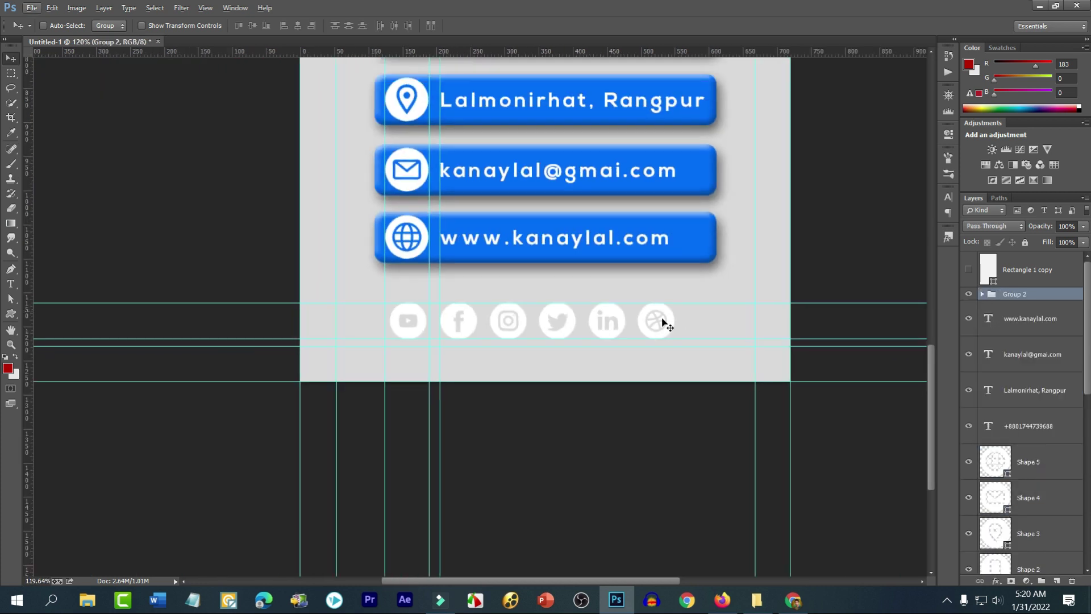
key("ctrl+a")
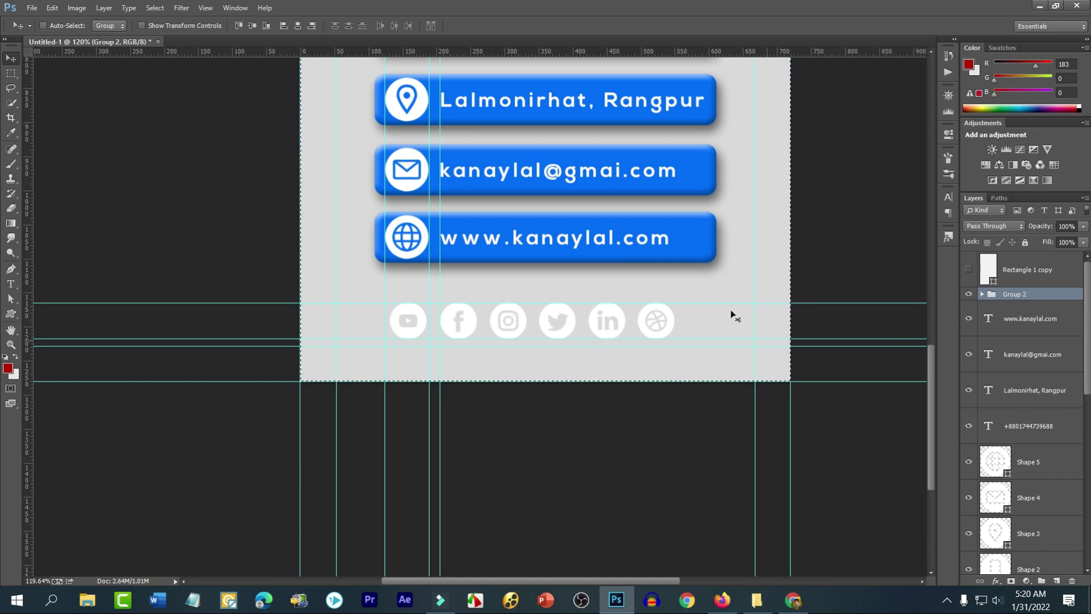
left_click(301, 26)
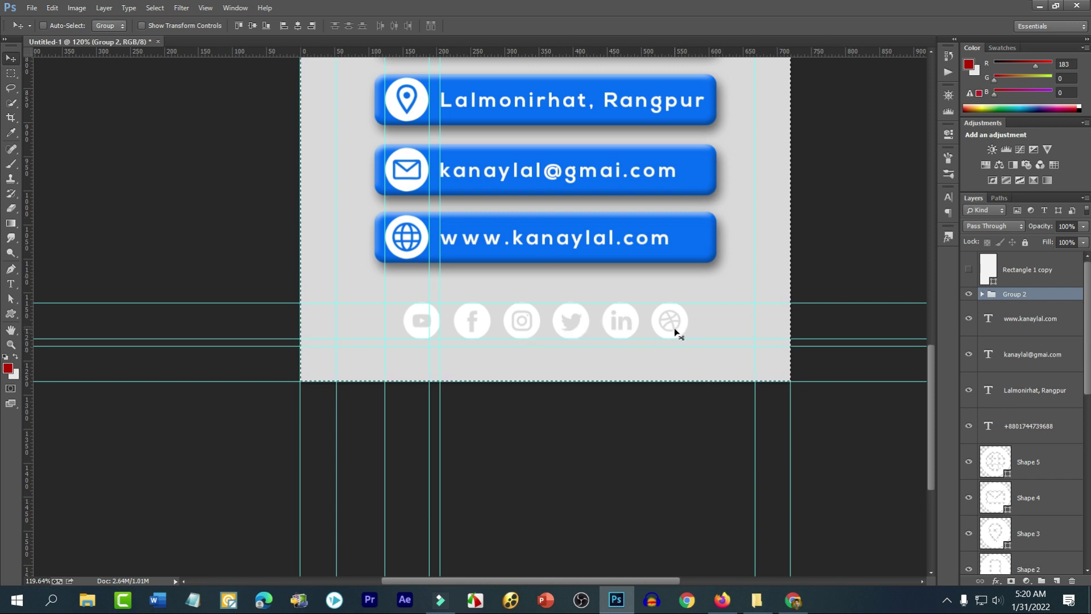
- Scale the icon row to about 118.62% and move guides to its left and right edges
key("ctrl+t")
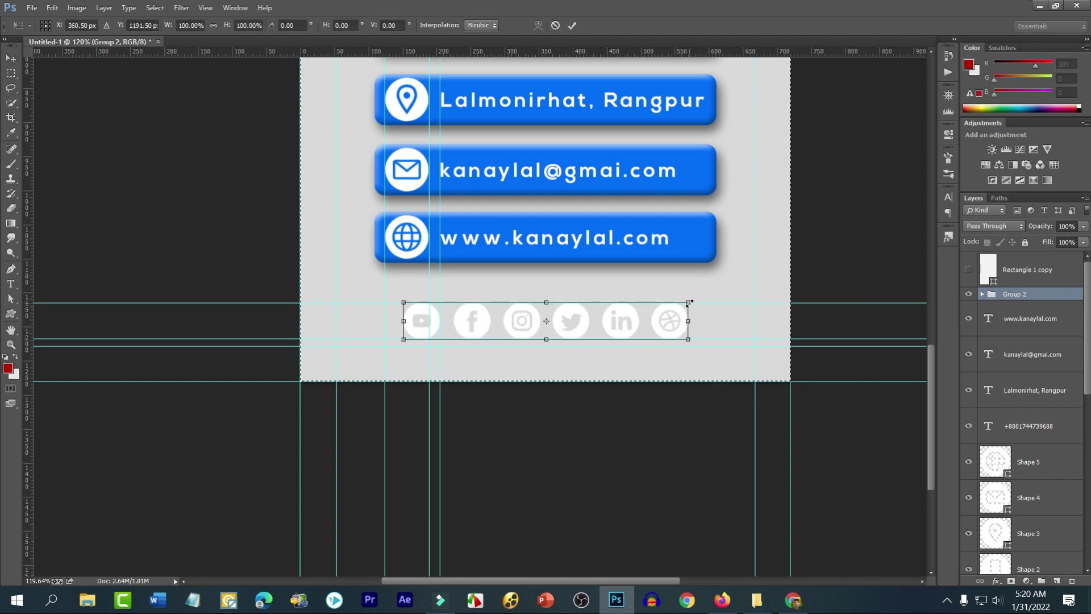
left_click_drag(688, 302, 716, 296, "alt")
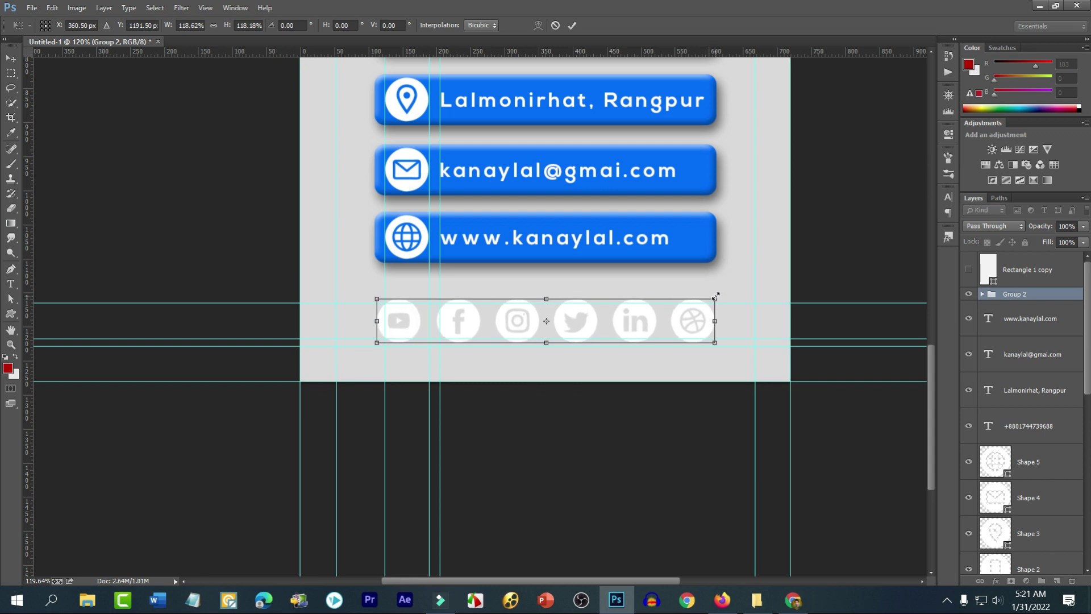
key("Return")
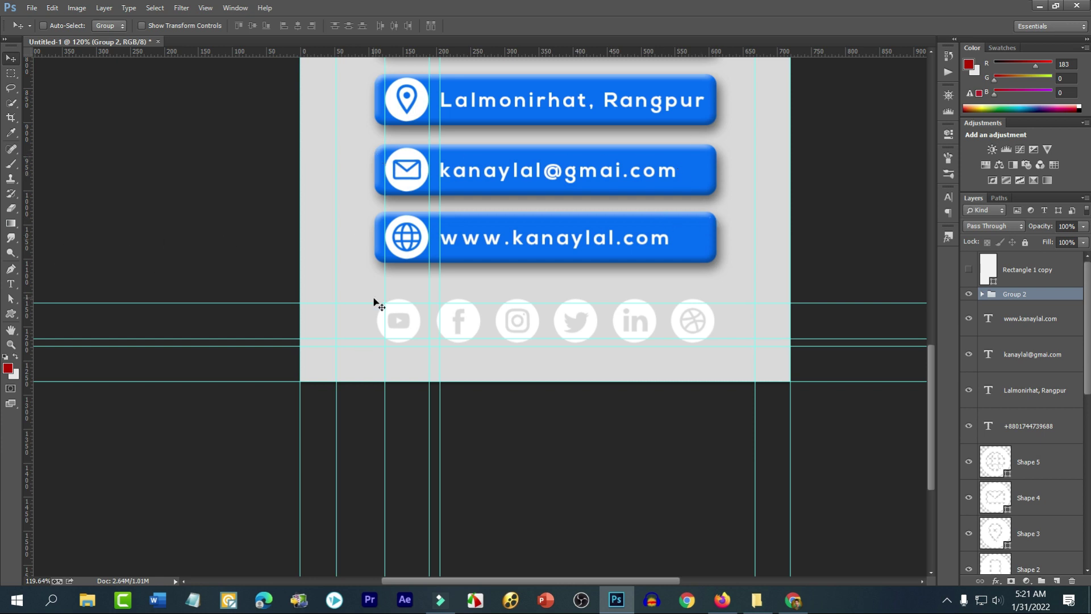
left_click_drag(385, 312, 375, 311)
left_click_drag(441, 322, 716, 326)
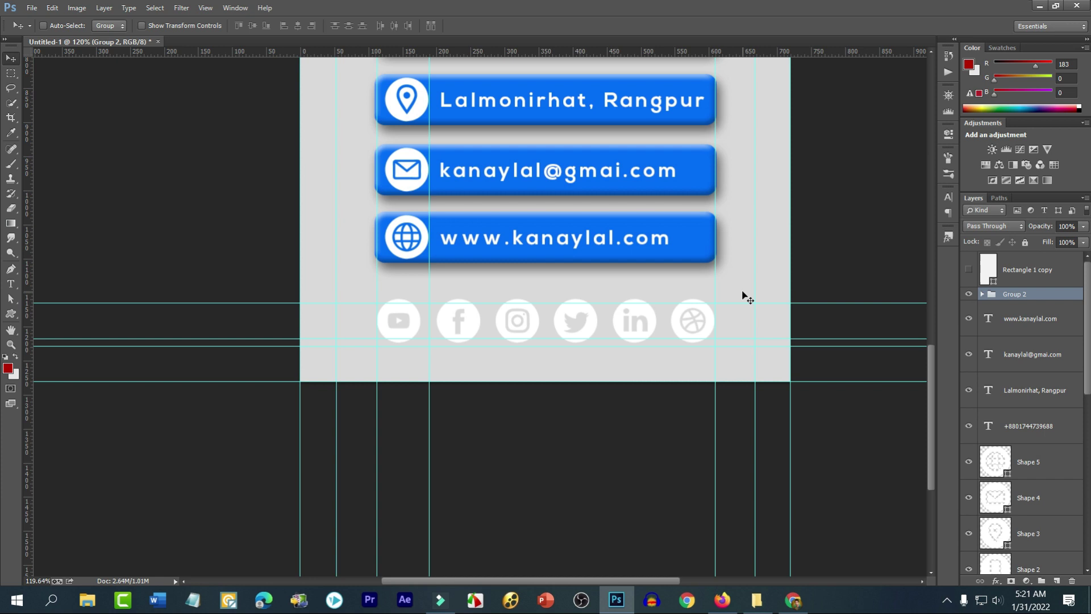
- Hide the guides to preview the whole card, then select the Ellipse 2 layer
scroll(697, 290, "down", 1)
scroll(696, 290, "down", 2)
scroll(697, 301, "down", 2)
scroll(744, 315, "up", 1)
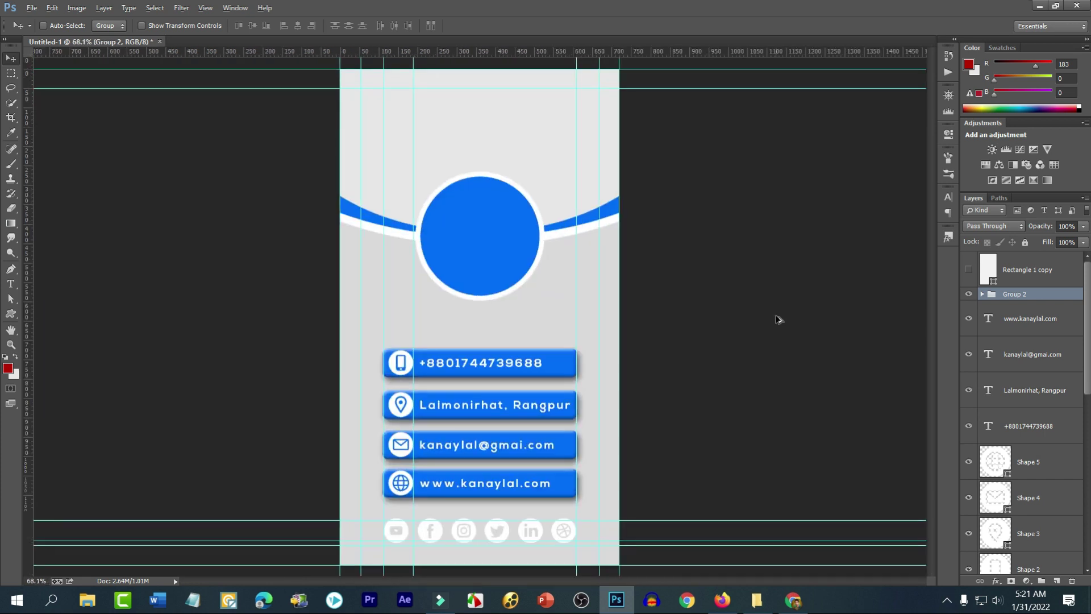
scroll(773, 319, "up", 1)
key("ctrl+semicolon")
scroll(497, 305, "down", 1)
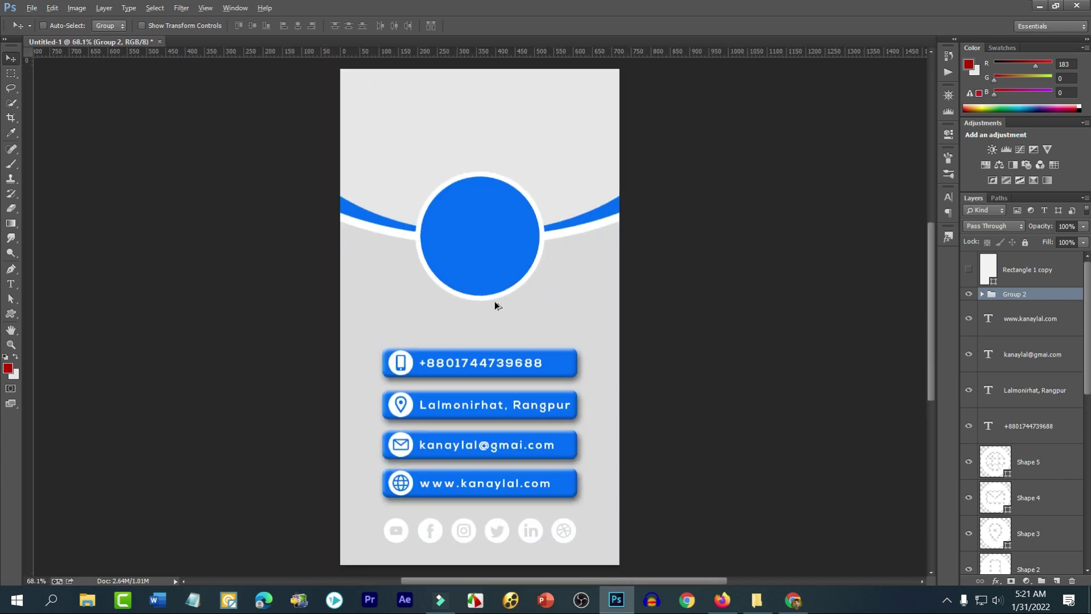
scroll(550, 306, "down", 1)
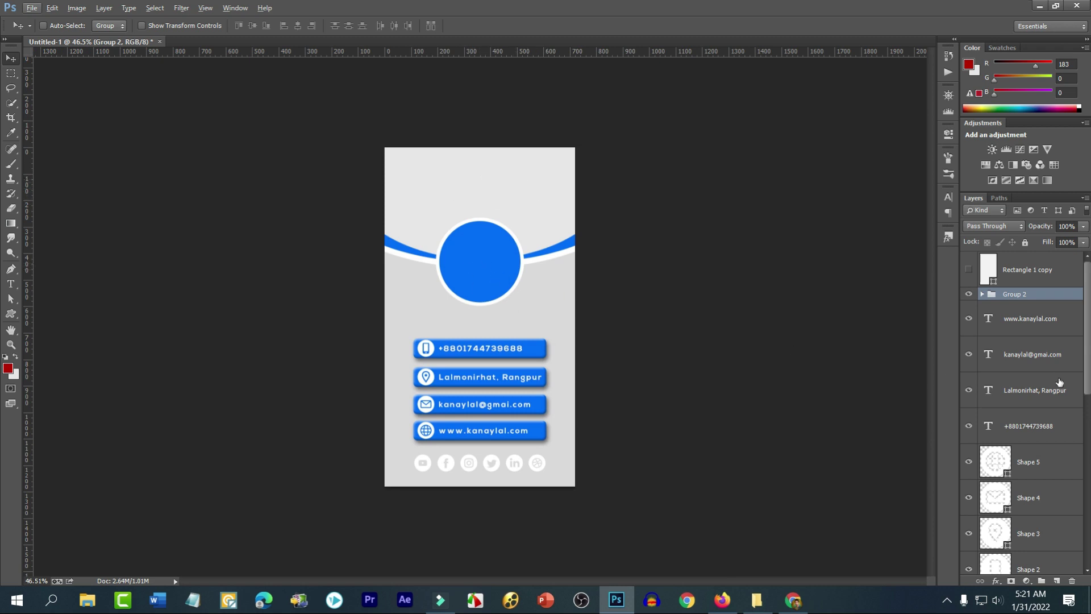
scroll(1057, 386, "down", 3)
scroll(1053, 395, "down", 3)
scroll(1046, 406, "down", 3)
scroll(1042, 416, "down", 2)
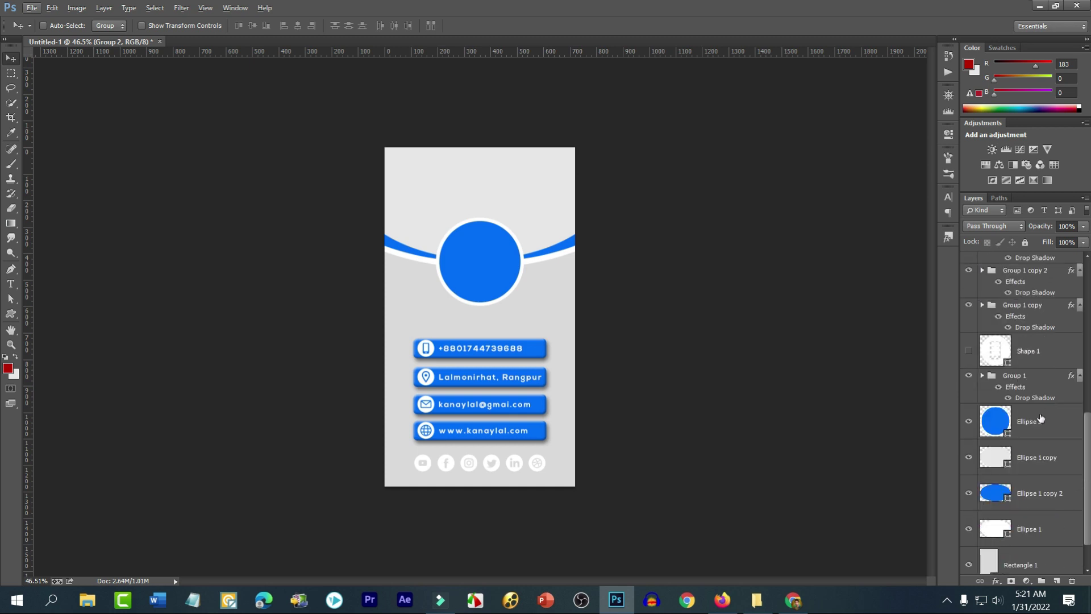
left_click(1041, 419)
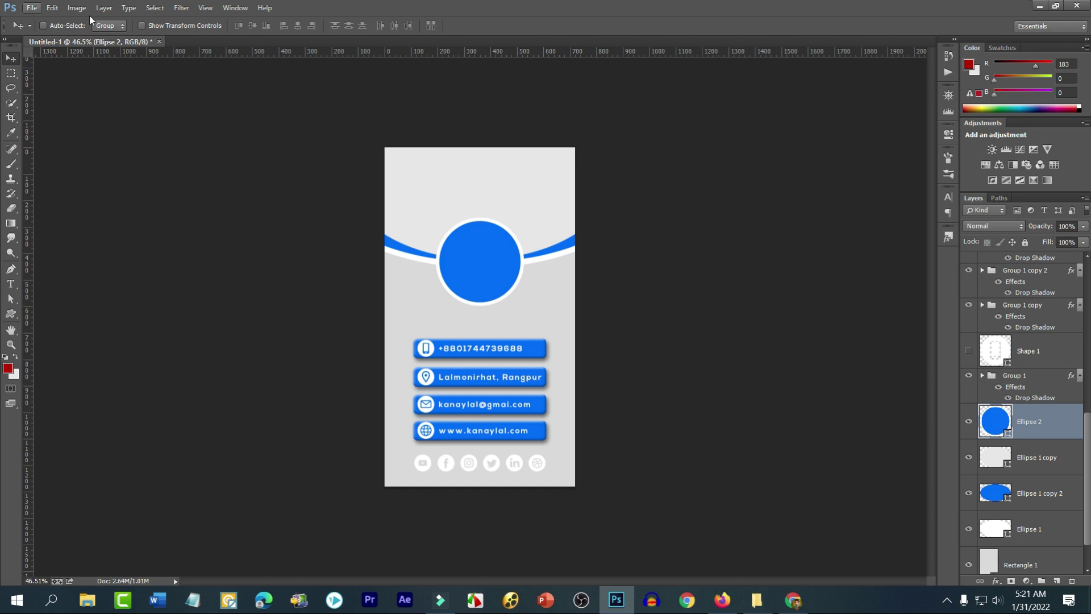
- Place the profile photo JPG from New Volume (H:) > Download into the card
left_click(32, 8)
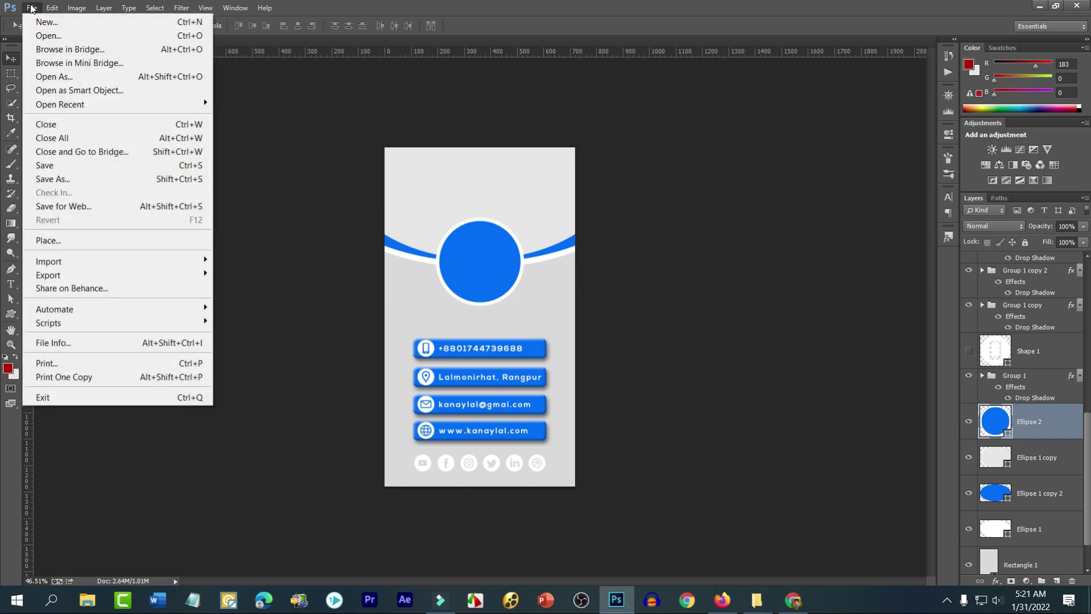
left_click(57, 239)
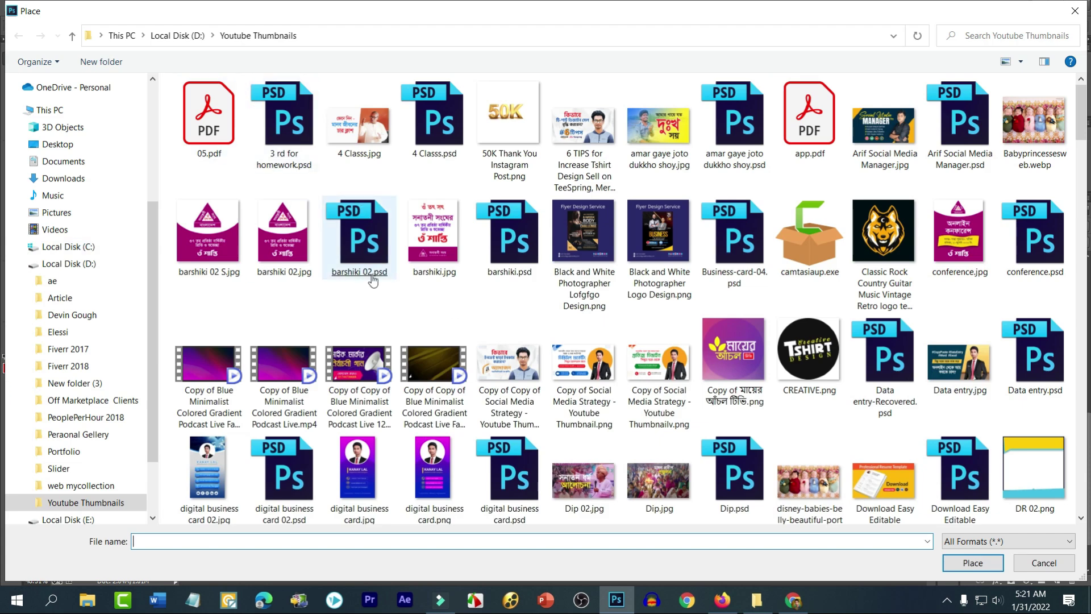
scroll(363, 256, "down", 10)
scroll(46, 198, "up", 4)
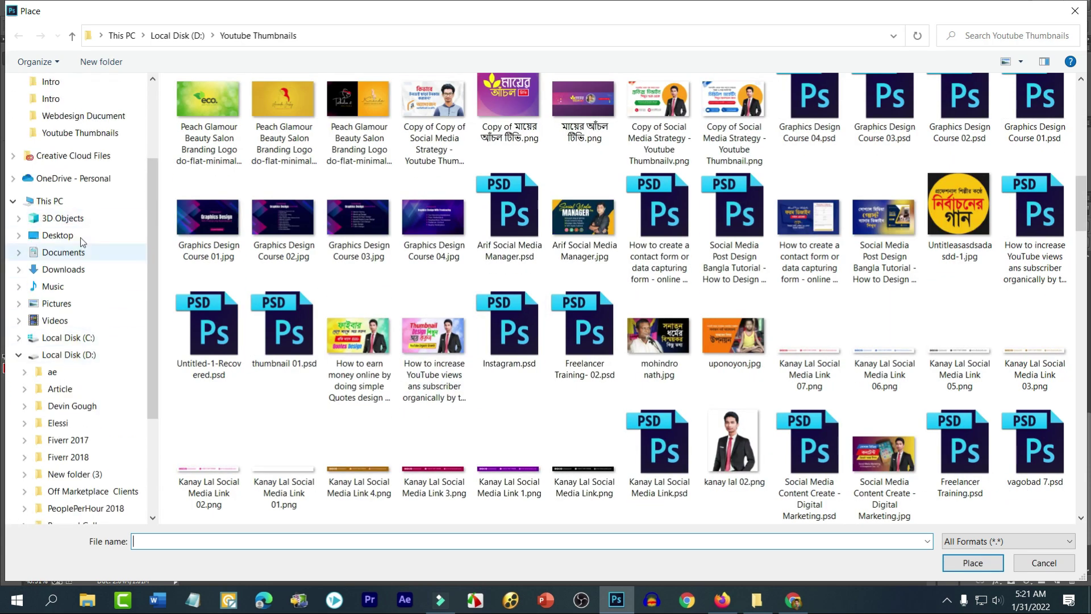
left_click(68, 195)
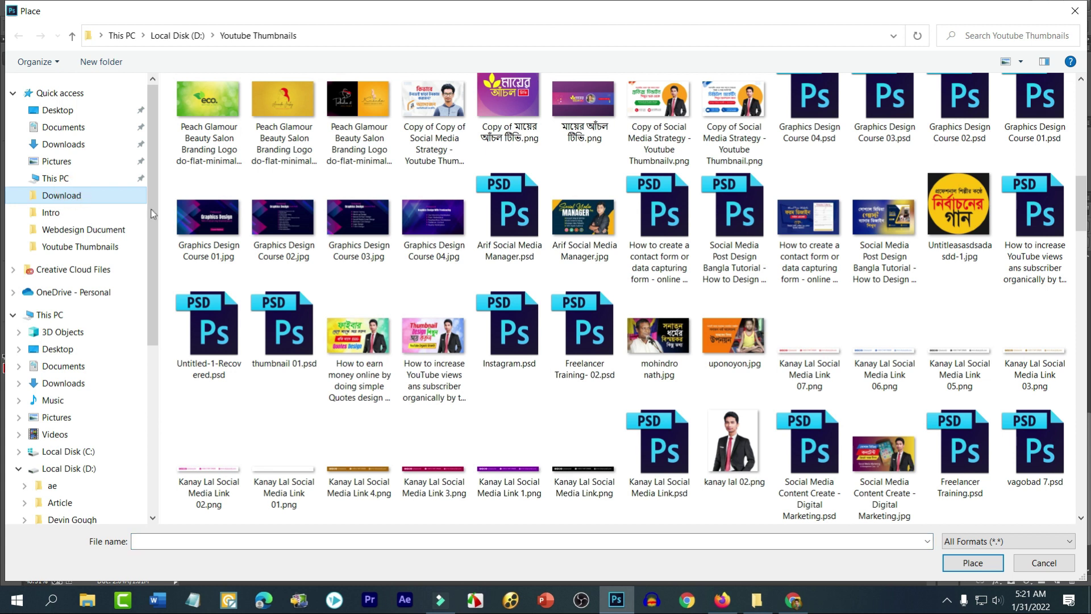
scroll(633, 343, "down", 5)
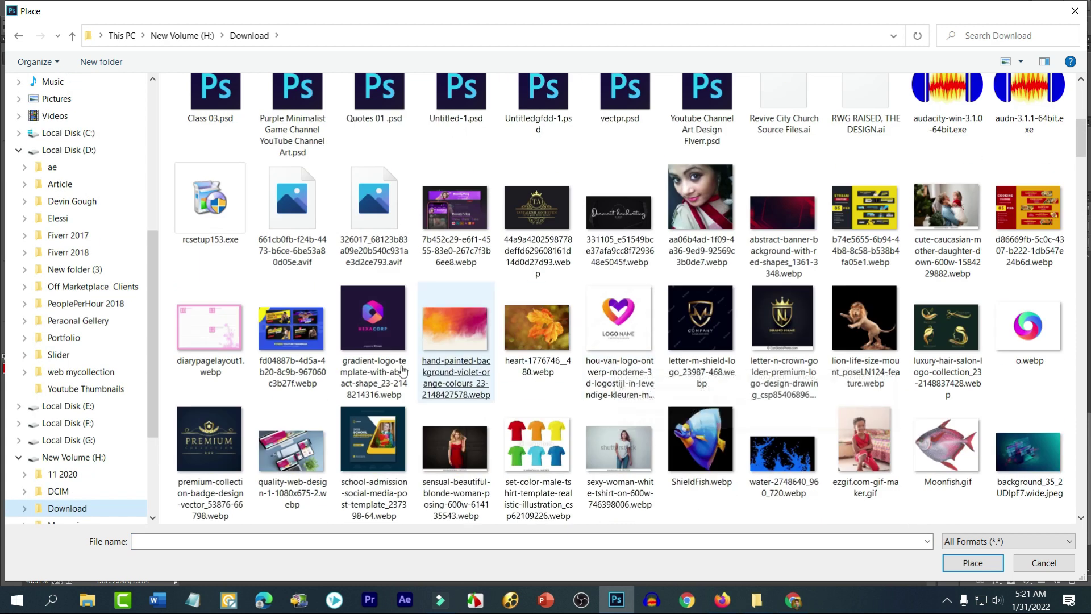
scroll(404, 364, "down", 10)
double_click(555, 242)
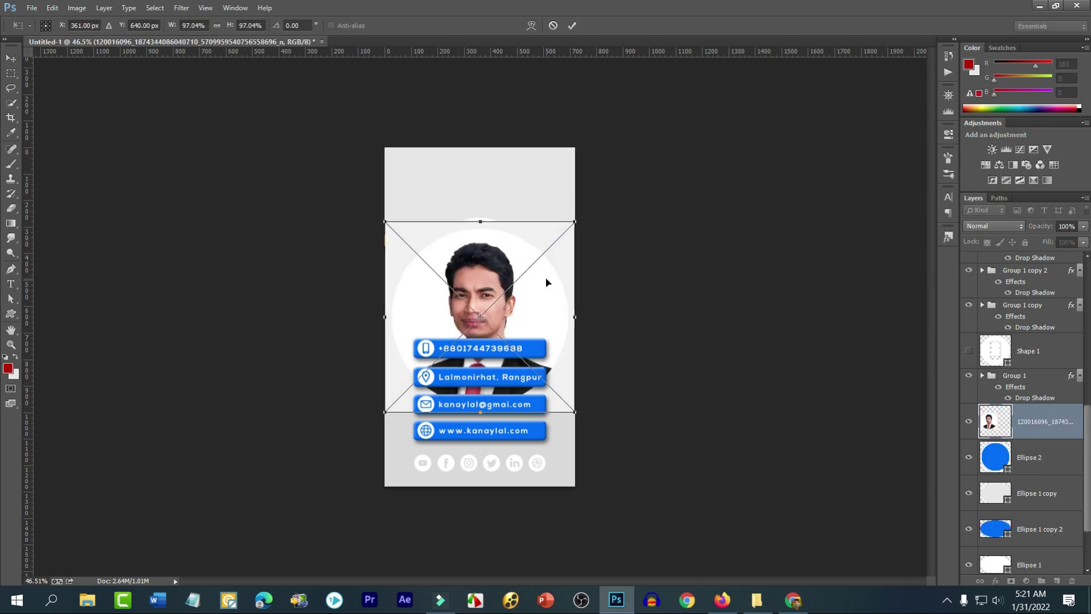
- Confirm the placed photo, clip it into the Ellipse 2 circle, and move it up
key("Return")
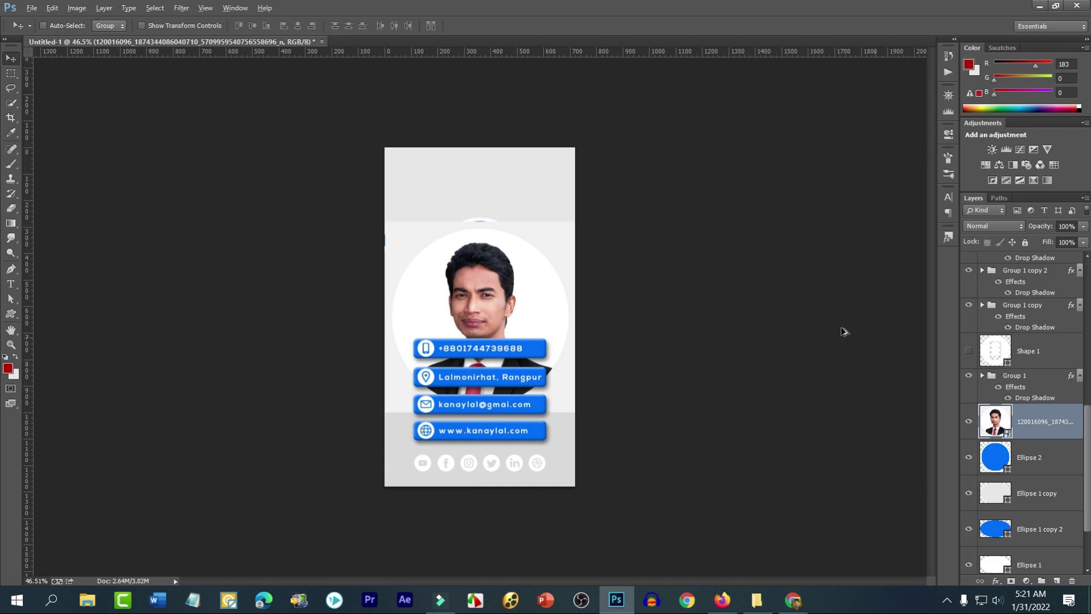
key("ctrl+0")
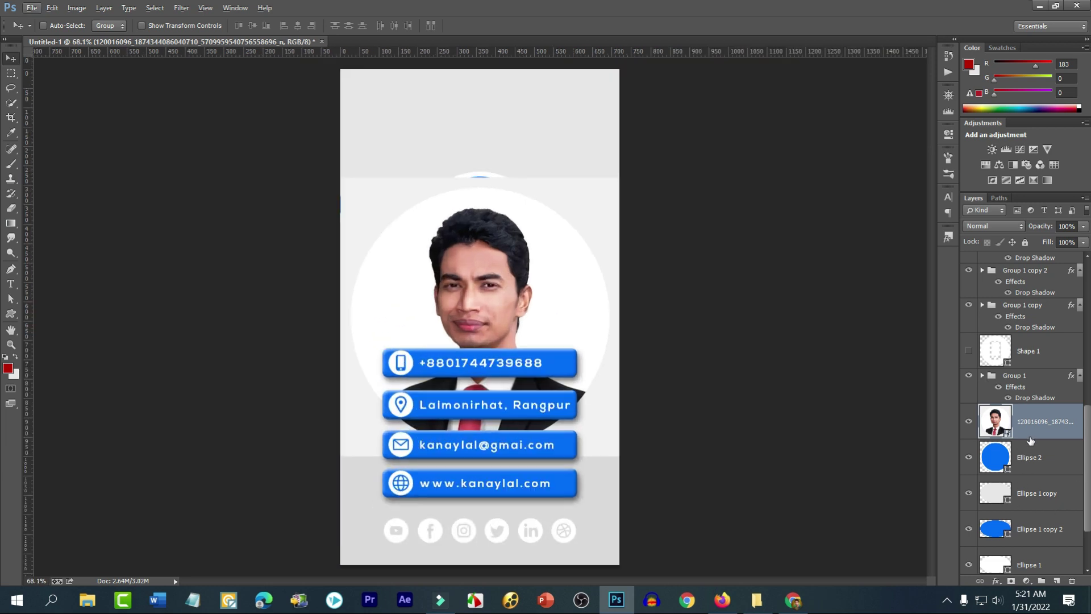
key("alt")
left_click(1046, 438, "alt")
left_click_drag(633, 298, 626, 253)
- Free-transform the photo down to about 44% and centre it within the circle
key("ctrl+t")
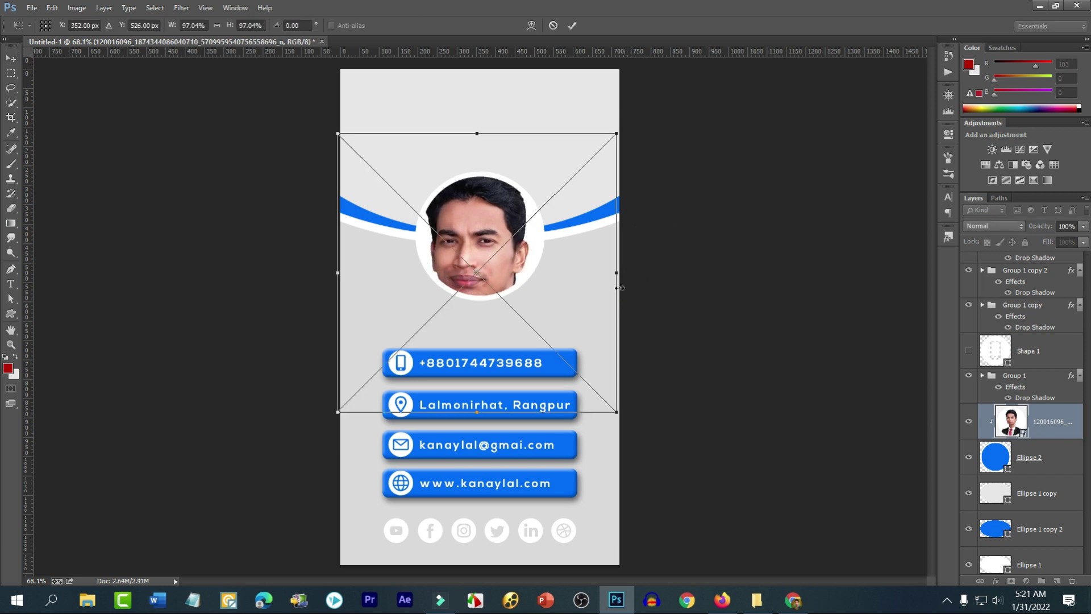
left_click_drag(618, 413, 568, 366)
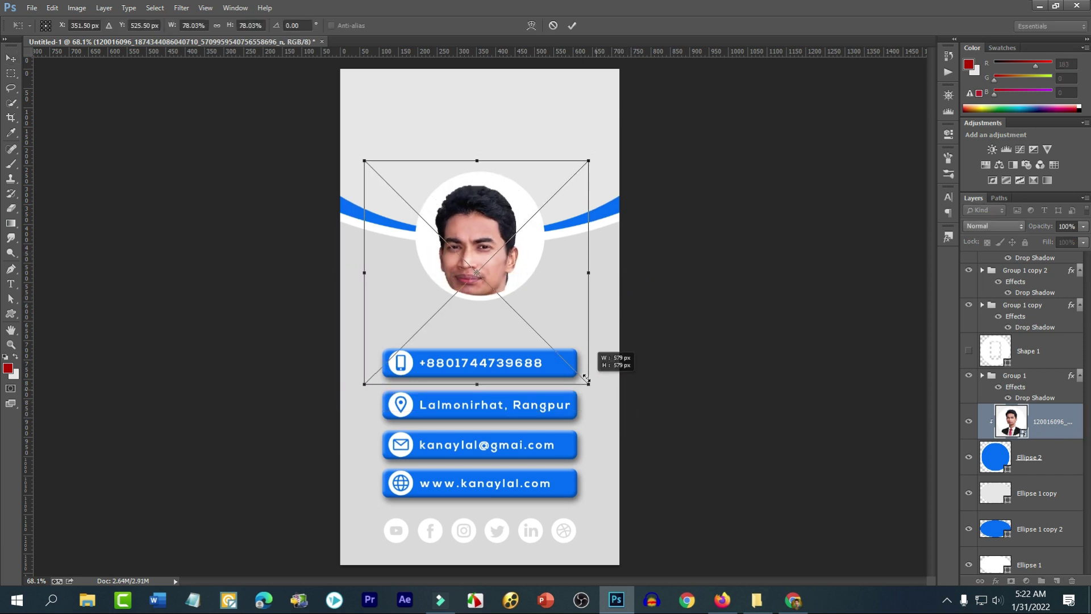
left_click_drag(569, 273, 570, 245)
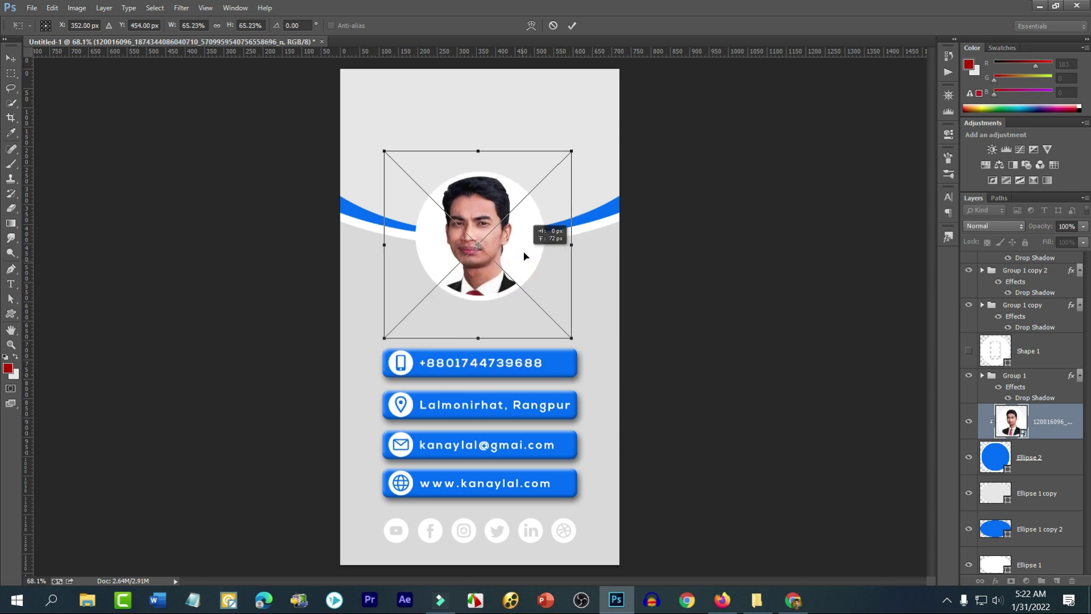
left_click_drag(570, 339, 530, 296)
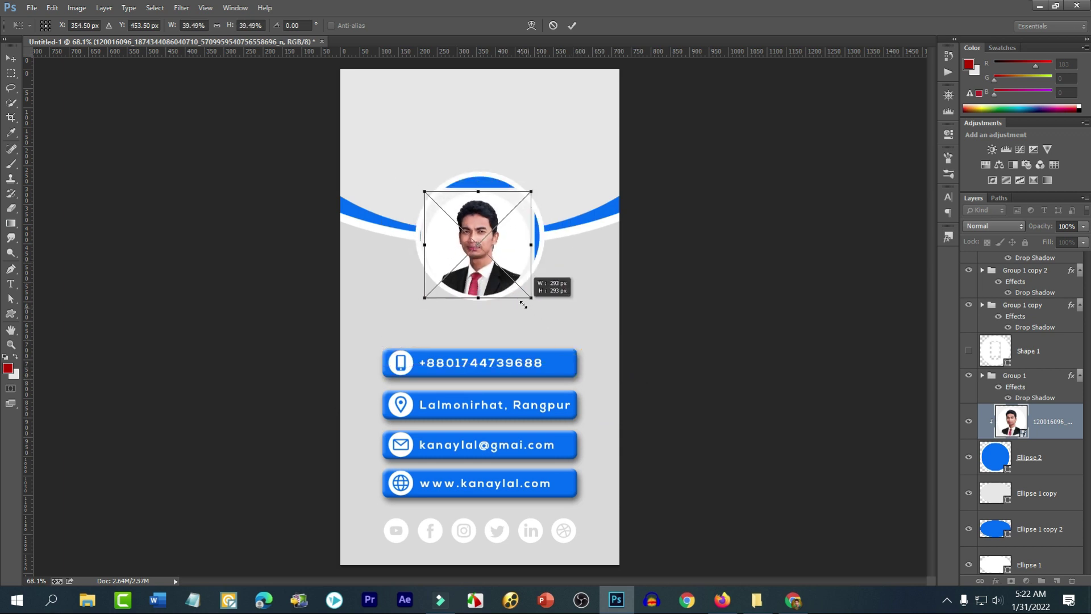
left_click_drag(508, 259, 511, 248)
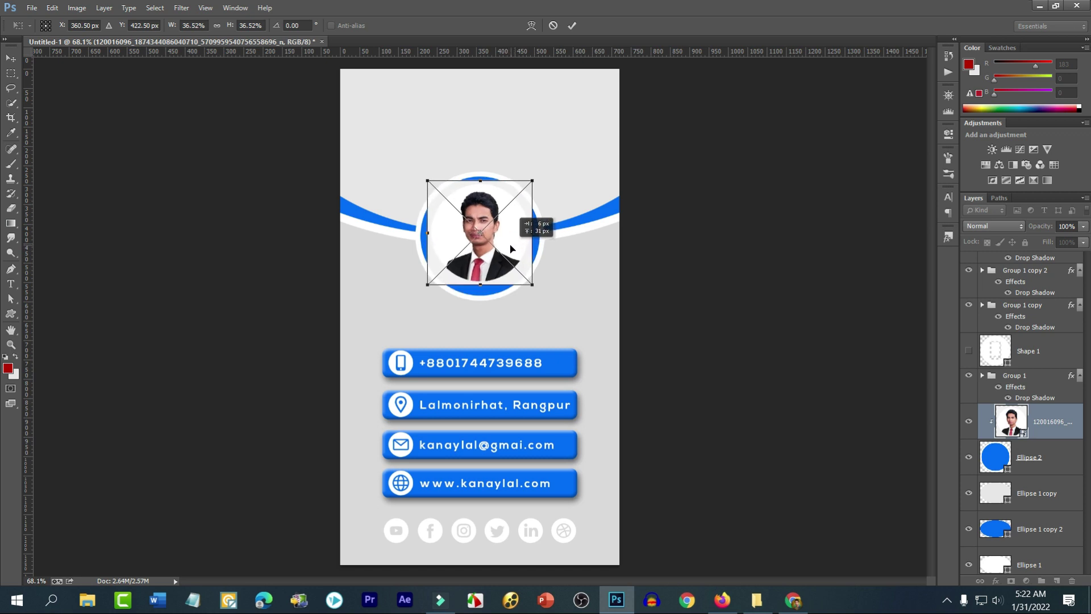
left_click_drag(534, 286, 546, 298)
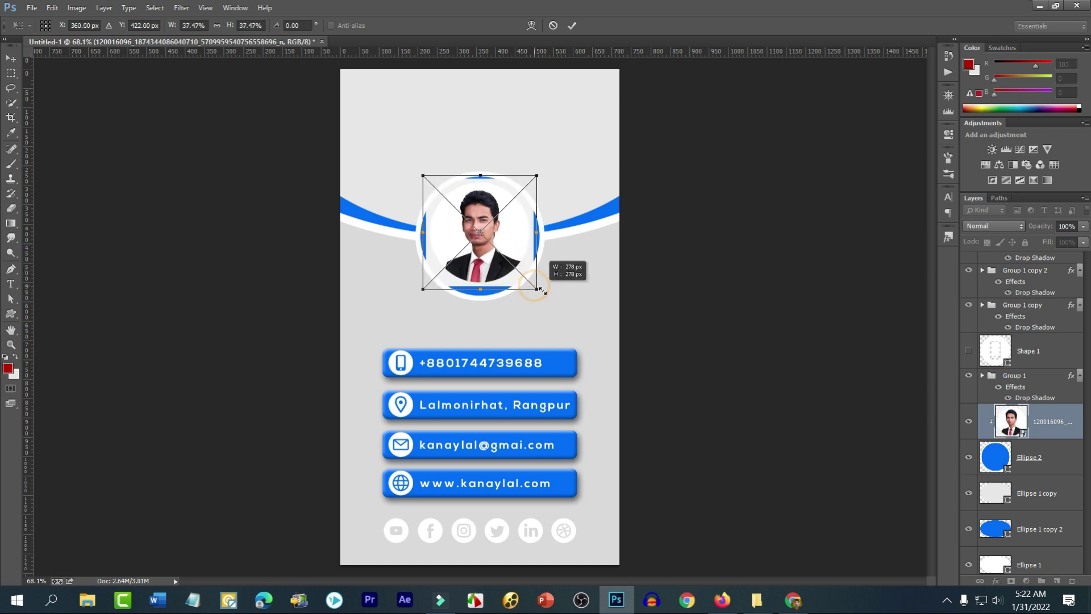
scroll(517, 233, "up", 1)
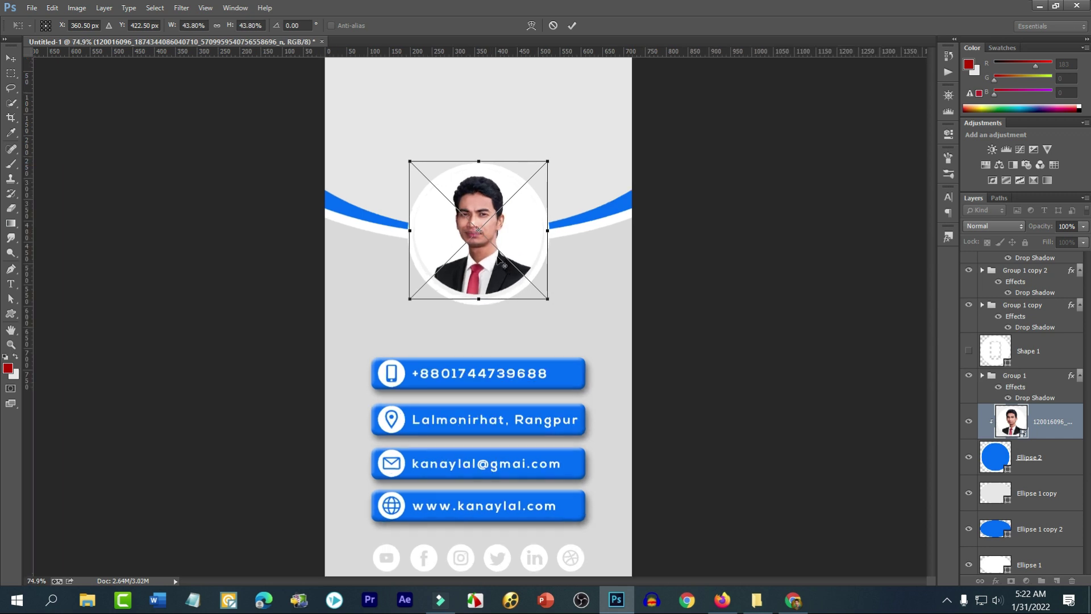
scroll(517, 233, "up", 1)
scroll(518, 233, "up", 1)
scroll(518, 234, "up", 1)
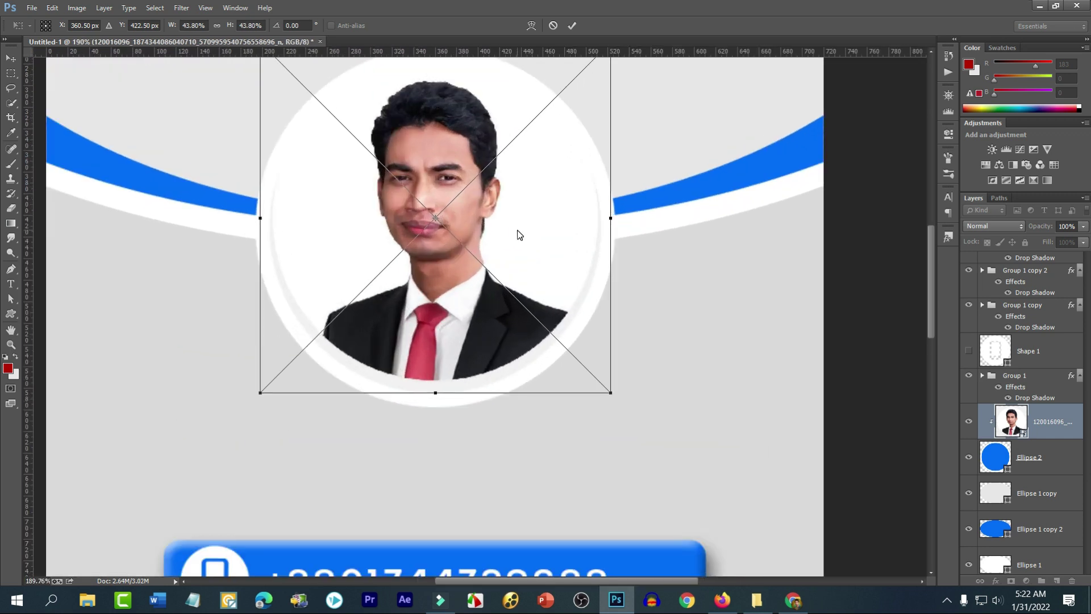
- Fine-tune the photo's position and enlarge it to about 45%, then apply and view the card
left_click_drag(513, 227, 512, 239)
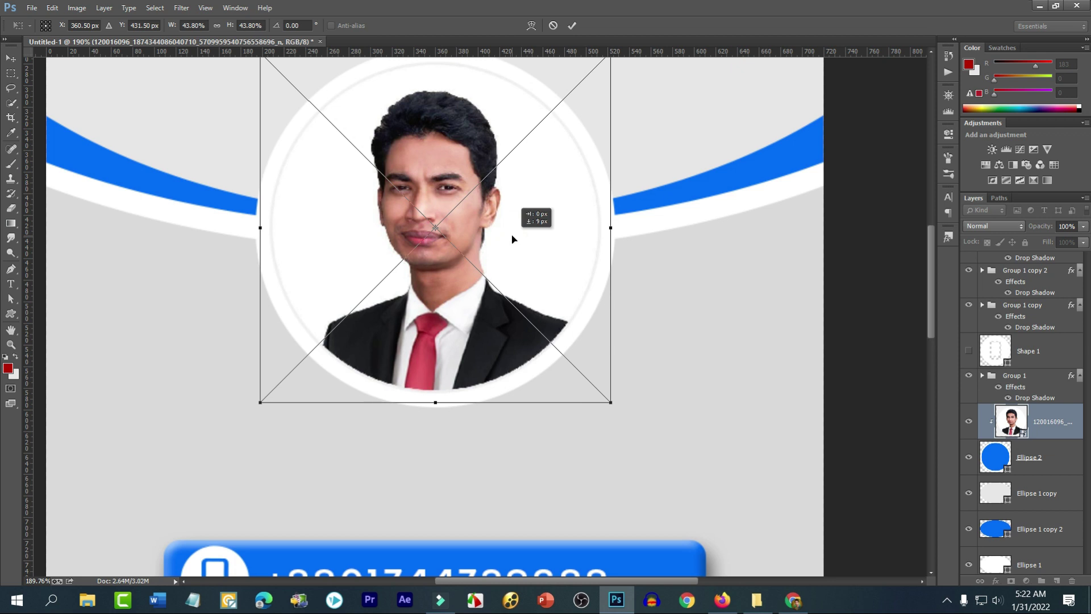
key("Up")
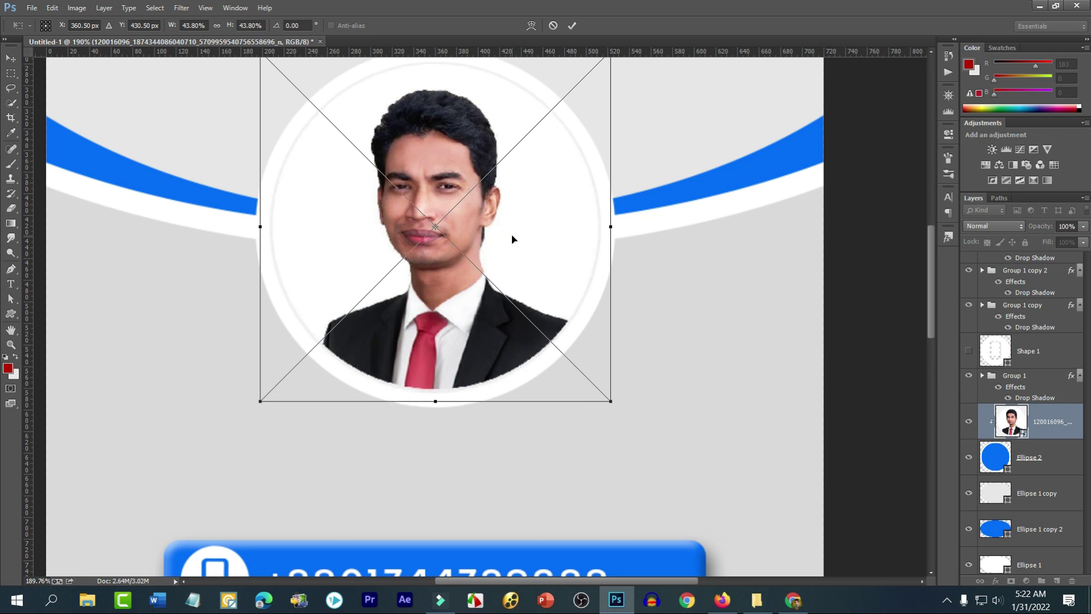
left_click_drag(610, 402, 617, 409)
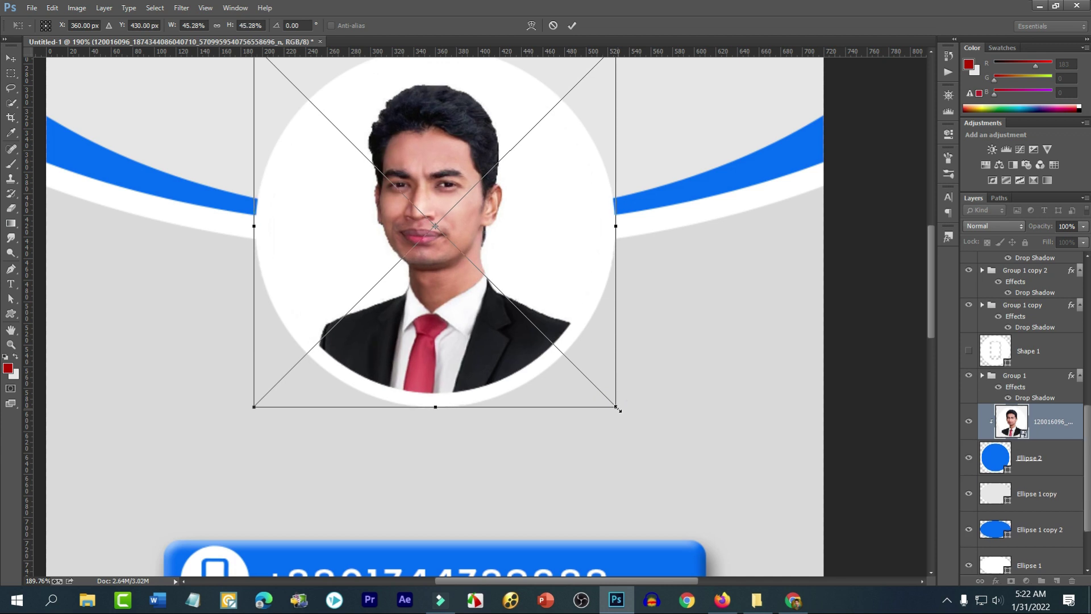
key("Return")
scroll(618, 412, "down", 1)
scroll(618, 411, "down", 3)
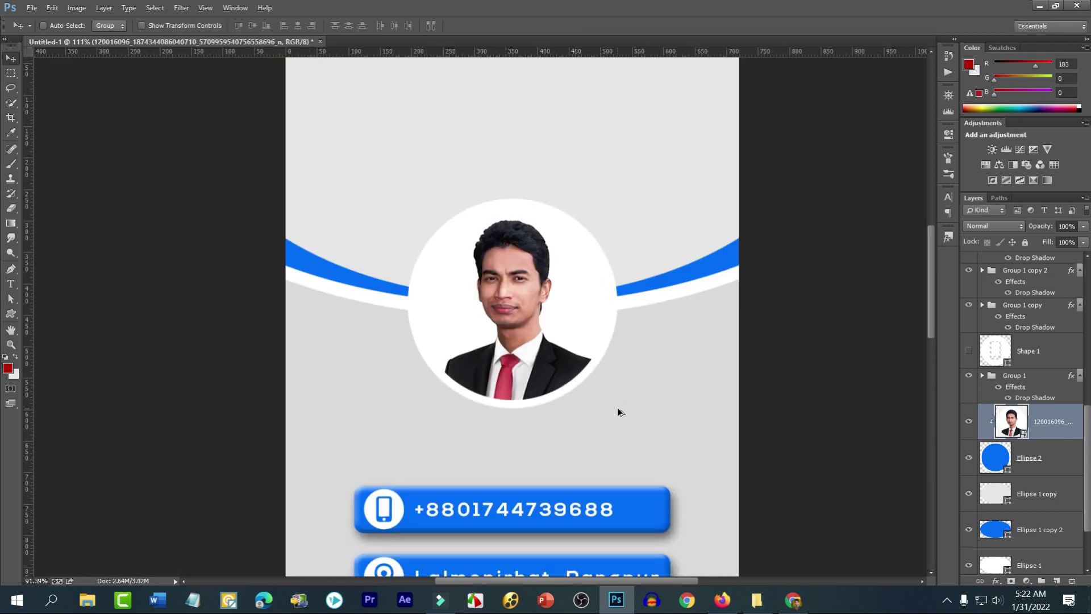
scroll(618, 412, "down", 2)
scroll(618, 412, "down", 3)
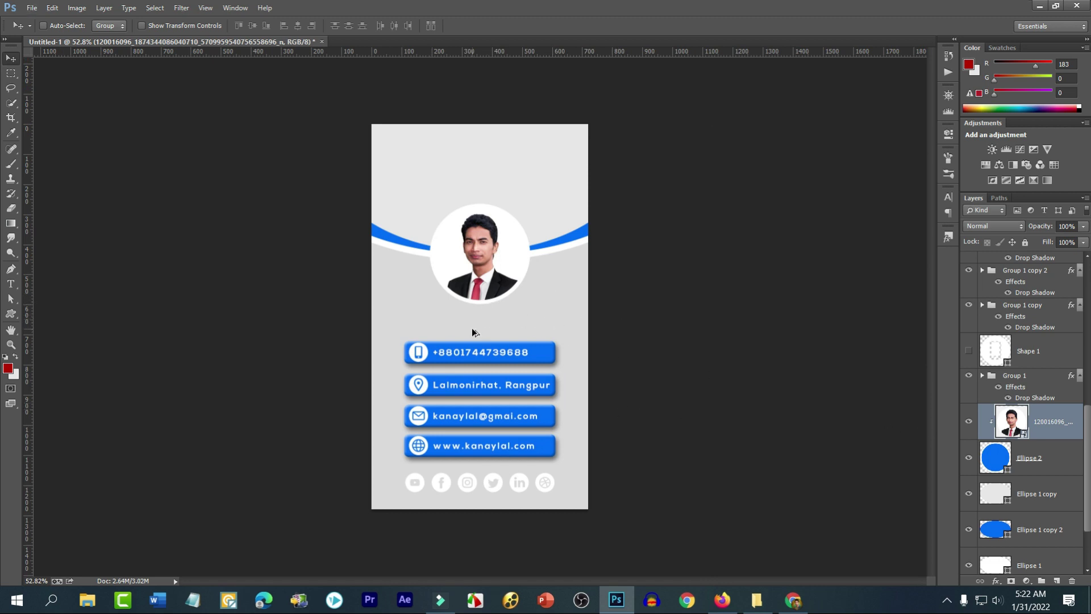
scroll(472, 333, "up", 2)
scroll(548, 336, "up", 1)
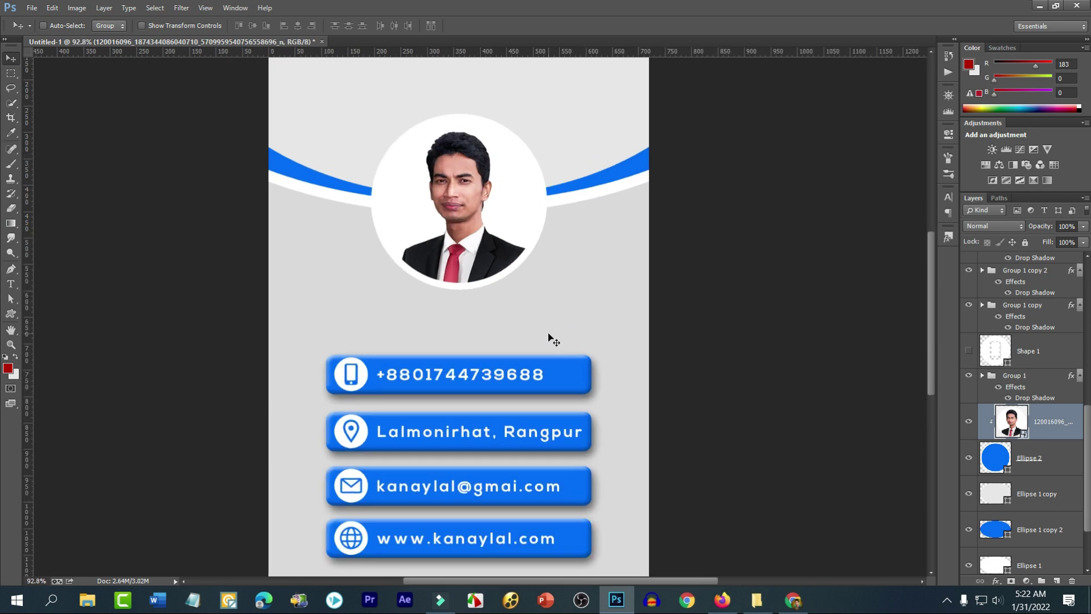
- Type the person's name in capitals below the photo, coloured with the phone bar's blue
left_click(11, 283)
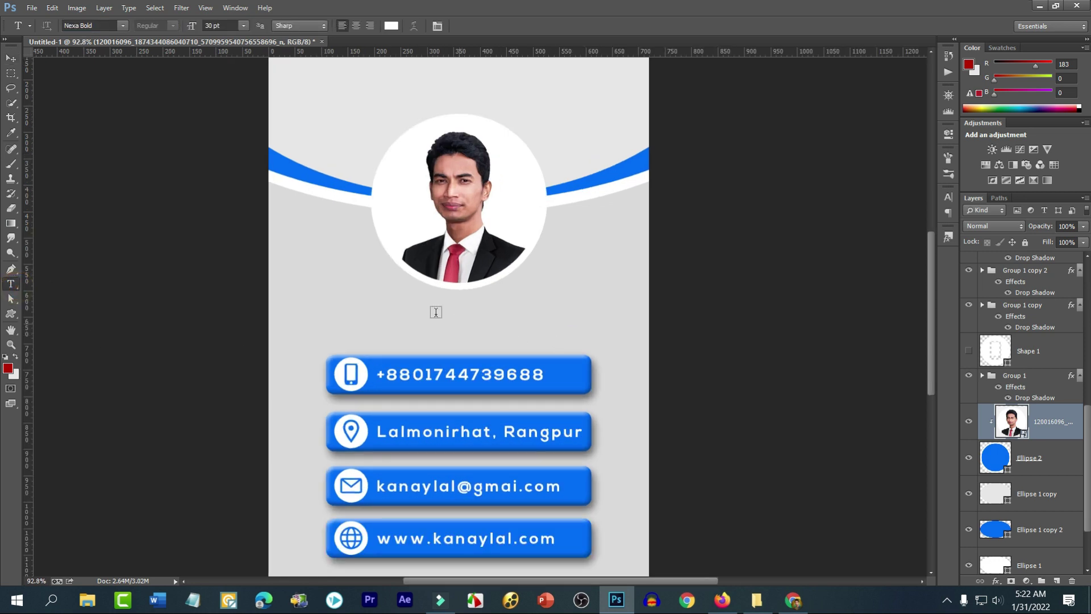
left_click(368, 315)
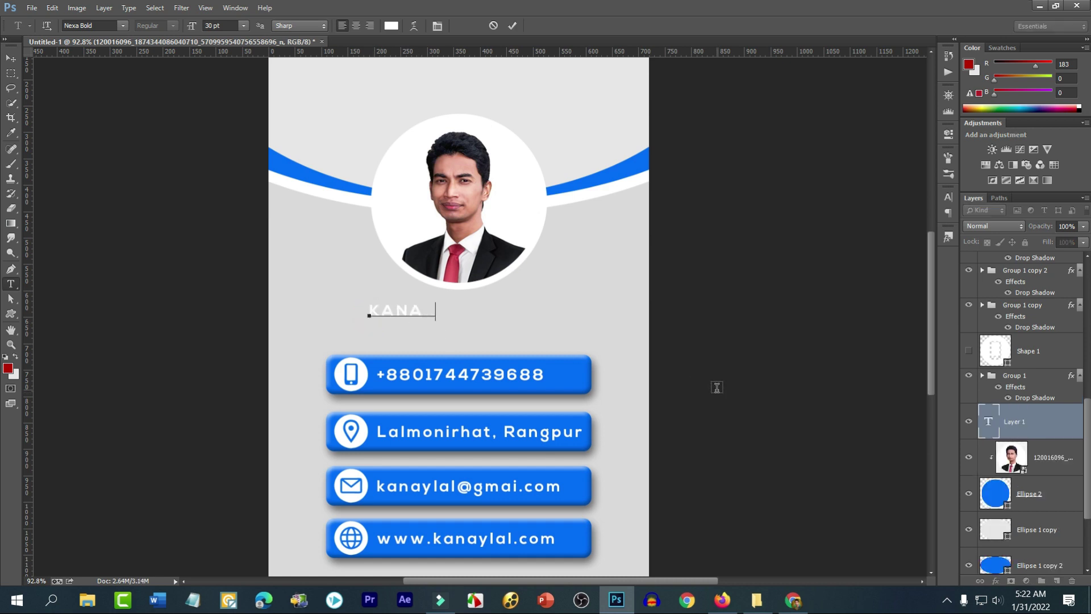
key("ctrl+a")
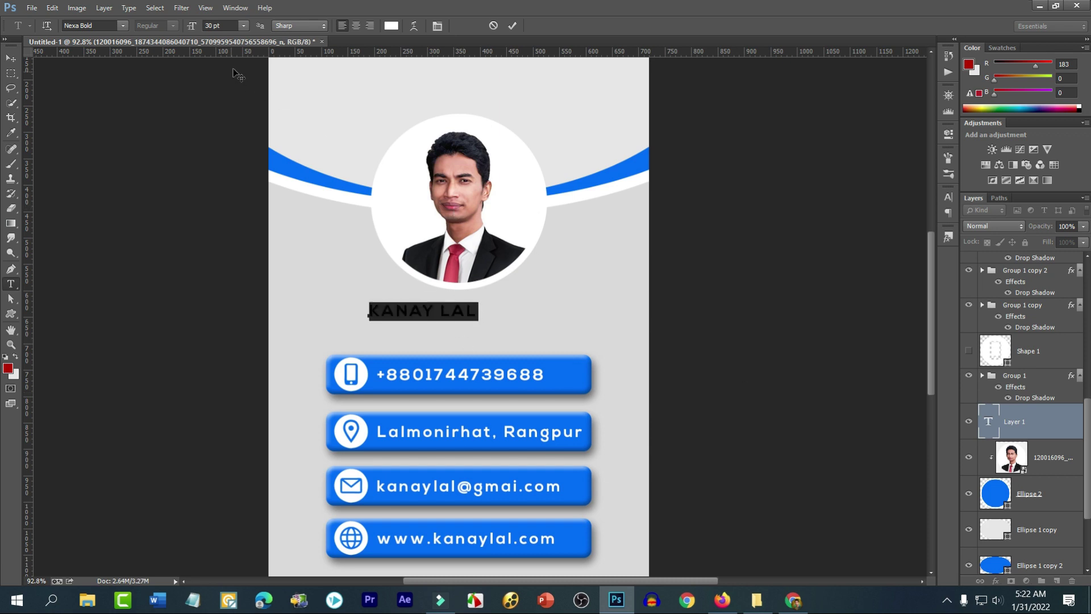
left_click(390, 25)
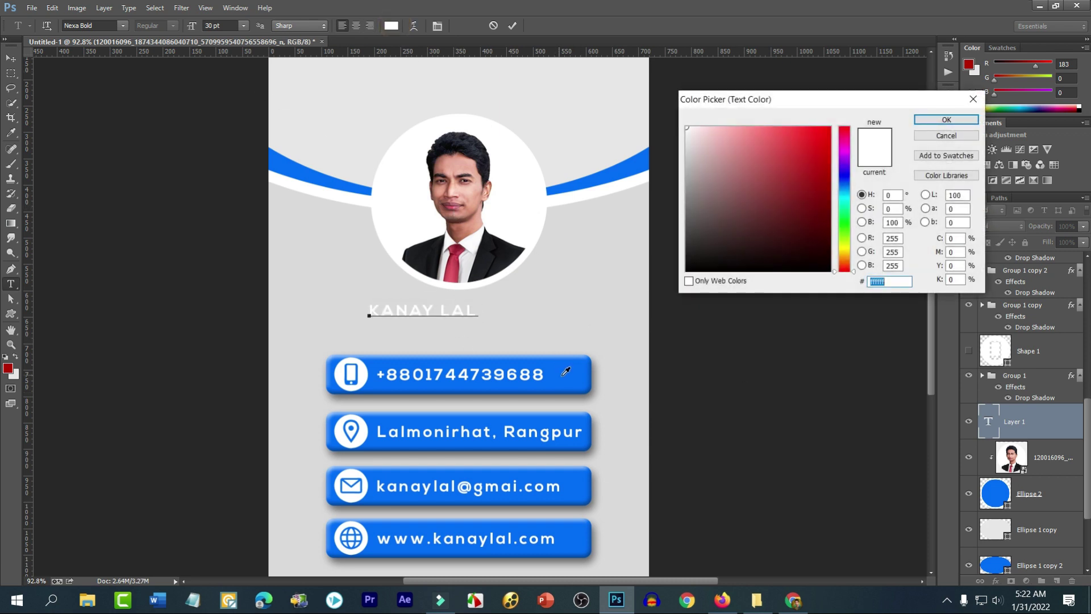
left_click(564, 374)
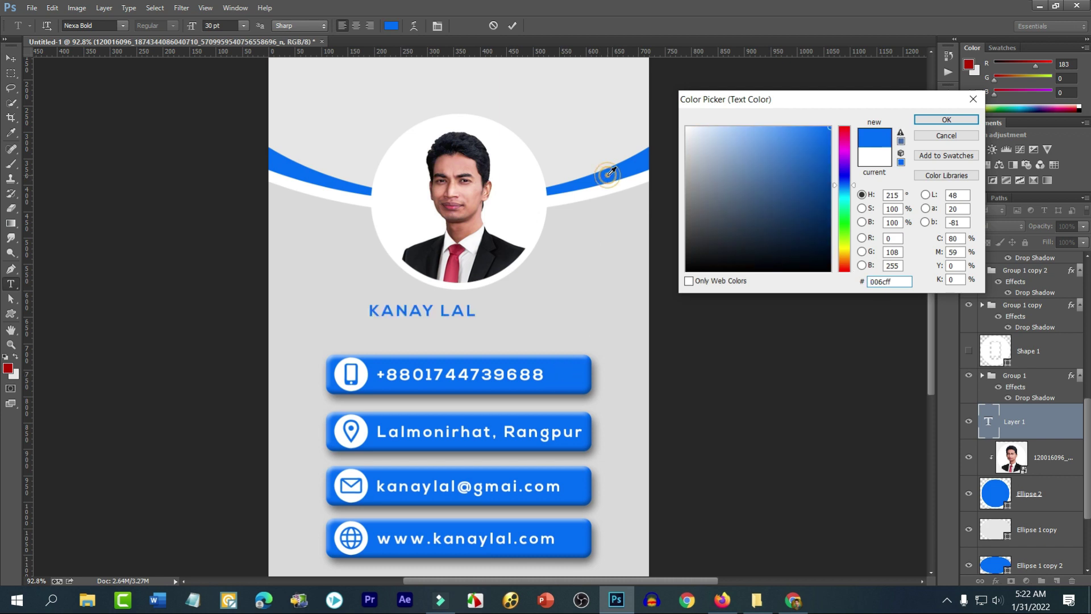
left_click(946, 120)
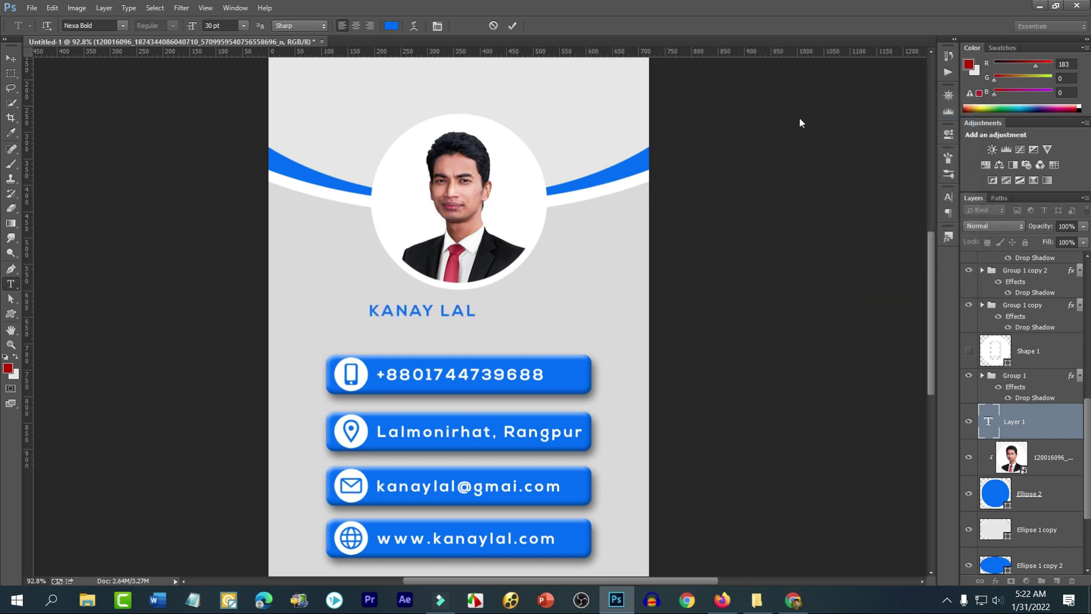
left_click(11, 58)
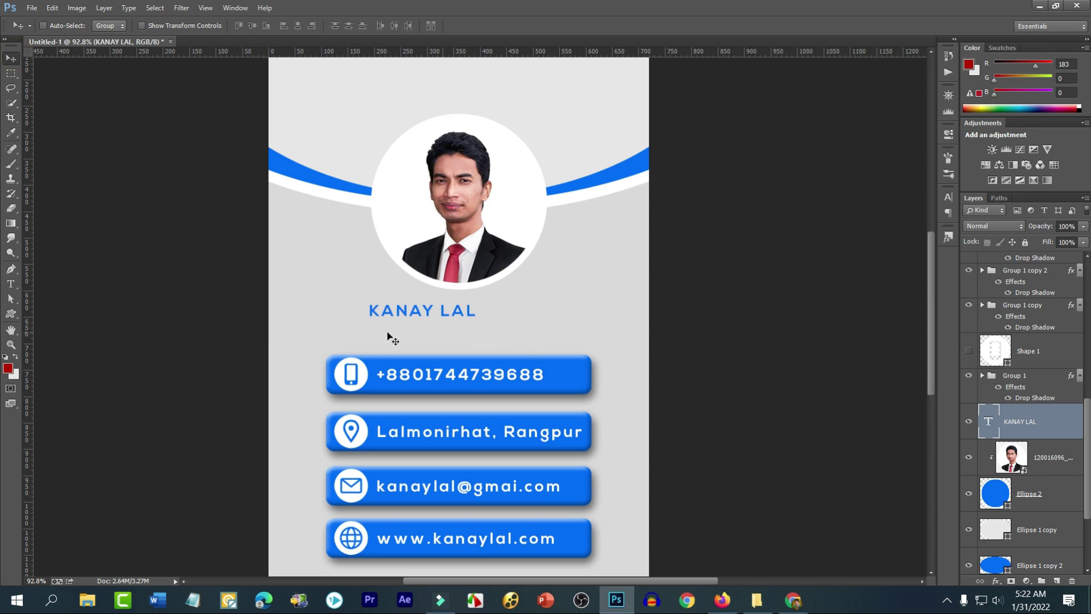
- Centre the name horizontally on the card and enlarge it to about 139%
key("ctrl+a")
left_click(297, 26)
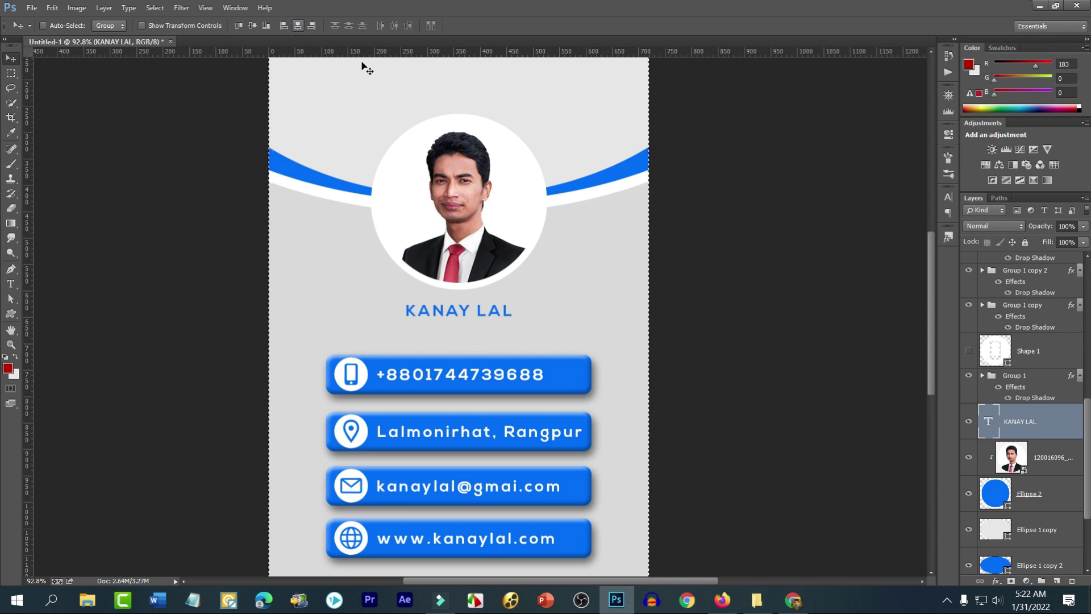
scroll(496, 310, "up", 5)
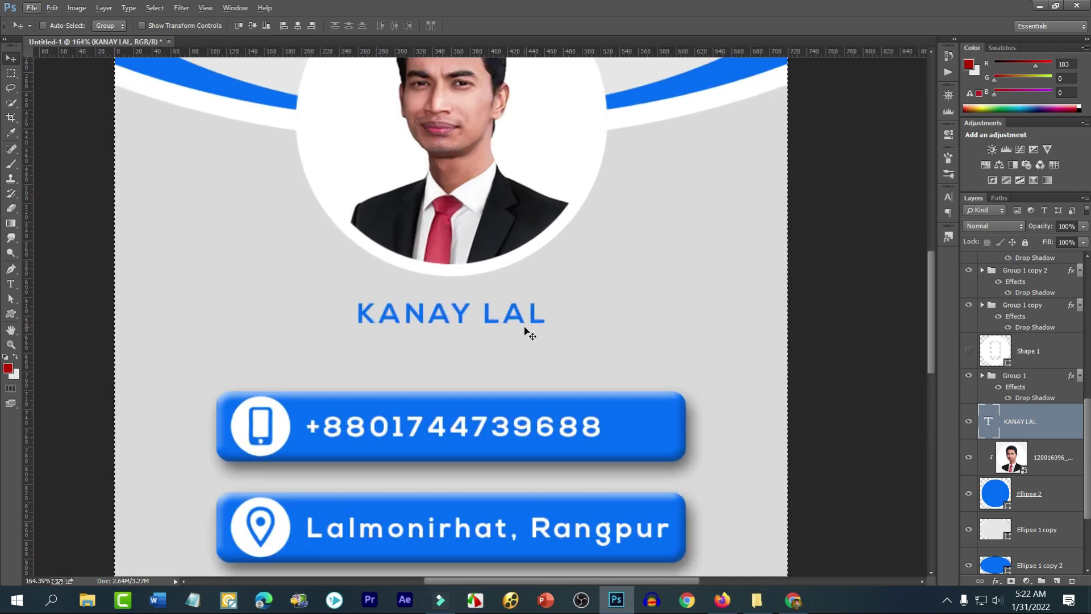
key("ctrl+t")
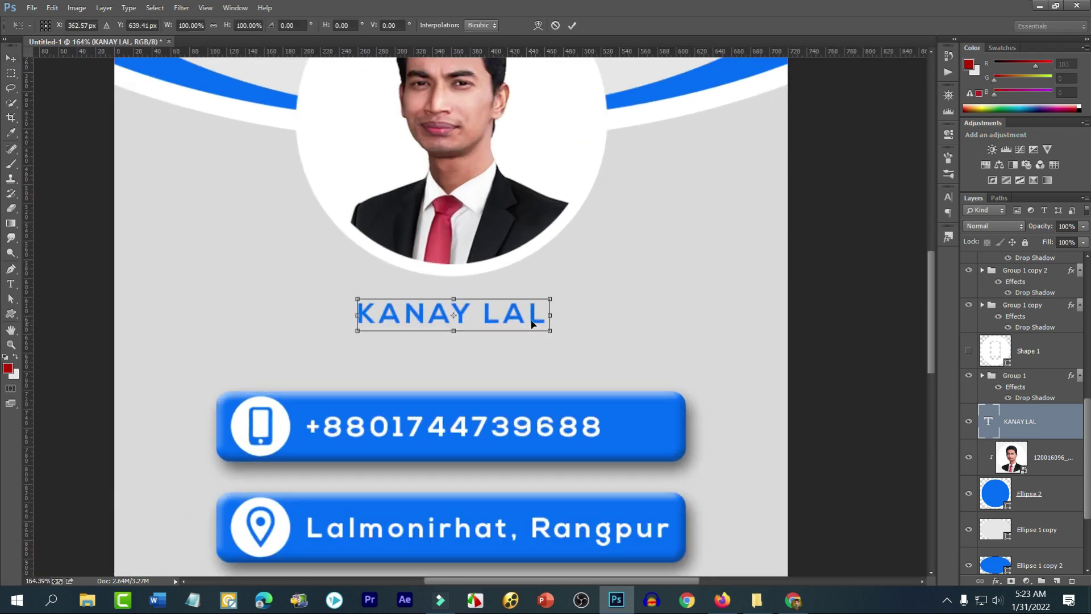
left_click_drag(548, 301, 587, 291)
key("Return")
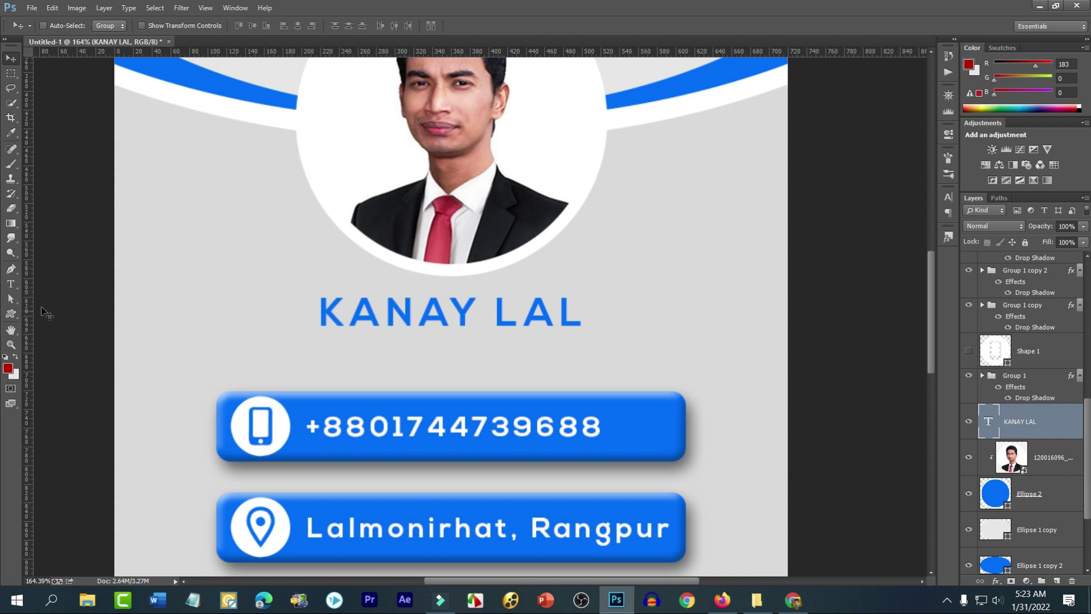
- Type the tagline 'Professional Freelancer' below the name and drag it left into place
left_click(11, 283)
left_click(390, 349)
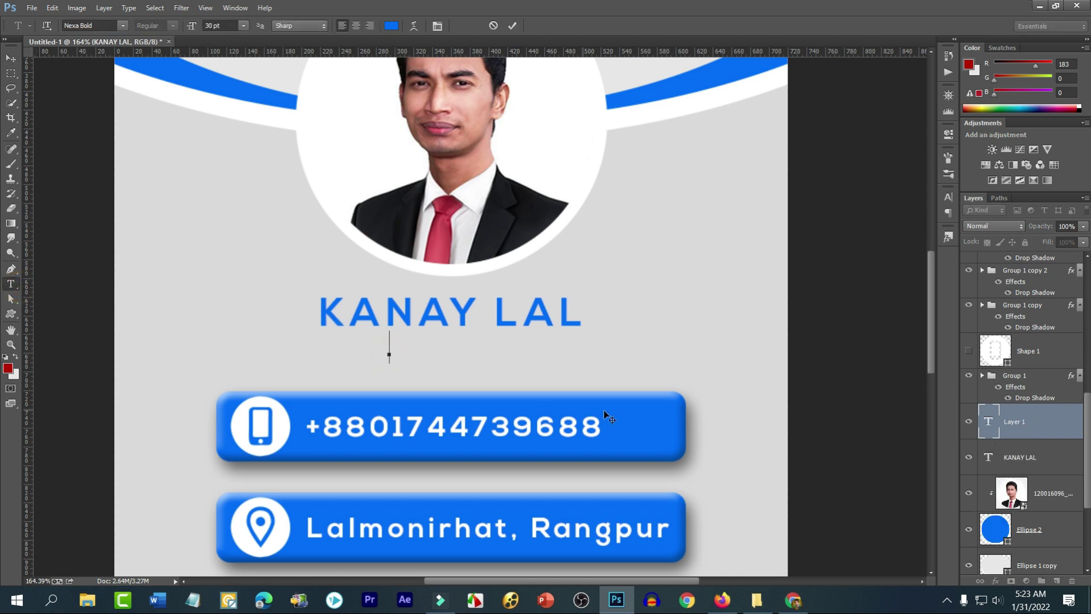
type("Professional")
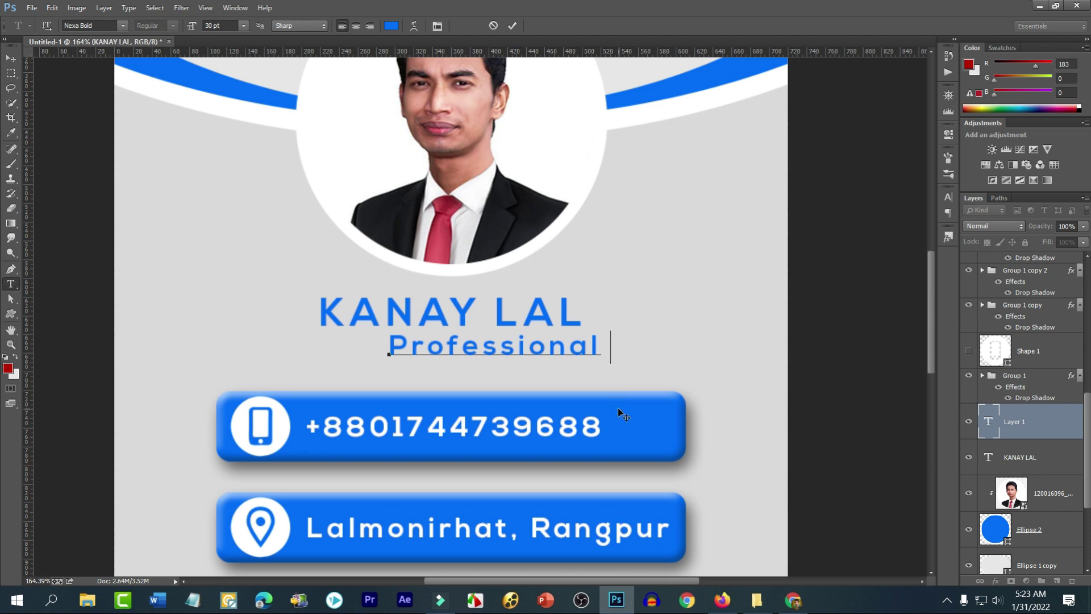
type(" Fr")
type("eelancer")
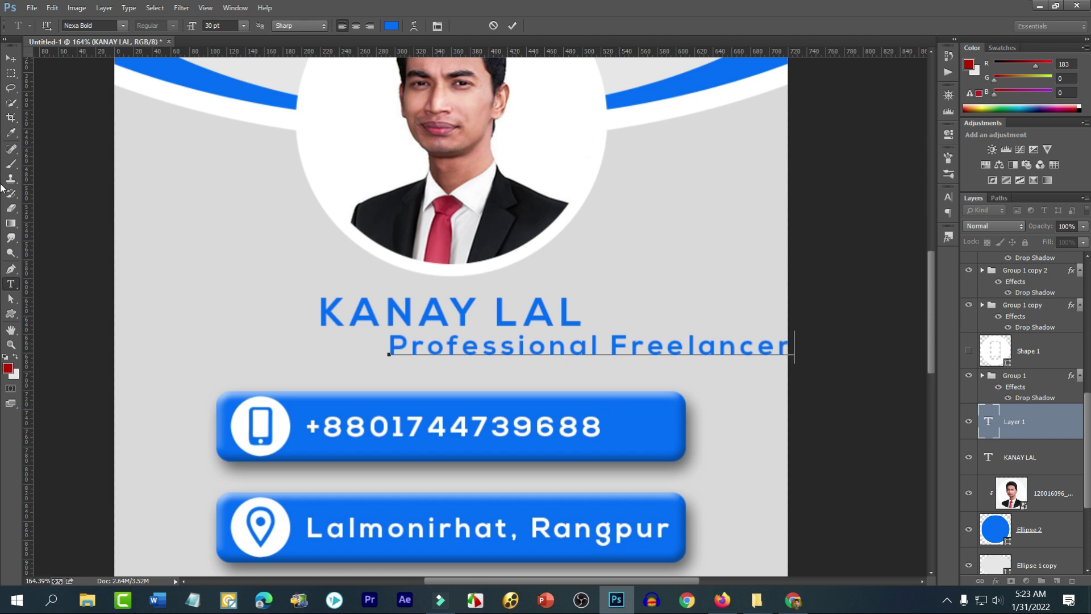
left_click(10, 58)
left_click_drag(582, 354, 483, 357)
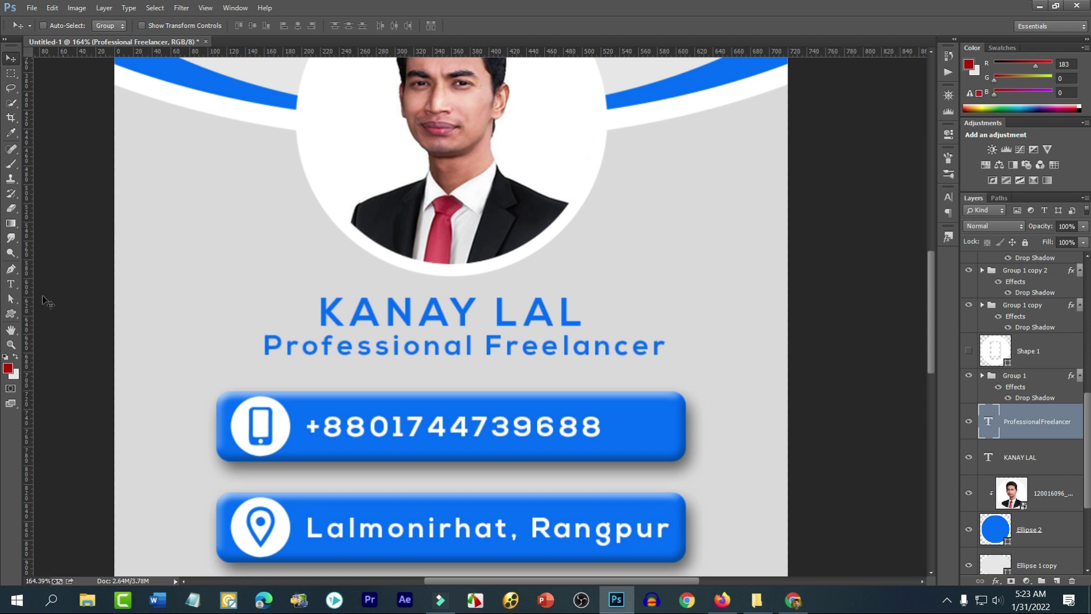
left_click(11, 283)
- Set the tagline font to Aileron after briefly trying Algerian
left_click(92, 25)
type("Algerian")
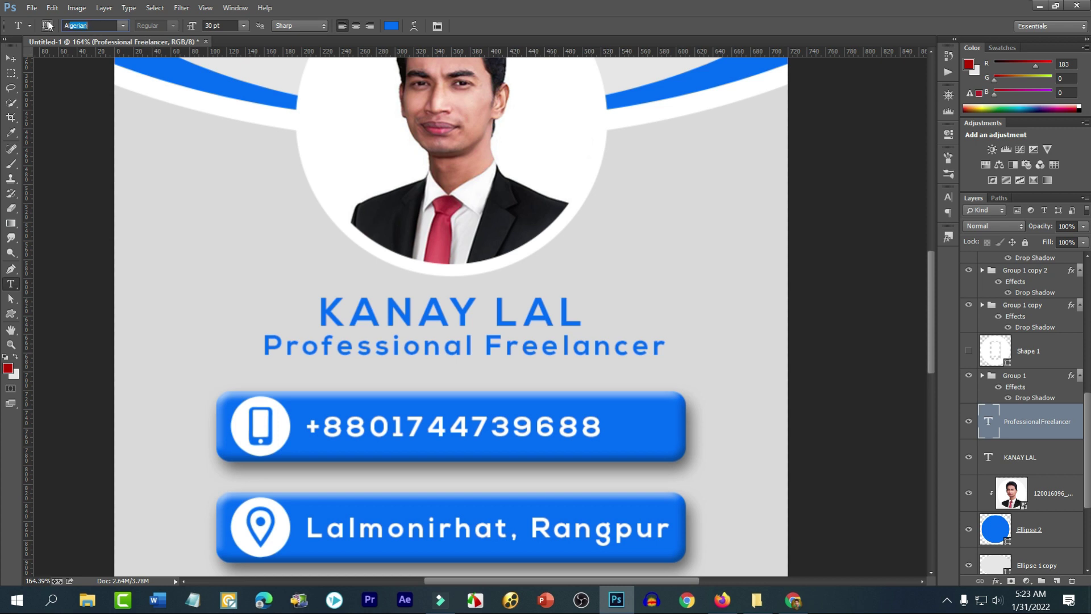
key("Return")
left_click(107, 25)
type("Ai")
key("Return")
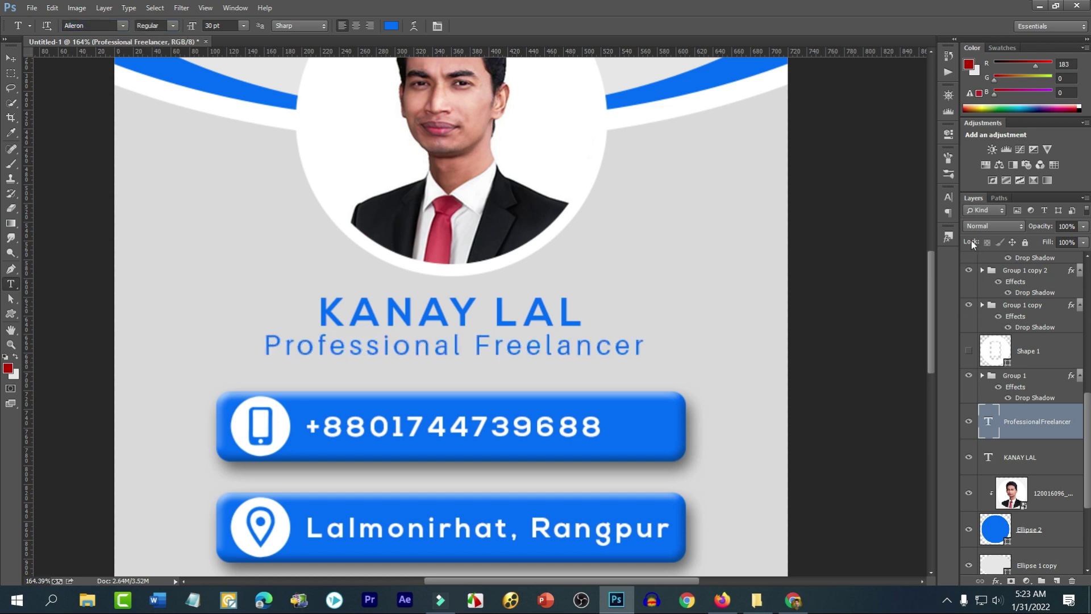
- Make the tagline all capitals at 18 pt
left_click(948, 197)
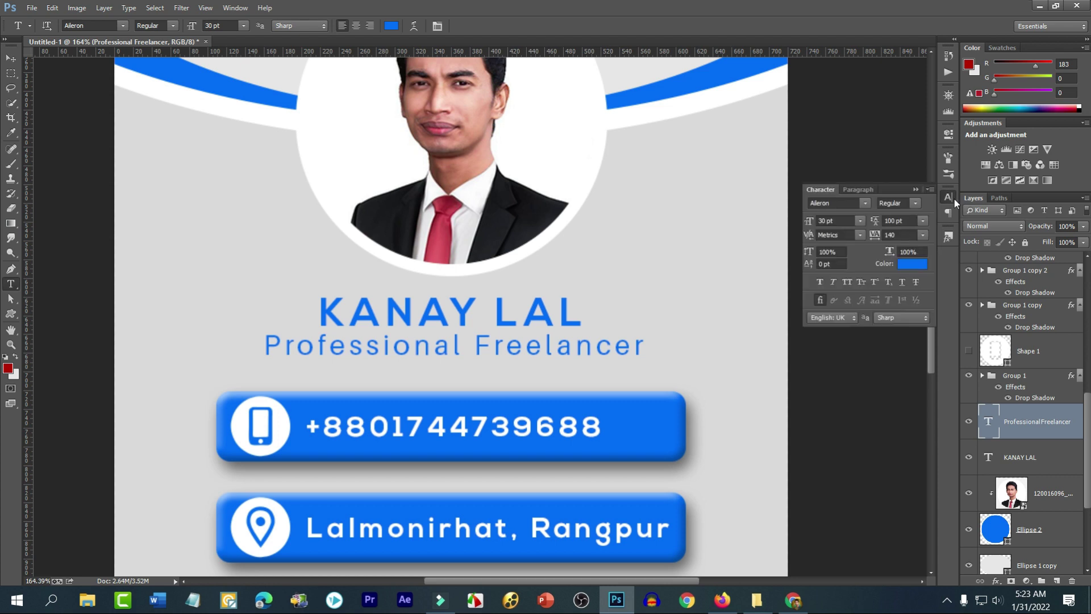
left_click(848, 281)
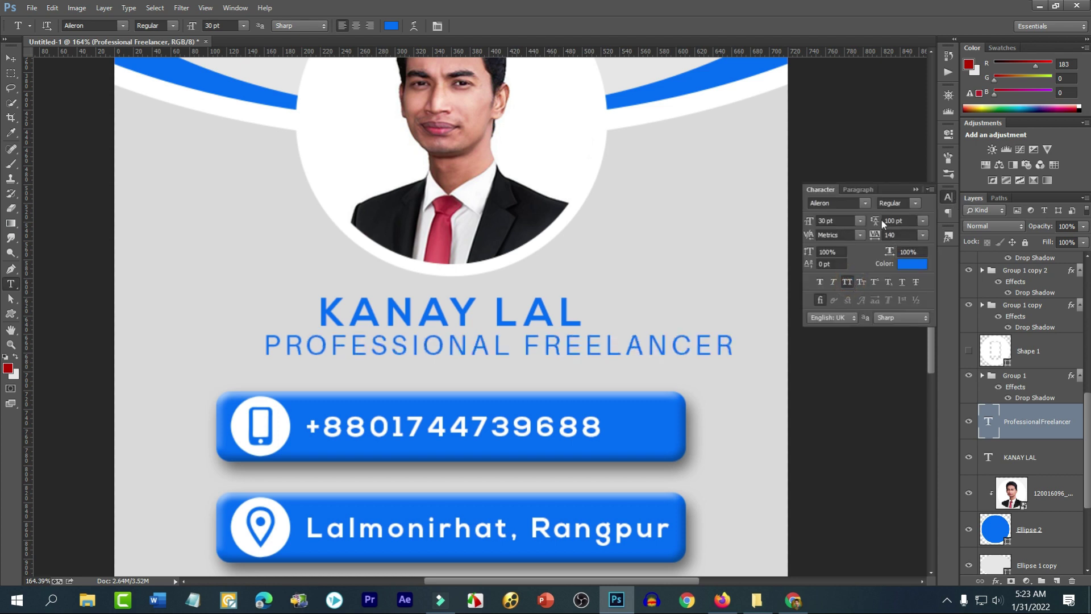
left_click(859, 221)
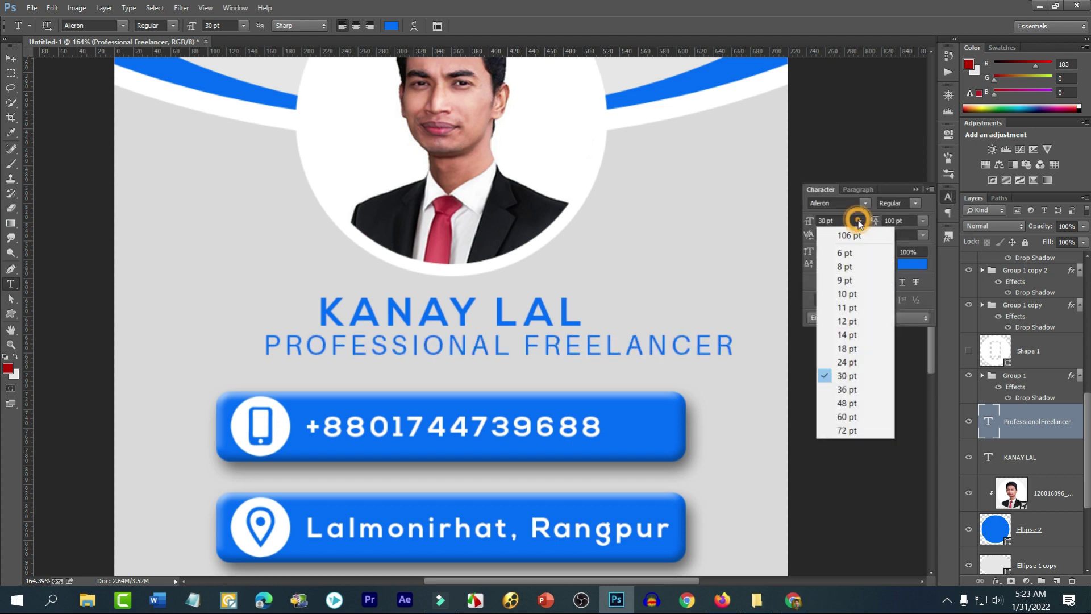
left_click(855, 362)
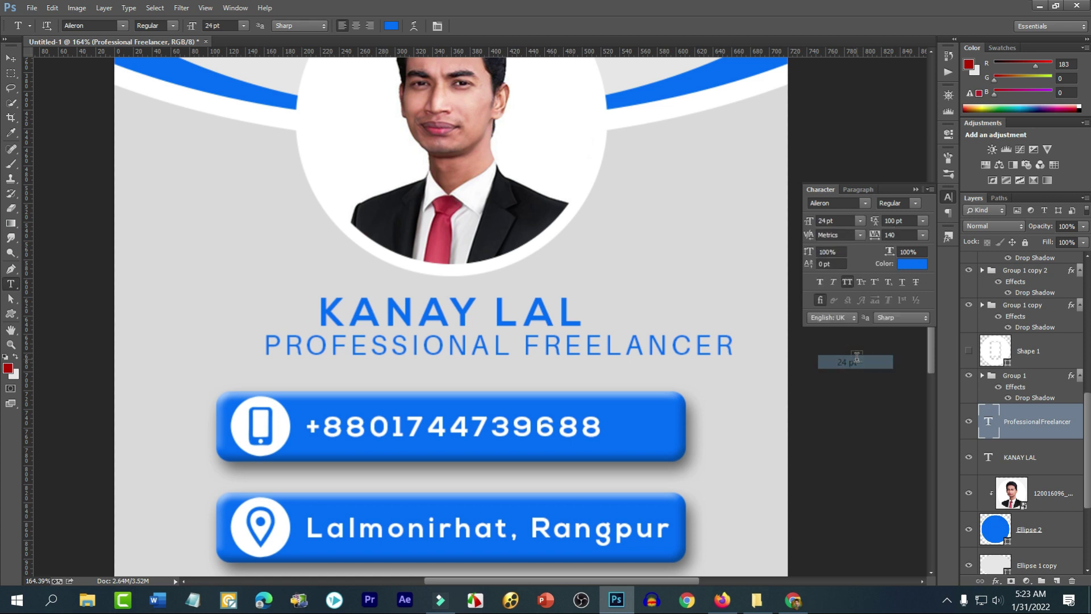
left_click(860, 221)
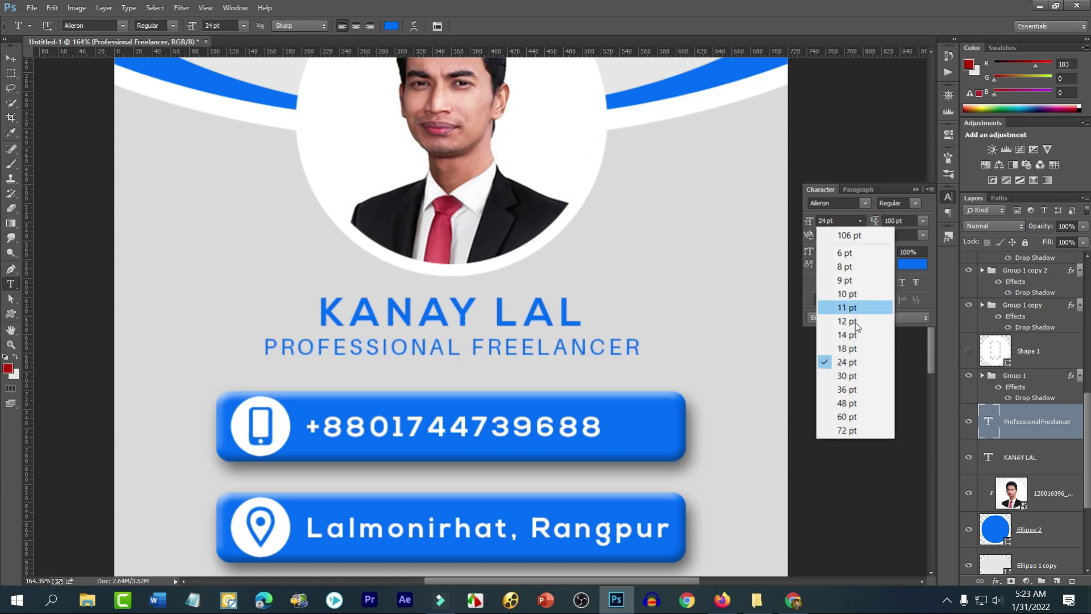
left_click(854, 348)
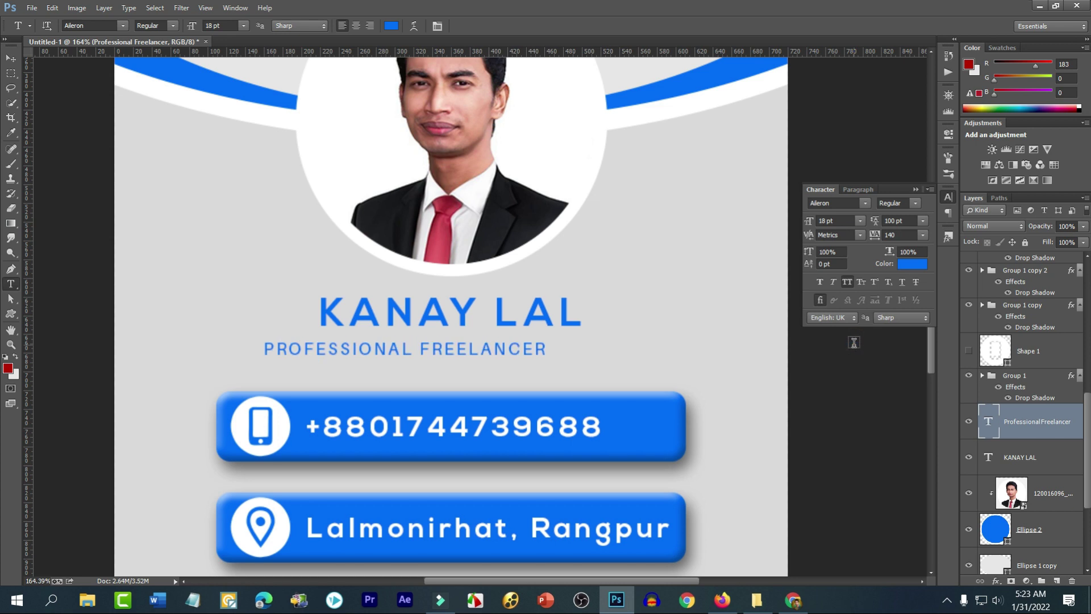
- Centre the tagline under the name with the Move tool
left_click(11, 58)
left_click(491, 311)
left_click_drag(501, 314, 547, 309)
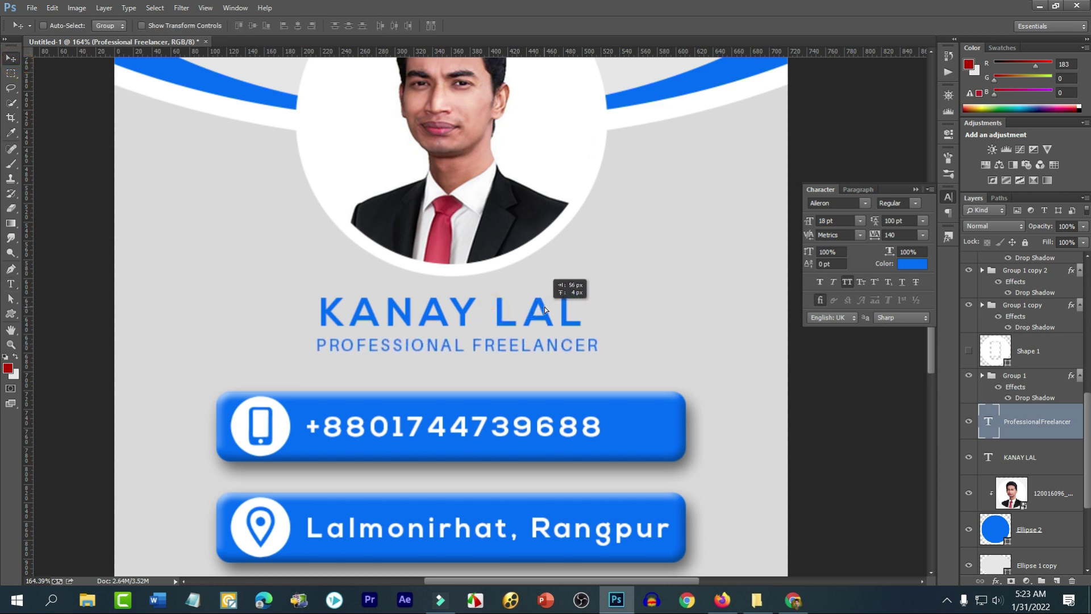
scroll(526, 327, "up", 3)
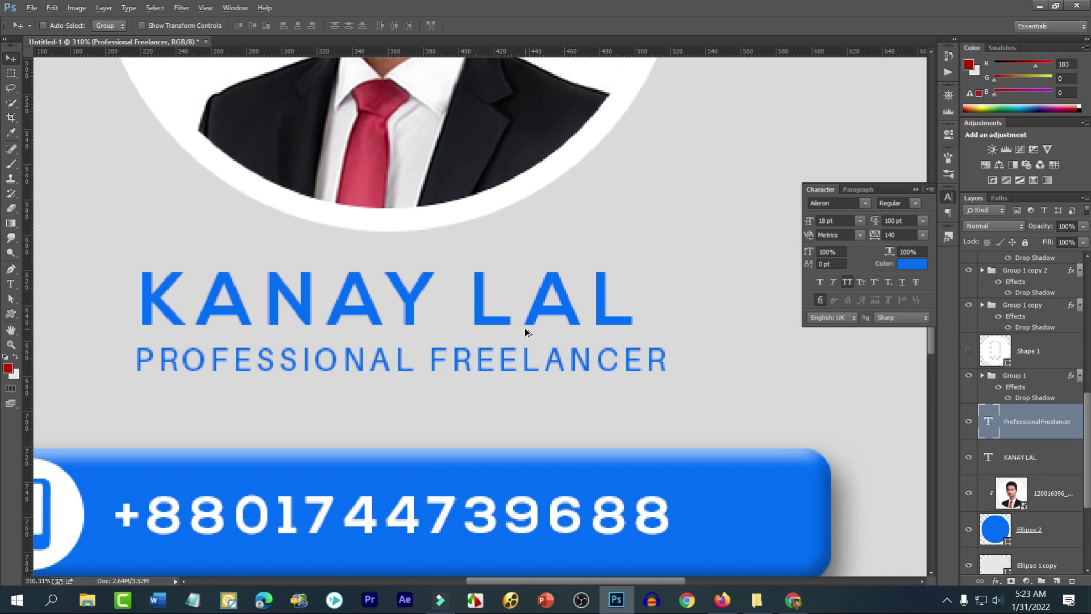
- Scale the PROFESSIONAL FREELANCER subtitle down to about 92%
key("ctrl+t")
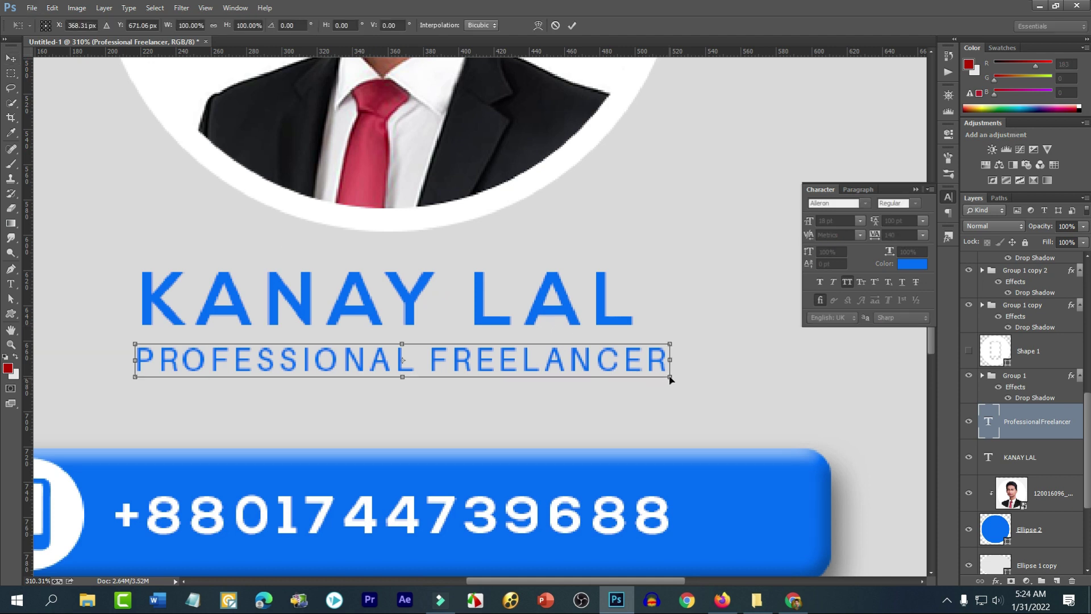
left_click_drag(669, 378, 659, 378)
left_click_drag(402, 343, 410, 342)
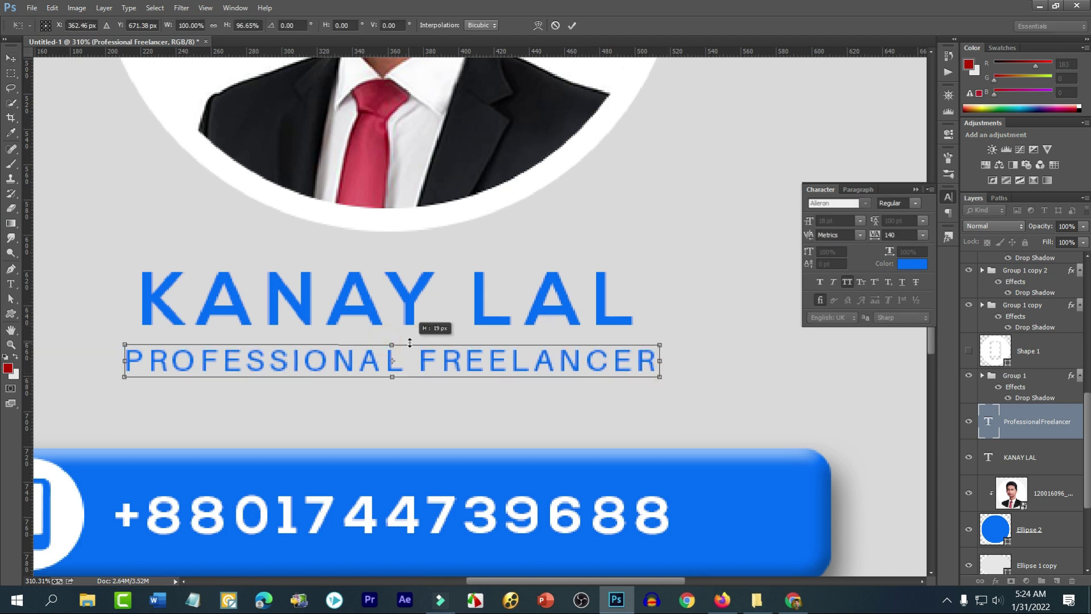
key("ctrl+z")
left_click_drag(660, 378, 633, 370)
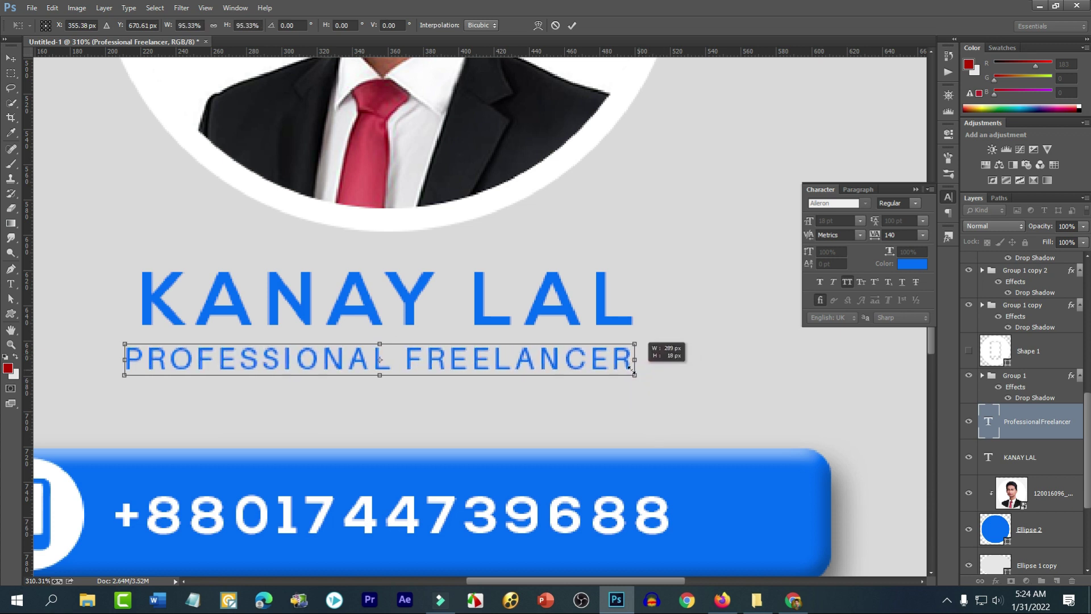
left_click_drag(124, 342, 142, 339)
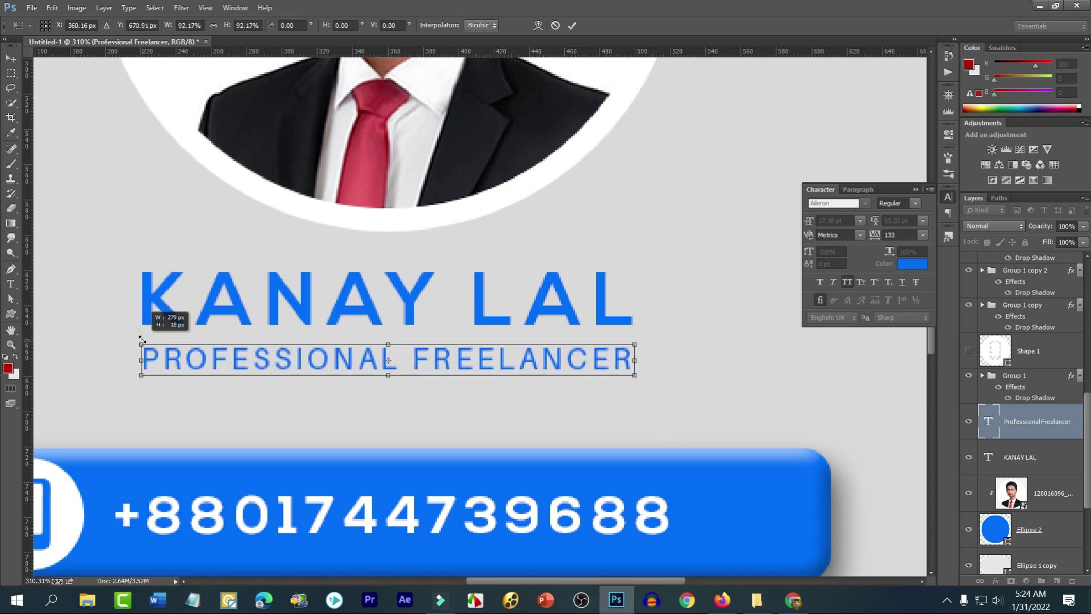
key("Return")
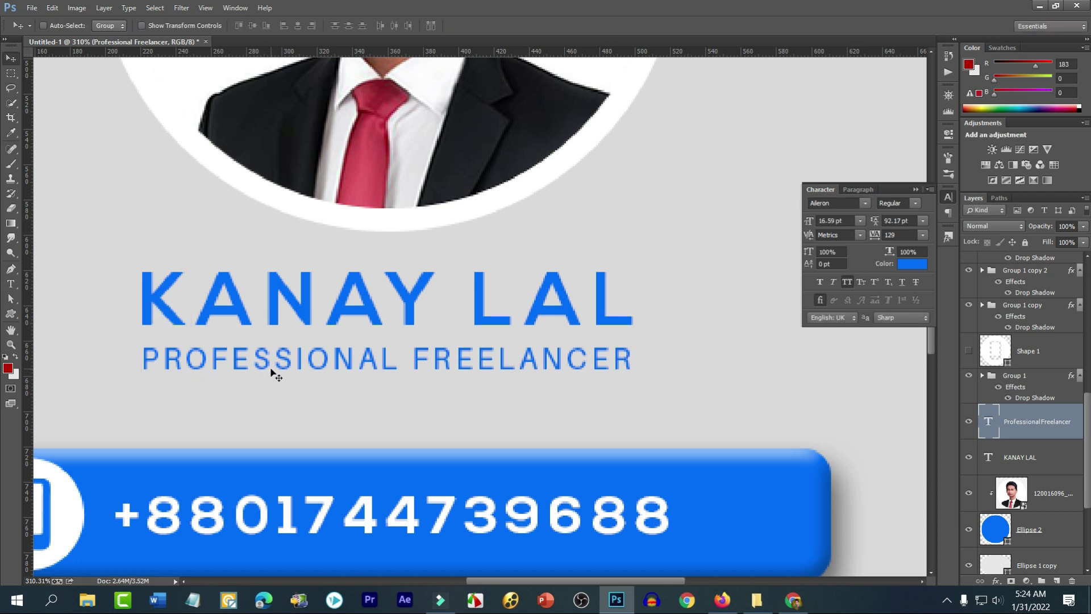
- Recolour the subtitle text near-black (#070707)
scroll(271, 372, "down", 1)
scroll(296, 369, "down", 2)
scroll(313, 364, "down", 1)
scroll(313, 364, "down", 2)
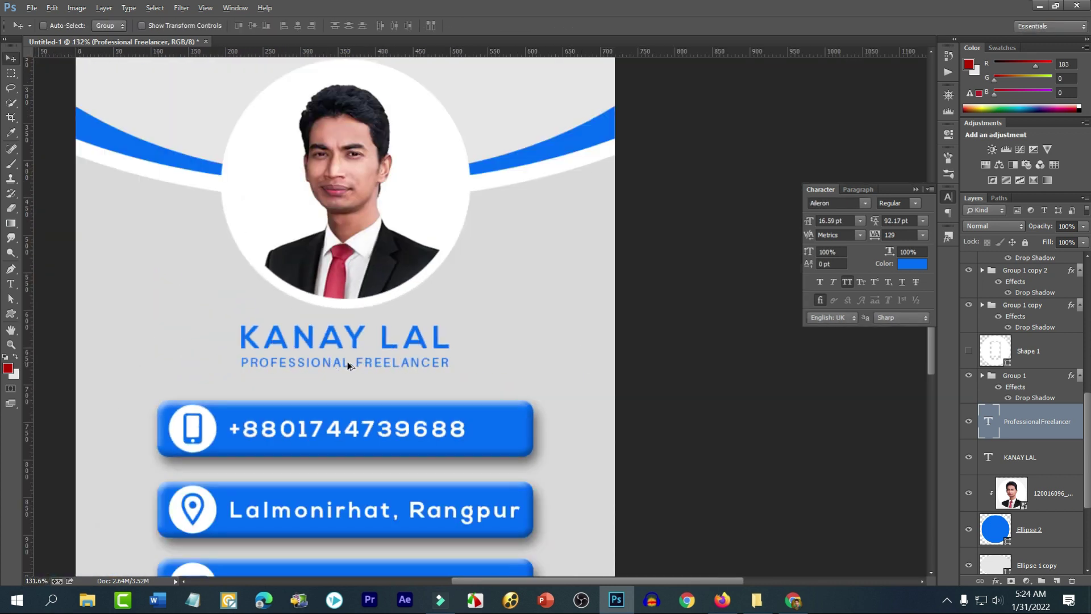
scroll(256, 378, "down", 1)
scroll(225, 377, "up", 2)
key("alt")
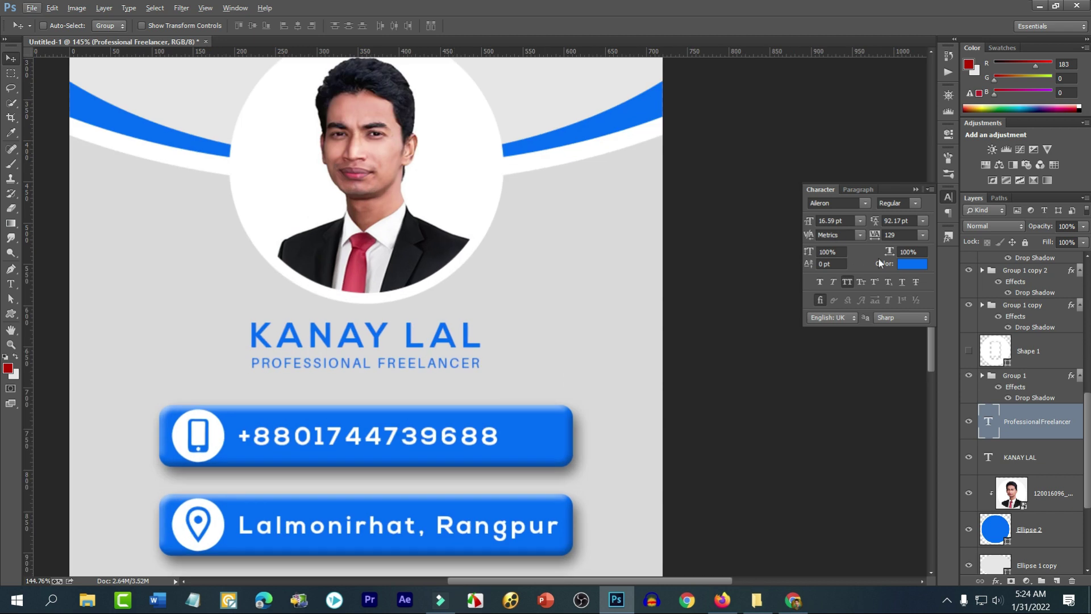
left_click(911, 264)
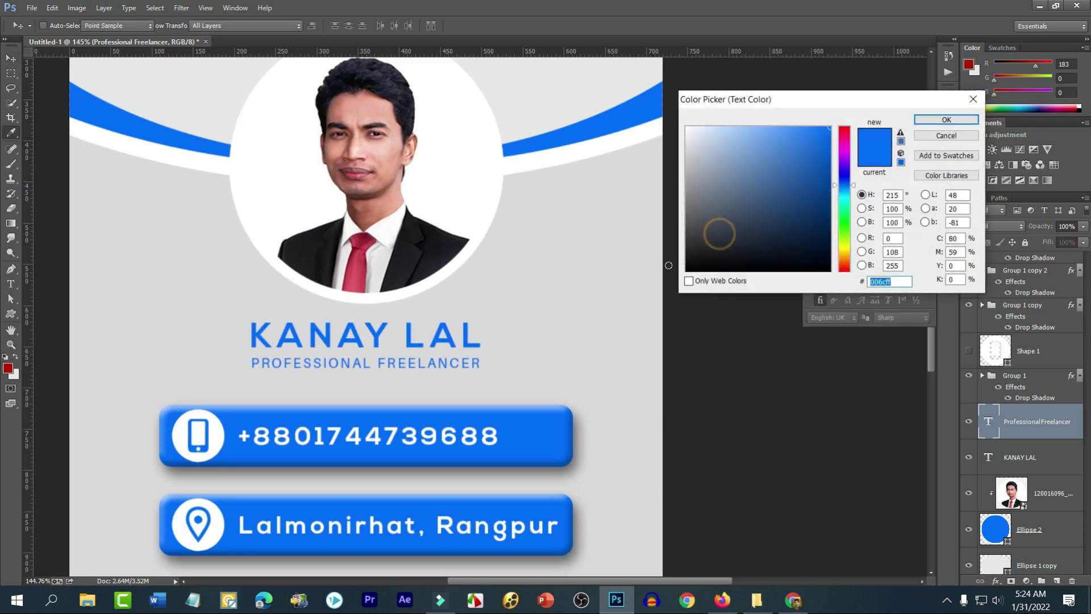
left_click_drag(719, 231, 657, 268)
left_click(944, 120)
- Select the first contact button group in the Layers panel
scroll(542, 277, "down", 2)
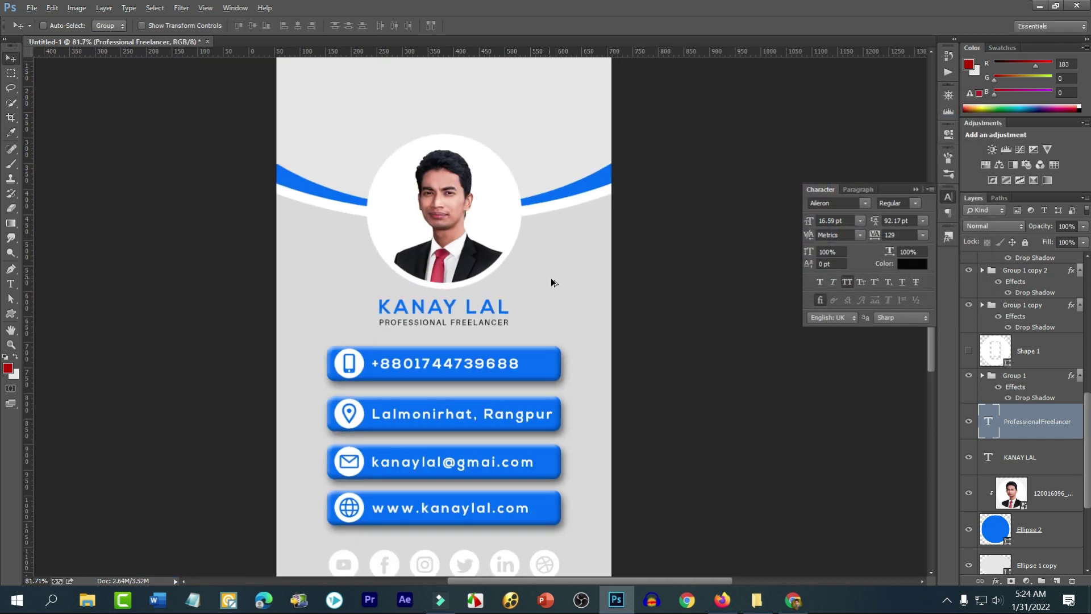
scroll(551, 278, "down", 2)
scroll(567, 295, "down", 1)
scroll(560, 421, "up", 1)
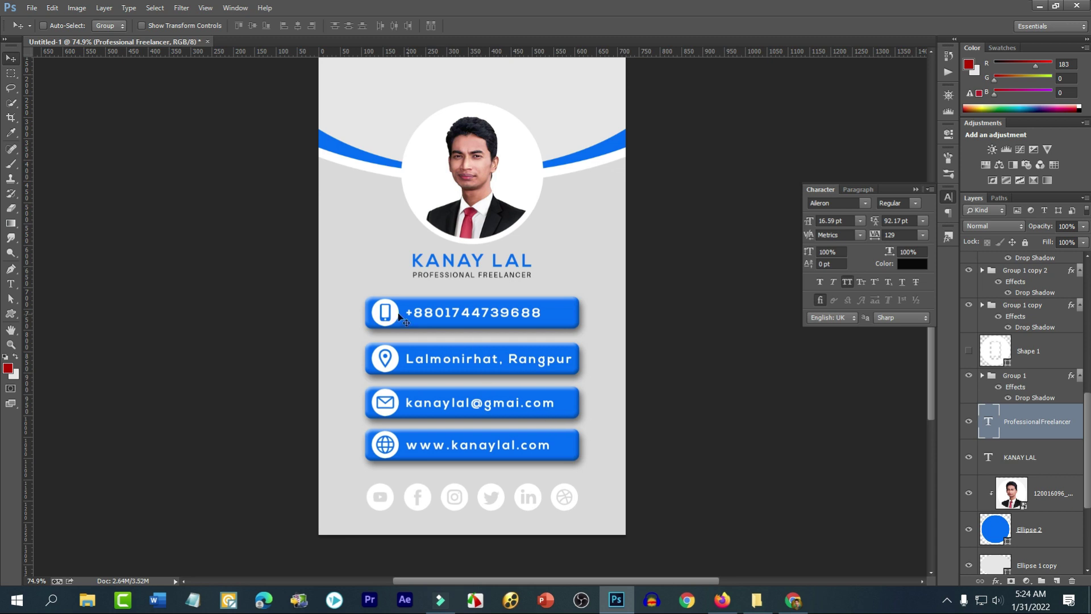
scroll(1023, 421, "up", 2)
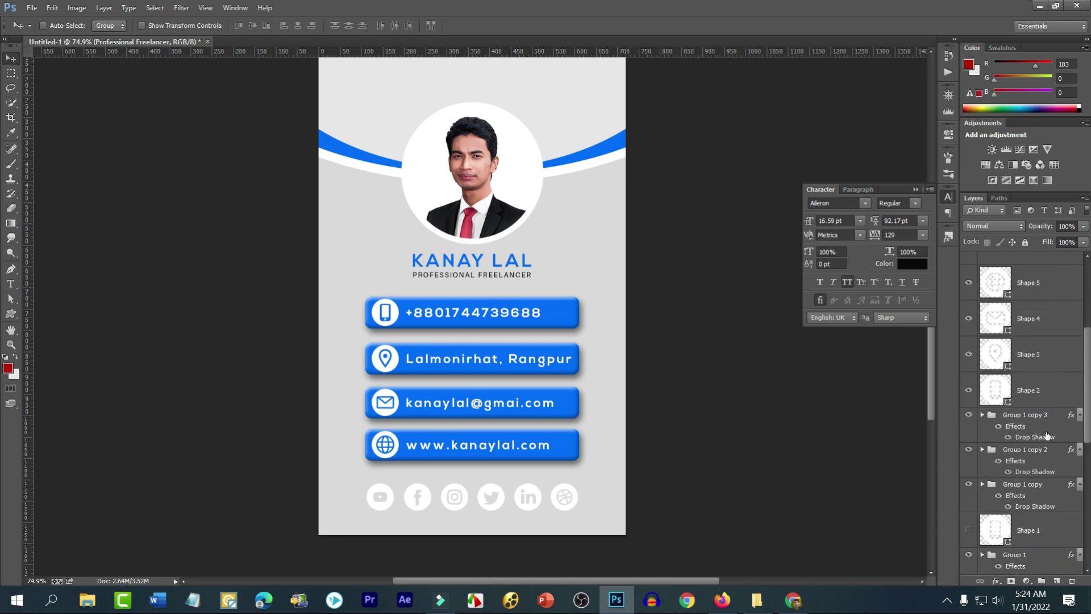
scroll(1047, 435, "up", 1)
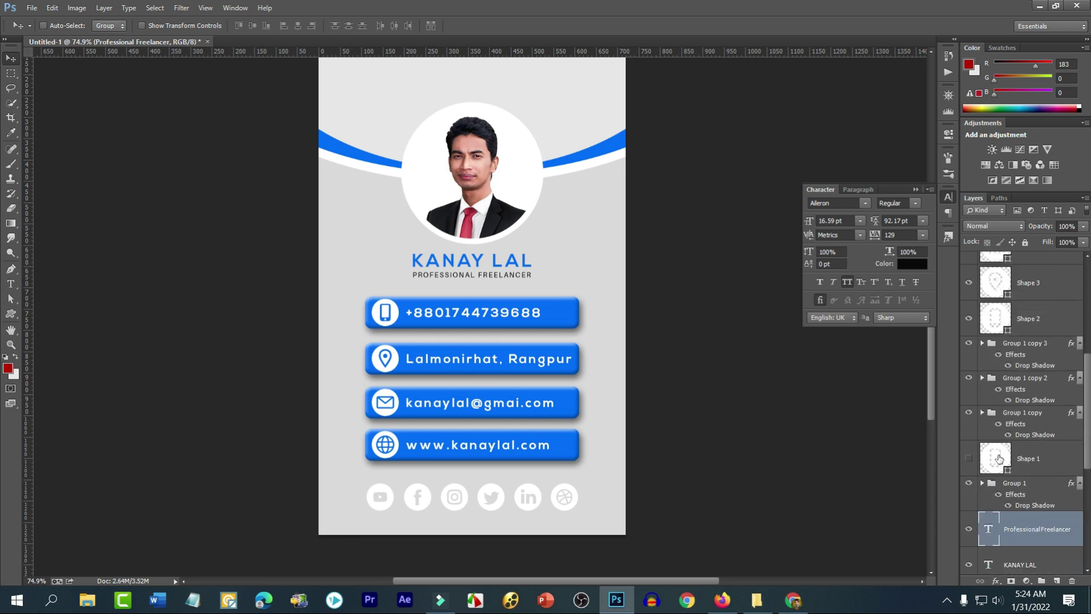
left_click(1022, 485)
scroll(1031, 476, "up", 3)
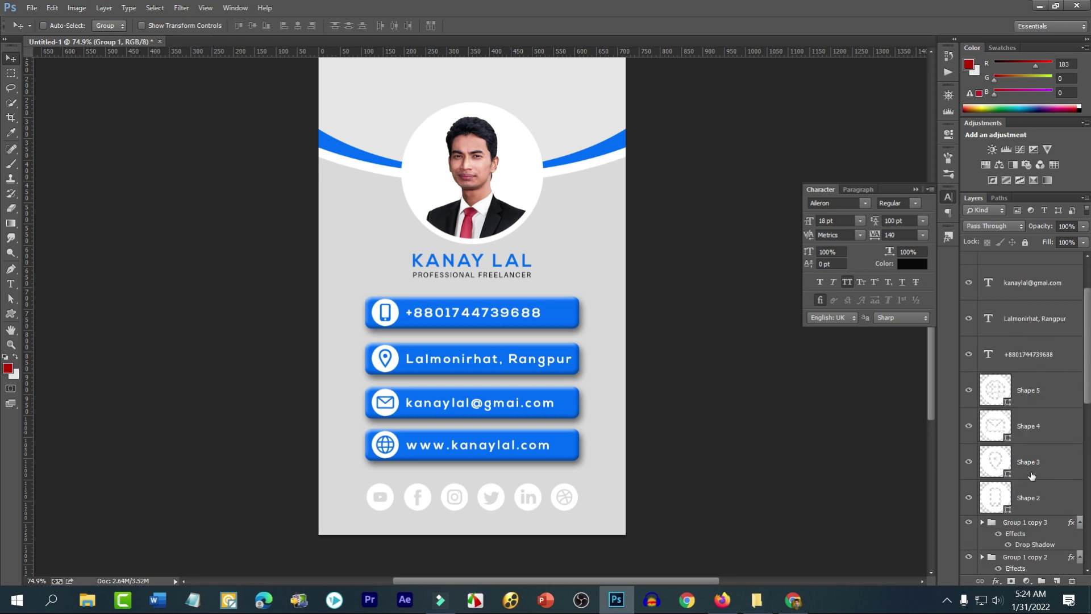
scroll(1017, 301, "up", 2)
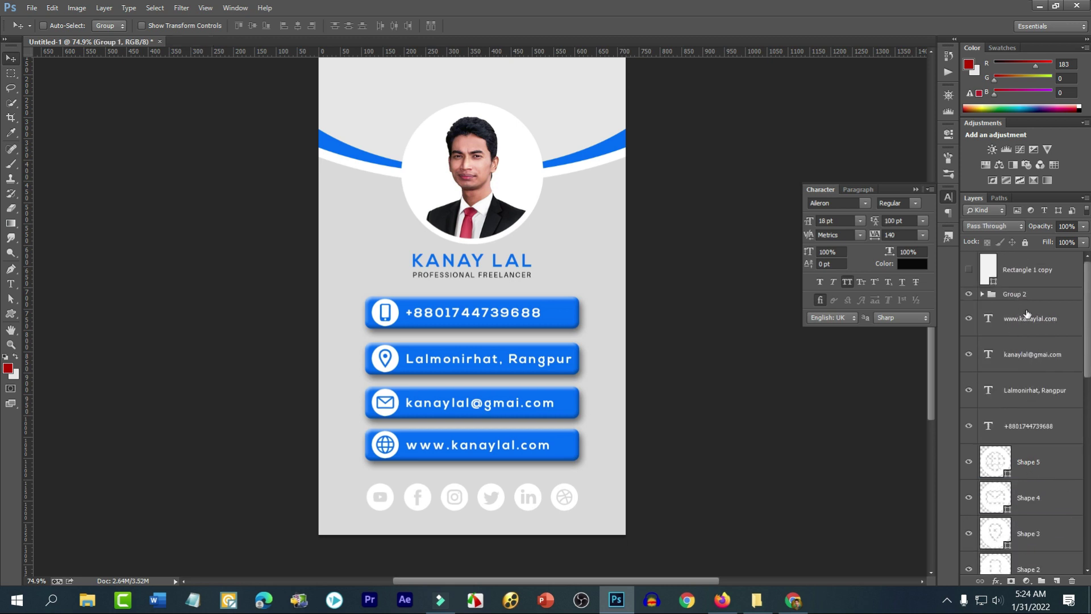
- Group the four contact buttons as Group 3 and scale them to about 94%
left_click(1017, 318, "shift")
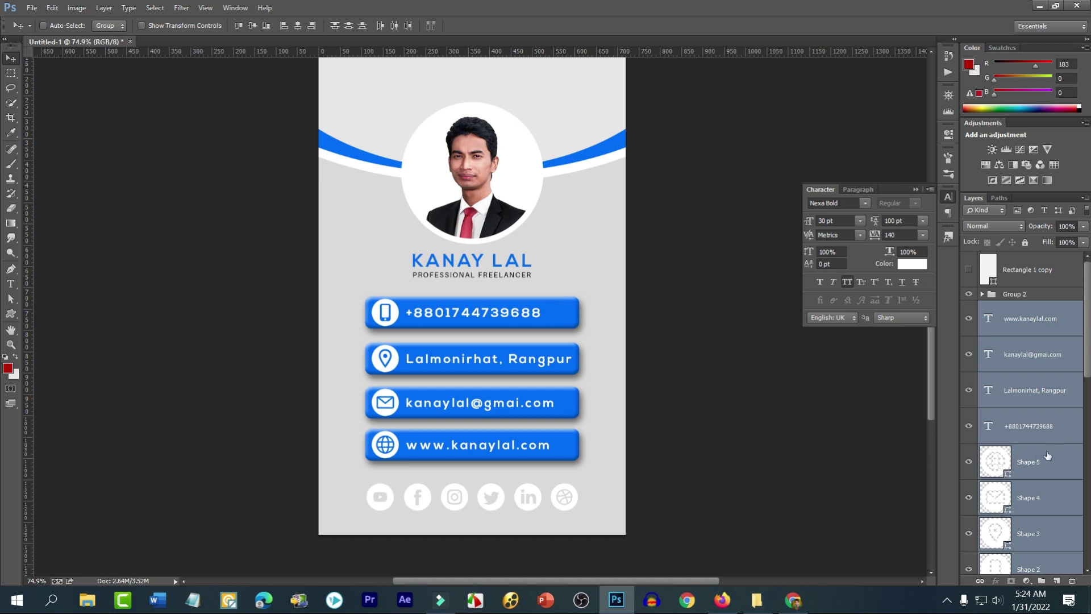
key("ctrl+g")
left_click(969, 307)
scroll(485, 449, "up", 1)
scroll(486, 449, "up", 3)
key("alt")
key("ctrl+t")
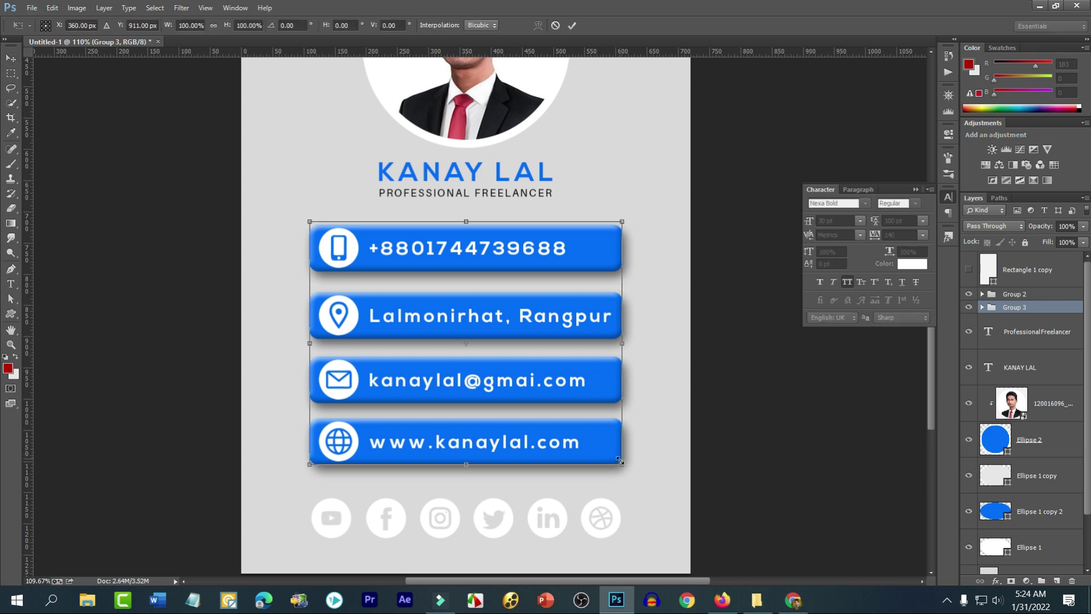
left_click_drag(619, 464, 609, 461)
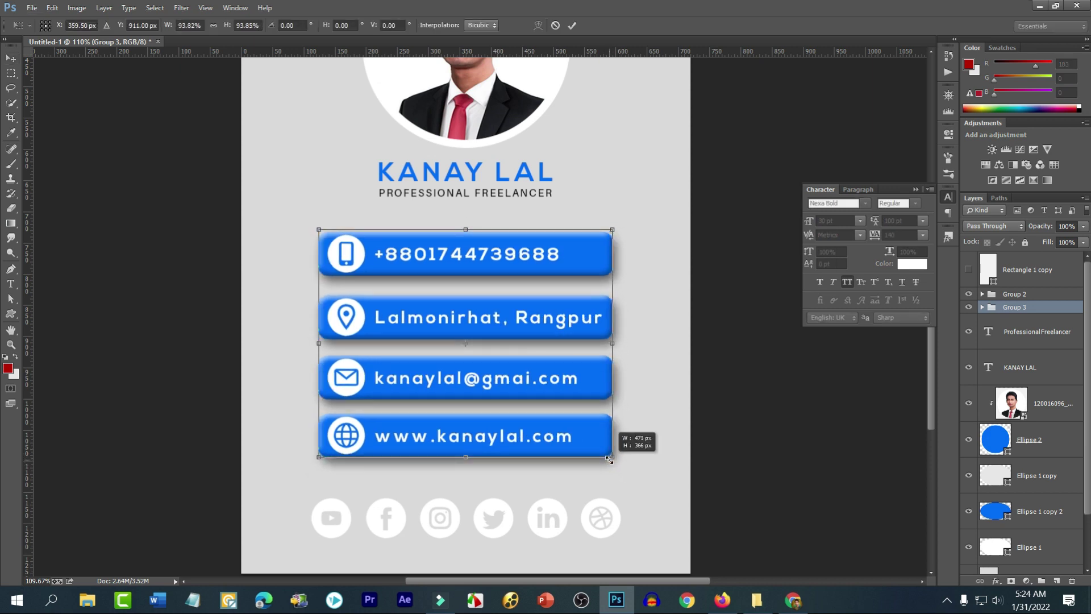
key("Return")
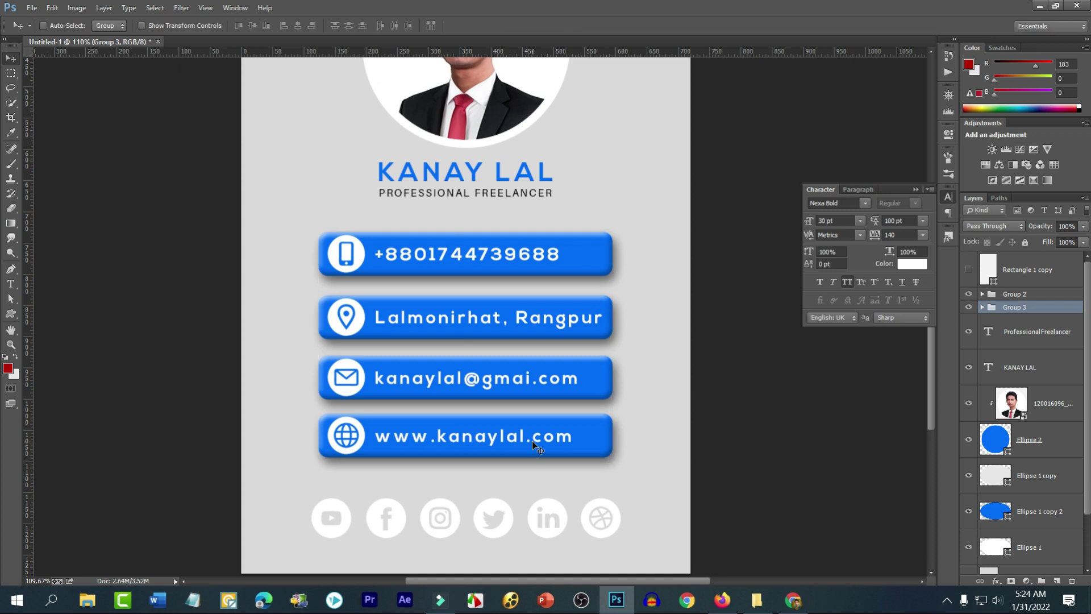
- Scale the social icon row (Group 2) down to about 91%
left_click(969, 294)
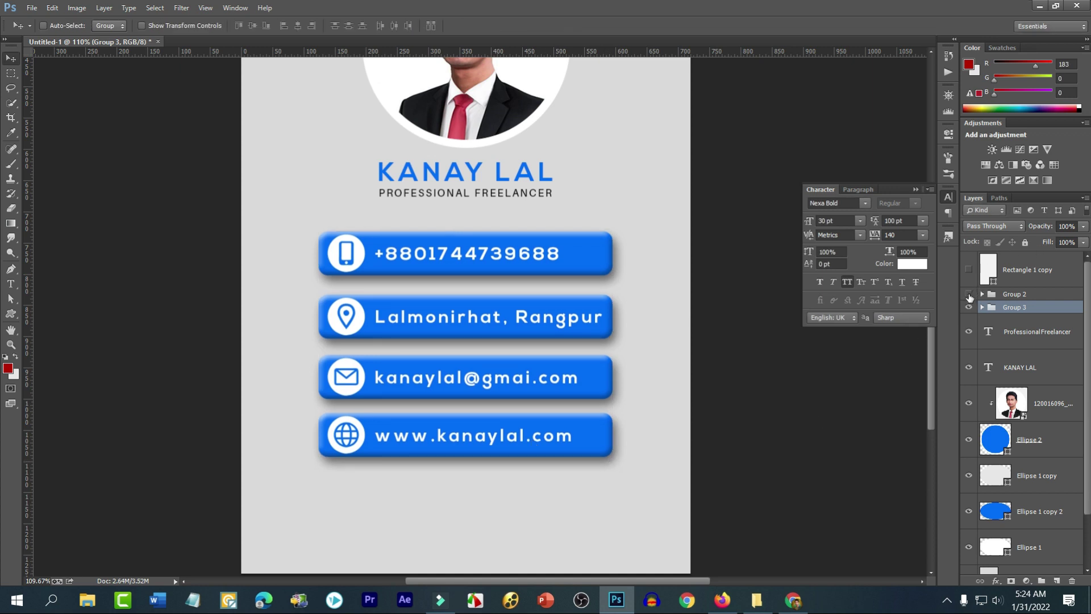
left_click(1014, 295)
key("ctrl+t")
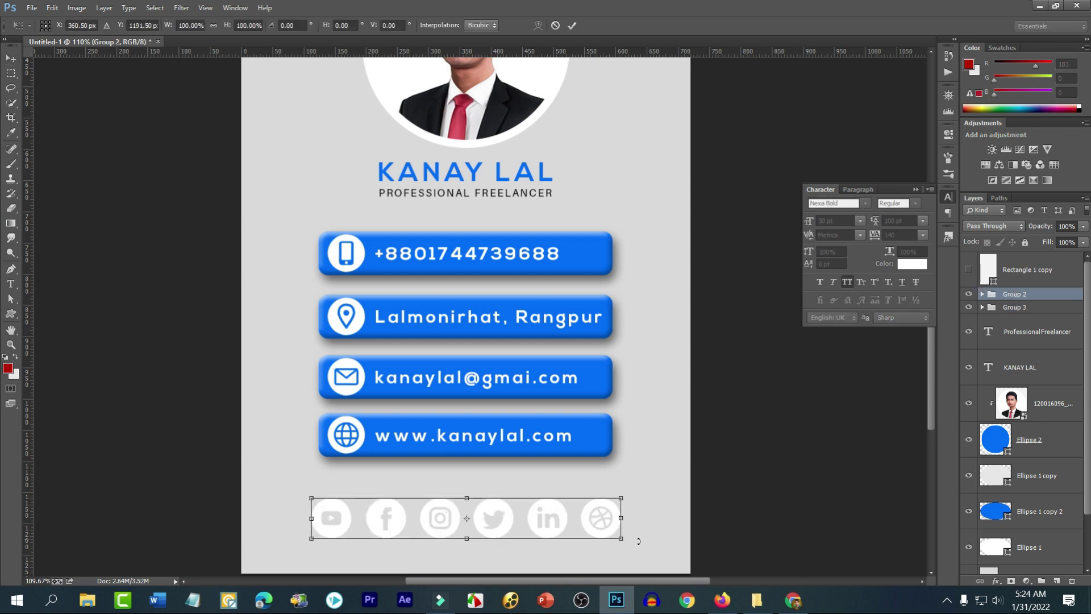
left_click_drag(621, 538, 607, 536)
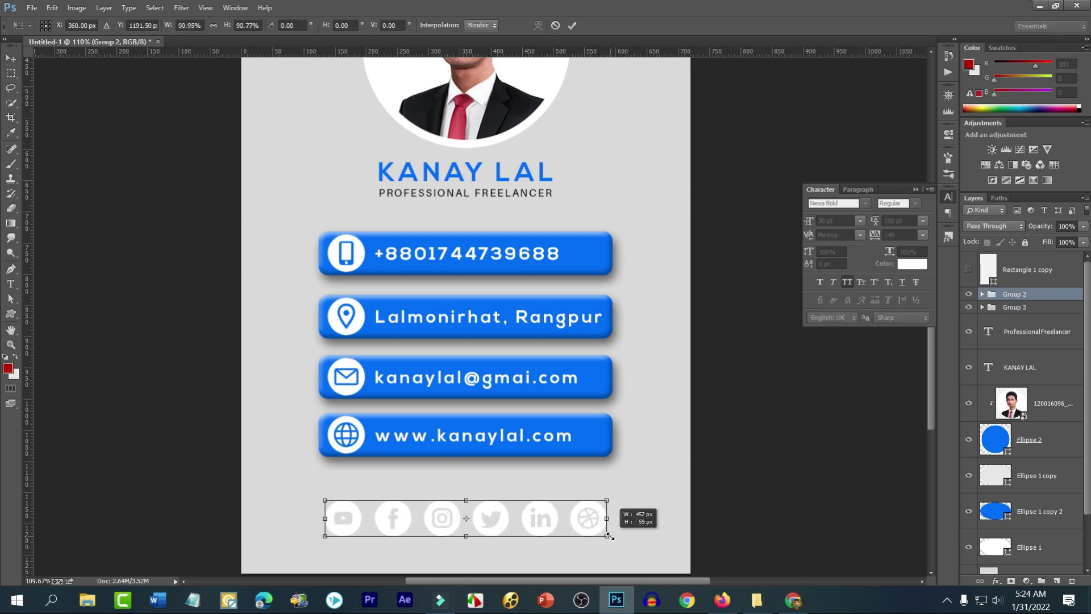
key("Return")
scroll(602, 511, "down", 2)
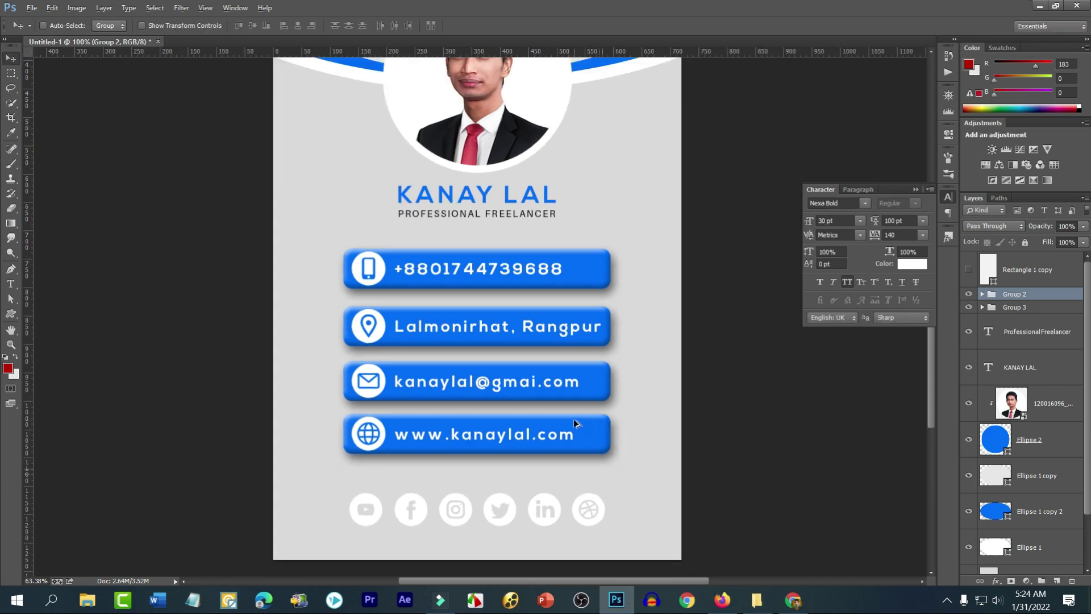
scroll(581, 421, "down", 2)
key("alt")
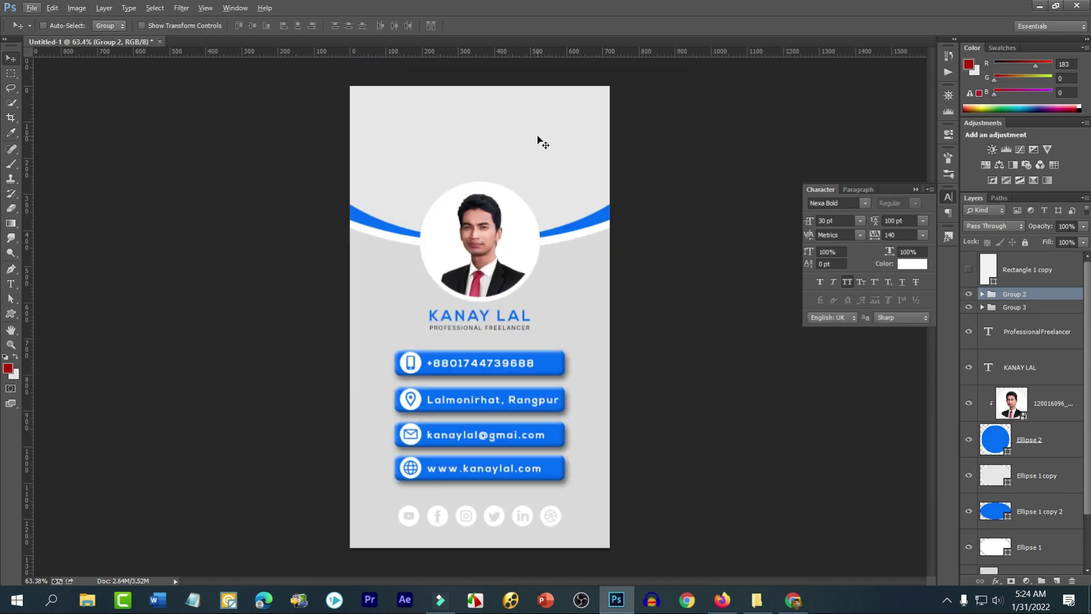
left_click(997, 477)
left_click(968, 476)
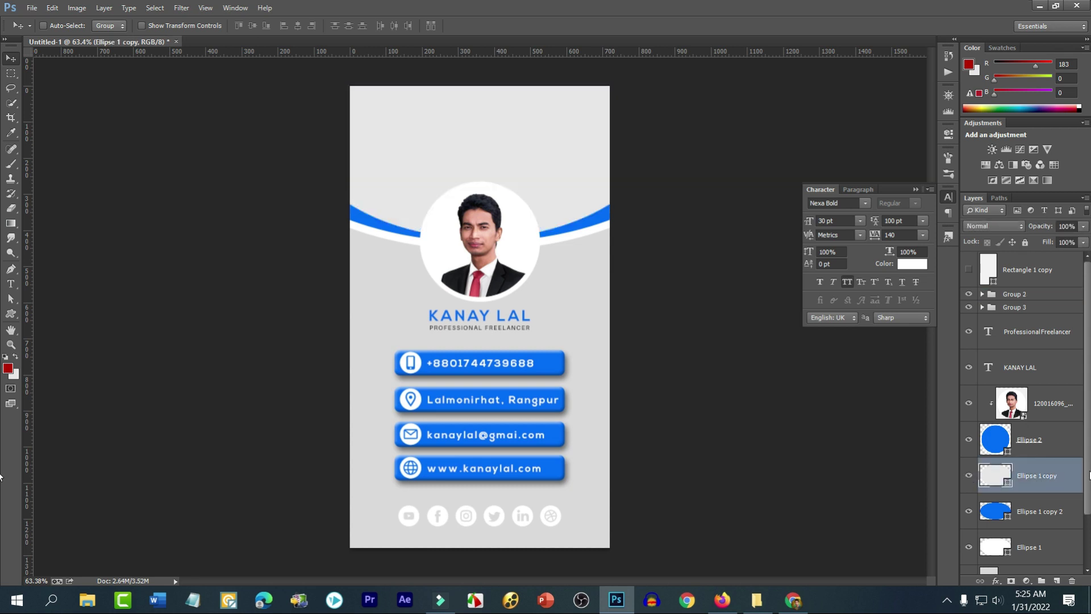
scroll(549, 278, "up", 2)
scroll(565, 309, "up", 1)
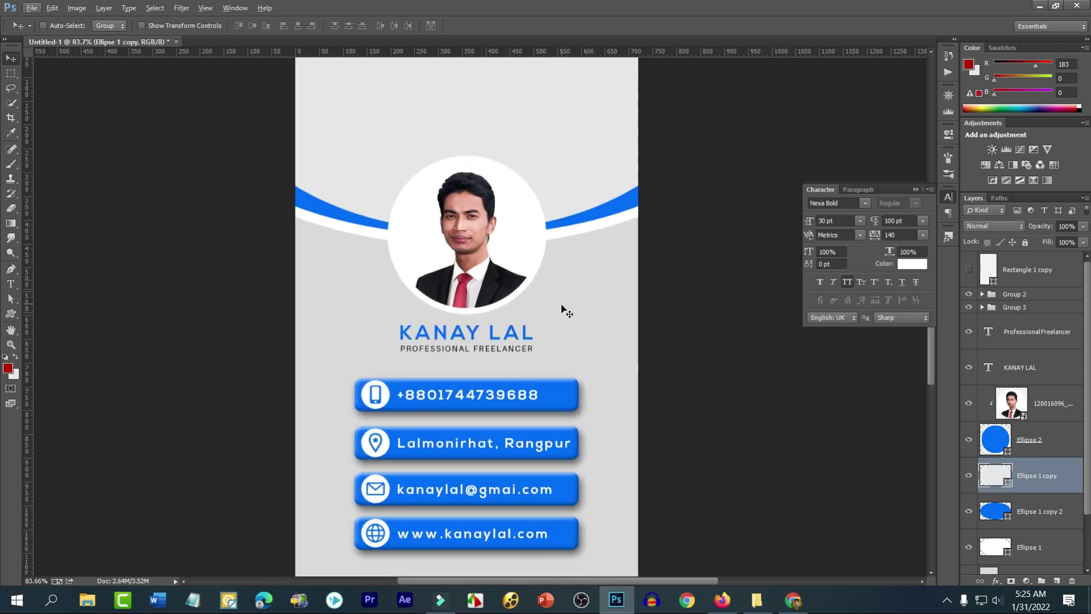
scroll(532, 312, "up", 2)
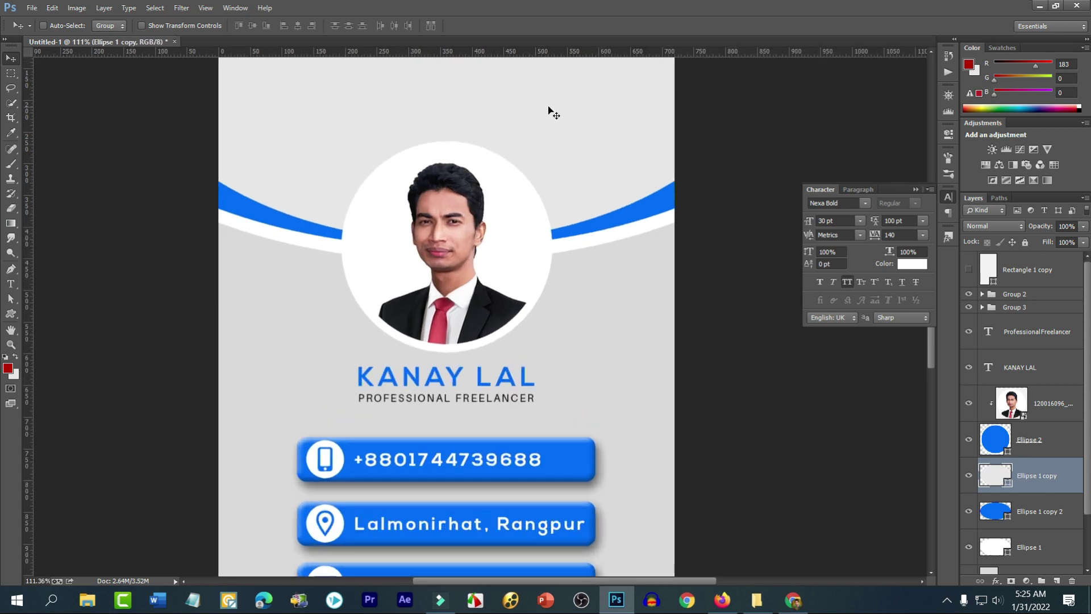
scroll(578, 200, "up", 1)
scroll(534, 174, "down", 2)
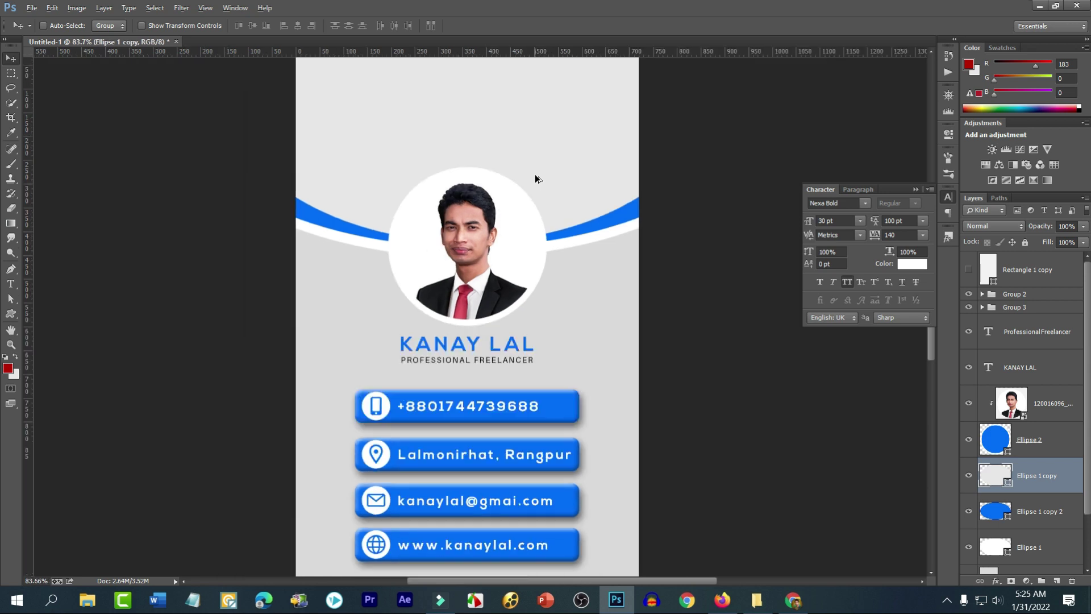
scroll(549, 170, "down", 1)
scroll(550, 172, "down", 1)
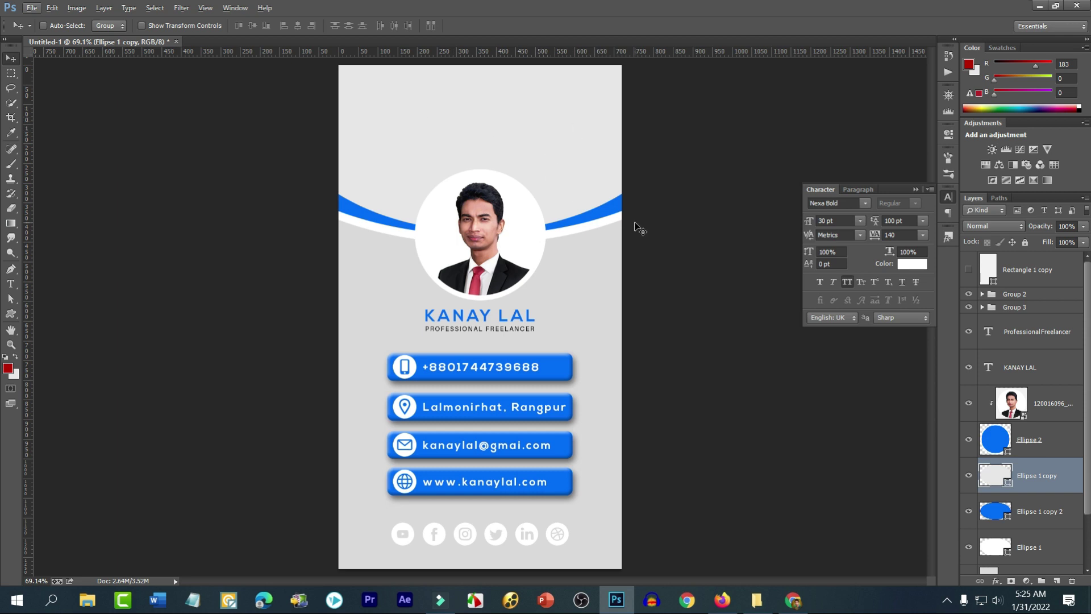
left_click(722, 600)
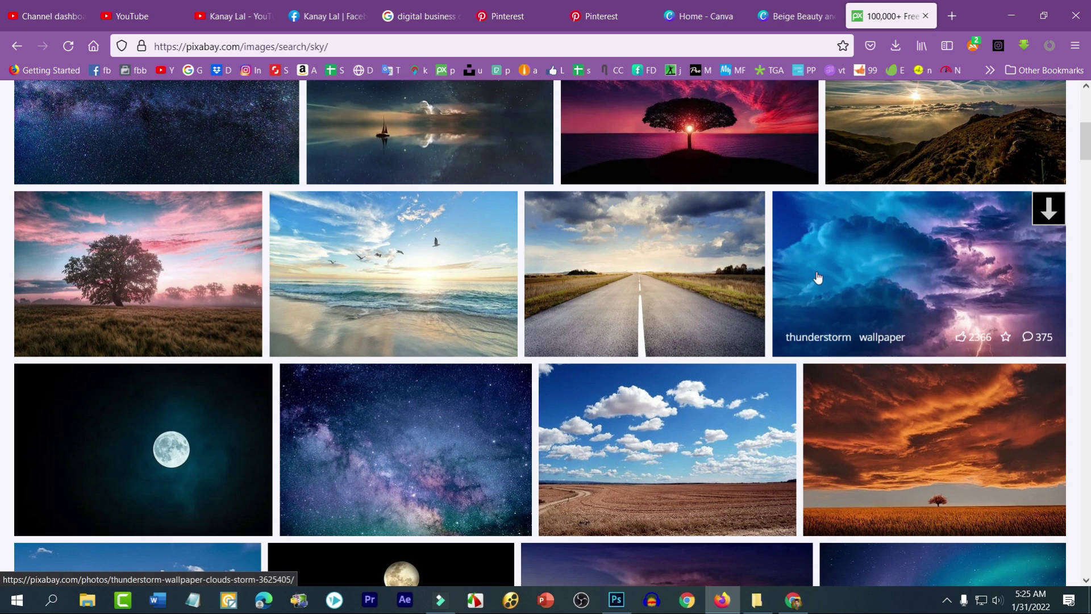
- Find the beach-with-birds photo and cancel saving its small preview
scroll(547, 278, "down", 1)
scroll(547, 279, "down", 4)
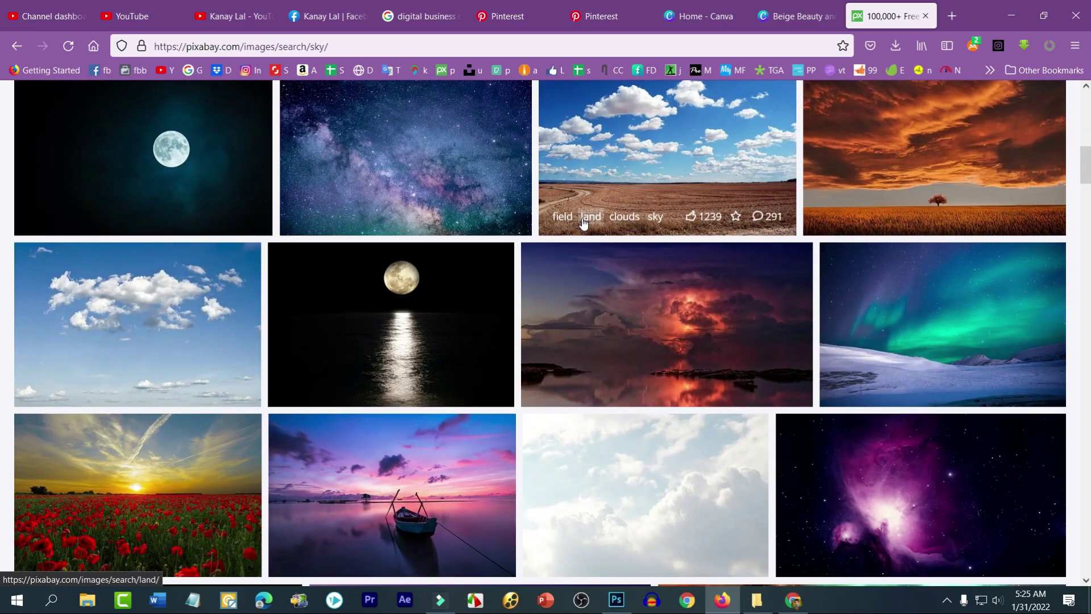
scroll(586, 227, "down", 5)
scroll(583, 245, "up", 5)
scroll(512, 250, "up", 5)
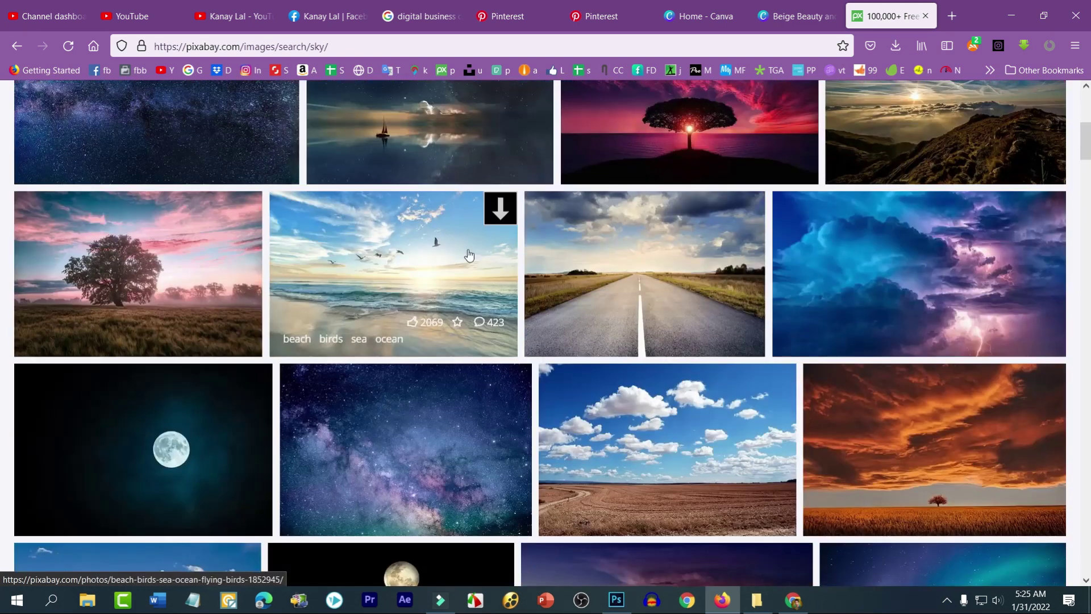
left_click(501, 210)
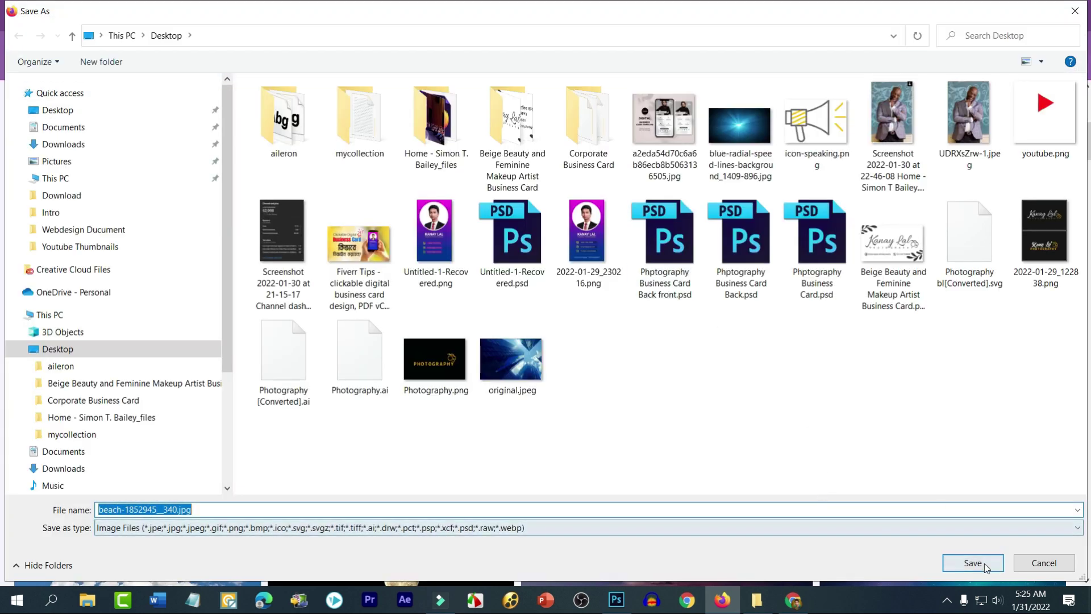
left_click(984, 562)
mouse_move(393, 272)
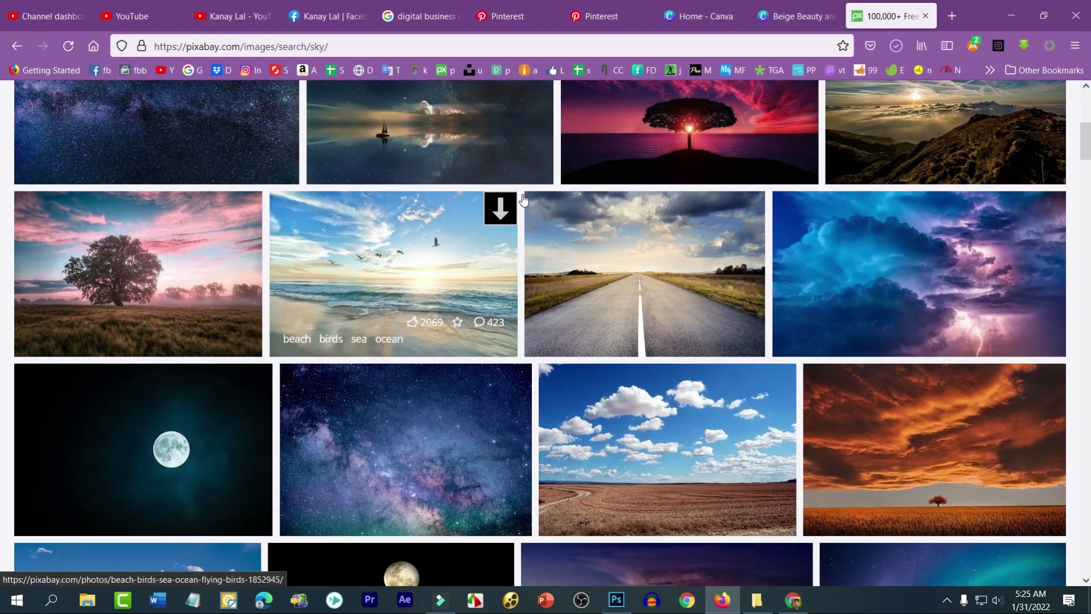
- Open the beach-birds photo page and choose the 1920×1277 download size
left_click(1048, 98)
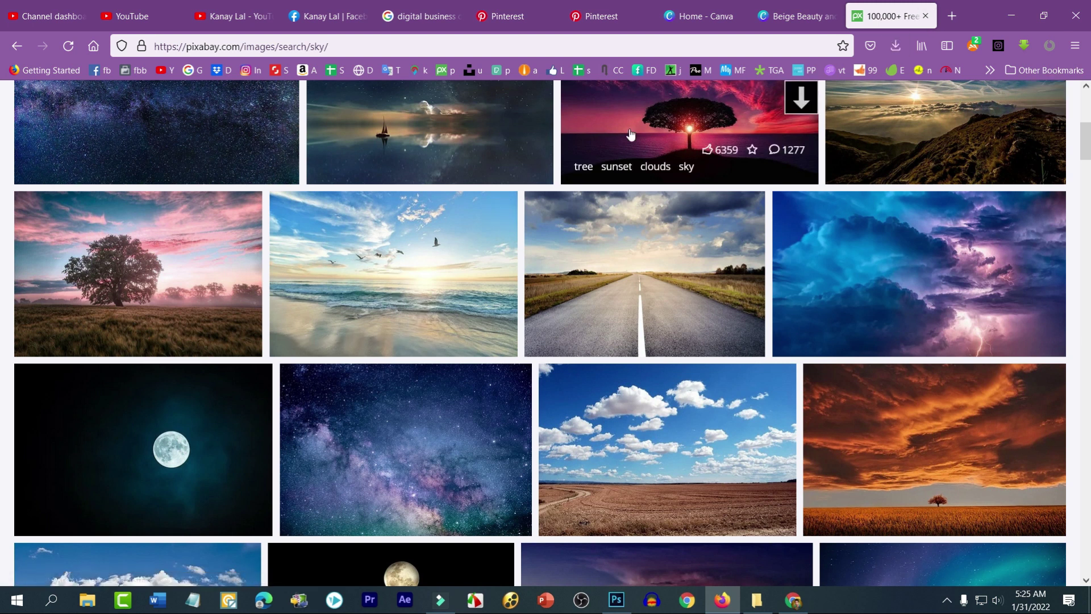
left_click(413, 230)
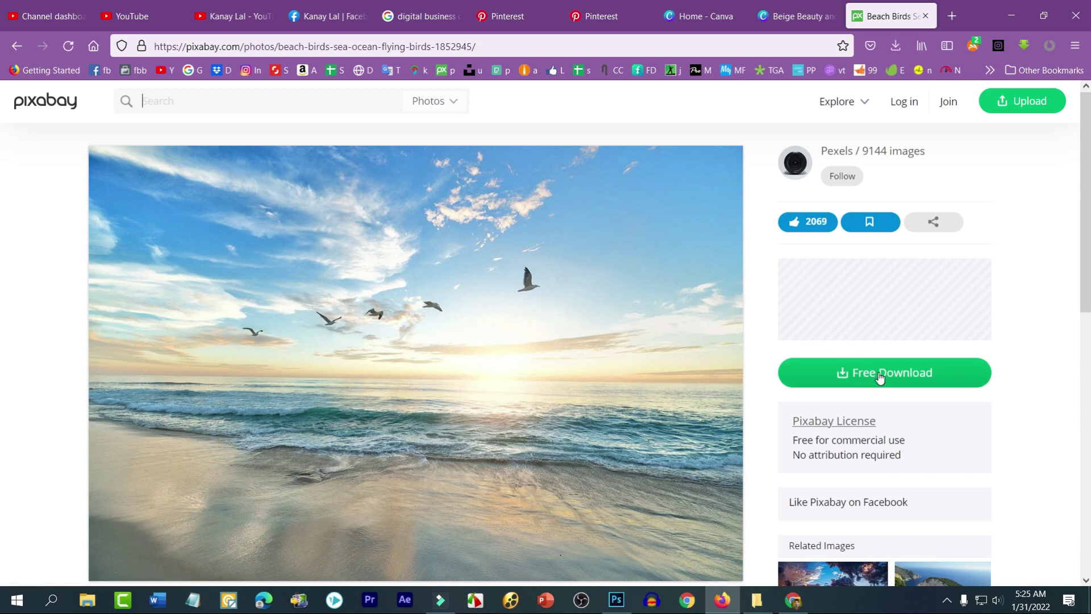
left_click(879, 375)
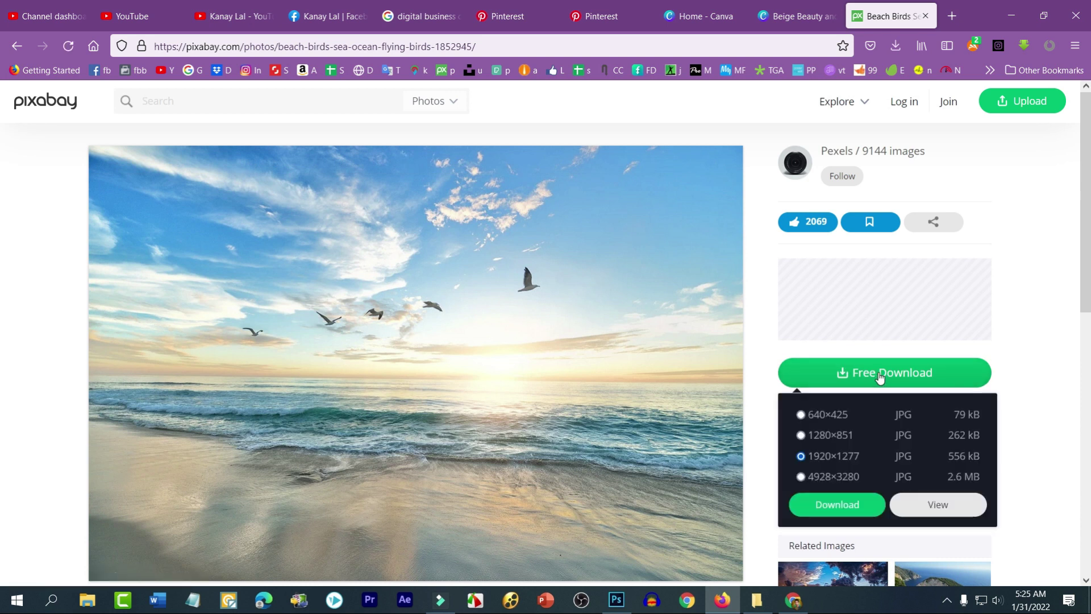
left_click(856, 505)
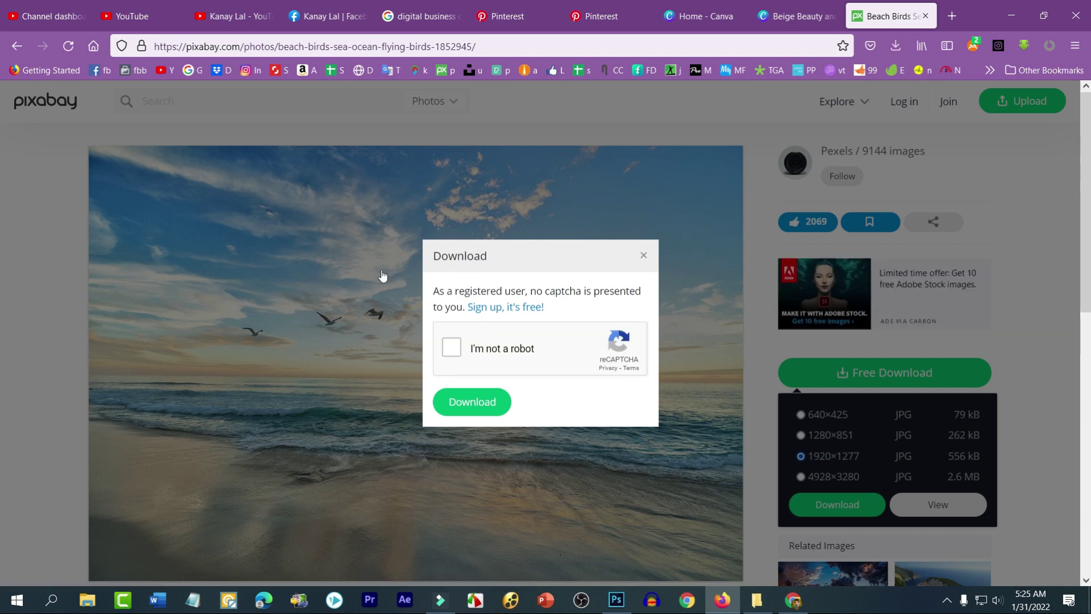
- Solve the reCAPTCHA and save the 1920×1277 beach photo
left_click(451, 348)
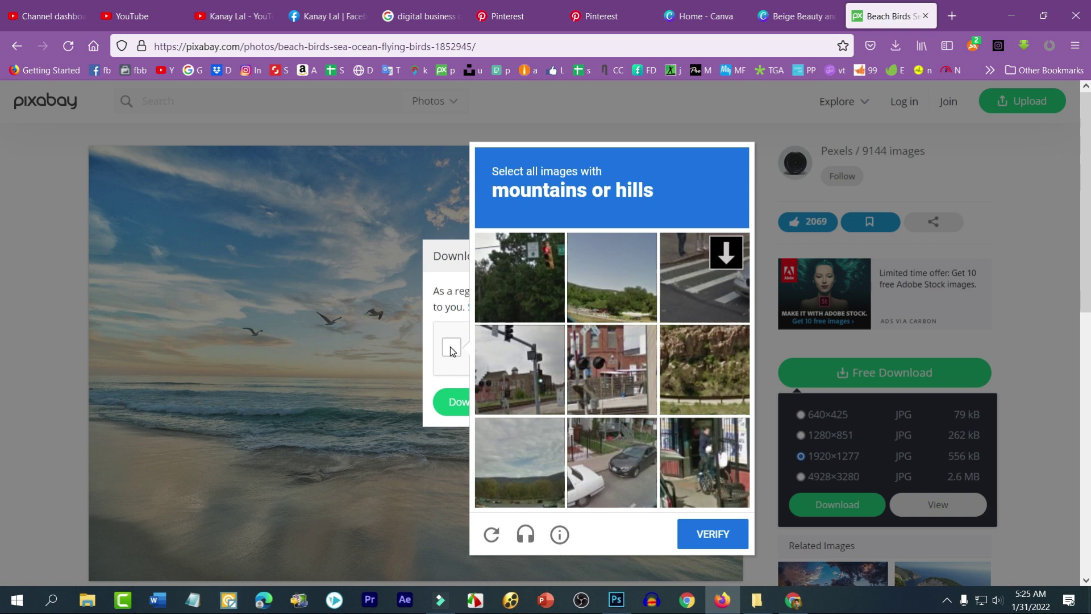
left_click(523, 356)
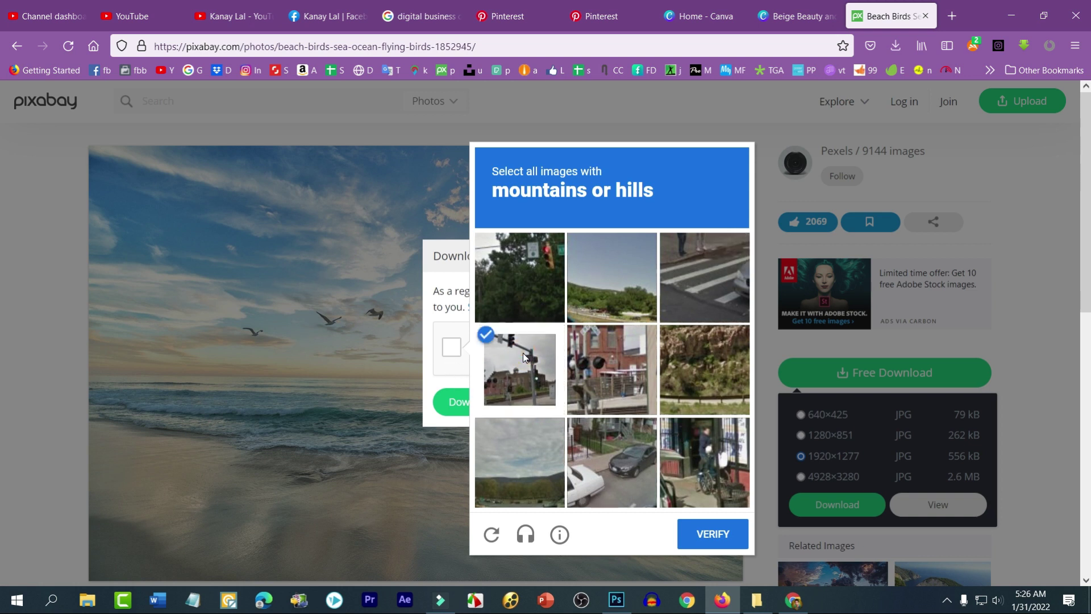
left_click(514, 365)
left_click(607, 284)
left_click(706, 365)
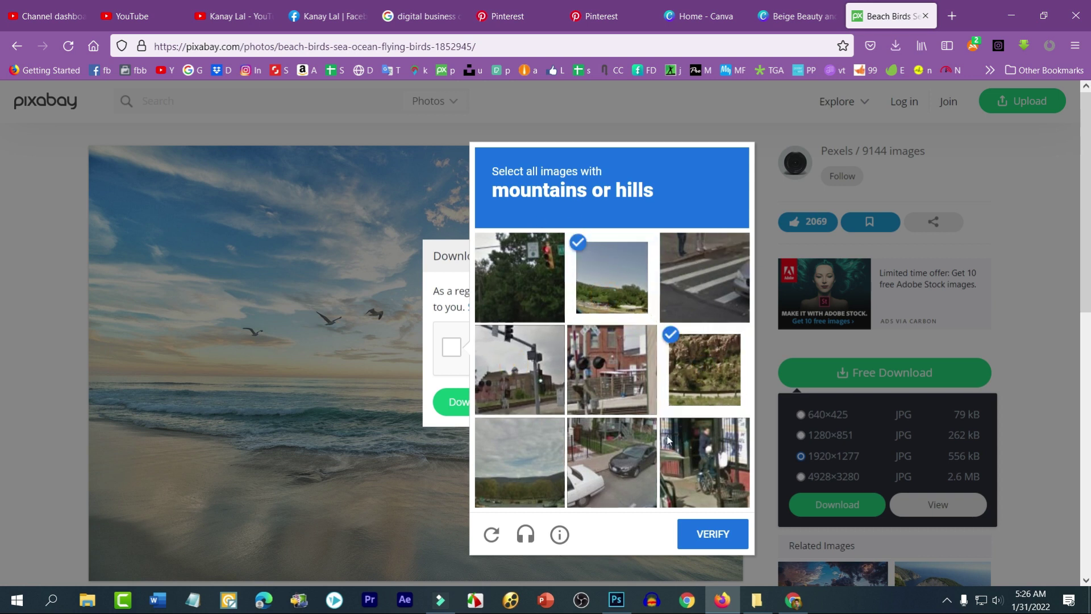
left_click(537, 468)
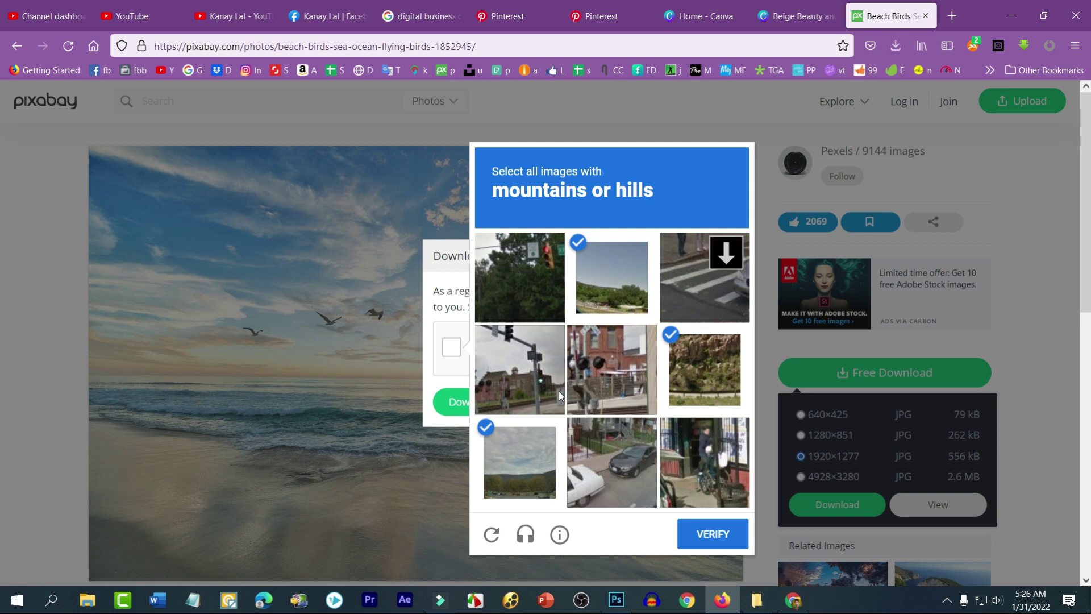
left_click(719, 538)
left_click(475, 404)
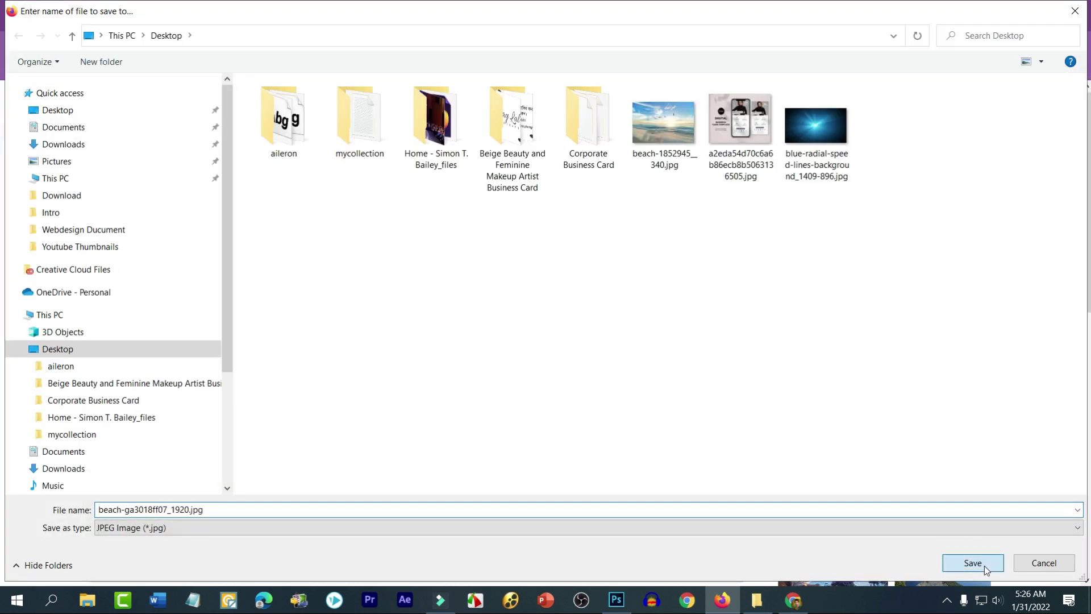
left_click(984, 565)
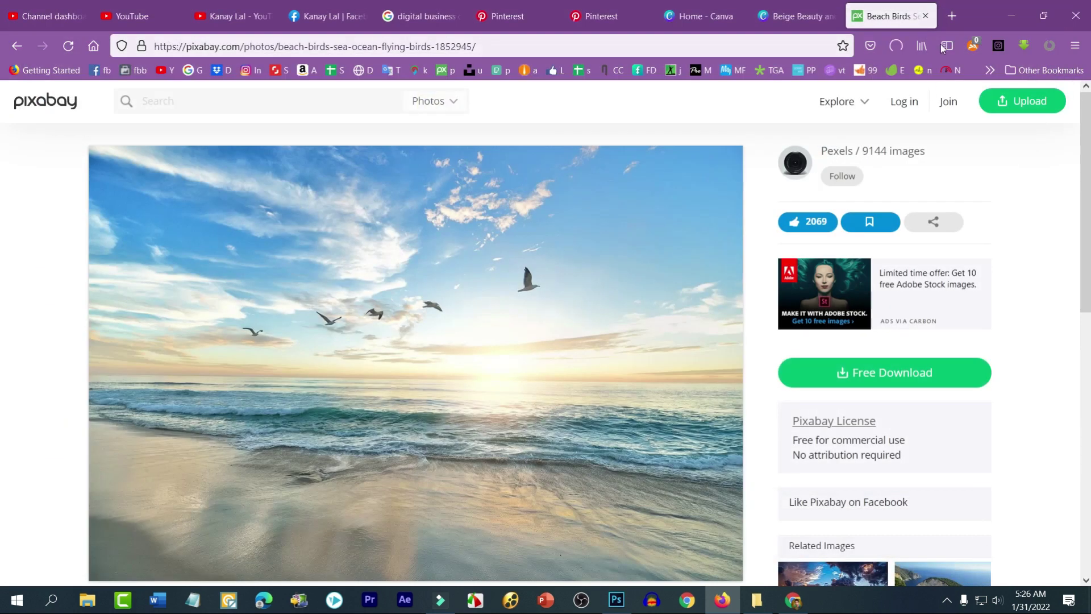
left_click(897, 46)
- Place the downloaded beach photo on the card and clip it to the top curve shape
left_click_drag(671, 84, 557, 385)
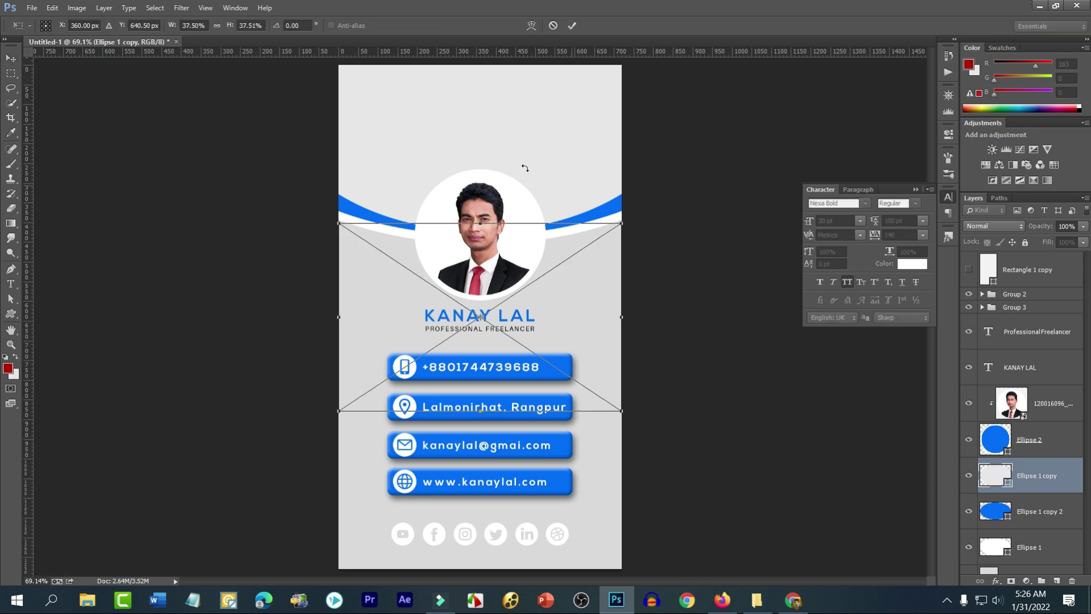
key("Return")
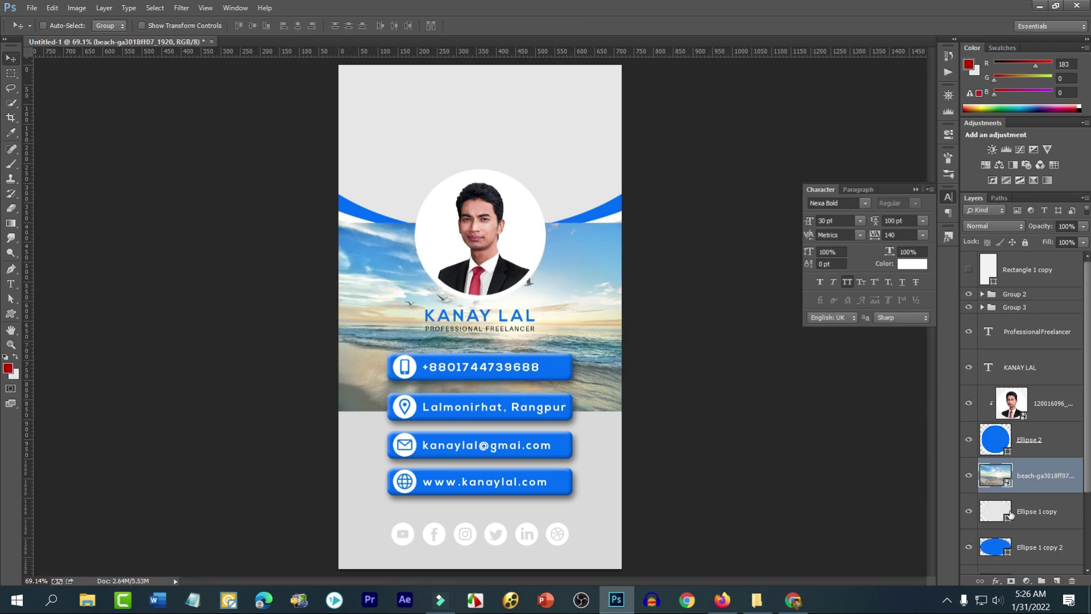
key("alt")
right_click(1040, 483)
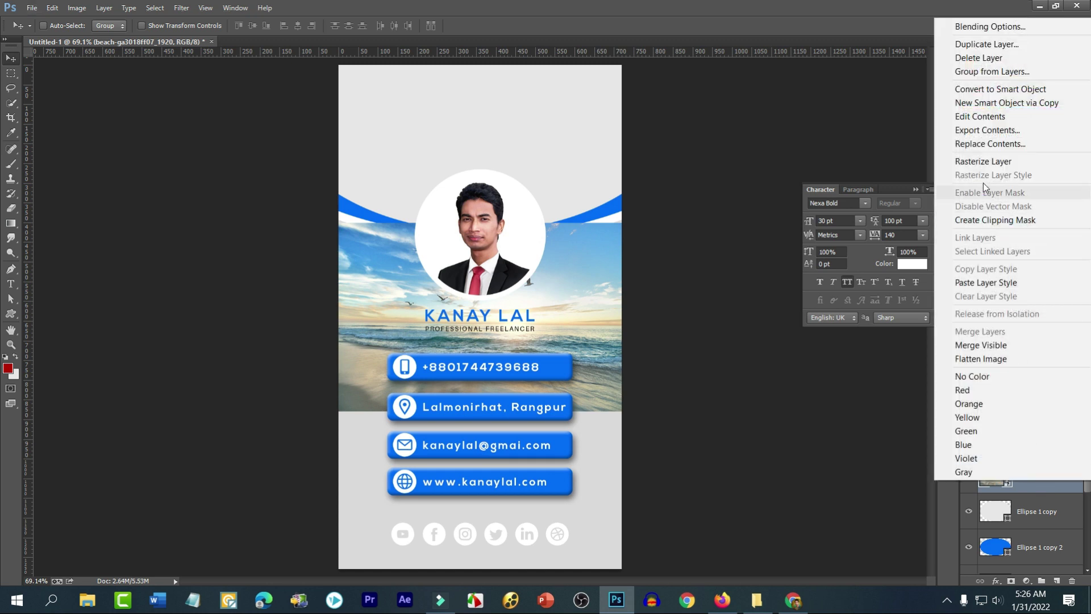
left_click(996, 226)
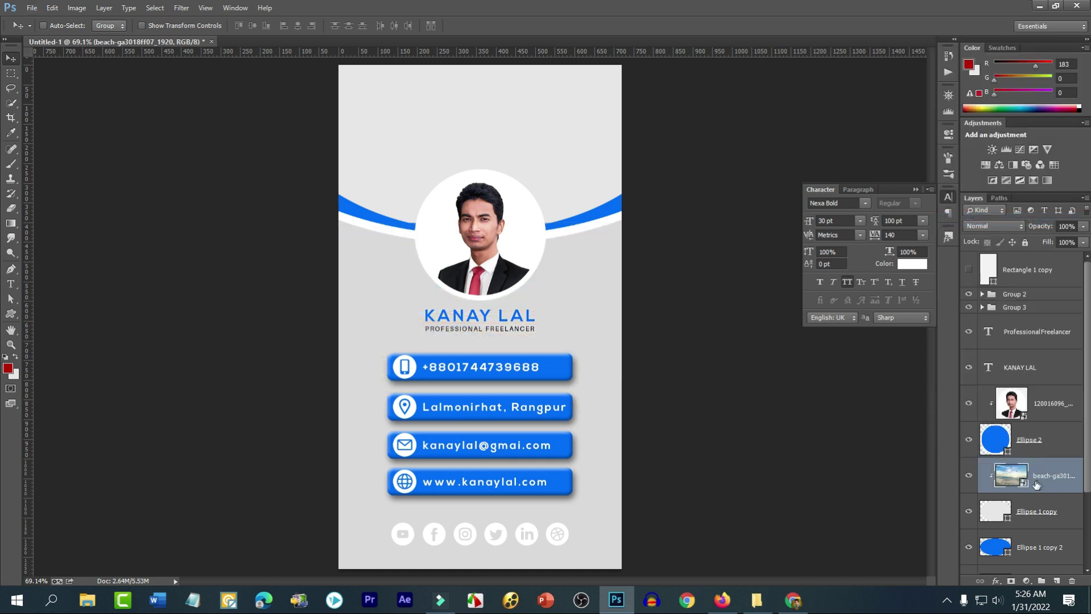
- Move the beach photo up into the header and enlarge it to about 60%
mouse_move(663, 355)
left_mouse_down()
mouse_move(666, 225)
mouse_move(675, 243)
mouse_move(661, 164)
left_mouse_up()
scroll(663, 165, "down", 2, "alt")
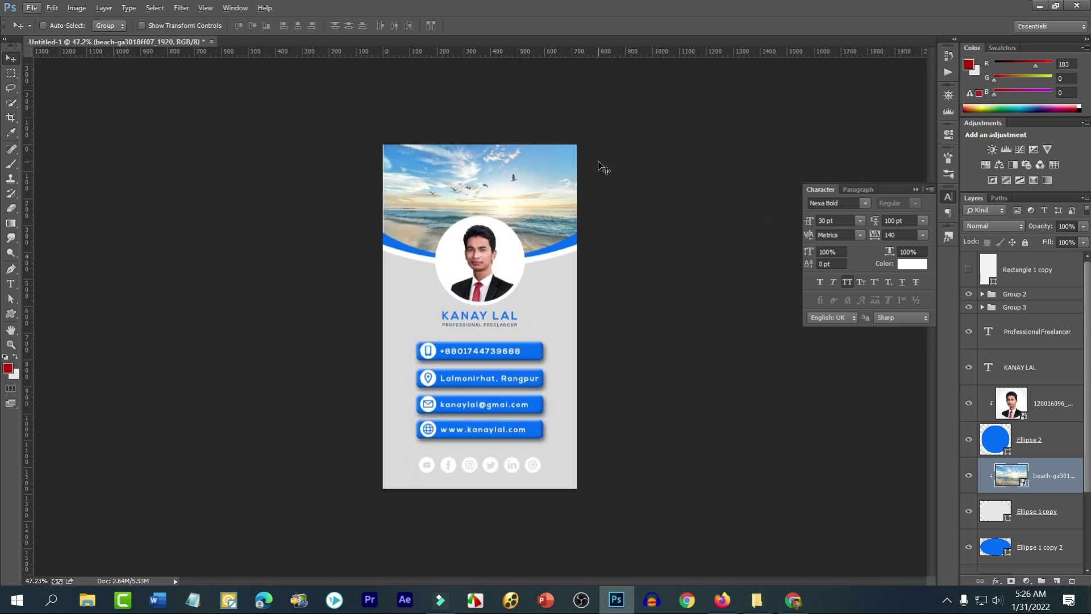
key("ctrl+t")
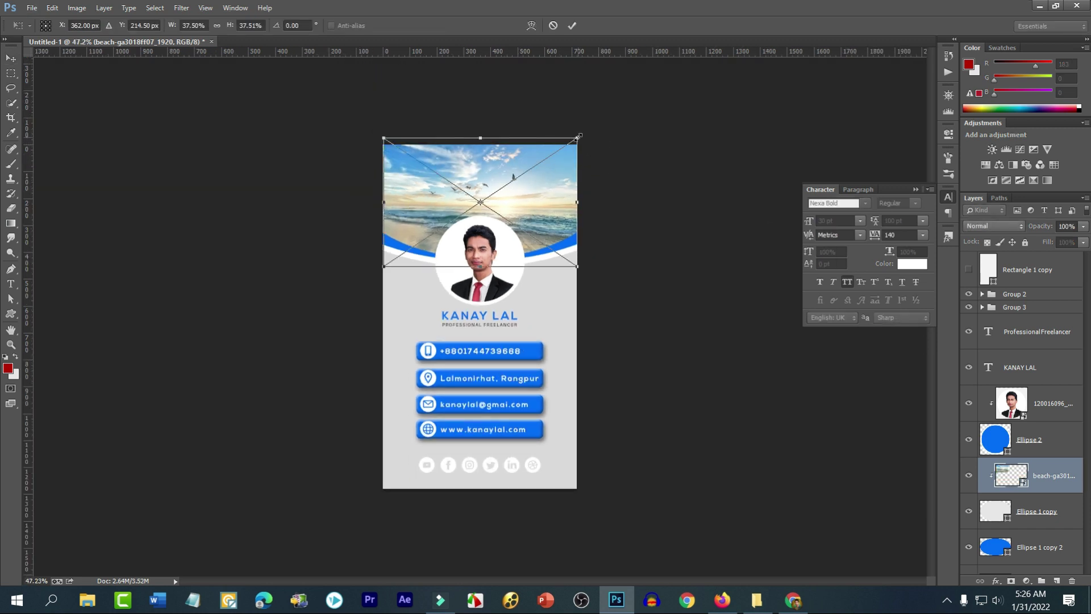
left_click_drag(578, 136, 582, 131)
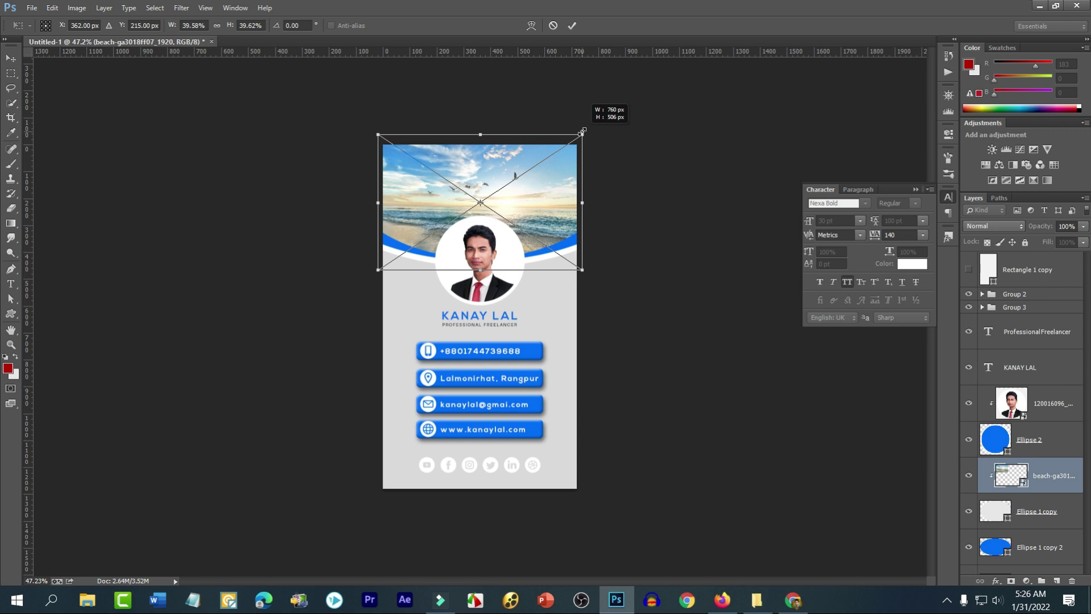
left_click_drag(582, 131, 639, 103)
left_click_drag(585, 189, 595, 195)
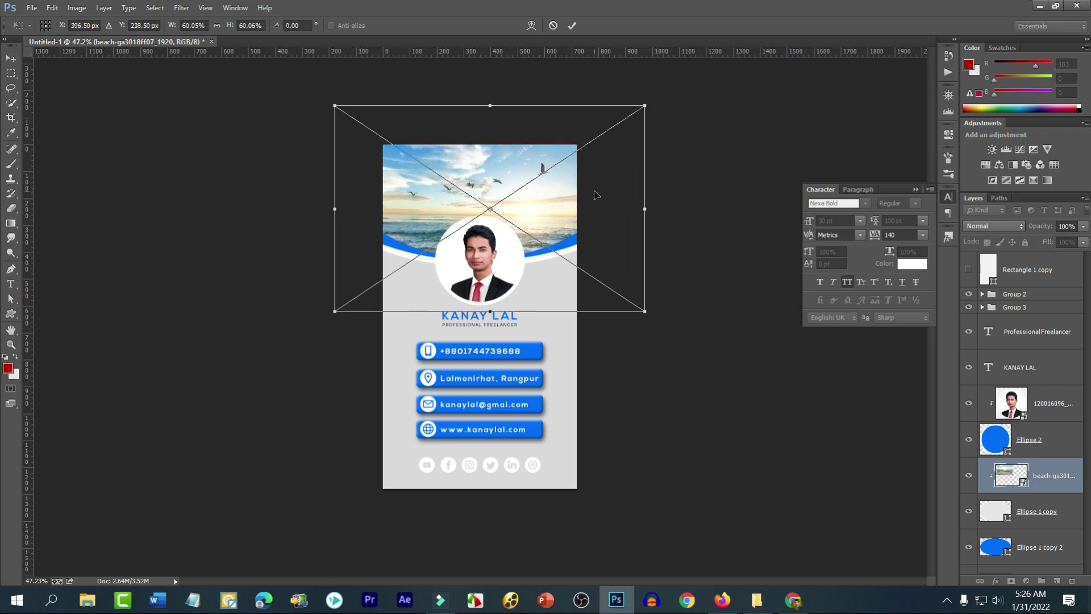
key("Return")
key("ctrl+plus")
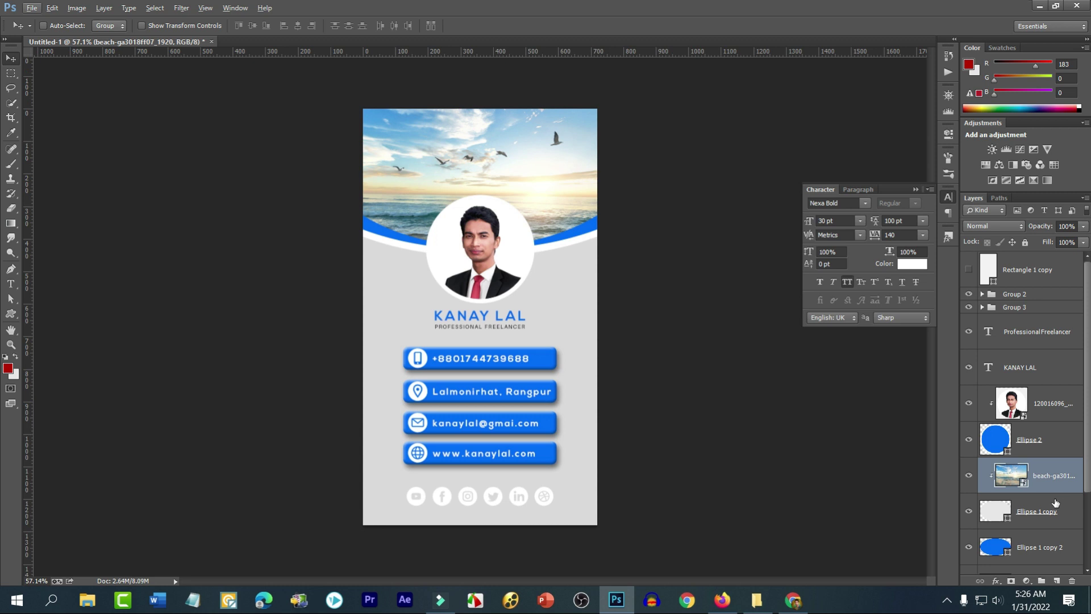
scroll(1056, 502, "down", 3)
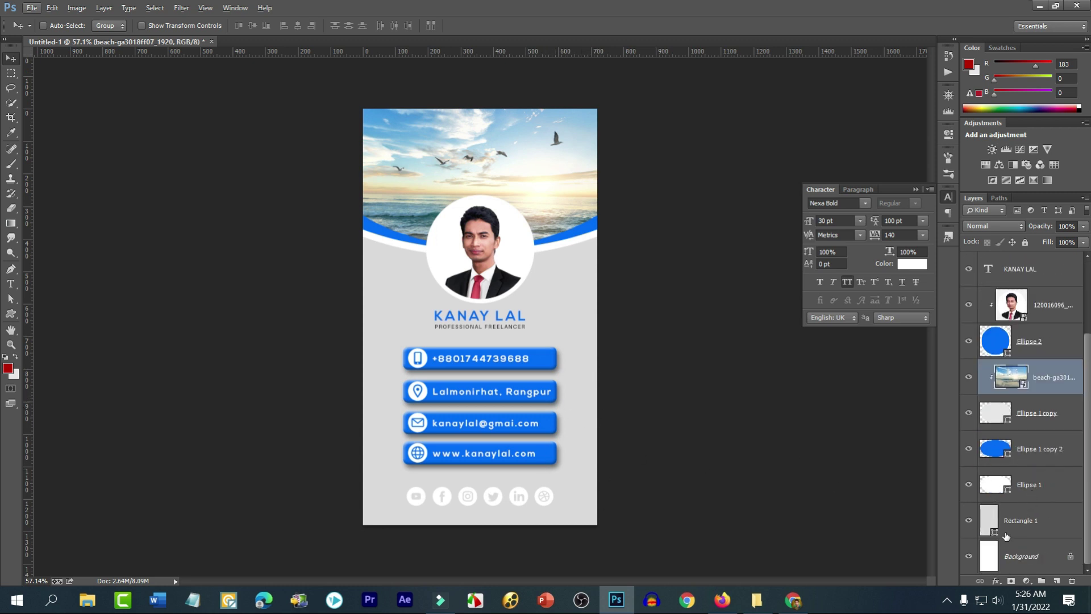
- Set the card's background rectangle fill to white
left_click(1026, 515)
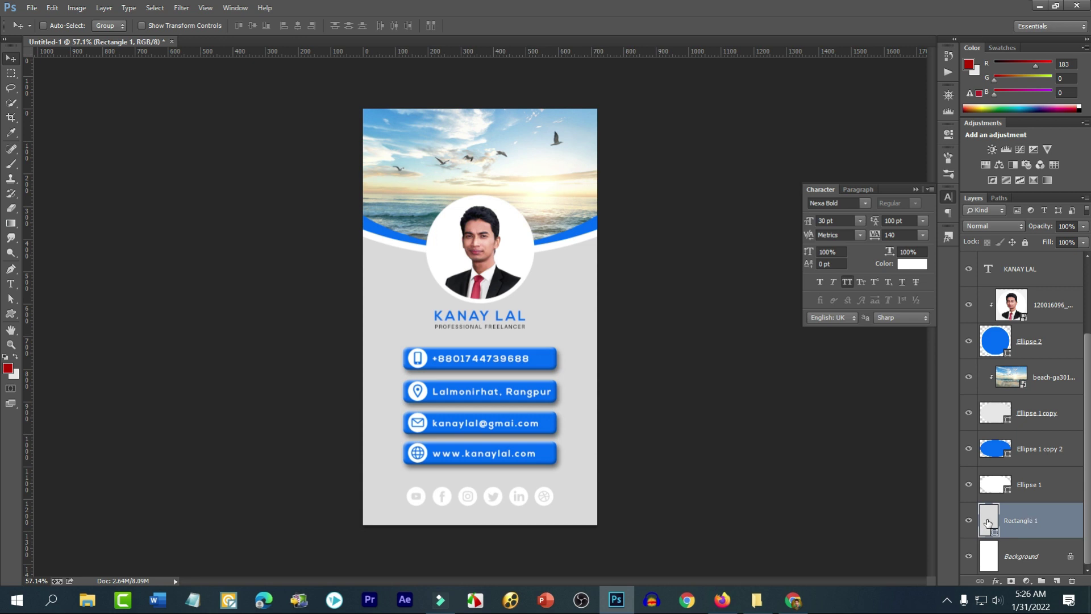
double_click(989, 523)
type("ffffff")
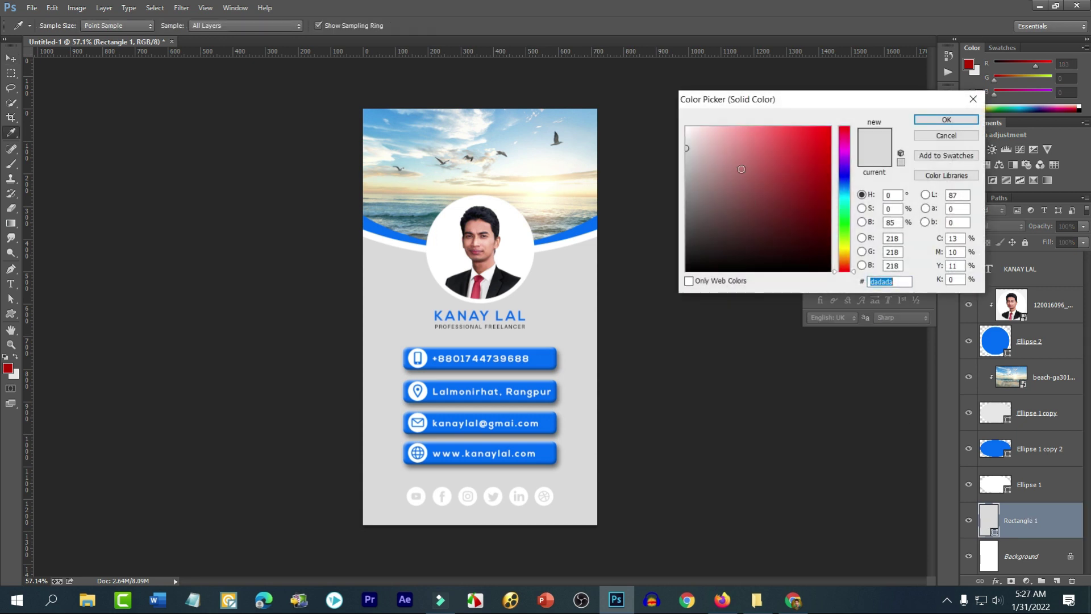
left_click(956, 120)
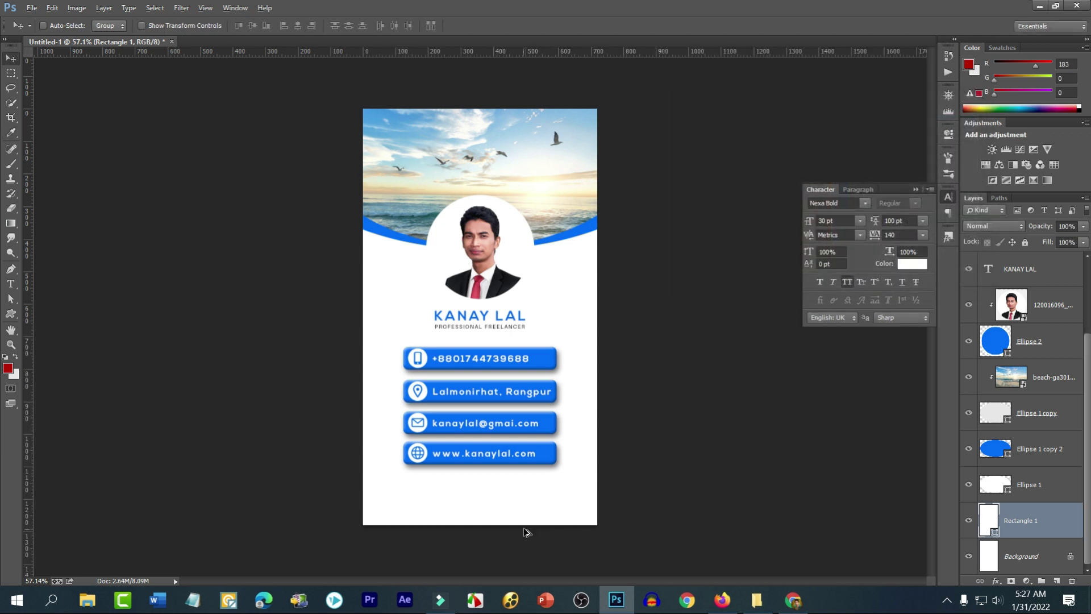
scroll(531, 525, "up", 2)
scroll(531, 525, "up", 1)
scroll(540, 511, "down", 1)
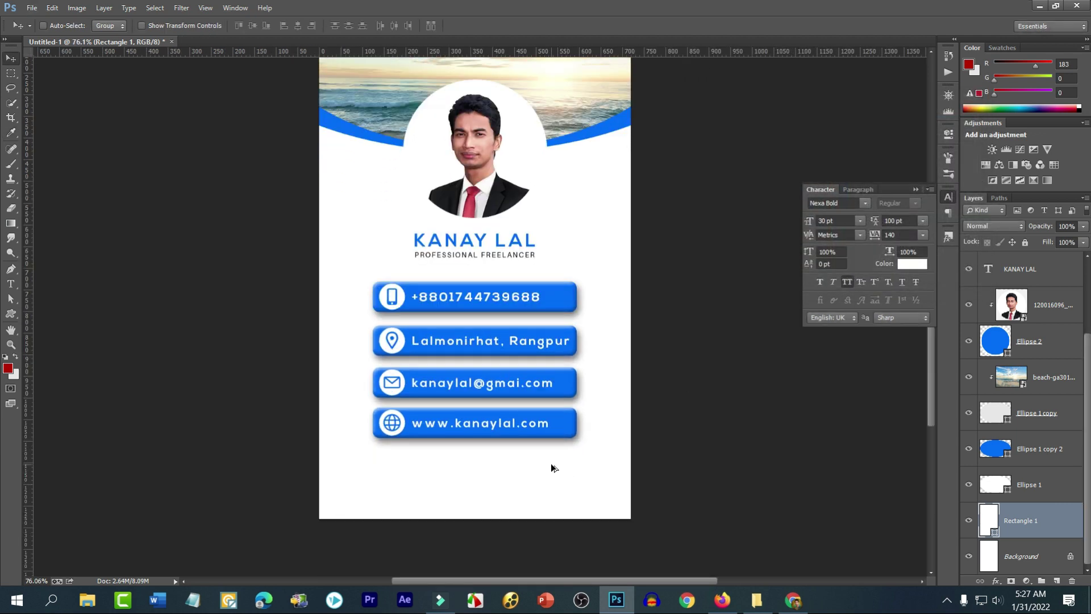
scroll(551, 463, "down", 2)
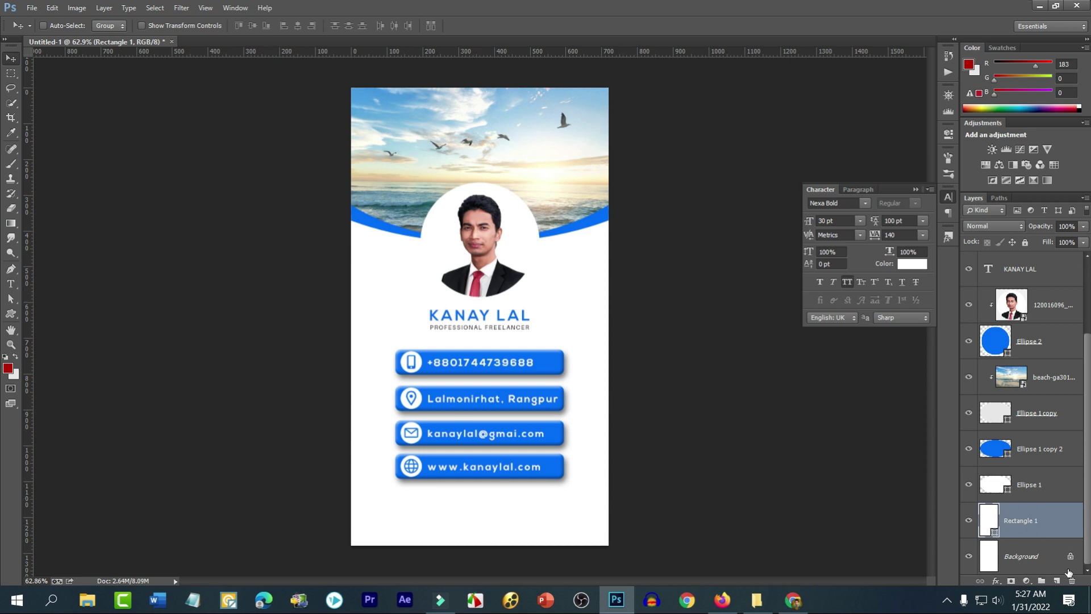
- Add a new layer and fill it with a vertical red gradient
left_click(1058, 581)
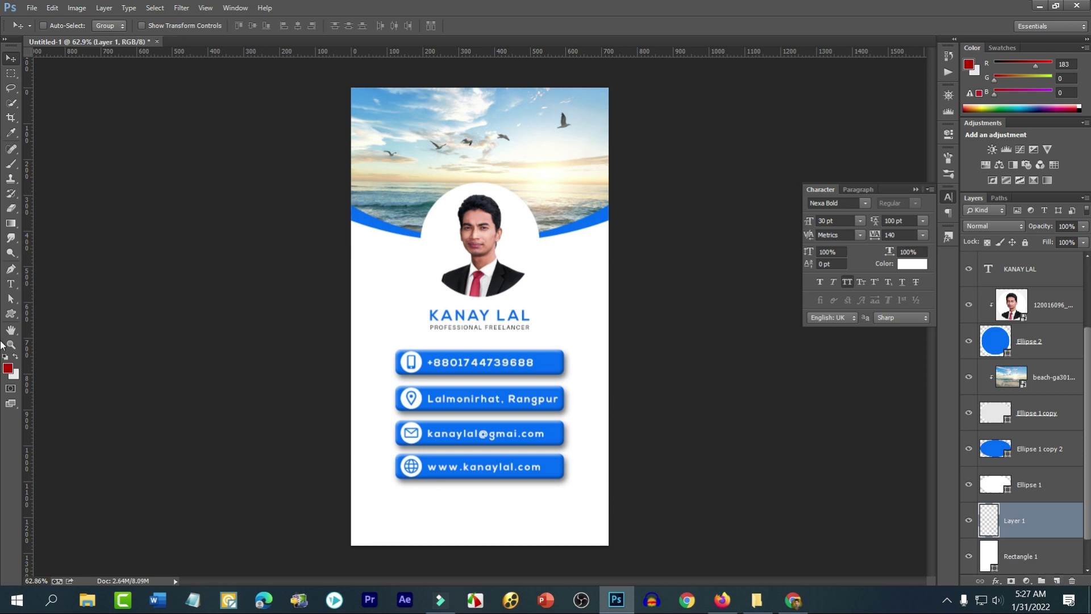
left_click(11, 224)
left_click(11, 224)
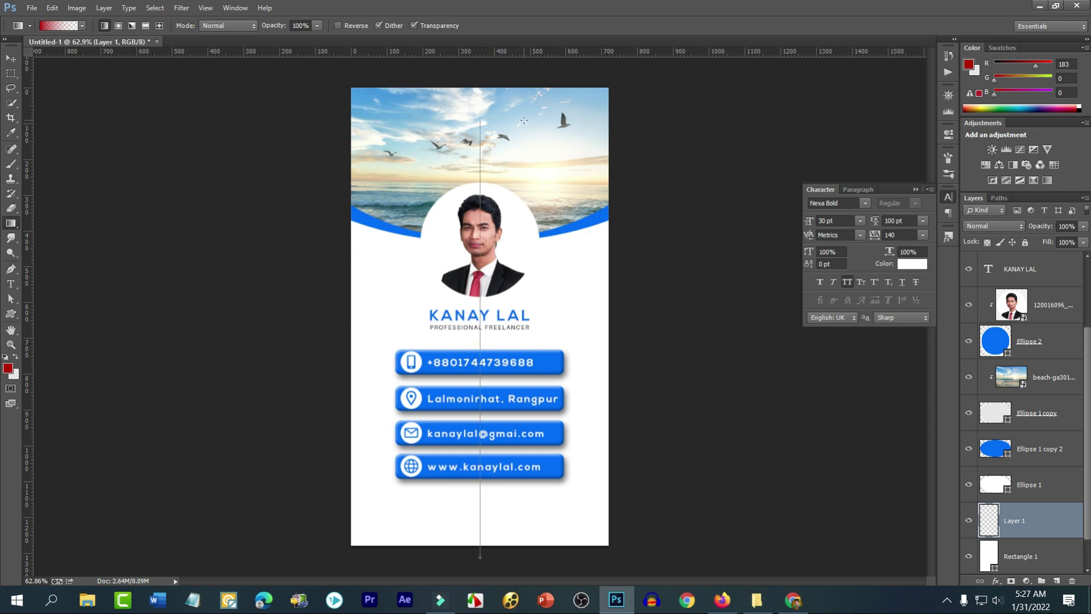
left_click_drag(523, 120, 559, 109)
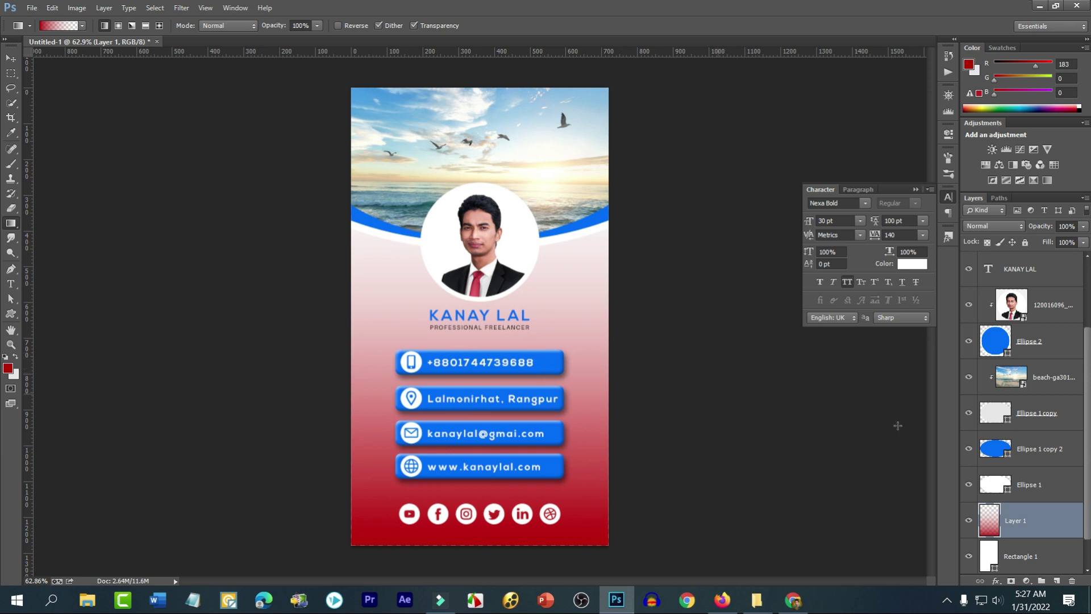
- Give Layer 1 a blue #006cff Color Overlay sampled from the card
double_click(1045, 531)
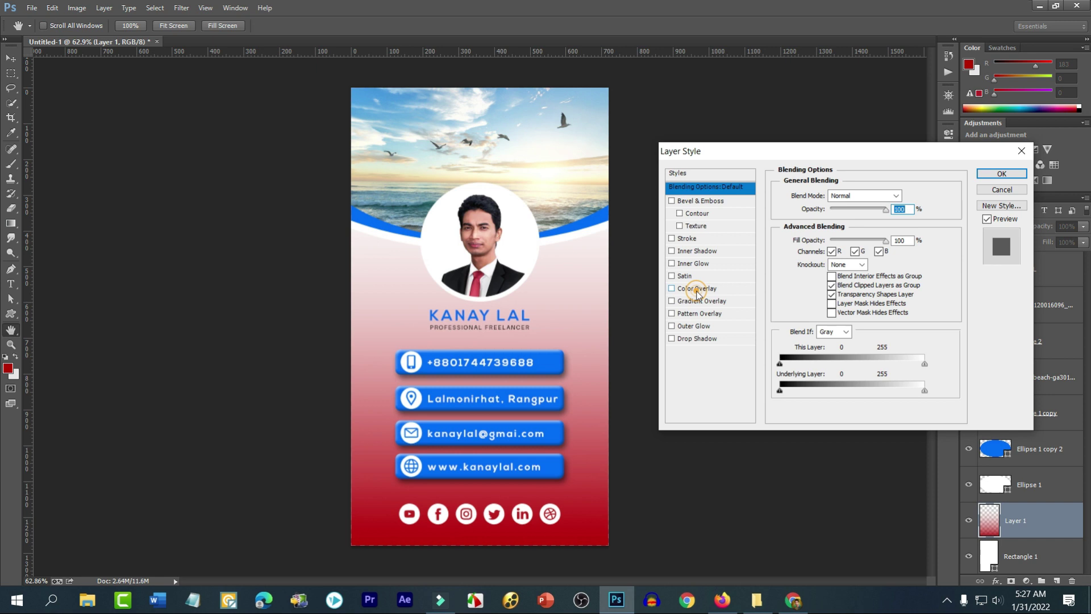
left_click(697, 288)
left_click(907, 196)
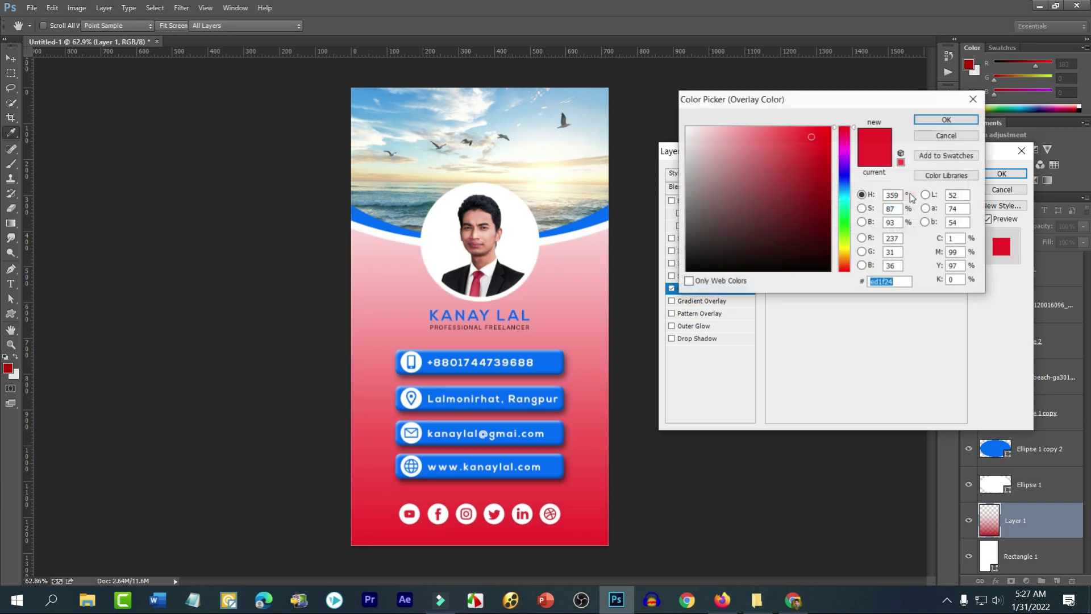
left_click(545, 361)
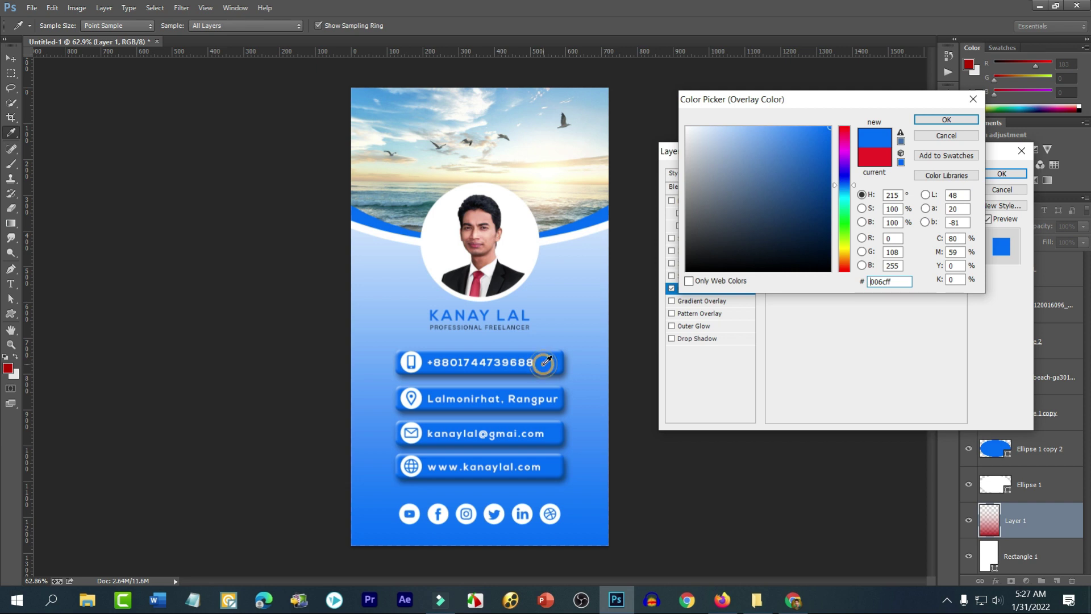
left_click(953, 120)
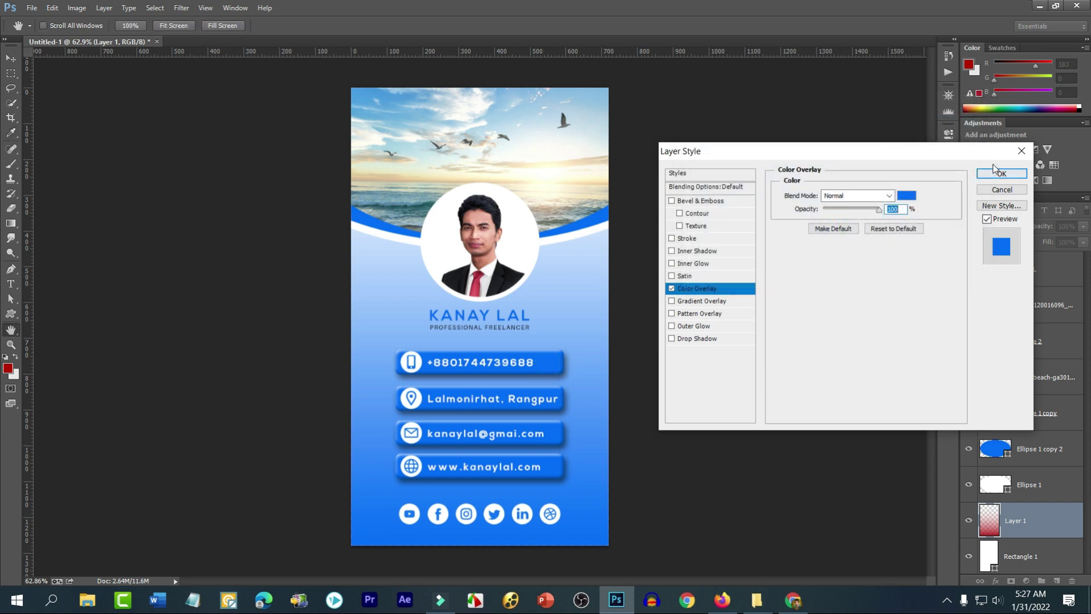
left_click_drag(820, 151, 775, 133)
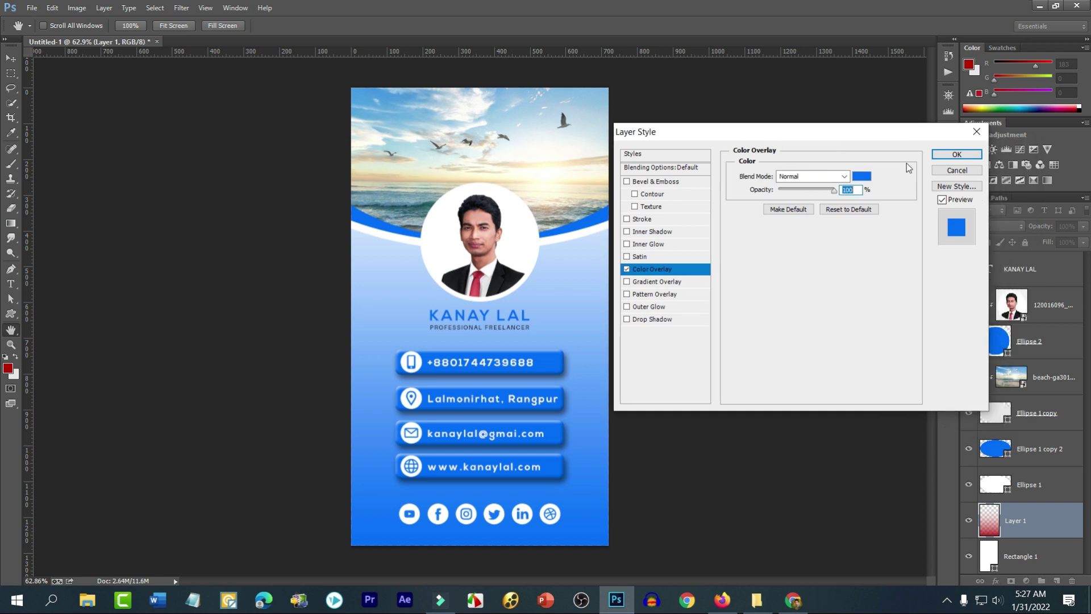
left_click(956, 155)
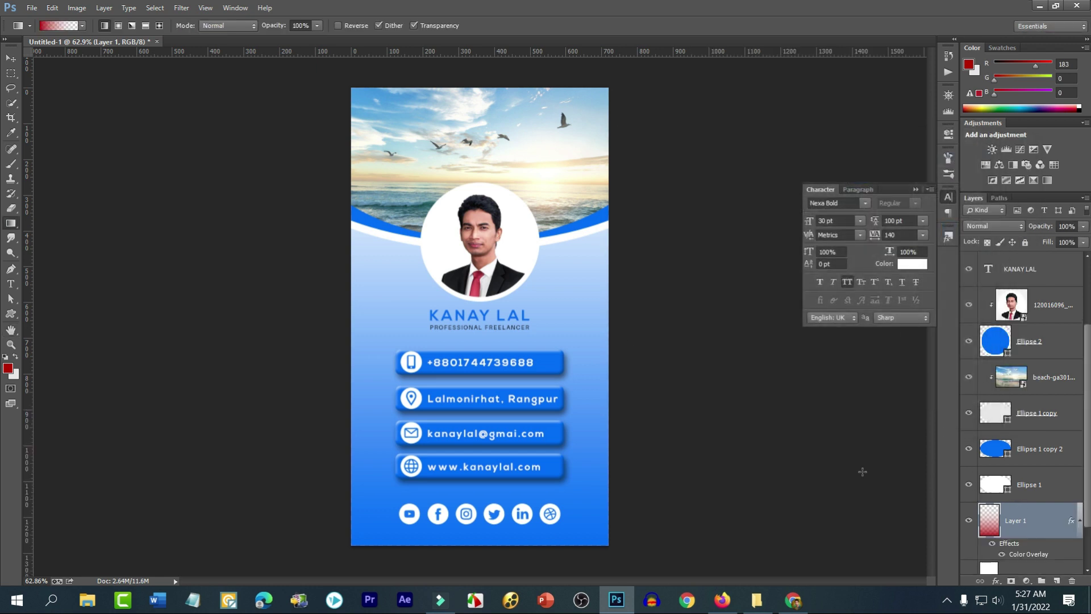
scroll(583, 371, "up", 3)
scroll(583, 372, "down", 2)
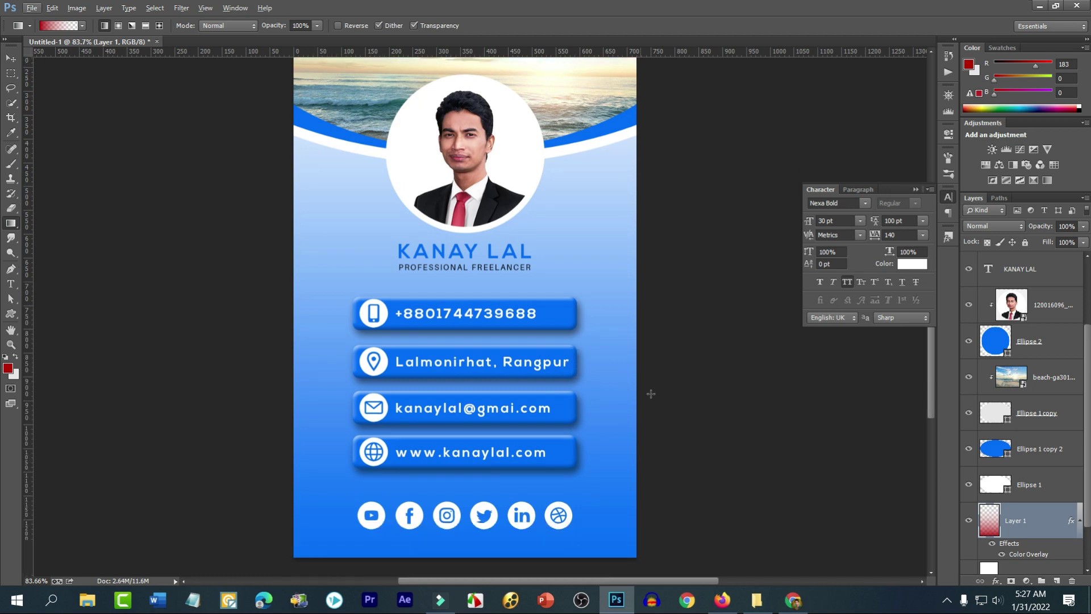
scroll(511, 404, "down", 2)
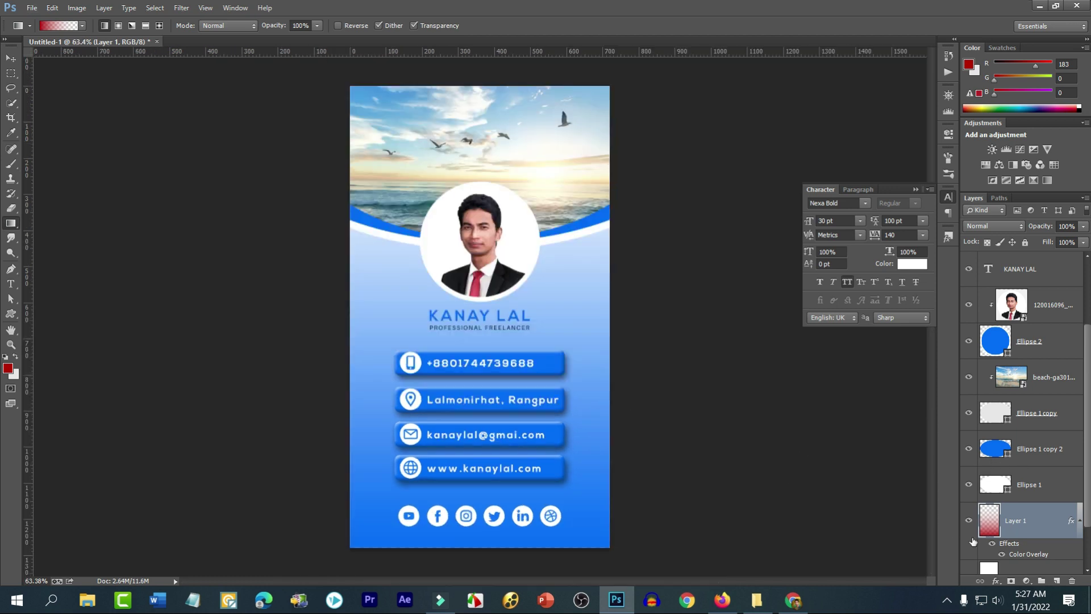
scroll(1012, 530, "down", 2)
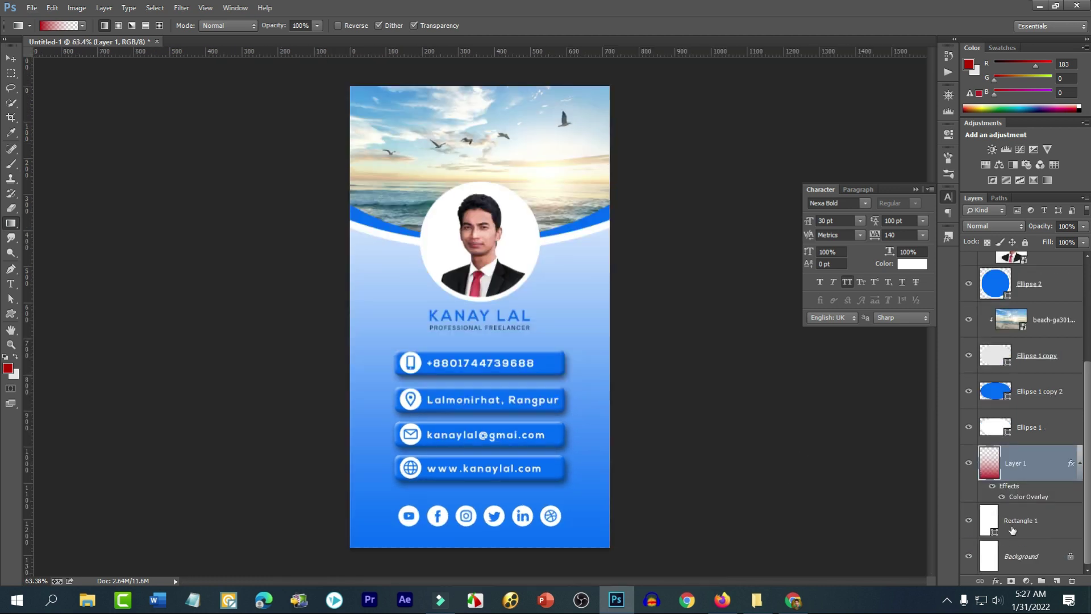
- Group Layer 1 and Rectangle 1 as Group 4 and add a dark striped Pattern Overlay
left_click(1059, 529, "ctrl")
key("ctrl+g")
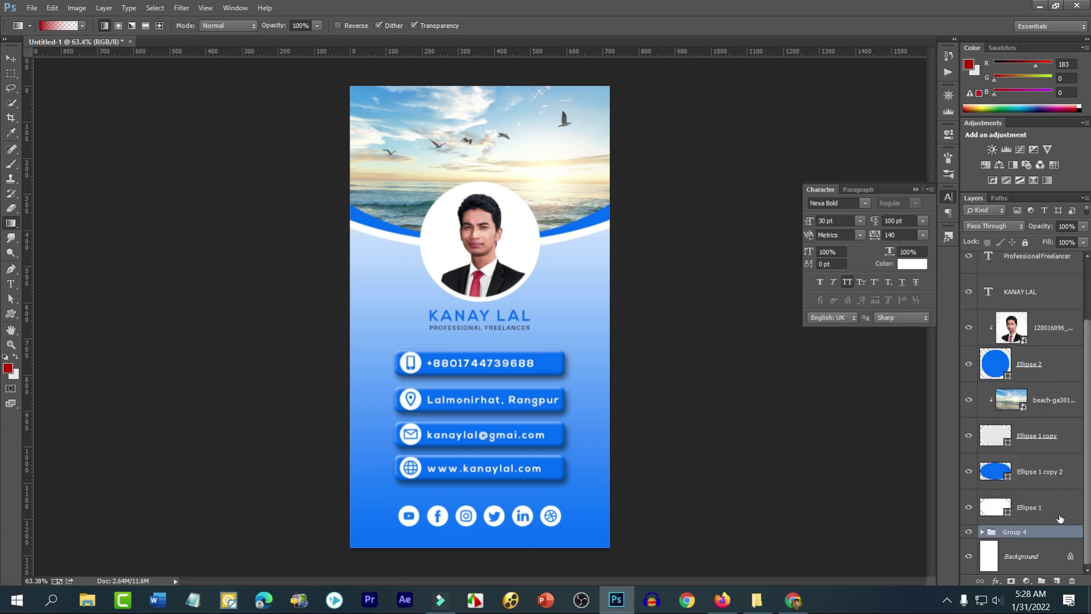
double_click(1048, 536)
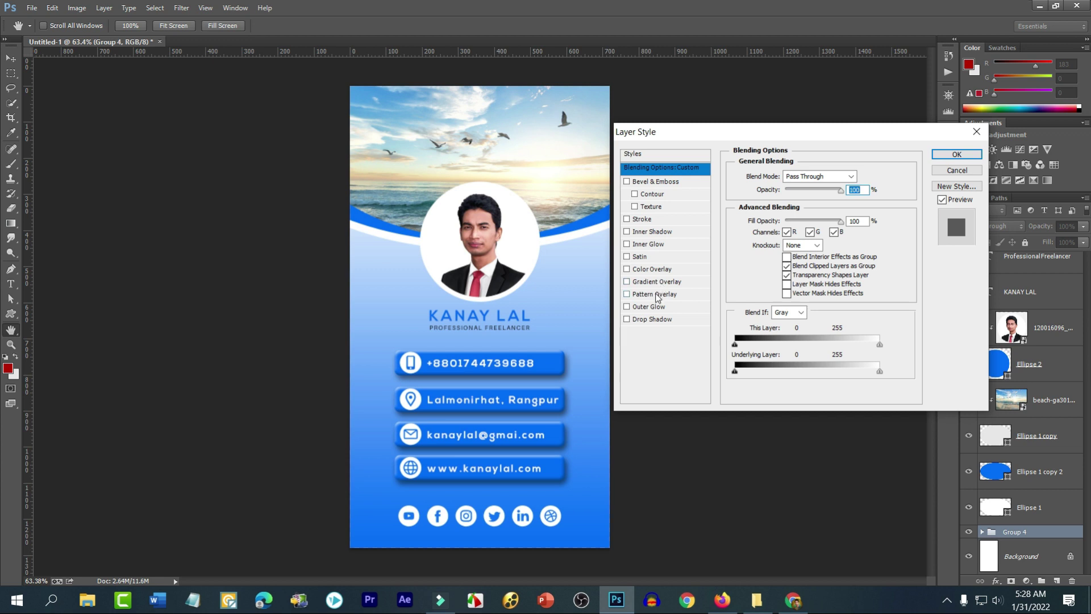
left_click(658, 295)
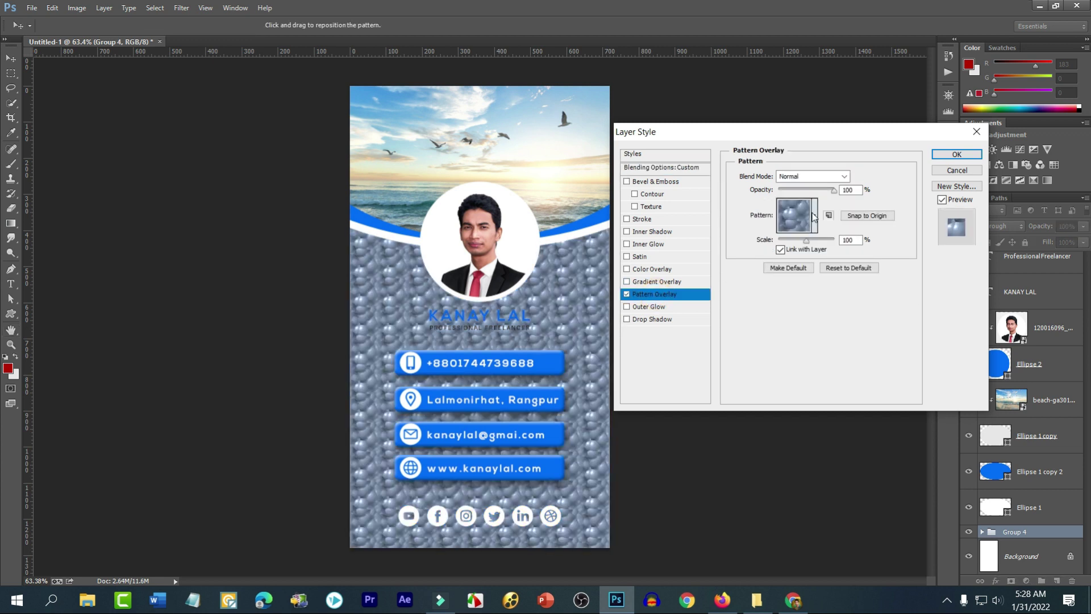
left_click(814, 215)
scroll(810, 252, "down", 1)
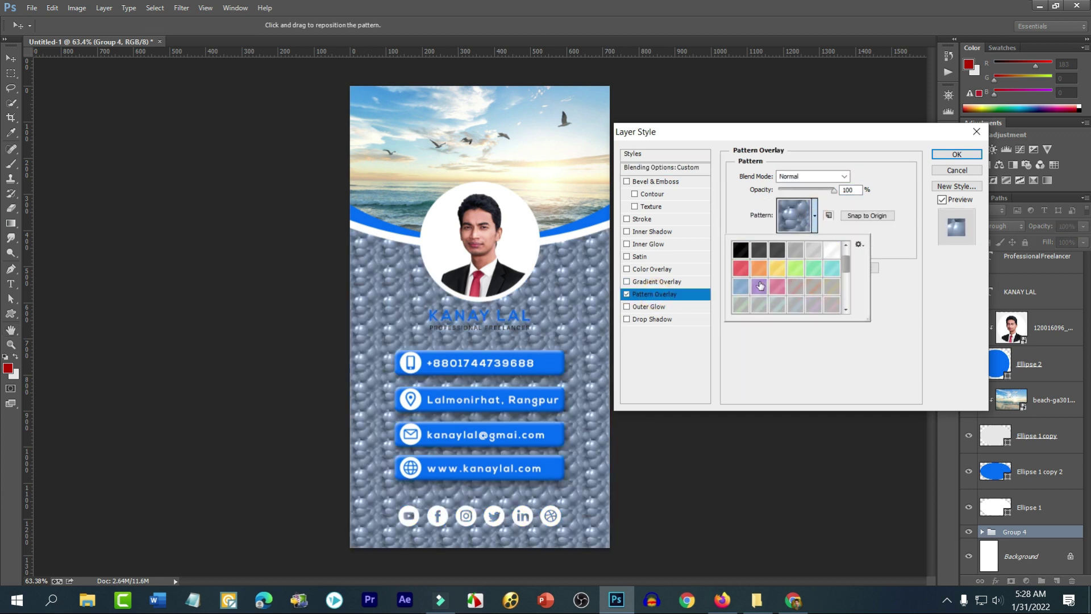
left_click(741, 251)
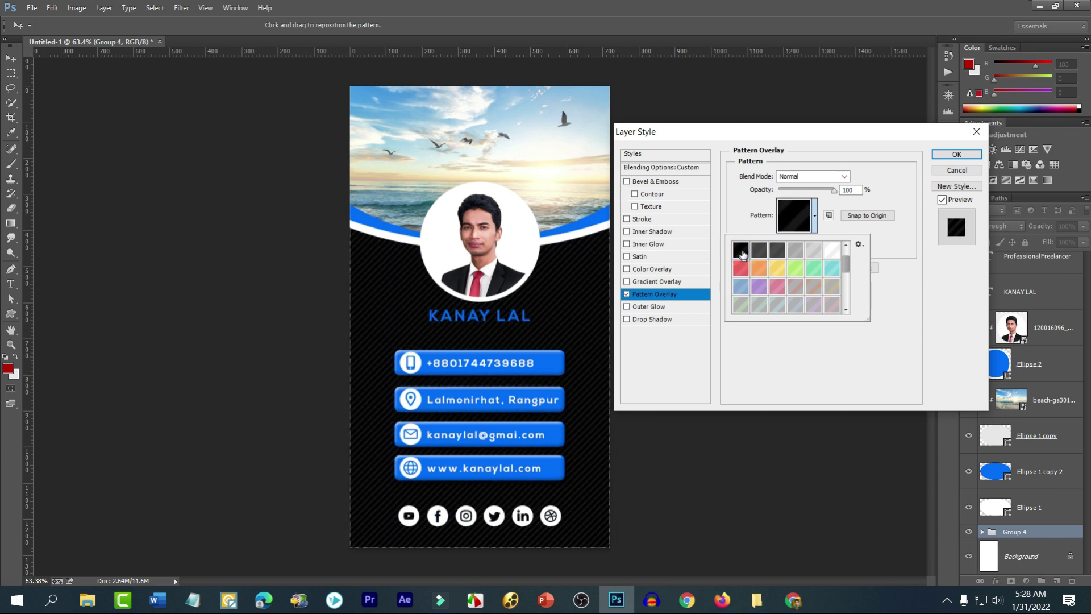
left_click_drag(779, 134, 832, 112)
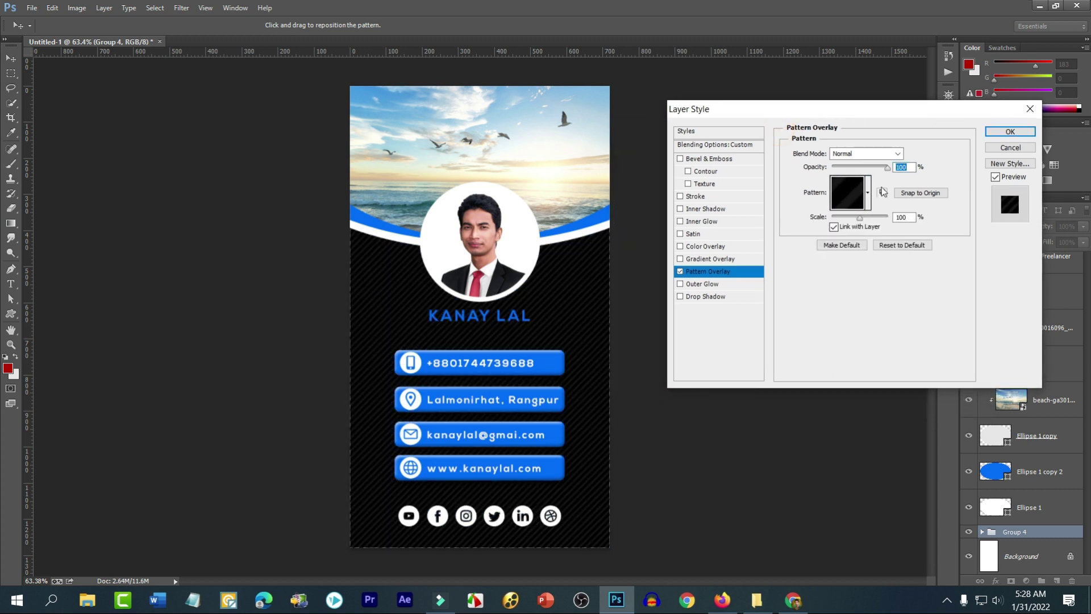
left_click_drag(887, 169, 845, 174)
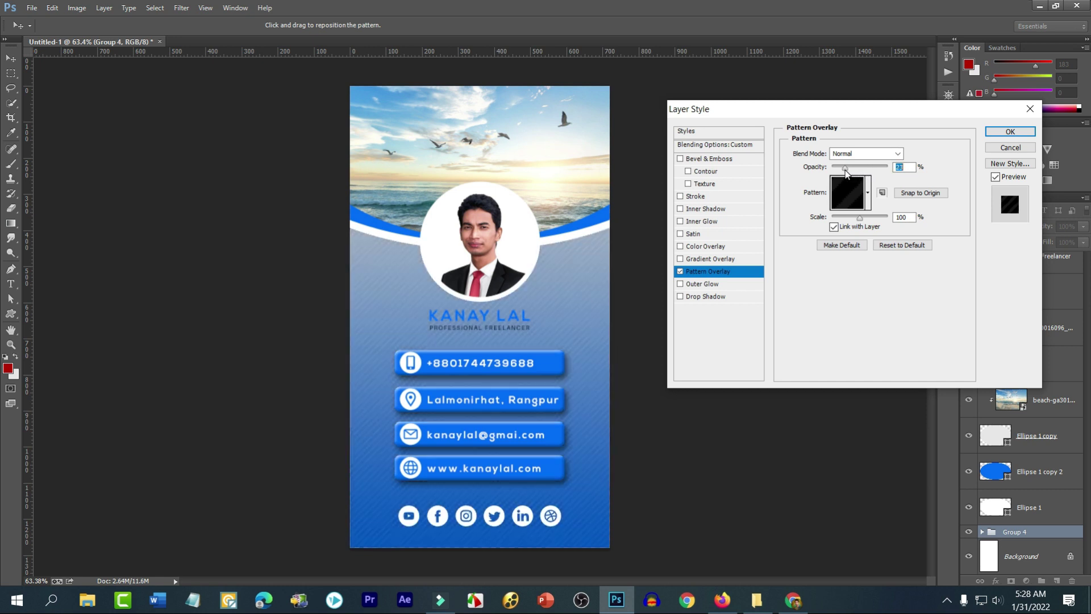
mouse_move(845, 174)
left_mouse_down()
mouse_move(907, 167)
mouse_move(871, 166)
left_mouse_up()
- Switch to light diagonal stripes at 10% opacity and a wide scale of about 814%
left_click(871, 189)
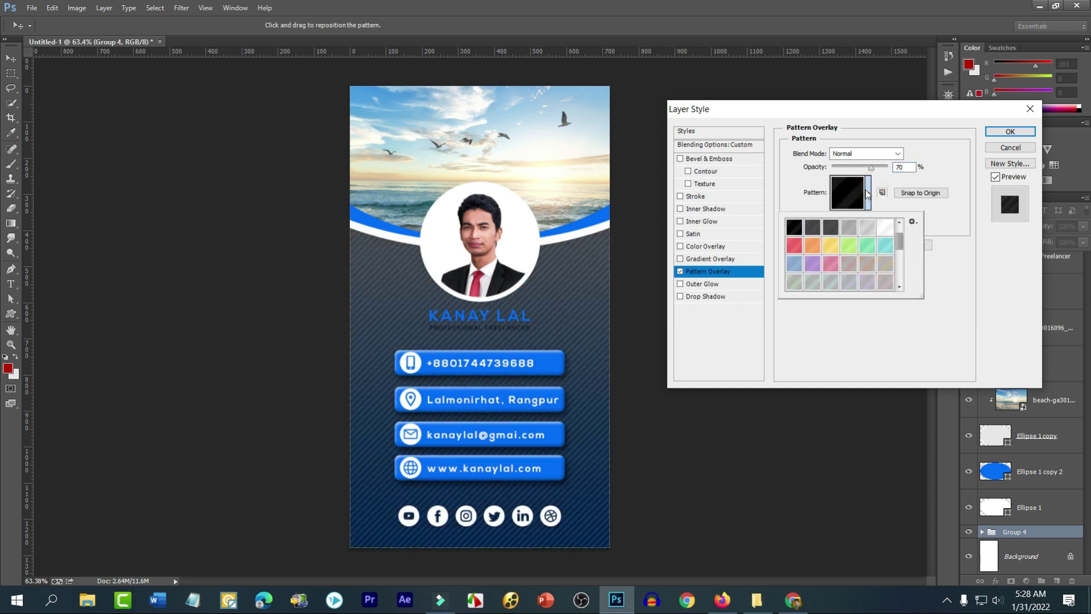
scroll(804, 287, "down", 3)
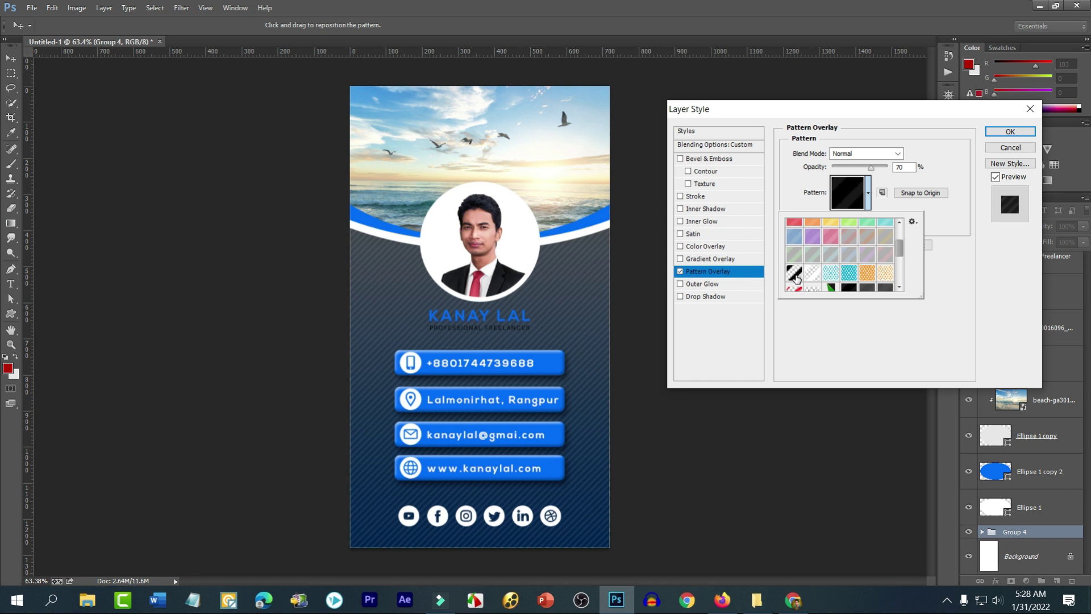
left_click(813, 273)
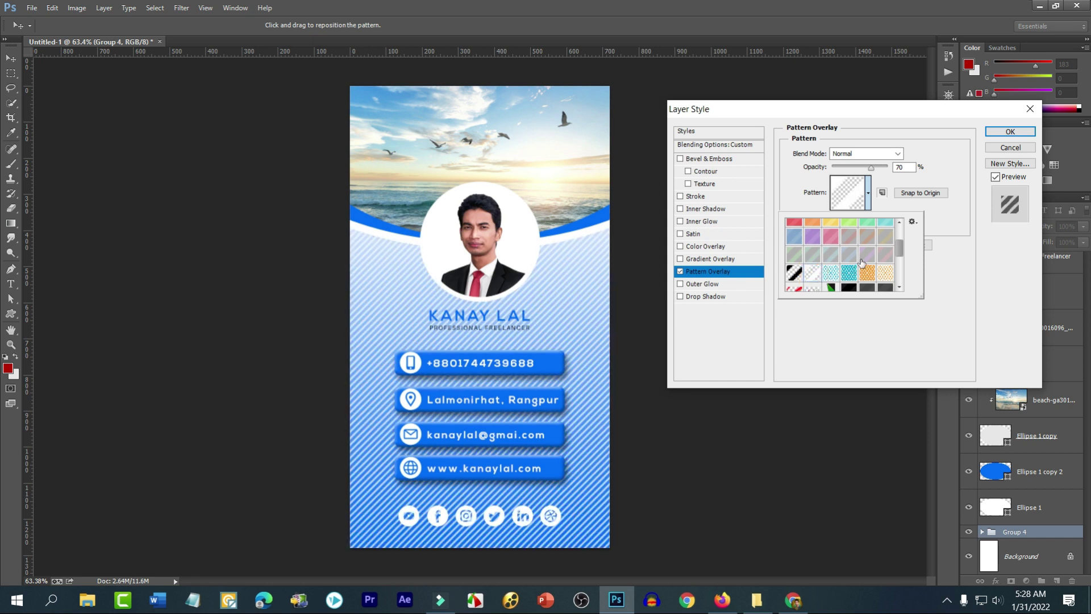
left_click(873, 168)
mouse_move(870, 167)
left_mouse_down()
mouse_move(912, 165)
mouse_move(837, 169)
left_mouse_up()
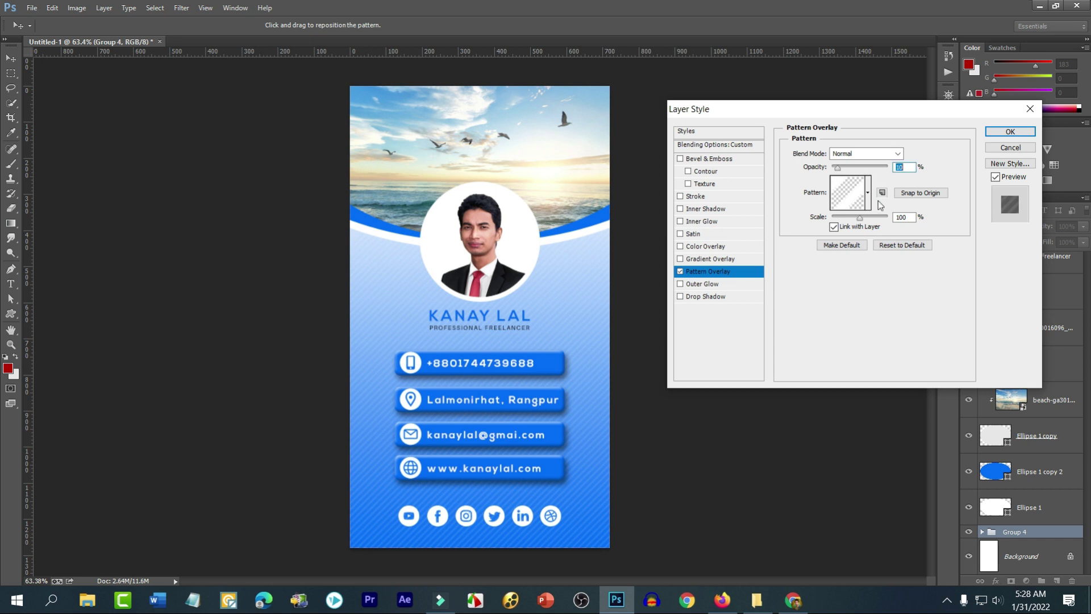
left_click_drag(858, 221, 885, 217)
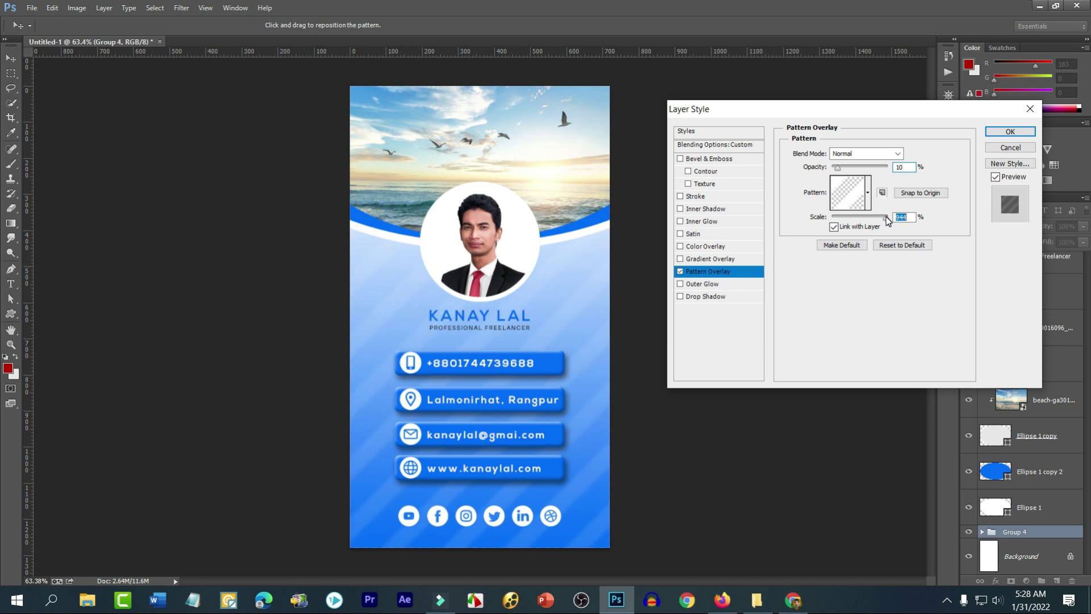
mouse_move(885, 216)
left_mouse_down()
mouse_move(859, 217)
mouse_move(888, 218)
left_mouse_up()
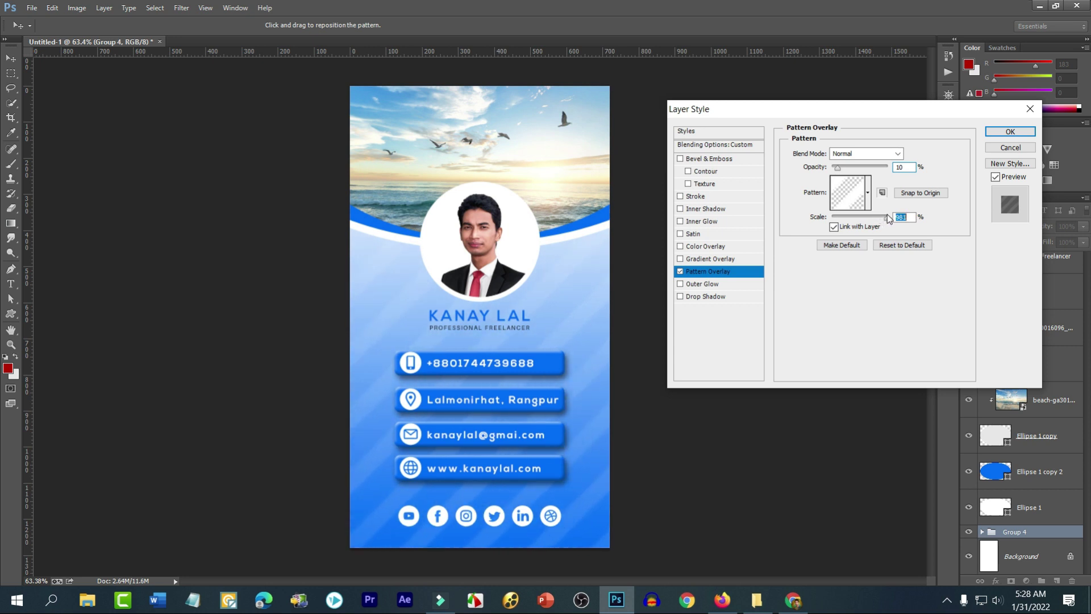
mouse_move(889, 218)
left_mouse_down()
mouse_move(868, 218)
mouse_move(884, 217)
left_mouse_up()
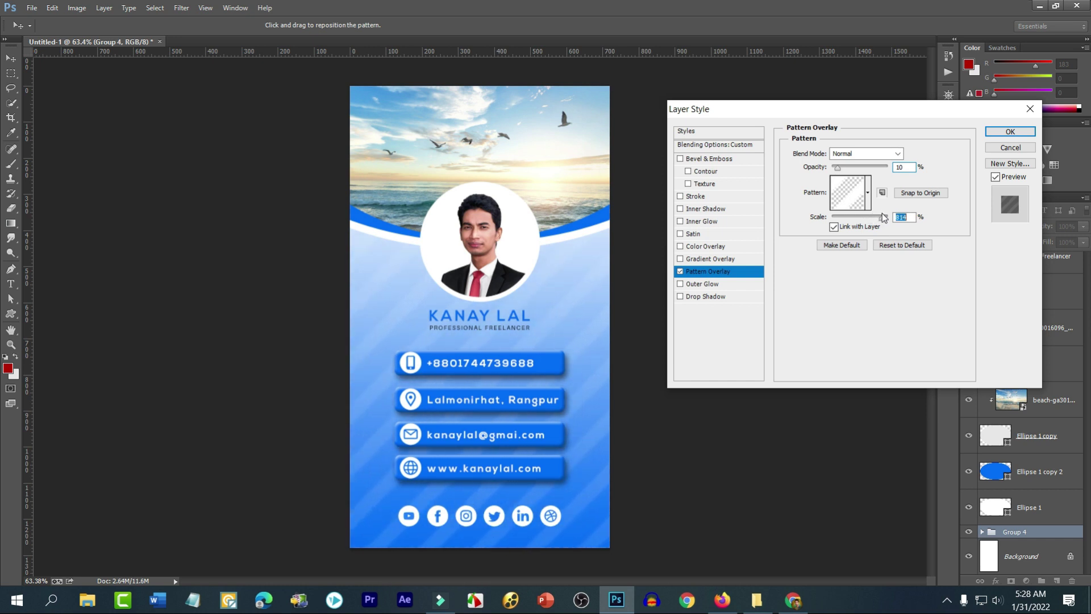
- Apply the pattern overlay to Group 4 and close the character settings panel
left_click(1010, 133)
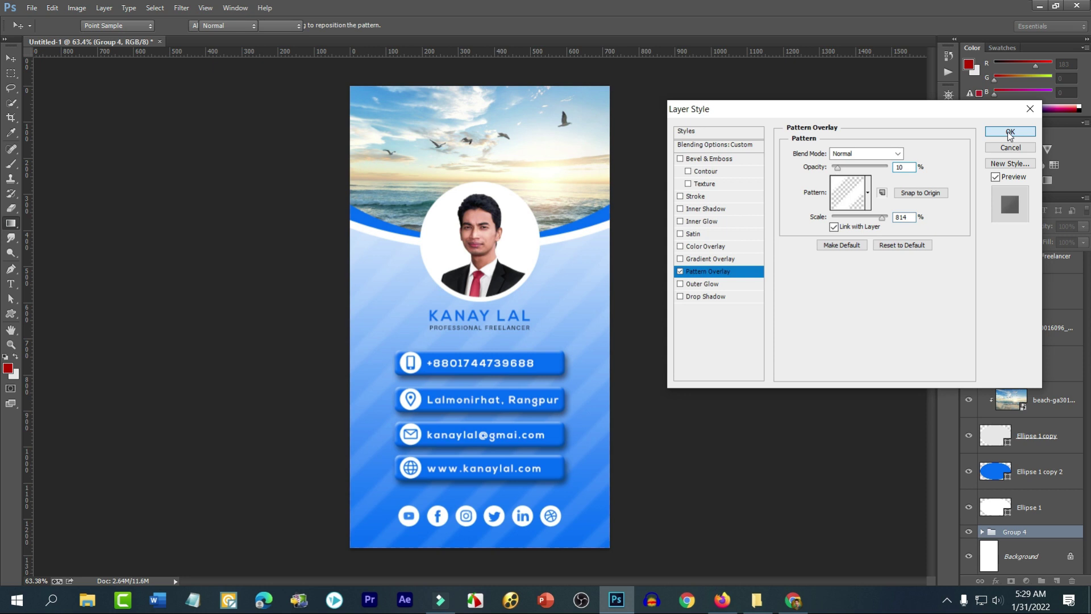
scroll(562, 400, "up", 2)
scroll(563, 400, "up", 2)
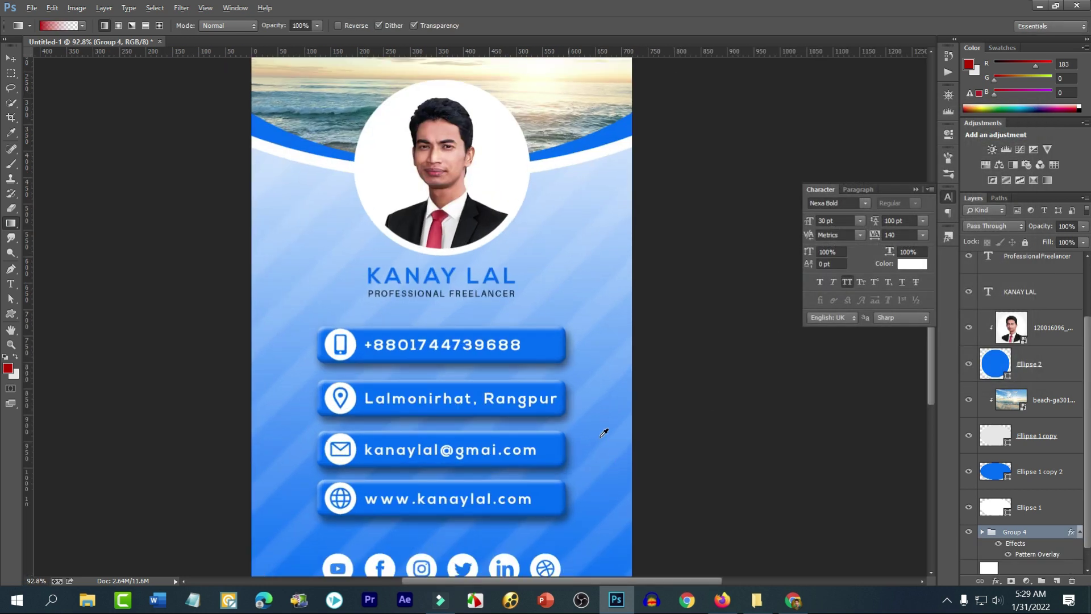
scroll(604, 433, "up", 2)
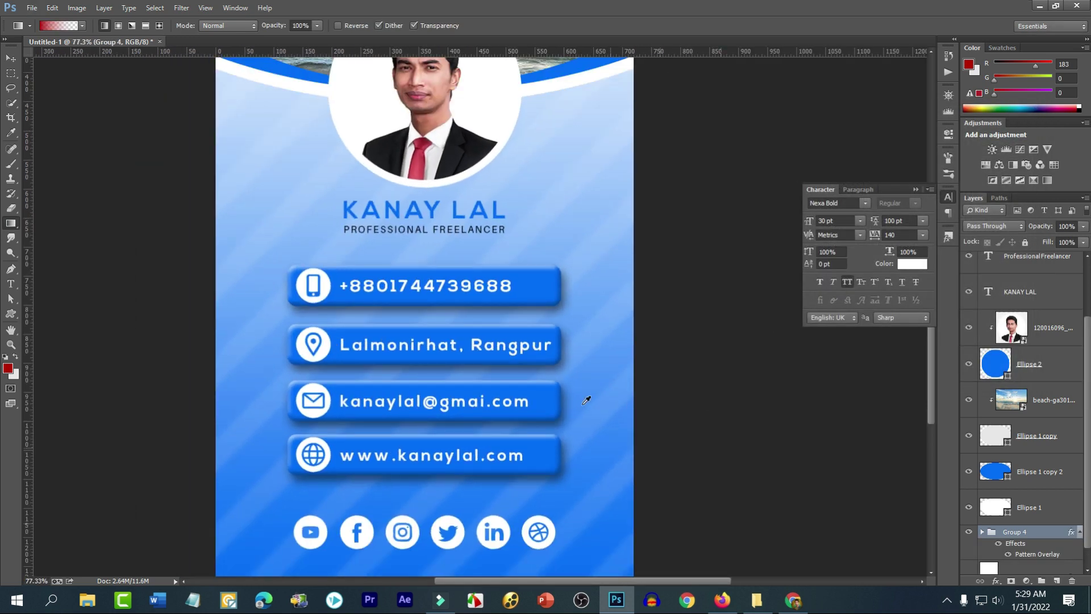
scroll(586, 400, "down", 1)
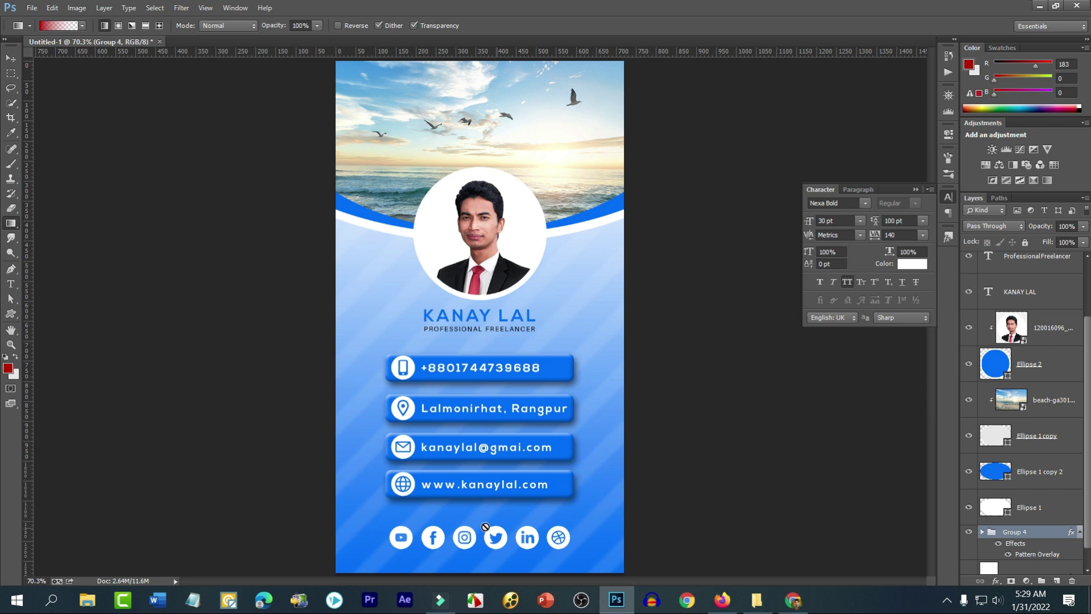
scroll(499, 416, "down", 2)
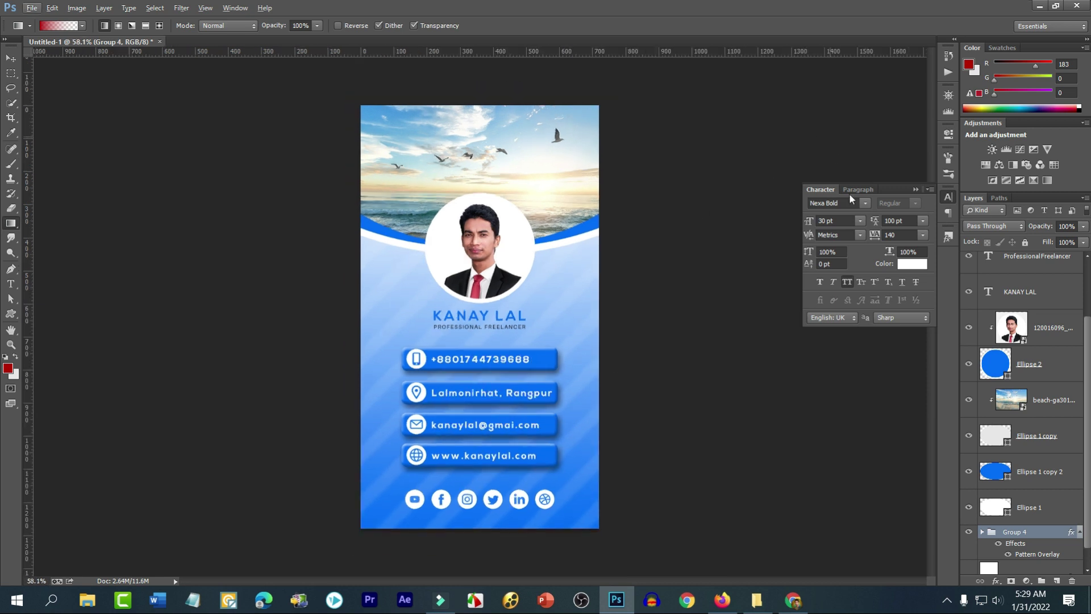
left_click(915, 190)
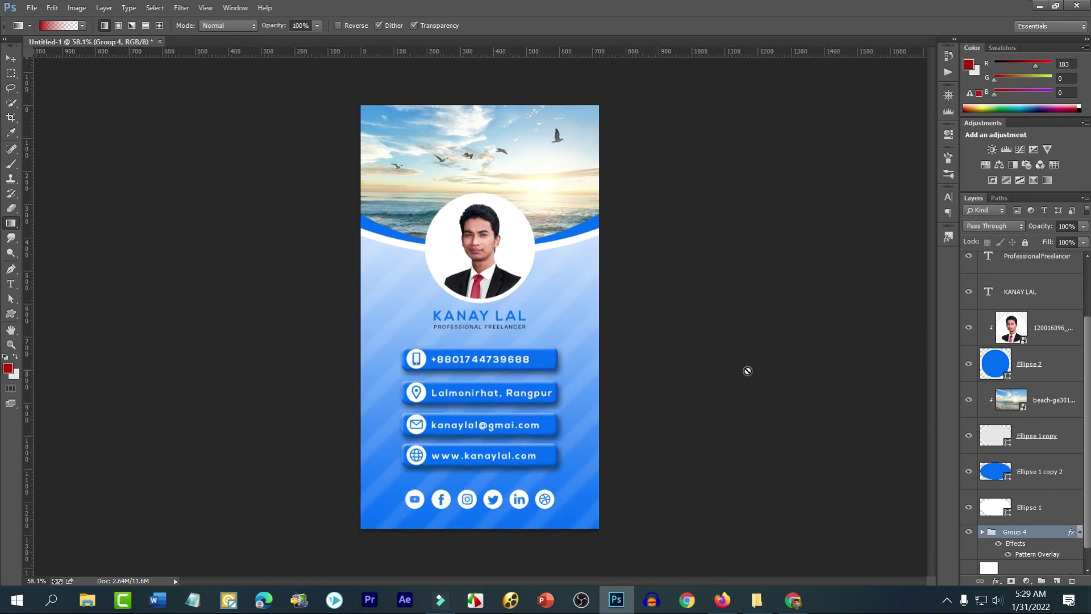
scroll(483, 468, "up", 2)
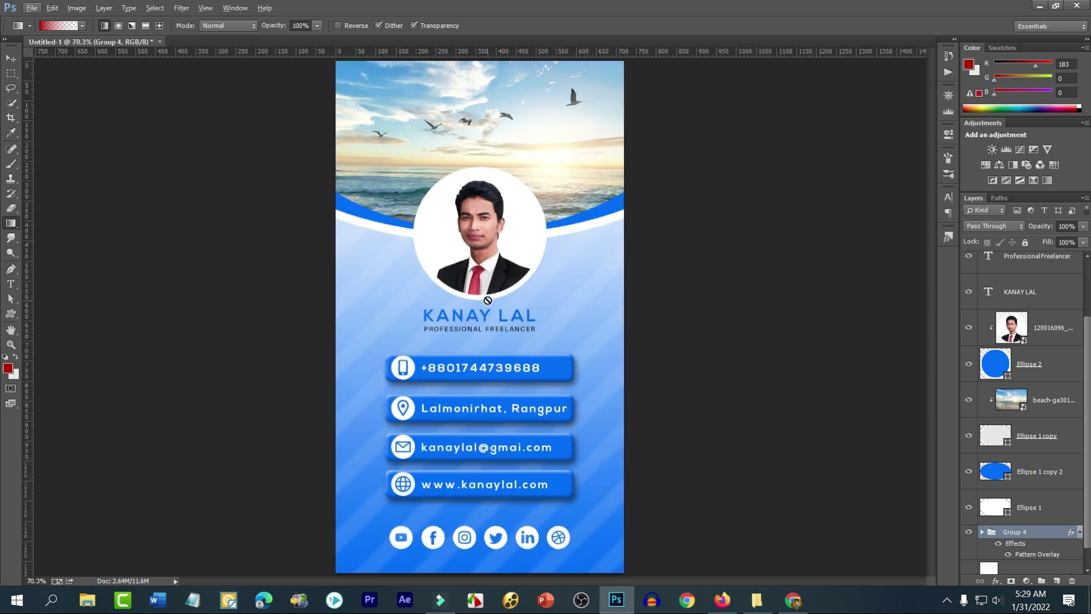
scroll(1011, 279, "up", 2)
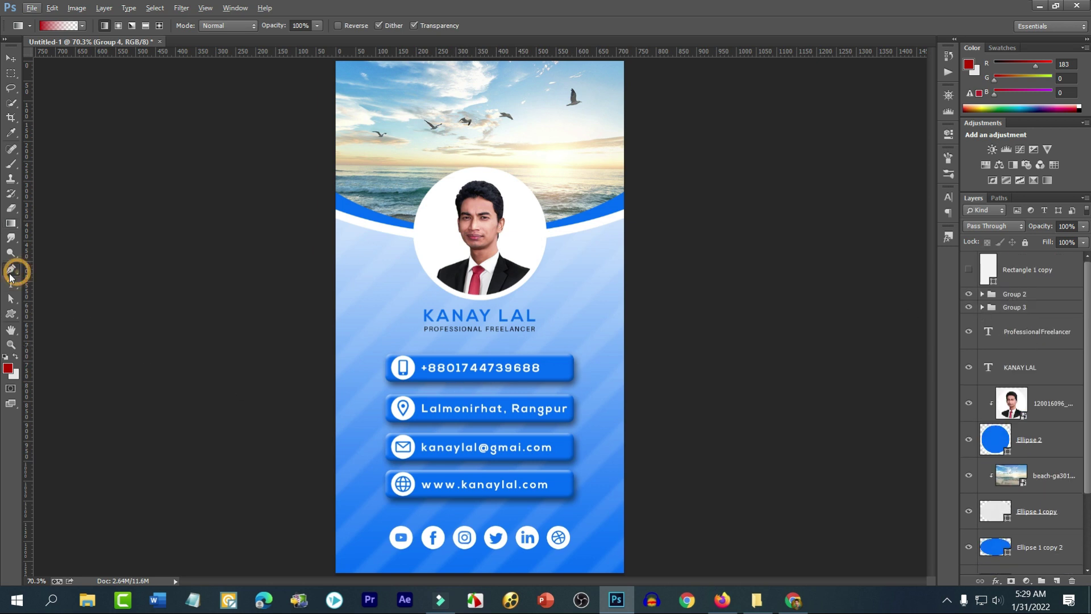
left_click(11, 283)
left_click(431, 317)
key("Escape")
key("v")
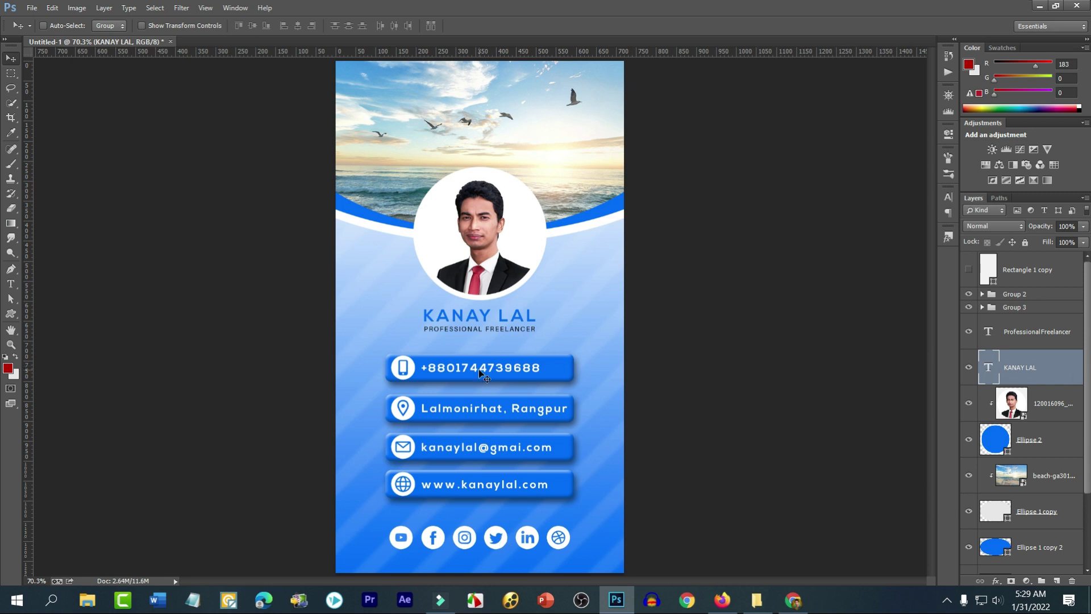
scroll(432, 334, "up", 1)
scroll(431, 334, "up", 3)
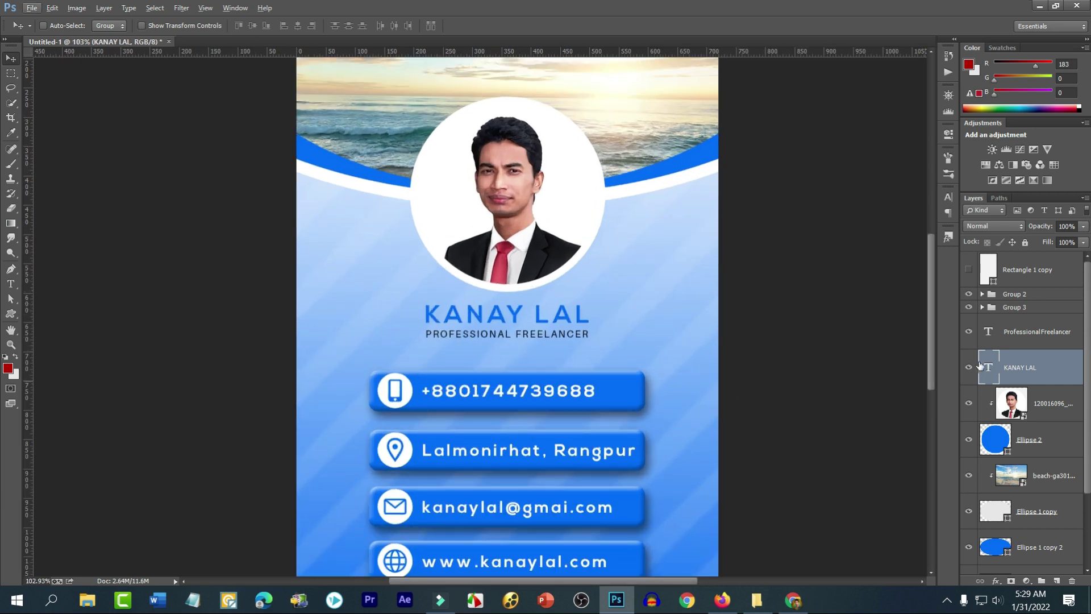
left_click(1020, 332, "shift")
key("ctrl+t")
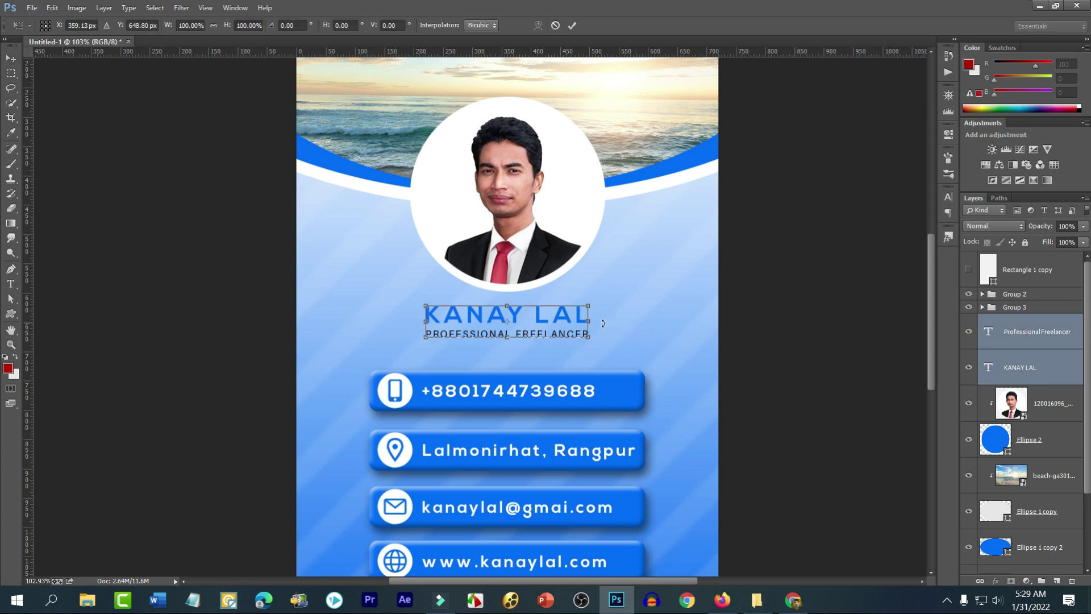
left_click_drag(589, 337, 610, 342)
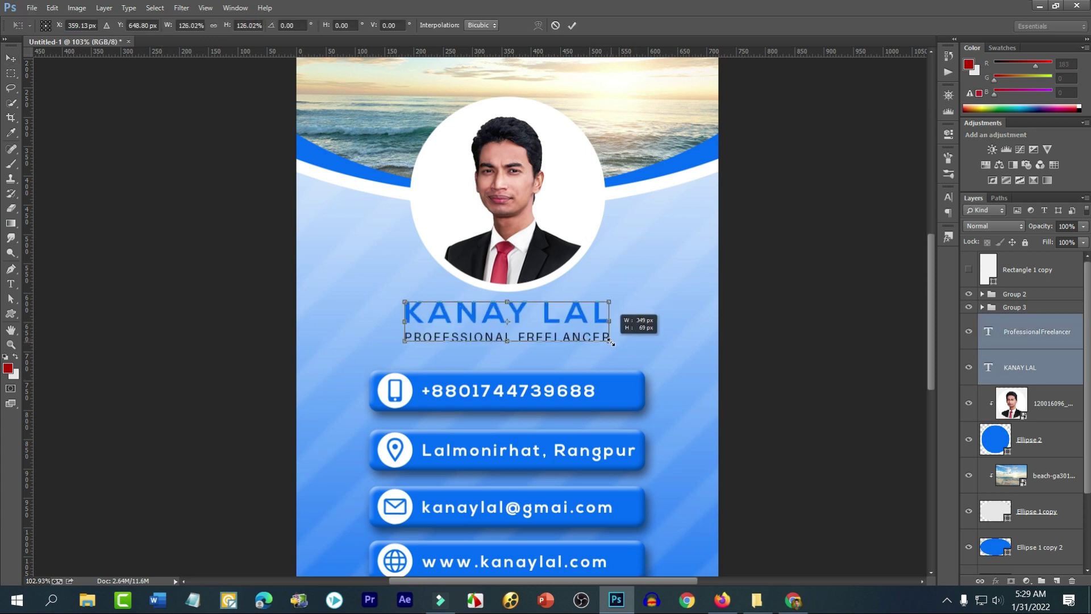
left_click_drag(537, 315, 536, 318)
key("Return")
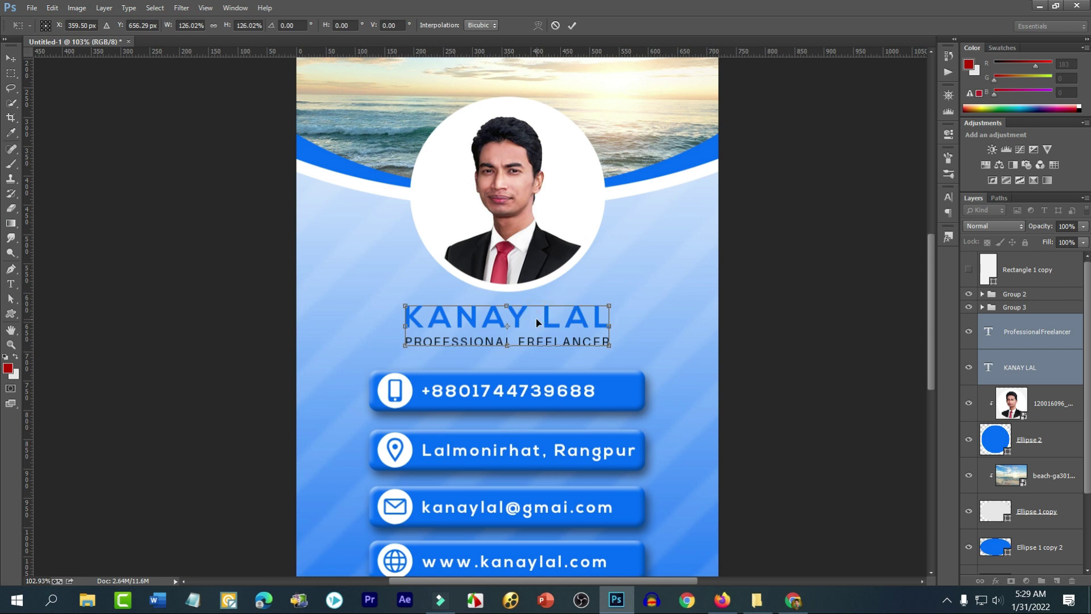
- Move the social icons group up slightly
scroll(530, 161, "down", 2)
scroll(530, 164, "down", 1)
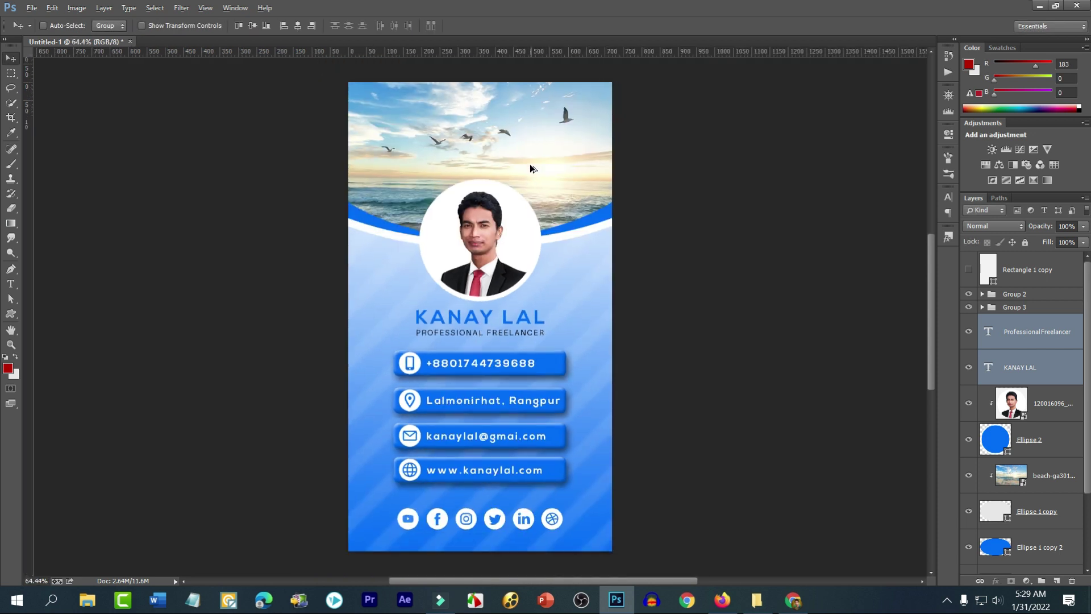
scroll(530, 227, "down", 1)
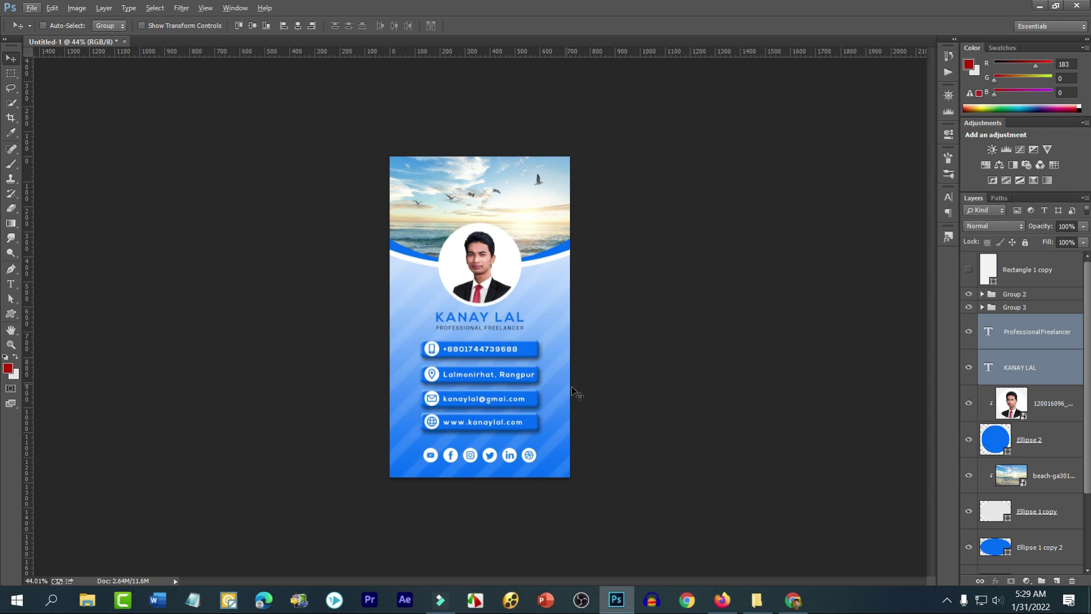
scroll(621, 414, "up", 1)
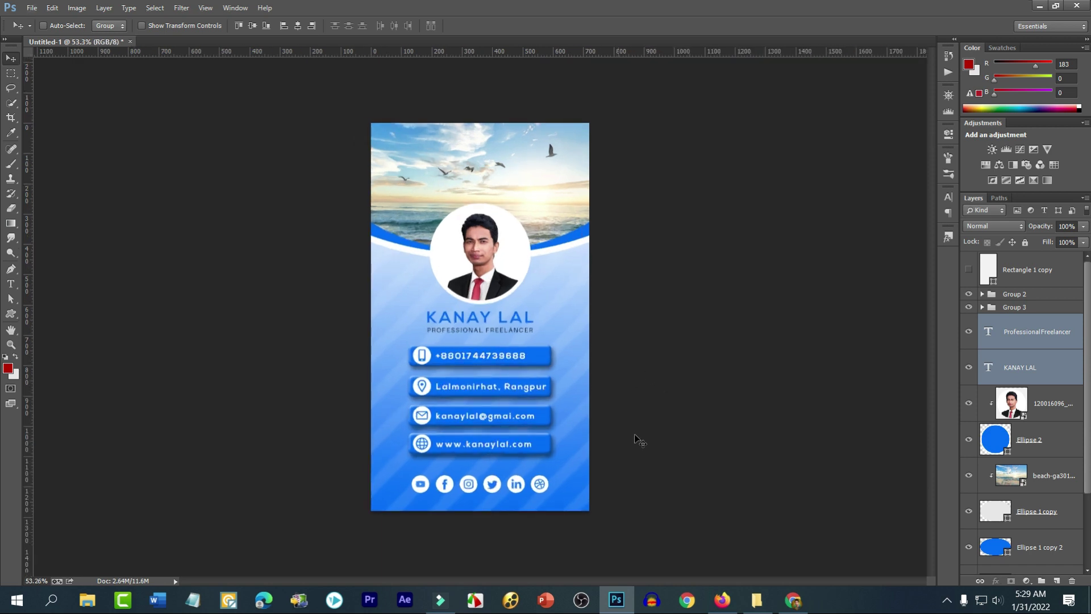
left_click(1014, 295)
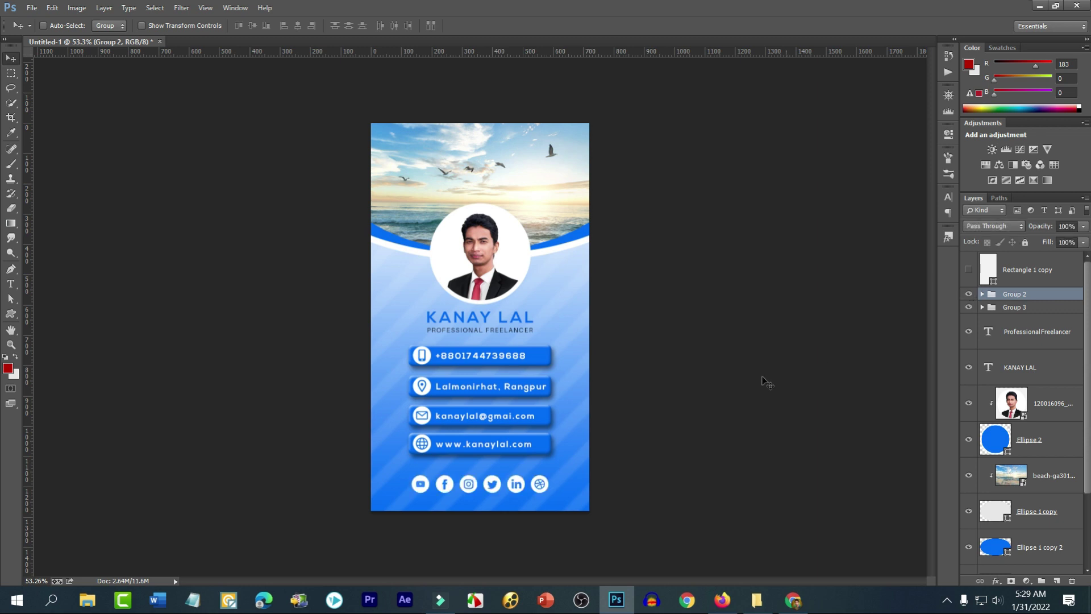
scroll(541, 517, "up", 2)
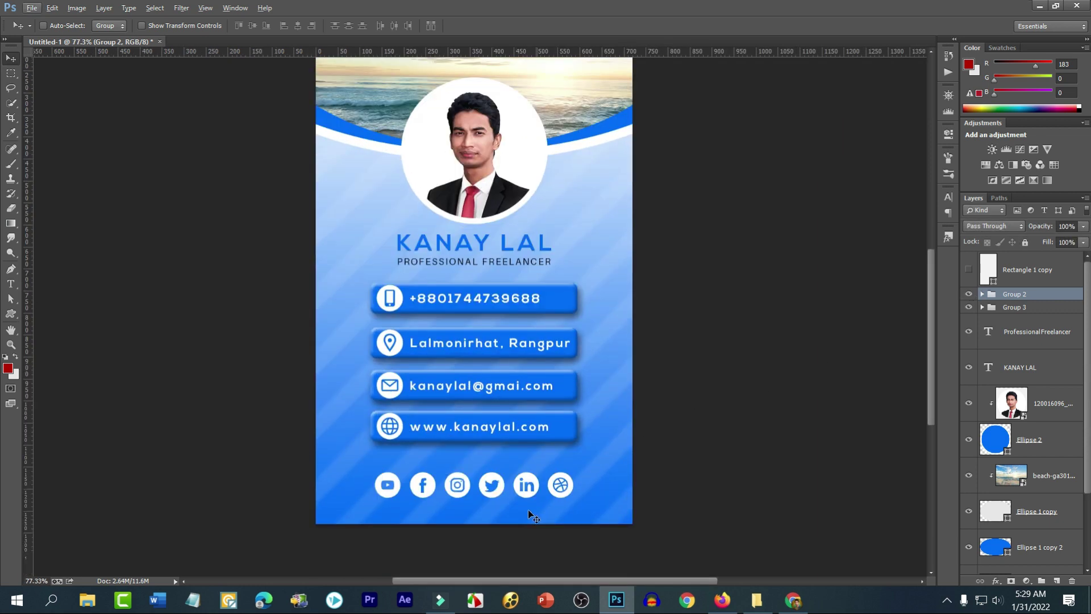
left_click_drag(503, 510, 505, 506)
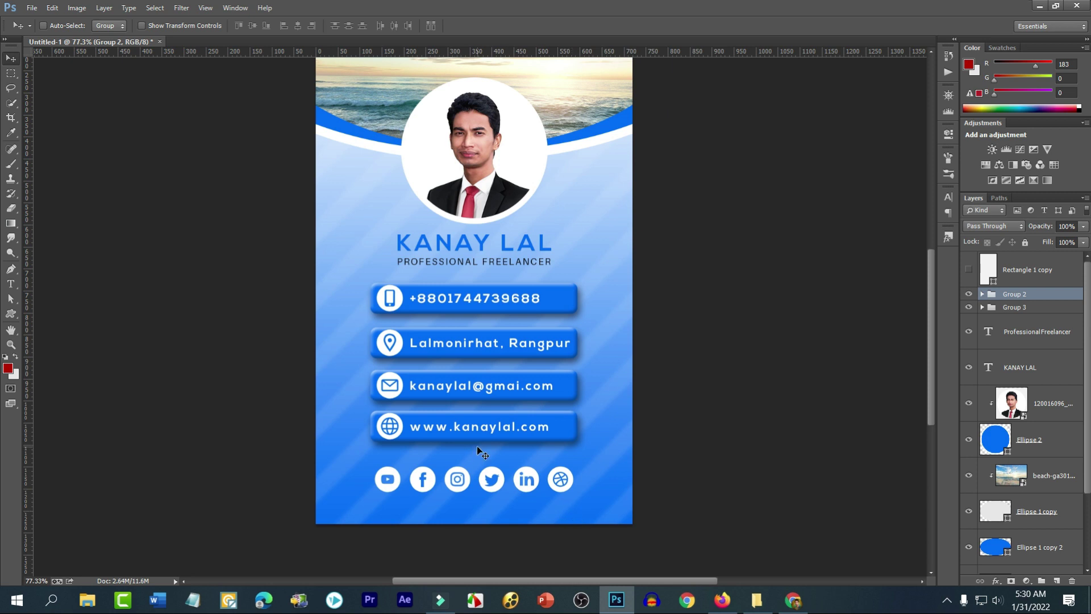
- Save the card as business Card 04.psd
key("ctrl+s")
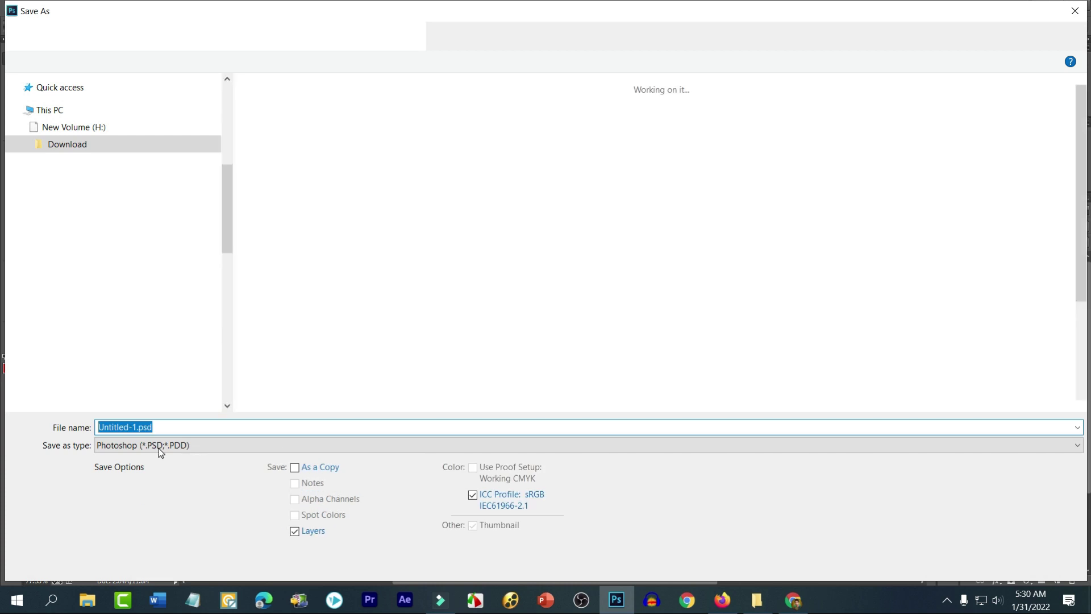
left_click(170, 430)
left_click_drag(137, 427, 66, 430)
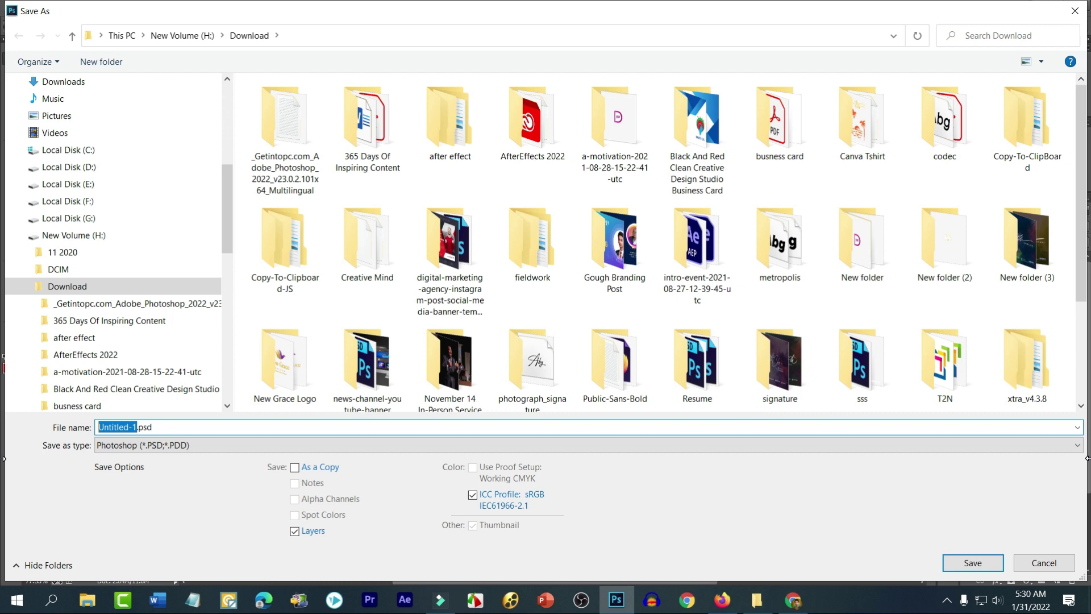
type("business CA")
key("BackSpace")
type("ard 04")
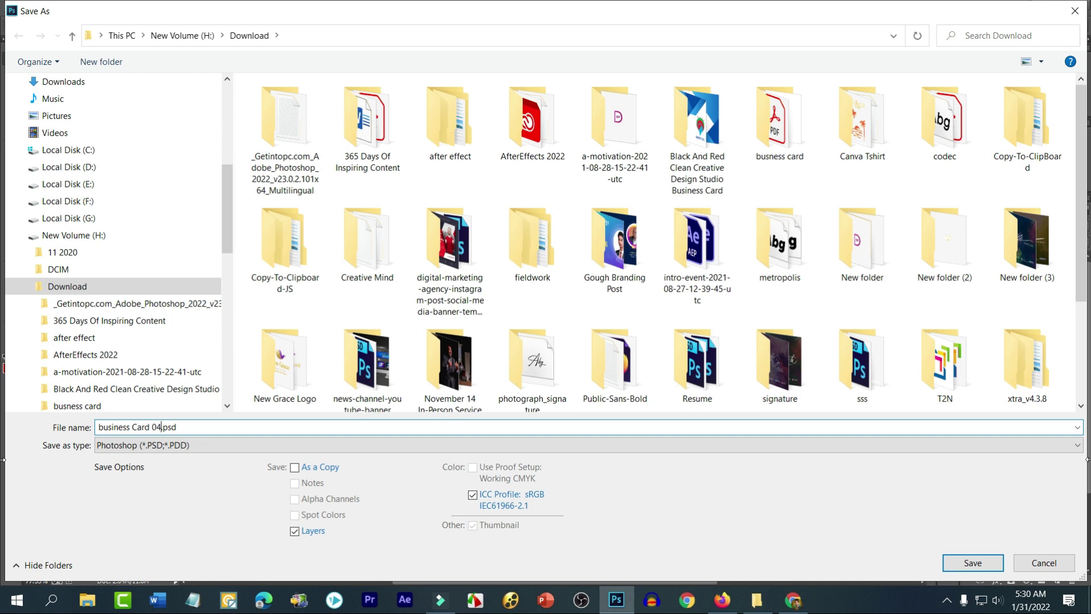
left_click(967, 562)
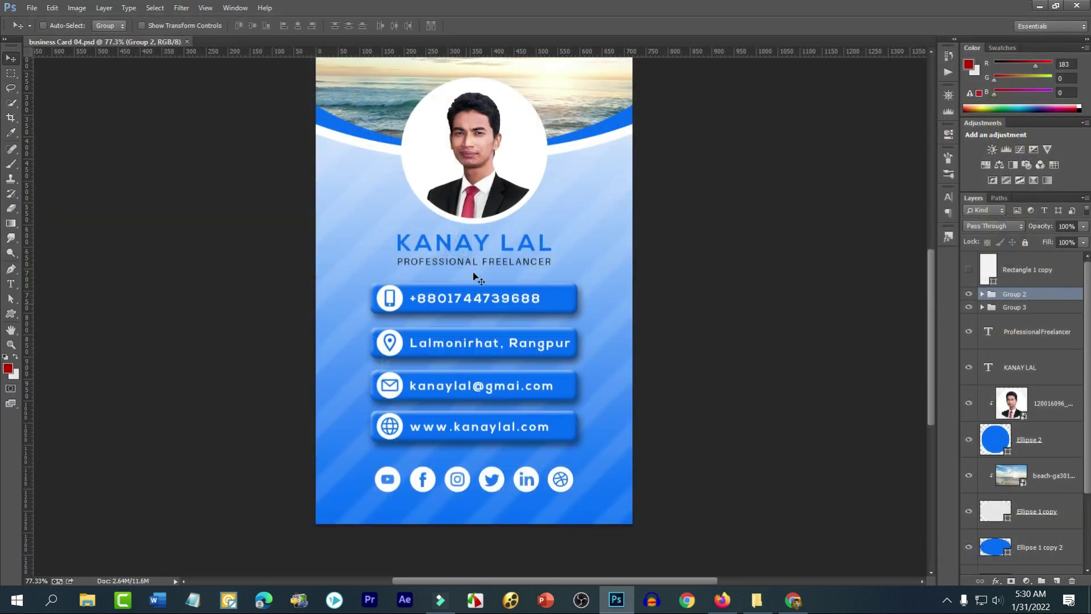
- Save a PNG copy, business Card 04.png, to the Desktop with default PNG options
left_click(32, 8)
left_click(57, 178)
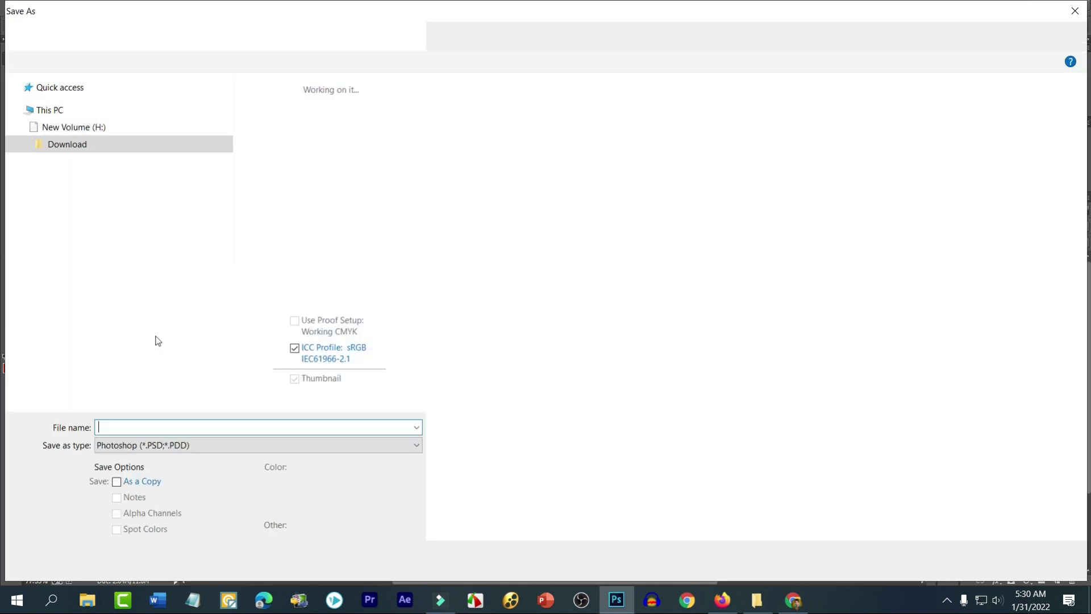
left_click(133, 444)
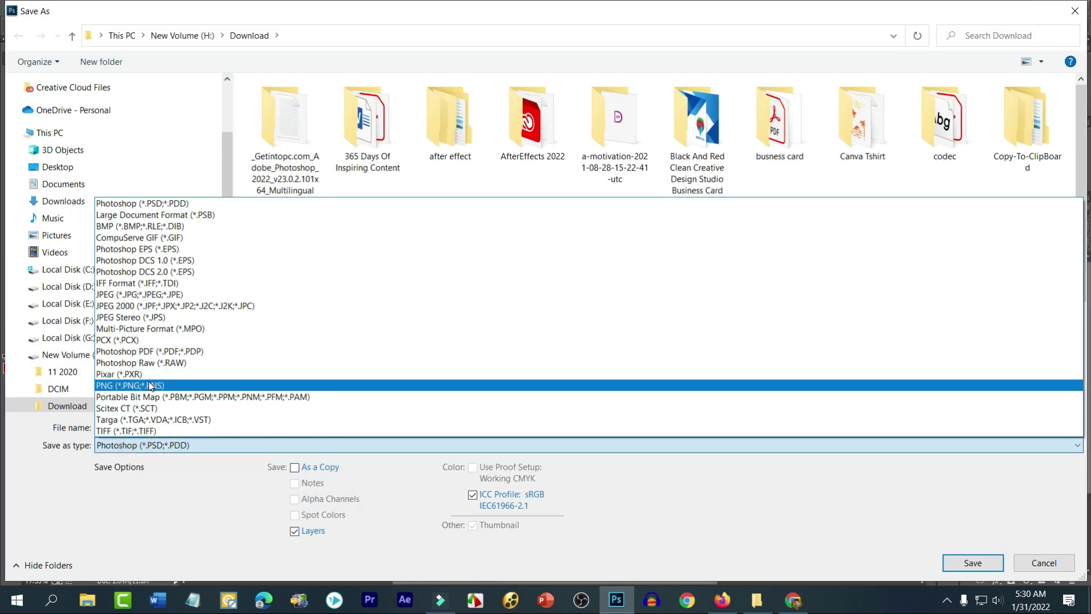
left_click(123, 379)
scroll(85, 98, "up", 2)
scroll(68, 100, "up", 2)
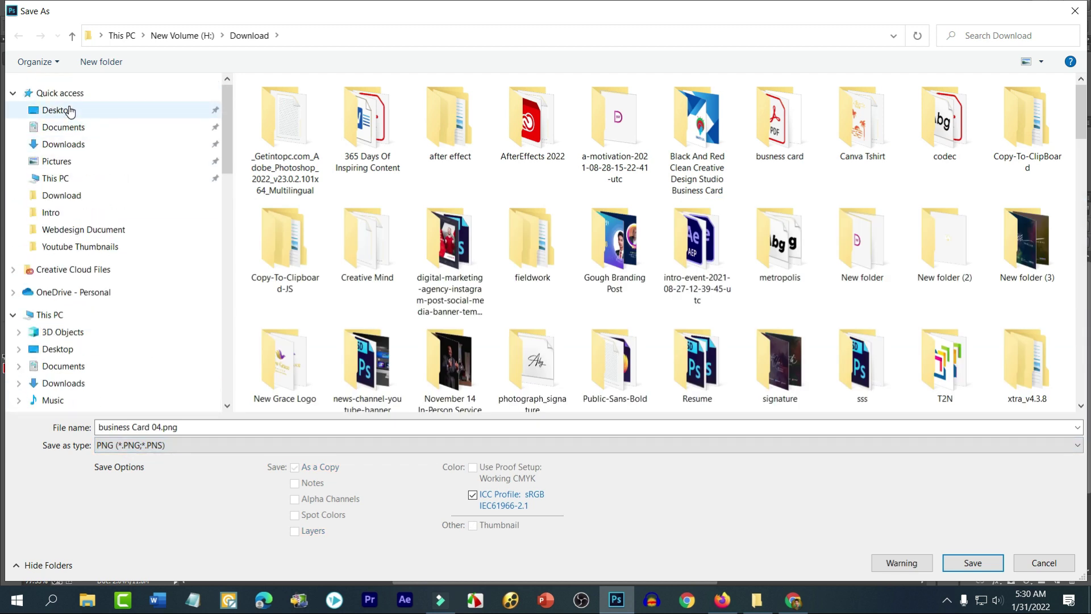
left_click(68, 110)
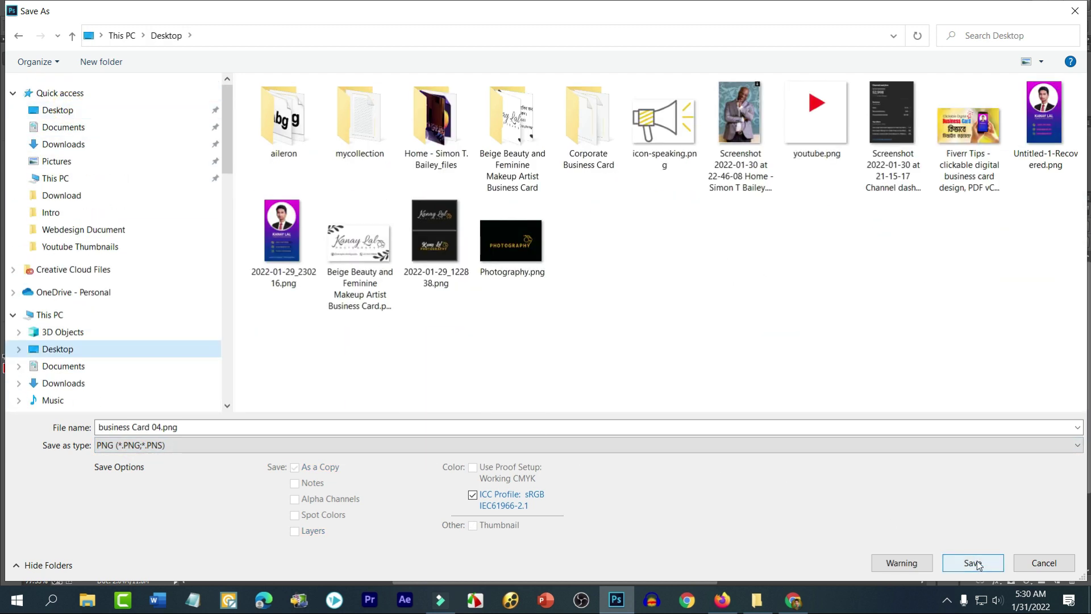
left_click(974, 562)
left_click(602, 190)
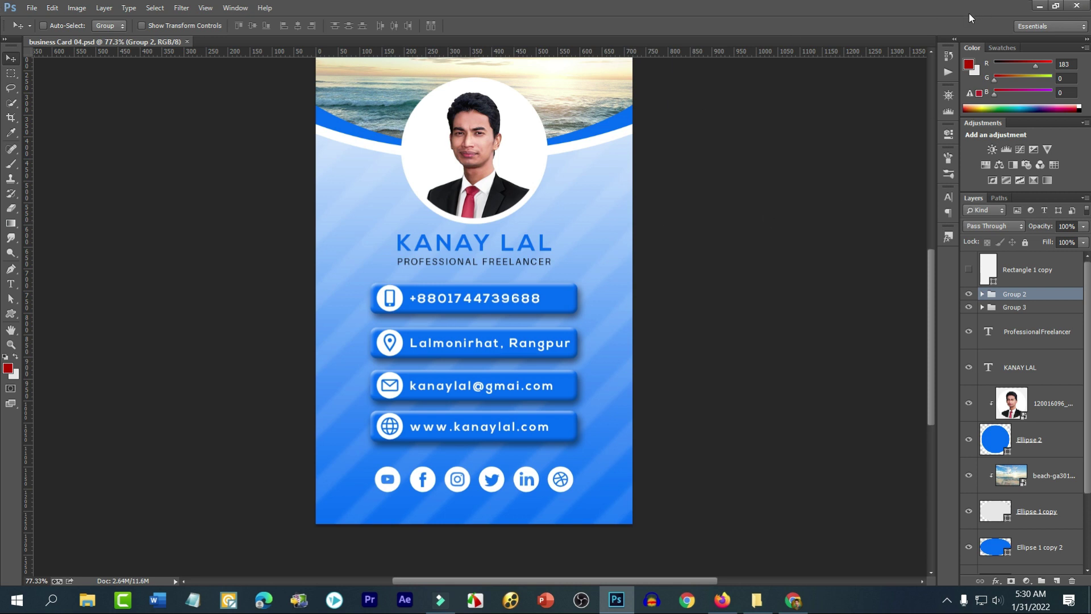
- Close Firefox's Pixabay and Pinterest tabs, minimize the browser, and launch PowerPoint
key("alt+Tab")
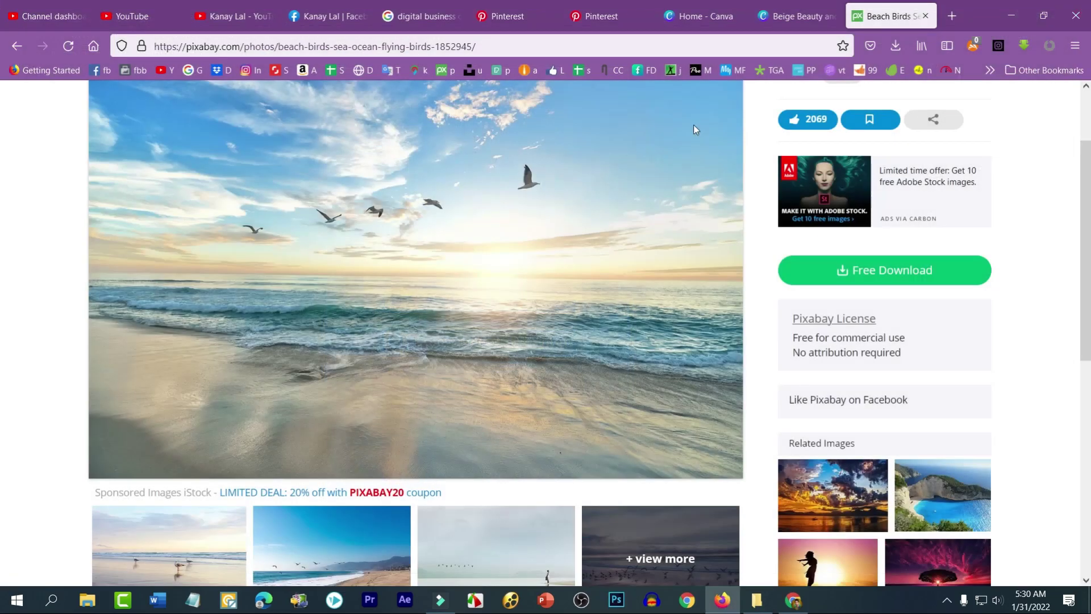
left_click(926, 17)
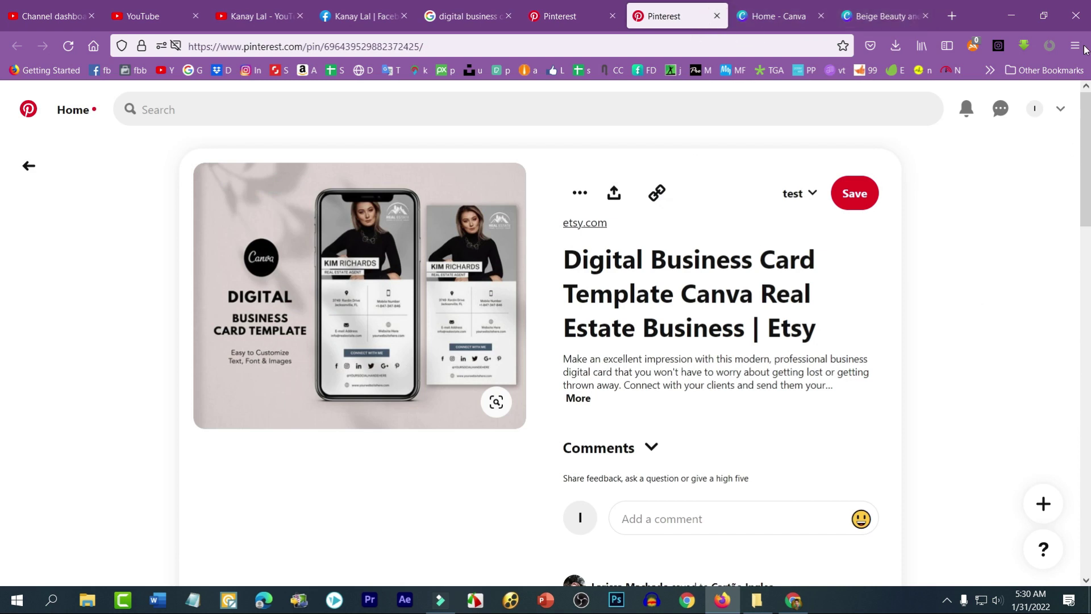
left_click(718, 17)
left_click(1011, 7)
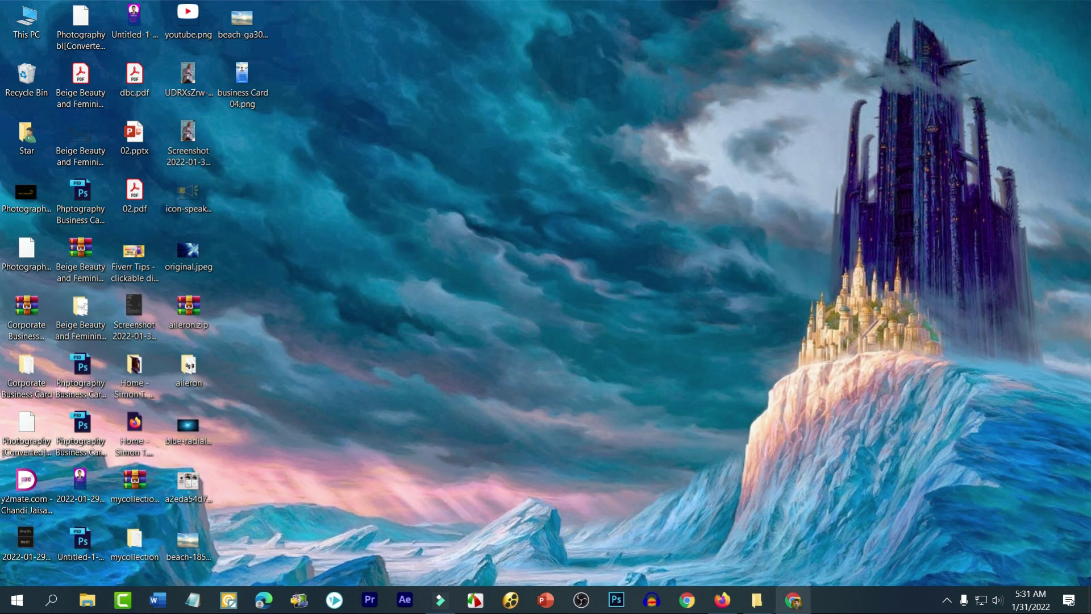
left_click(543, 602)
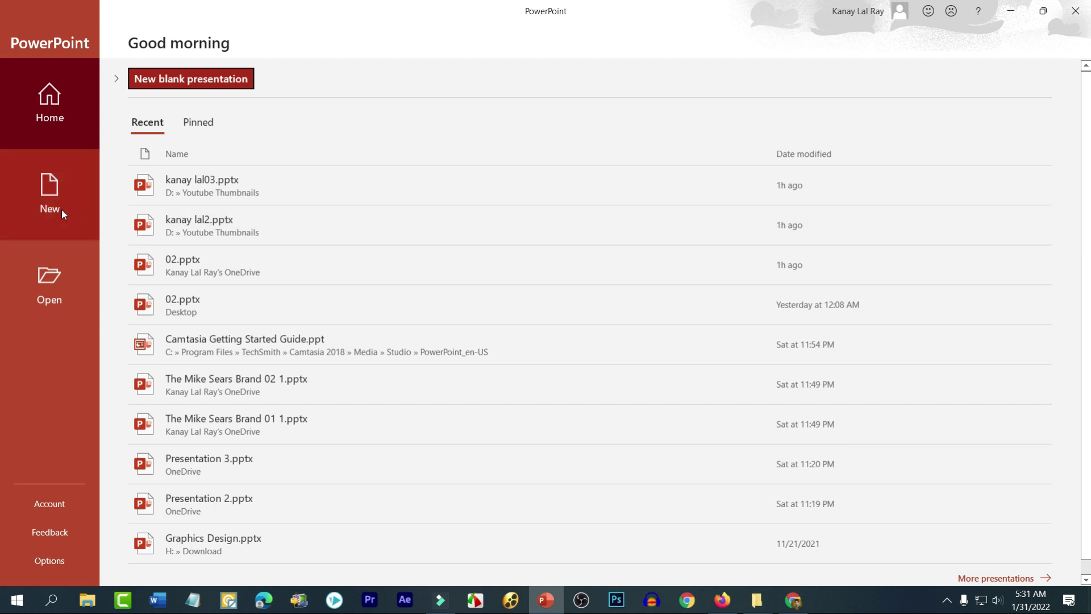
- Create a blank presentation, dismissing the Camtasia message and the genuine Office warning bar
left_click(61, 214)
left_click(188, 130)
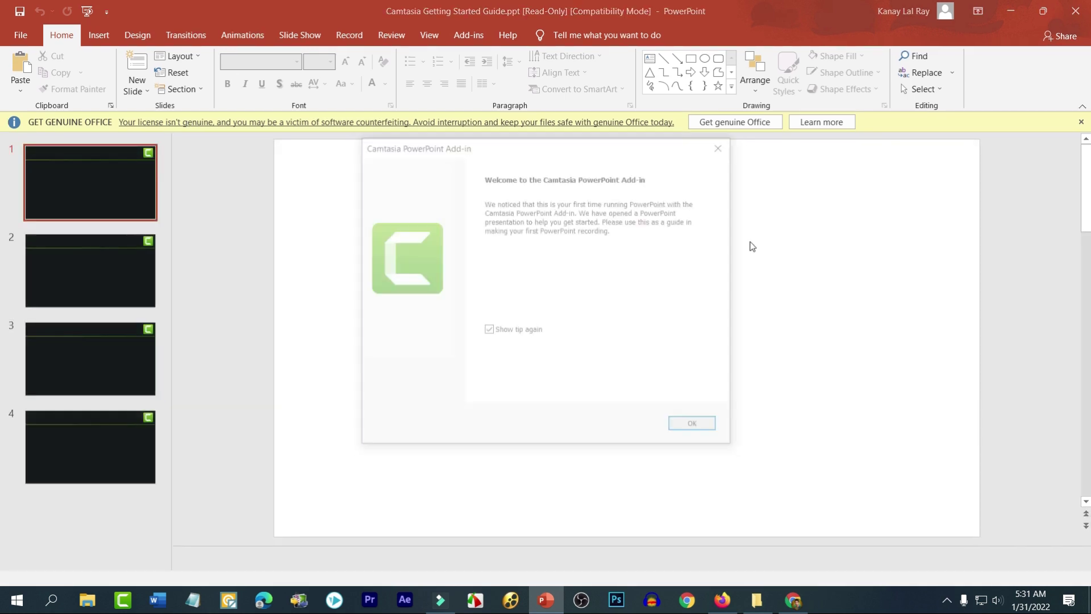
left_click(705, 425)
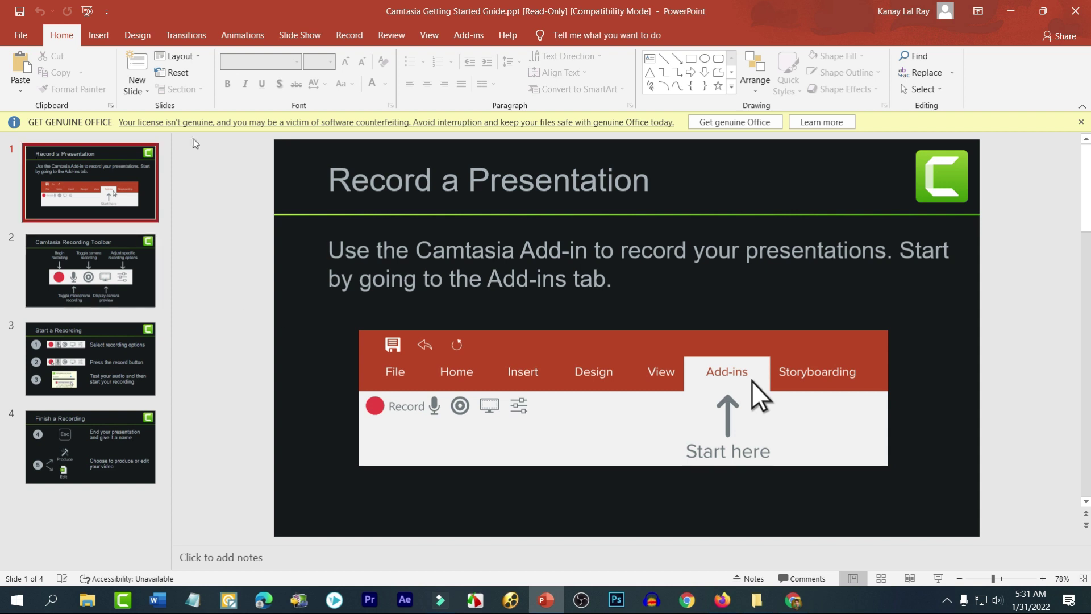
left_click(21, 34)
left_click(45, 104)
left_click(220, 125)
left_click(250, 267)
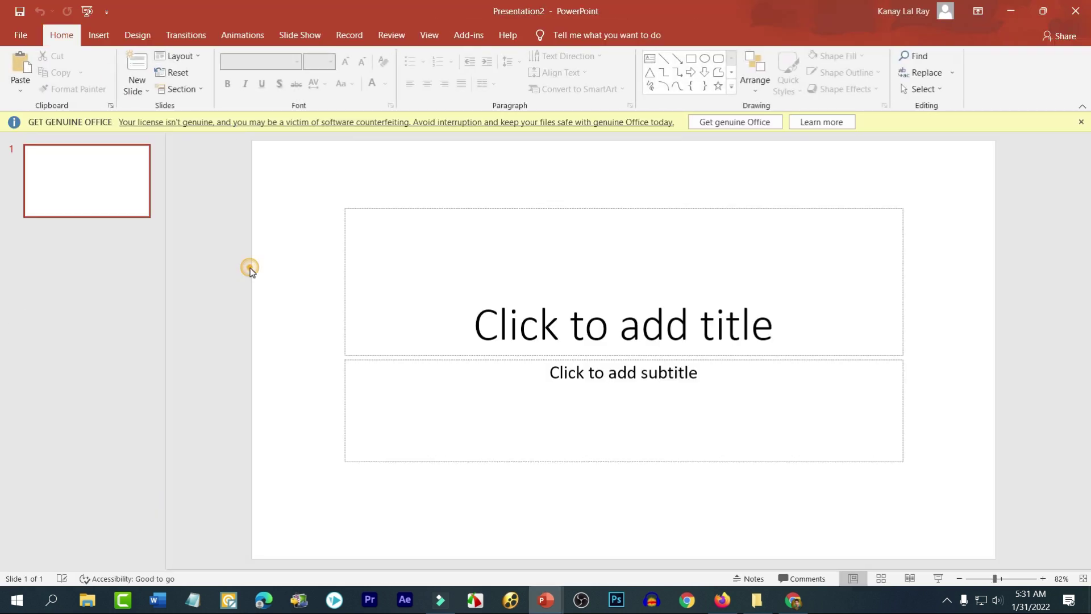
left_click(1079, 122)
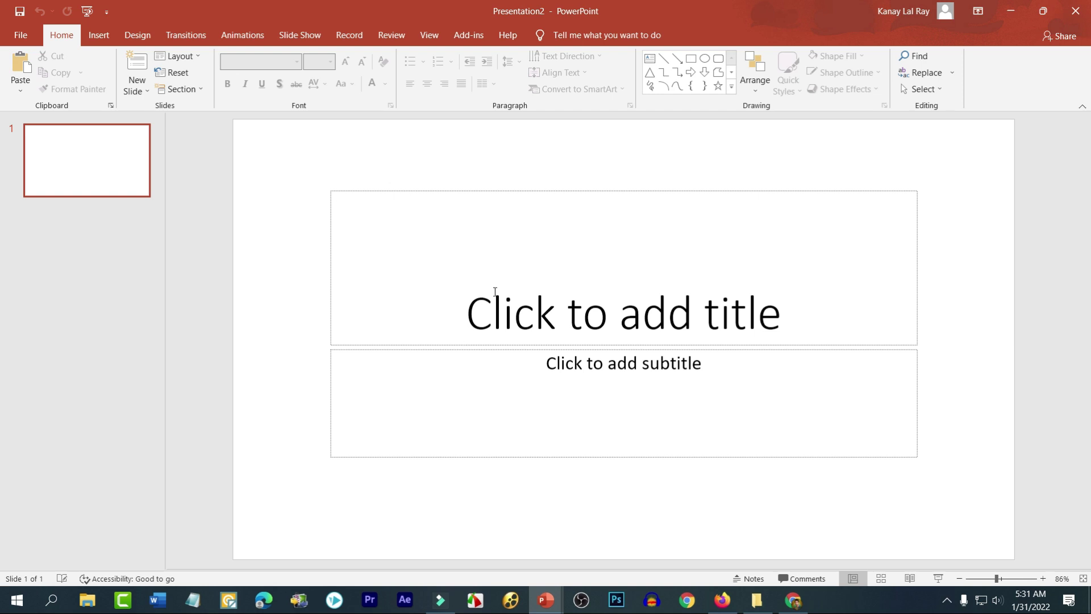
left_click(139, 37)
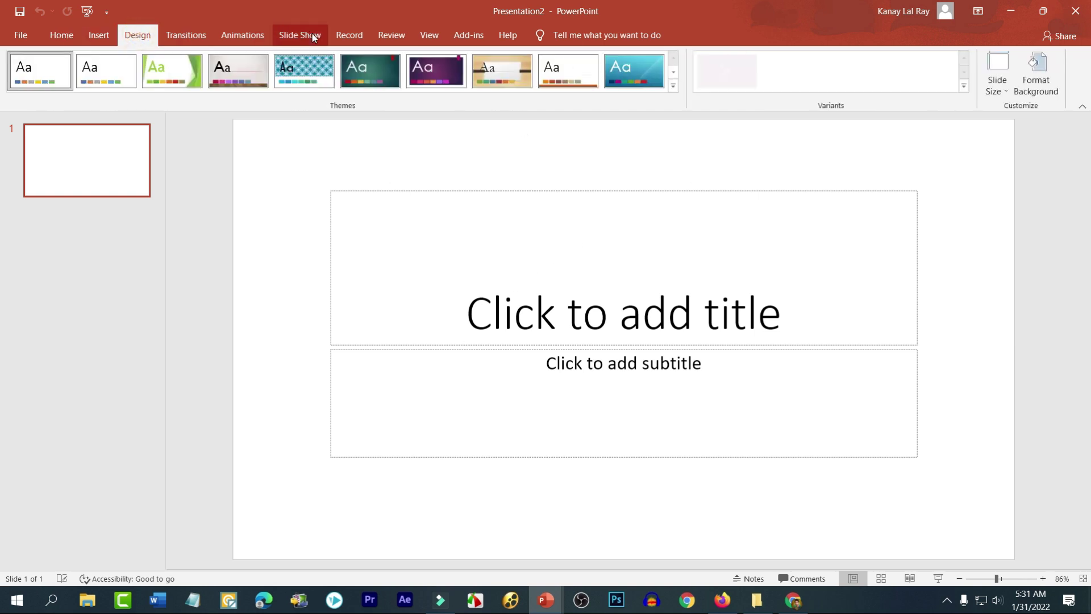
- In Custom Slide Size, set slides to portrait and notes to landscape, keeping Widescreen
left_click(1007, 92)
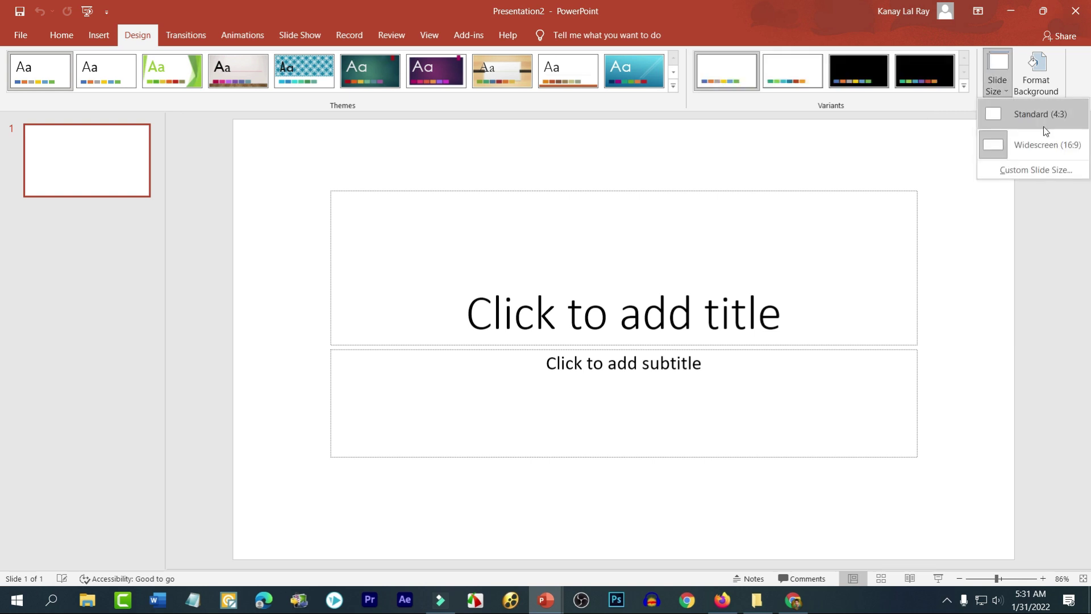
left_click(1042, 170)
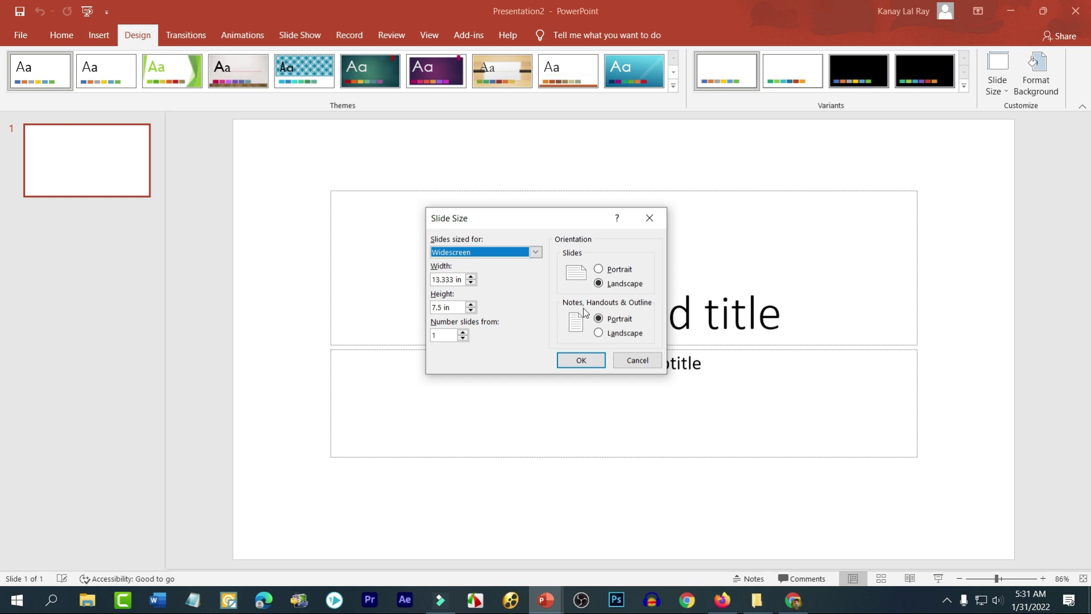
left_click(599, 334)
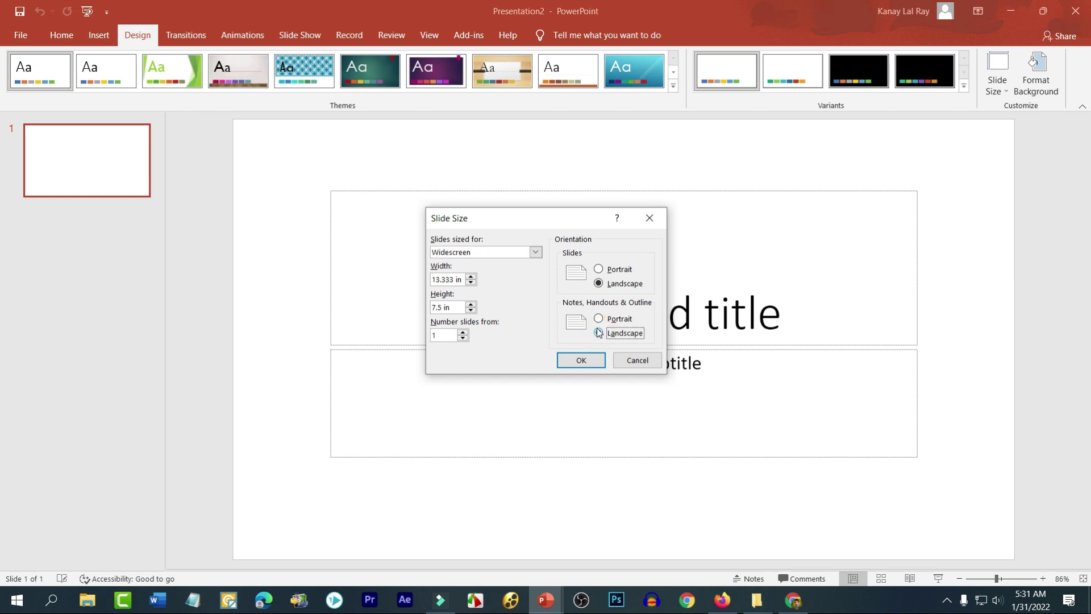
left_click(598, 269)
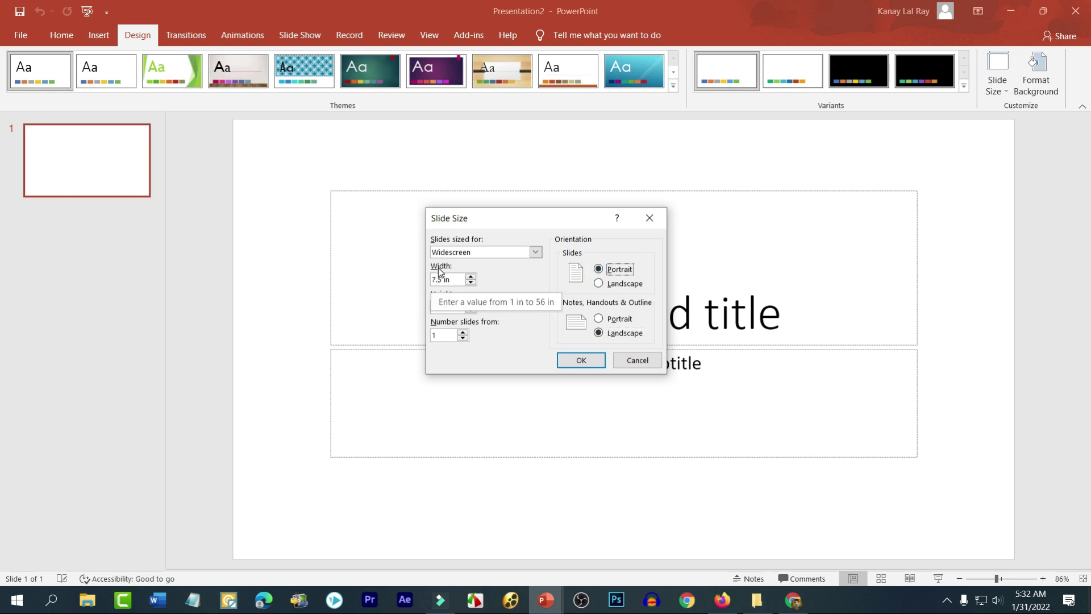
left_click(484, 253)
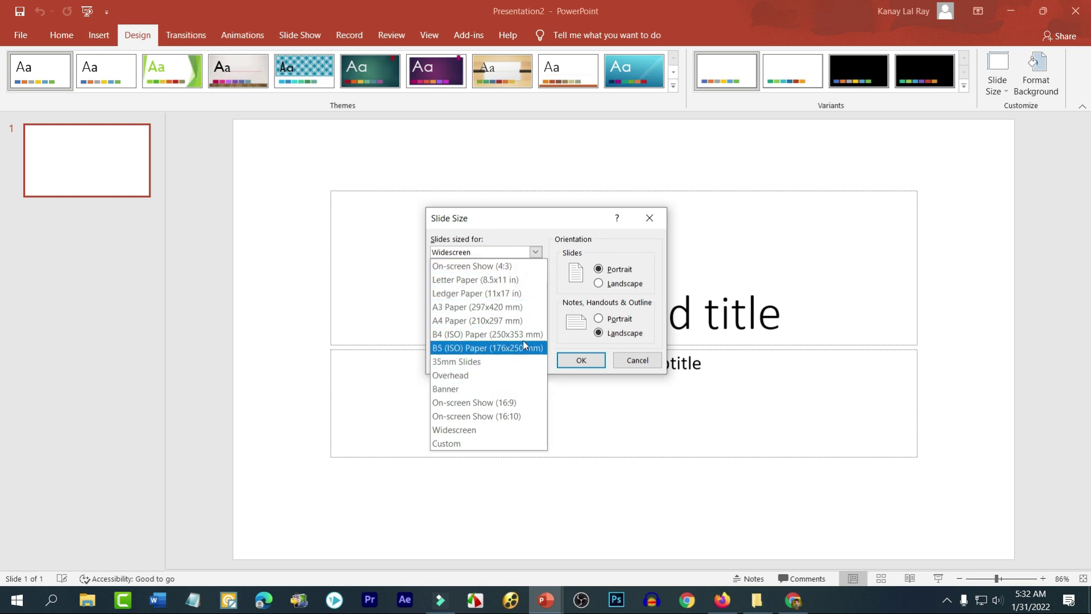
left_click(499, 213)
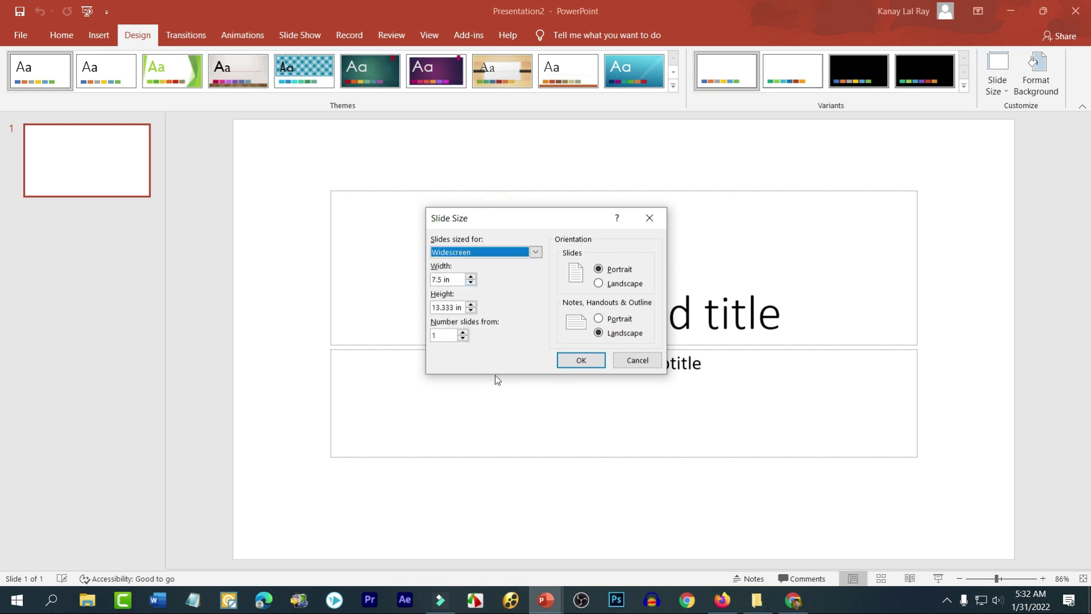
- Reopen business Card 04.psd and view its Image Size in inches (10 × 17.778 in)
left_click(620, 599)
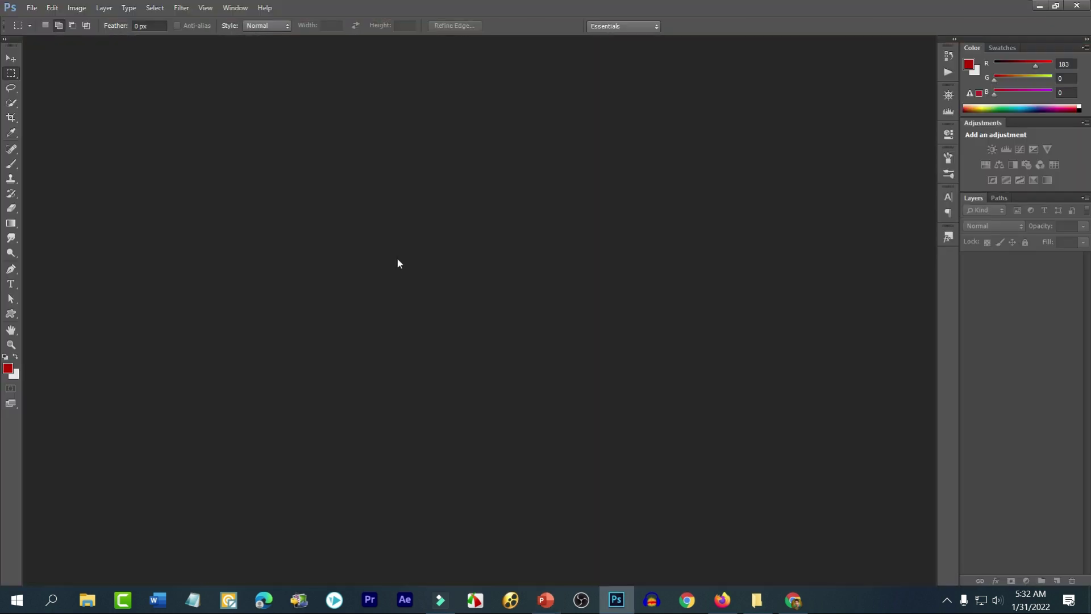
left_click(31, 10)
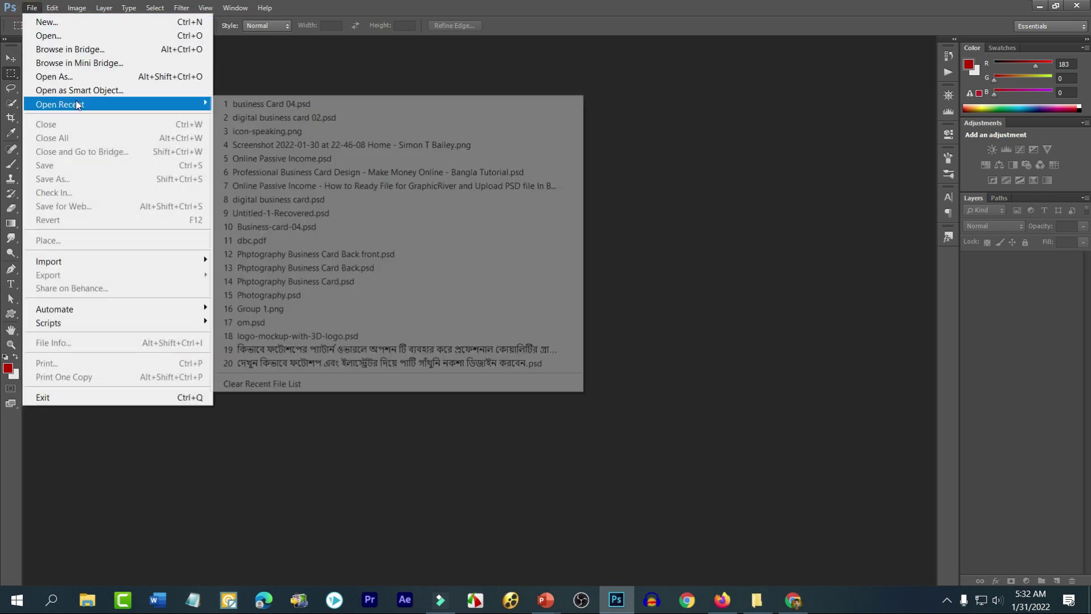
left_click(293, 106)
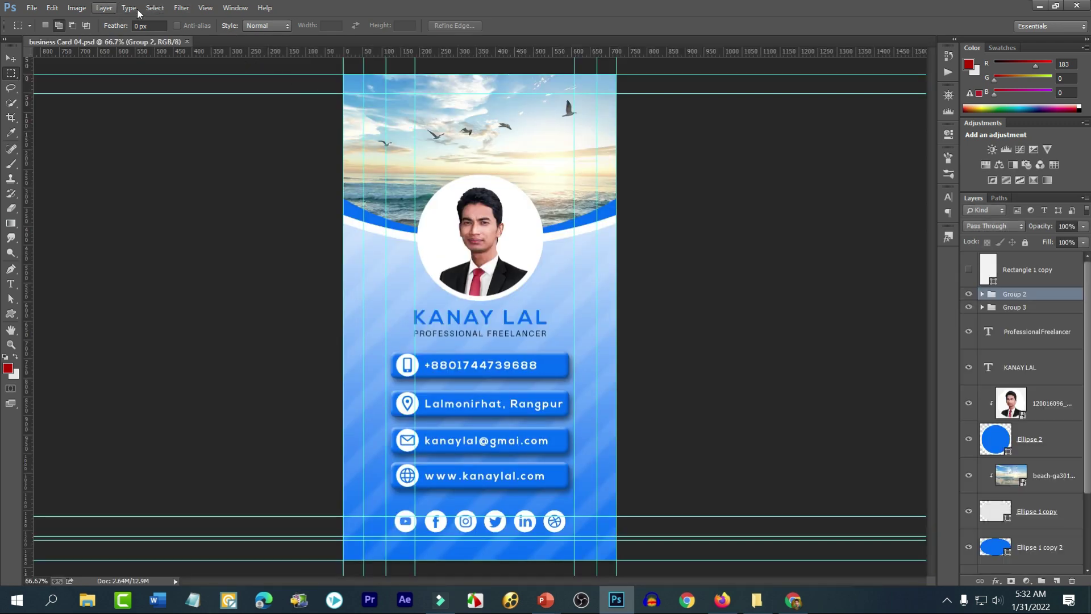
left_click(78, 8)
left_click(101, 110)
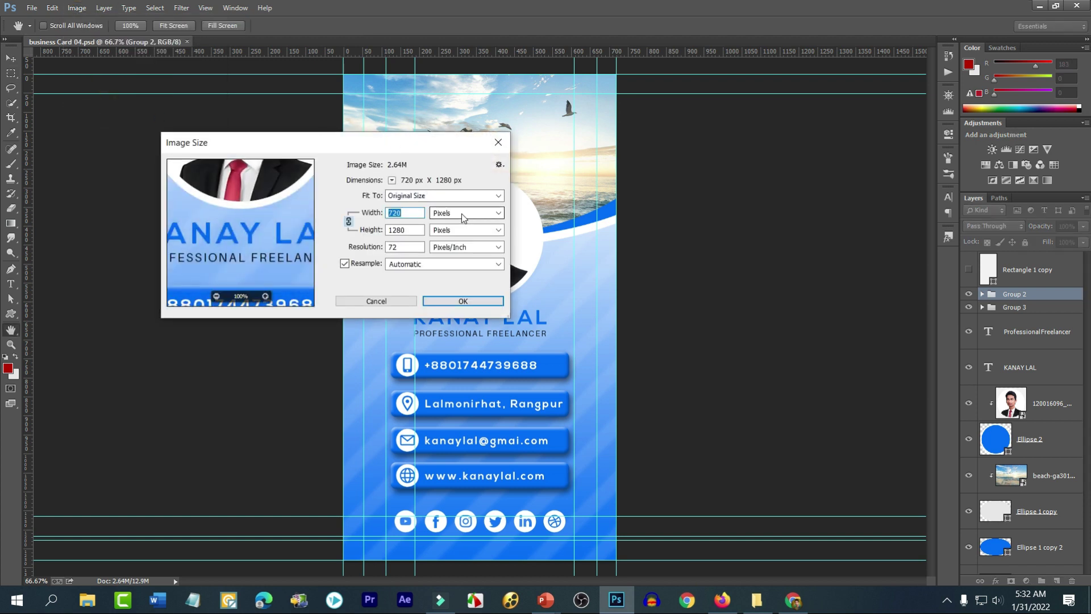
left_click(461, 213)
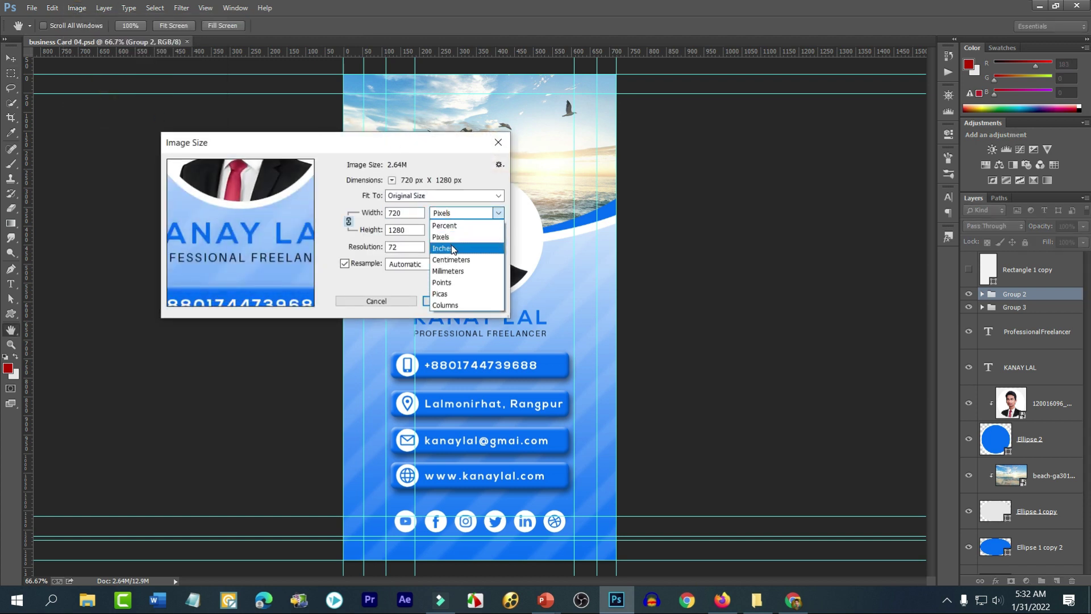
left_click(453, 248)
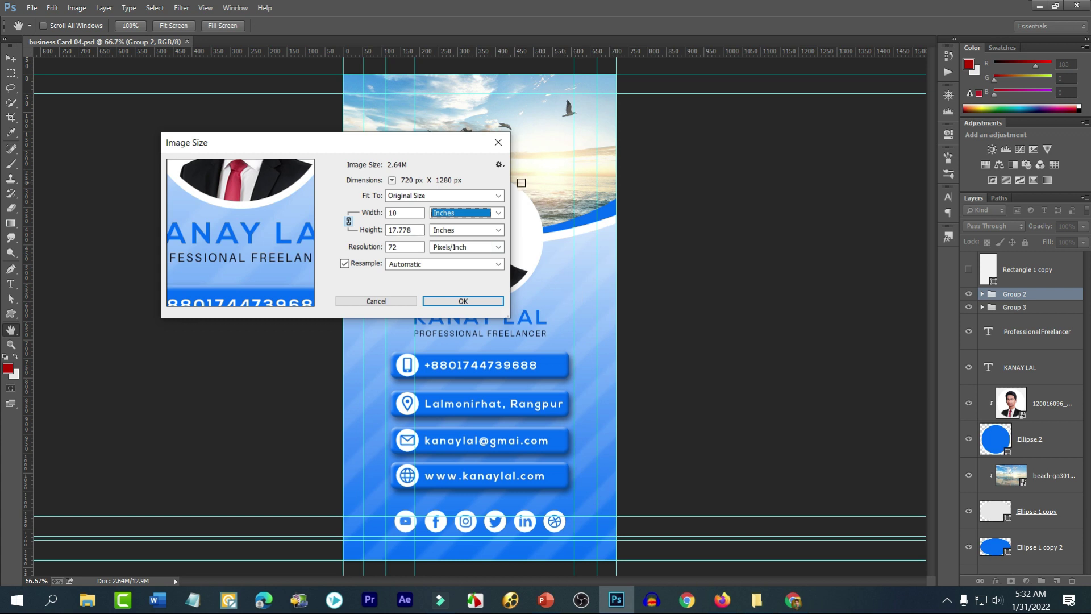
left_click(464, 301)
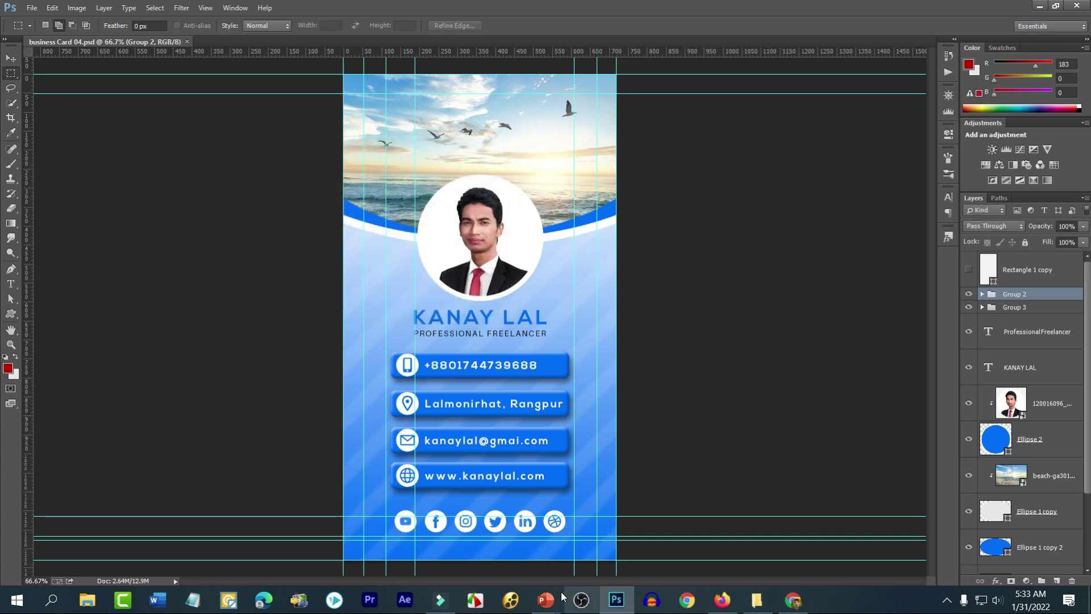
mouse_move(545, 600)
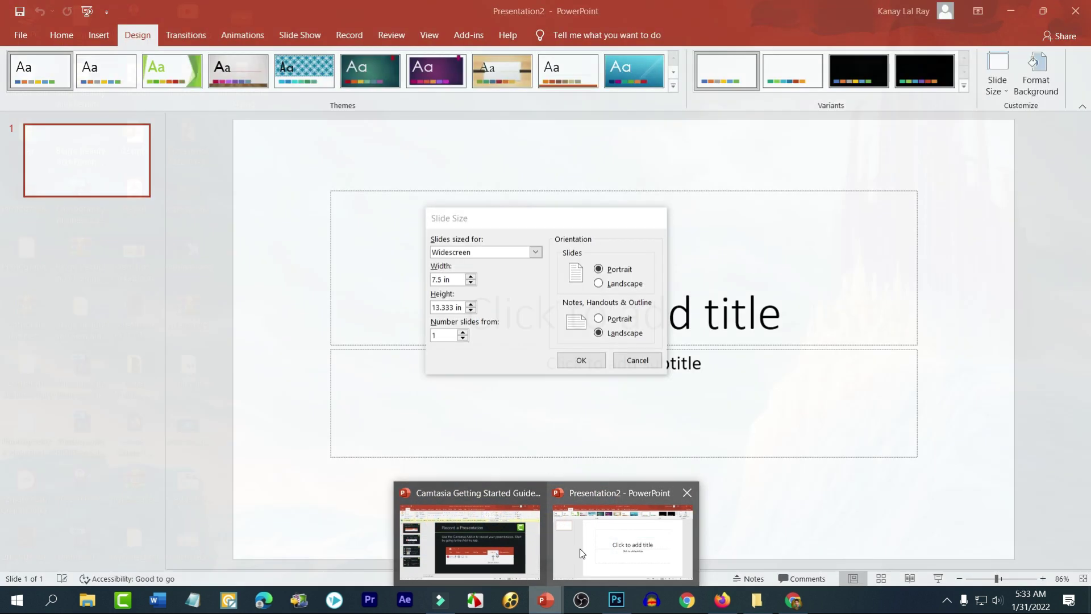
- Set the slide size to 10 in wide by 17 in tall, scaling content with Maximize
left_click(580, 548)
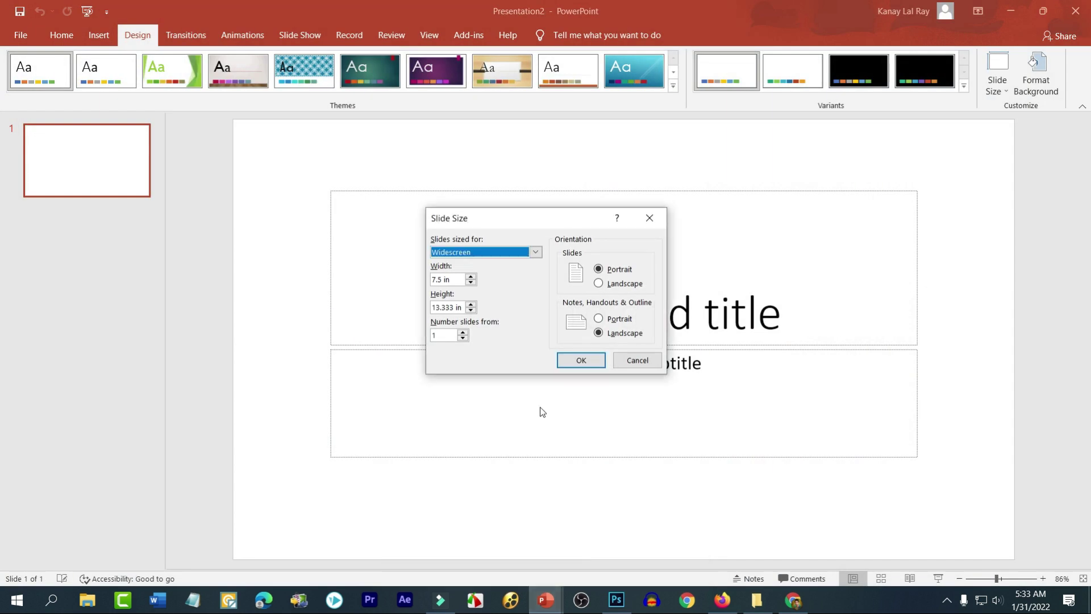
double_click(447, 279)
key("BackSpace")
type("10")
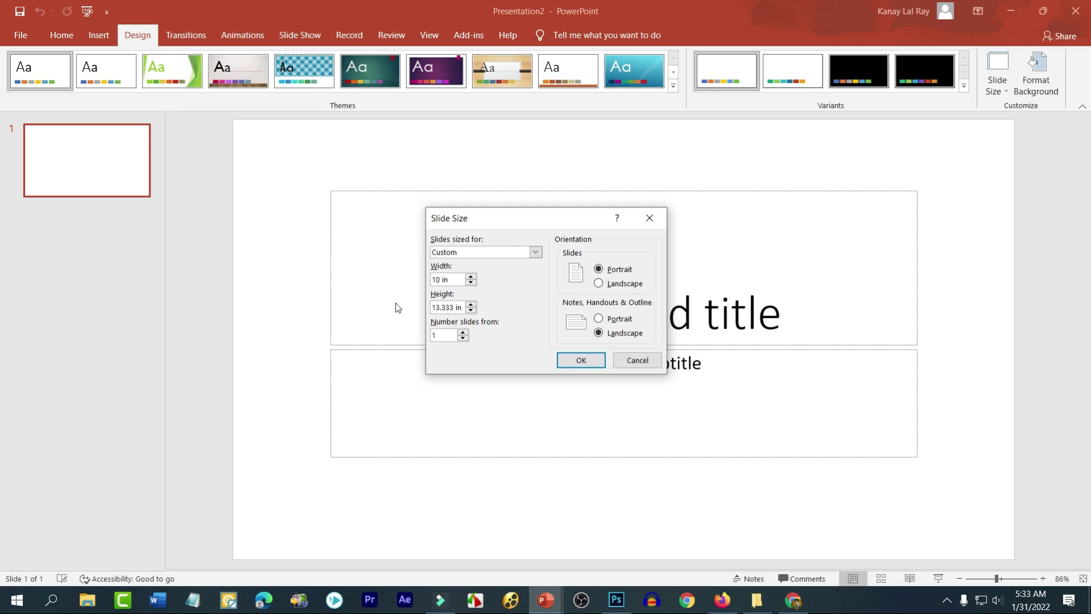
left_click_drag(453, 307, 346, 314)
type("17")
left_click(582, 361)
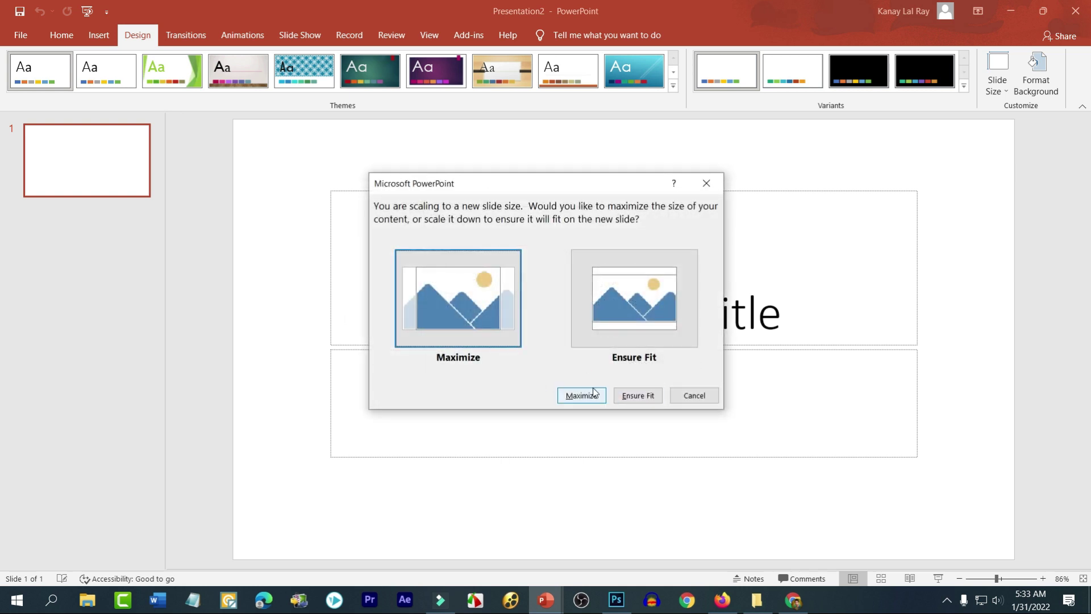
left_click(572, 396)
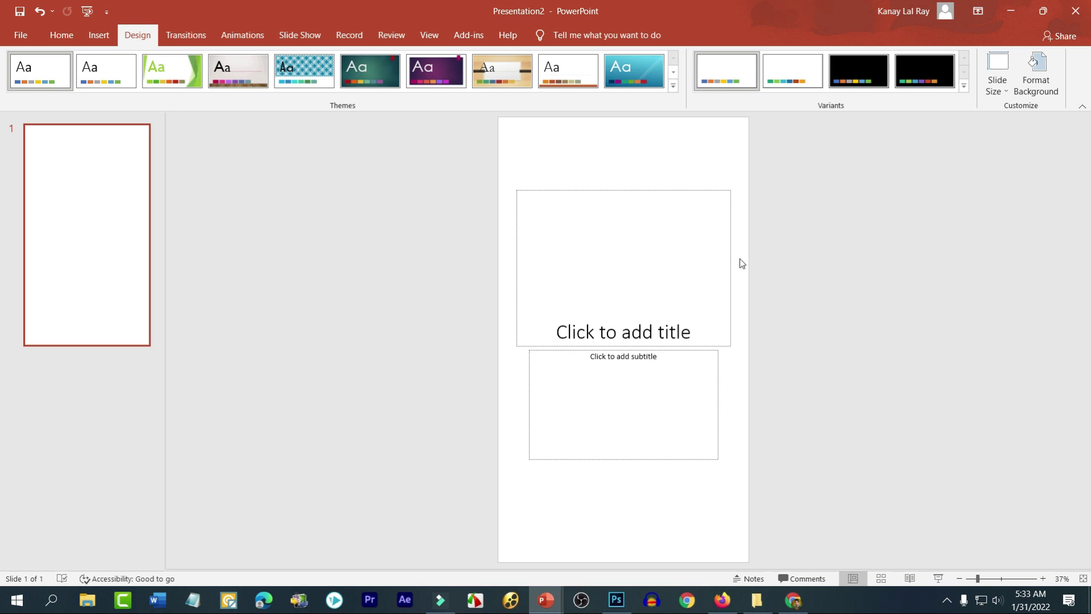
- Delete the slide's title and subtitle placeholders
left_click(649, 191)
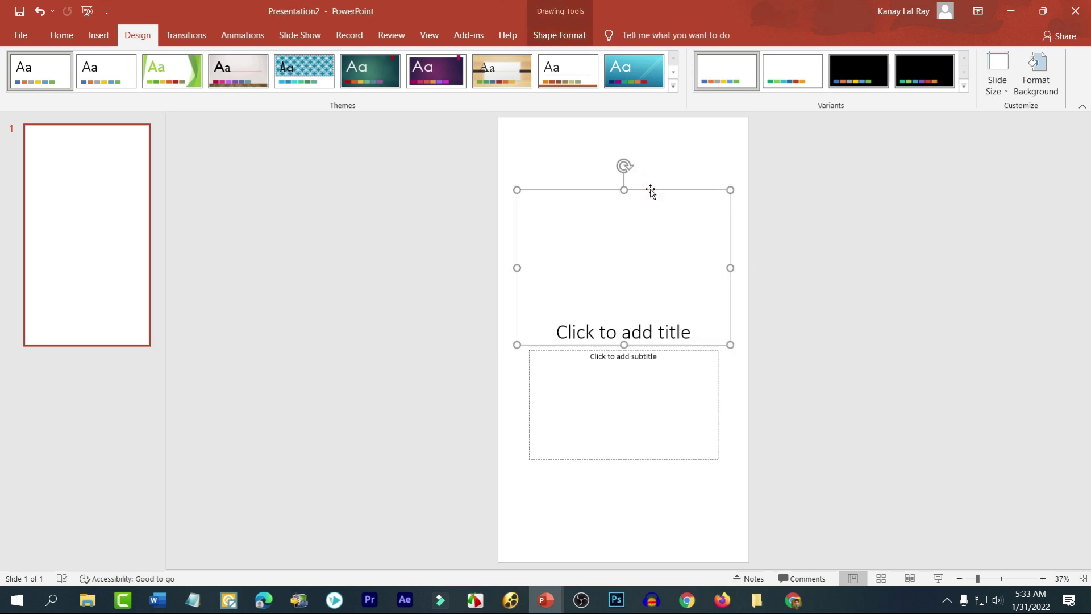
key("Delete")
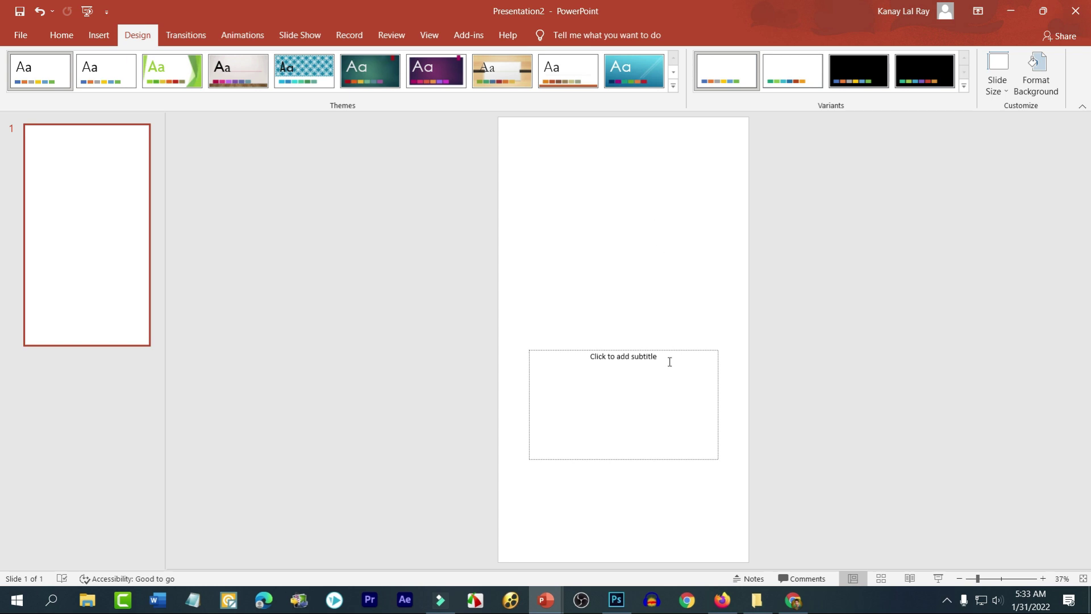
left_click(672, 353)
key("Delete")
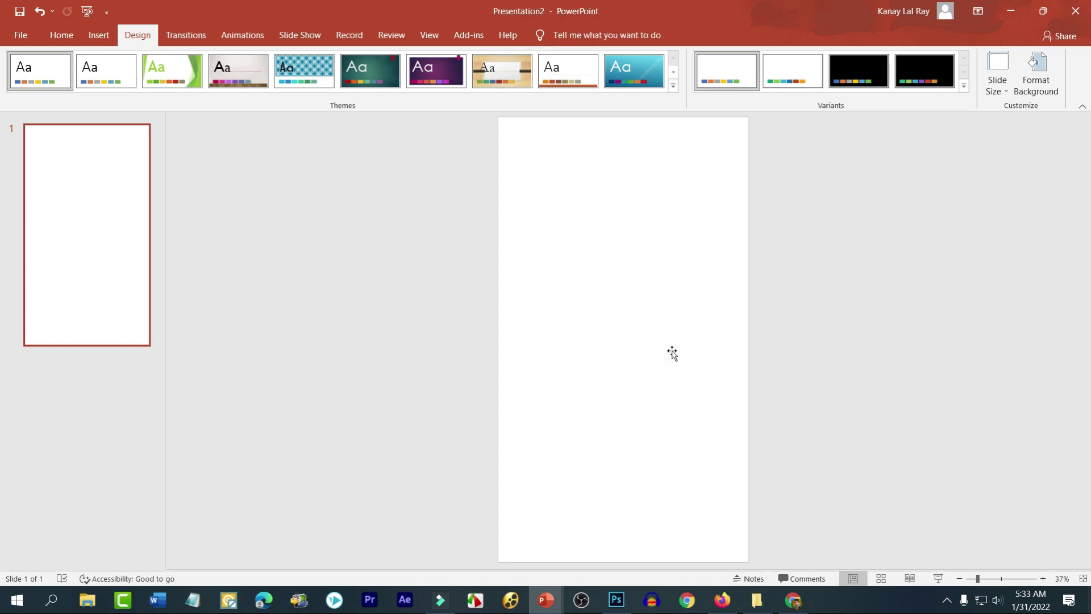
- Insert business Card 04.png from the Desktop onto the slide and deselect it
left_click(99, 36)
left_click(102, 80)
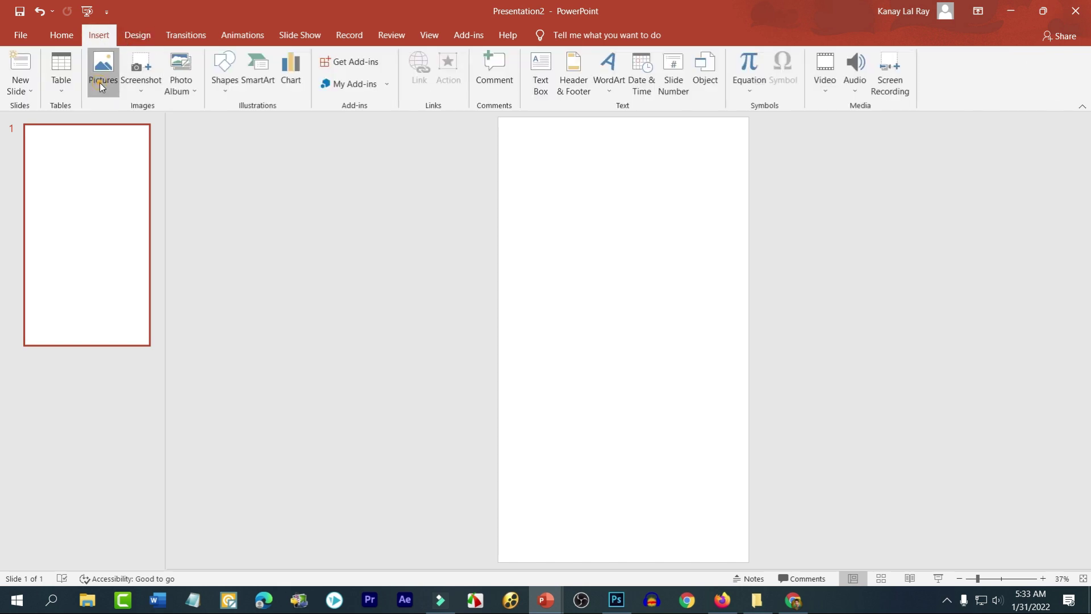
left_click(132, 127)
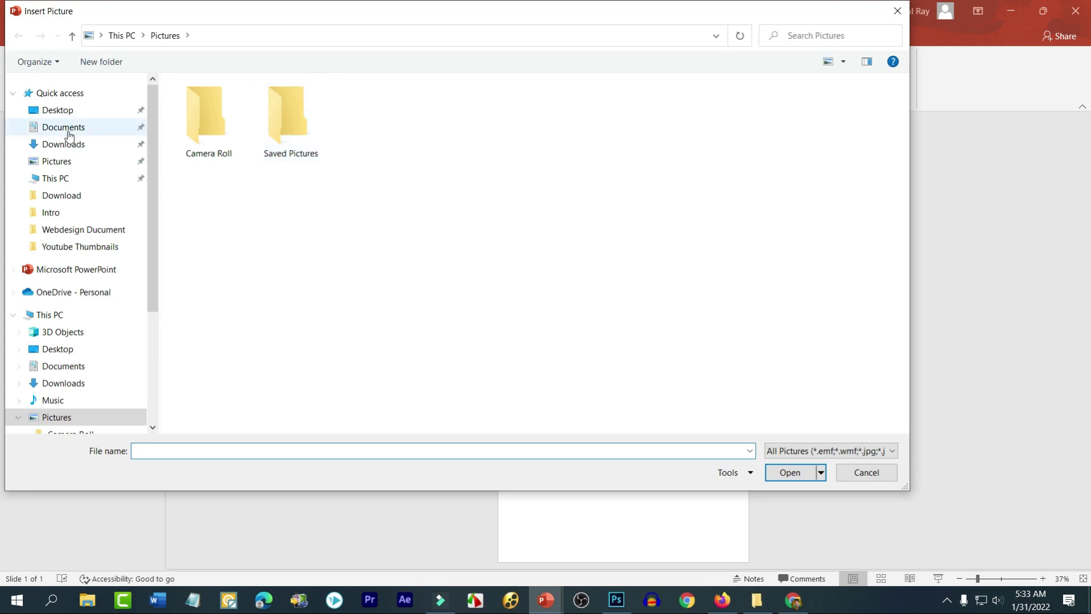
left_click(57, 110)
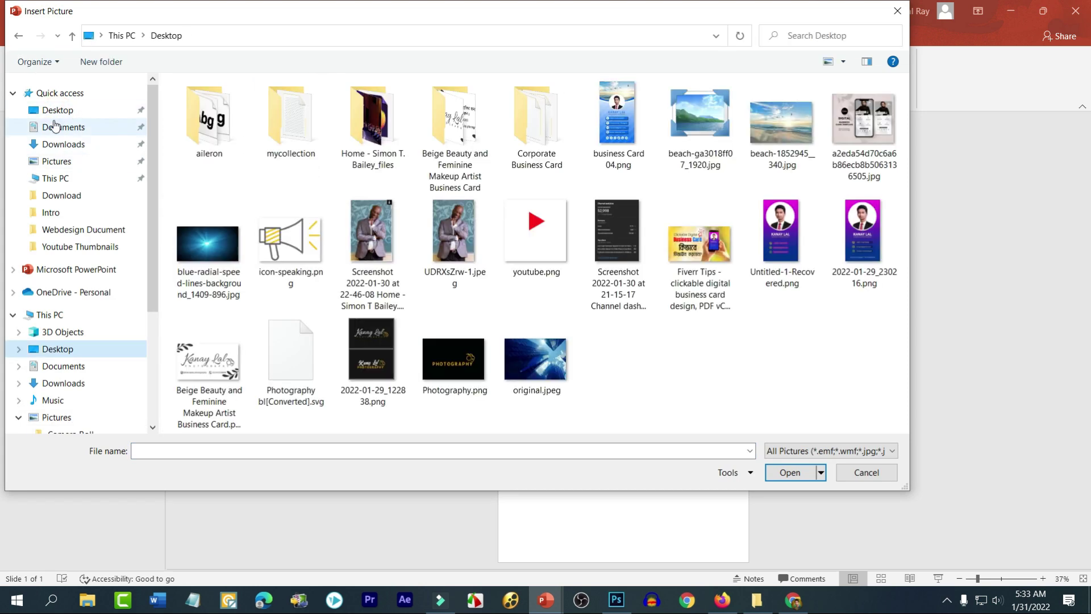
double_click(624, 106)
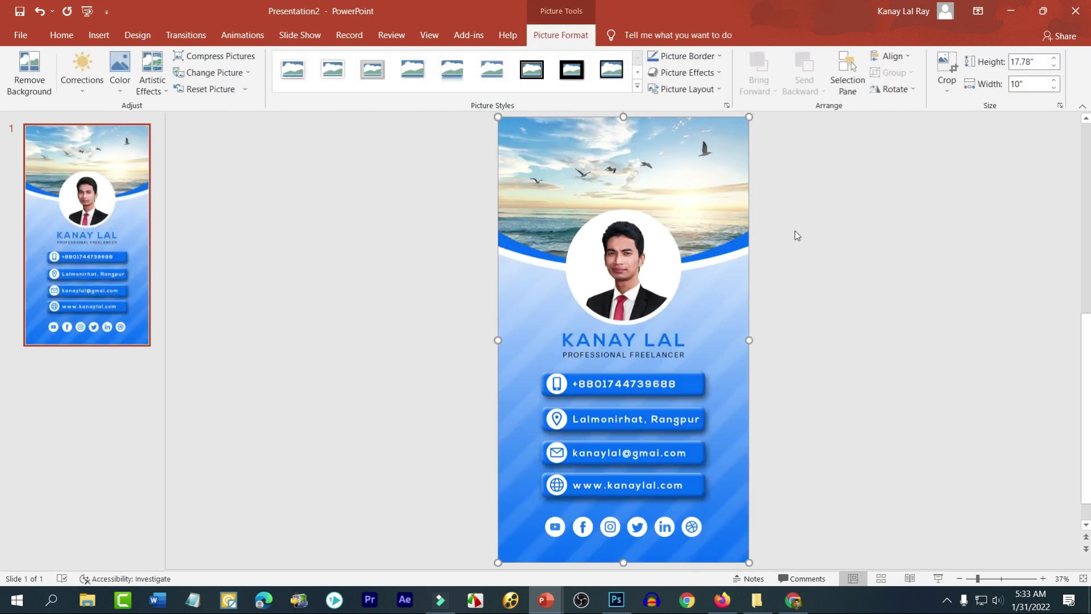
left_click(818, 280)
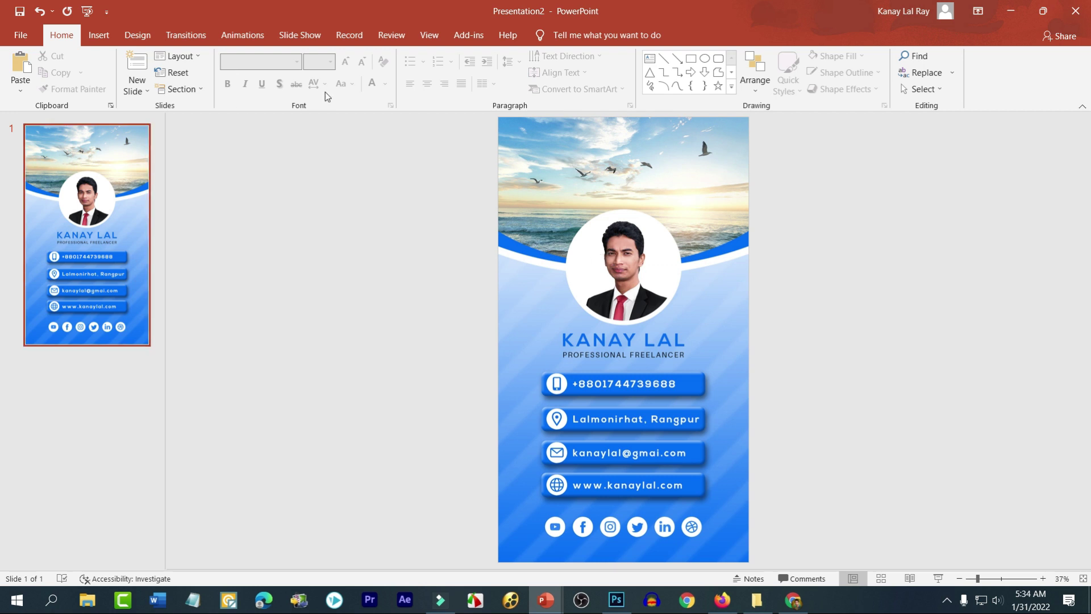
- Draw a blue circle over the portrait photo, sized to 4.66 × 4.64 inches
left_click(706, 59)
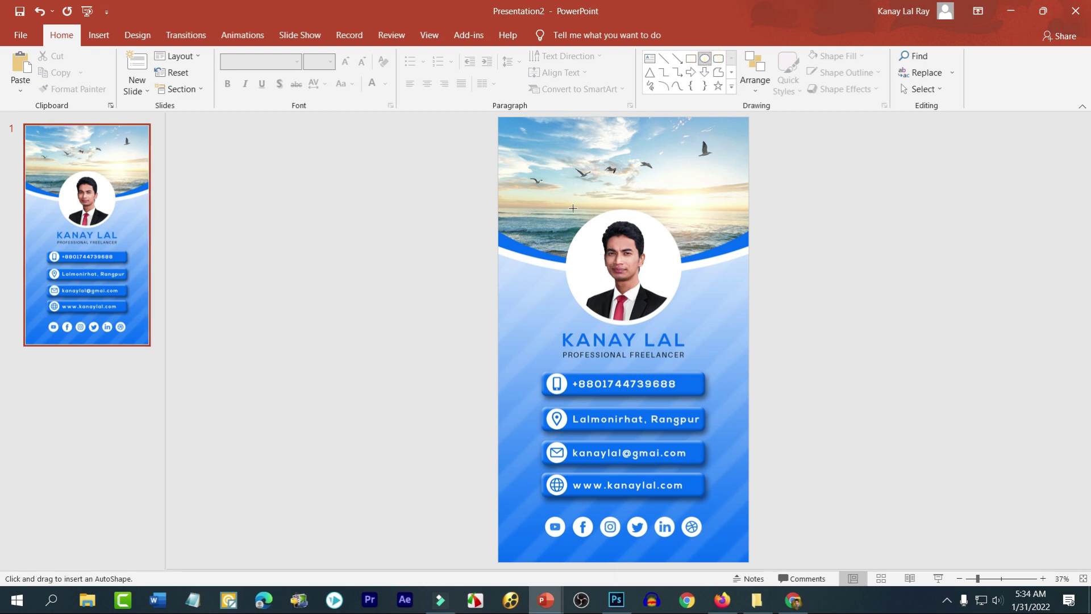
left_click_drag(562, 204, 684, 325)
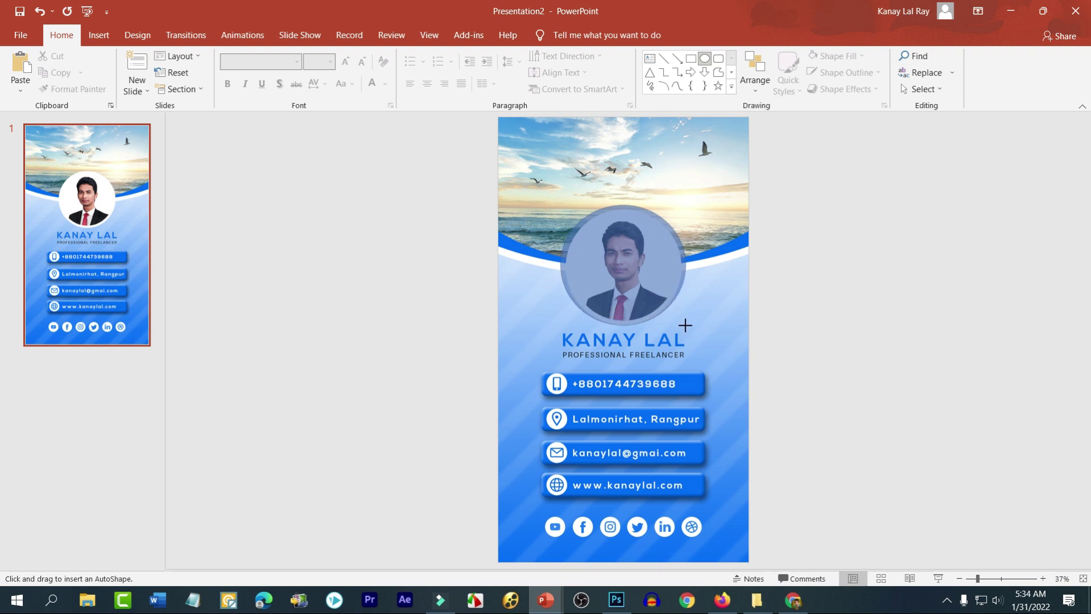
left_click_drag(685, 324, 684, 324)
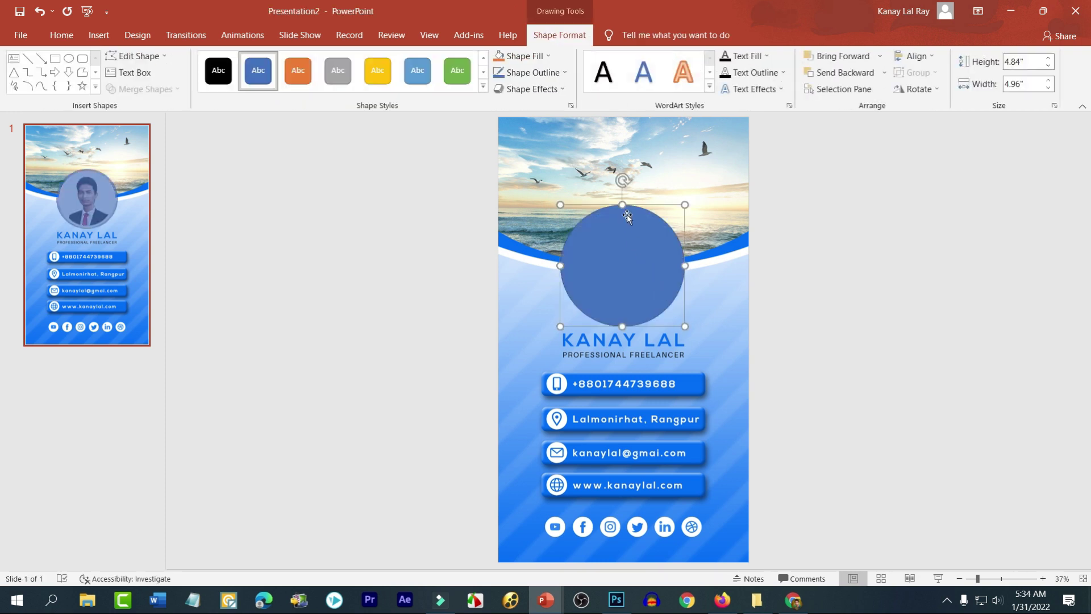
left_click_drag(624, 207, 625, 210)
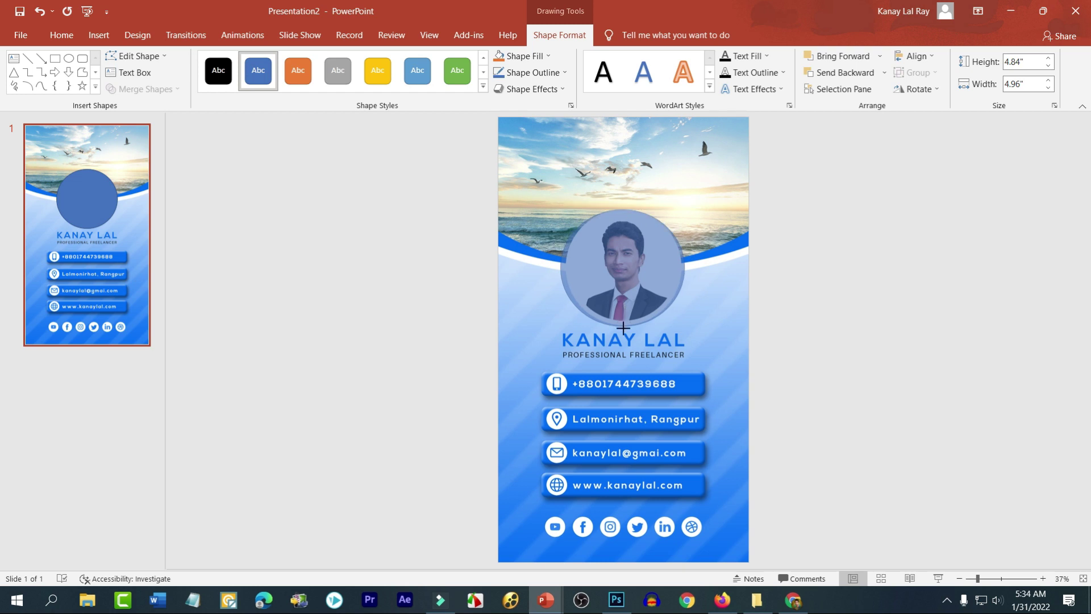
left_click_drag(628, 303, 622, 327)
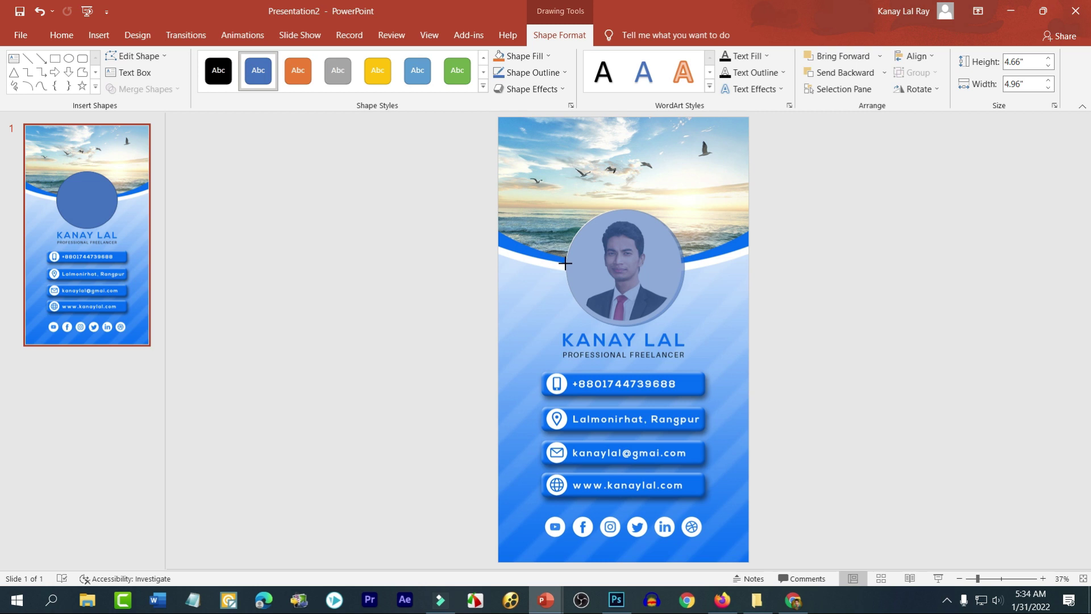
key("ctrl+z")
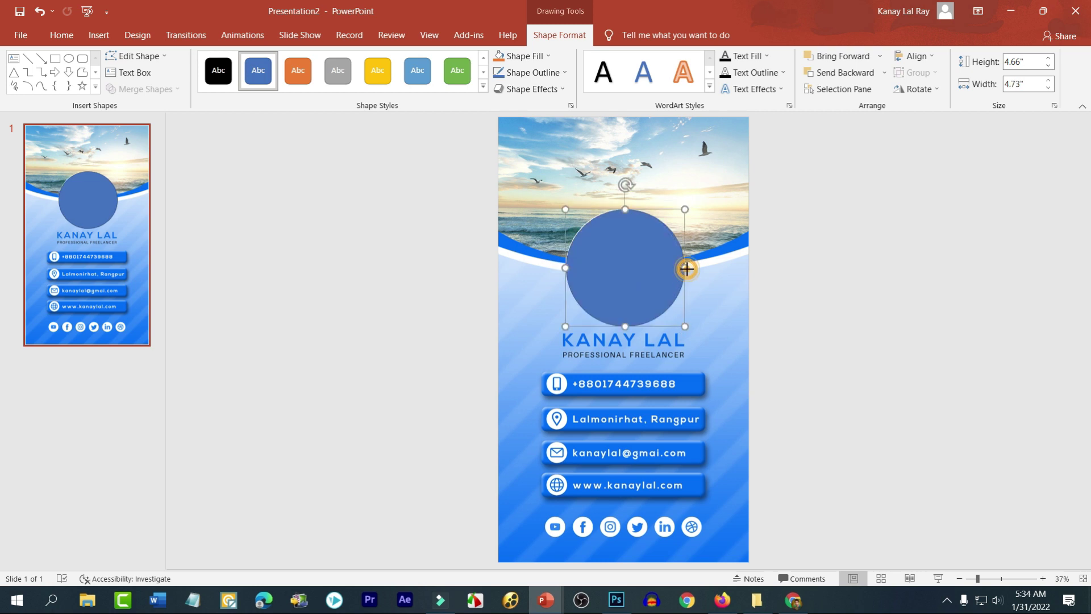
left_click_drag(686, 268, 682, 267)
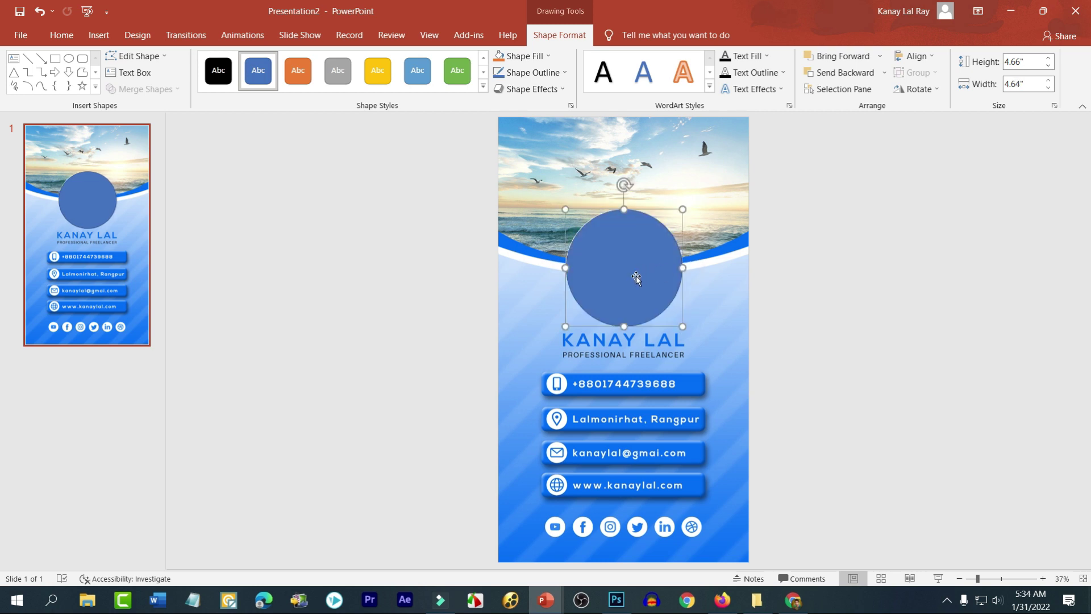
key("ctrl+z")
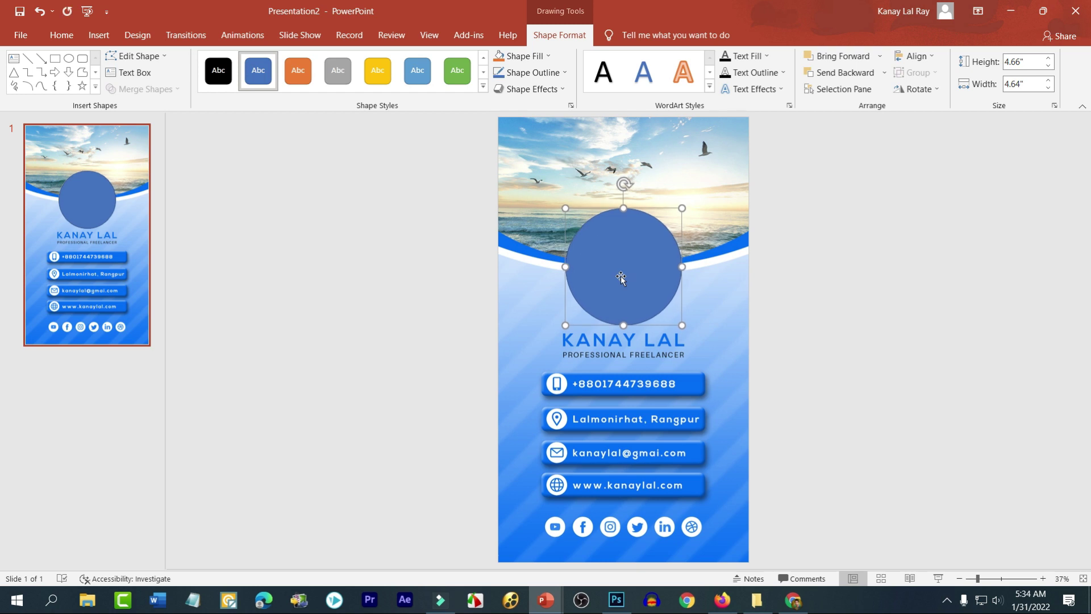
left_click(789, 282)
left_click(641, 279)
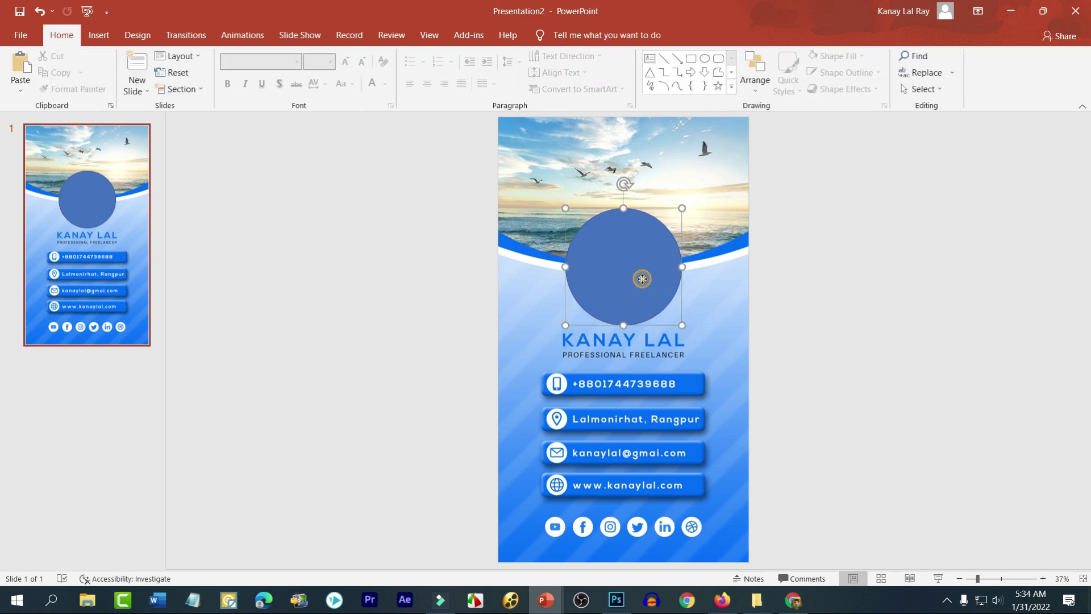
- Open Insert Hyperlink for the blue circle, ready to enter a web address
right_click(622, 251)
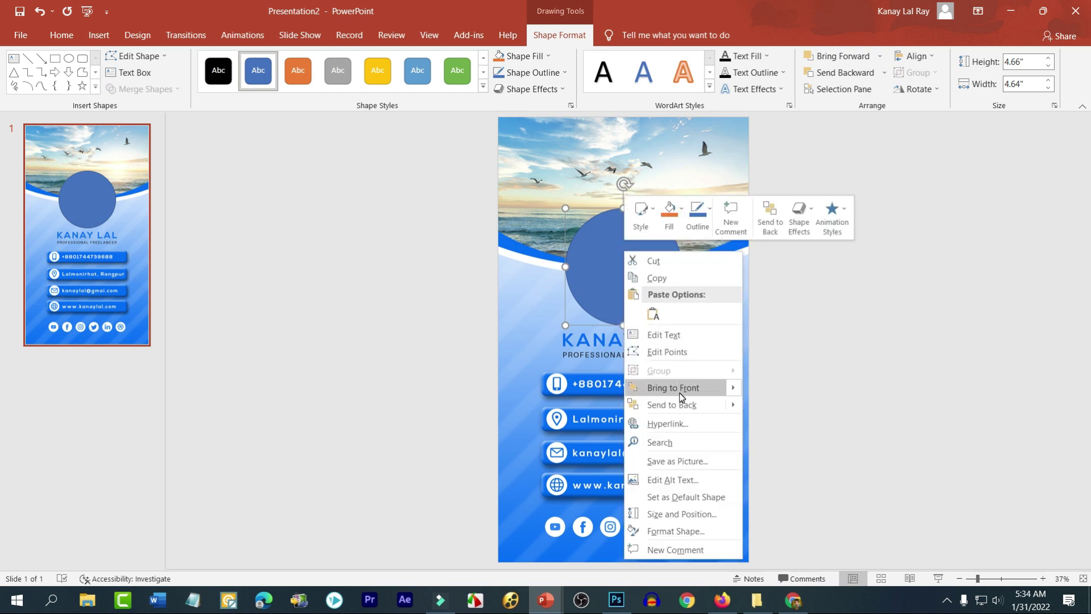
left_click(665, 424)
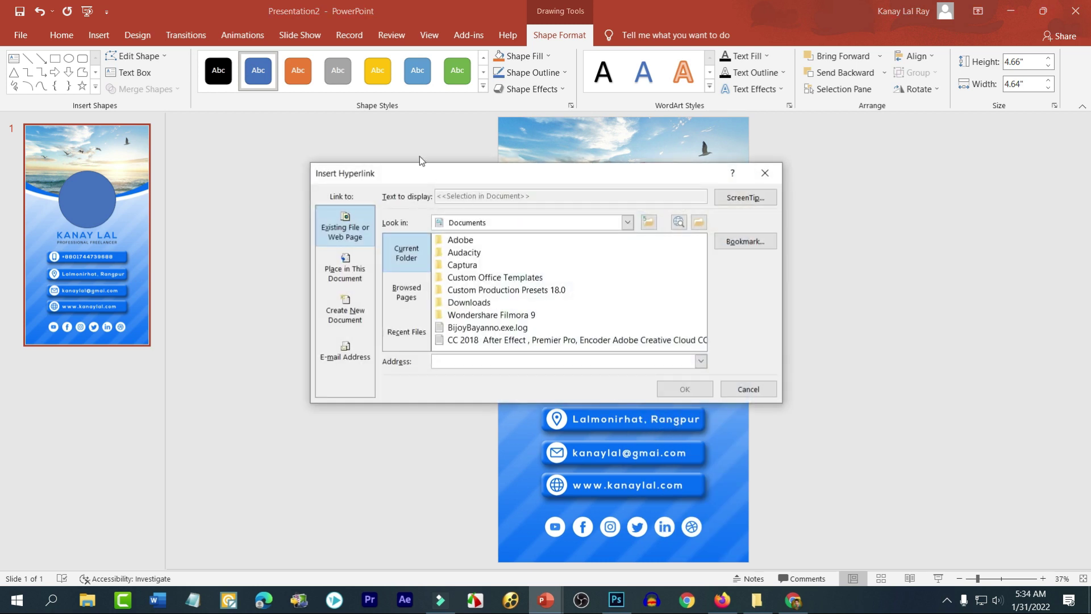
left_click_drag(419, 171, 342, 110)
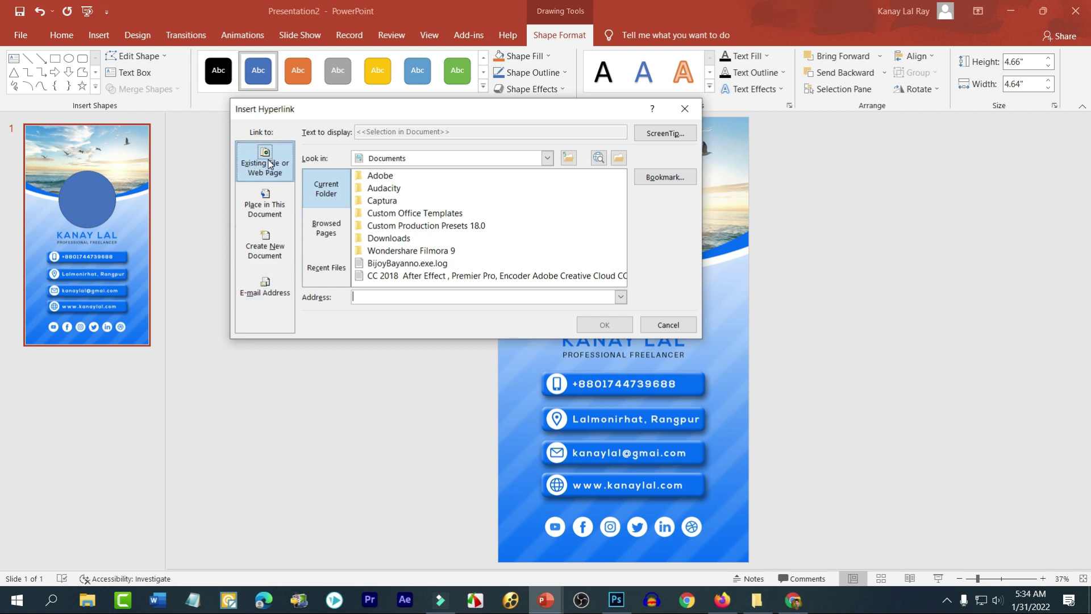
left_click(370, 294)
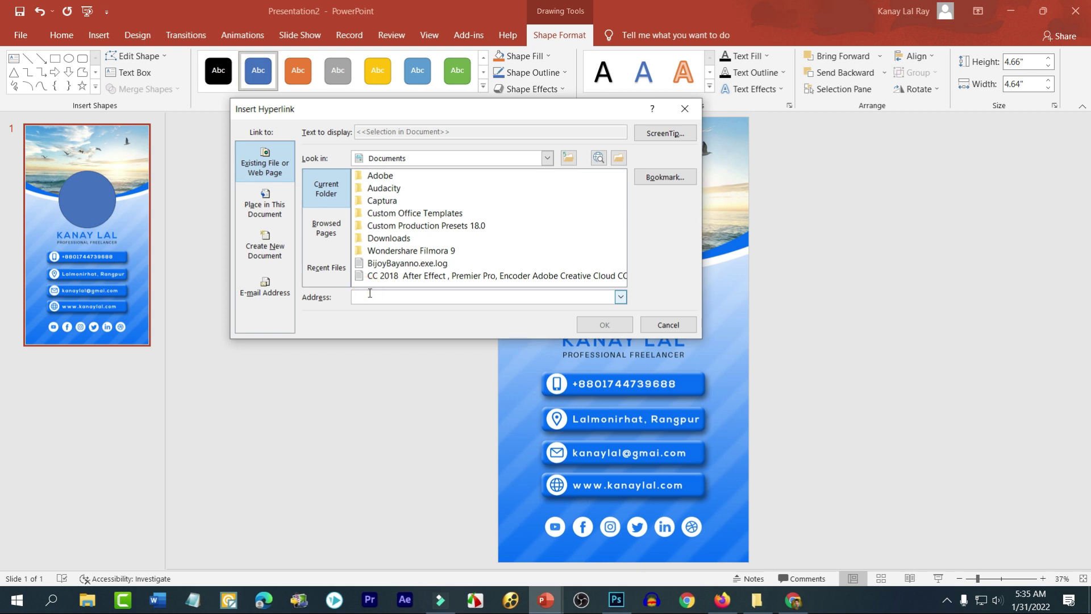
mouse_move(721, 600)
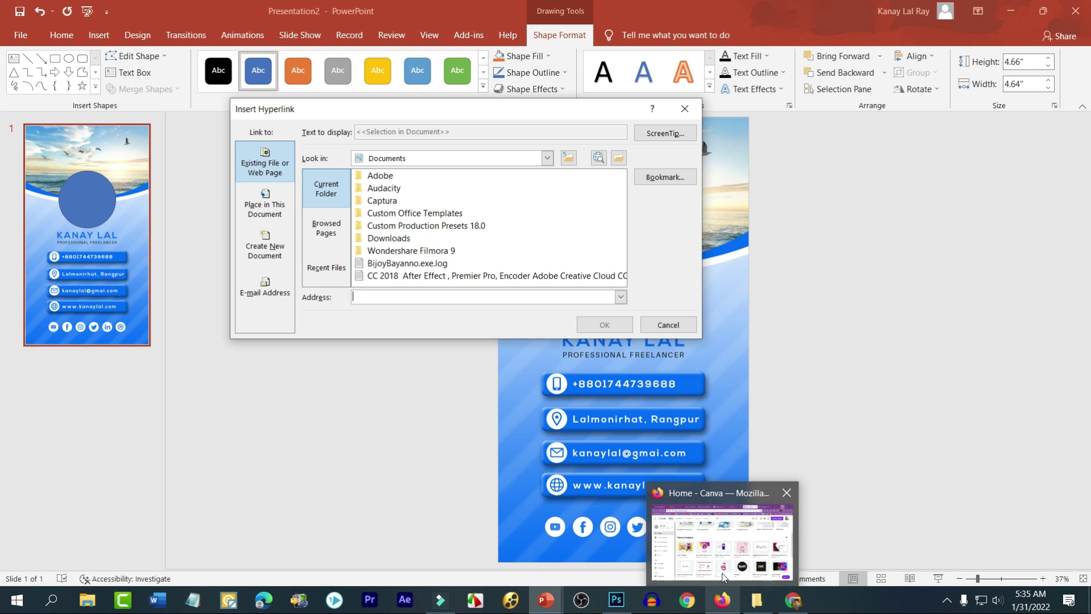
left_click(724, 607)
- Copy the Facebook page's web address from Firefox's address bar
left_click(414, 13)
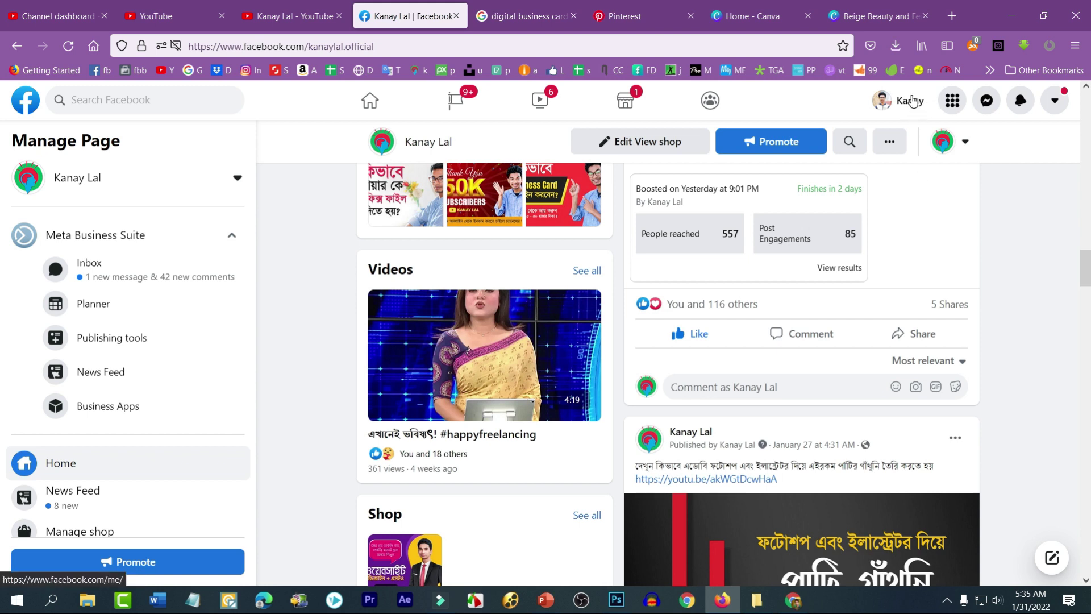
scroll(913, 103, "up", 5)
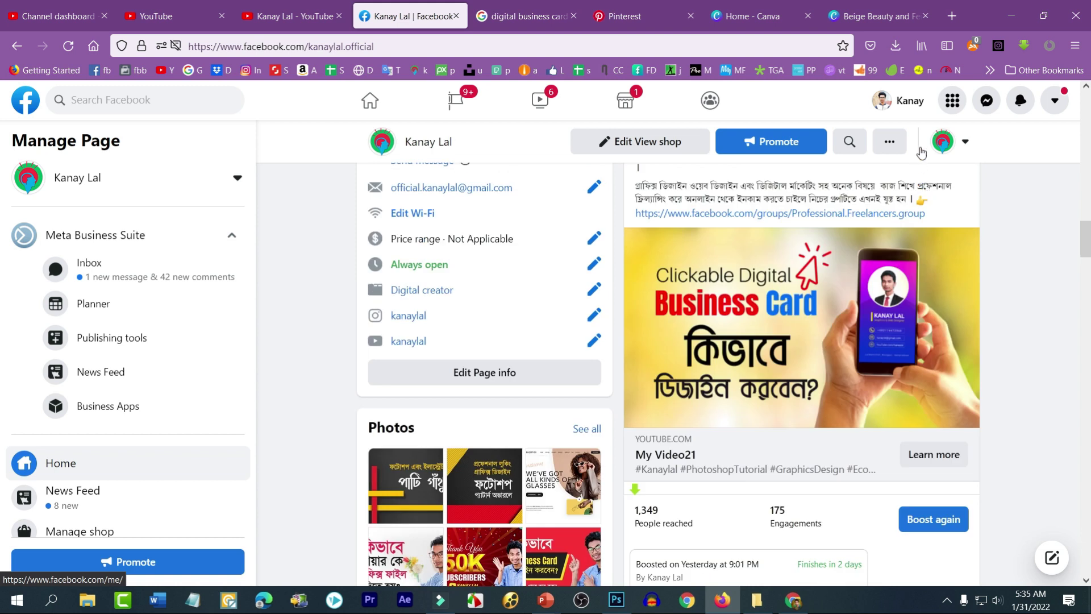
scroll(908, 102, "up", 5)
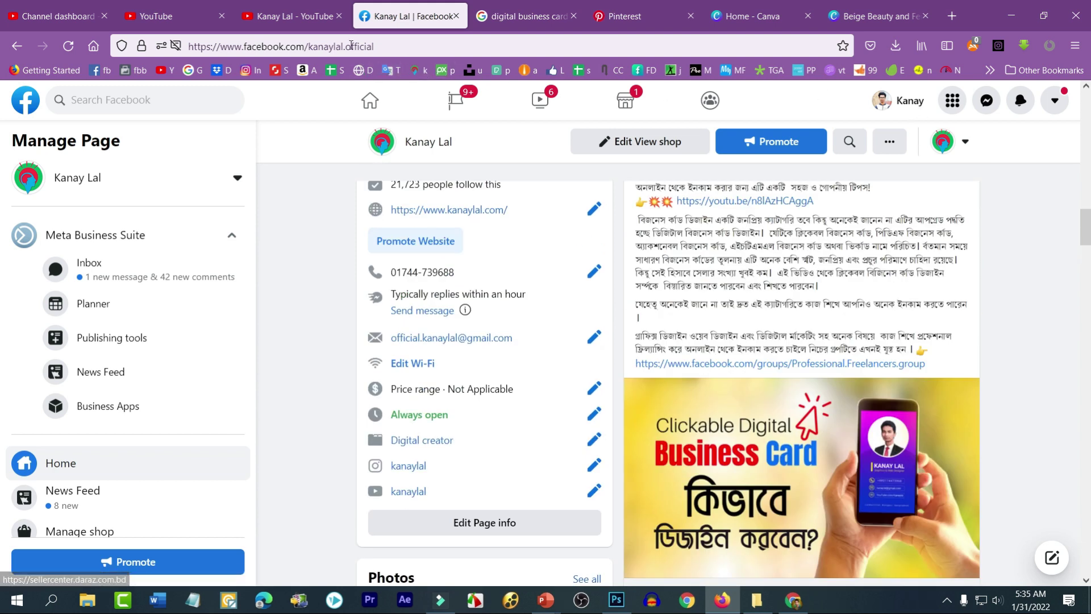
left_click_drag(346, 46, 420, 47)
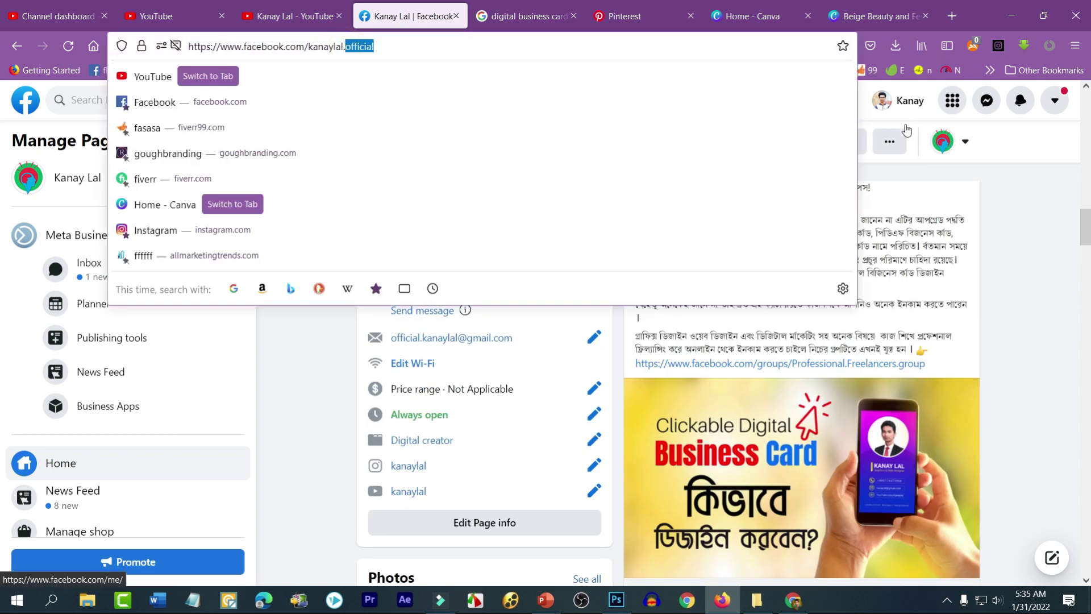
left_click(912, 102)
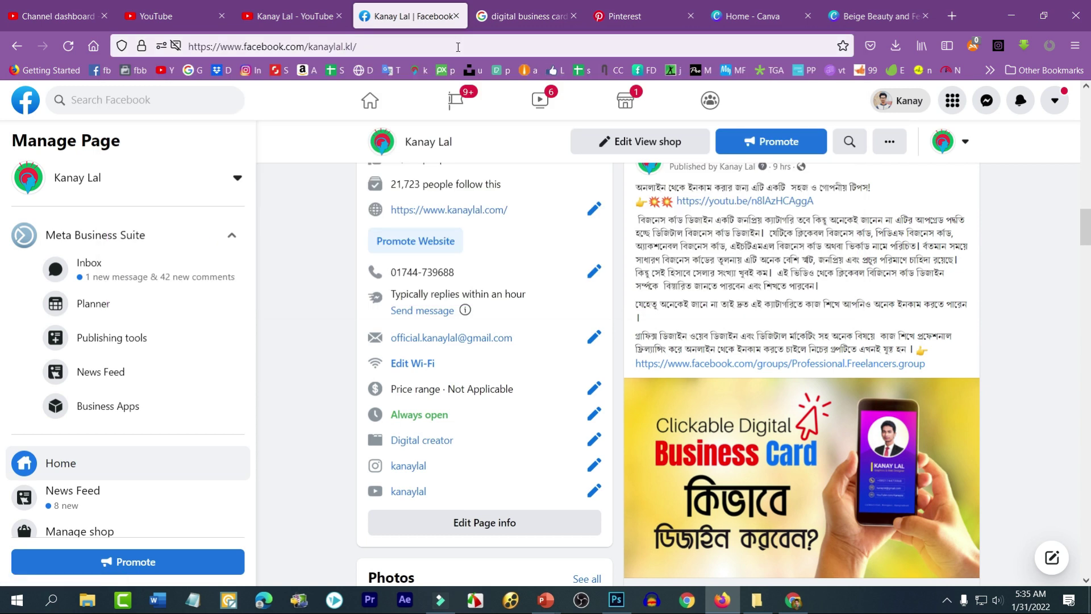
left_click_drag(357, 46, 188, 46)
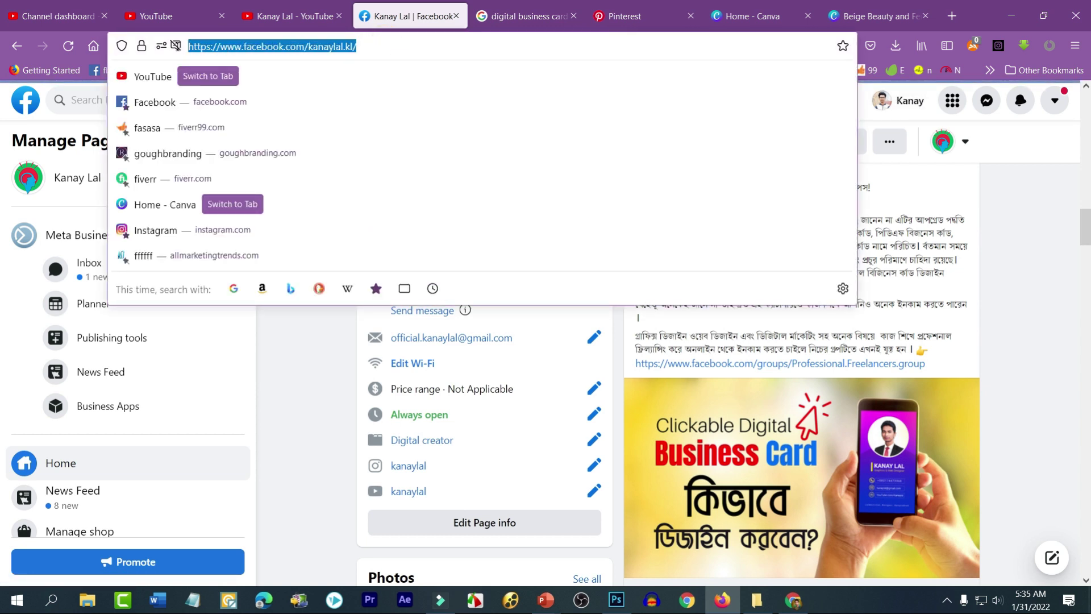
right_click(222, 48)
left_click(245, 130)
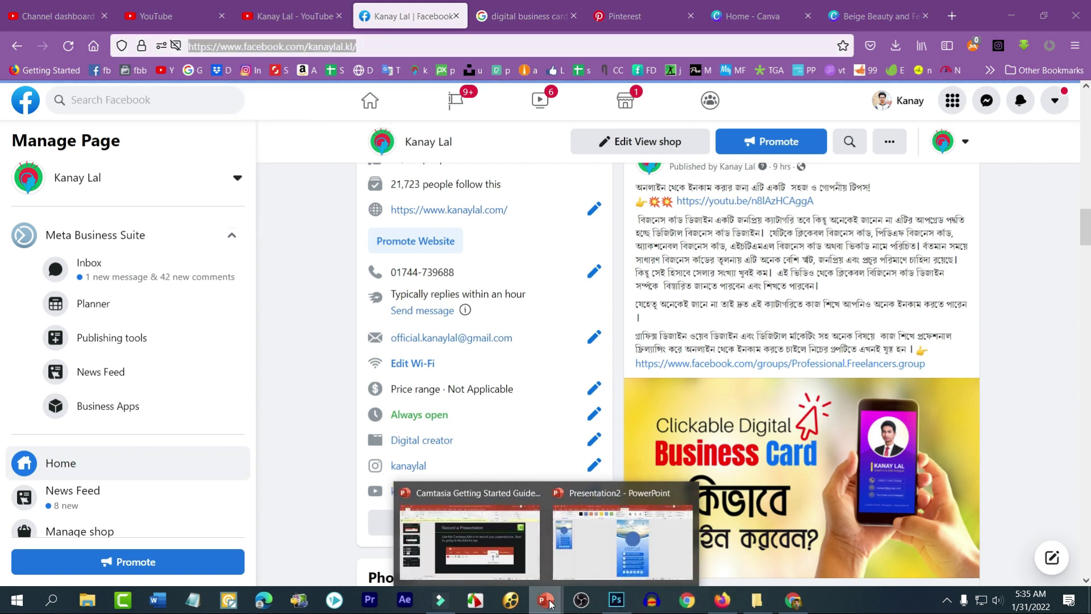
mouse_move(546, 600)
left_click(594, 560)
- Paste the Facebook page address as the circle's hyperlink
right_click(370, 297)
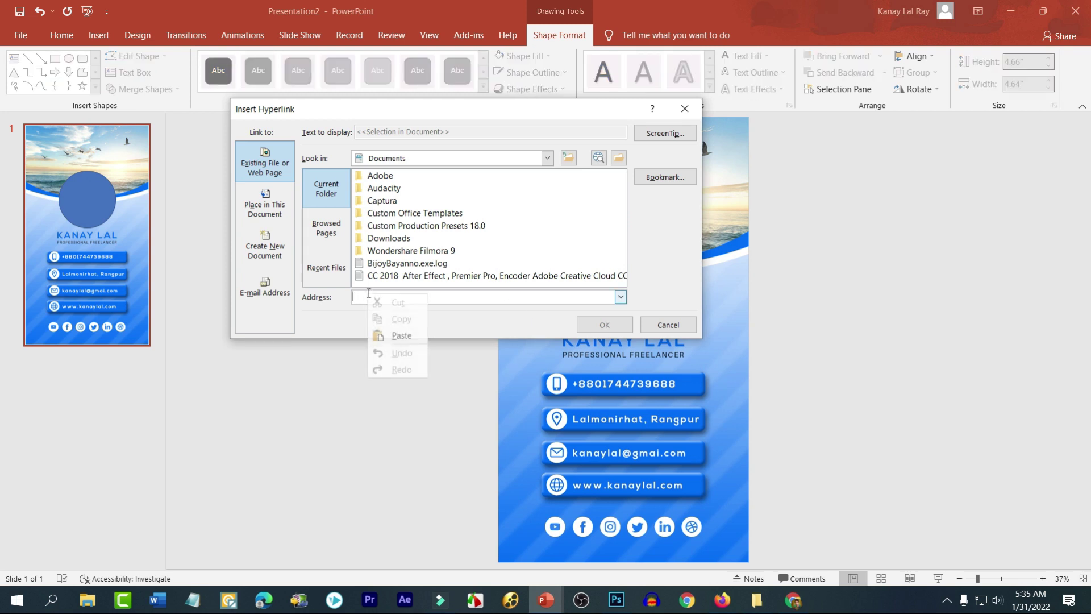
left_click(411, 333)
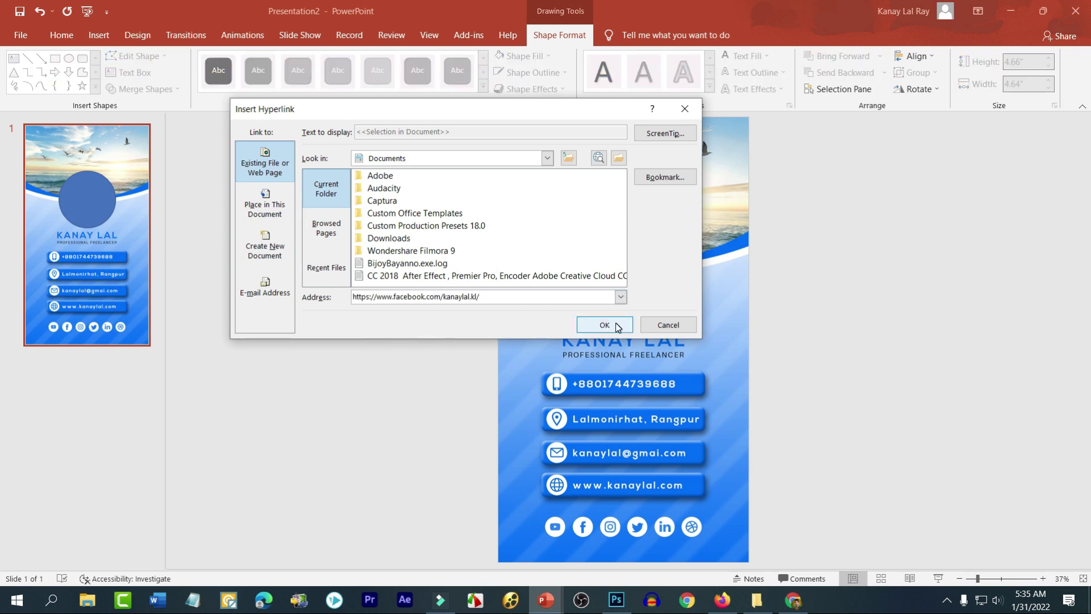
left_click(613, 326)
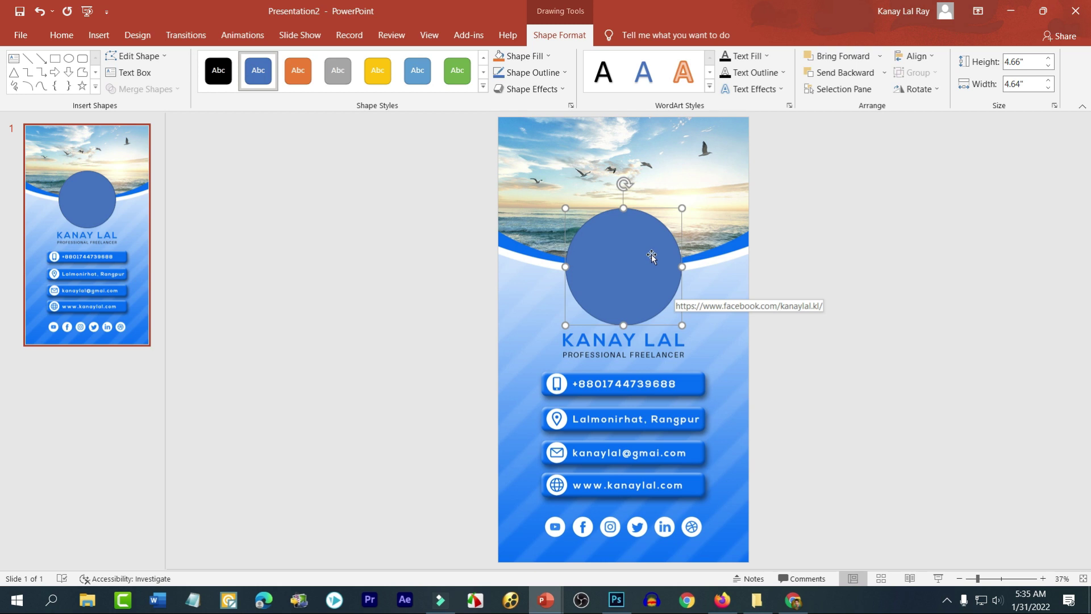
- Set the circle to No Fill and No Outline so the photo shows through
left_click(549, 58)
left_click(525, 180)
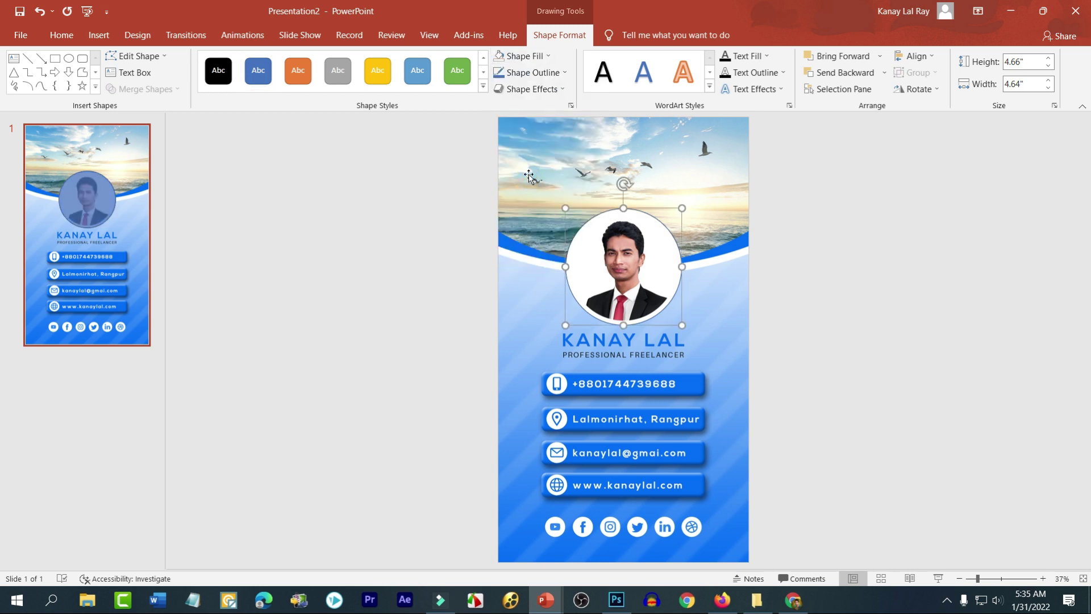
left_click(561, 77)
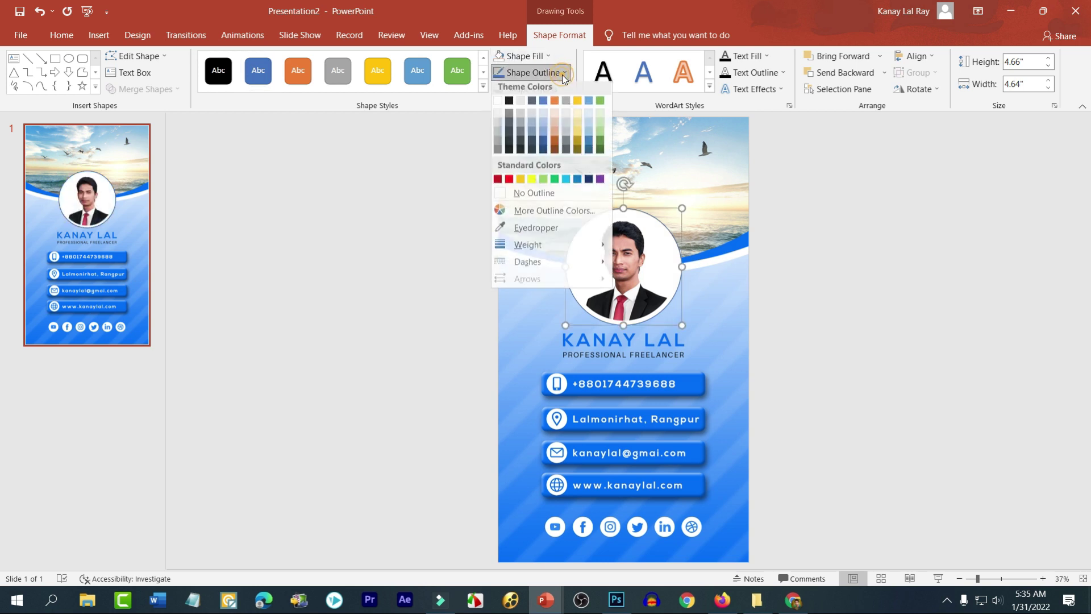
left_click(537, 200)
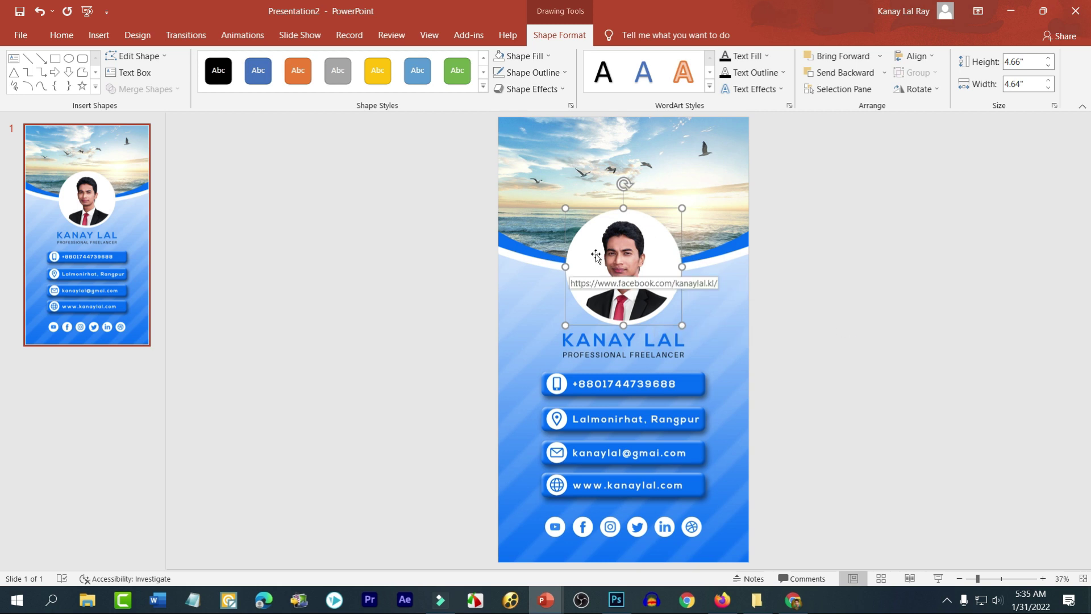
left_click(770, 278)
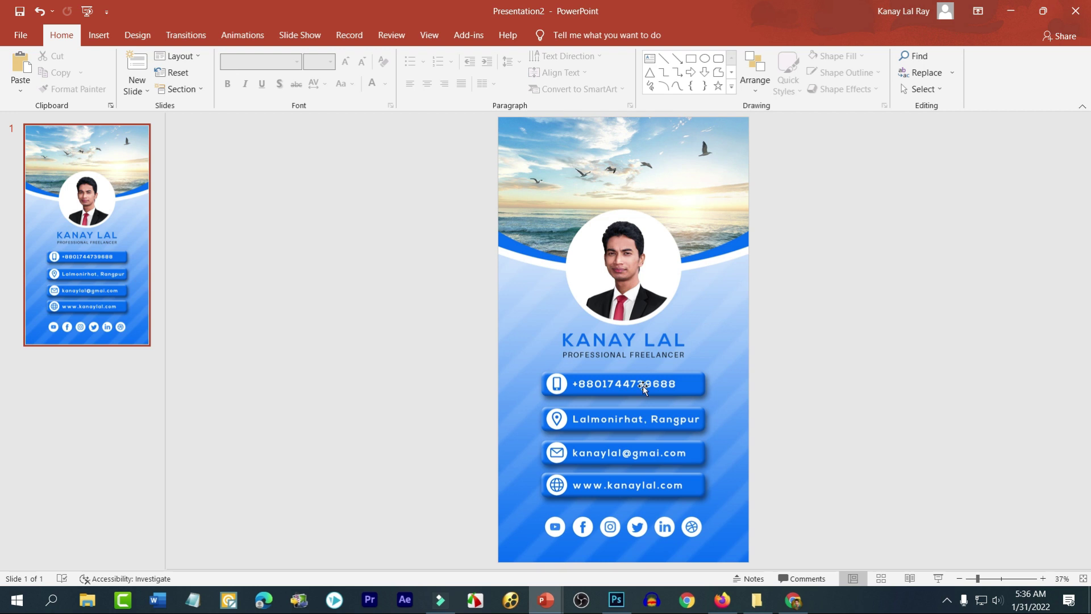
- Draw a rectangle covering the phone-number bar
left_click(692, 59)
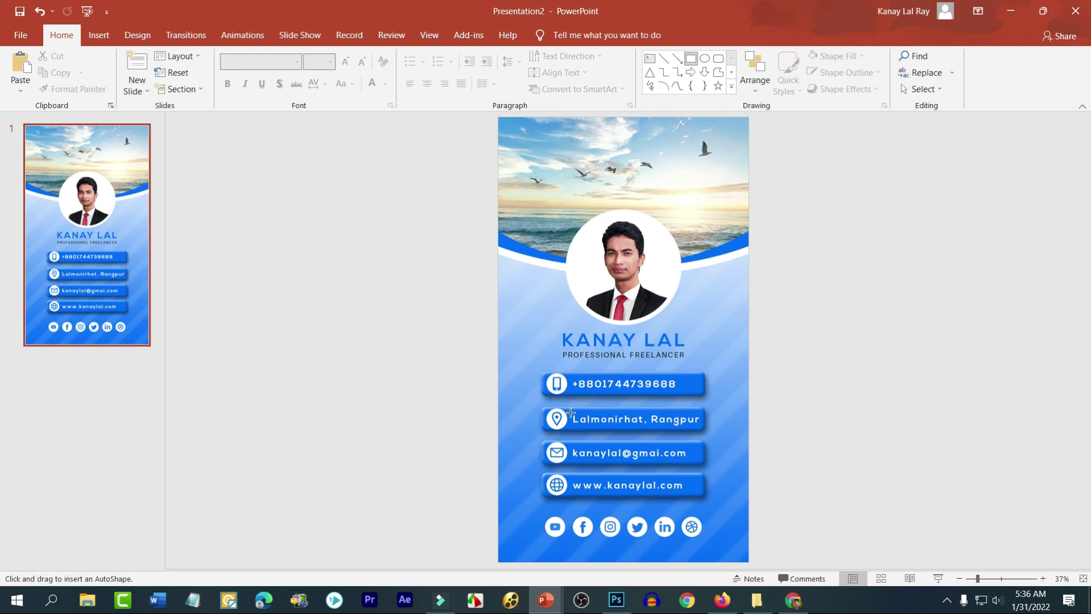
left_click_drag(537, 369, 707, 398)
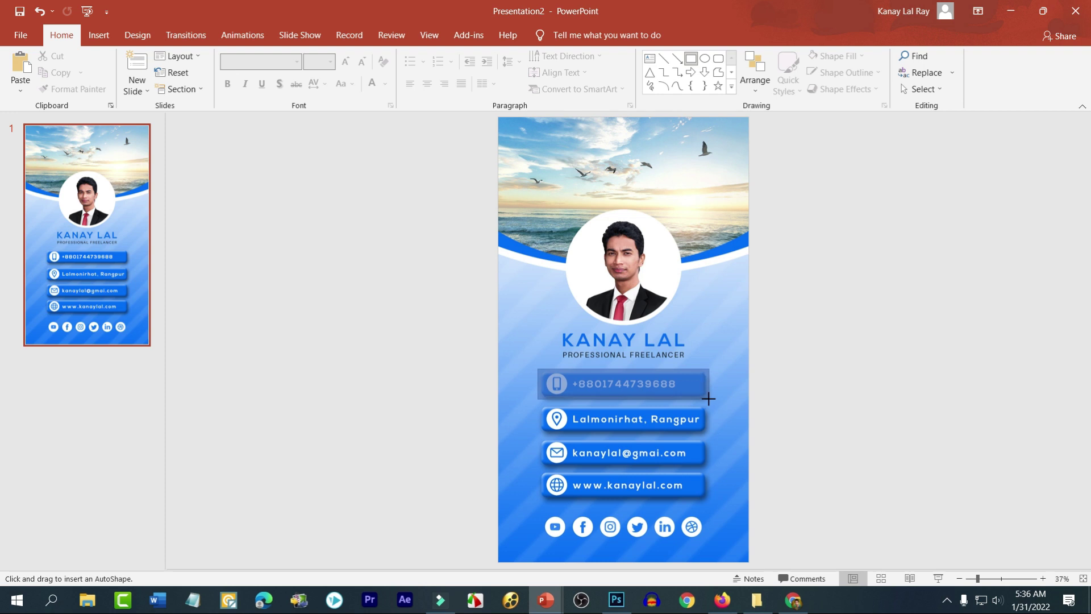
left_click_drag(707, 398, 709, 398)
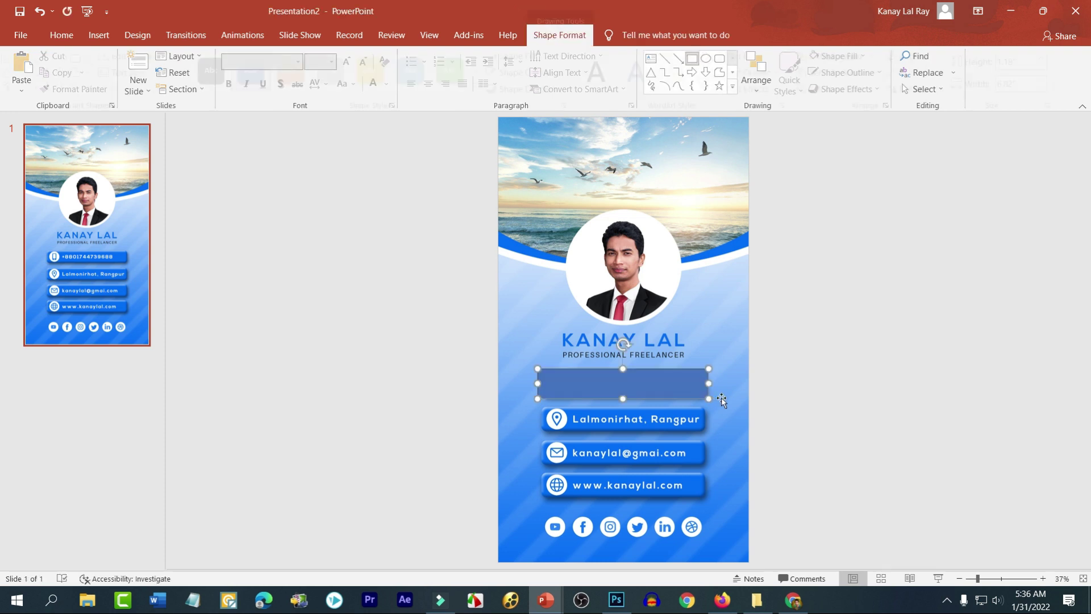
- Hyperlink the rectangle to the phone number as a tel: call link
right_click(666, 388)
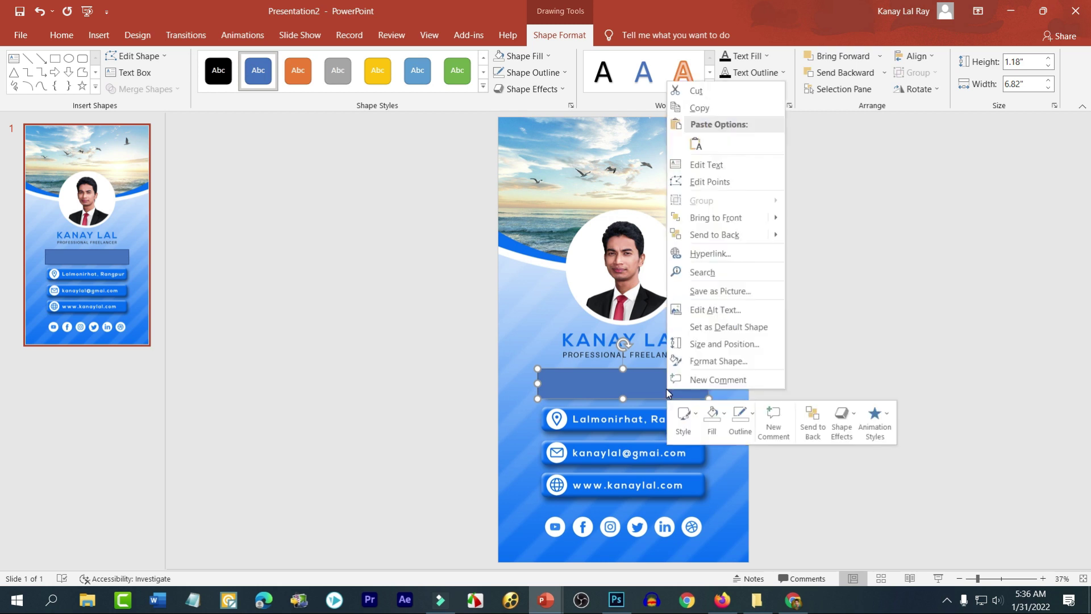
left_click(712, 257)
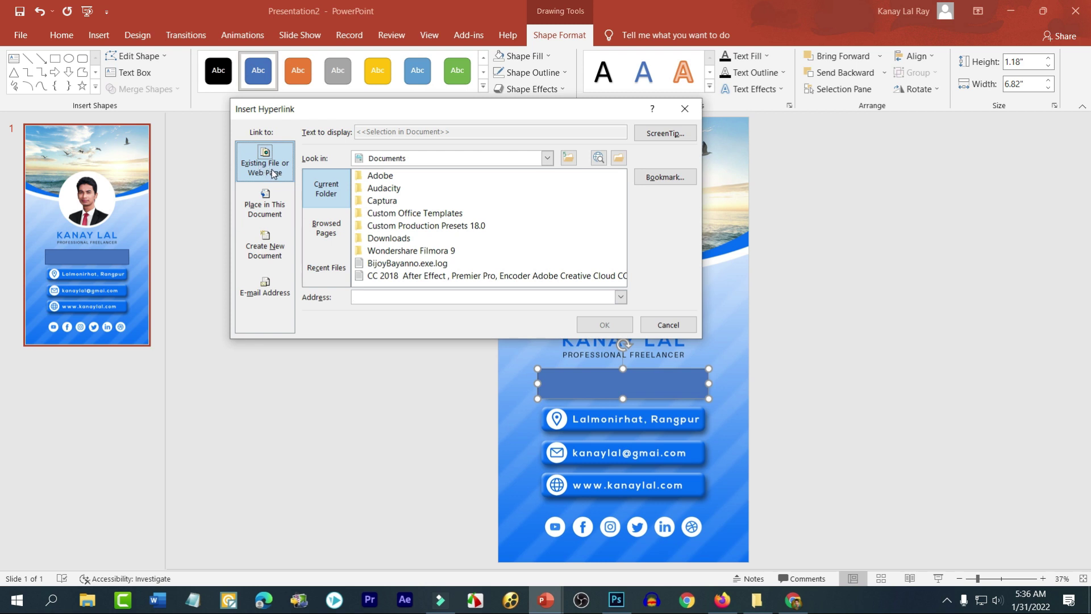
left_click(374, 296)
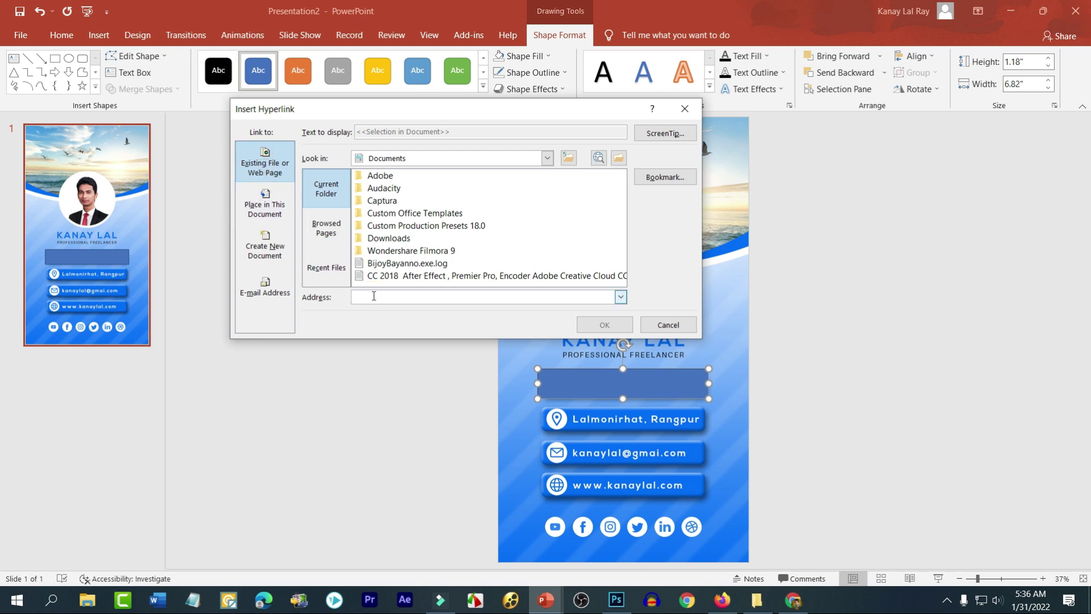
key("ctrl+v")
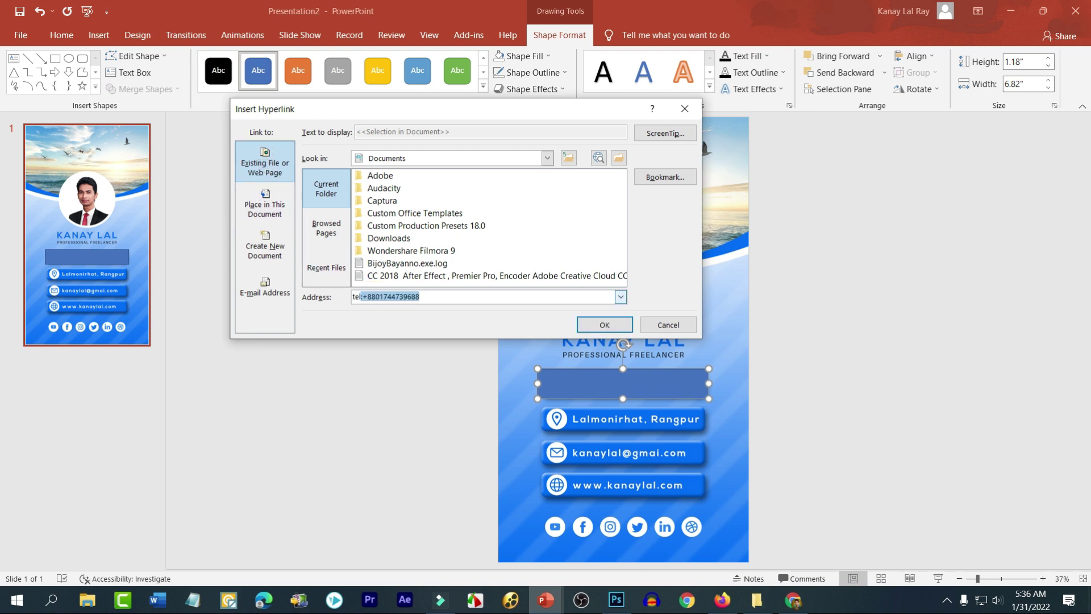
left_click(364, 297)
left_click(362, 296)
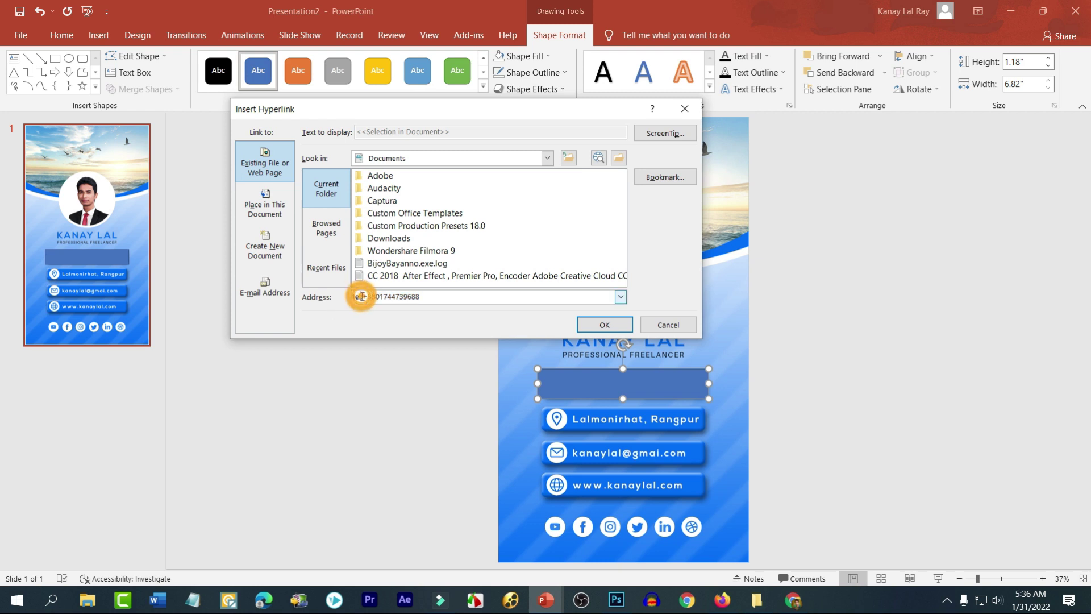
left_click(364, 297)
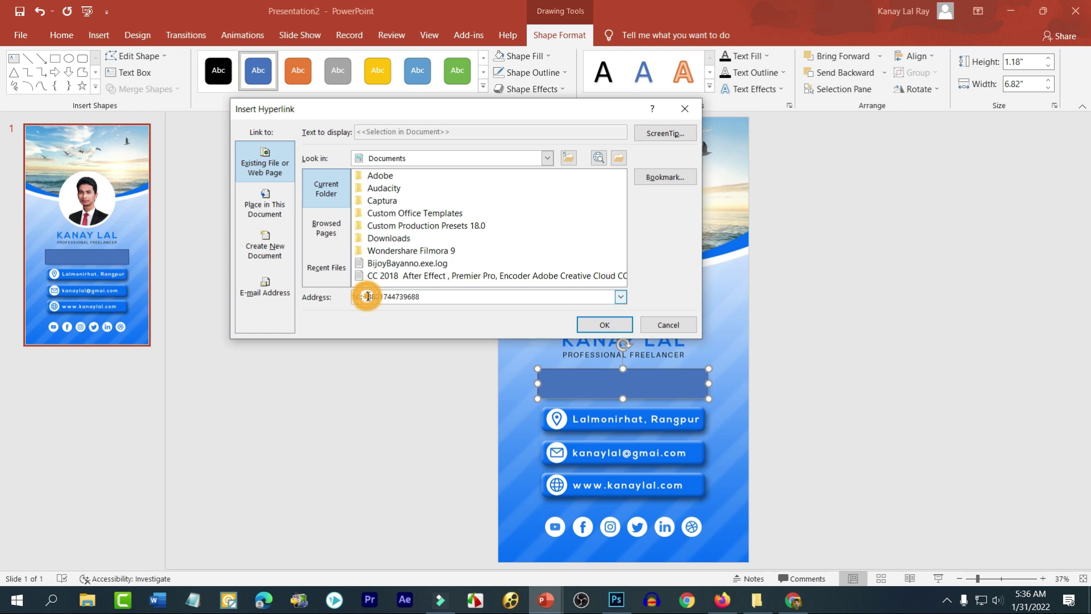
mouse_move(364, 296)
left_mouse_down()
mouse_move(429, 303)
mouse_move(347, 291)
left_mouse_up()
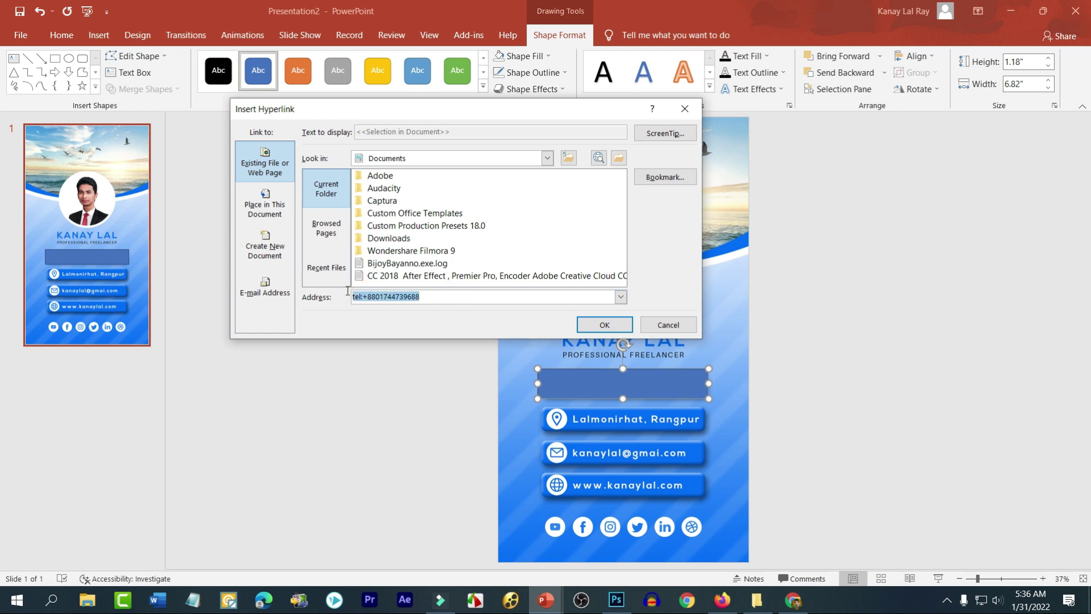
left_click(606, 325)
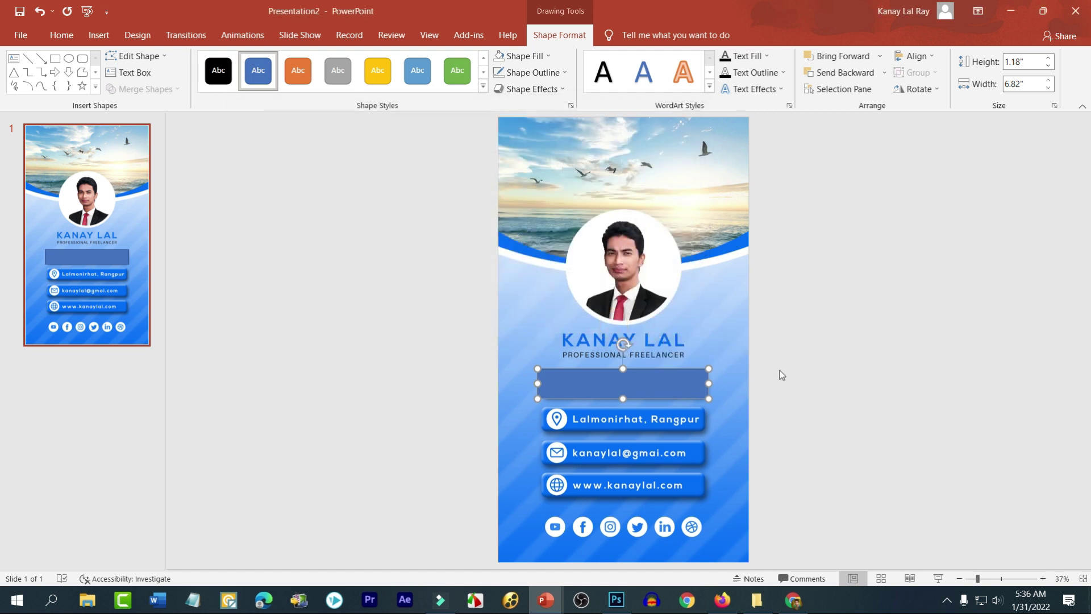
- Give the phone rectangle No Fill and No Outline to make it invisible
right_click(679, 380)
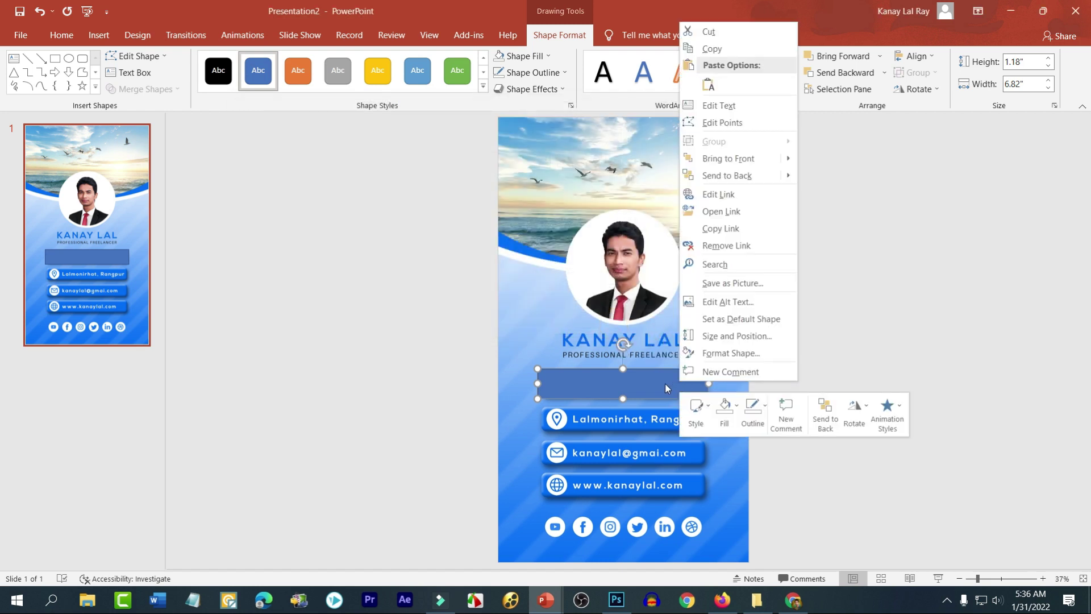
left_click(737, 407)
left_click(742, 302)
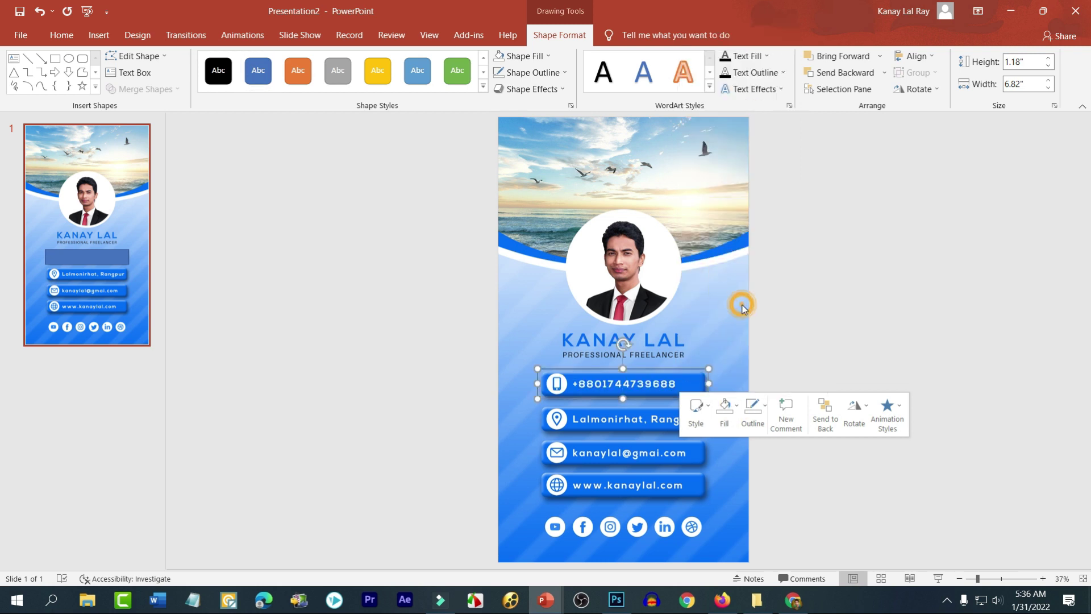
left_click(756, 404)
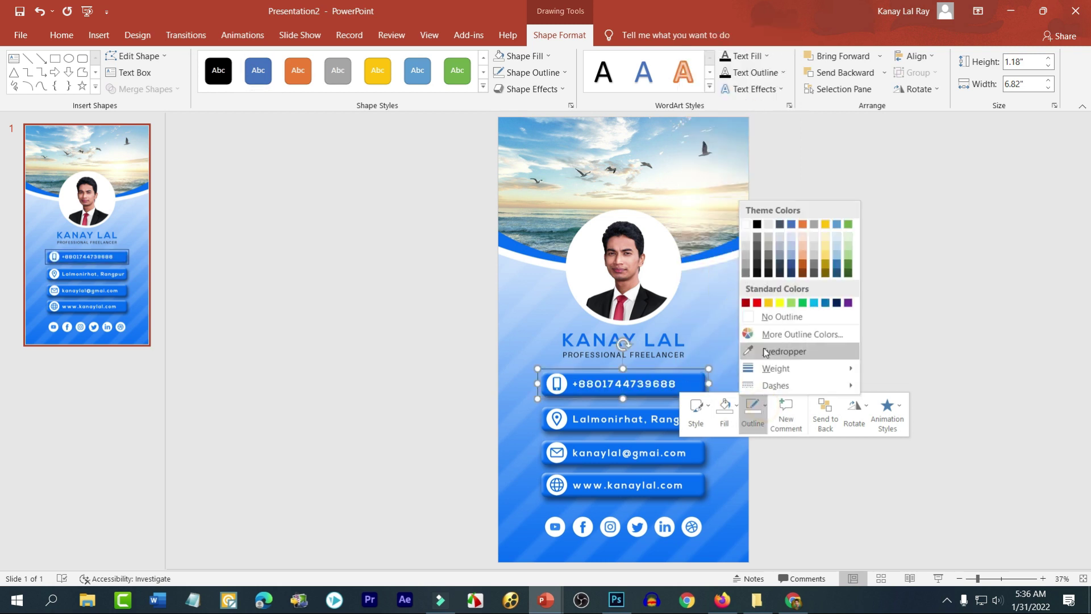
left_click(761, 315)
left_click(862, 471)
left_click(639, 419)
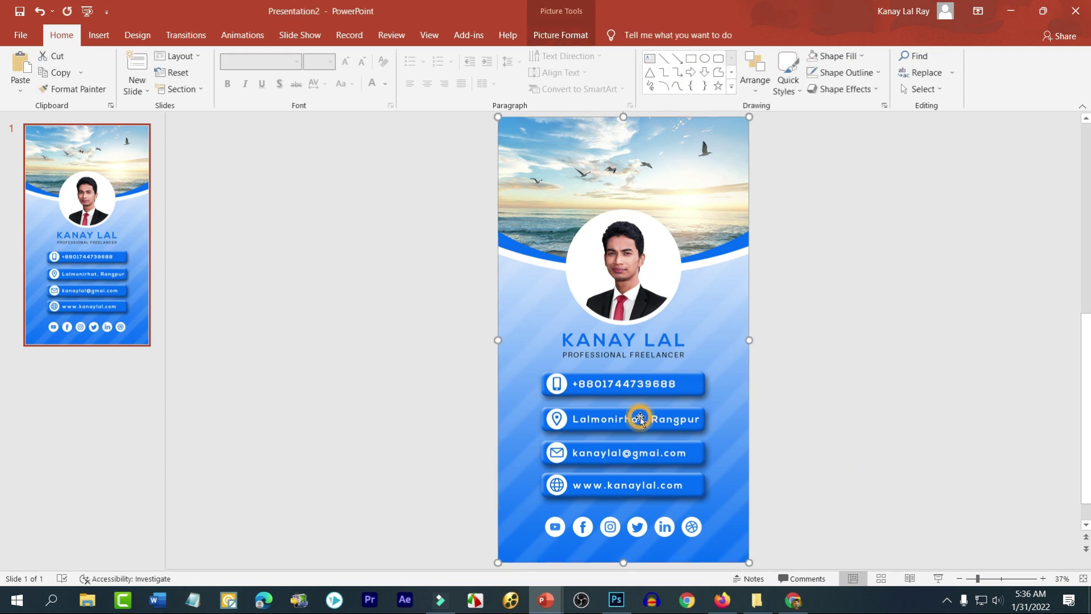
left_click(691, 58)
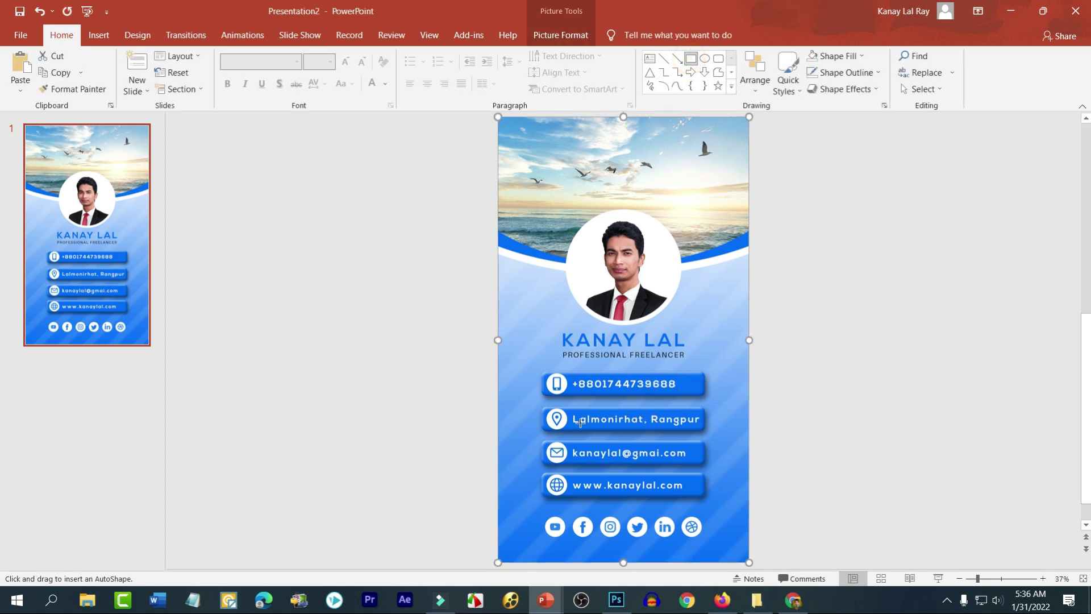
- Draw a rectangle over the location bar and copy it onto the email and website bars
left_click_drag(538, 405, 709, 434)
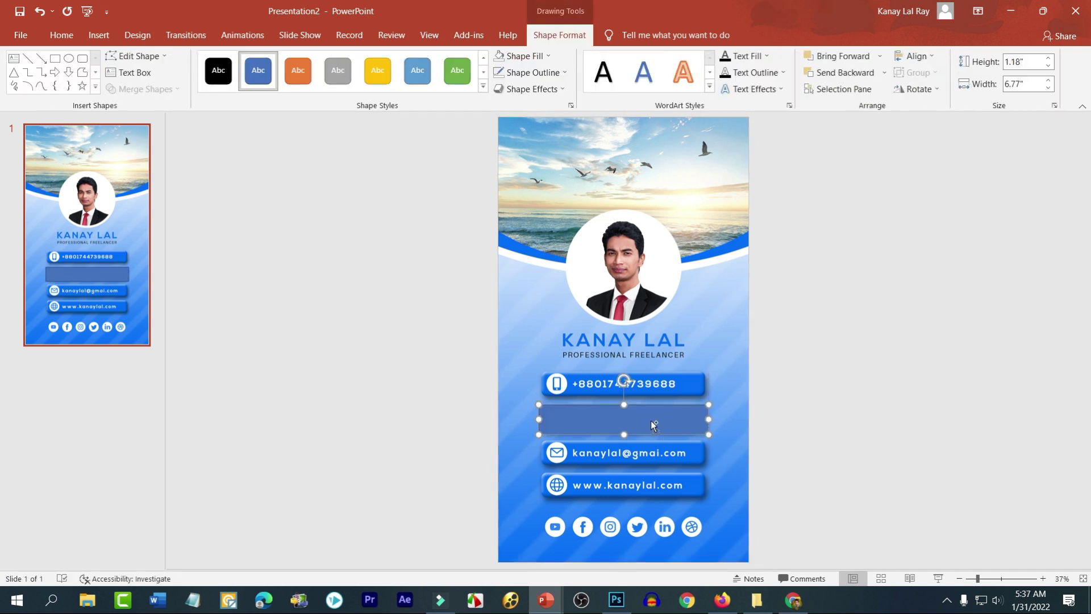
left_click_drag(649, 424, 653, 459)
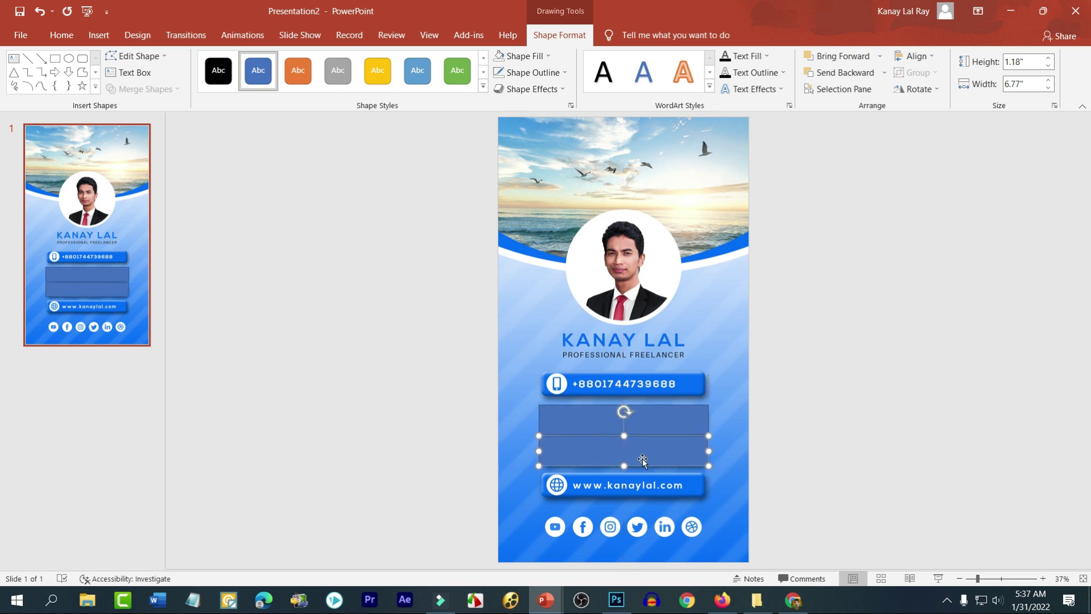
key("ctrl+Down")
key("ctrl+Down")
key("ctrl+Down")
left_click_drag(630, 446, 628, 482)
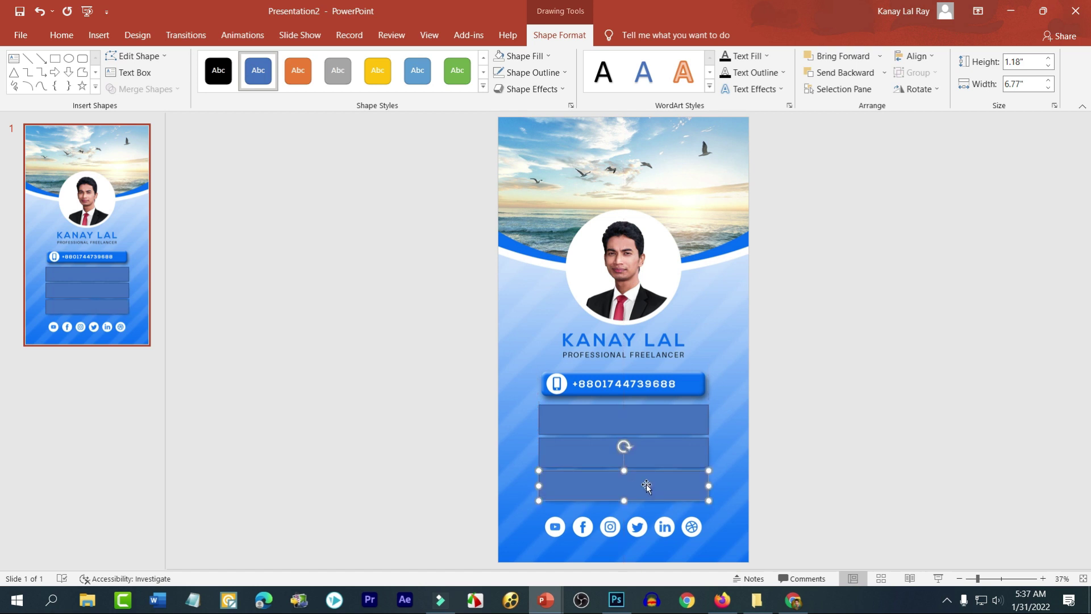
left_click(820, 463)
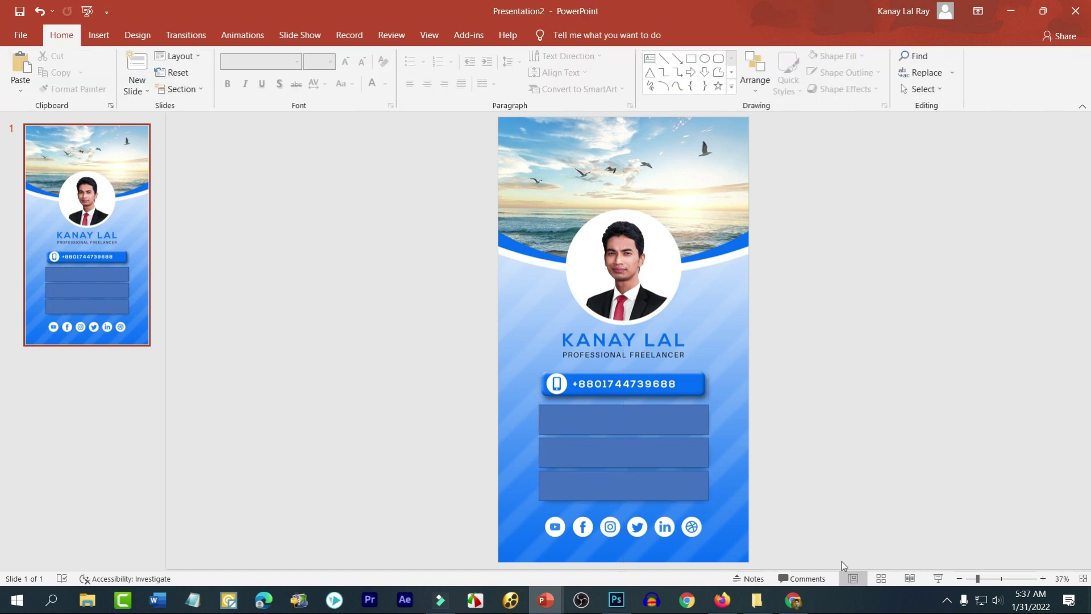
left_click_drag(977, 578, 984, 577)
left_click(991, 578)
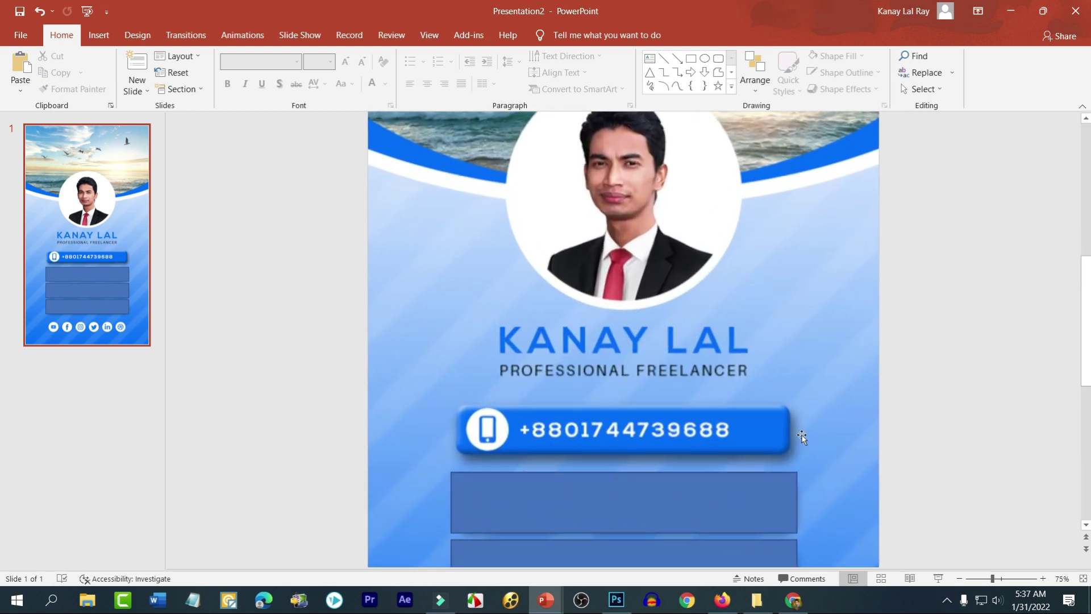
- Draw a circle over the YouTube icon and copy it onto the Facebook, Instagram and Twitter icons
scroll(763, 414, "down", 2)
scroll(759, 414, "down", 3)
scroll(759, 416, "down", 1)
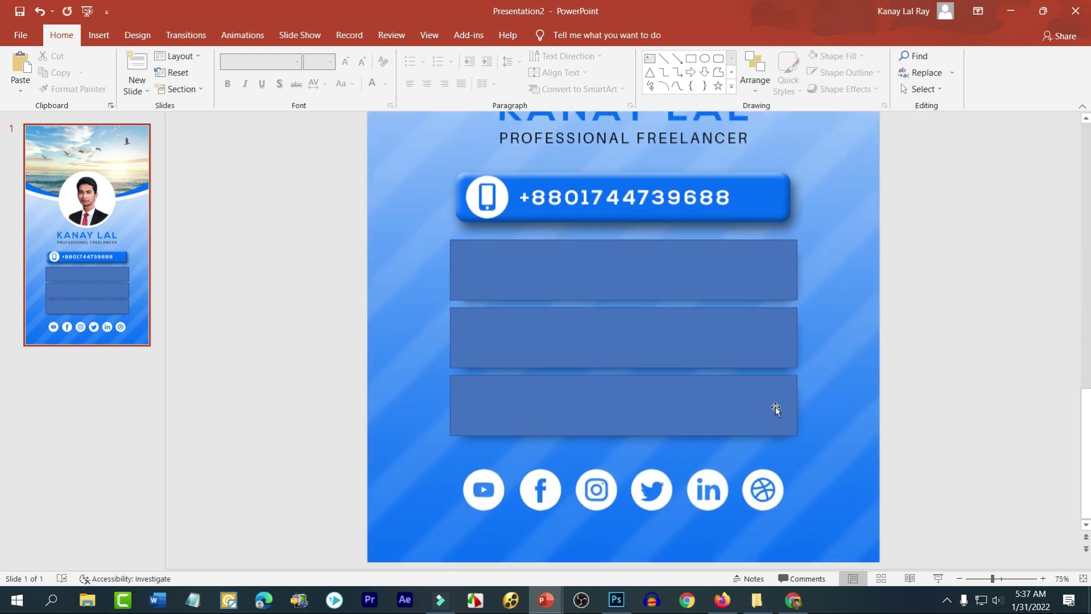
left_click(704, 59)
mouse_move(463, 470)
left_mouse_down()
mouse_move(512, 511)
mouse_move(482, 494)
left_mouse_up()
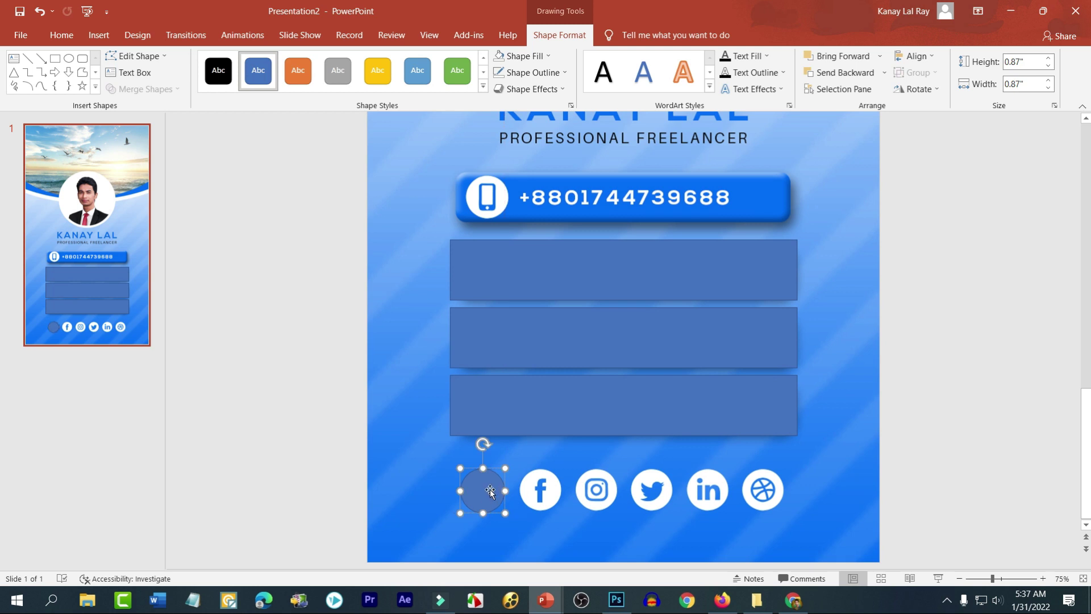
left_click_drag(490, 492, 517, 490)
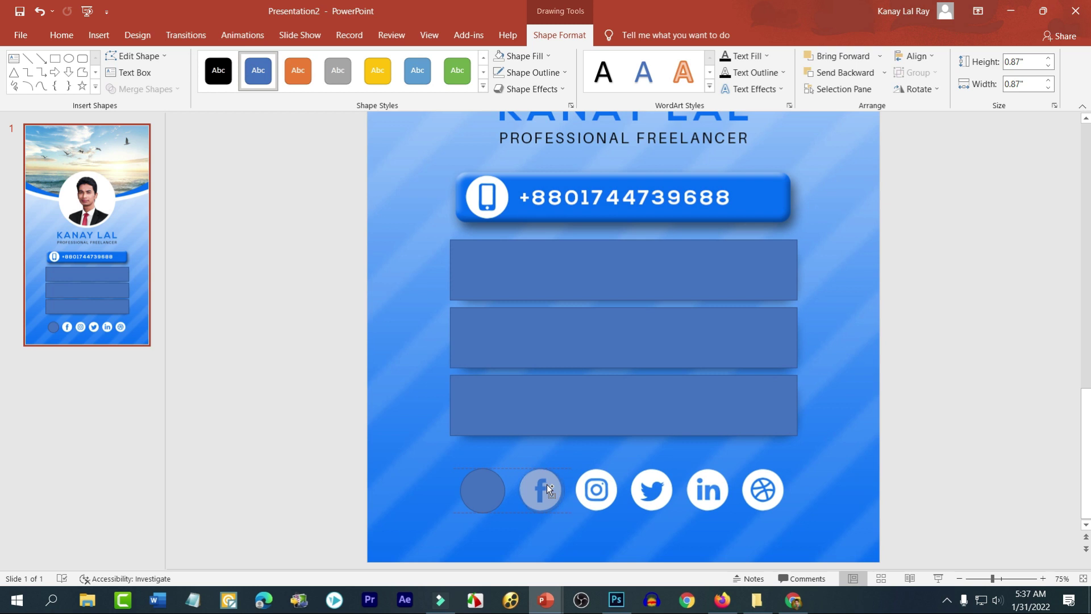
left_click_drag(546, 484, 598, 485)
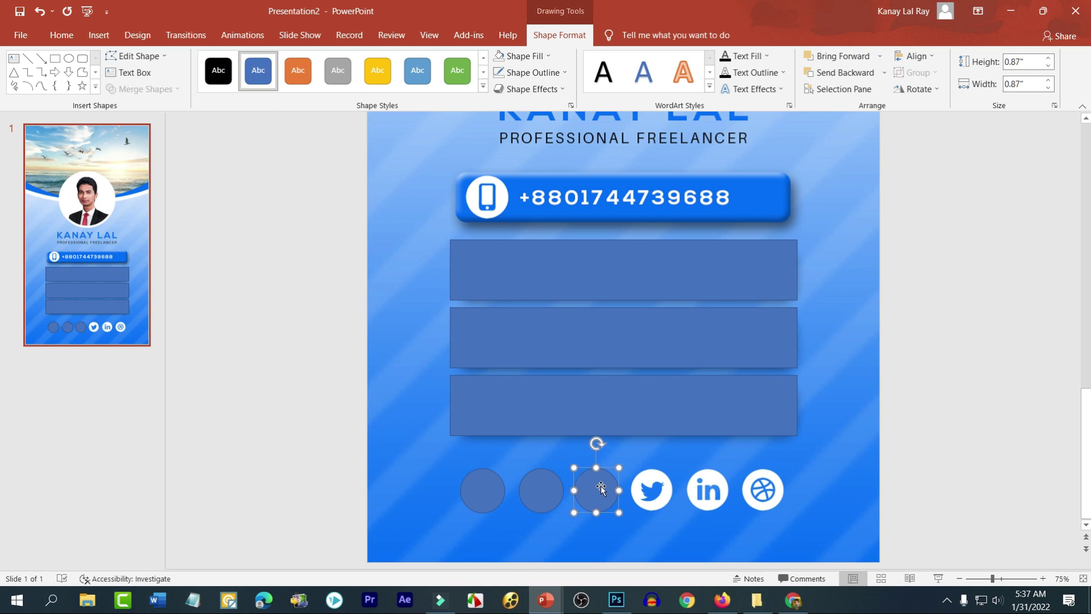
left_click_drag(604, 490, 765, 488)
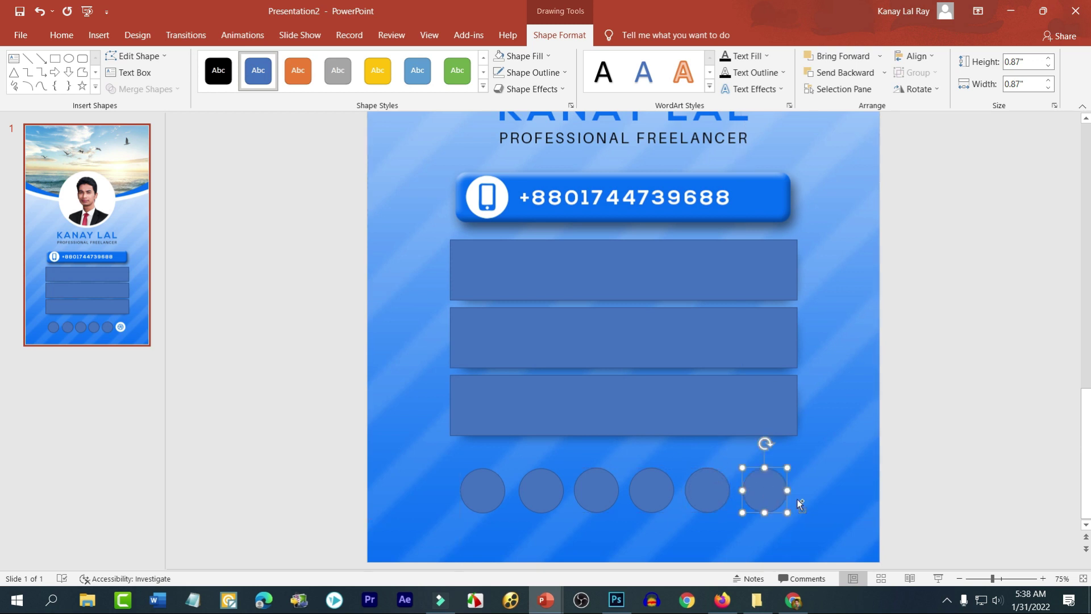
- Align the top blue rectangle squarely with the location bar
left_click(939, 448)
left_click(603, 266)
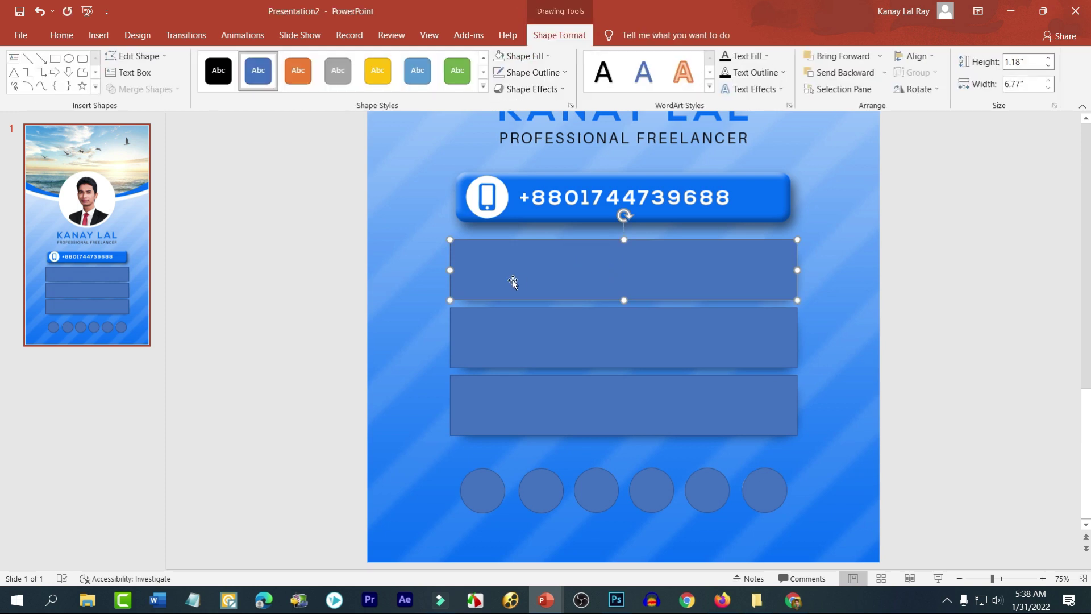
left_click_drag(600, 268, 588, 266)
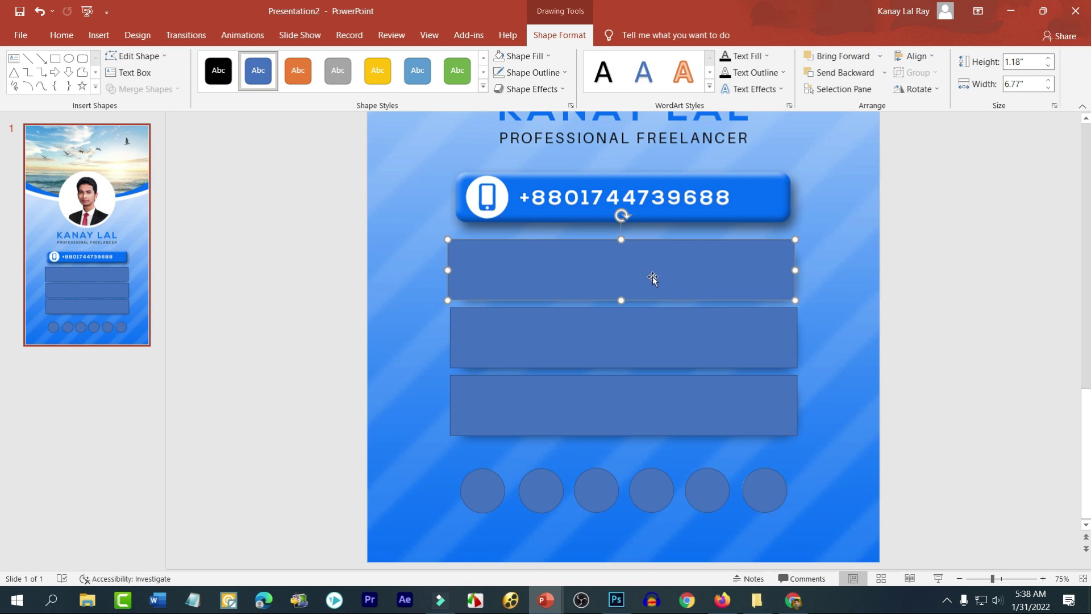
- Search Google for 'lalmonirhat' in a new Firefox tab and open the district map
left_click(726, 602)
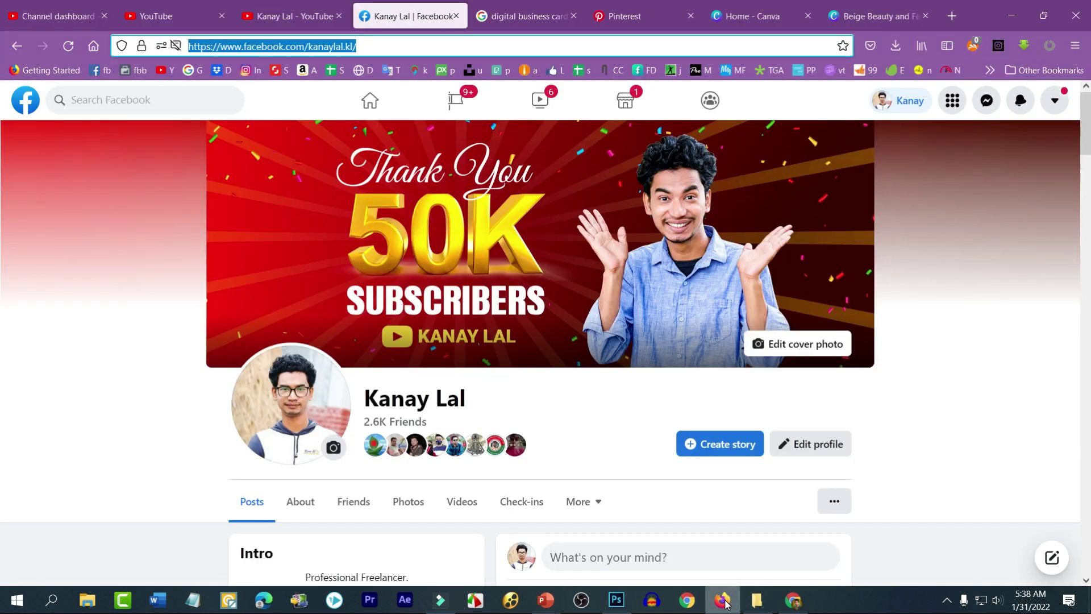
left_click(951, 16)
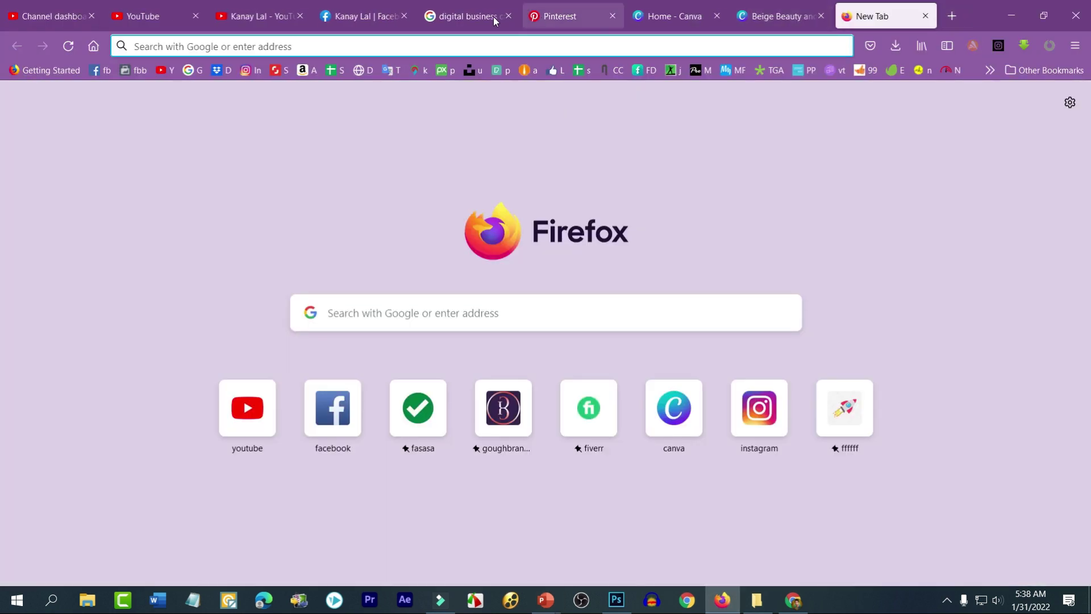
left_click(460, 39)
type("la")
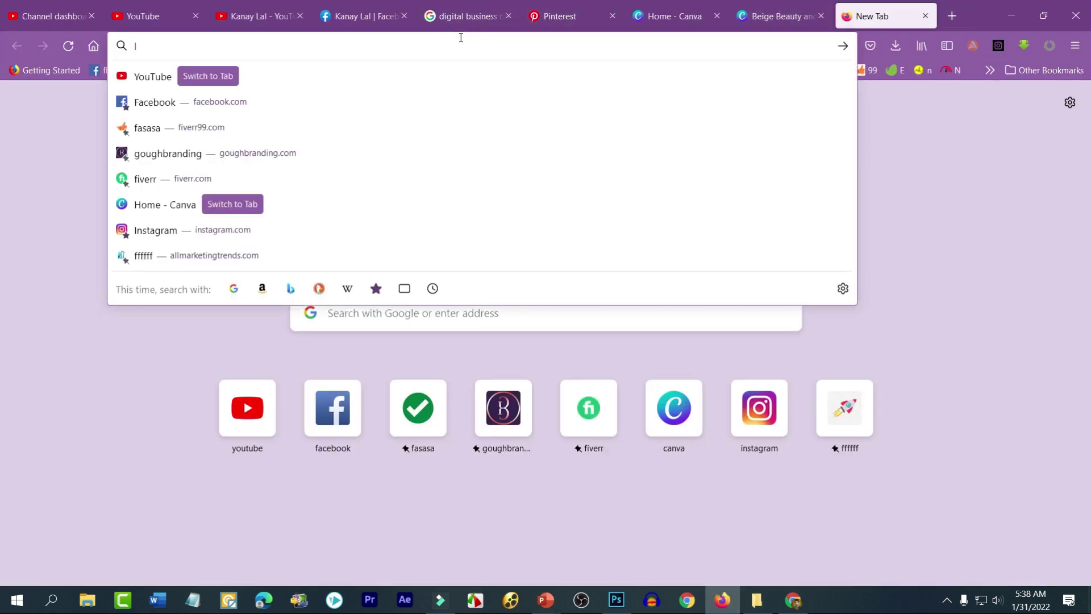
type("lm")
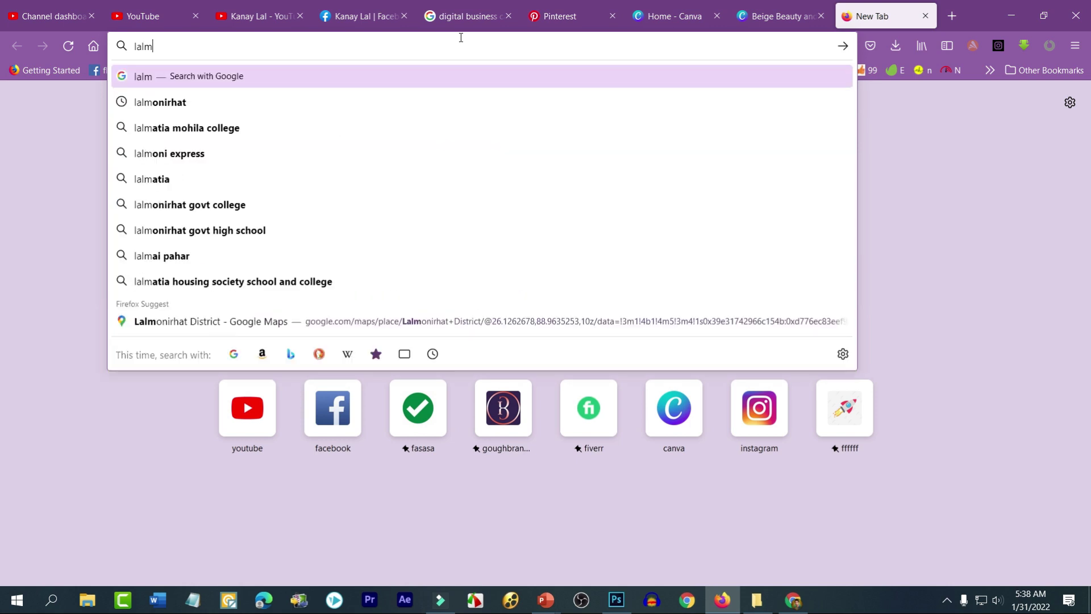
type("i")
key("BackSpace")
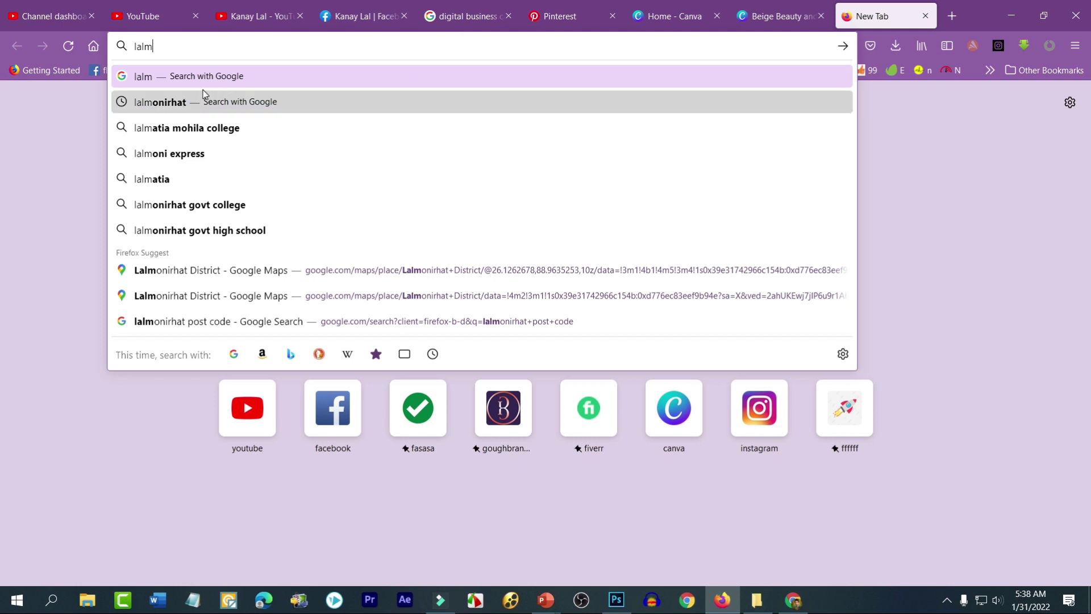
left_click(205, 101)
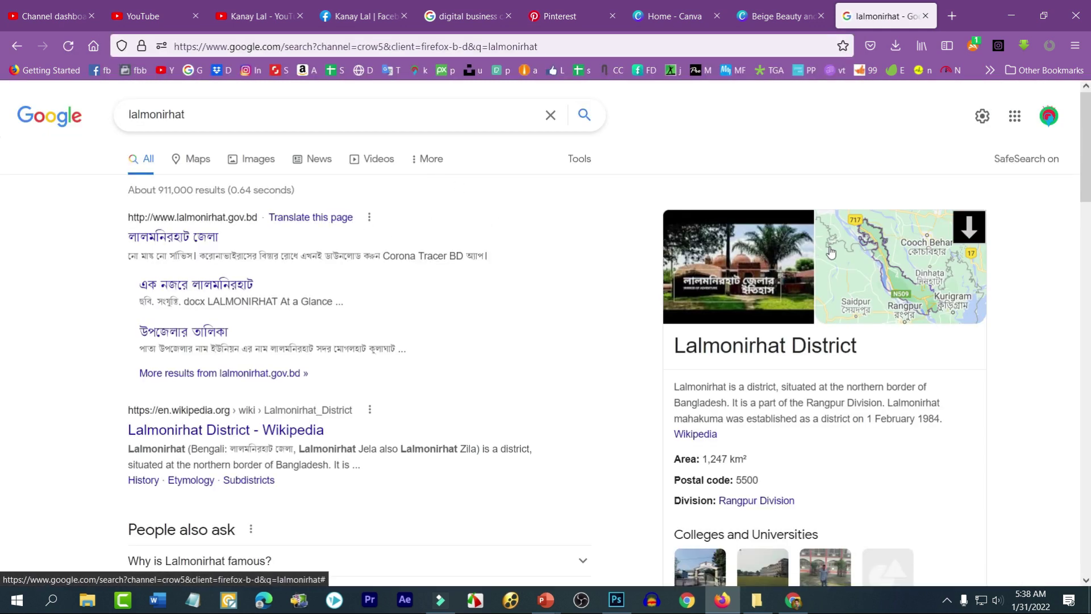
left_click(896, 274)
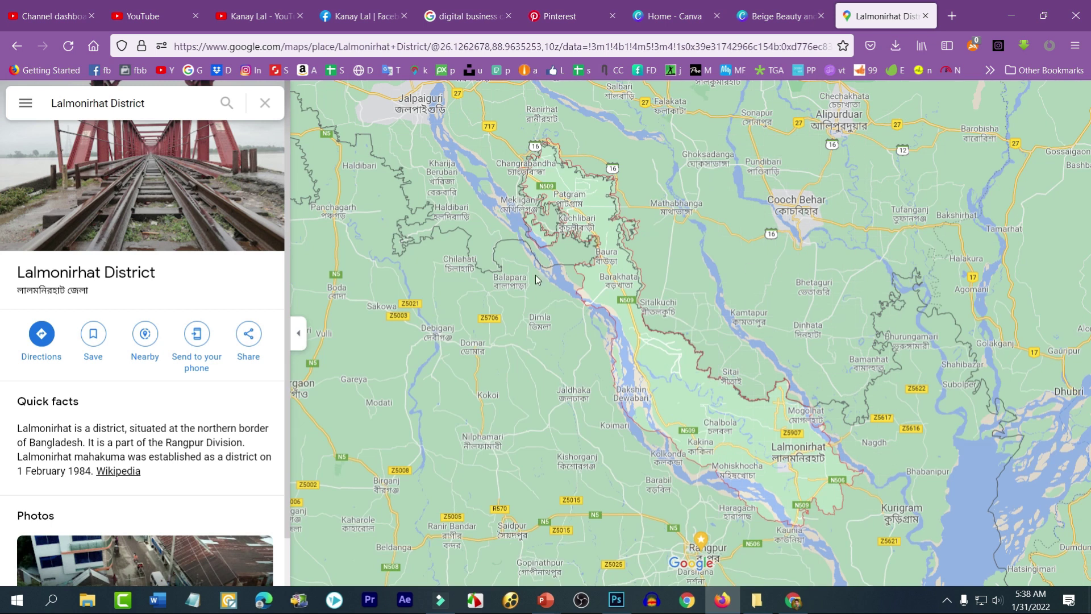
- Copy the Google Maps share link for Lalmonirhat District
left_click(249, 336)
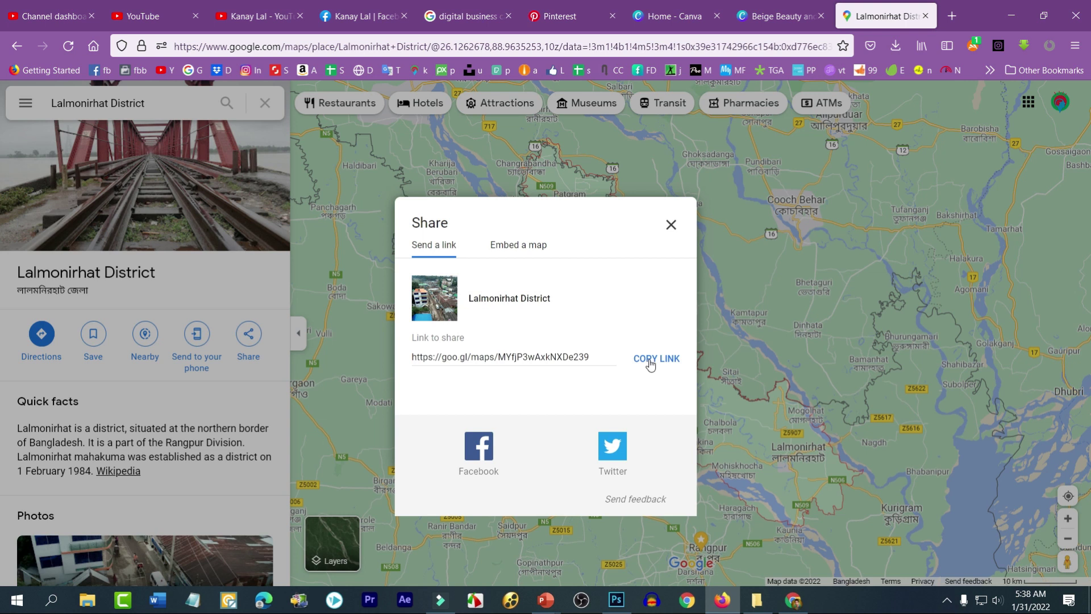
left_click(652, 360)
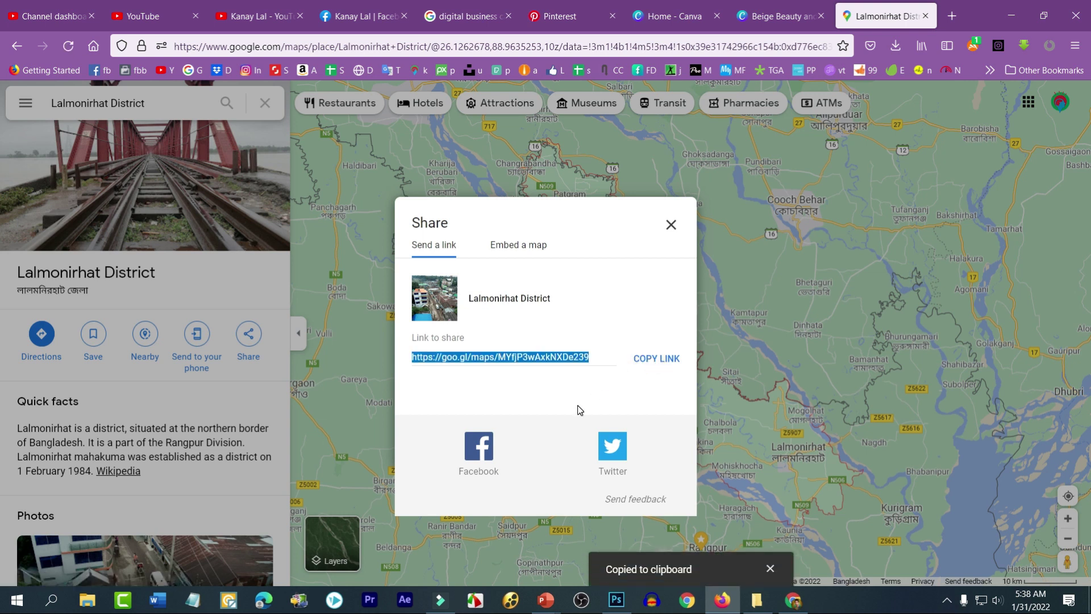
left_click(654, 359)
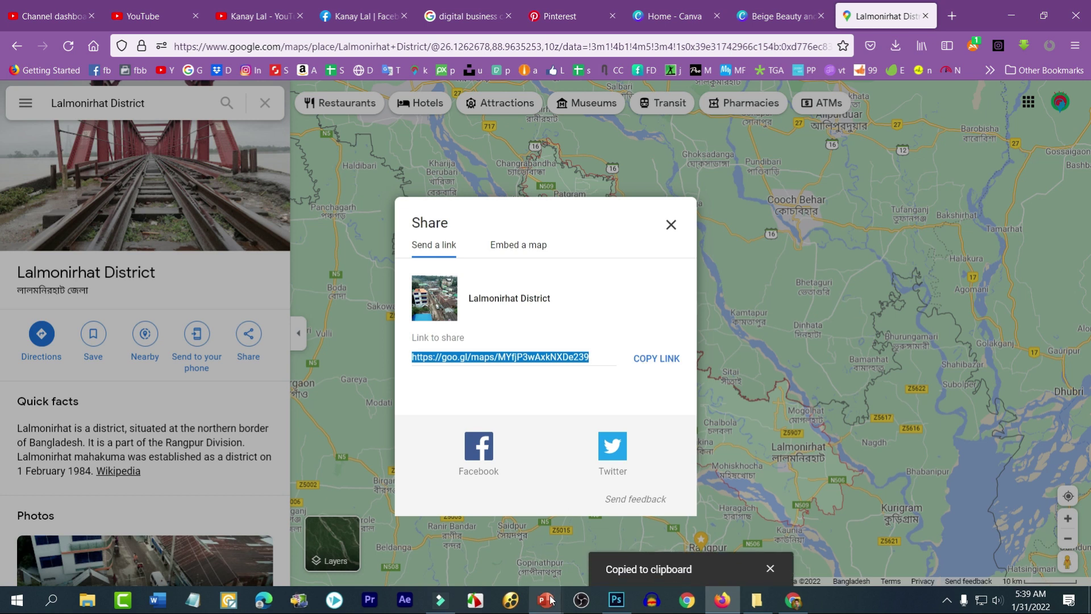
mouse_move(546, 599)
left_click(595, 534)
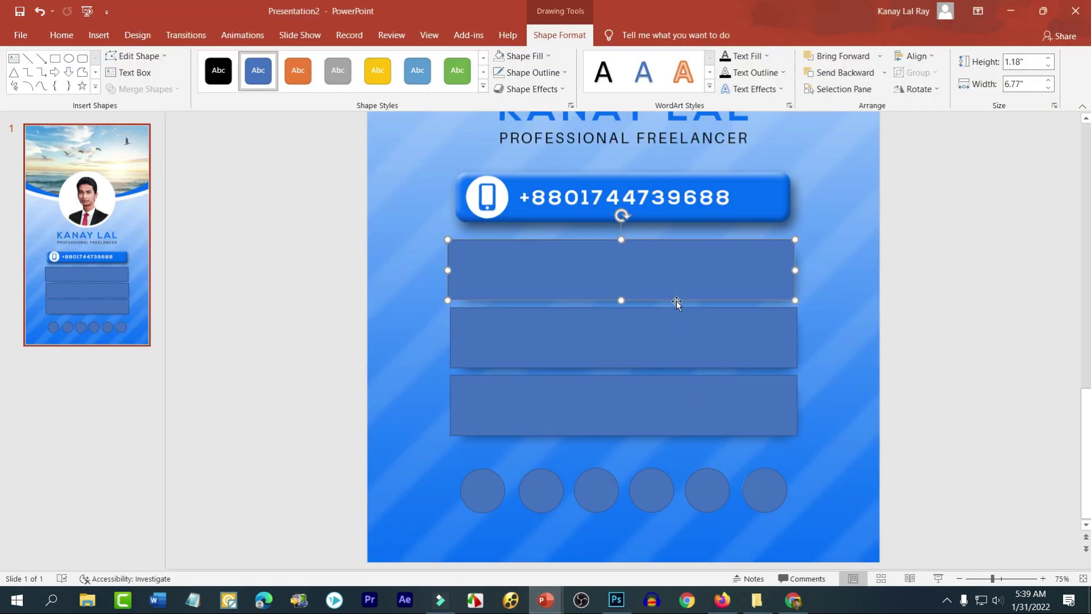
- Hyperlink the location rectangle to the copied Google Maps share link
right_click(677, 268)
left_click(641, 280)
right_click(643, 283)
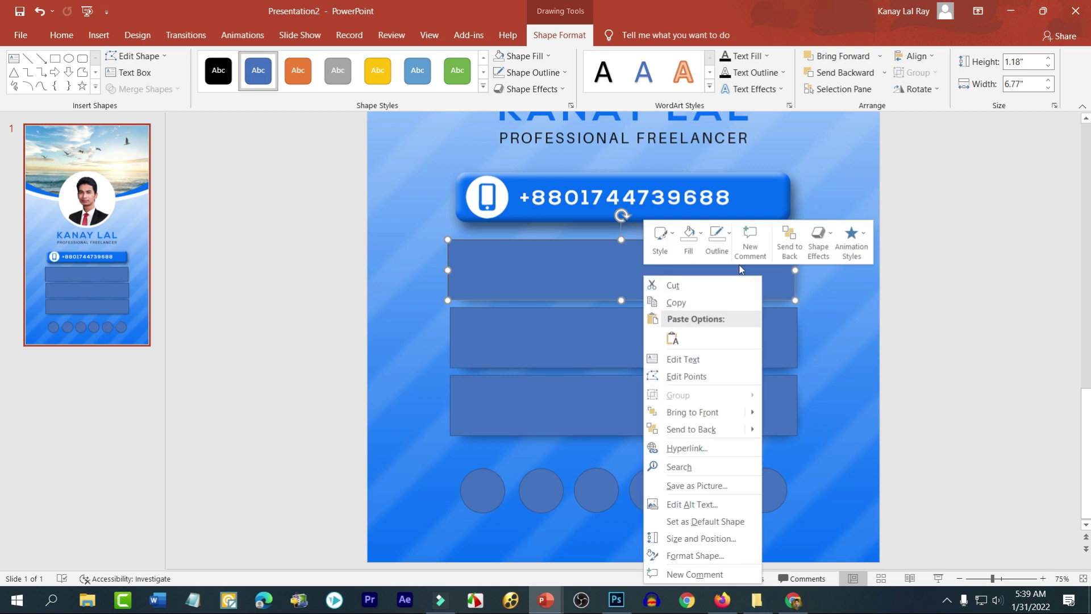
left_click(705, 448)
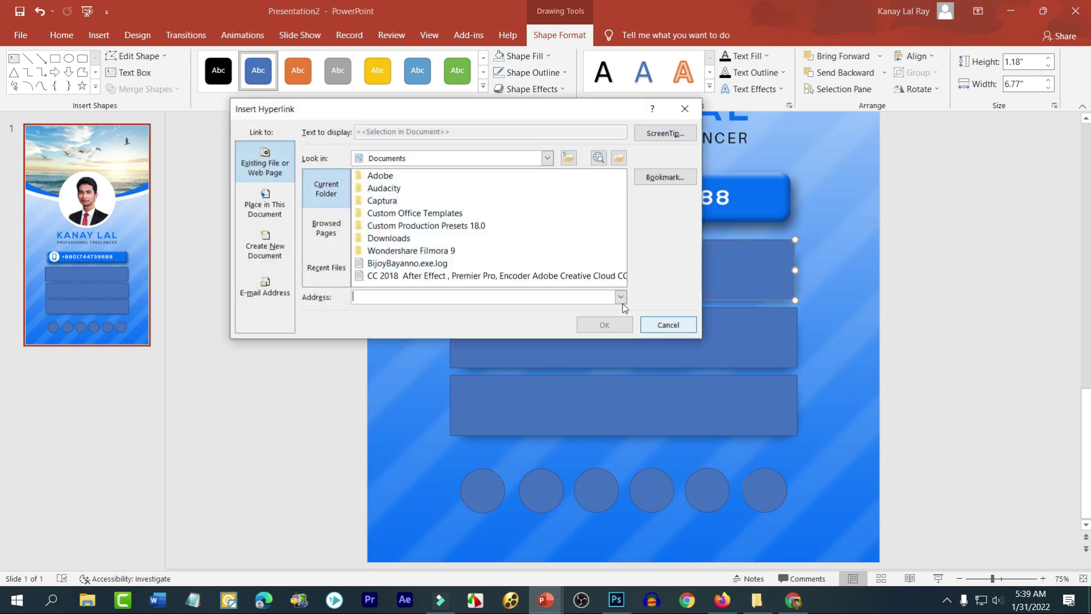
right_click(390, 296)
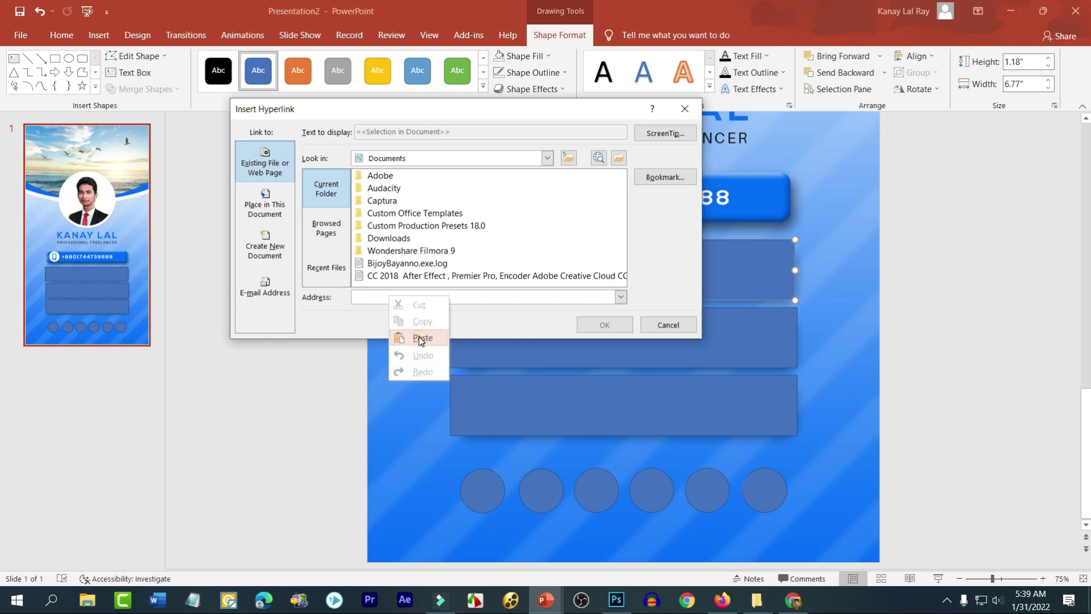
left_click(421, 337)
left_click(604, 326)
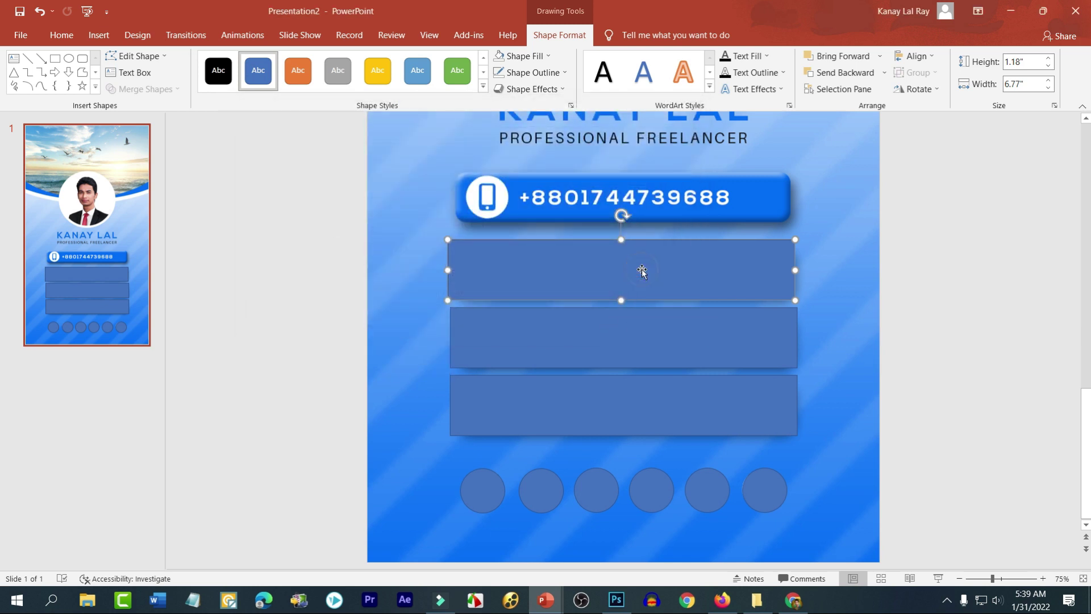
- Set the location rectangle to No Fill and No Outline so the button shows
left_click(547, 57)
left_click(521, 180)
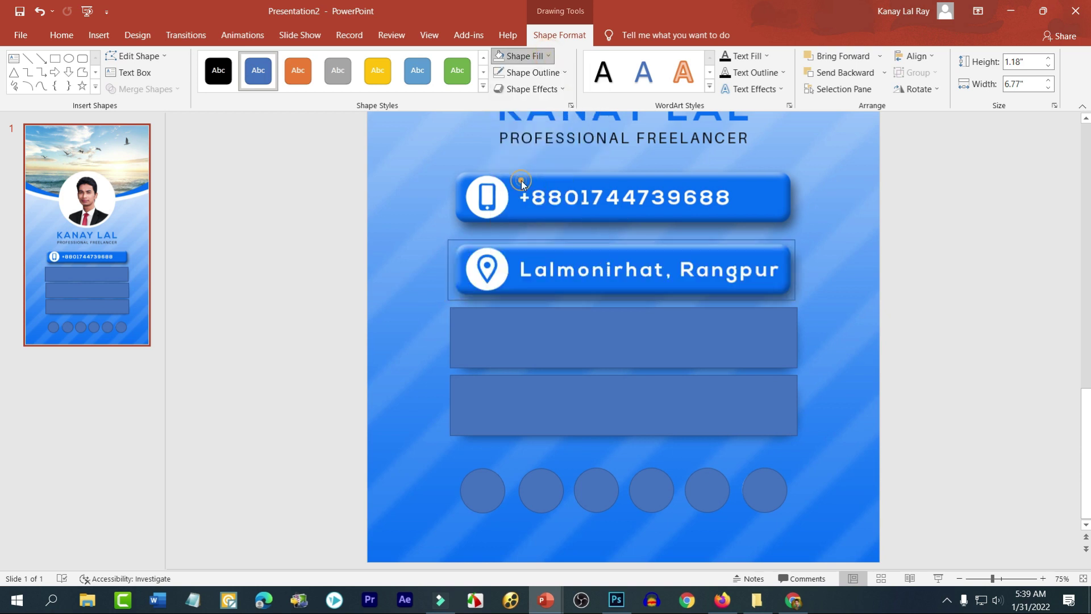
left_click(562, 74)
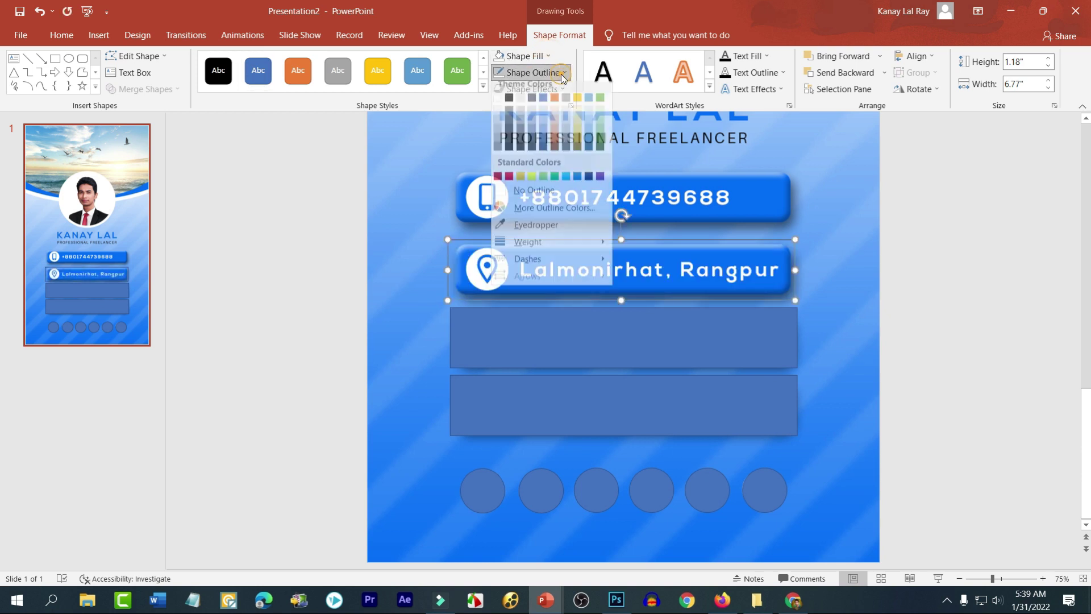
left_click(528, 195)
left_click(926, 293)
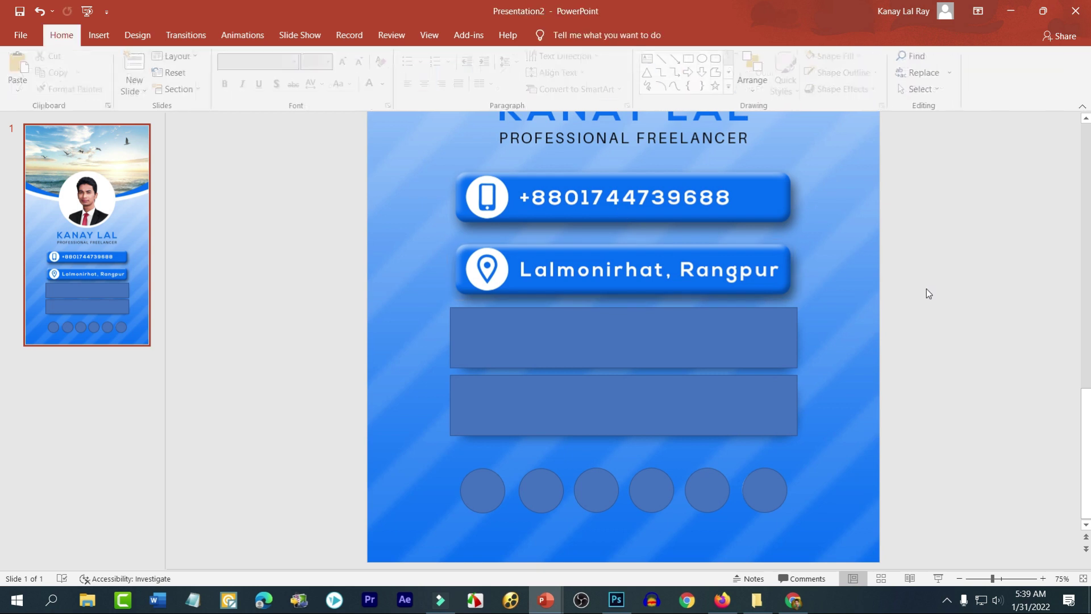
left_click(627, 341)
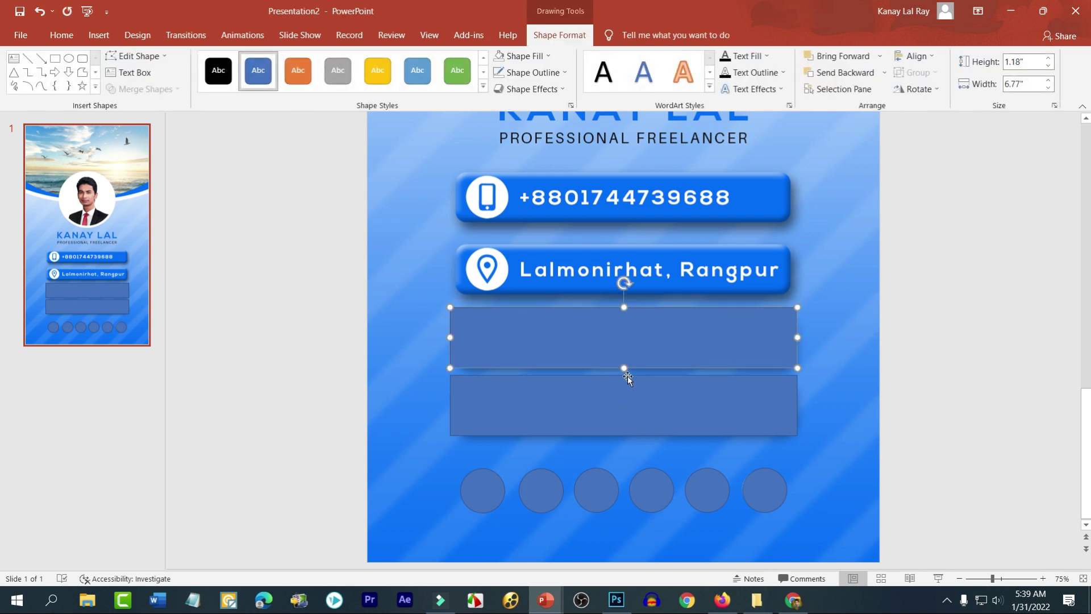
- Link the third rectangle to the previously used e-mail address with subject 'Hi'
right_click(626, 346)
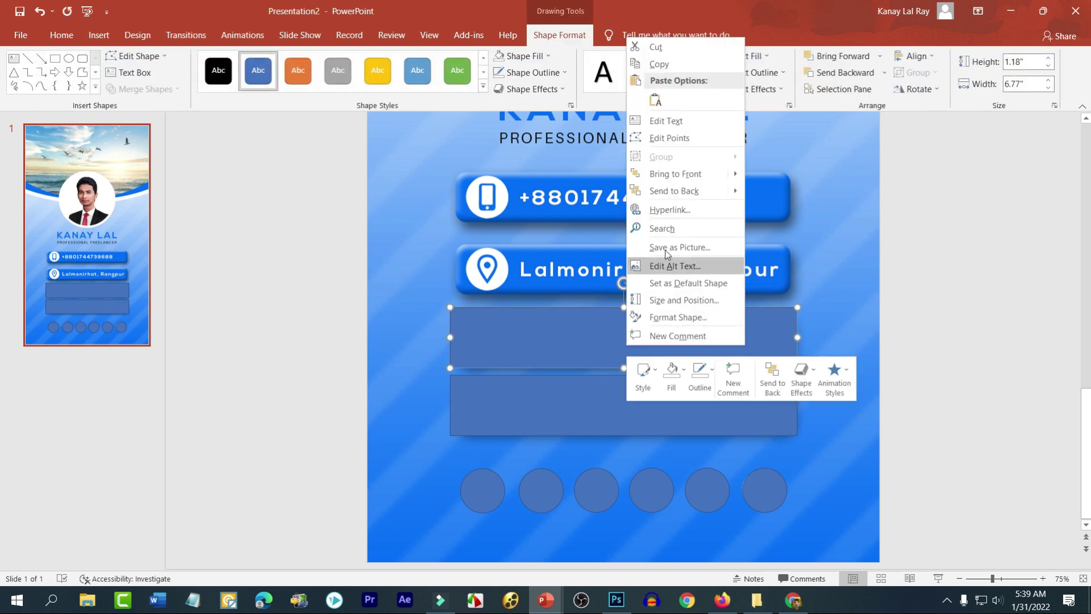
left_click(675, 210)
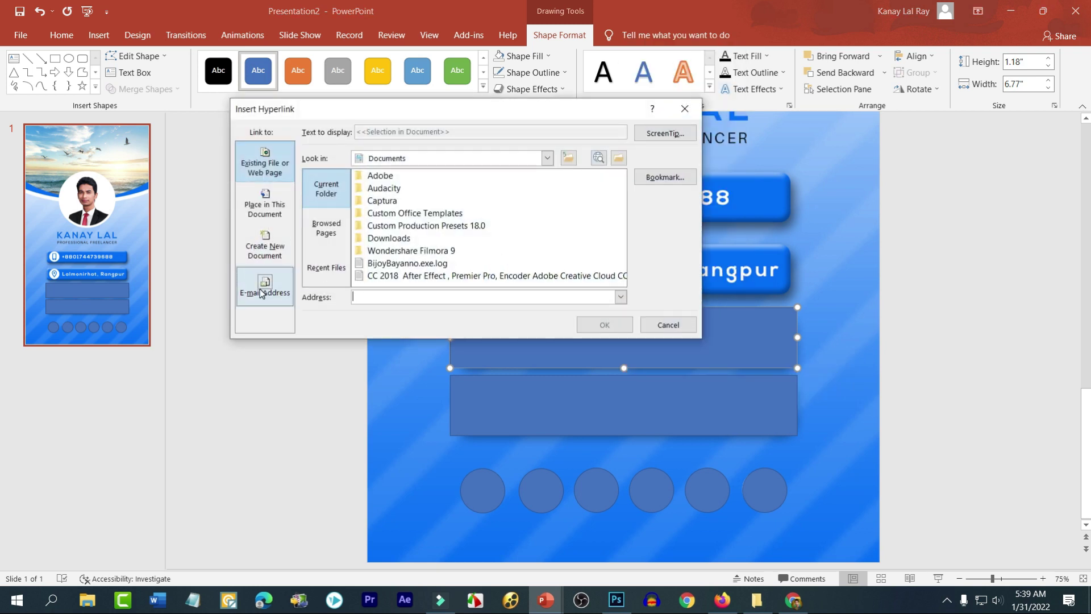
left_click(265, 288)
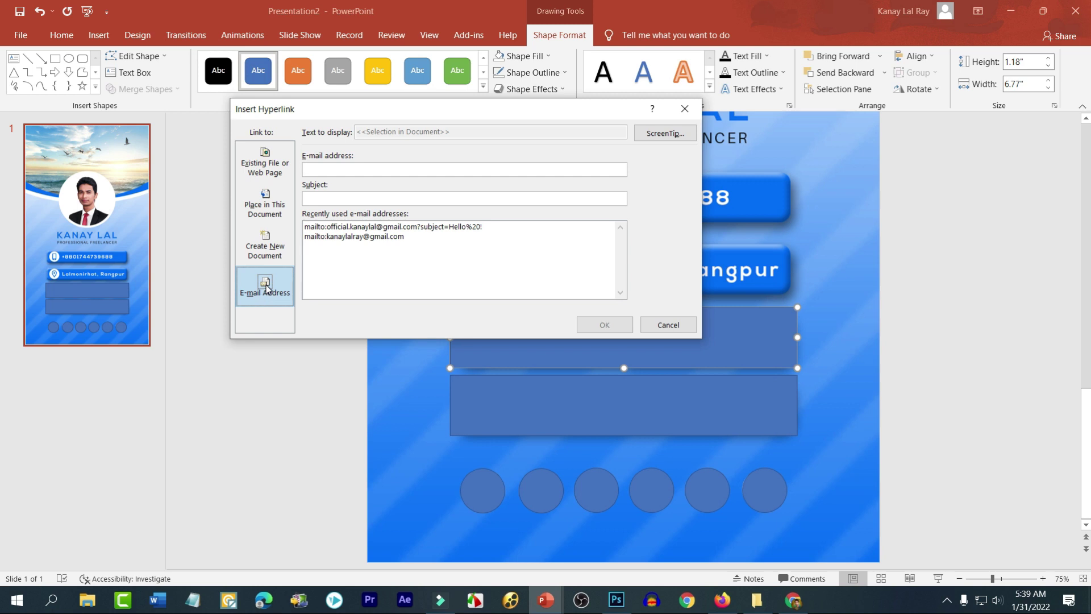
left_click(323, 167)
type("kan")
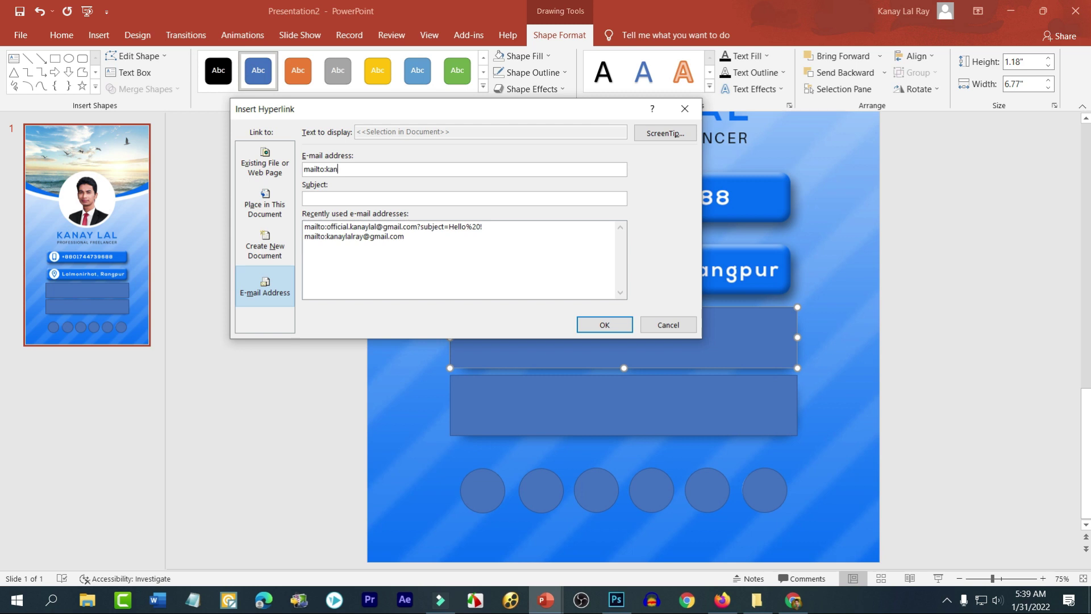
left_click(368, 237)
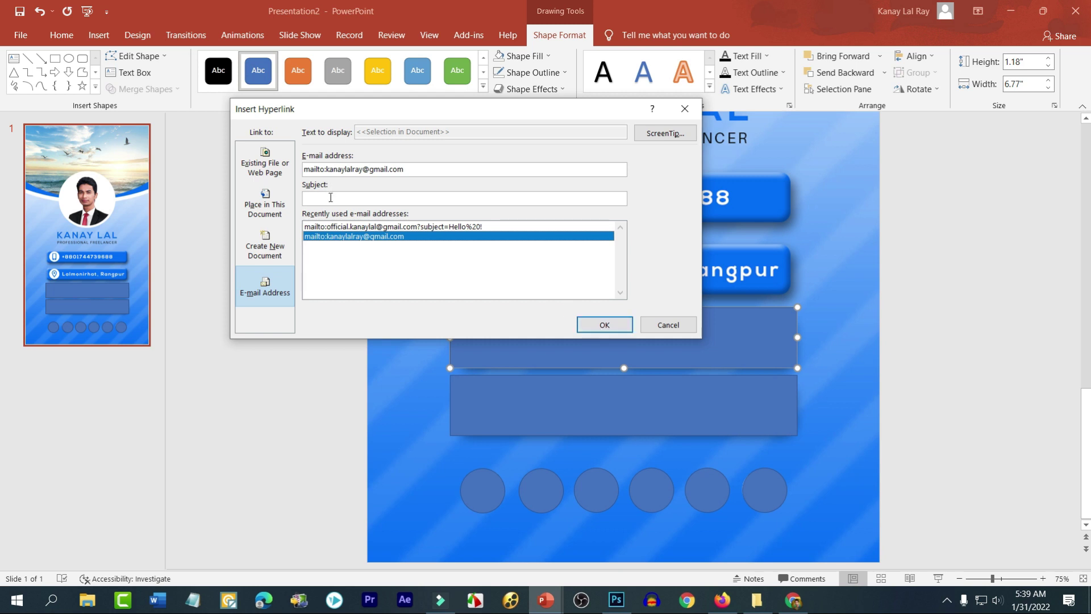
left_click(348, 198)
left_click(615, 330)
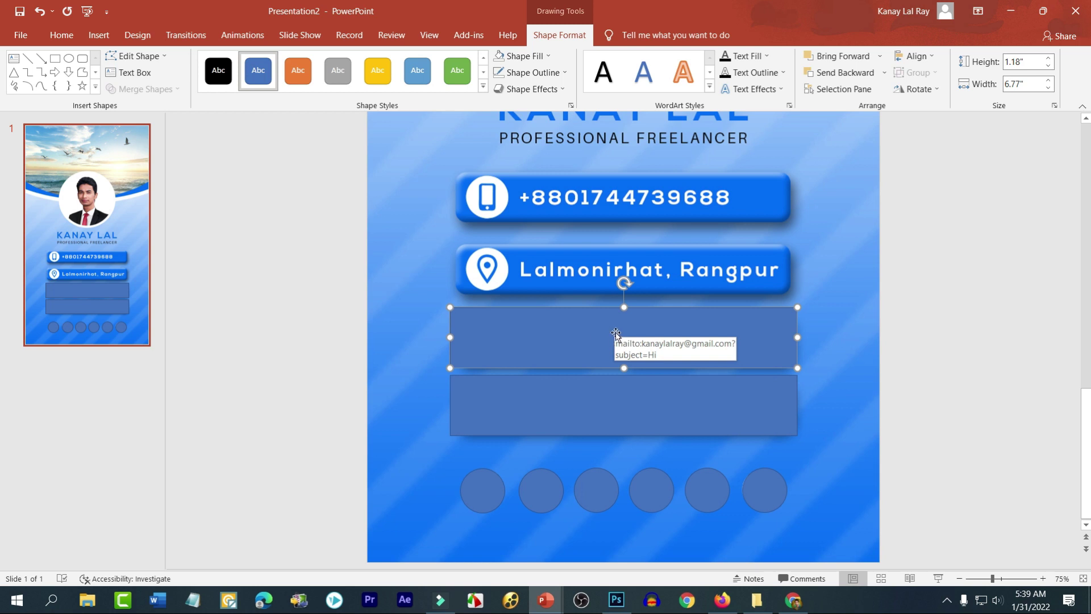
- Set the rectangle to No Fill and No Outline to reveal the e-mail button
left_click(547, 56)
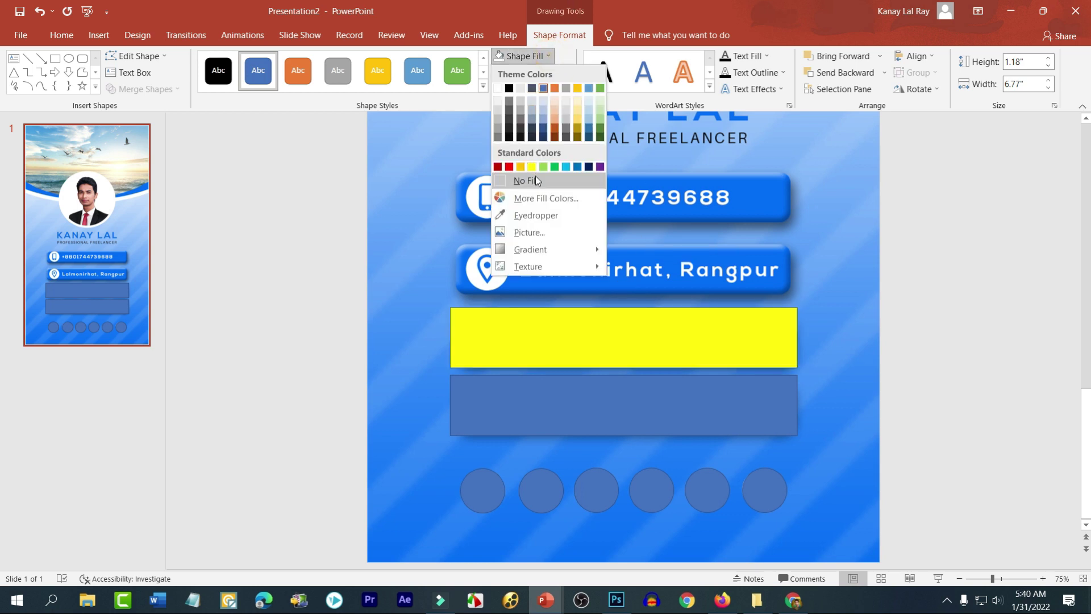
left_click(535, 178)
left_click(531, 72)
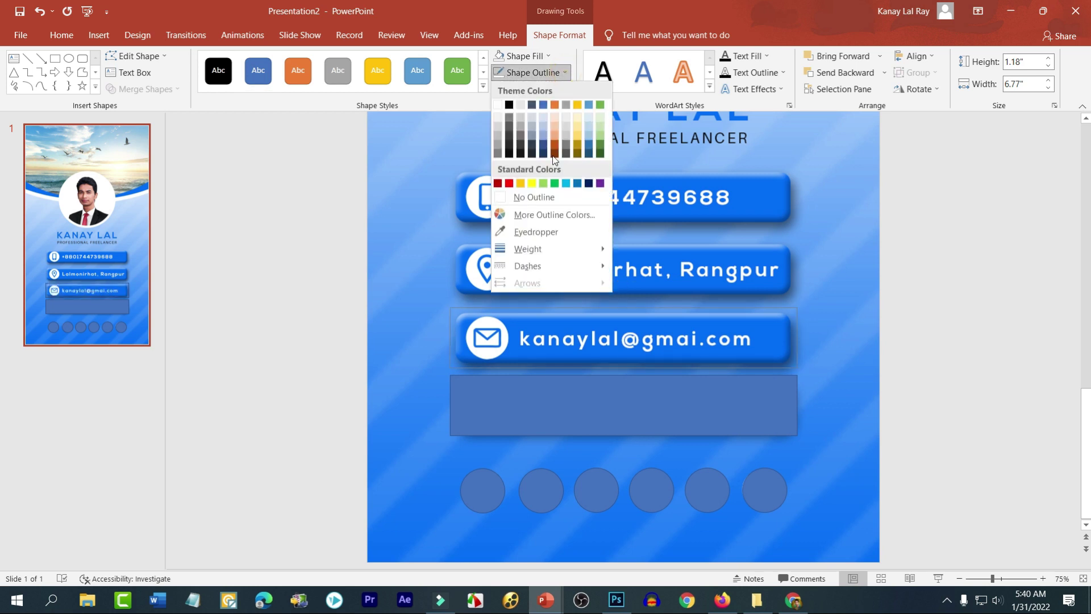
left_click(543, 198)
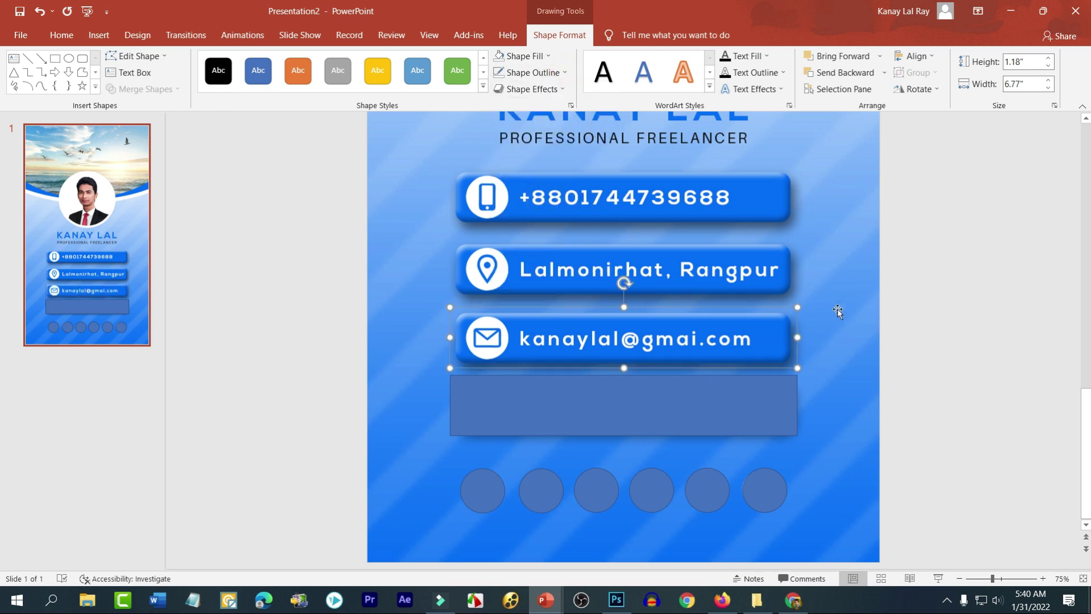
- Start a web-page hyperlink on the last rectangle, pasting the copied address
left_click(626, 414)
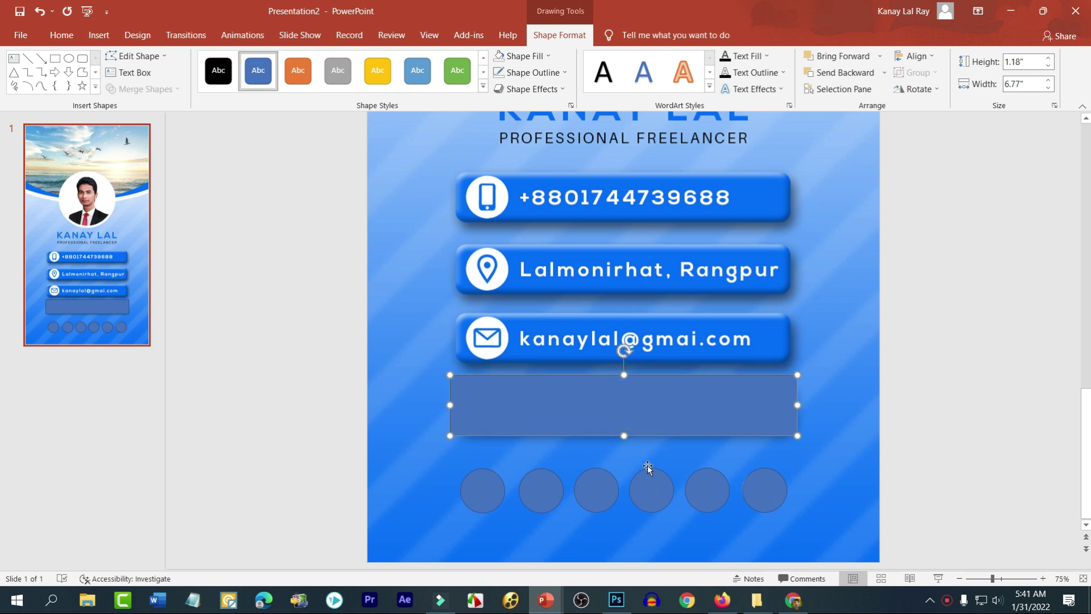
scroll(597, 285, "up", 2)
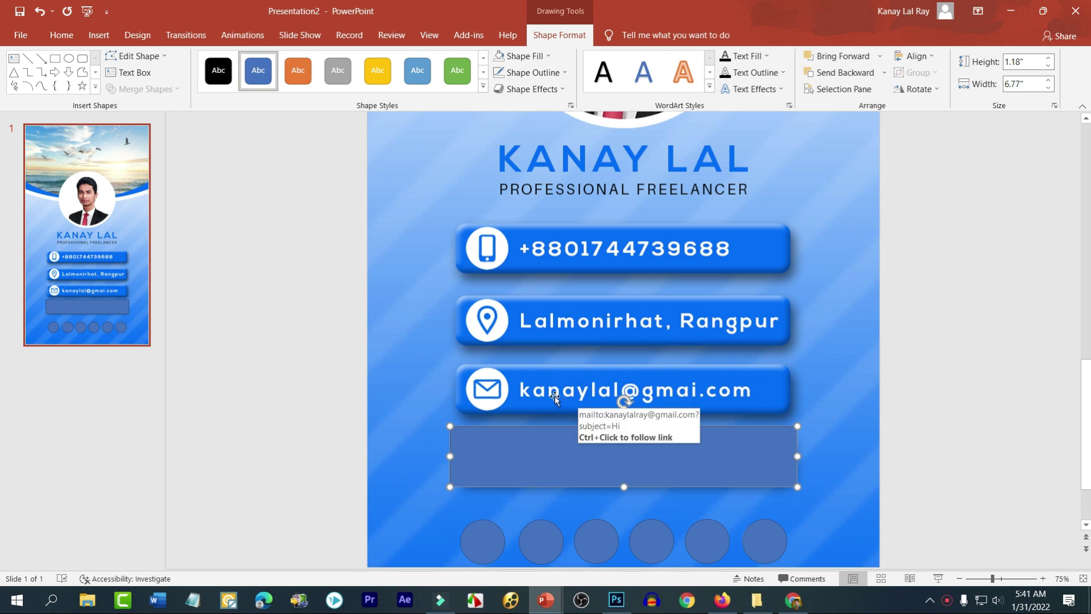
scroll(554, 395, "down", 2)
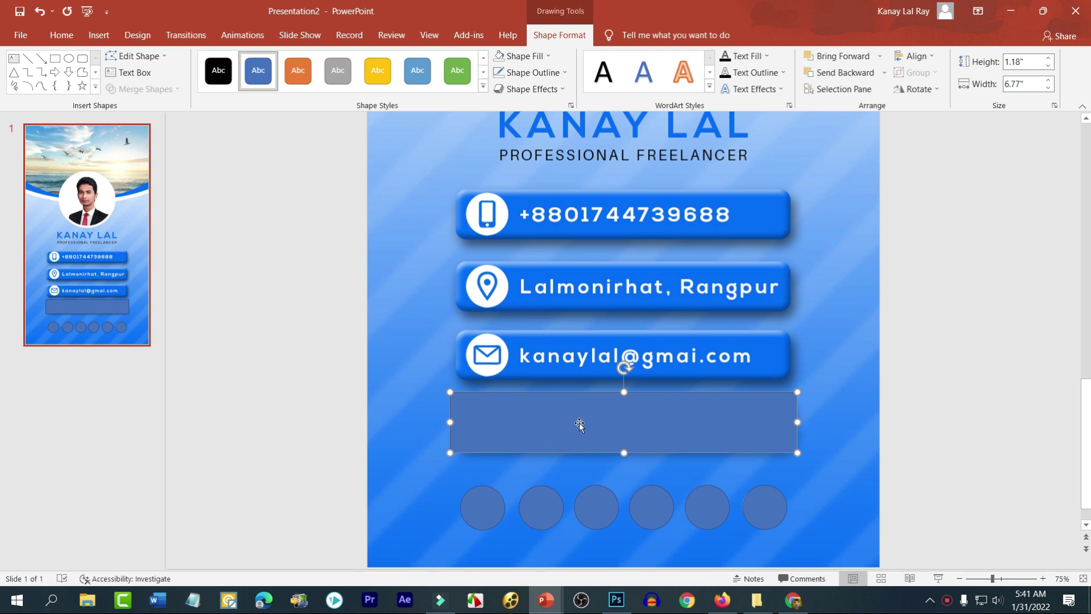
right_click(587, 424)
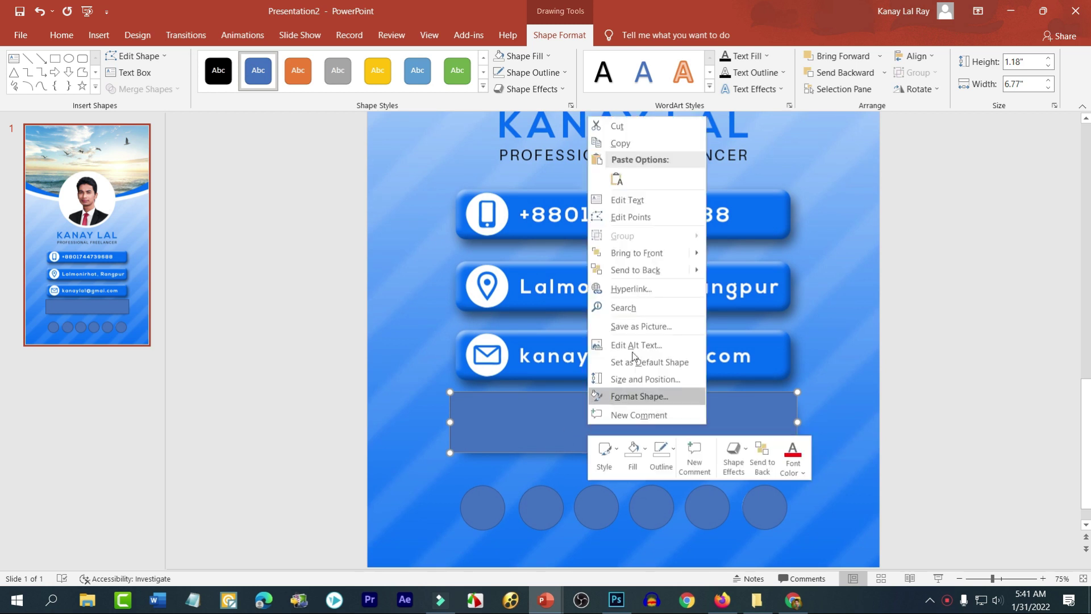
left_click(646, 292)
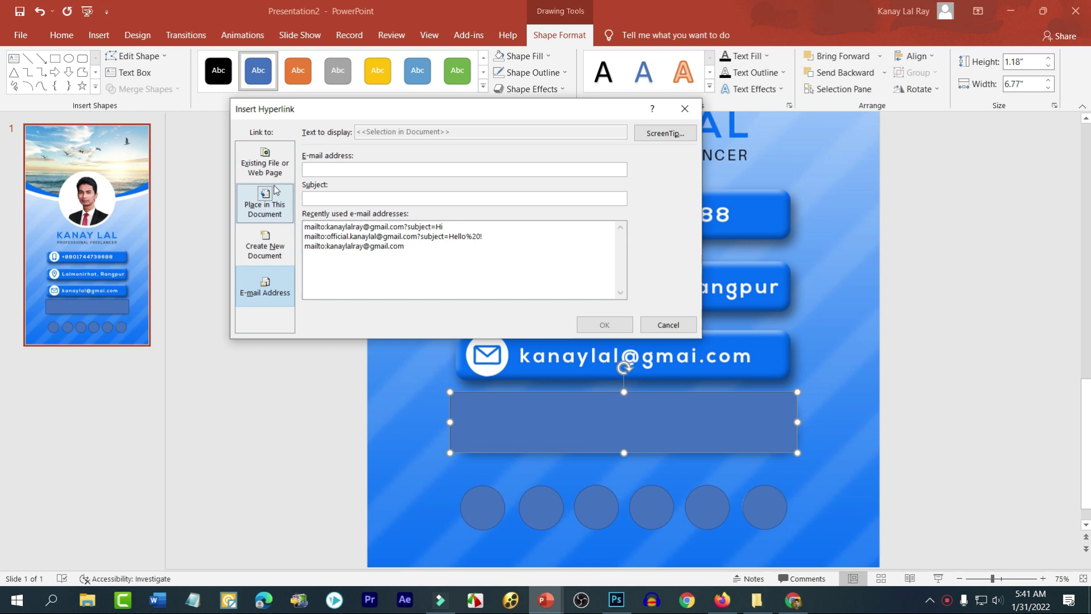
left_click(267, 159)
left_click(376, 296)
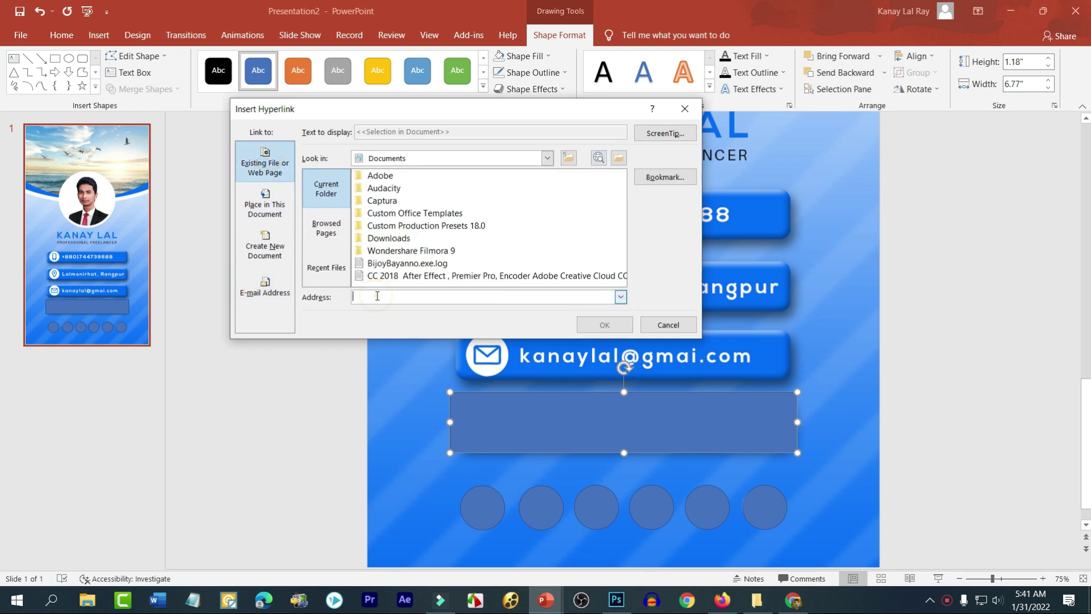
type("https://goo.gl/maps/MYfjP3wAxkNXDe239")
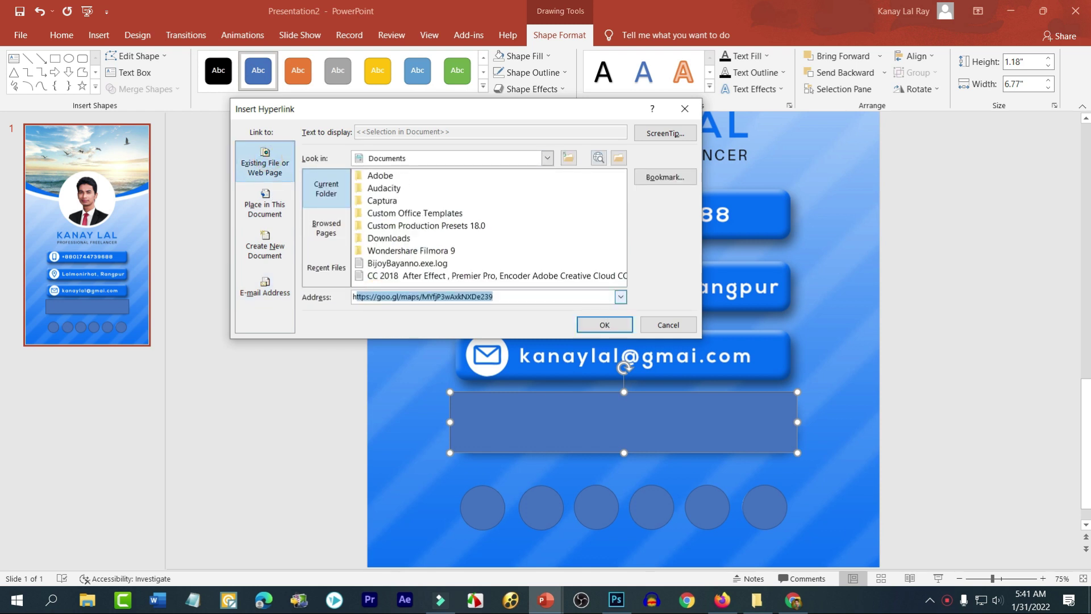
left_click(376, 296)
left_click_drag(377, 296, 561, 296)
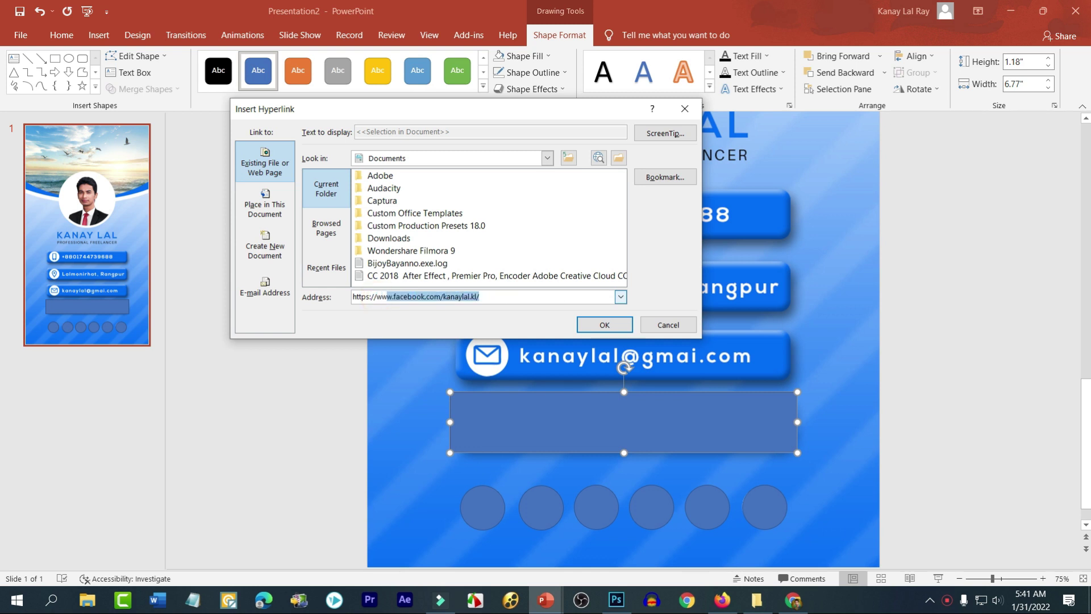
left_click(560, 295)
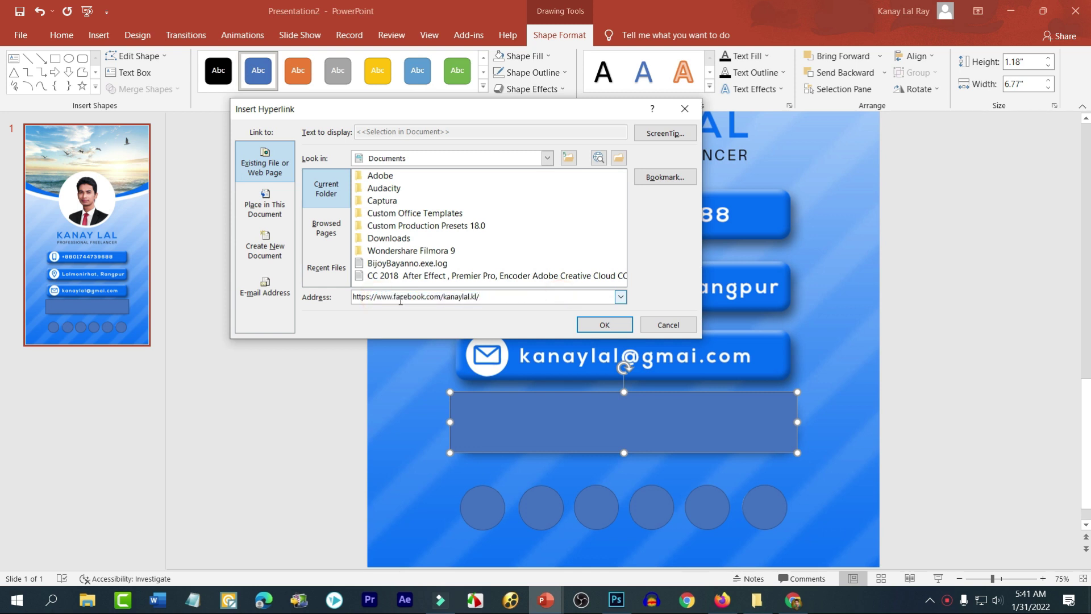
left_click_drag(395, 296, 489, 296)
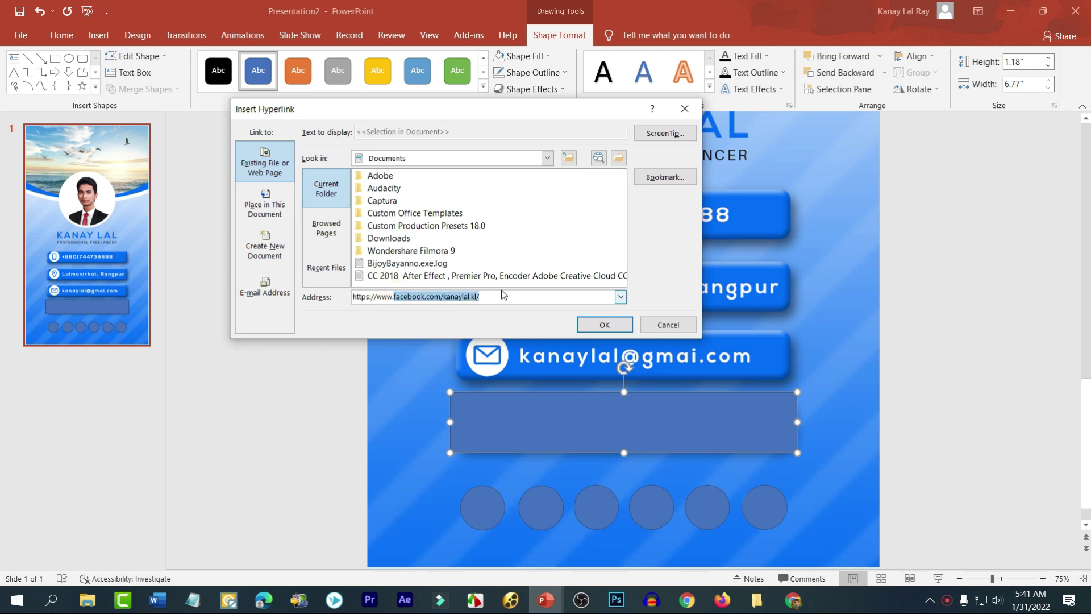
type("k")
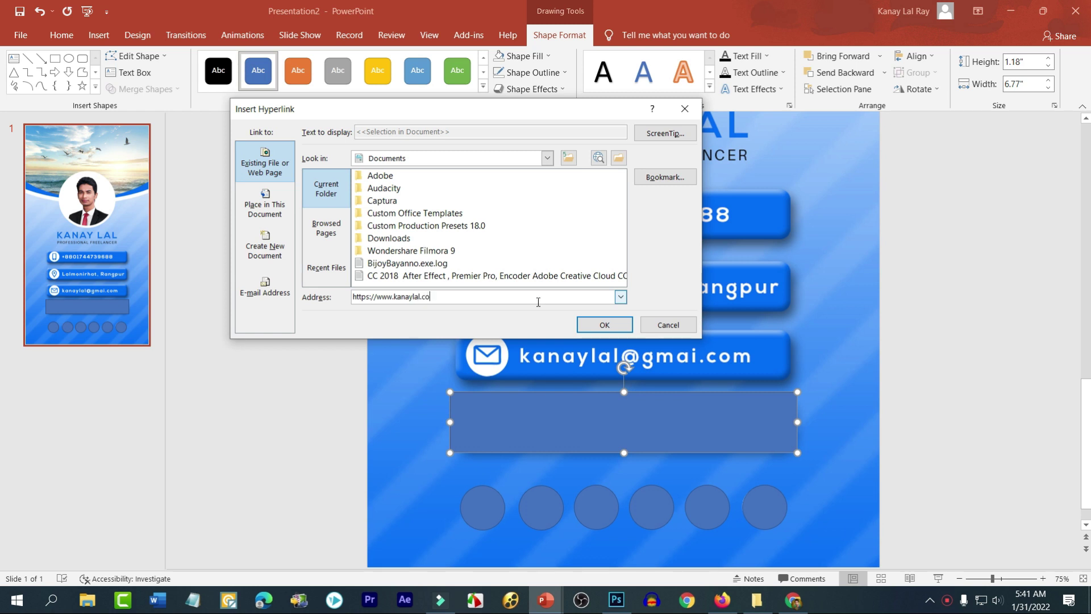
left_click(604, 325)
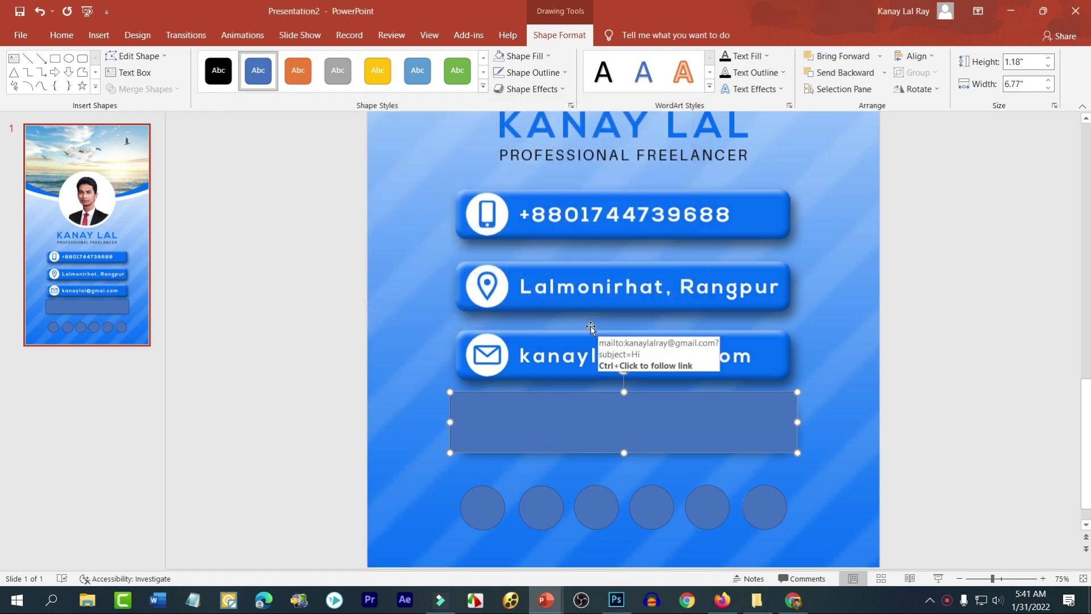
- Give the website rectangle No Fill and No Outline, then deselect it
left_click(518, 56)
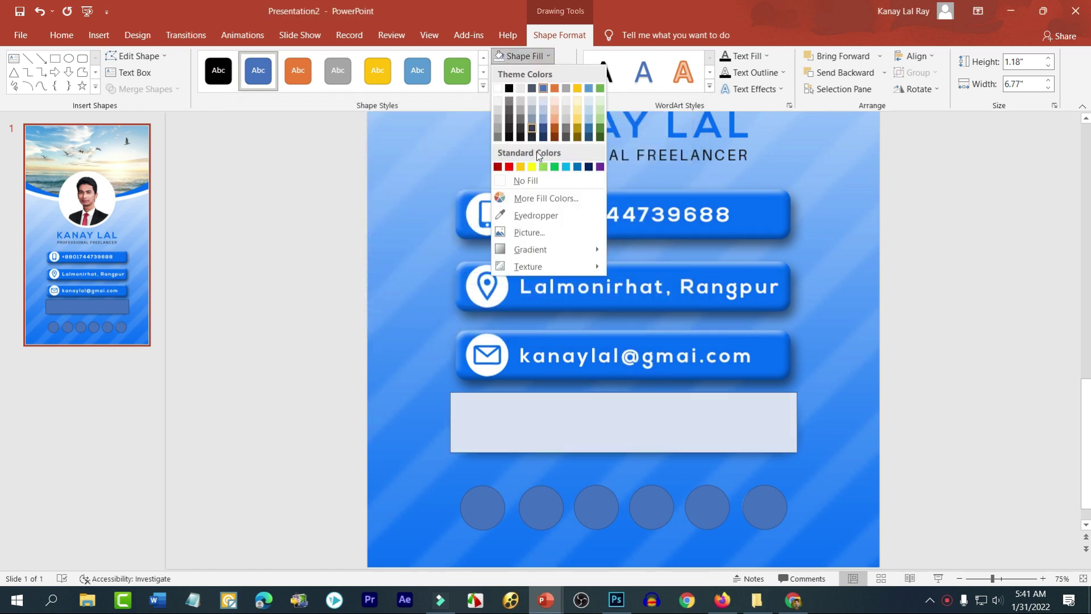
left_click(534, 179)
left_click(564, 73)
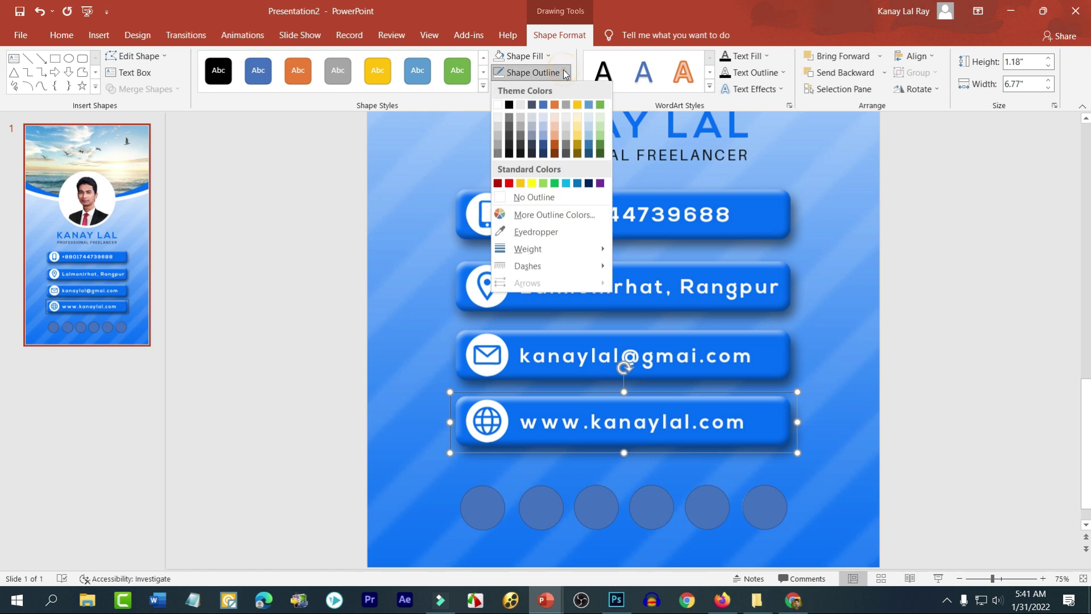
left_click(538, 197)
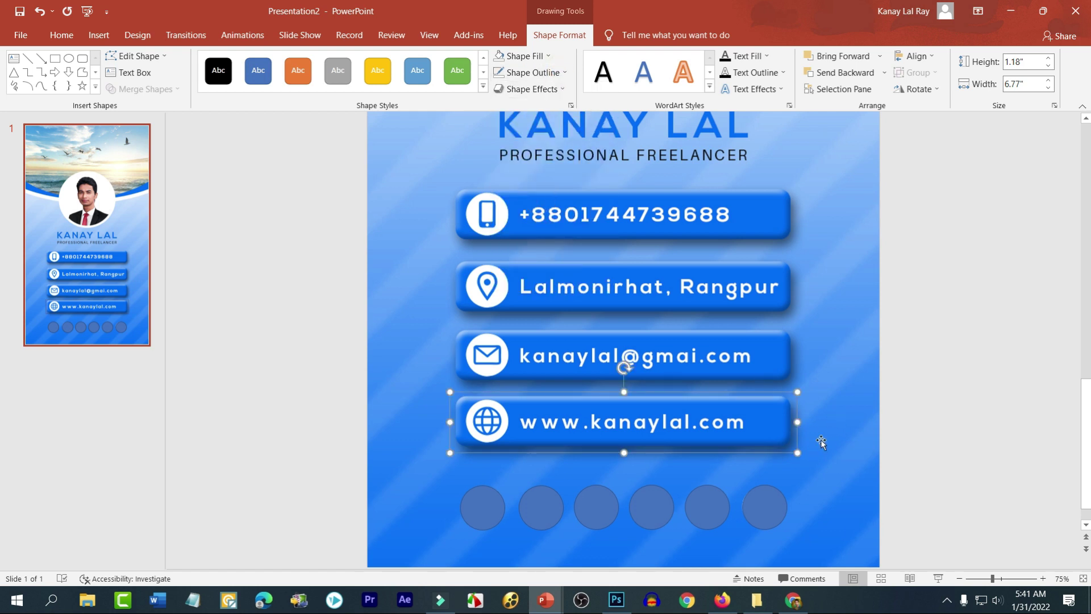
left_click(905, 428)
scroll(576, 488, "down", 1)
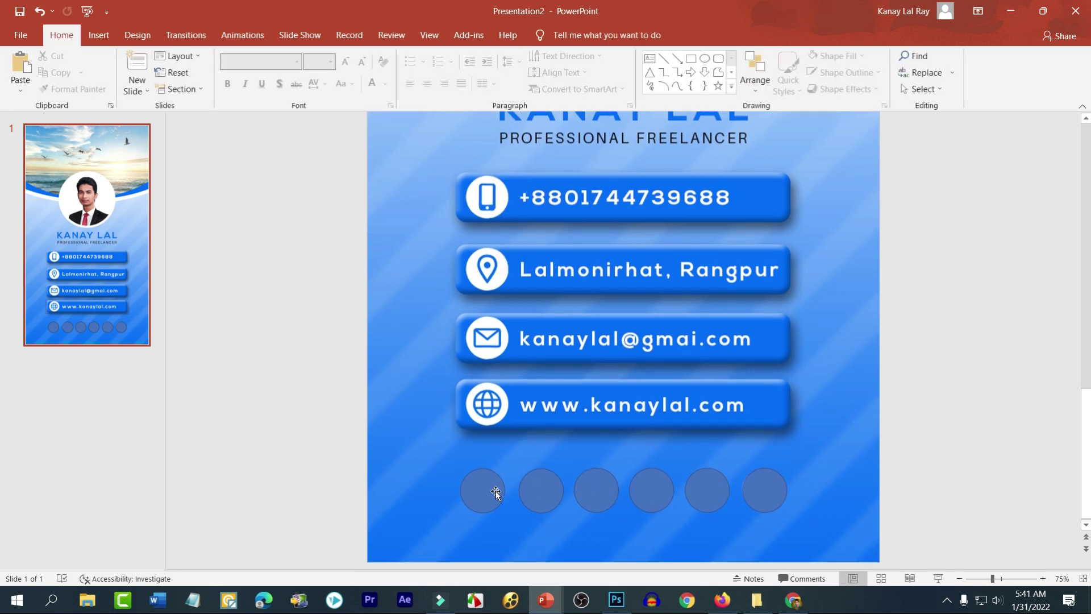
- Begin a web hyperlink on the first bottom-row circle, then bring up Firefox
left_click(482, 490)
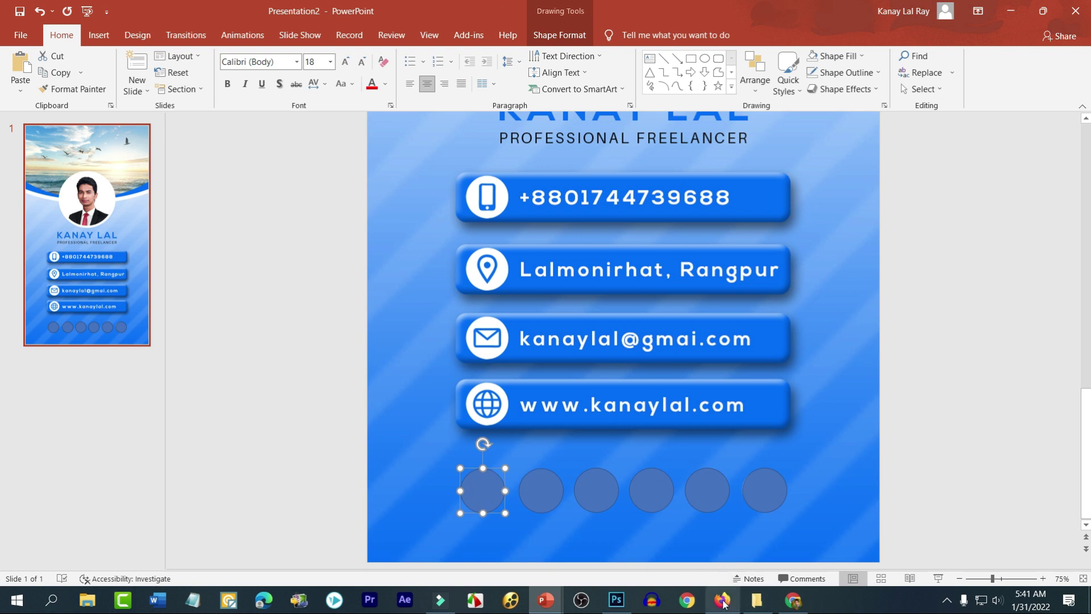
right_click(482, 490)
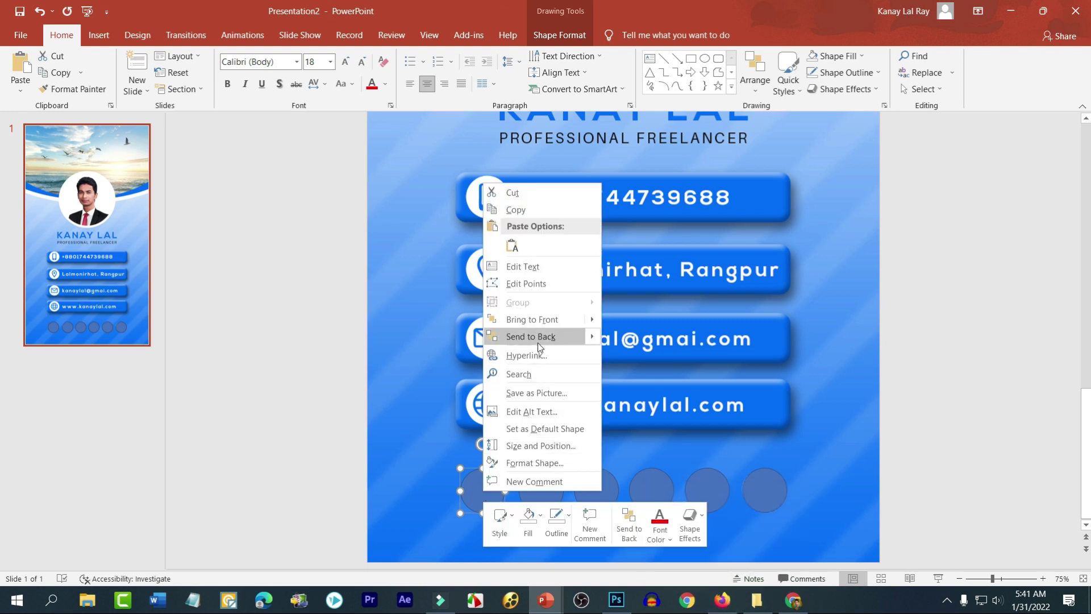
left_click(534, 356)
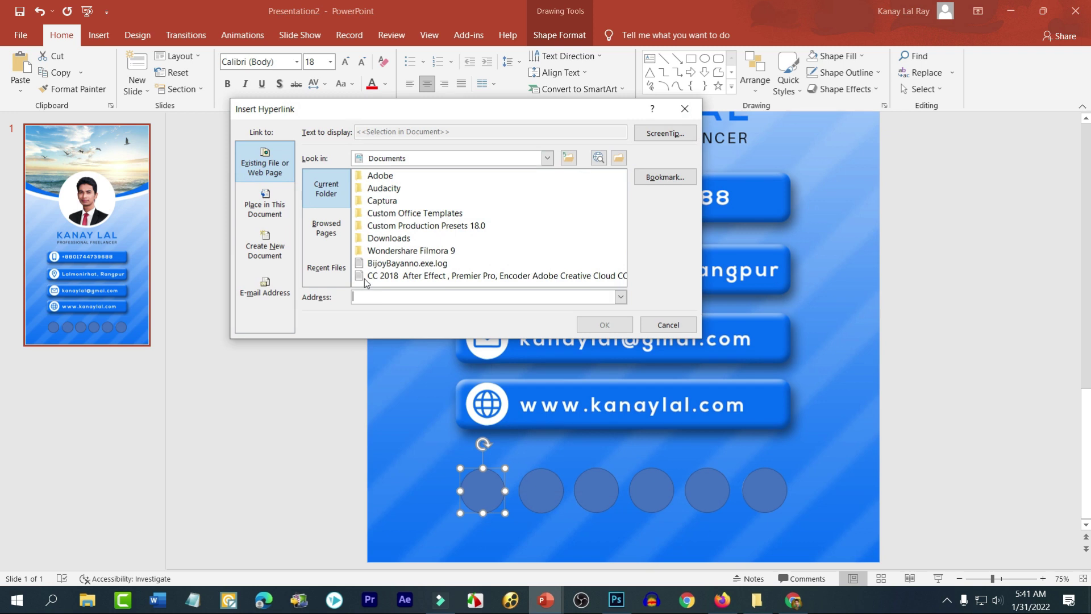
type("y")
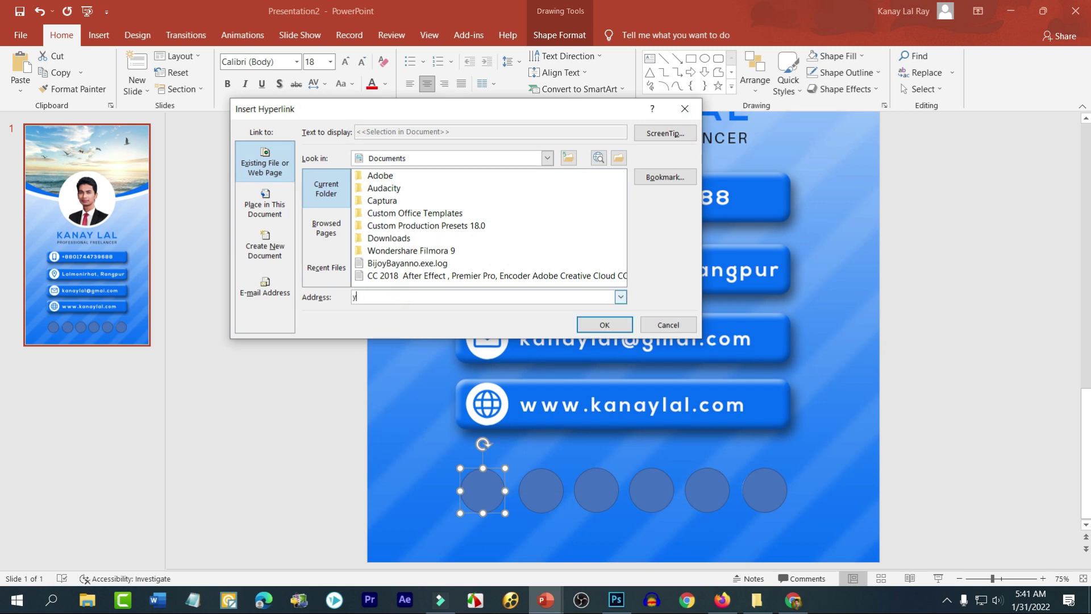
key("BackSpace")
key("Down")
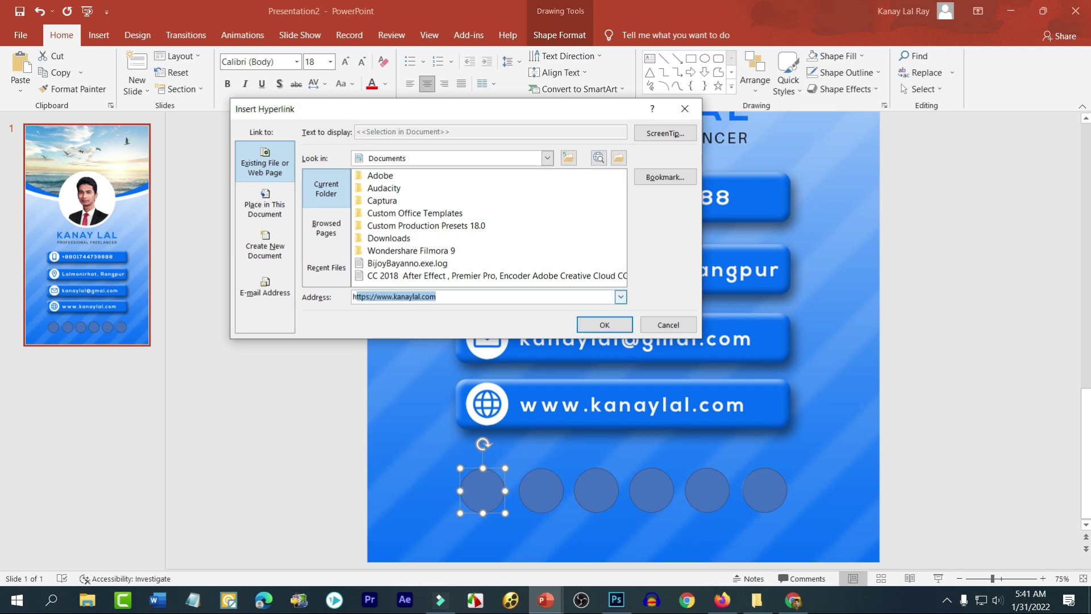
left_click(413, 296)
left_click_drag(377, 296, 481, 296)
type("yo")
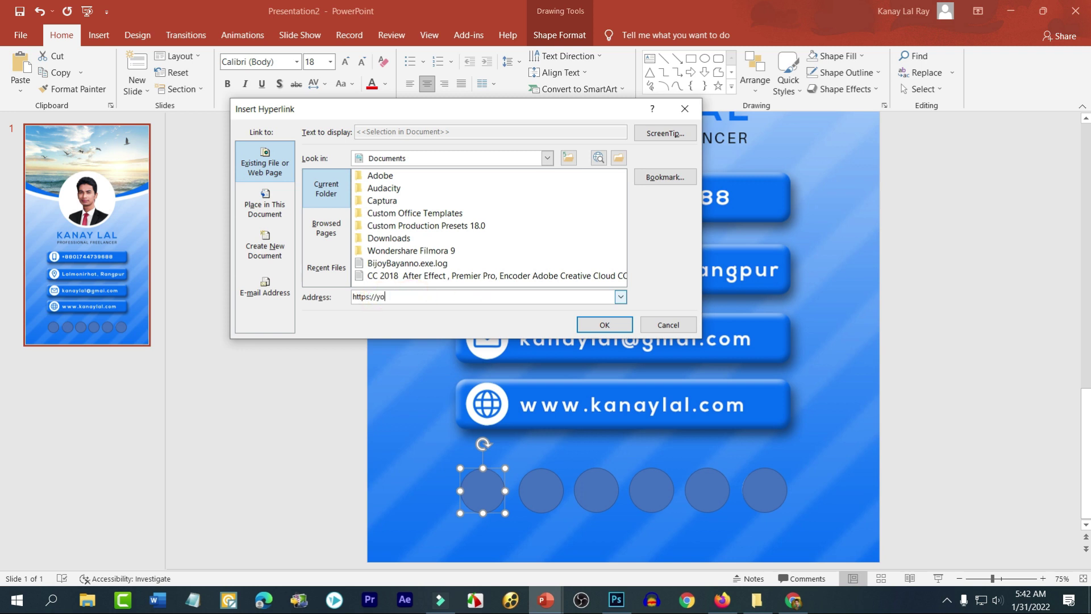
left_click(722, 600)
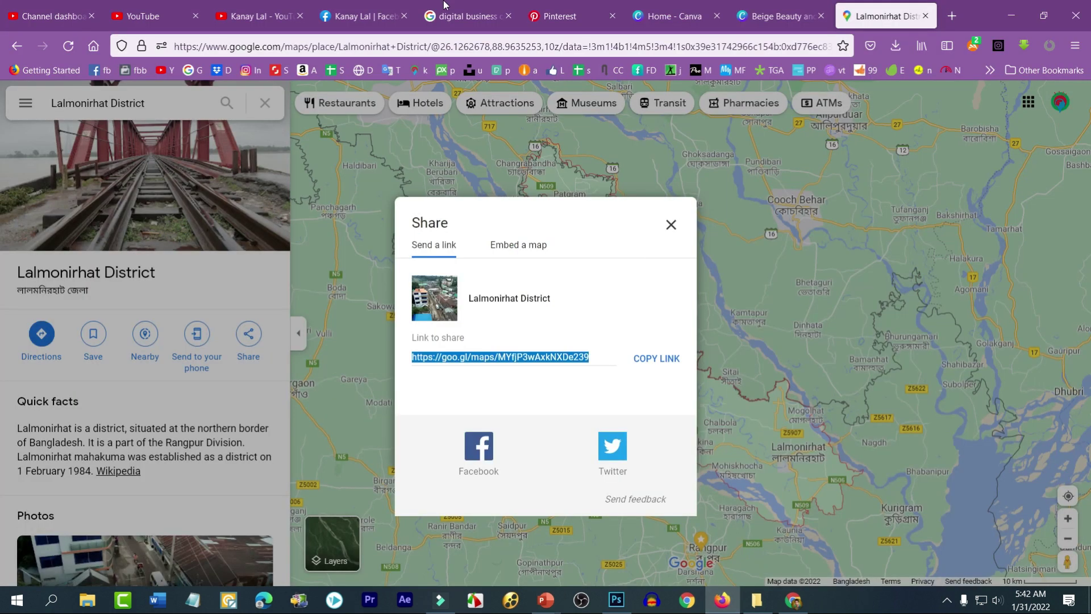
- Copy the YouTube channel URL from its Firefox tab and return to the PowerPoint link dialog
left_click(256, 15)
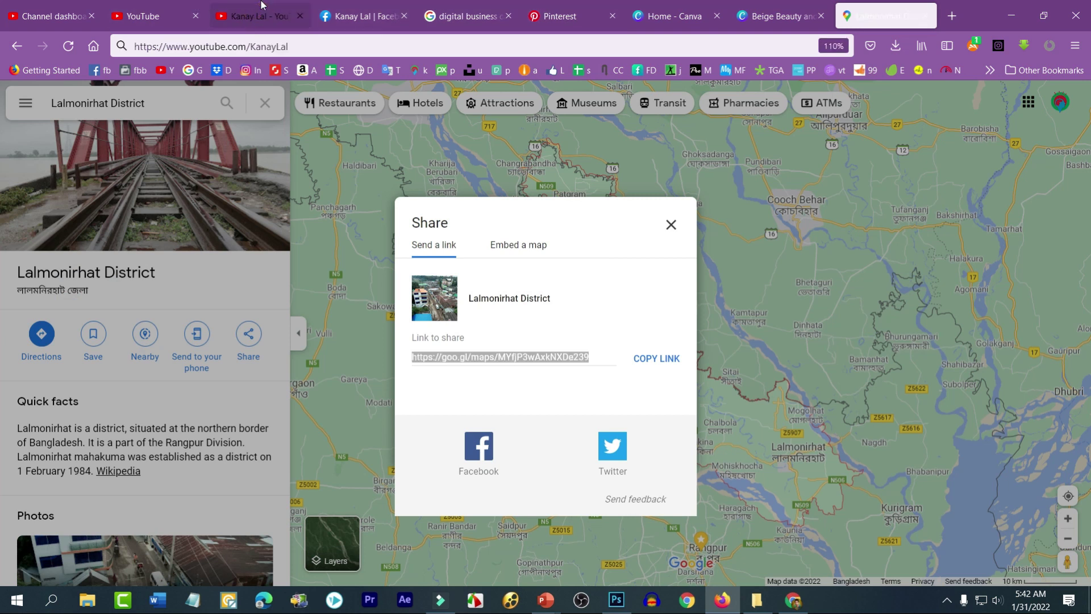
left_click(307, 48)
left_click_drag(322, 47, 121, 47)
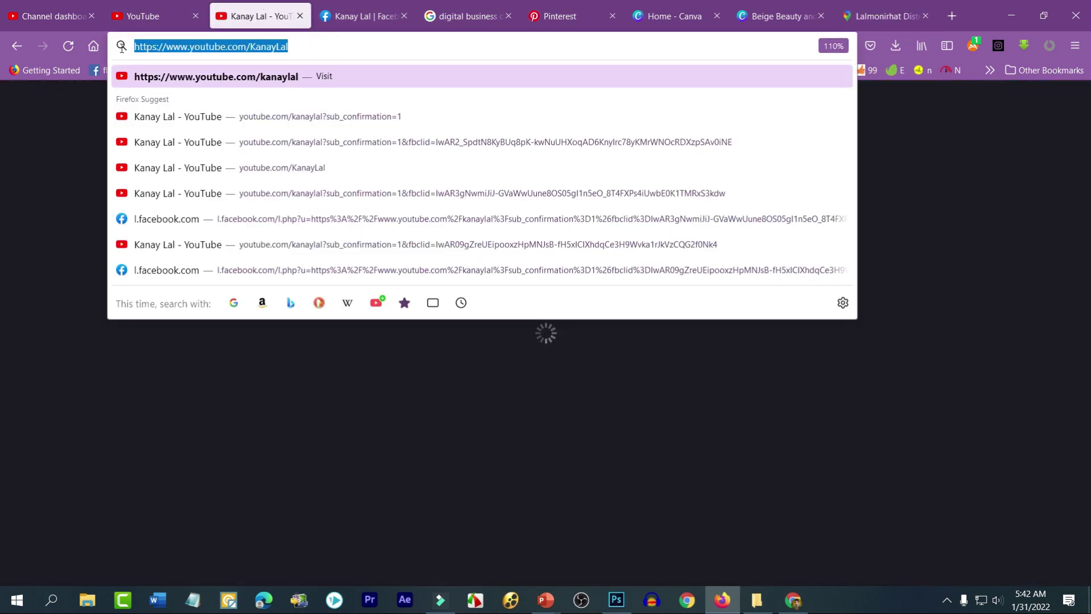
right_click(239, 44)
left_click(273, 123)
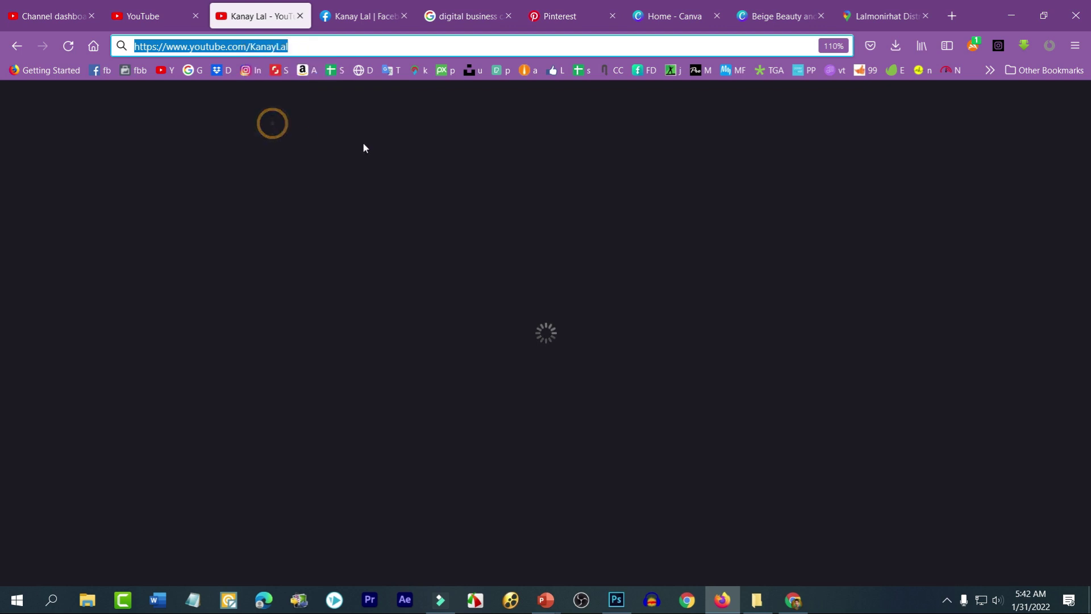
mouse_move(721, 600)
left_click(613, 568)
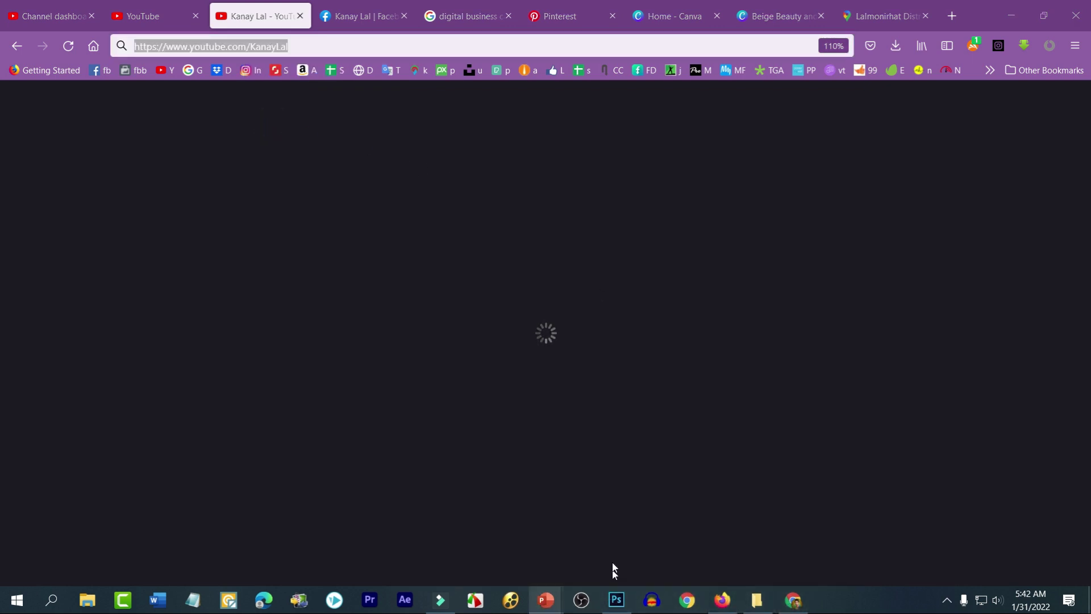
left_click(408, 298)
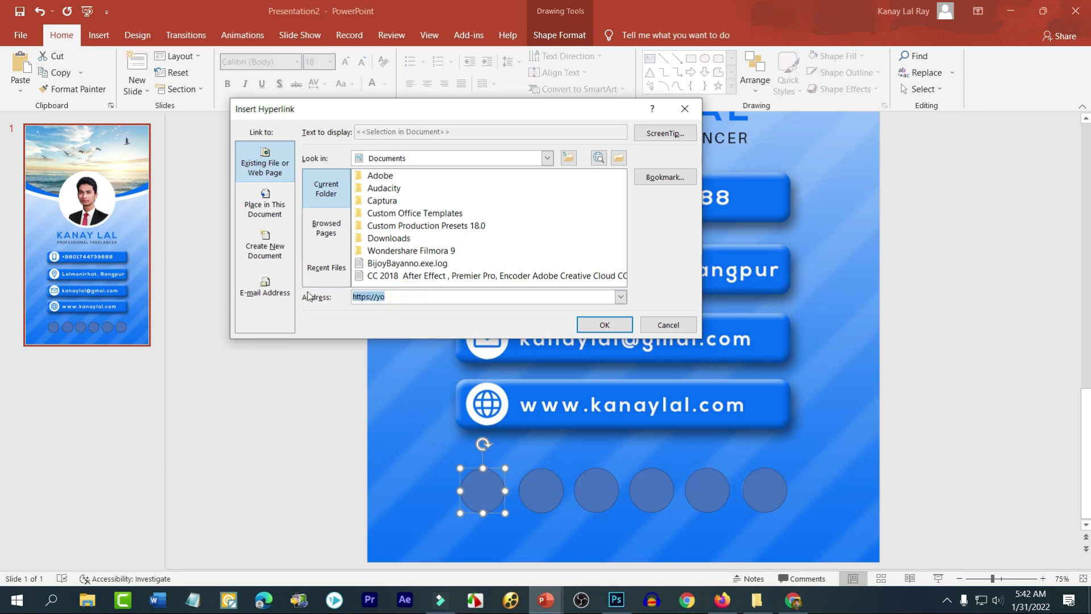
- Paste the YouTube channel address as the first circle's link and confirm it
key("ctrl+v")
left_click(608, 326)
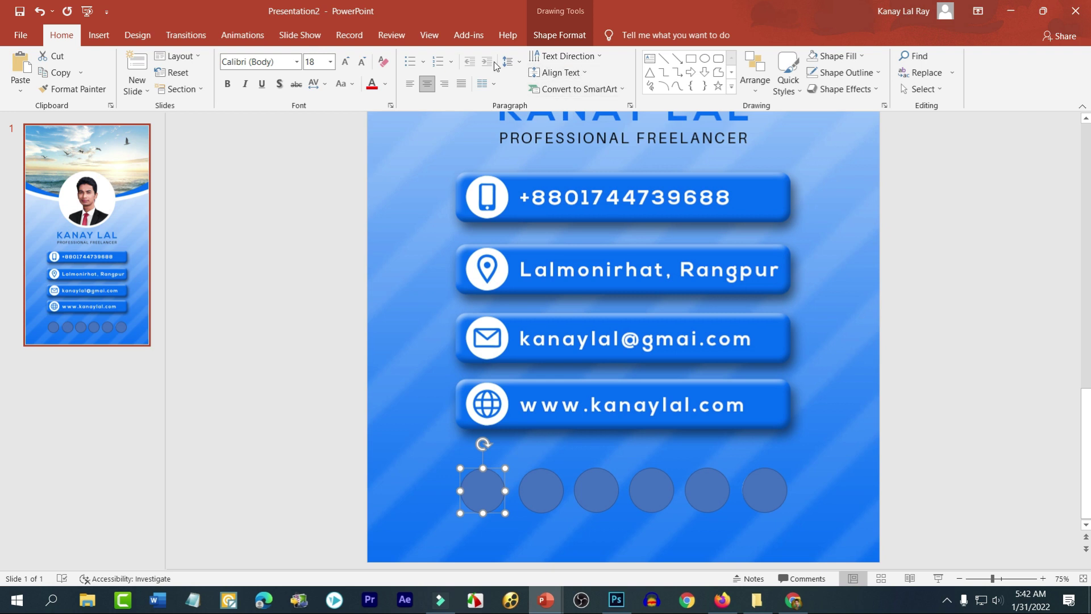
left_click(475, 485)
- Give the YouTube circle No Fill and No Outline to reveal its icon
right_click(475, 485)
left_click(532, 510)
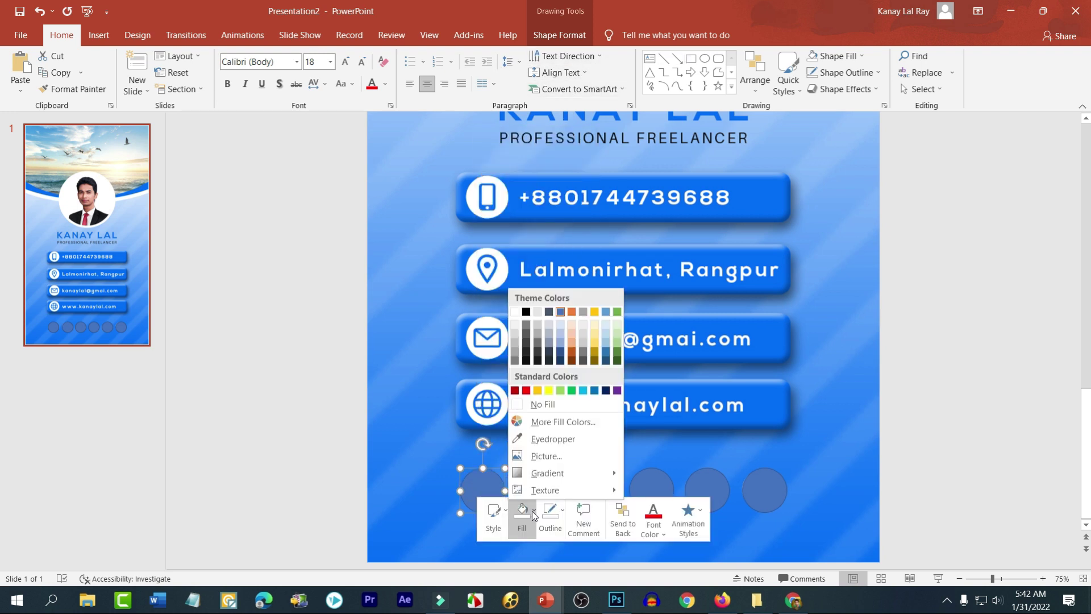
left_click(547, 405)
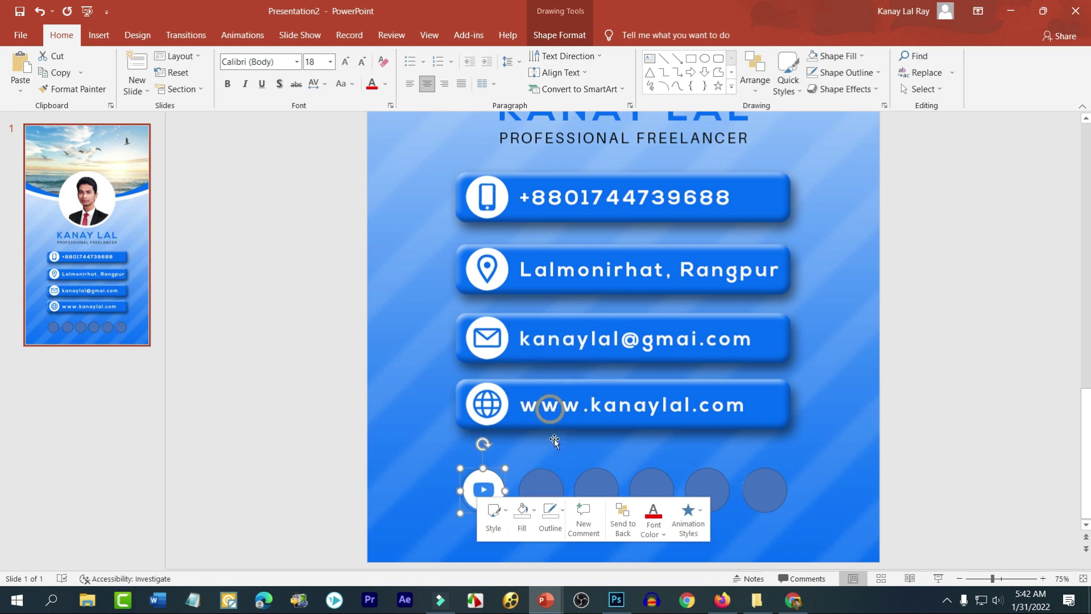
left_click(559, 513)
left_click(577, 422)
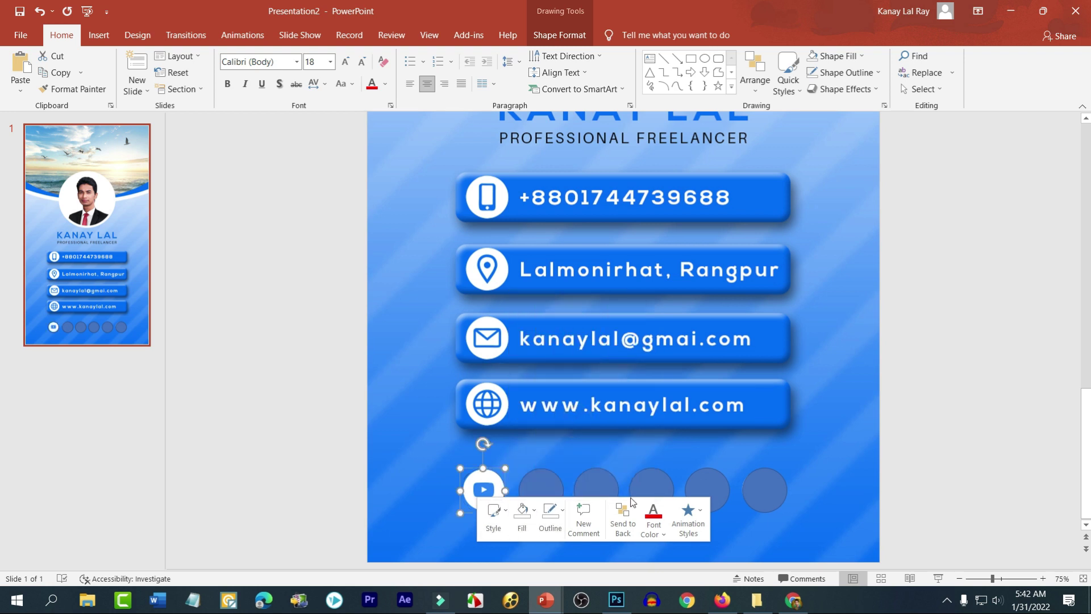
left_click(823, 482)
left_click(549, 487)
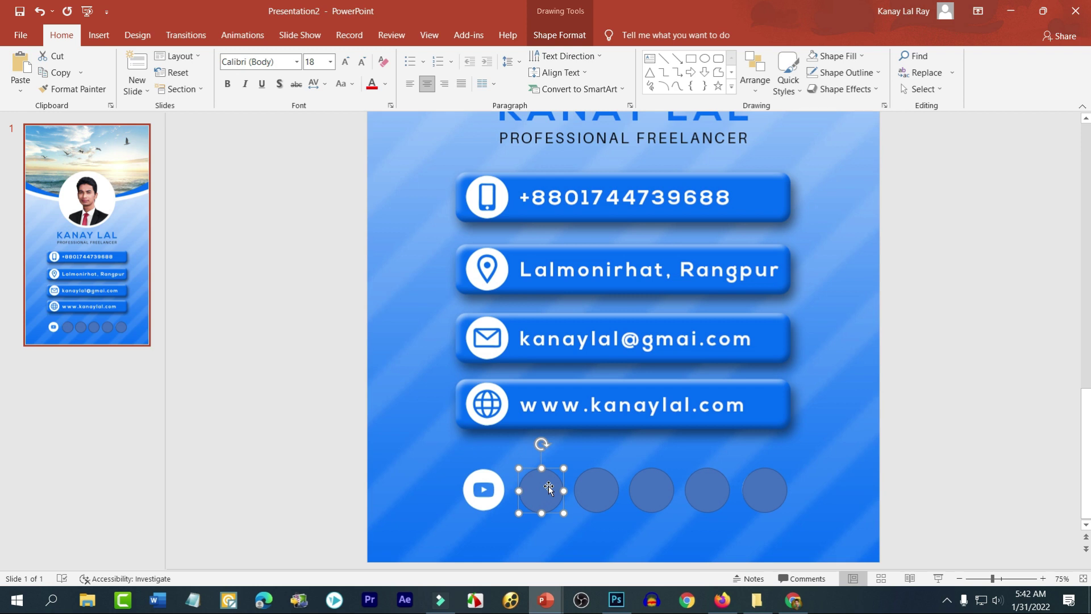
- Link the second bottom-row circle to the suggested Facebook page address
right_click(548, 486)
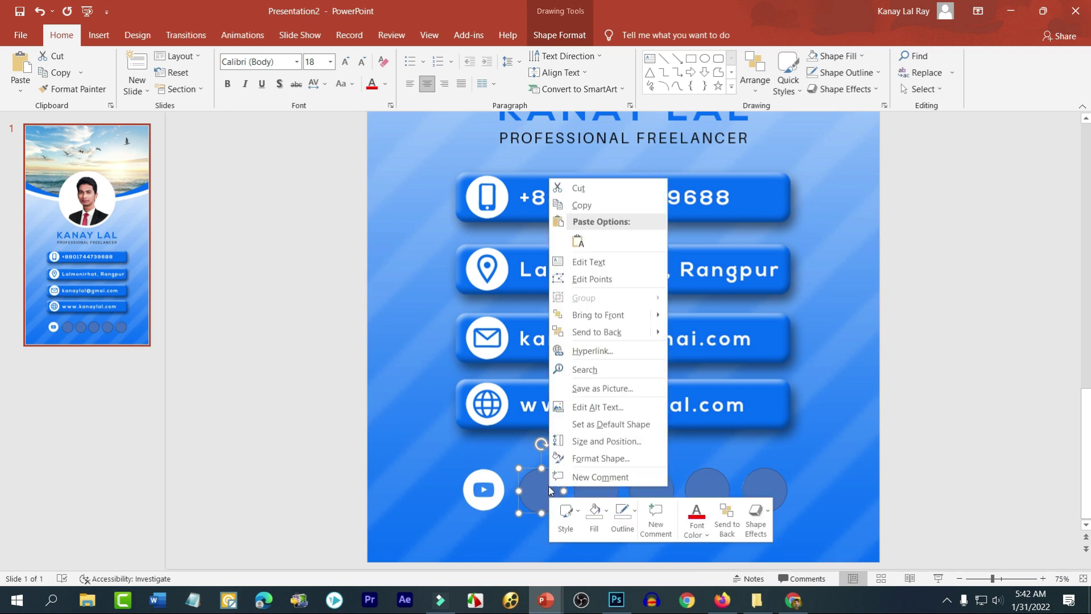
left_click(595, 349)
left_click(382, 301)
type("h")
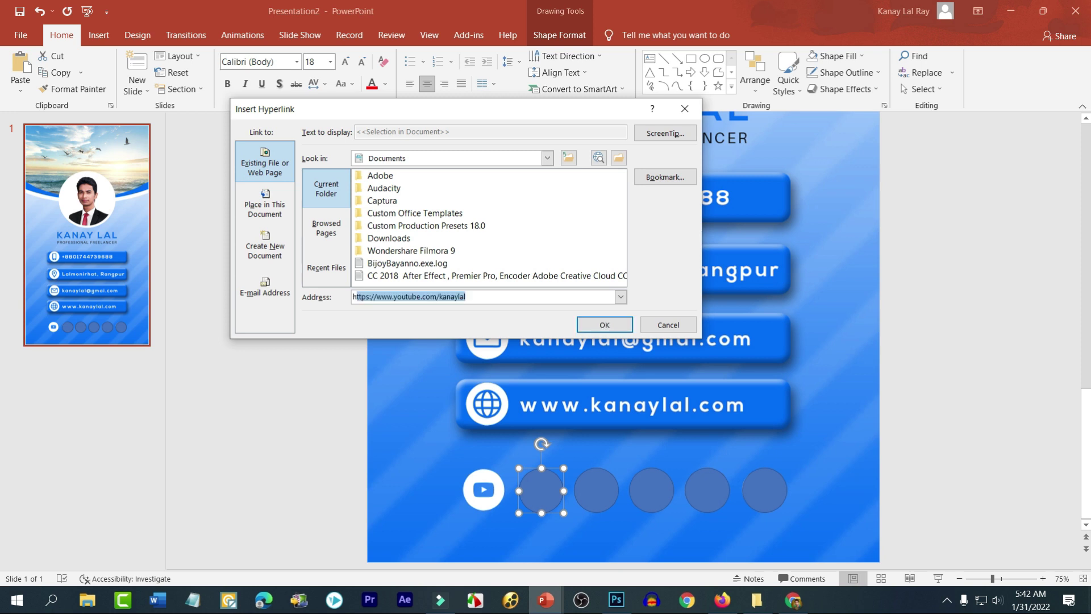
left_click(478, 296)
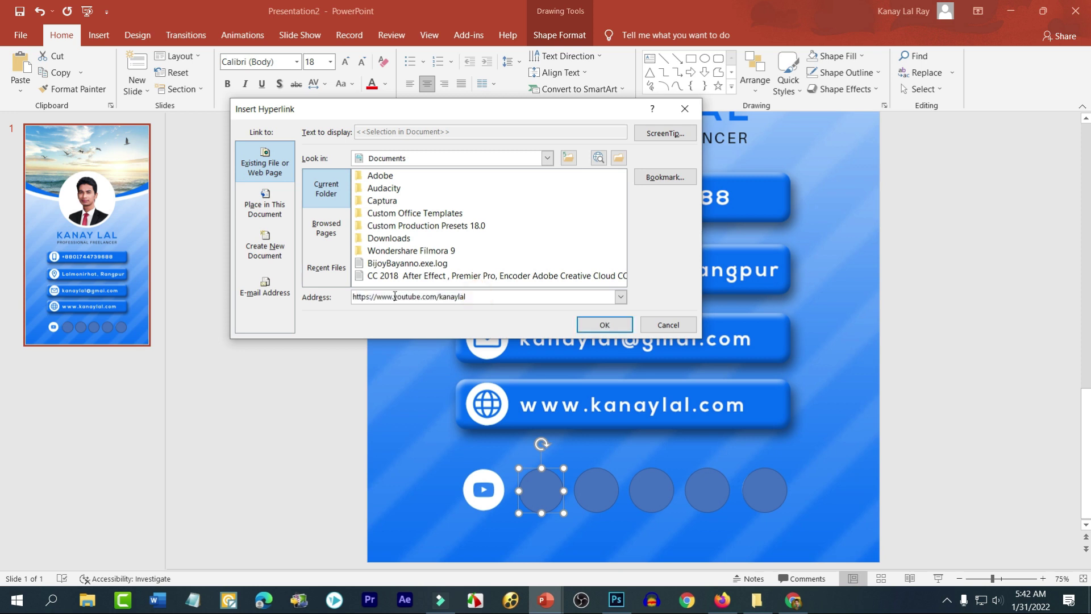
left_click_drag(395, 296, 465, 296)
type("facebook")
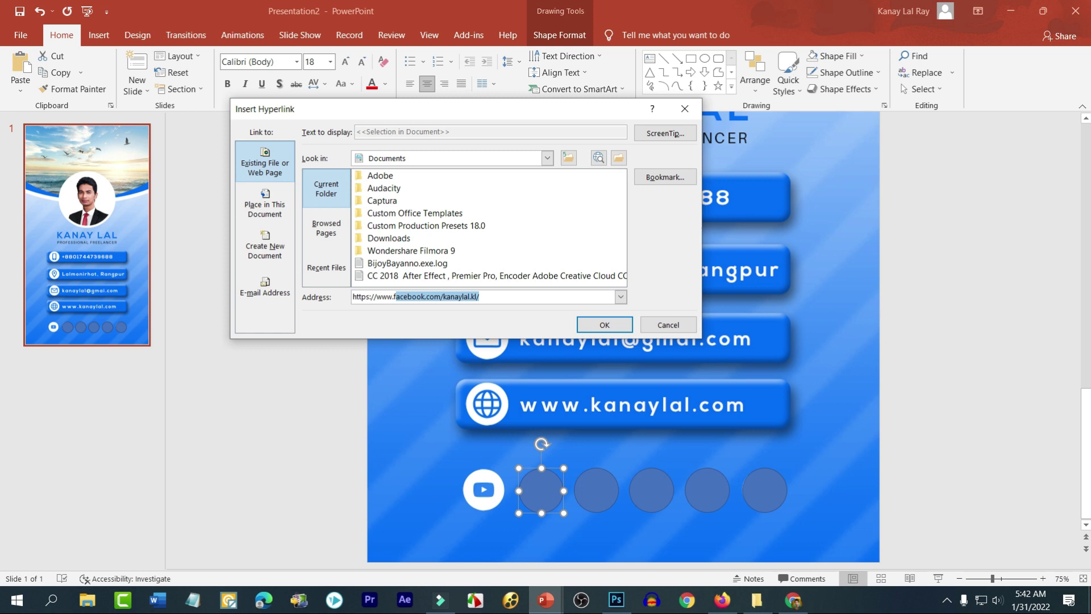
left_click(537, 296)
left_click(598, 323)
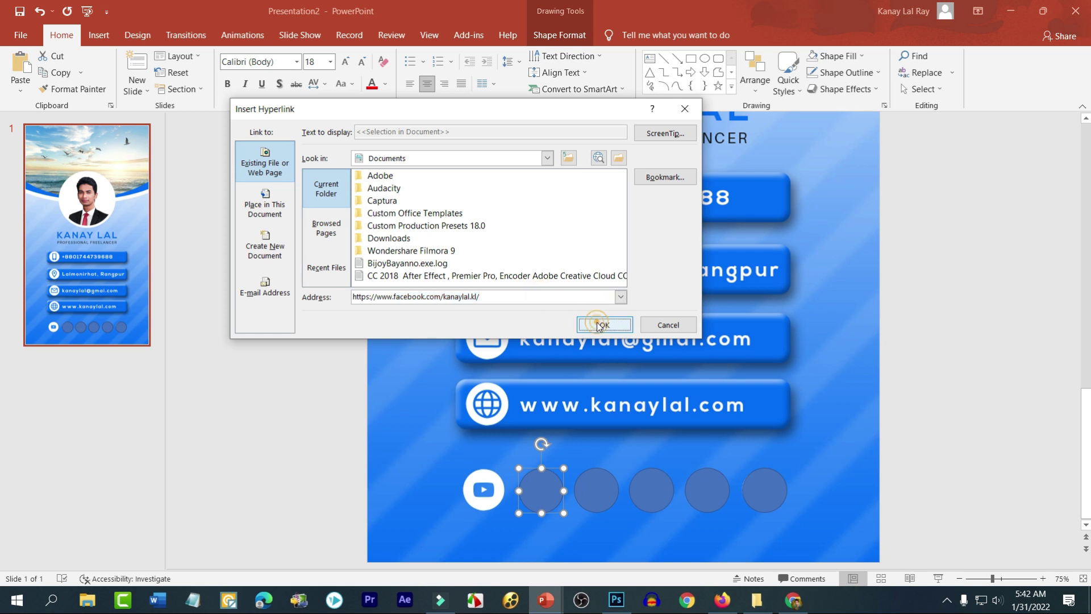
- Give the Facebook circle No Fill and No Outline to reveal its icon
right_click(544, 495)
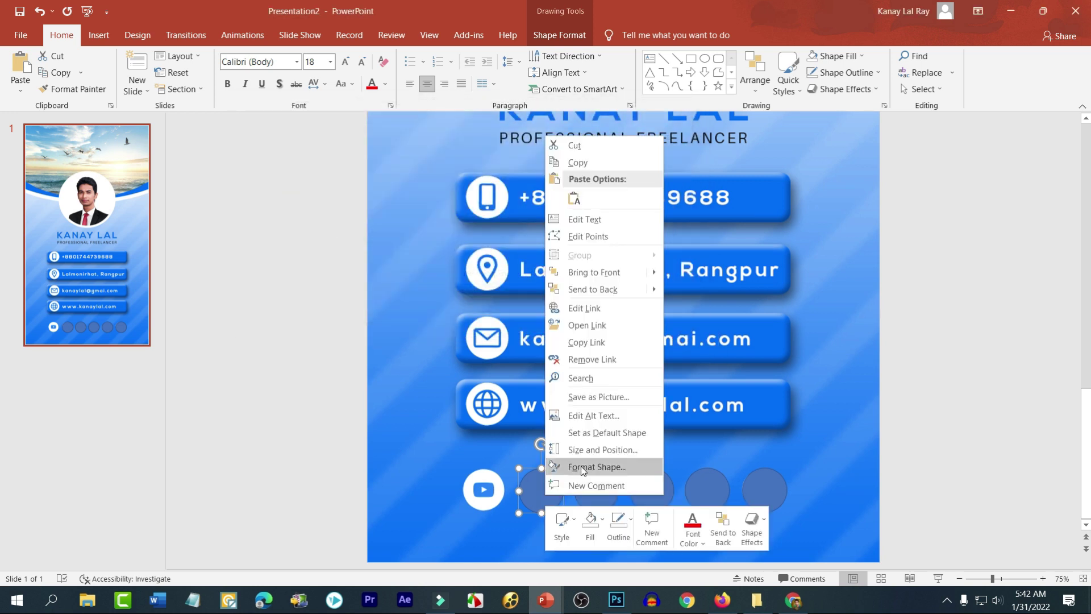
left_click(603, 522)
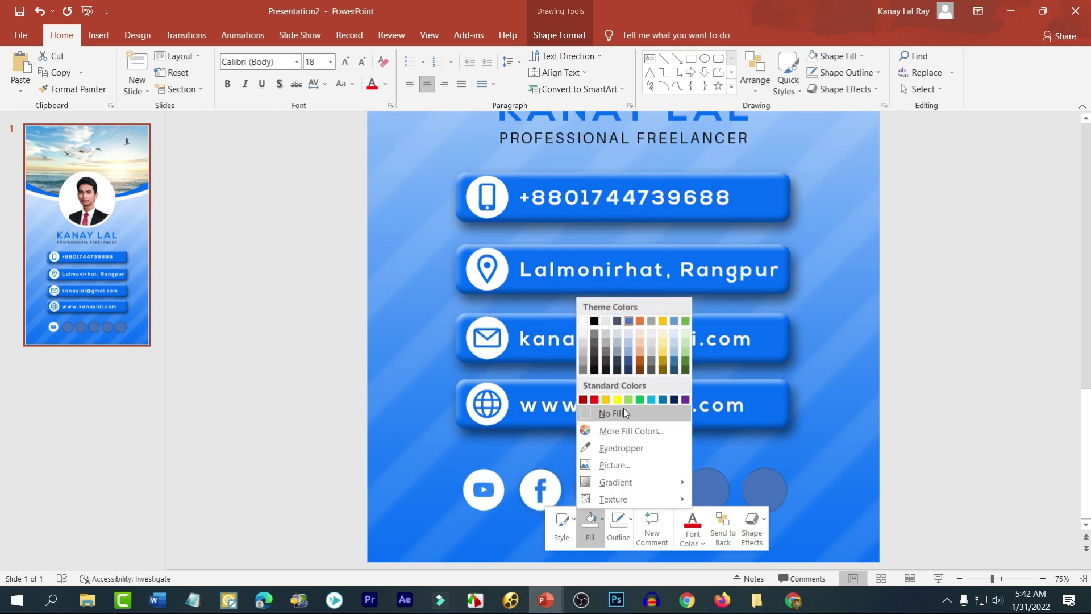
left_click(623, 408)
left_click(627, 519)
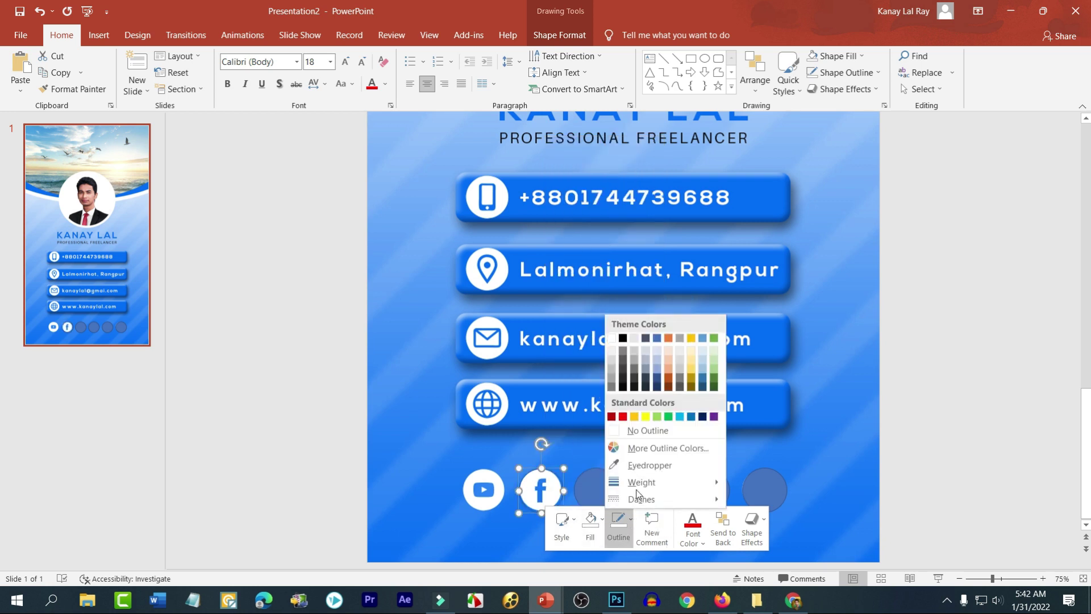
left_click(636, 430)
left_click(601, 487)
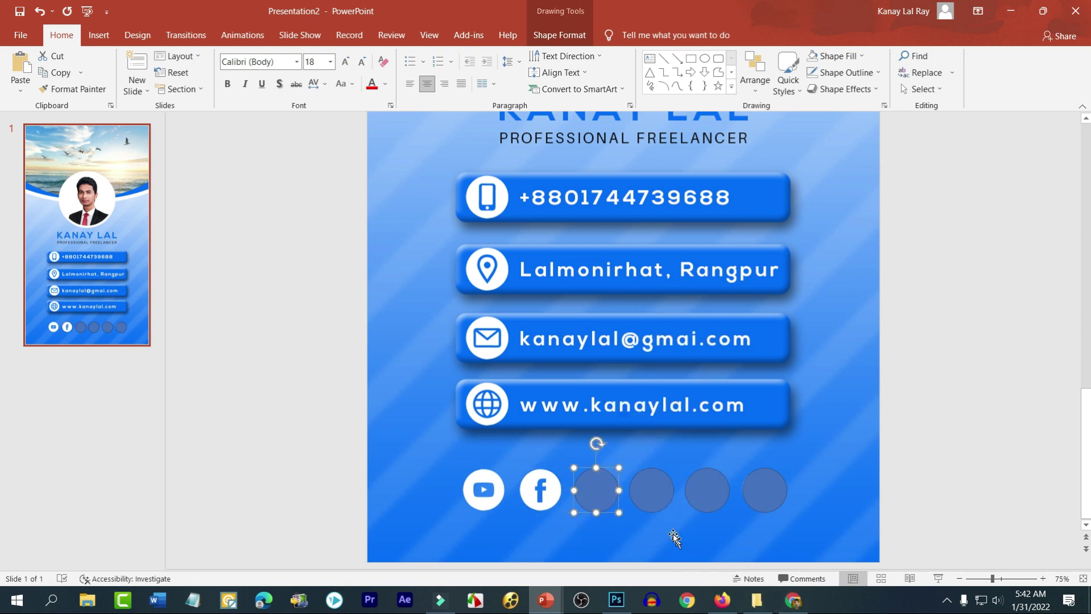
- Open the Instagram profile in a new Firefox tab, copy its URL, and return to PowerPoint
left_click(729, 600)
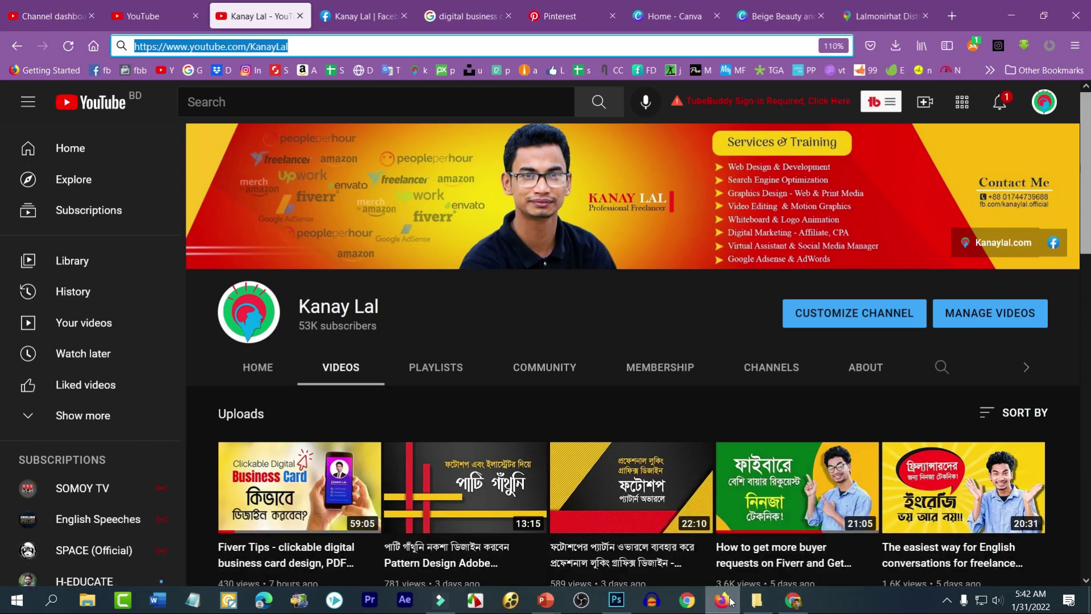
left_click(951, 16)
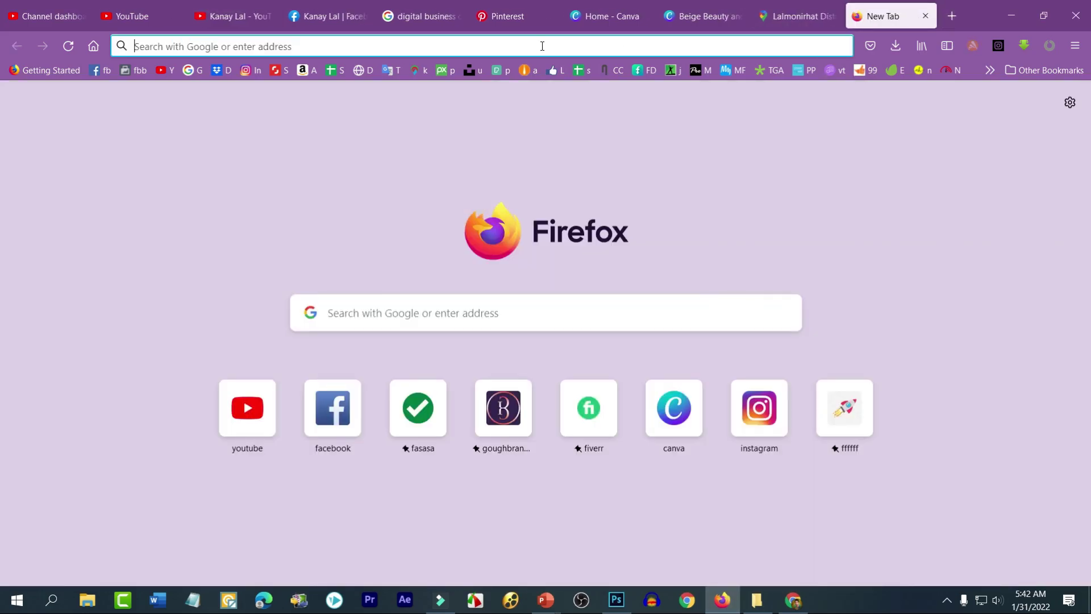
left_click(759, 407)
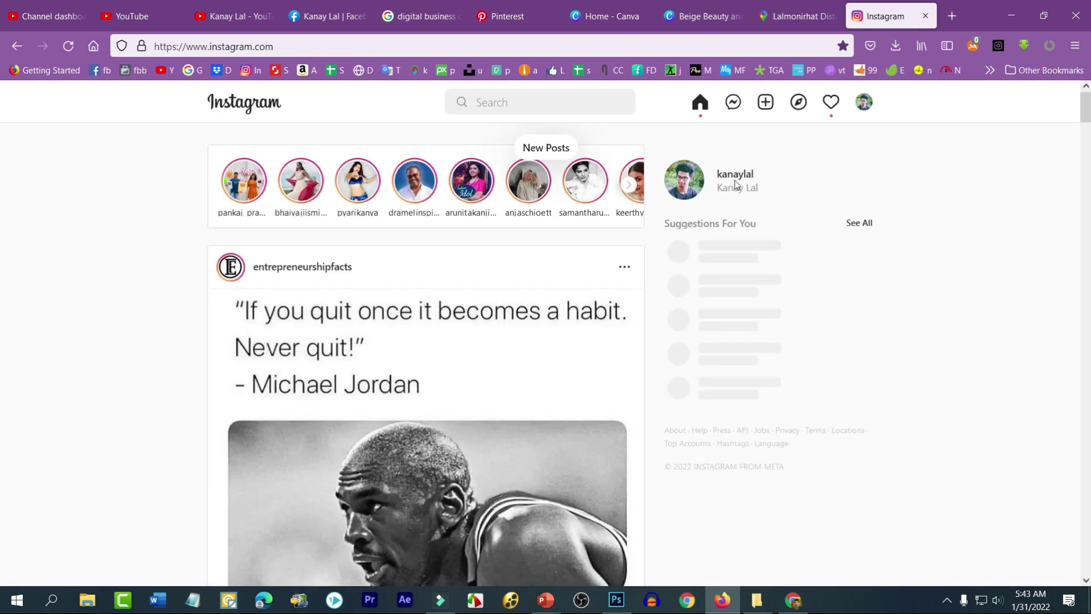
left_click(735, 176)
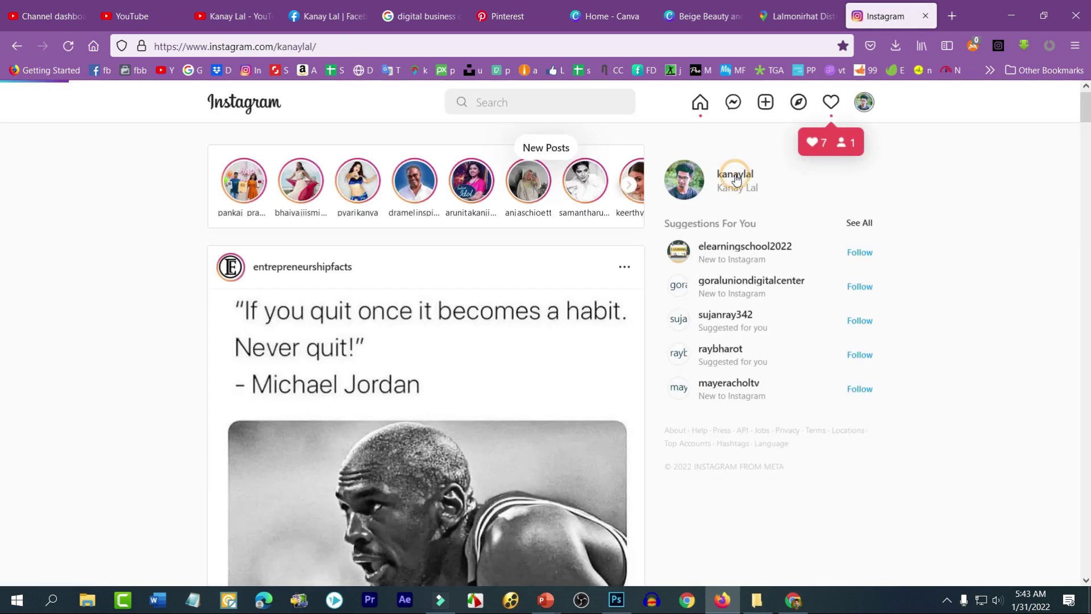
left_click(330, 47)
right_click(334, 49)
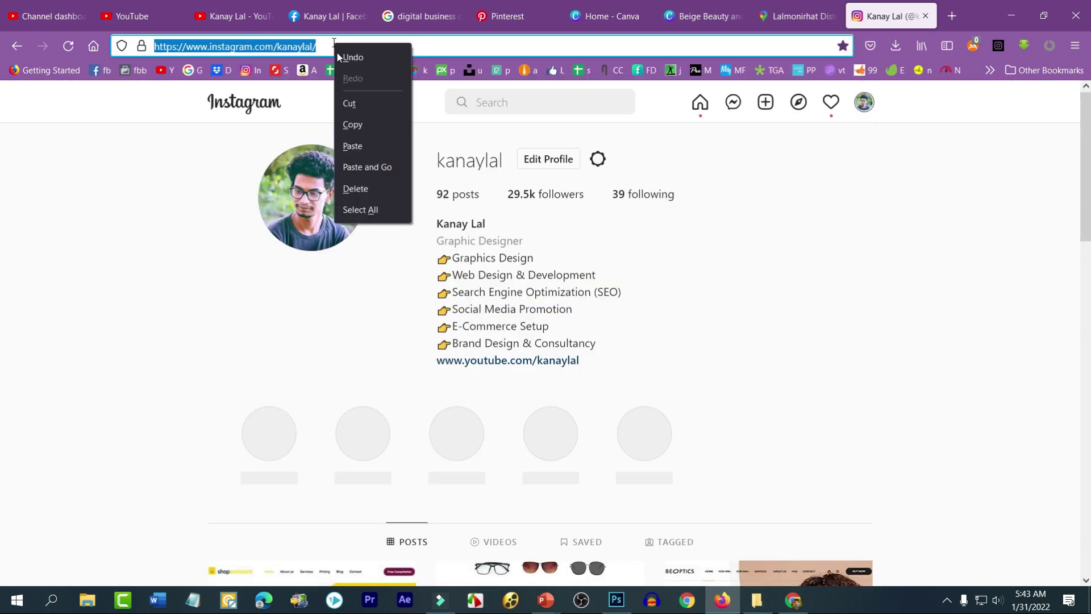
left_click(352, 123)
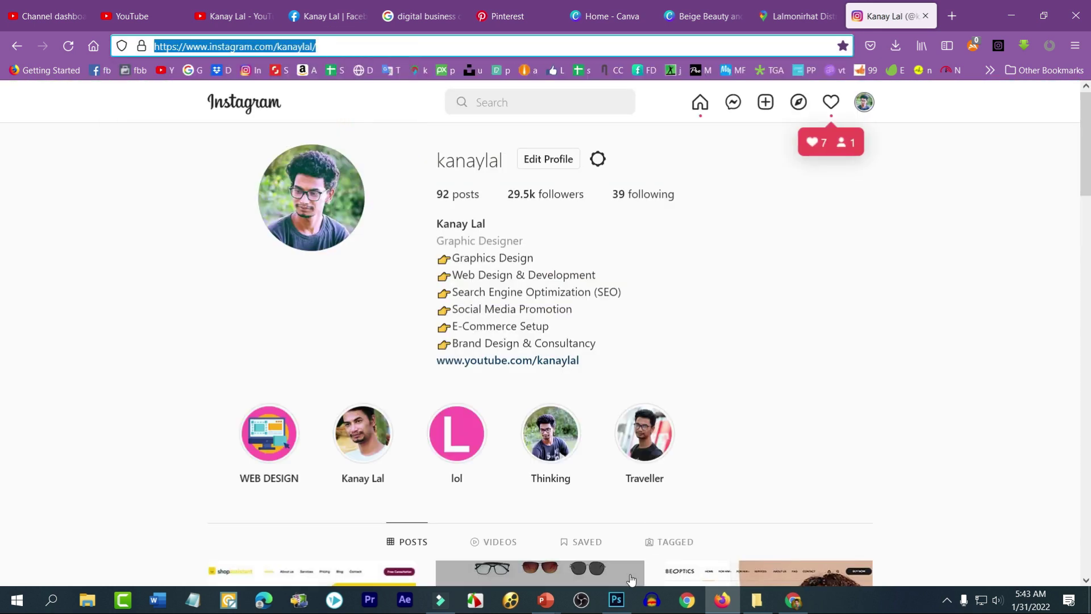
left_click(545, 600)
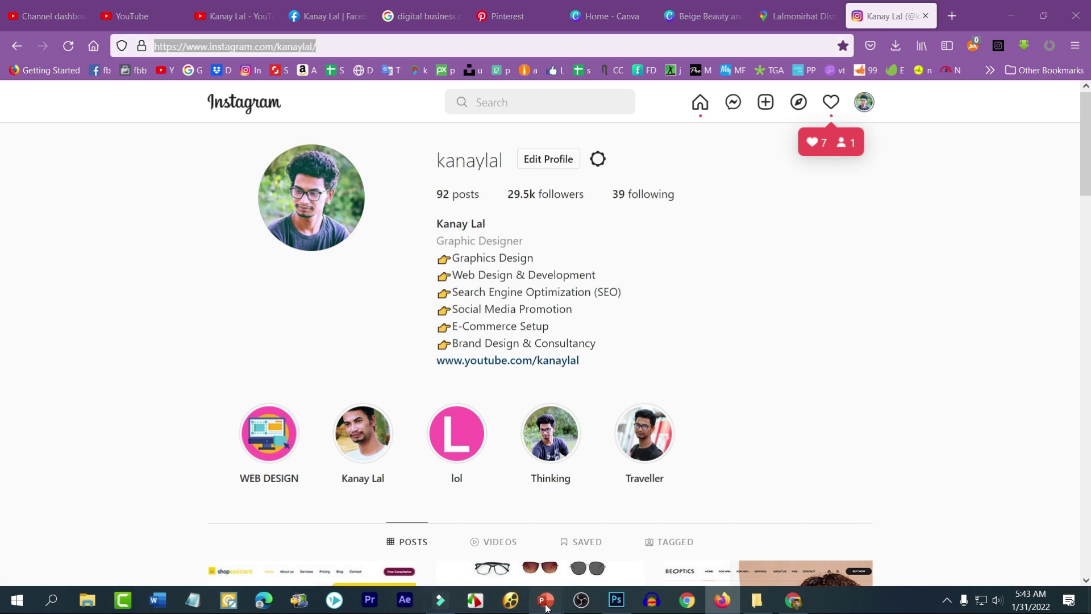
left_click(635, 543)
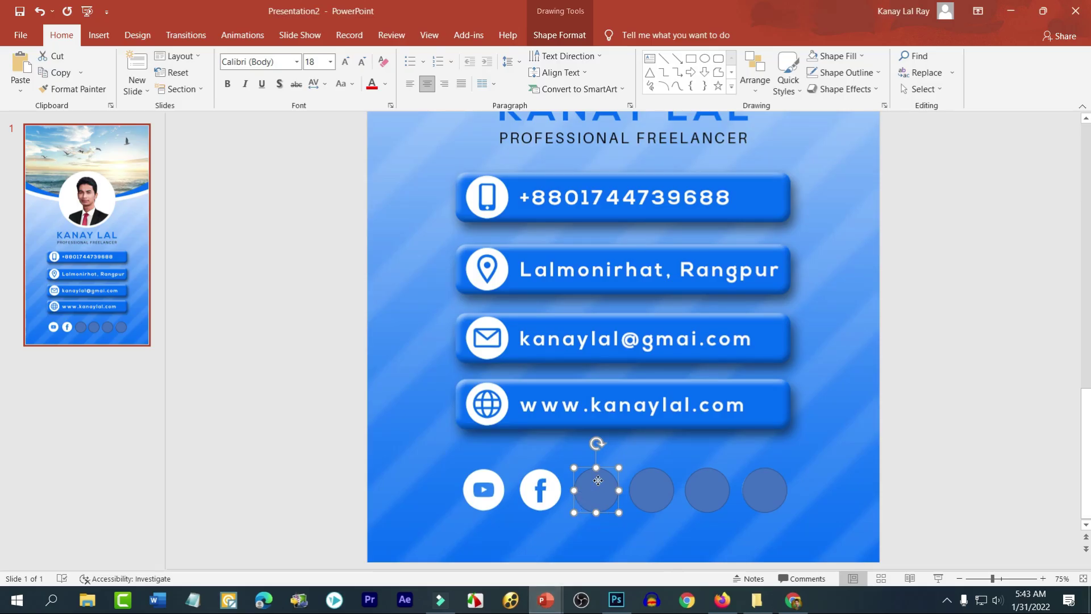
- Link the third circle to the pasted Instagram profile address
right_click(598, 481)
left_click(645, 341)
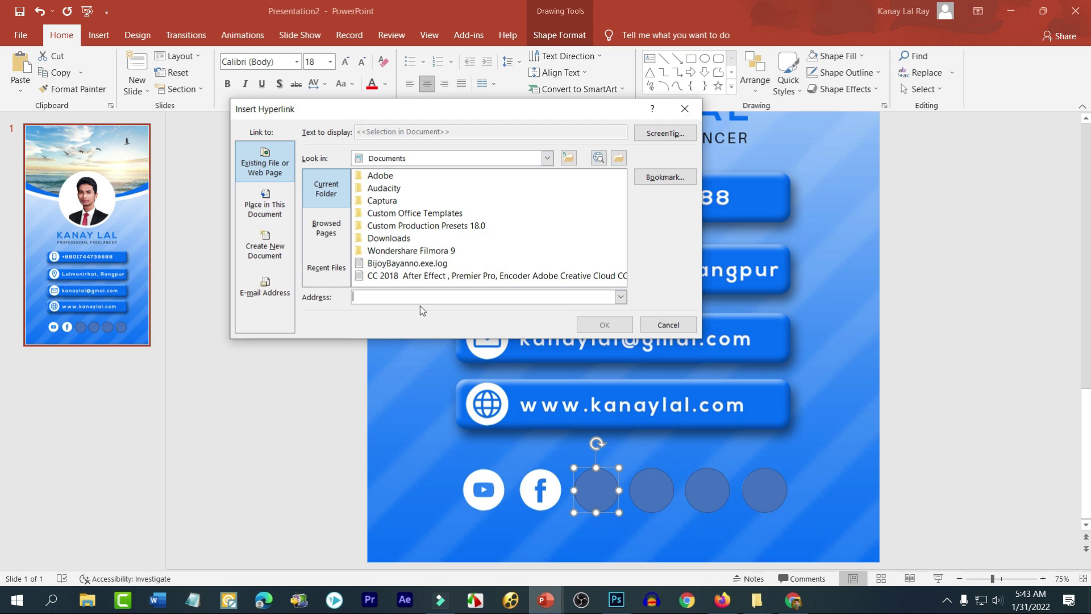
right_click(413, 297)
left_click(445, 338)
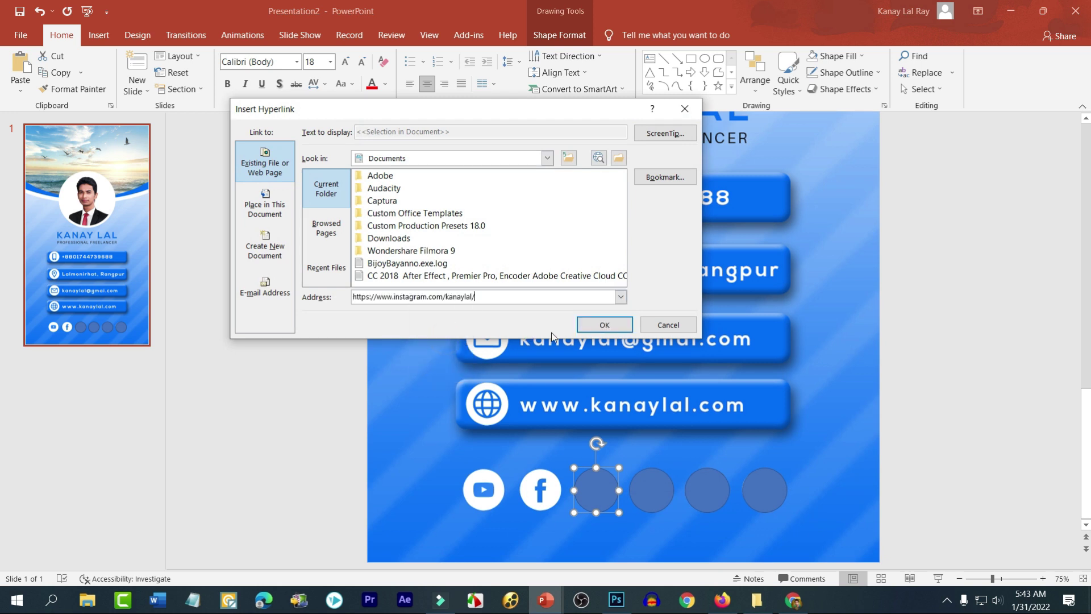
left_click(599, 323)
- Give the Instagram circle No Fill and No Outline to reveal its icon
right_click(605, 494)
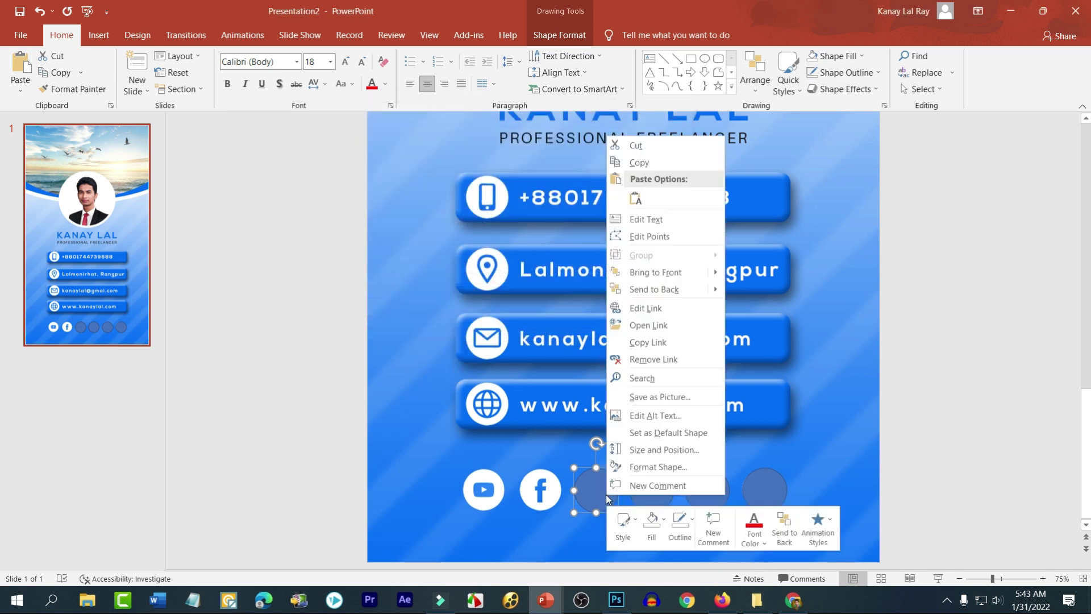
left_click(663, 522)
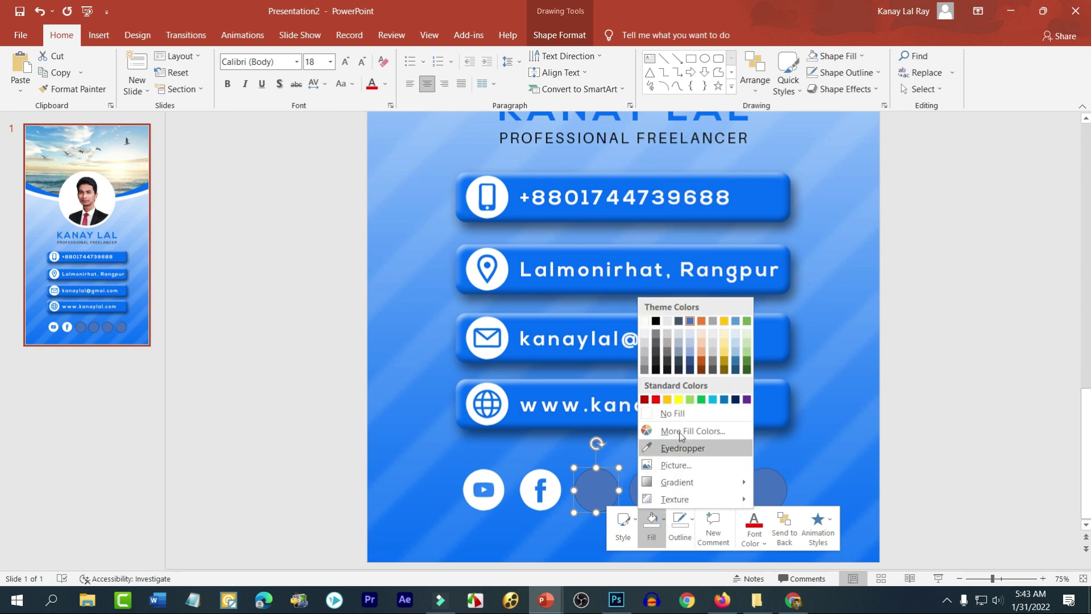
left_click(673, 413)
left_click(692, 524)
left_click(704, 432)
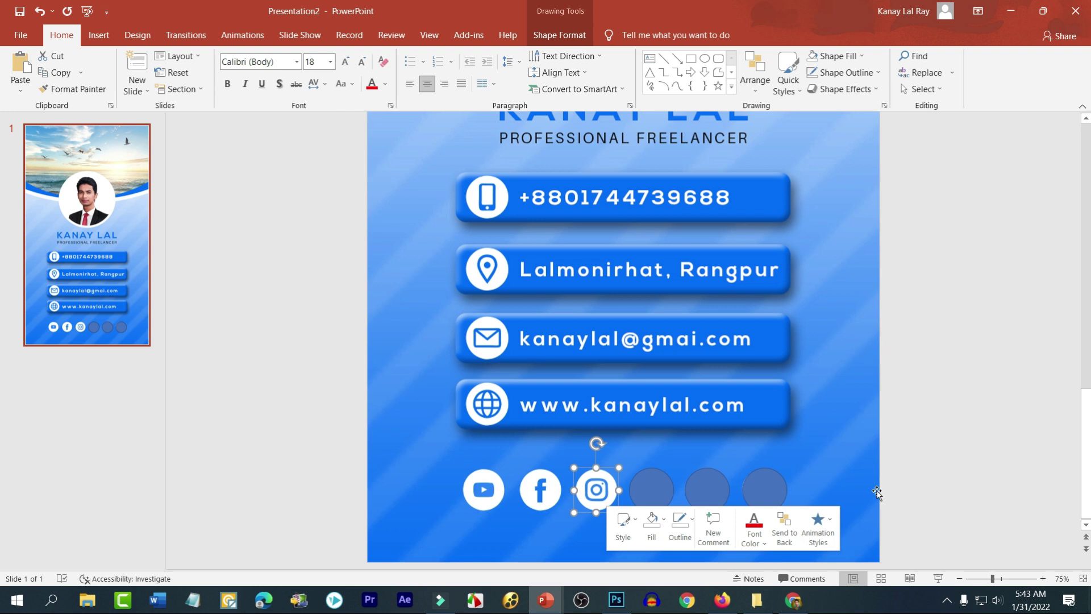
left_click(855, 440)
- Paste the transparent formatting onto the fourth, fifth and sixth circles with Ctrl+Shift+V
left_click(654, 492)
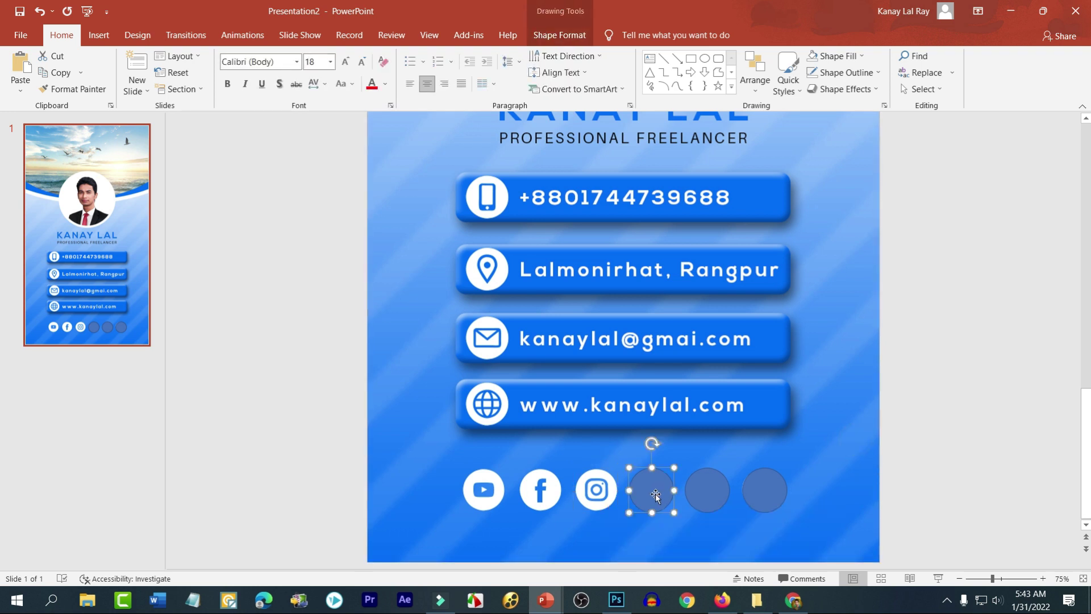
key("ctrl+shift+v")
left_click(709, 495)
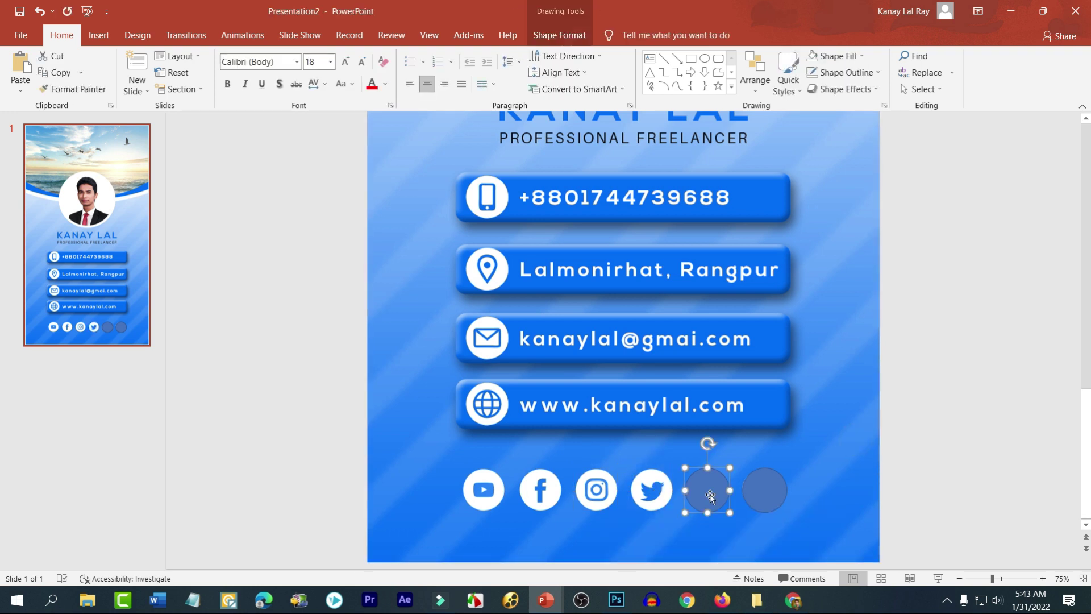
key("ctrl+shift+v")
left_click(758, 498)
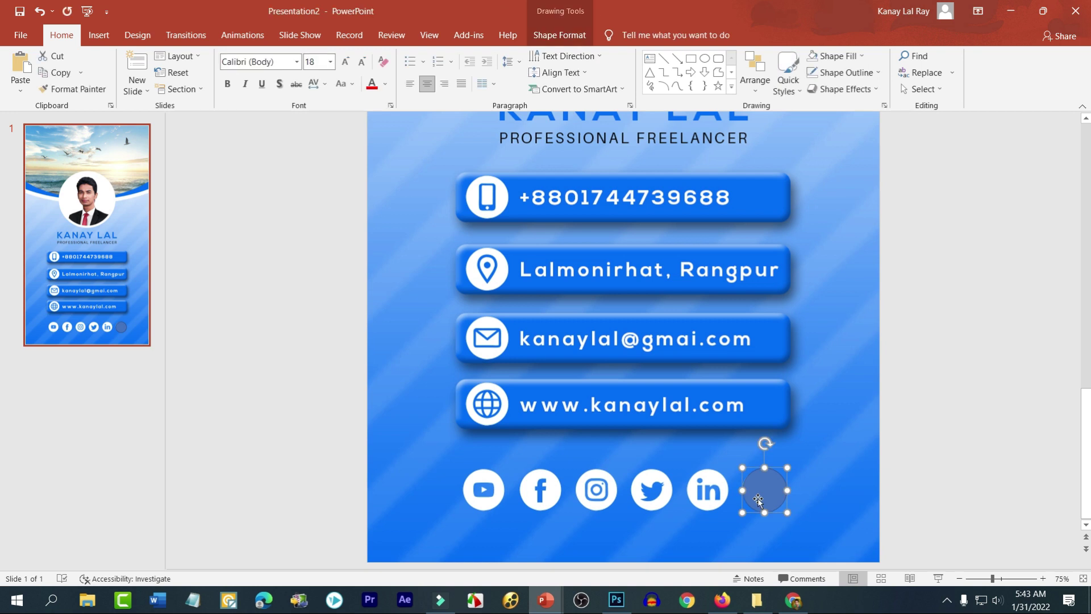
key("ctrl+shift+v")
key("Escape")
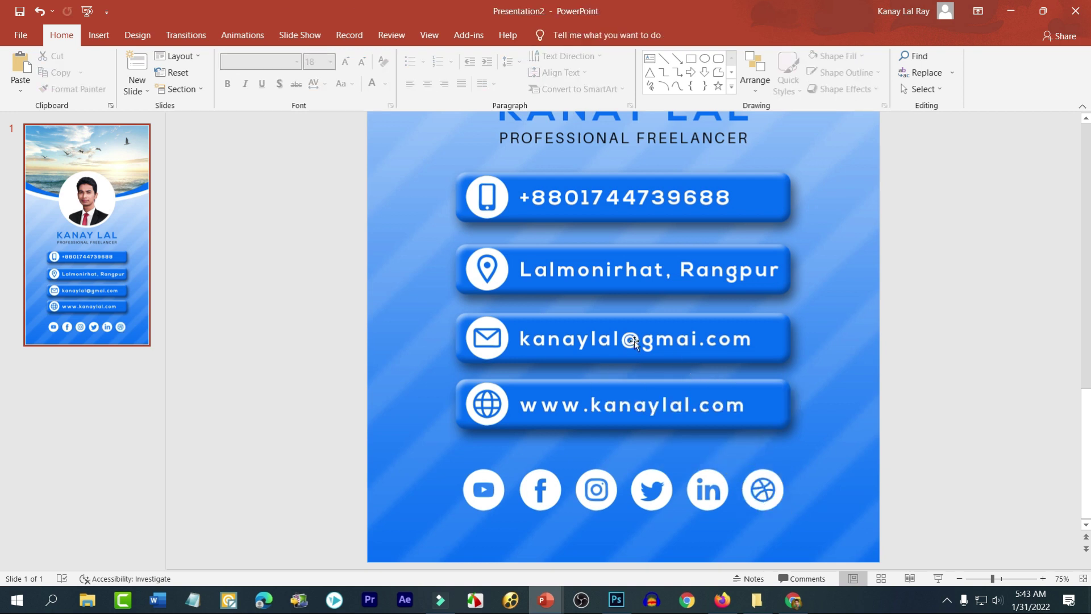
scroll(738, 250, "up", 1)
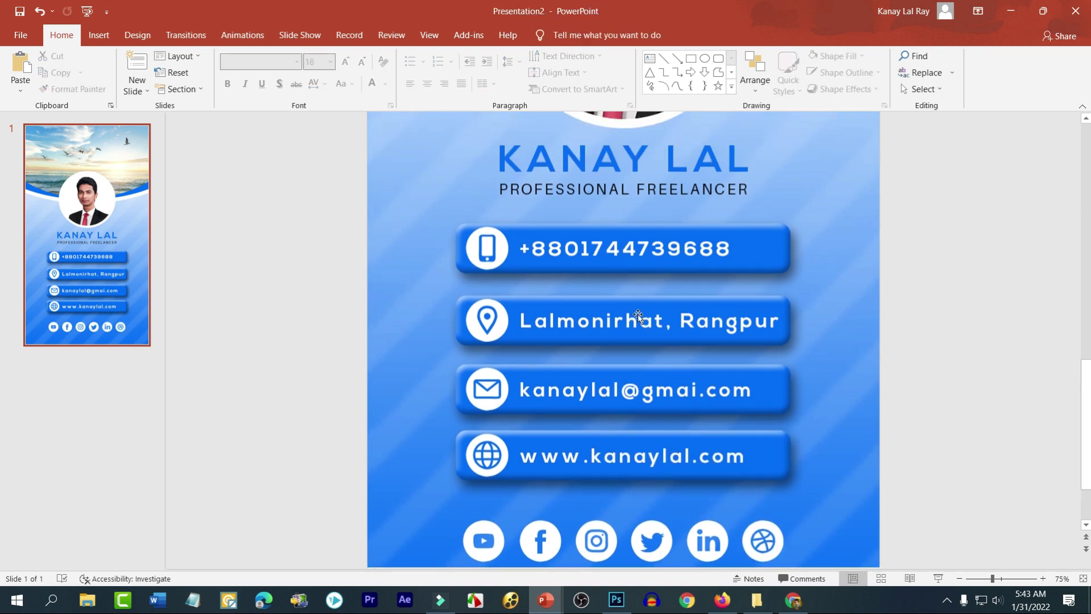
scroll(620, 336, "up", 1)
scroll(622, 324, "up", 2)
scroll(624, 311, "up", 3)
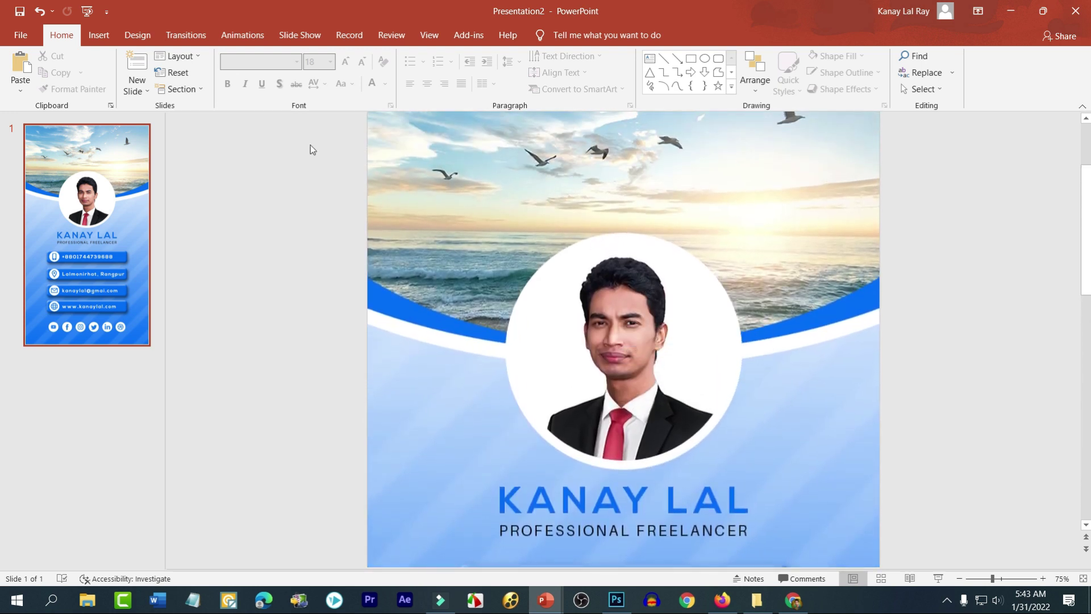
- Save a copy of the card as a PDF named 00033 via Save As
left_click(20, 35)
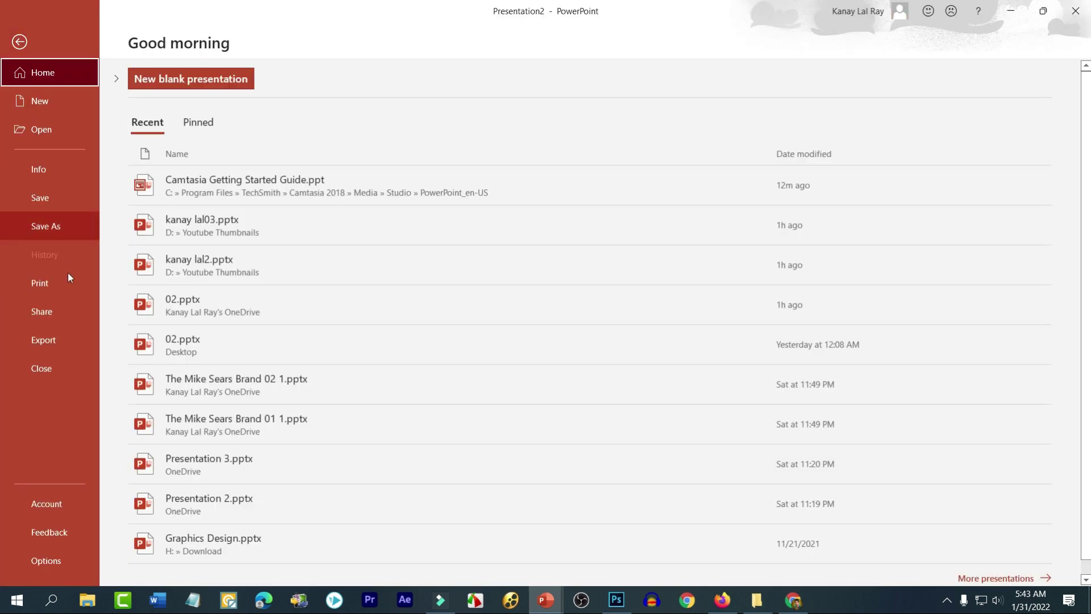
left_click(51, 230)
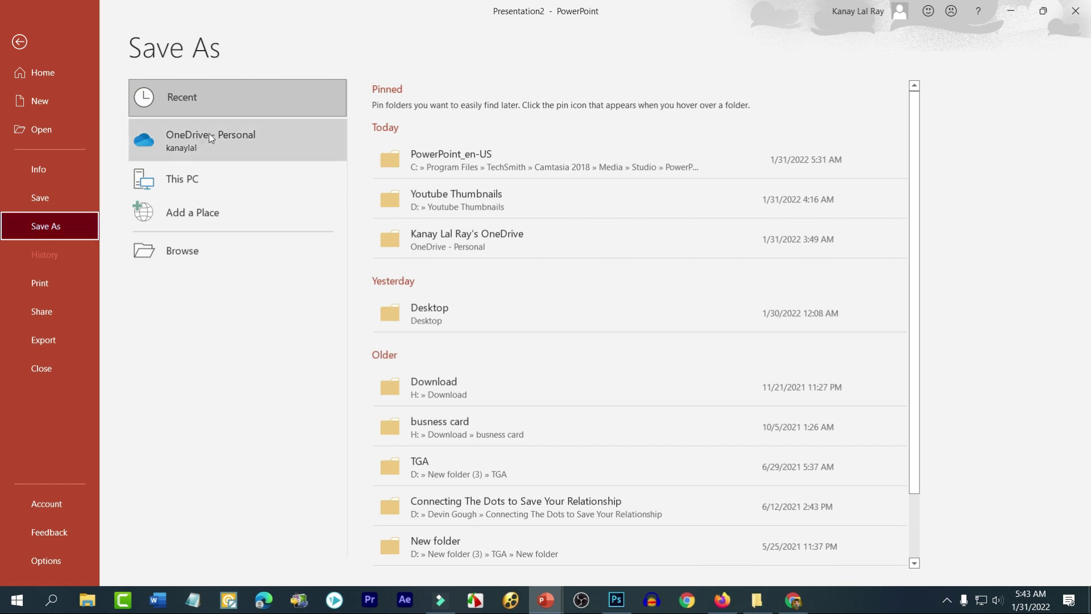
left_click(440, 306)
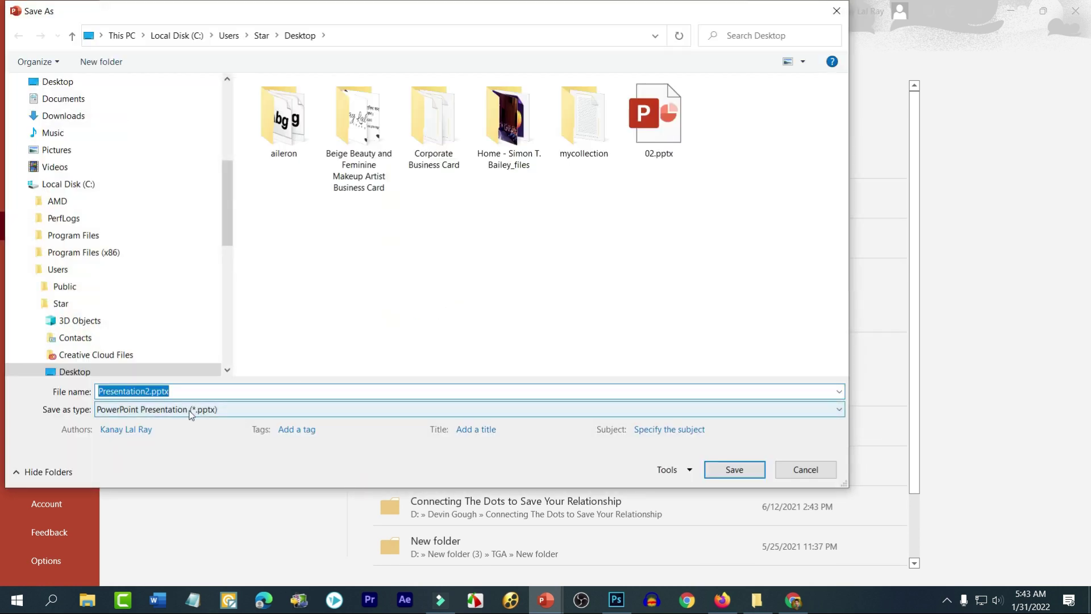
left_click(183, 409)
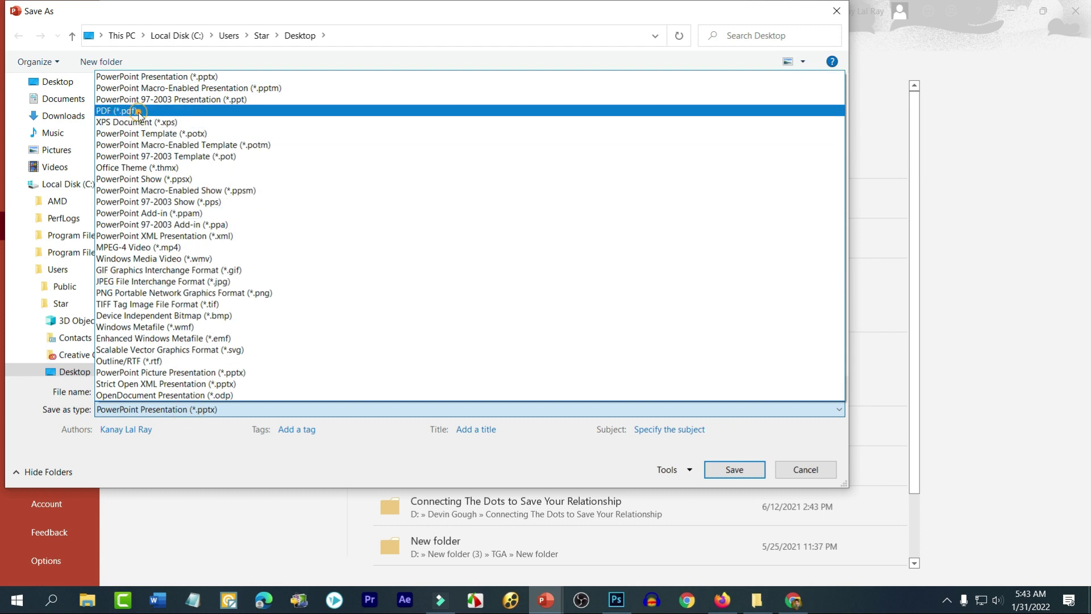
left_click(139, 110)
double_click(148, 390)
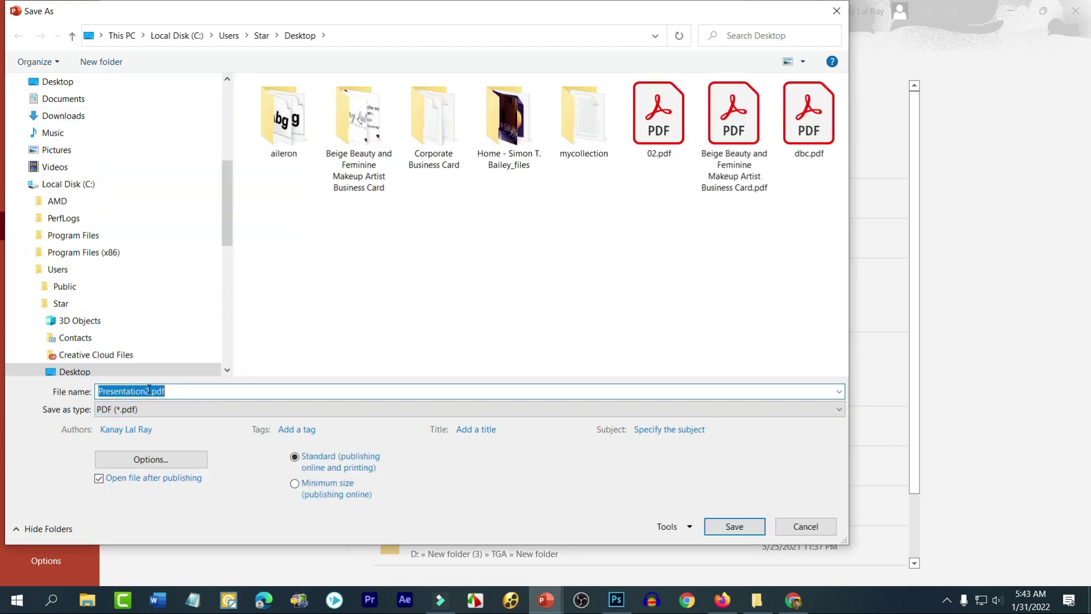
left_click_drag(149, 390, 50, 393)
type("00033")
left_click(734, 526)
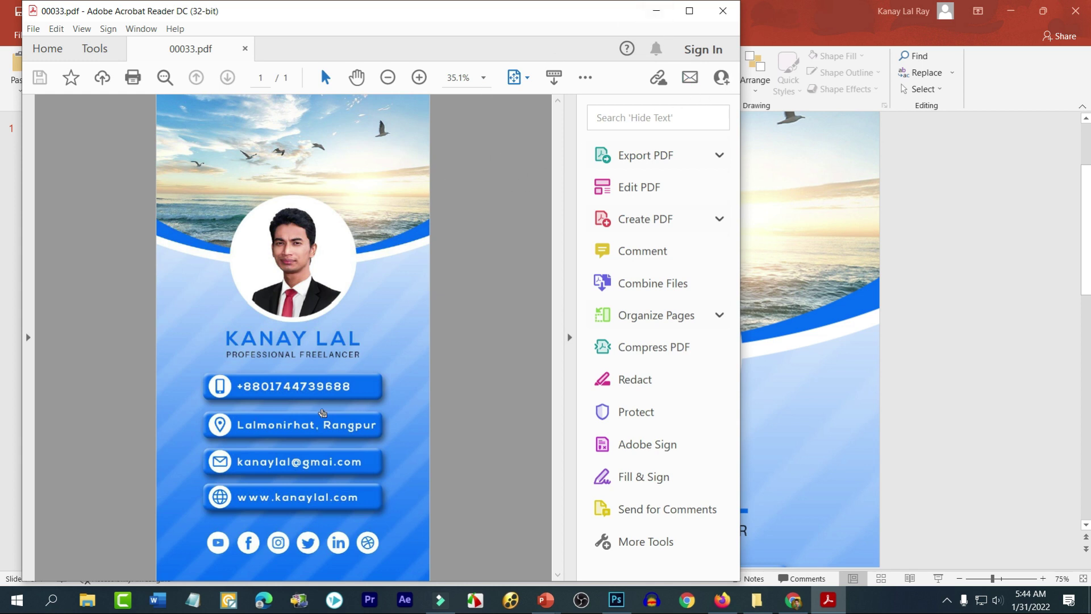
- Maximize Acrobat Reader, click the card's Facebook link, and allow the connection
left_click_drag(438, 21, 554, 15)
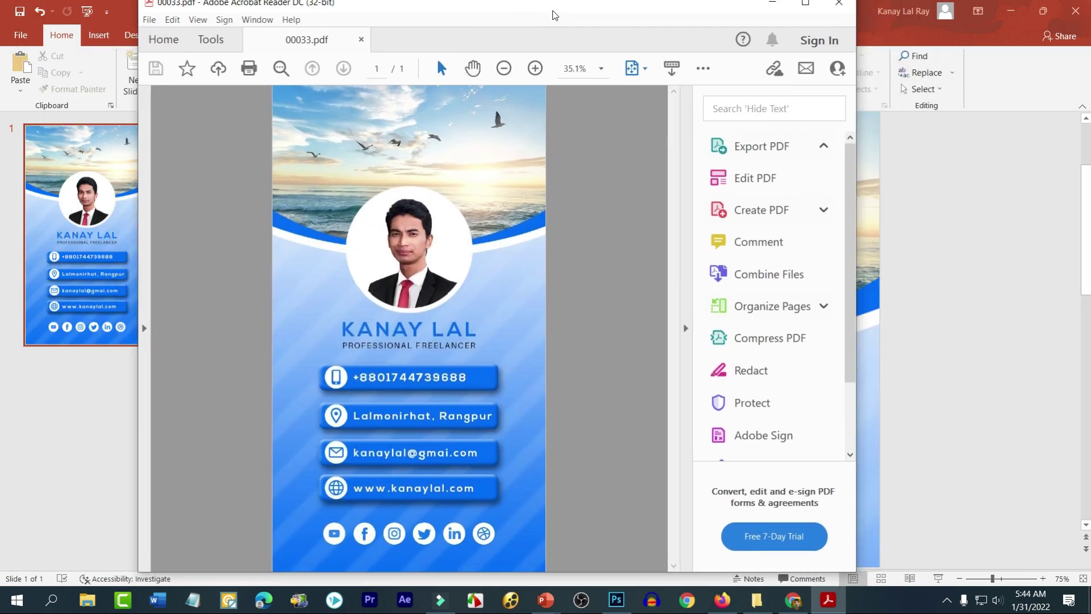
double_click(551, 16)
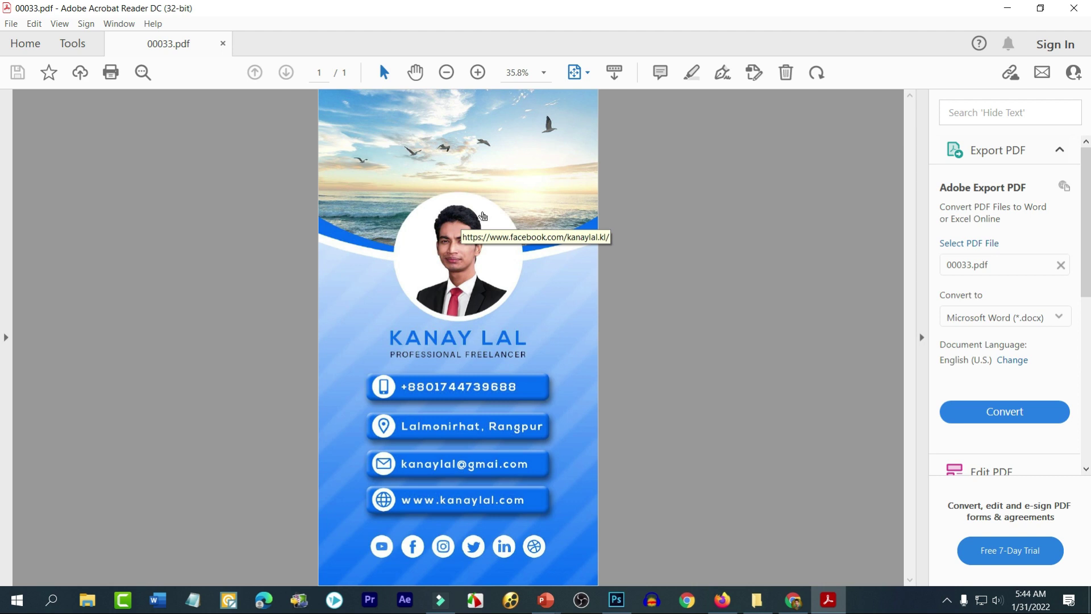
left_click(458, 284)
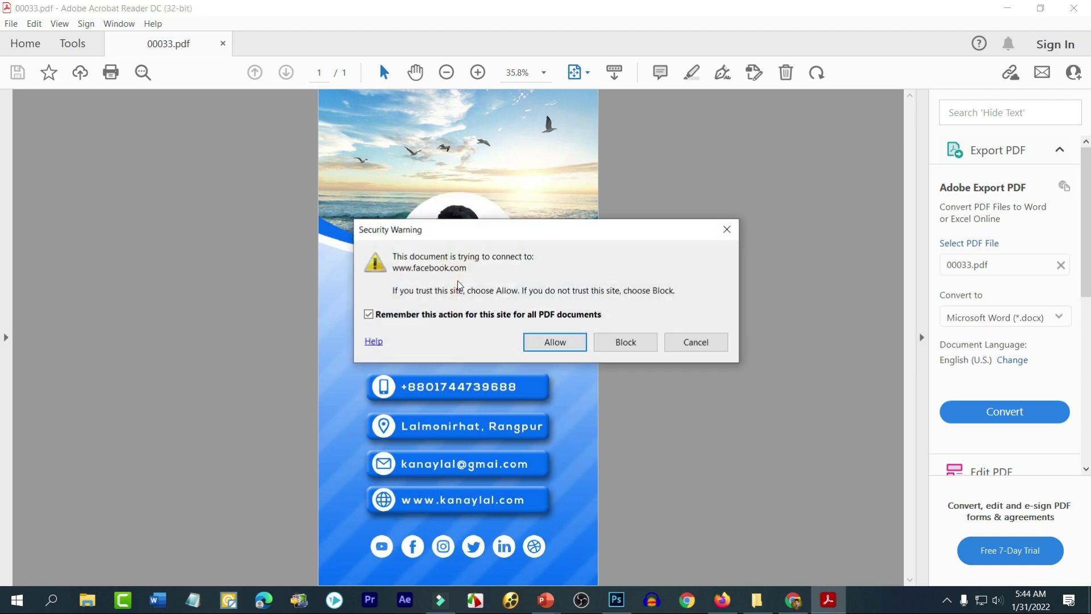
left_click(556, 343)
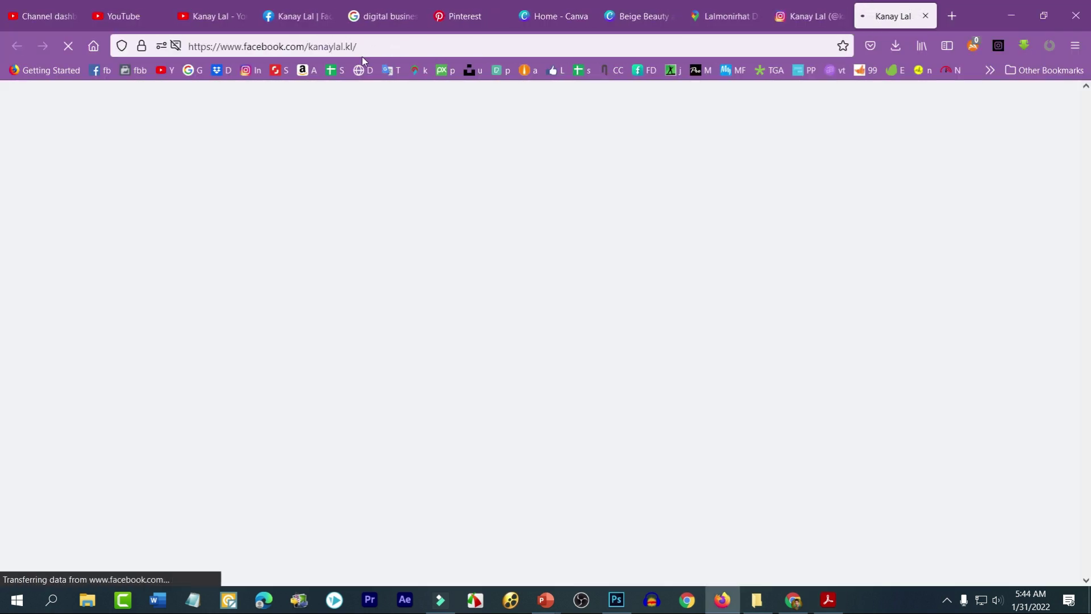
- Scroll the Facebook profile, then switch back to the 00033.pdf card in Acrobat
scroll(411, 167, "down", 3)
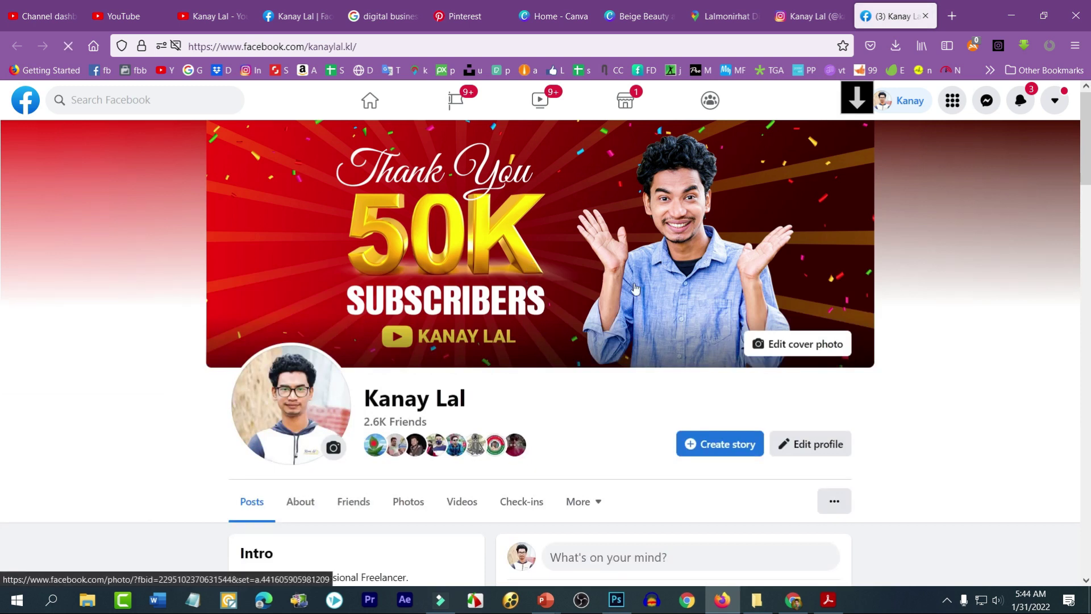
left_click(828, 599)
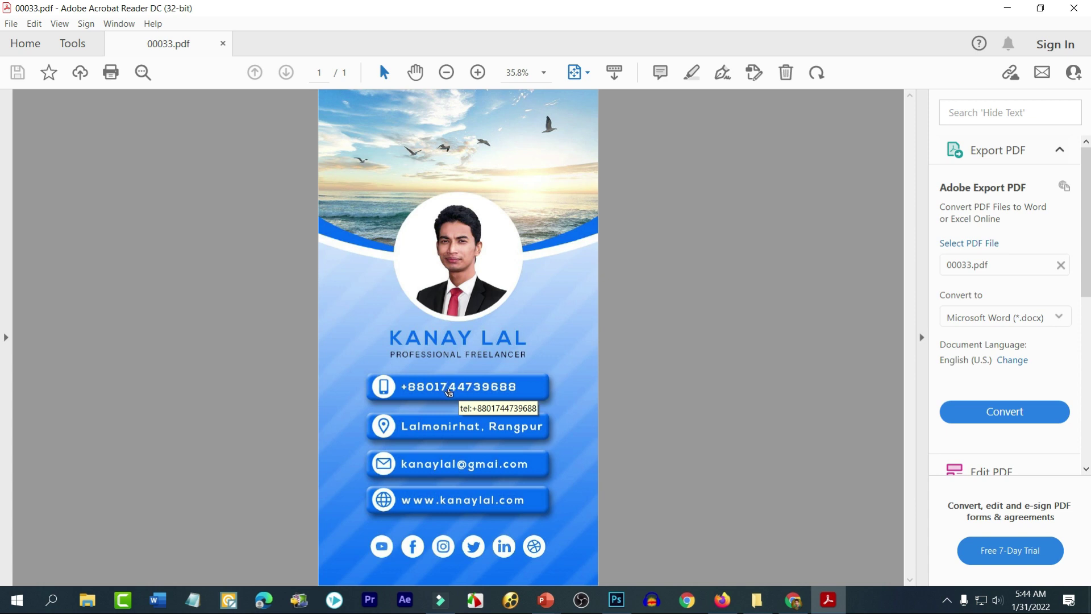
- Test the card's phone and location links, allowing each Security Warning so Lalmonirhat District opens
left_click(449, 392)
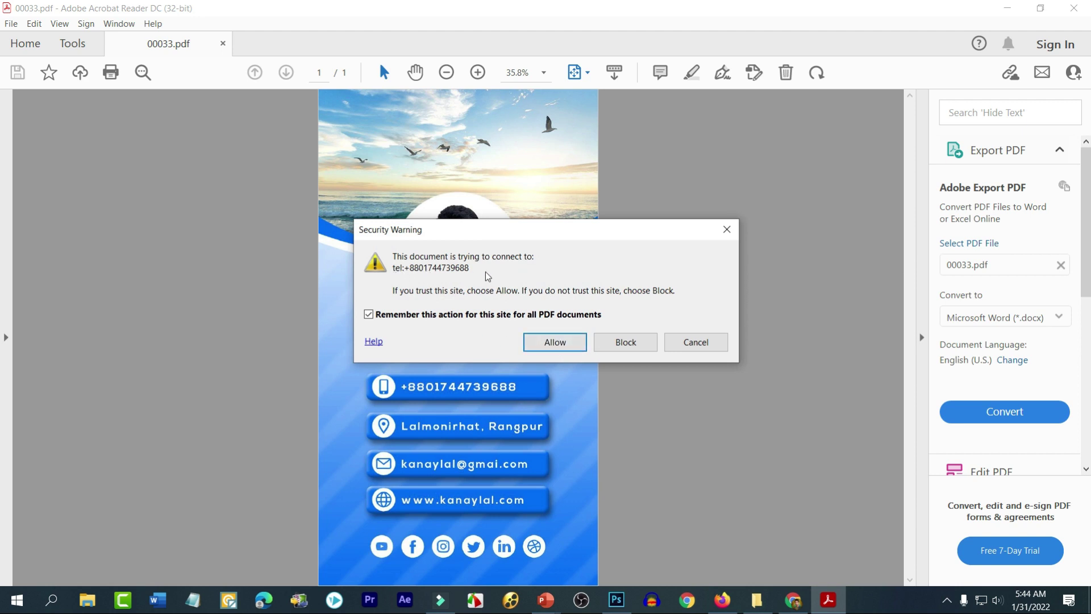
left_click(556, 341)
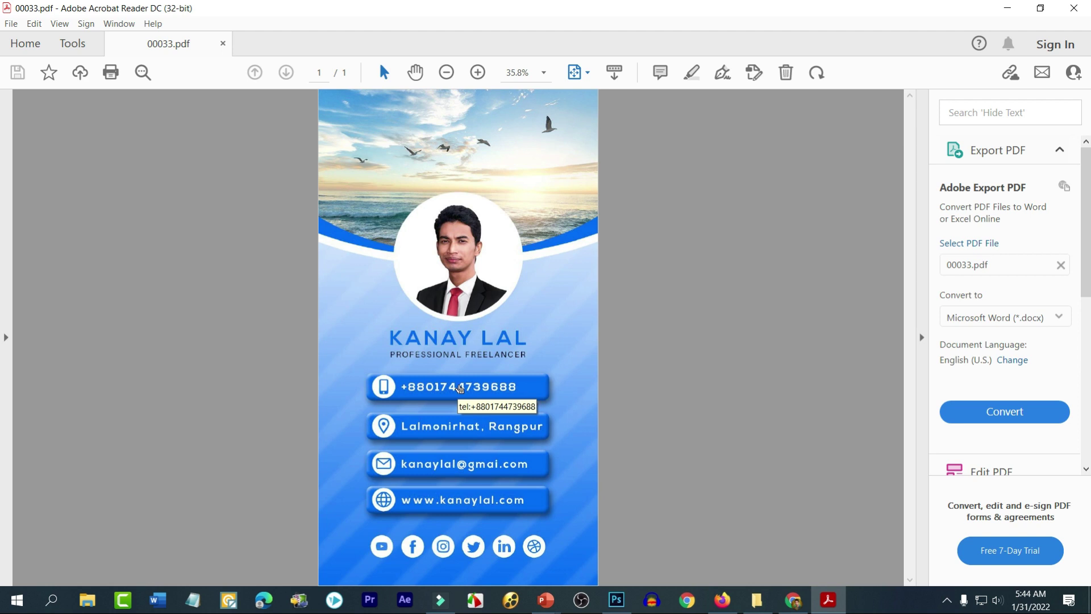
left_click(454, 427)
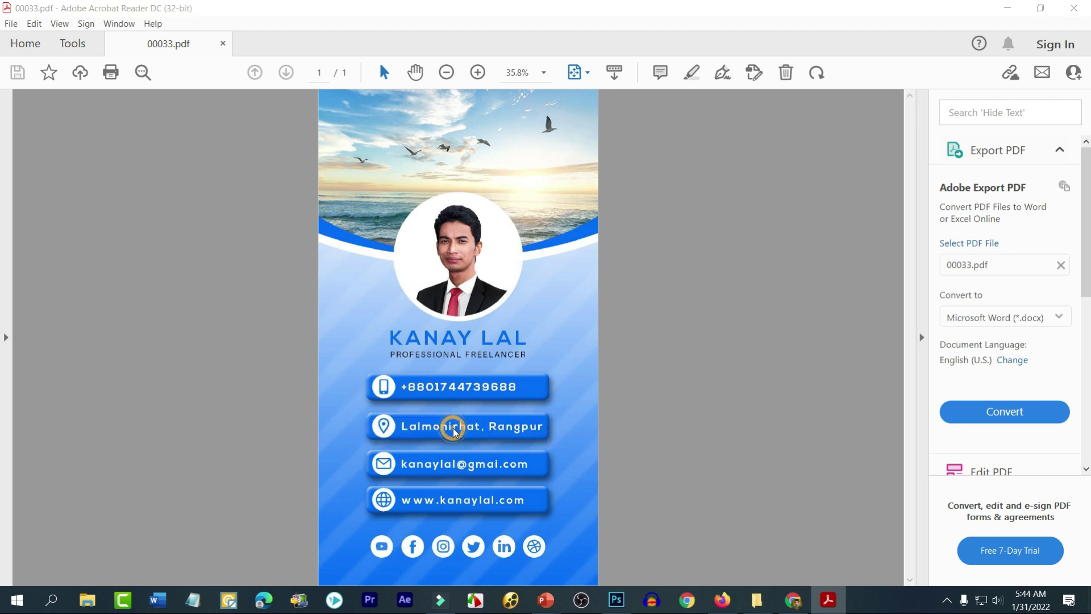
left_click(555, 342)
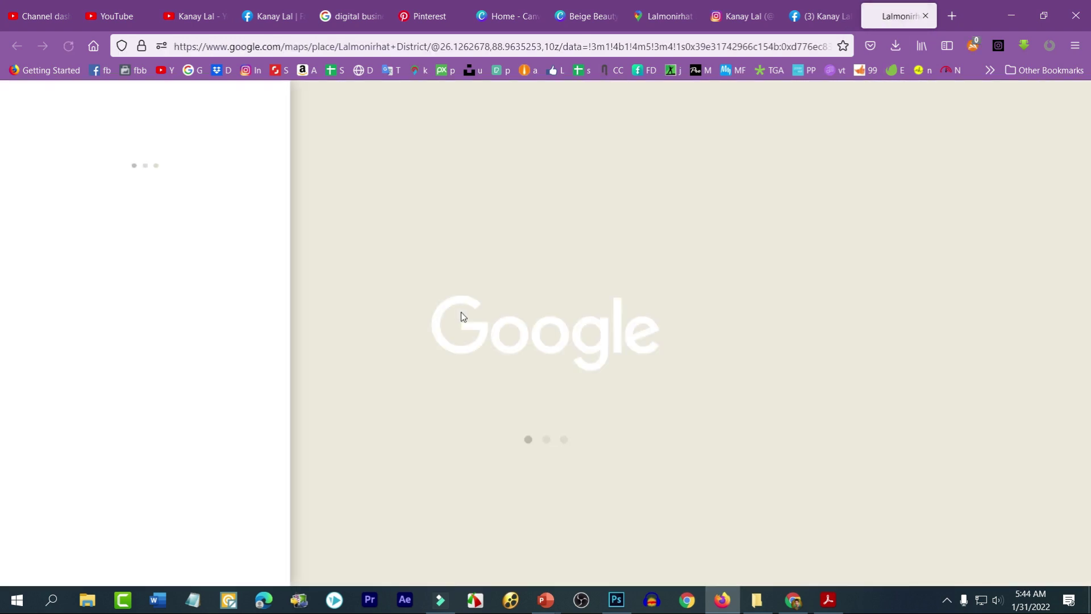
- Check the Lalmonirhat District map in Firefox, then return to the card presentation in PowerPoint
left_click(828, 599)
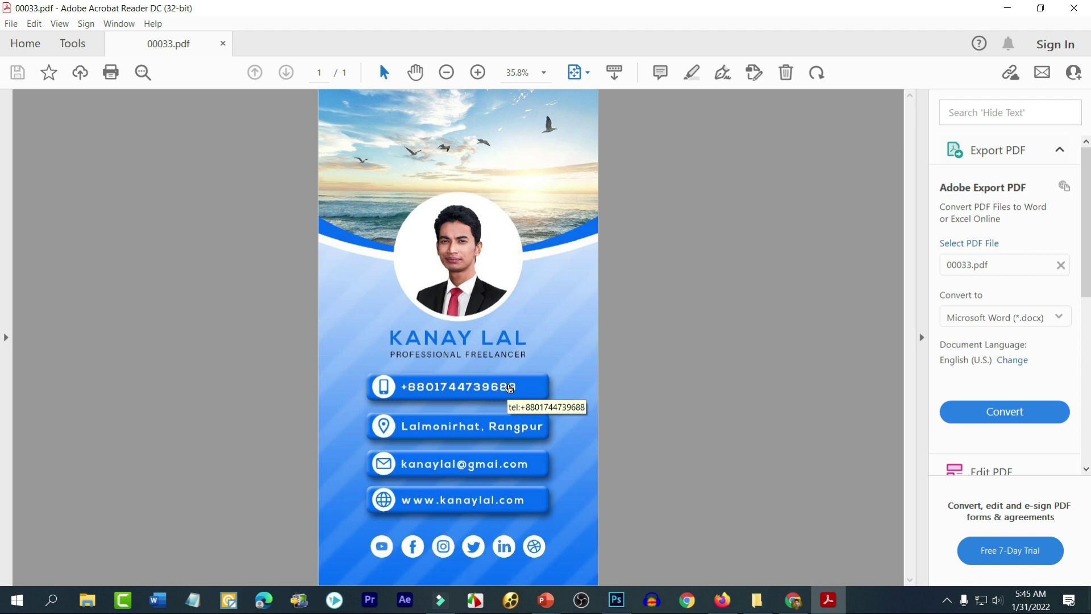
left_click(1074, 8)
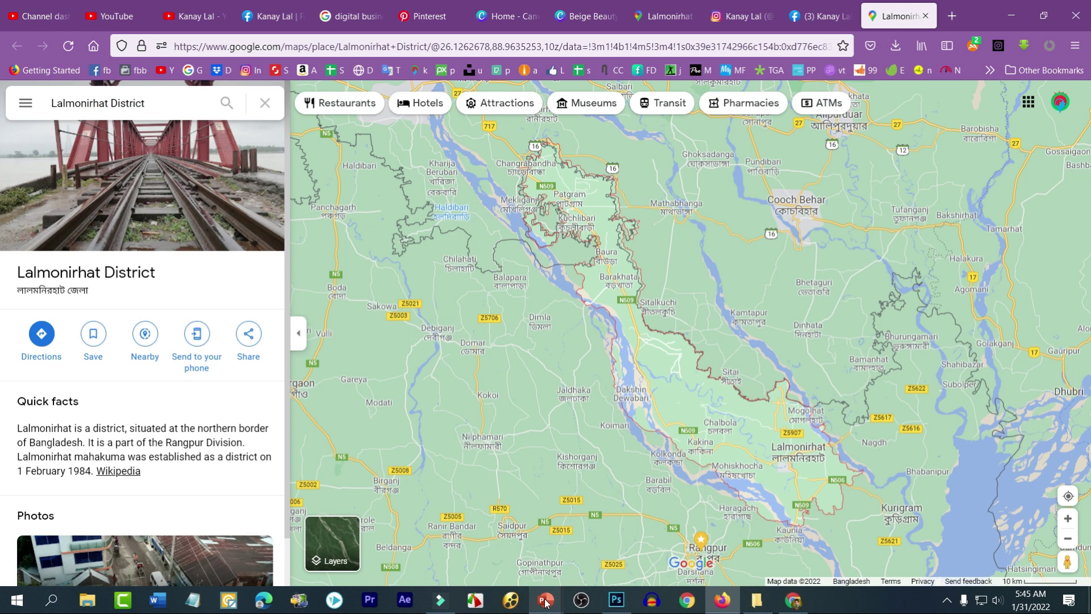
mouse_move(545, 600)
left_click(578, 516)
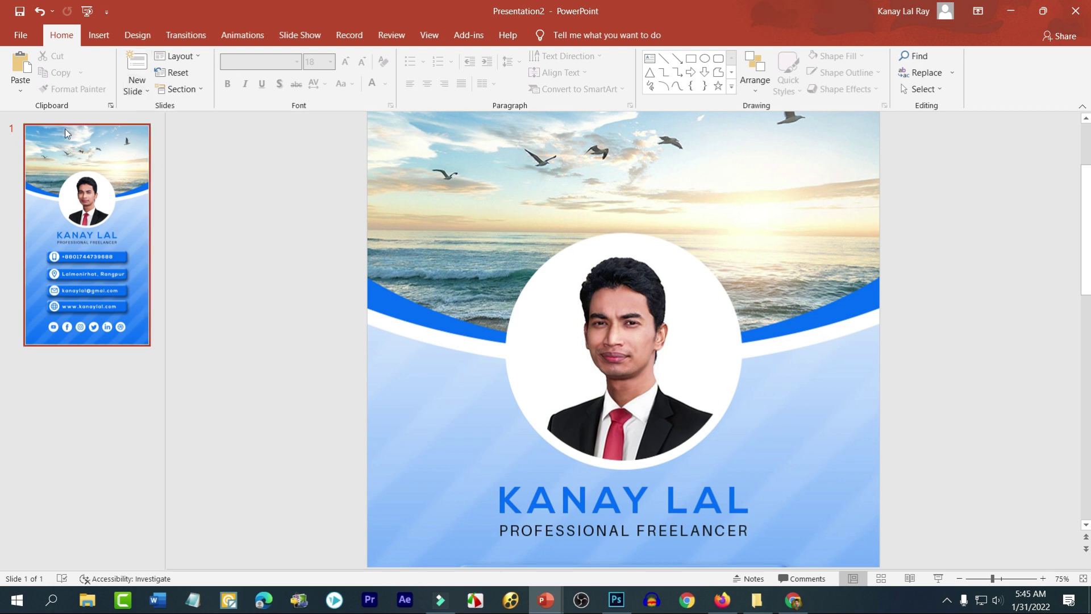
- Save the card to the Desktop as Presentation2.pptx in PowerPoint Presentation format
left_click(23, 36)
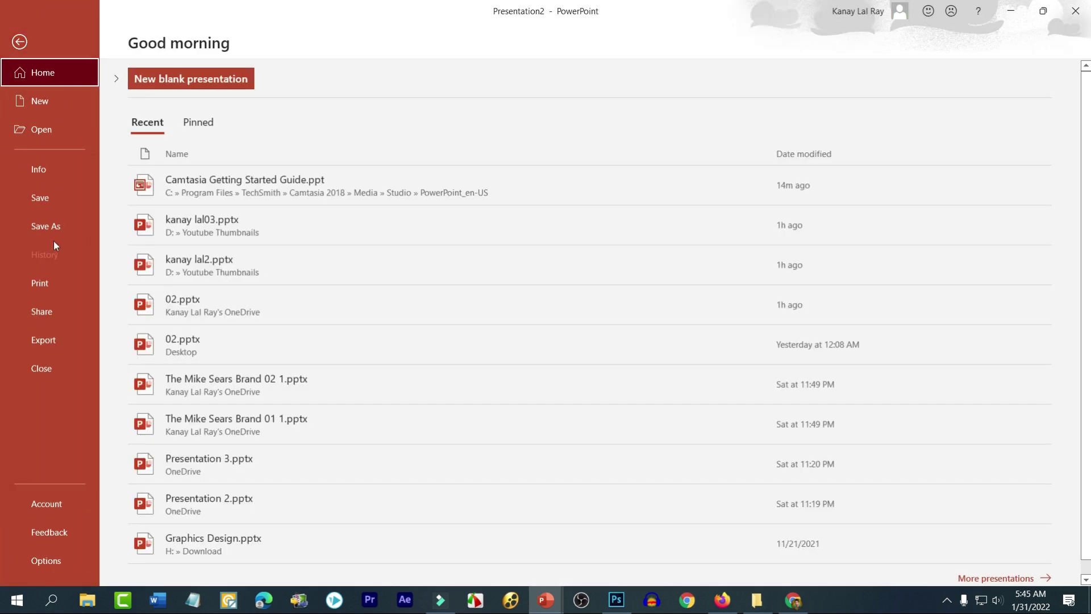
left_click(54, 227)
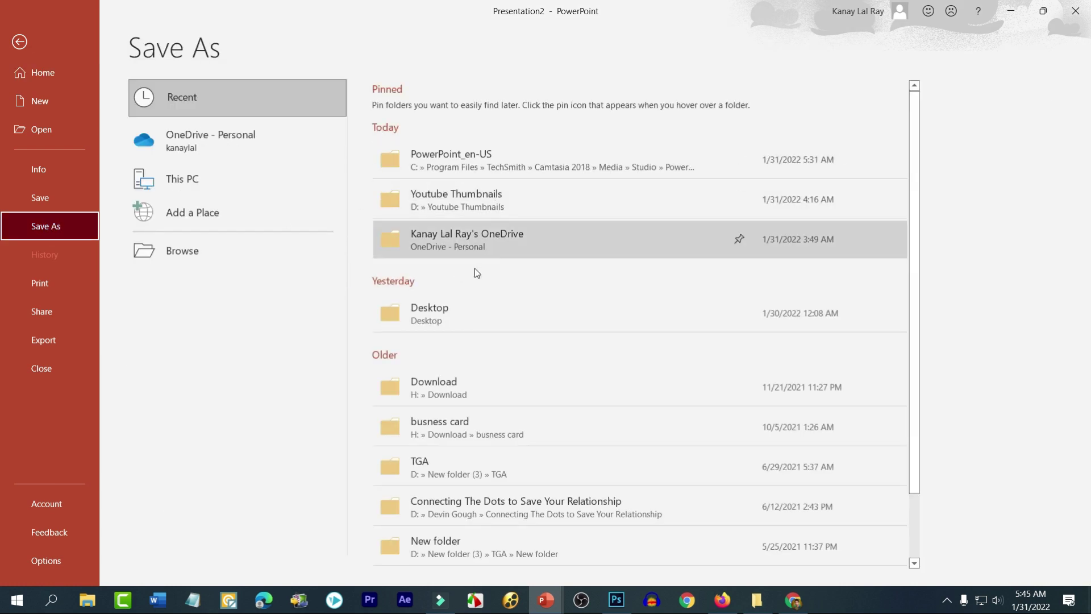
left_click(461, 299)
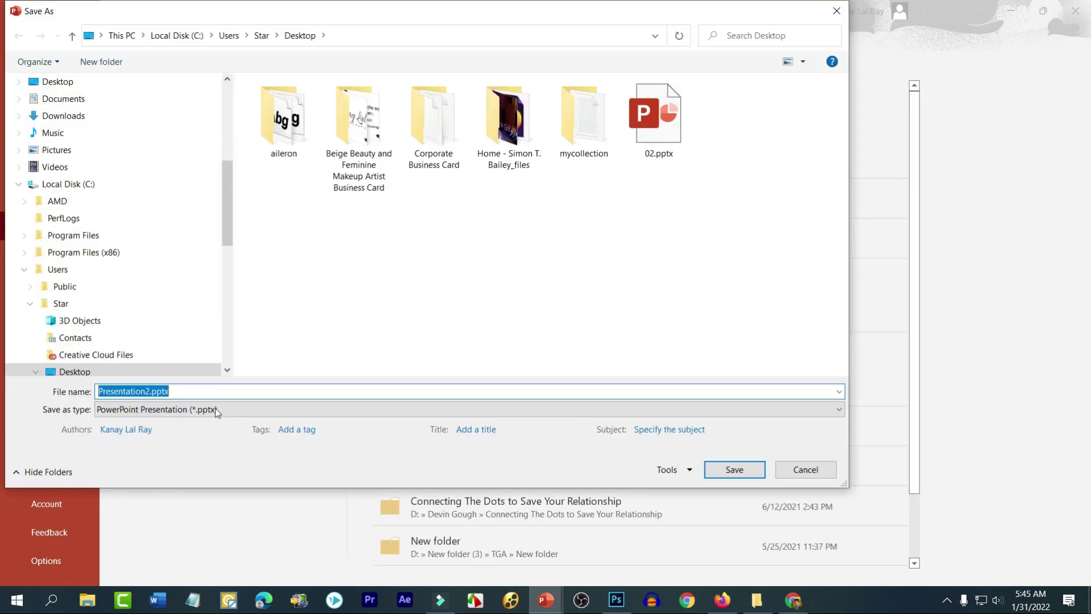
left_click(216, 409)
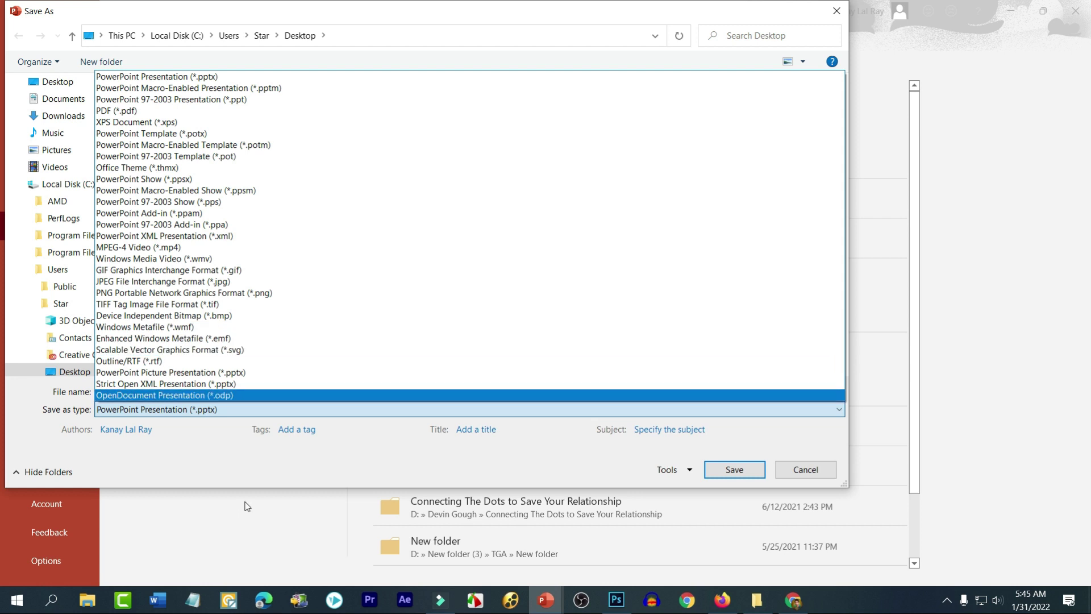
left_click(273, 469)
double_click(148, 391)
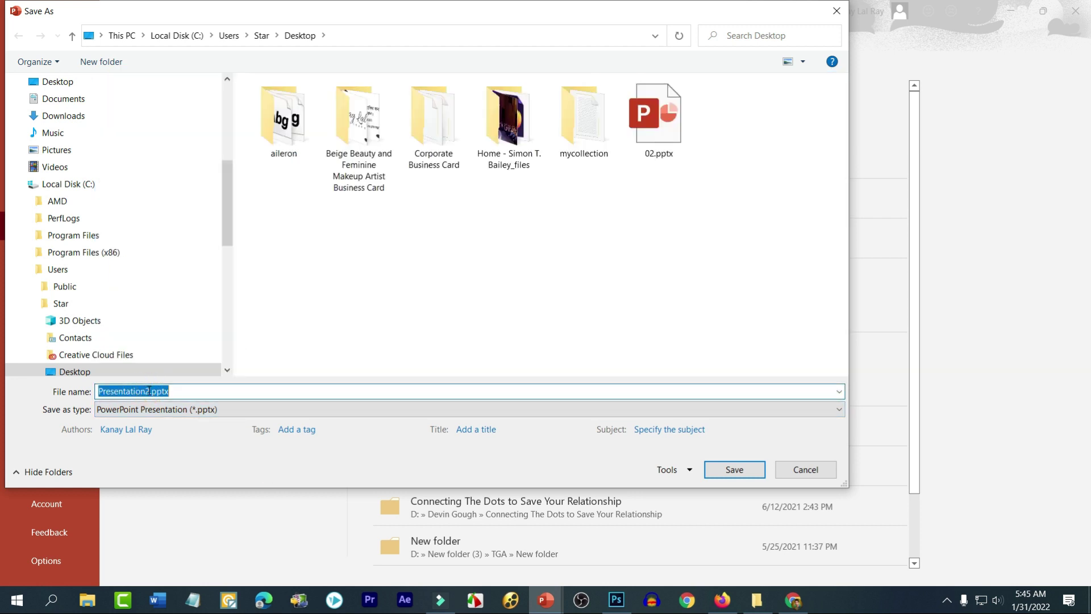
left_click(147, 390)
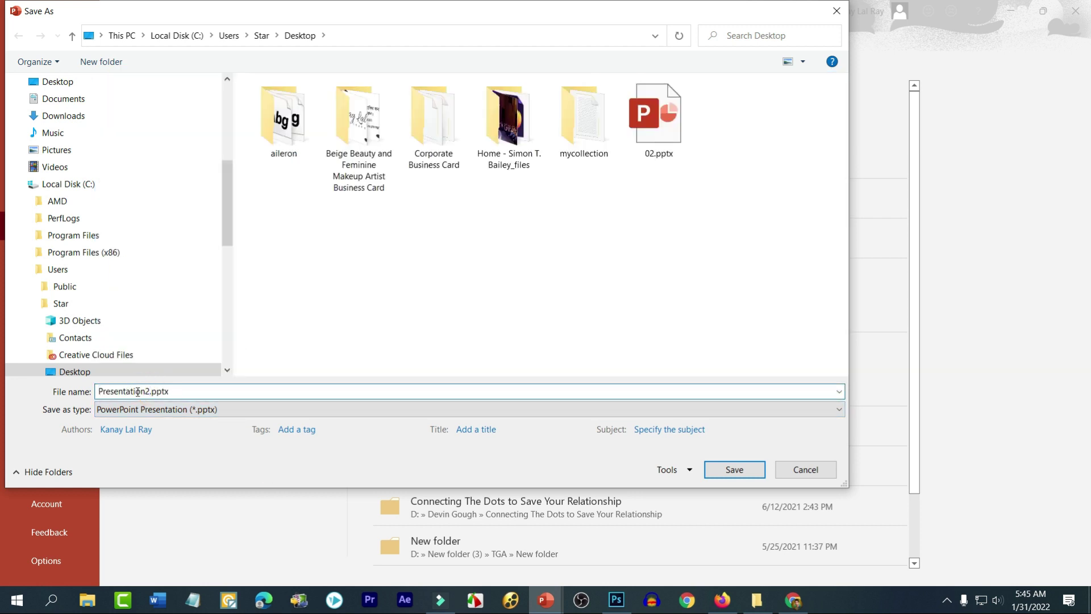
left_click_drag(148, 391, 6, 389)
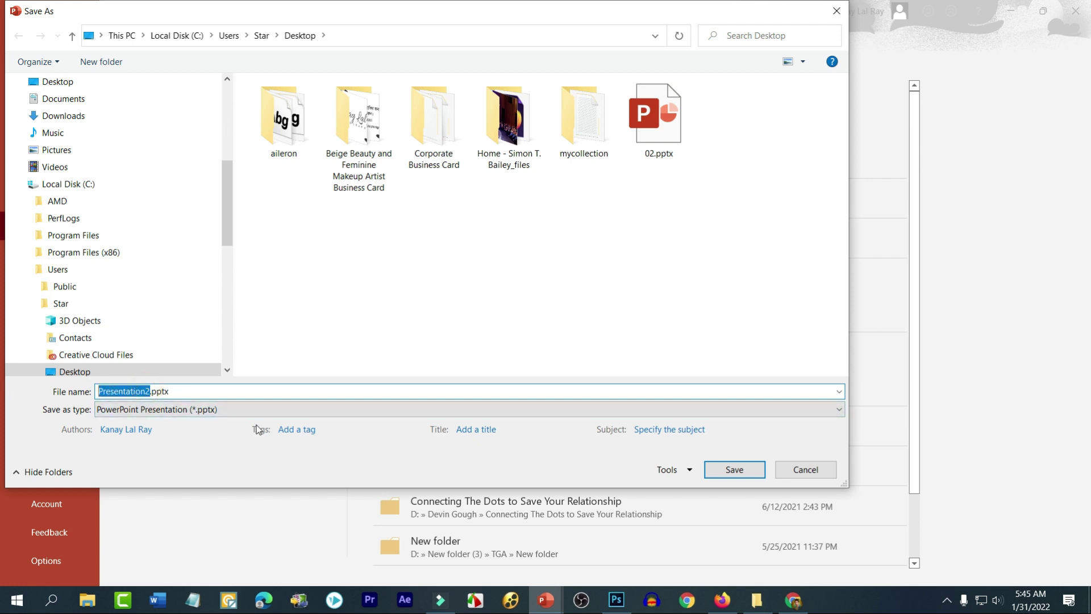
left_click(734, 469)
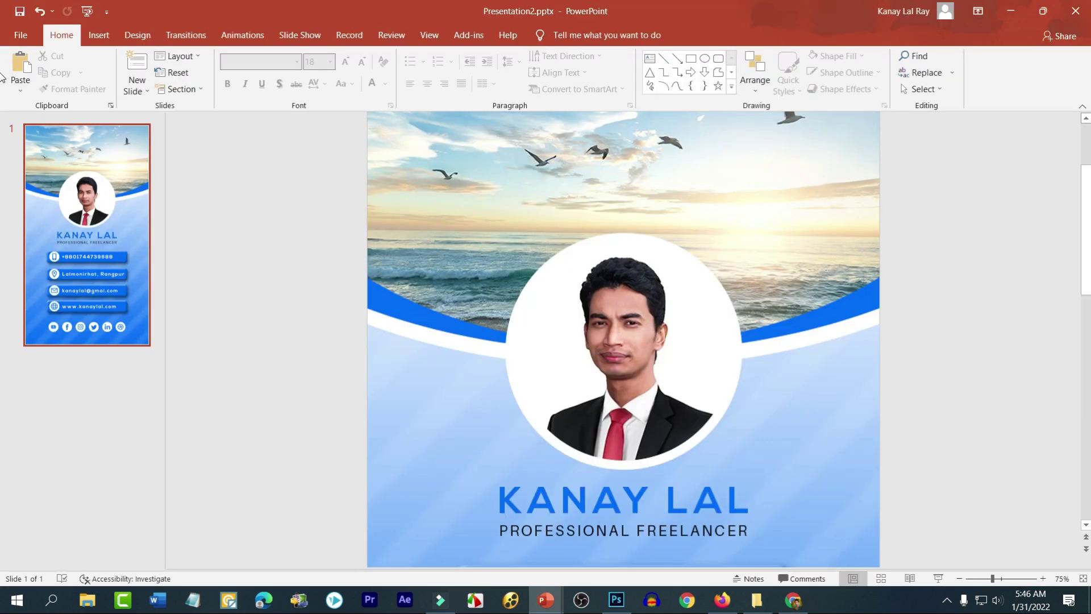
- In a new Firefox tab, enter "of" and go to the Office 365 Login site at office.com
left_click(1082, 14)
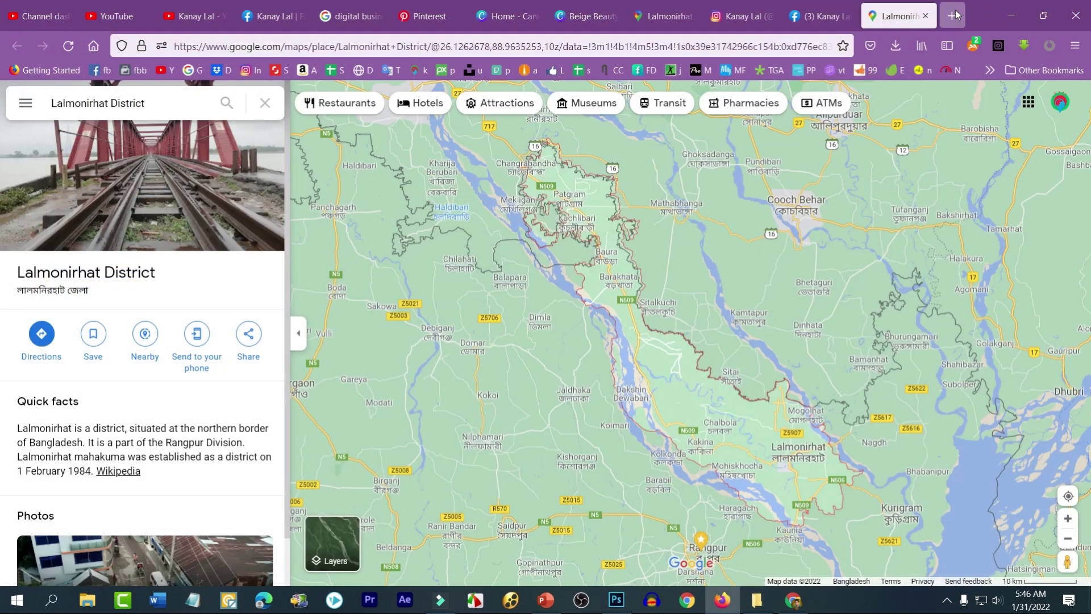
left_click(952, 16)
left_click(700, 44)
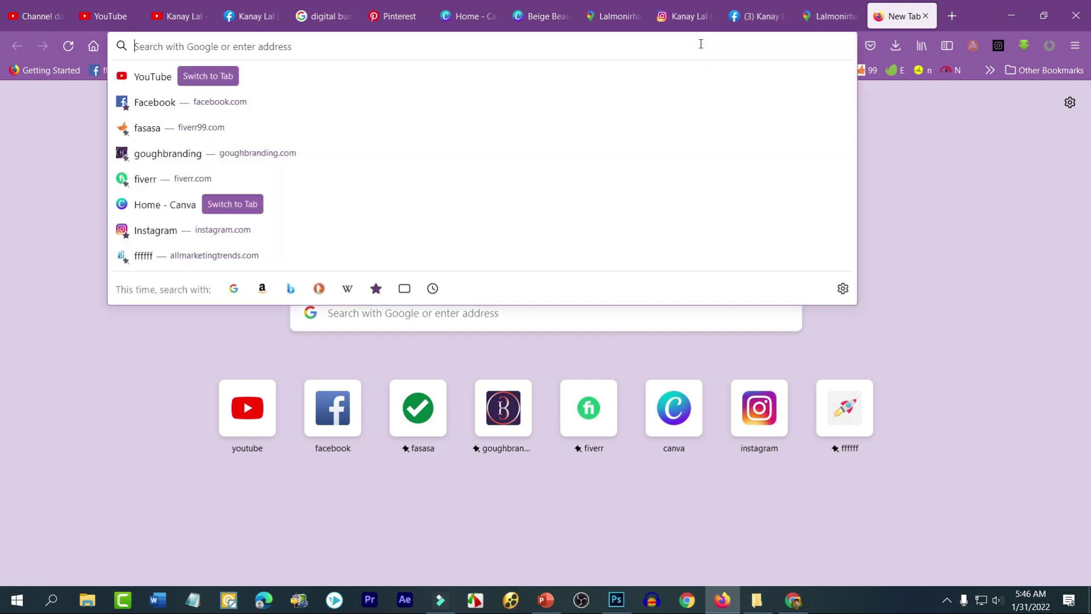
type("of")
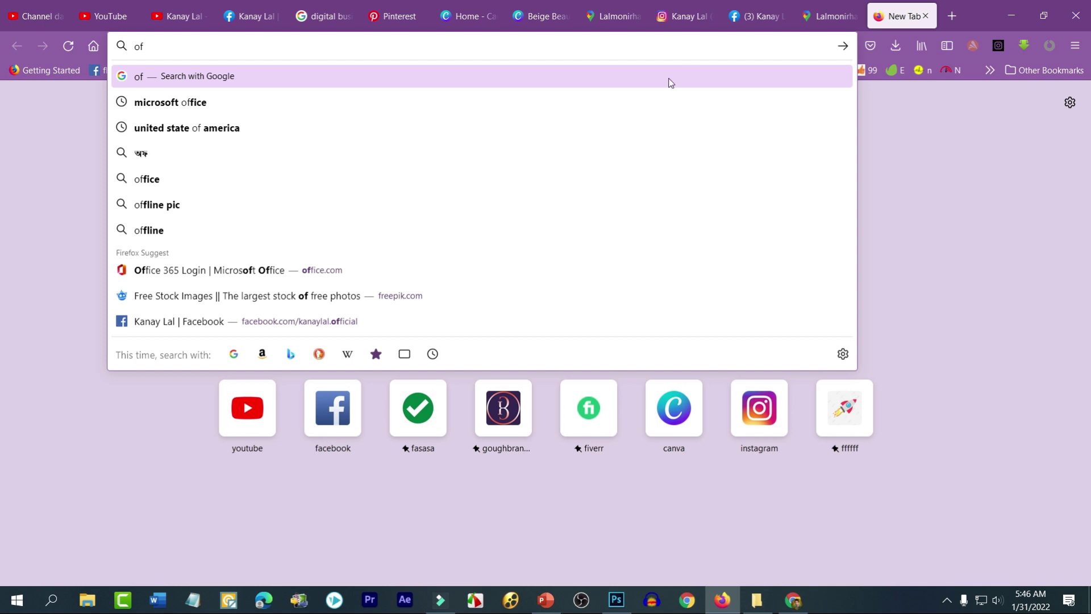
left_click(316, 270)
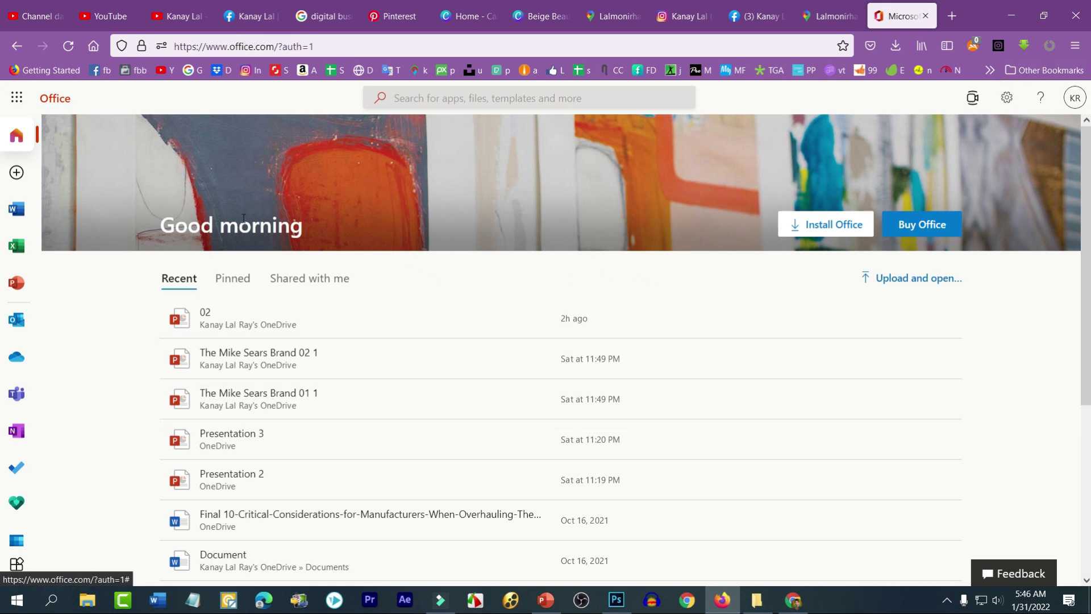
- Upload Presentation2.pptx from the Desktop and open it online as Presentation2 1
scroll(437, 416, "down", 5)
scroll(437, 416, "up", 5)
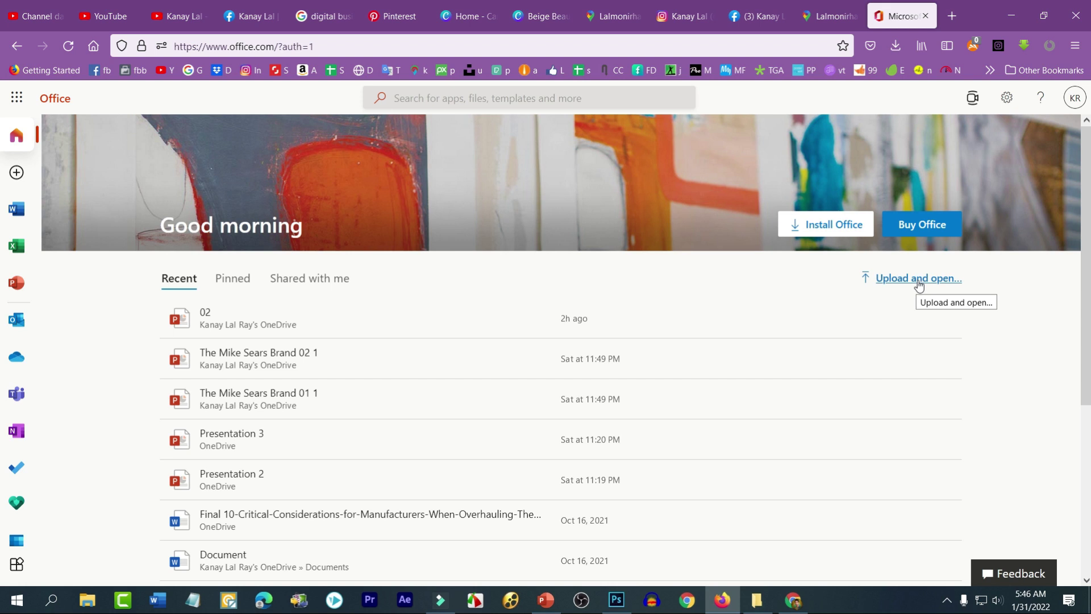
left_click(918, 281)
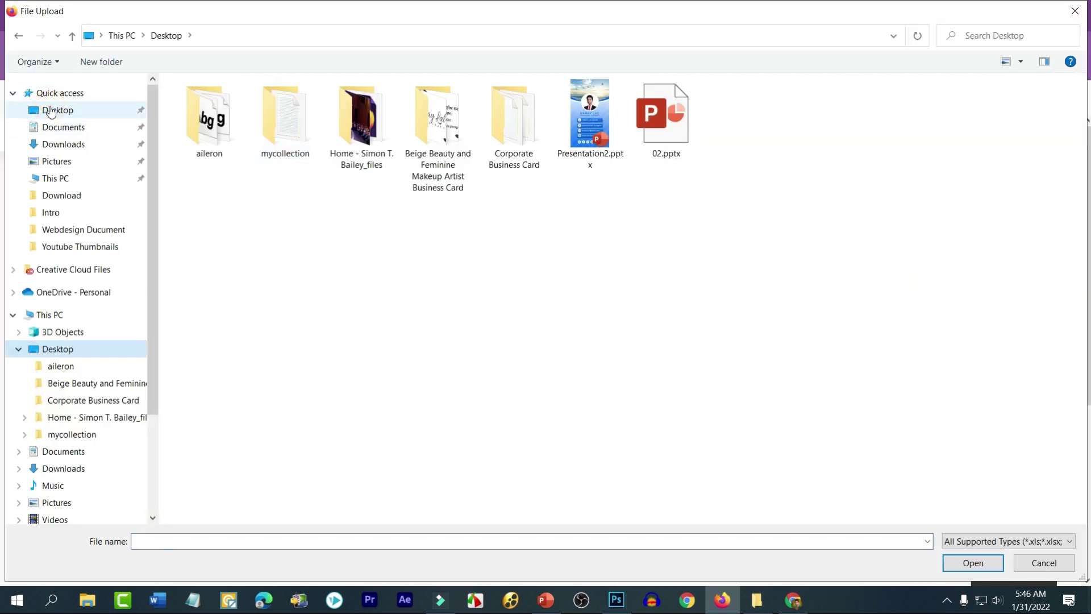
double_click(593, 124)
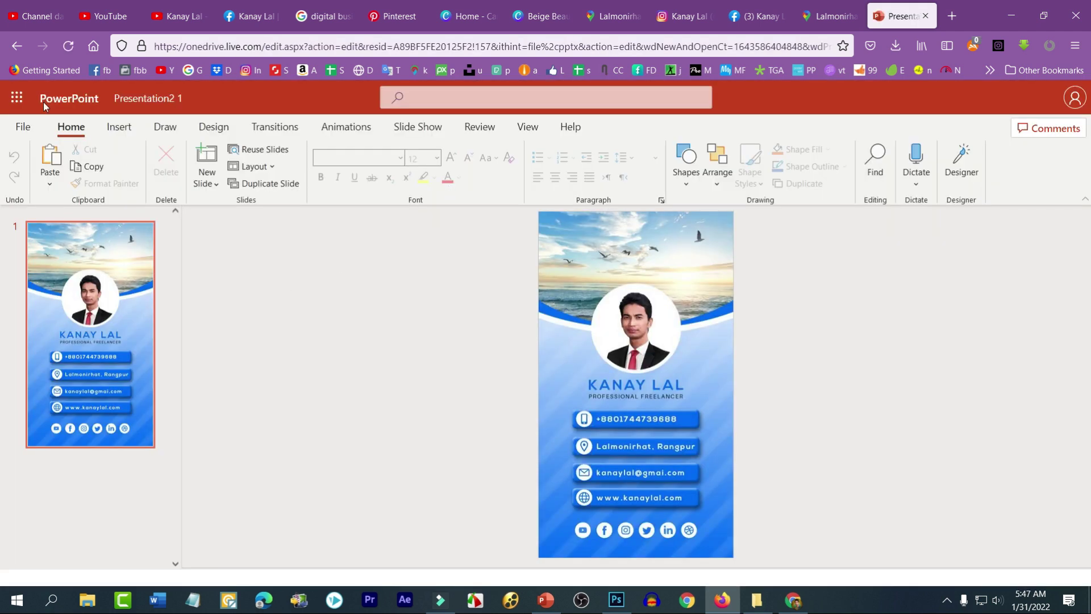
- Download the uploaded Presentation2 1 card as a PDF from the File Save as options
left_click(22, 126)
left_click(65, 262)
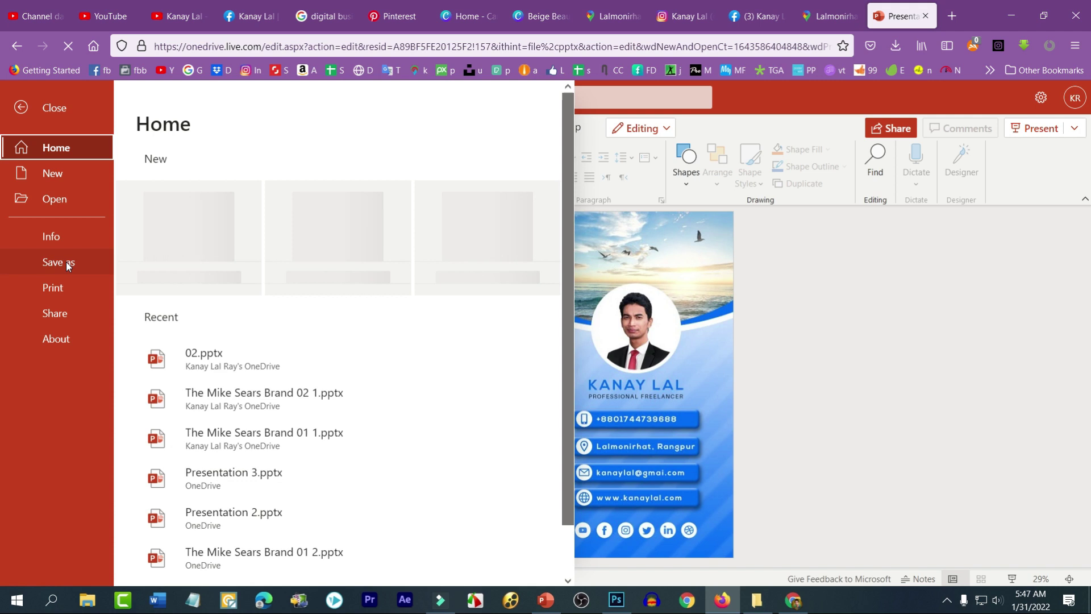
left_click(66, 261)
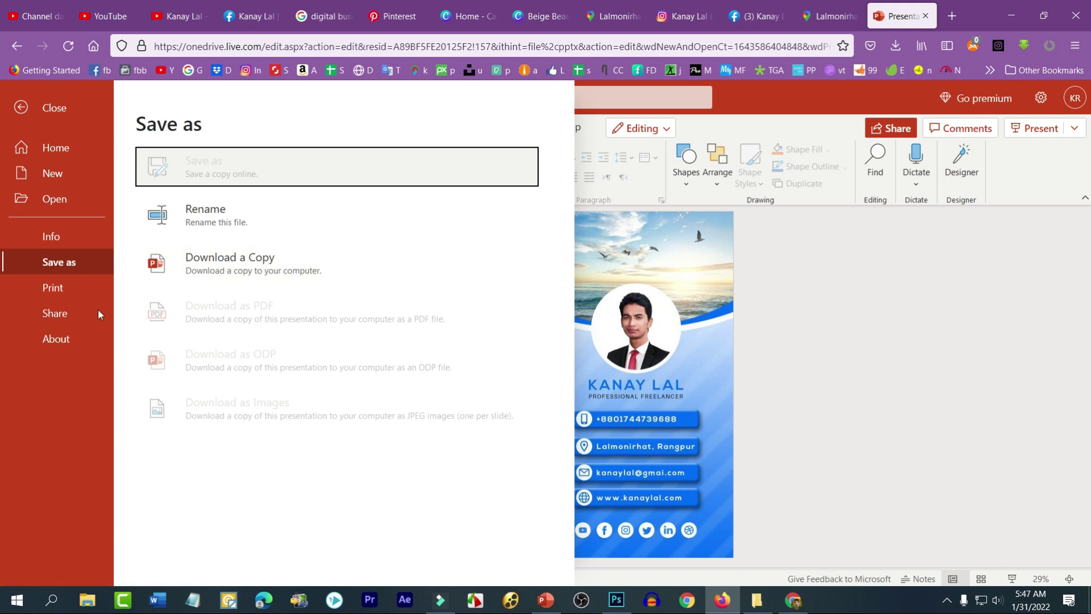
left_click(801, 362)
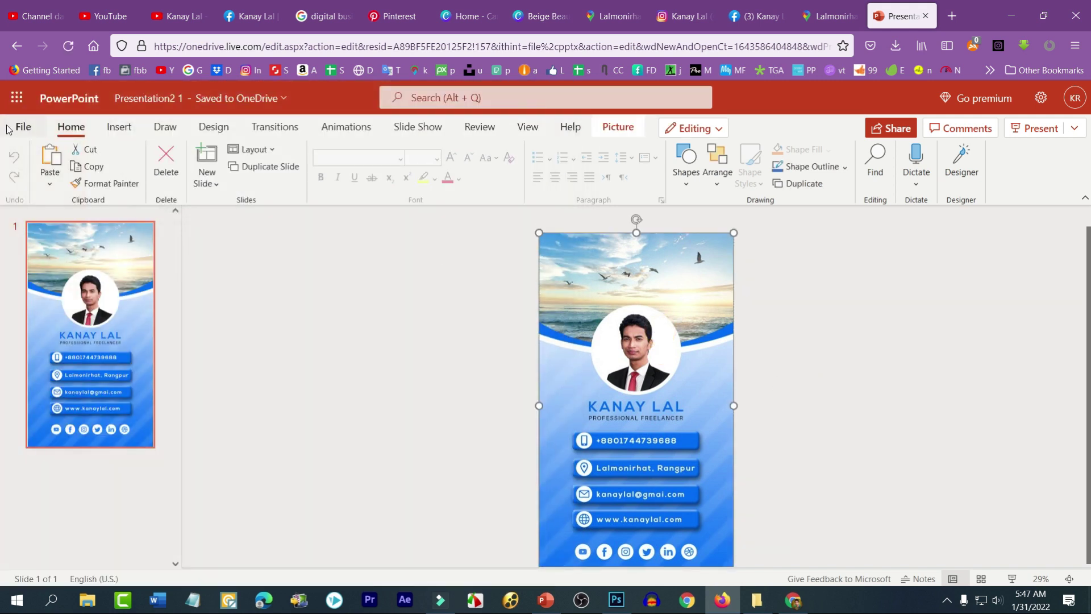
left_click(21, 127)
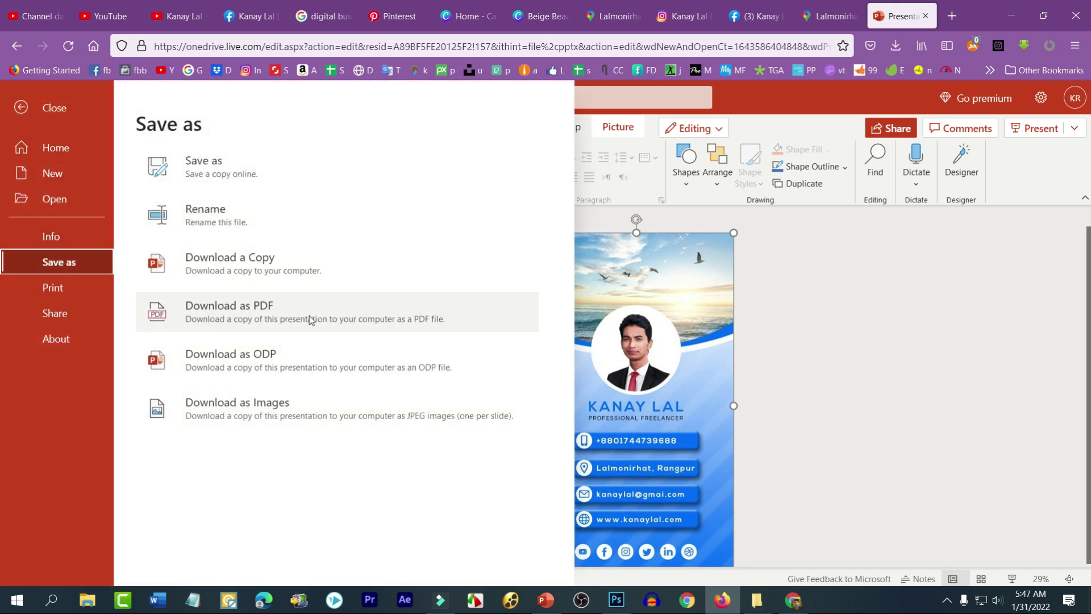
left_click(244, 325)
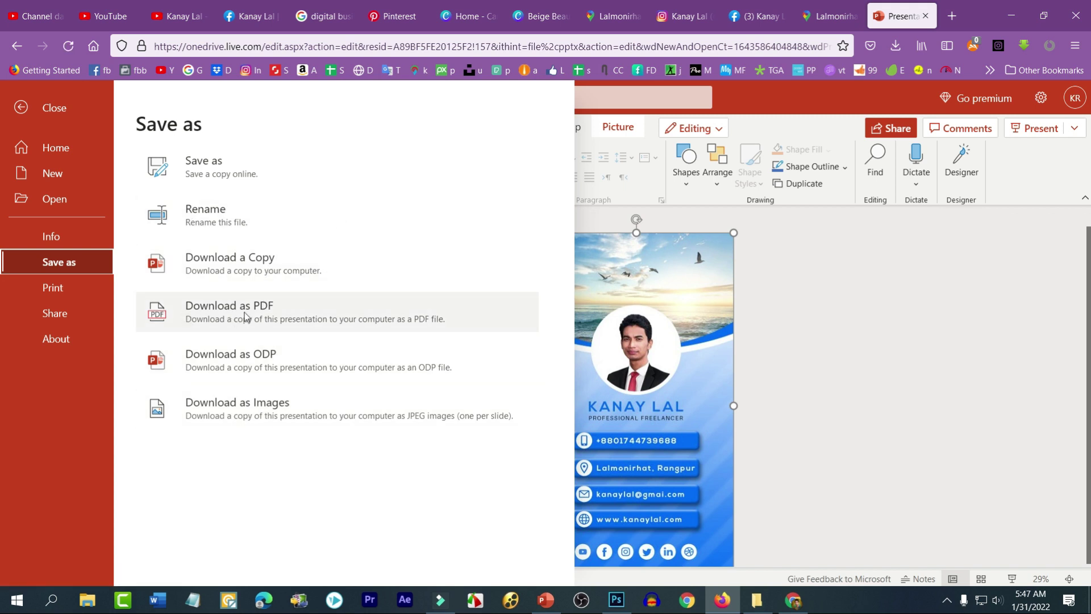